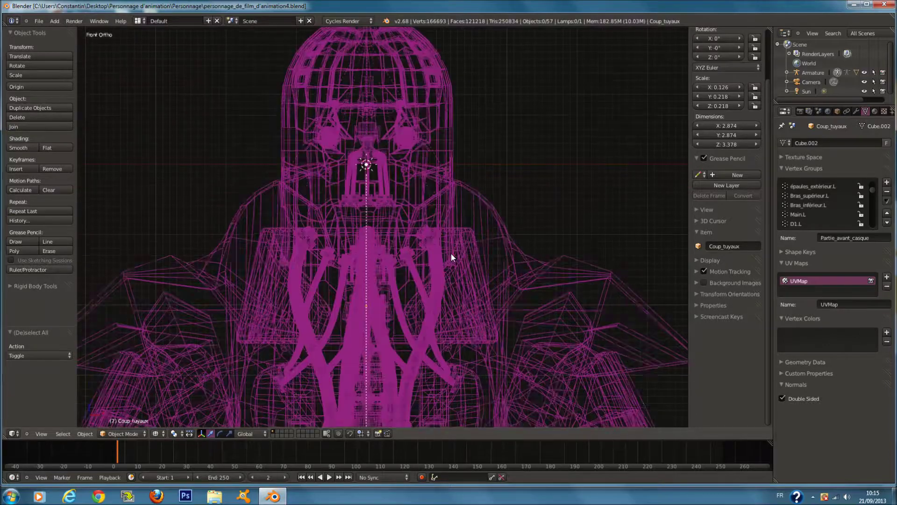
Select the neck pipes object Coup_tuyaux below the helmet
right_click(441, 229)
right_click(441, 229)
scroll(445, 201, down, 5)
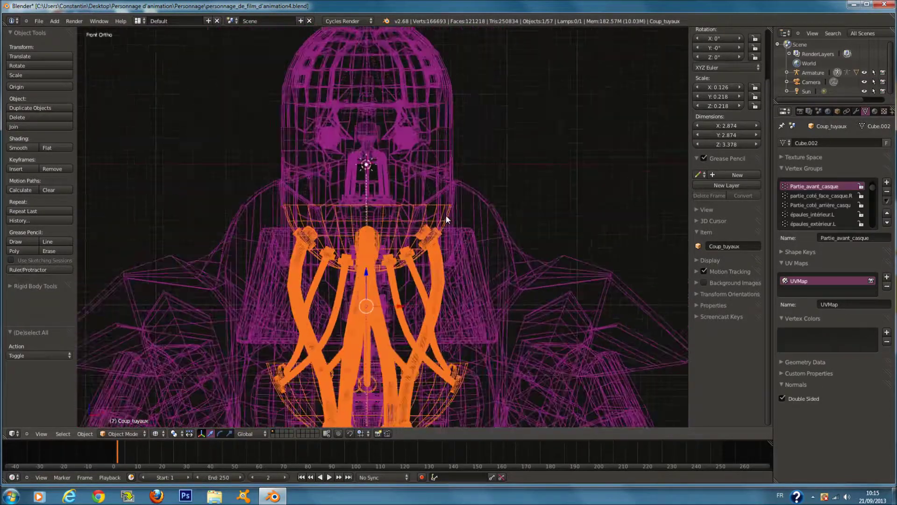
scroll(481, 231, up, 4)
shift+scroll(484, 201, up, 5)
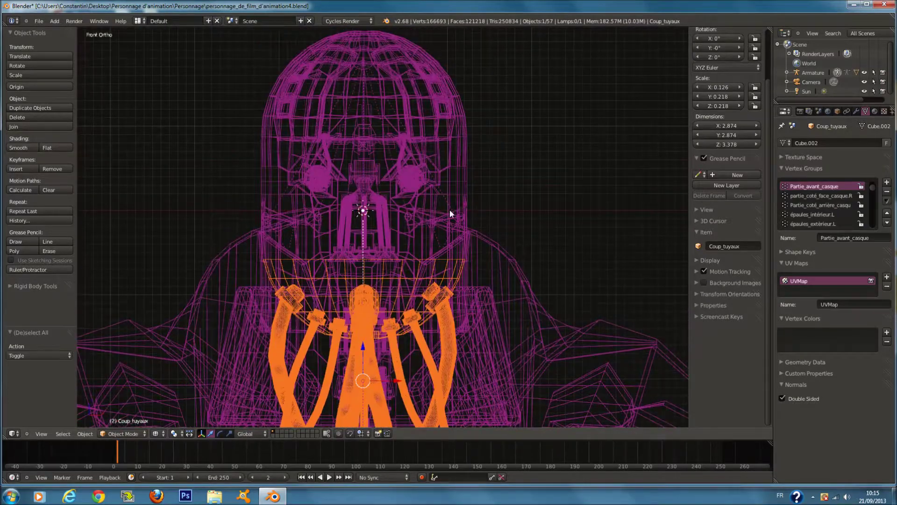
Try moving the partie_coté_face_casque.L bone outward from the side of the helmet
key(z)
right_click(460, 221)
key(z)
key(g)
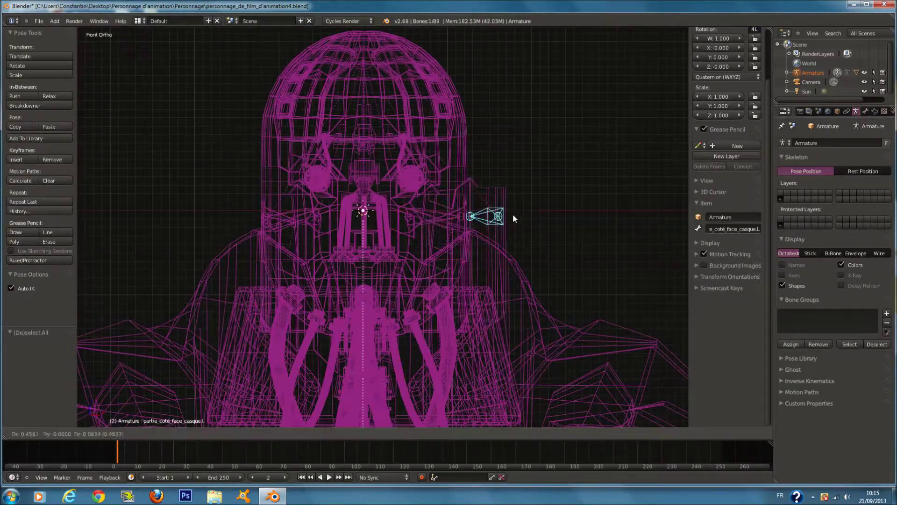
key(Escape)
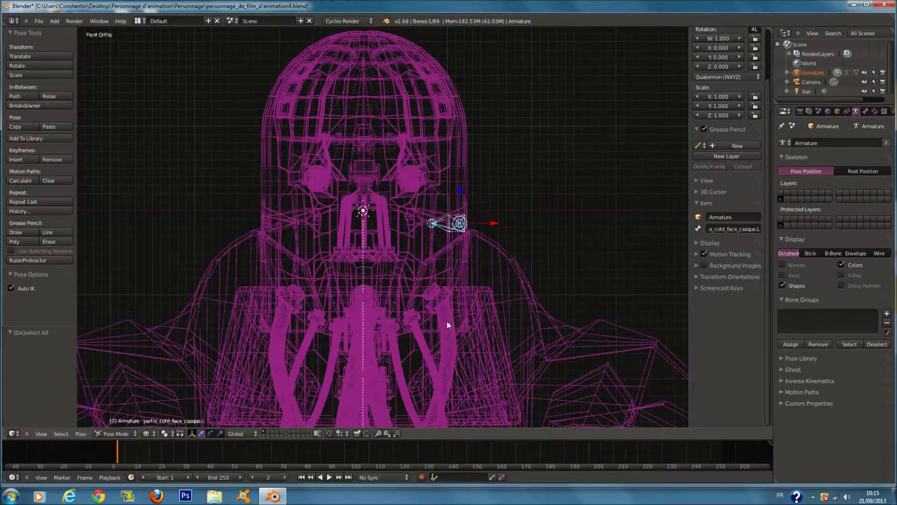
key(g)
key(Escape)
Select the neck pipes object Coup_tuyaux and switch it to Weight Paint mode
key(ctrl+Tab)
right_click(477, 293)
right_click(444, 263)
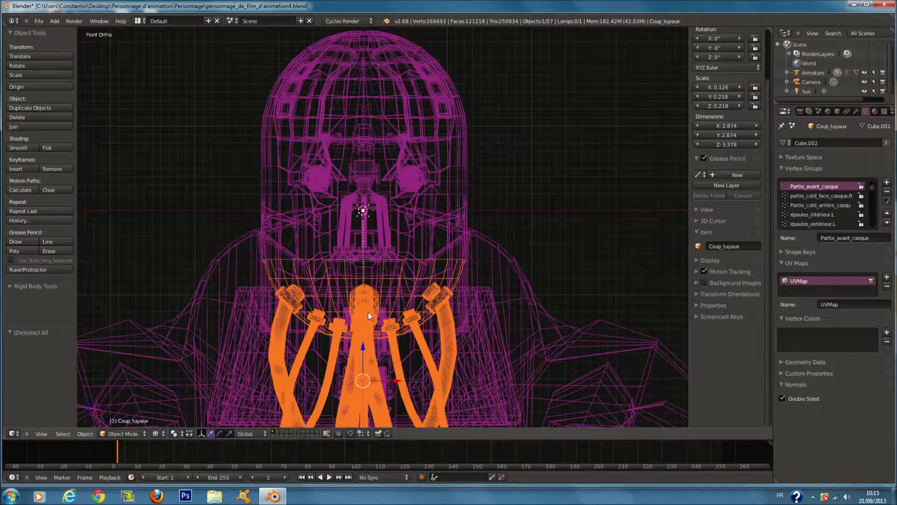
click(135, 433)
click(136, 384)
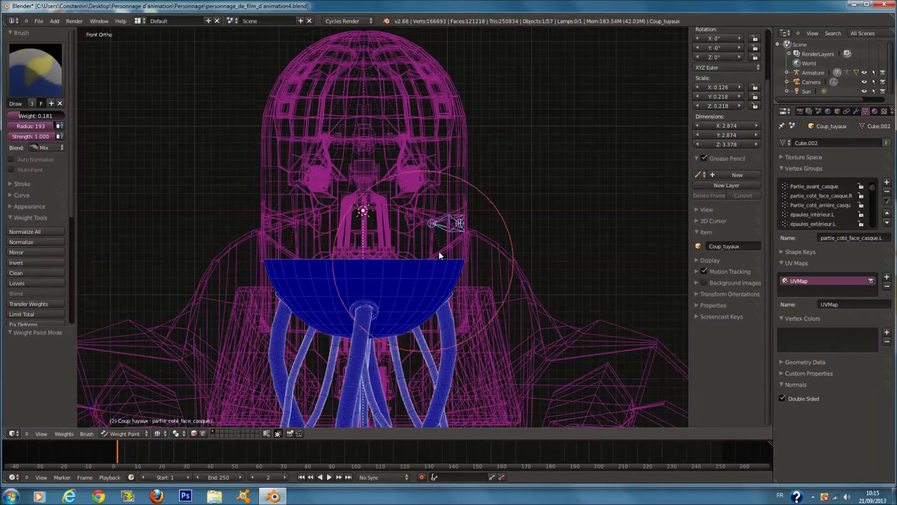
Examine the neck pipes' weights for the partie_coté_face_casque.L group and their mesh from an angled view
scroll(472, 215, up, 5)
middle_drag(472, 213, 444, 244)
scroll(445, 243, down, 1)
key(KP_Decimal)
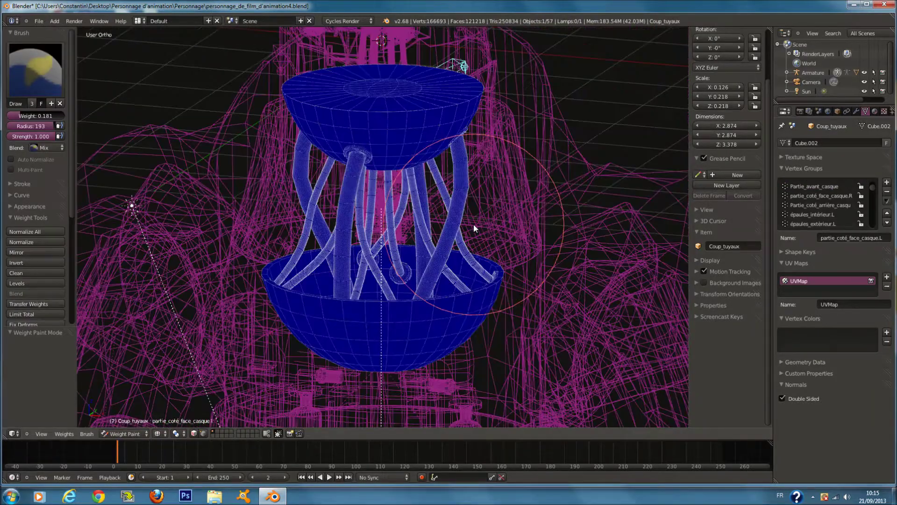
mouse_move(455, 65)
shift+middle_down()
mouse_move(462, 159)
mouse_move(486, 155)
shift+middle_up()
scroll(462, 159, up, 1)
key(z)
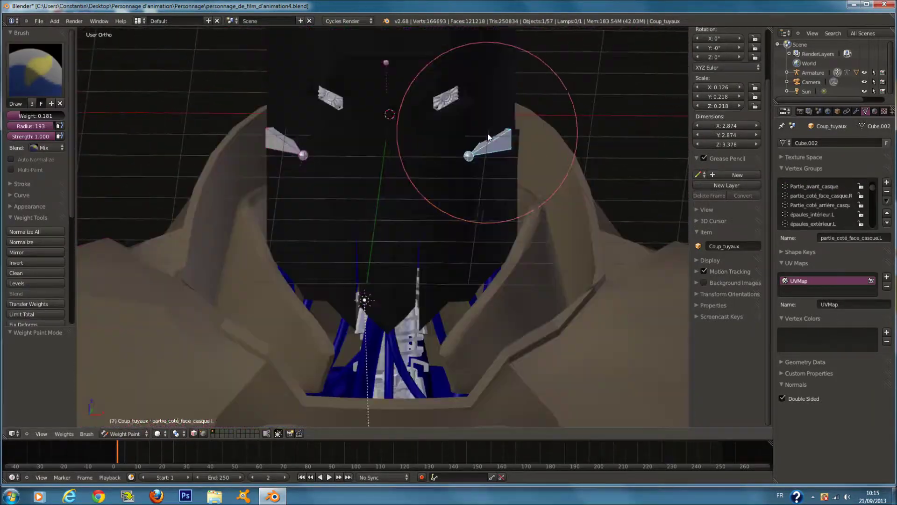
key(Tab)
key(z)
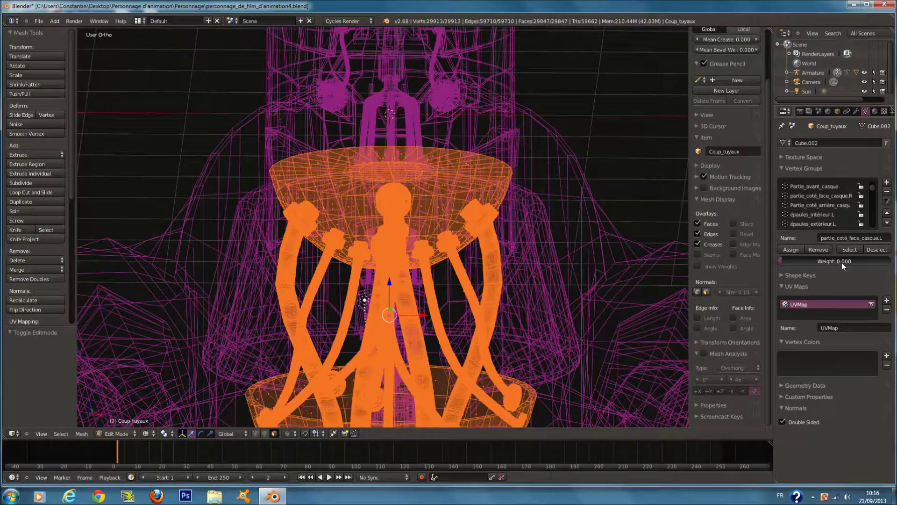
scroll(434, 215, down, 3)
key(Tab)
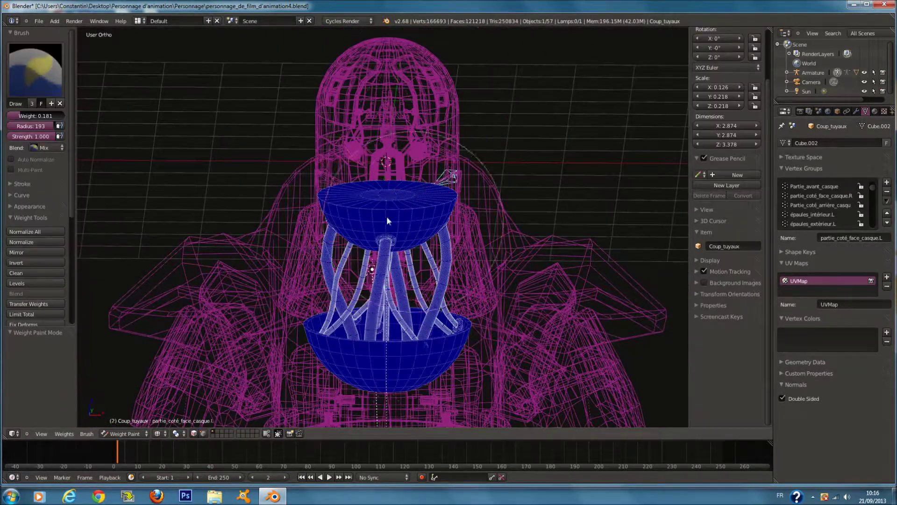
Select the right arm mesh bras_retopo_droit and display its weights in Weight Paint mode
scroll(298, 264, down, 1)
key(ctrl+Tab)
right_click(273, 273)
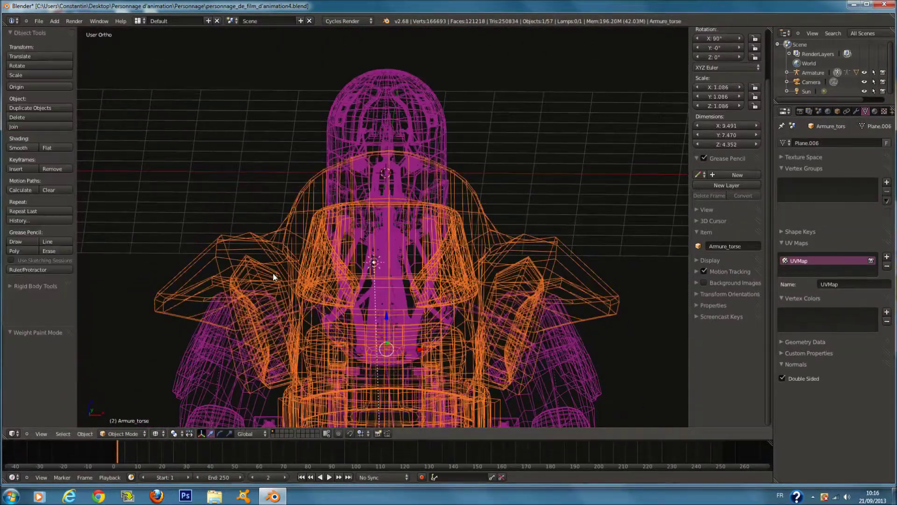
right_click(236, 314)
right_click(272, 305)
key(ctrl+Tab)
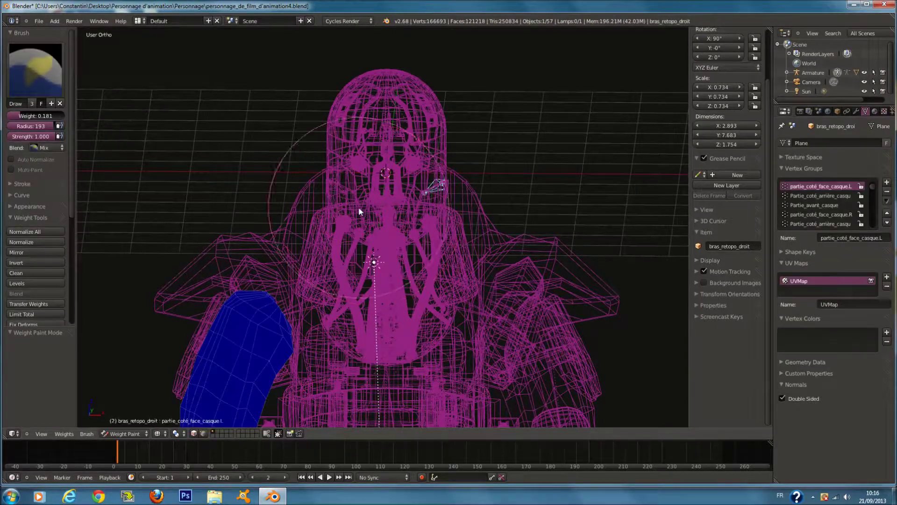
Leave weight painting and select the Partie_coté_arrière_casque.R bone at the helmet in Pose Mode
right_click(341, 186)
key(ctrl+Tab)
right_click(330, 158)
scroll(514, 228, down, 3)
key(ctrl+Tab)
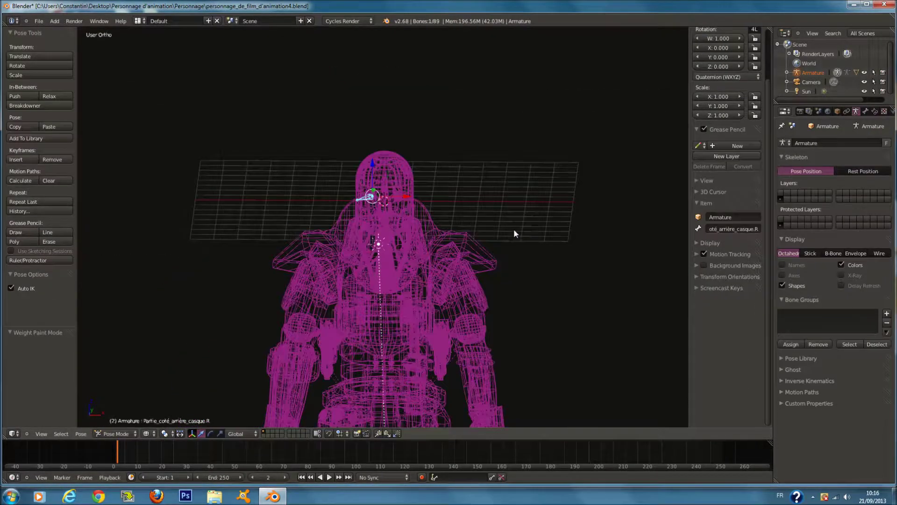
Return the armature to Object Mode and show the character in solid shading from the front
scroll(493, 263, down, 1)
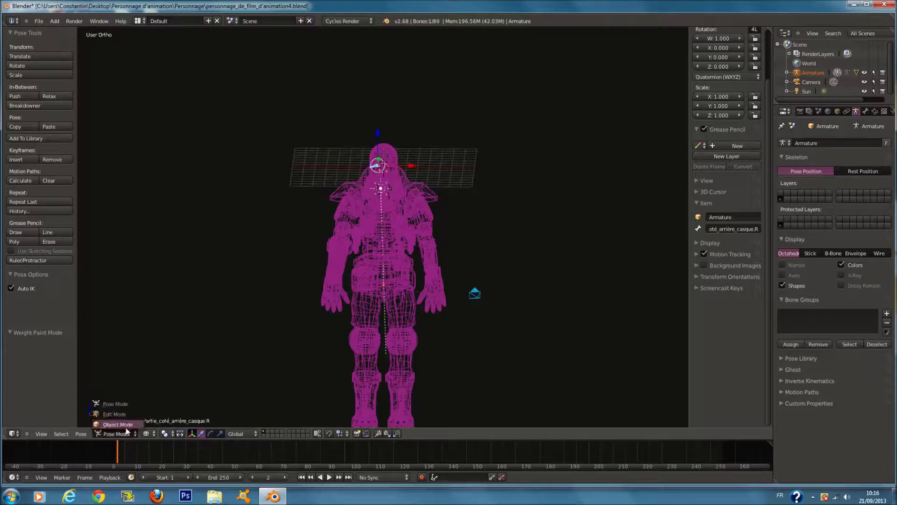
click(118, 424)
key(z)
key(KP_1)
scroll(537, 222, up, 5)
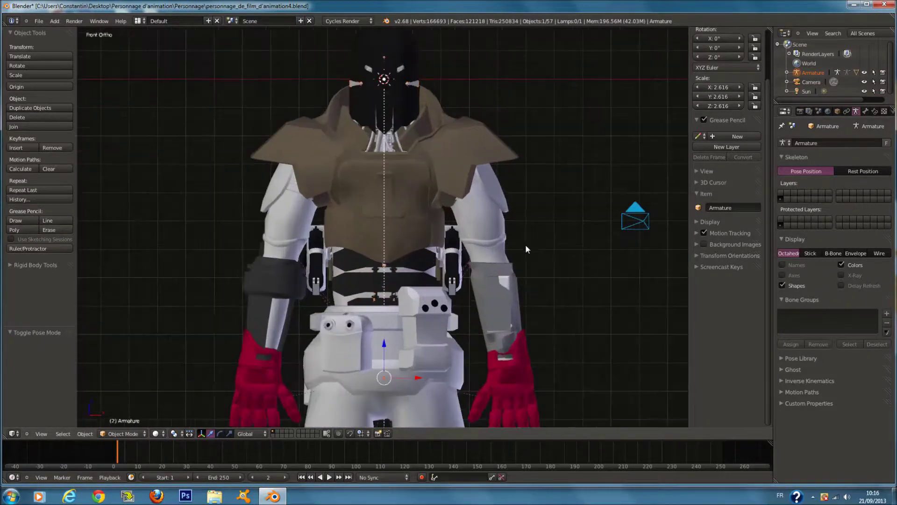
Select the left elbow armour Armure_goude_gauche and call up its parenting options
right_click(503, 241)
scroll(503, 239, up, 2)
key(z)
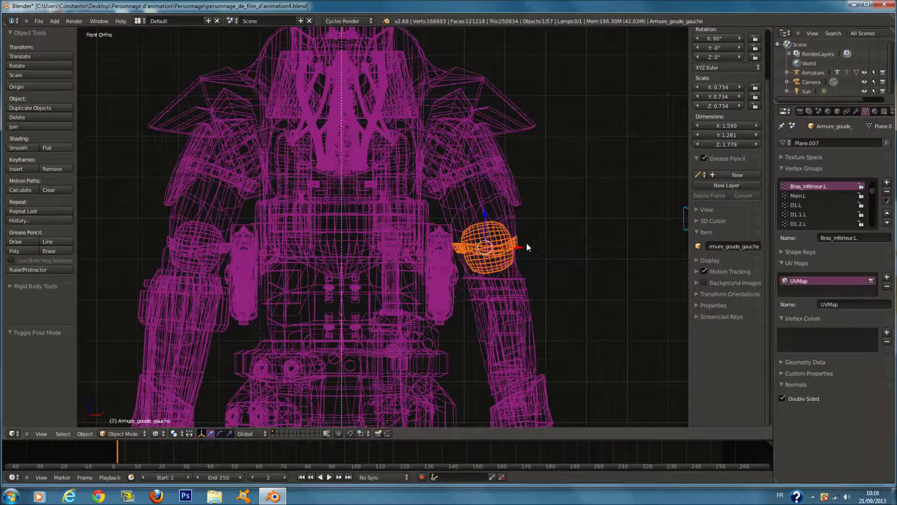
key(z)
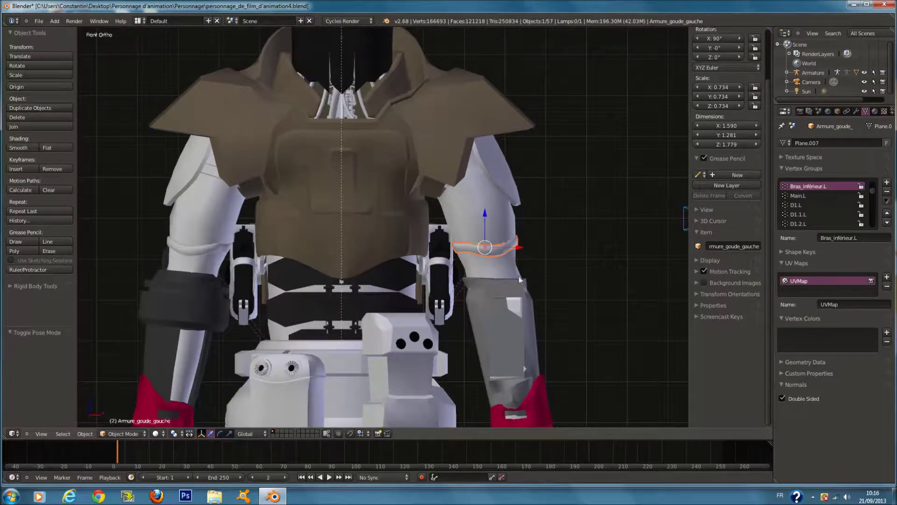
key(ctrl+p)
click(531, 277)
Select the left arm mesh Bras_retopo_gauche and then the forearm touch device Système_tactile_bras_gauche.001
key(z)
key(z)
key(z)
right_click(506, 296)
right_click(511, 303)
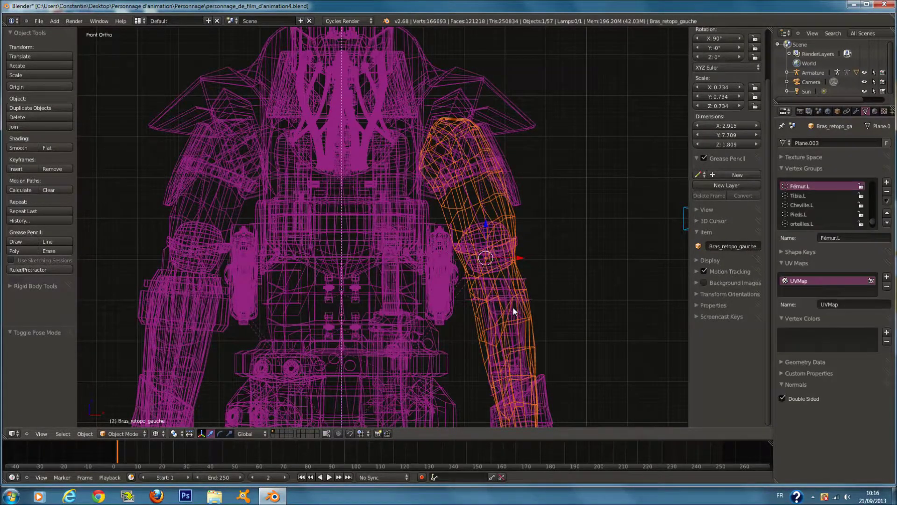
key(z)
right_click(514, 327)
right_click(505, 355)
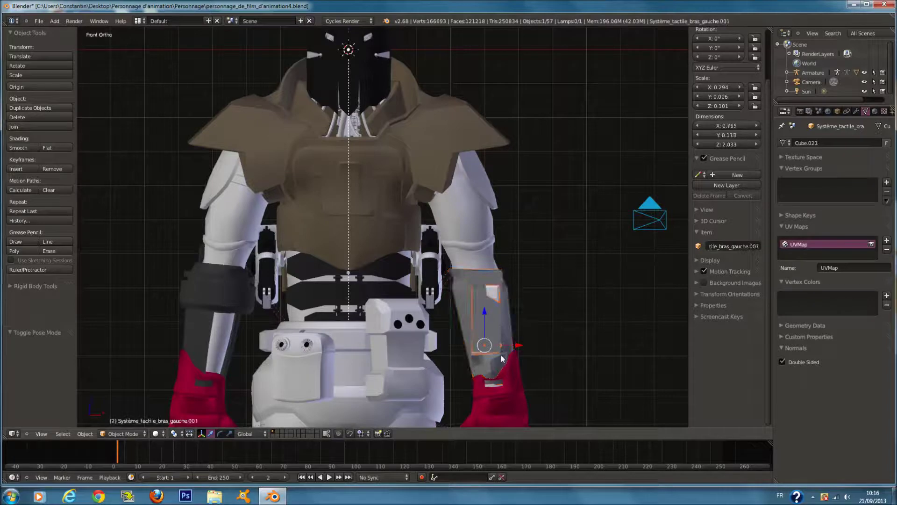
Select the character's armature through the left hand in wireframe and switch it to Pose Mode
key(z)
right_click(498, 379)
right_click(501, 391)
right_click(501, 393)
right_click(501, 395)
right_click(501, 400)
right_click(499, 408)
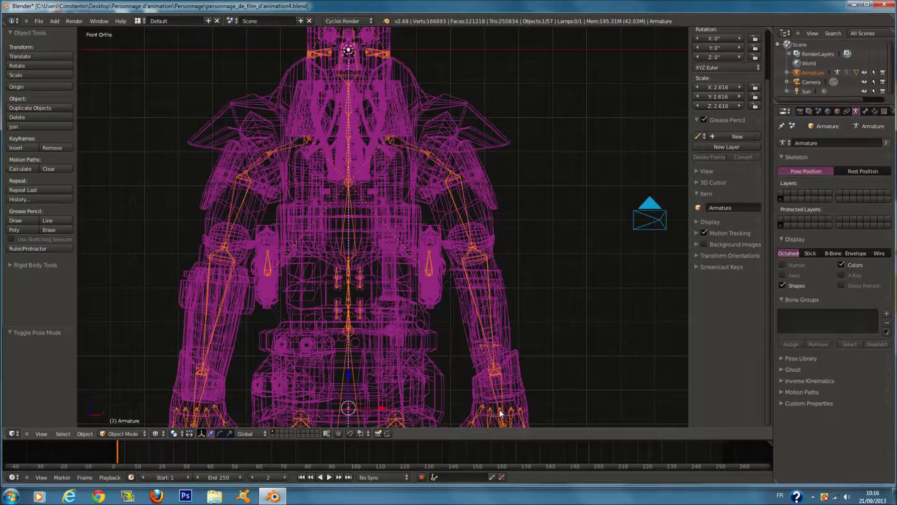
scroll(498, 393, down, 1)
click(122, 433)
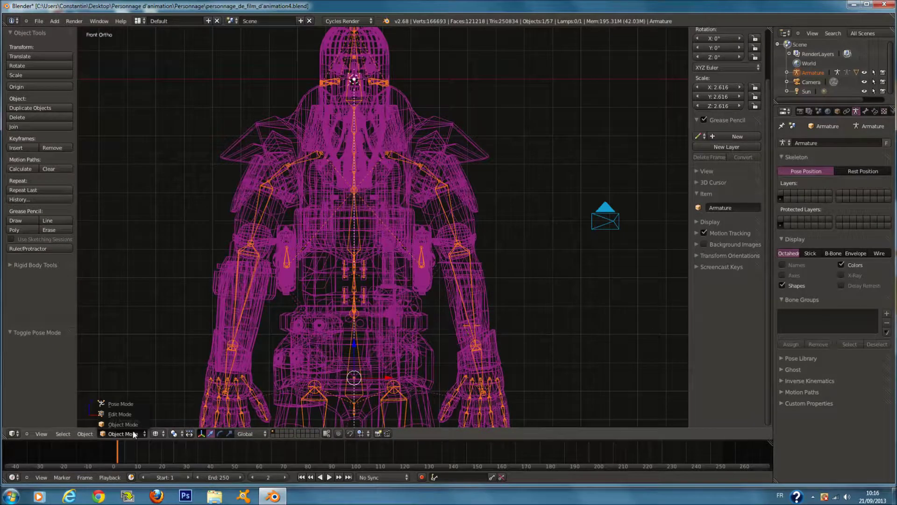
click(131, 404)
Try moving the left hand bone Main.L with the character in solid shading
right_click(481, 360)
key(z)
key(g)
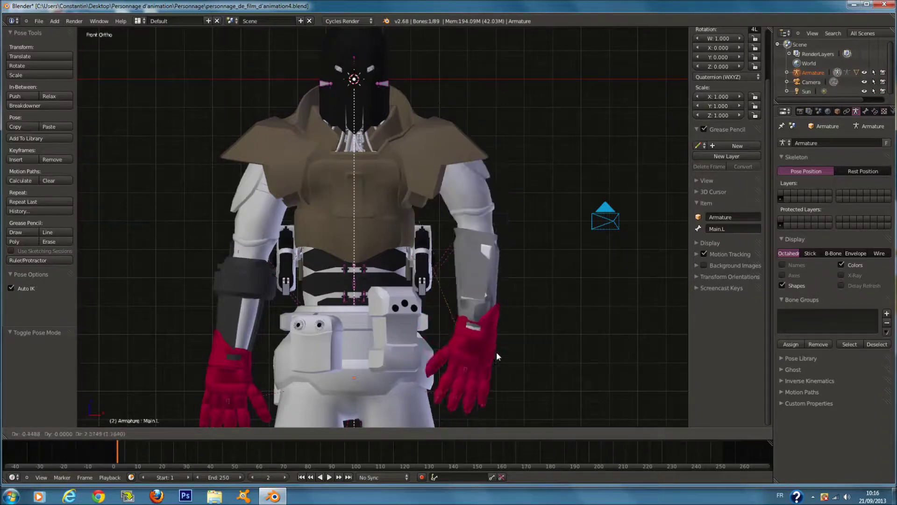
right_click(520, 361)
Return the armature to Object Mode and display the whole character in wireframe
click(123, 434)
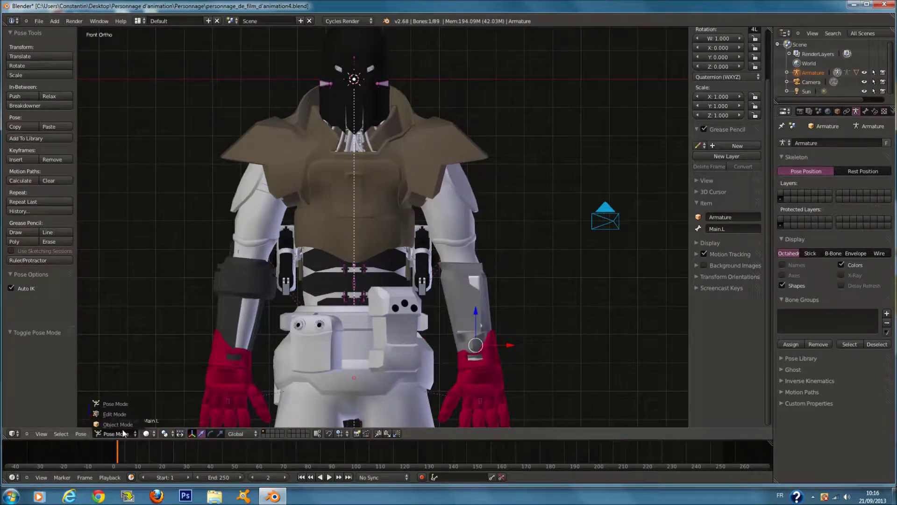
click(116, 425)
key(z)
key(a)
scroll(559, 287, down, 5)
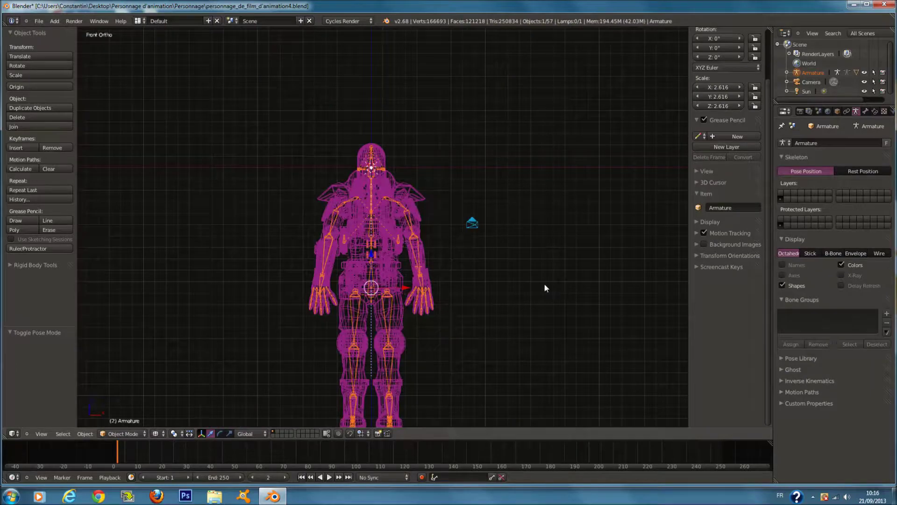
Select the right boot Botte_droite and examine its laces and sole in solid shading from an angled view
scroll(544, 283, up, 3)
shift+scroll(337, 391, down, 4)
right_click(337, 392)
scroll(378, 350, down, 1)
key(KP_Decimal)
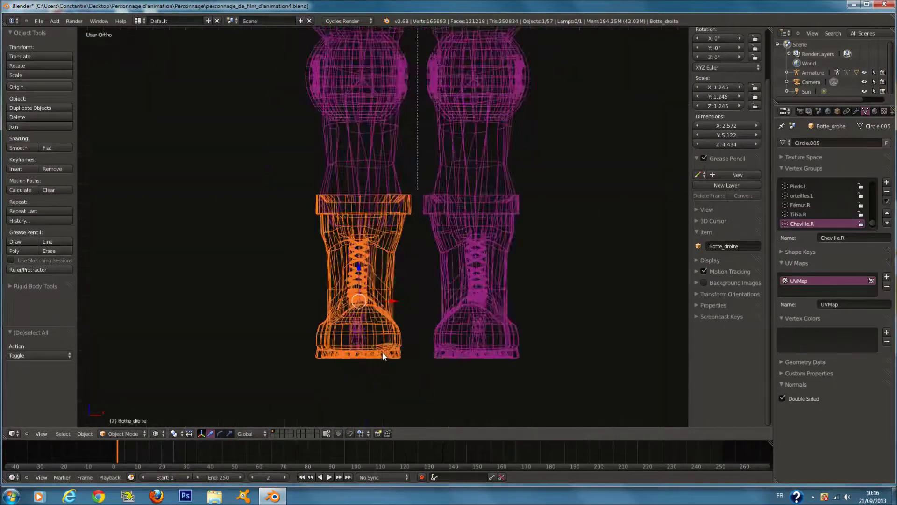
key(z)
scroll(480, 218, up, 2)
middle_drag(480, 218, 450, 266)
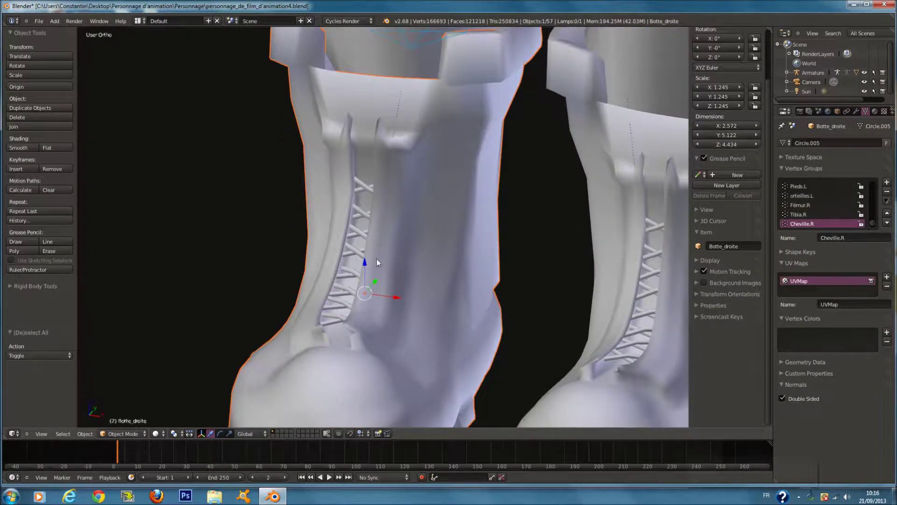
scroll(428, 293, down, 3)
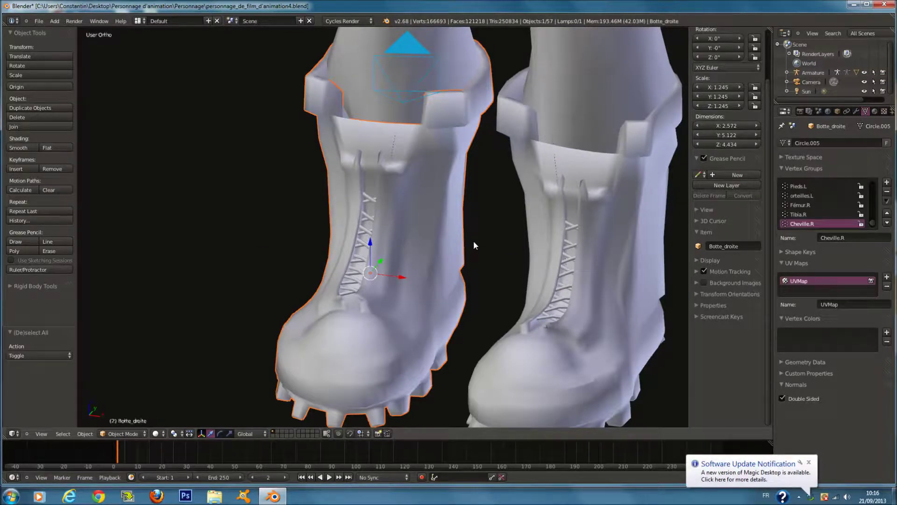
Return to the front view of the upper body, select the armature in wireframe and switch it to Pose Mode
key(KP_1)
scroll(419, 209, down, 4)
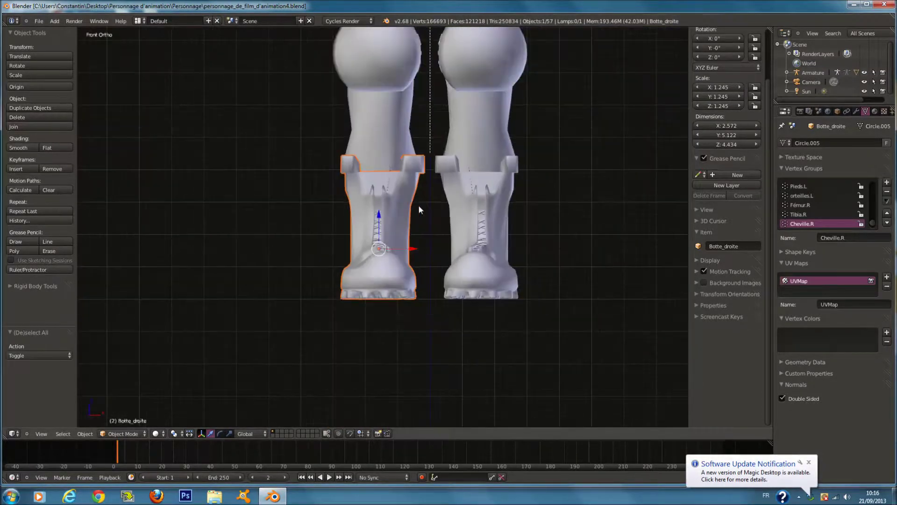
shift+scroll(447, 190, up, 10)
scroll(450, 184, down, 4)
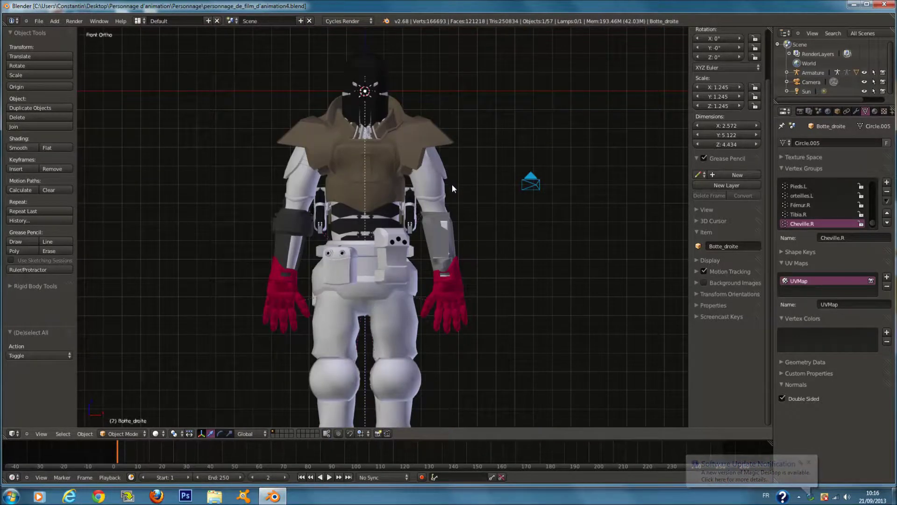
key(z)
scroll(456, 188, up, 2)
right_click(486, 257)
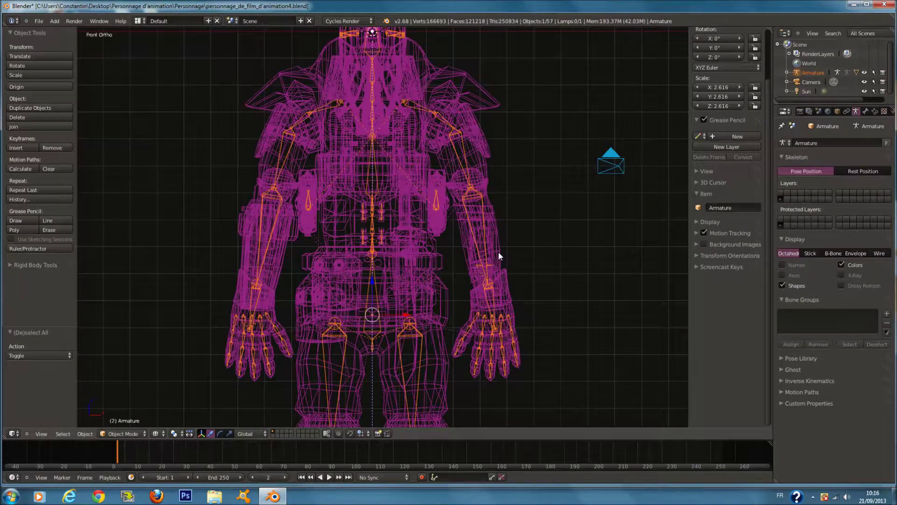
click(121, 404)
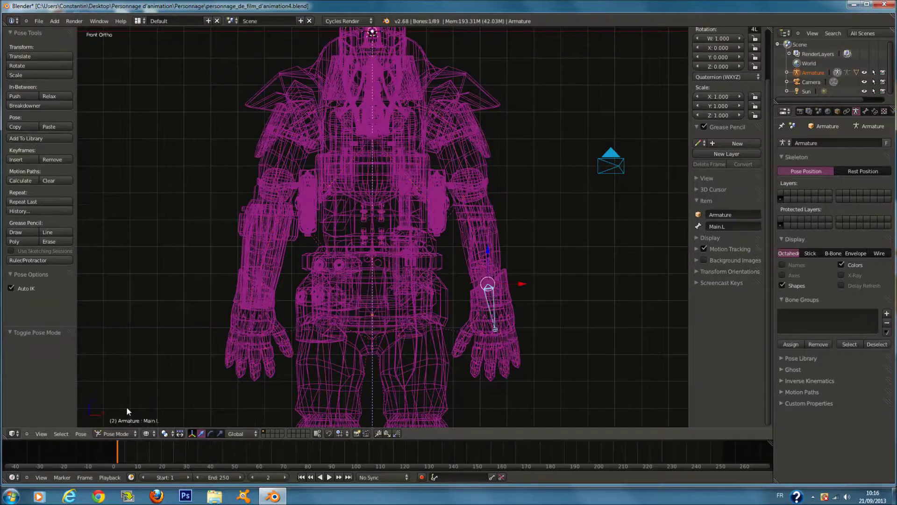
Try rotating the left hand bone Main.L outward by about 39°
shift+scroll(367, 243, up, 5)
key(z)
ctrl+scroll(374, 222, up, 1)
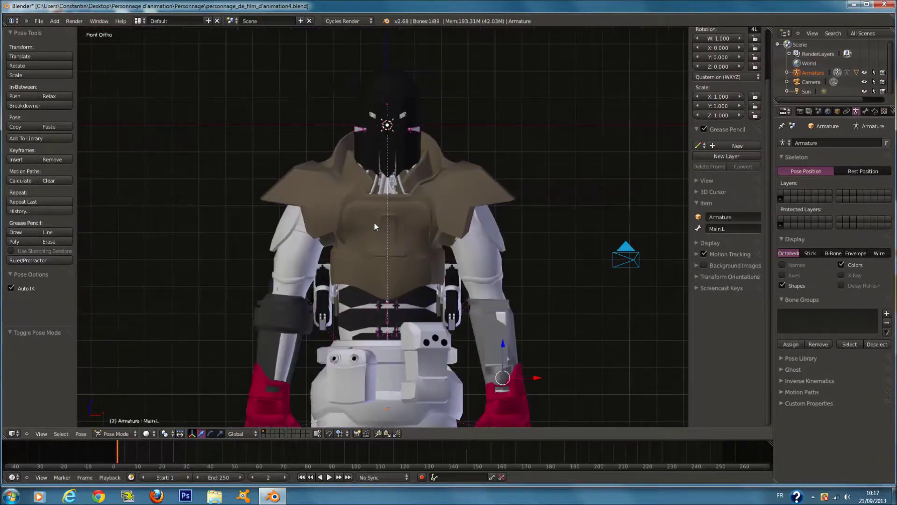
shift+scroll(407, 231, down, 3)
shift+scroll(526, 324, down, 2)
key(z)
scroll(554, 313, up, 2)
key(r)
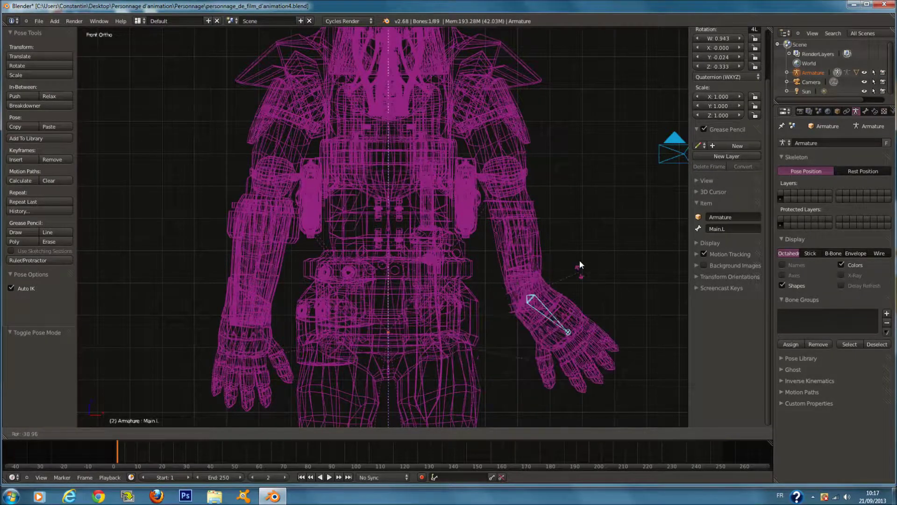
key(Escape)
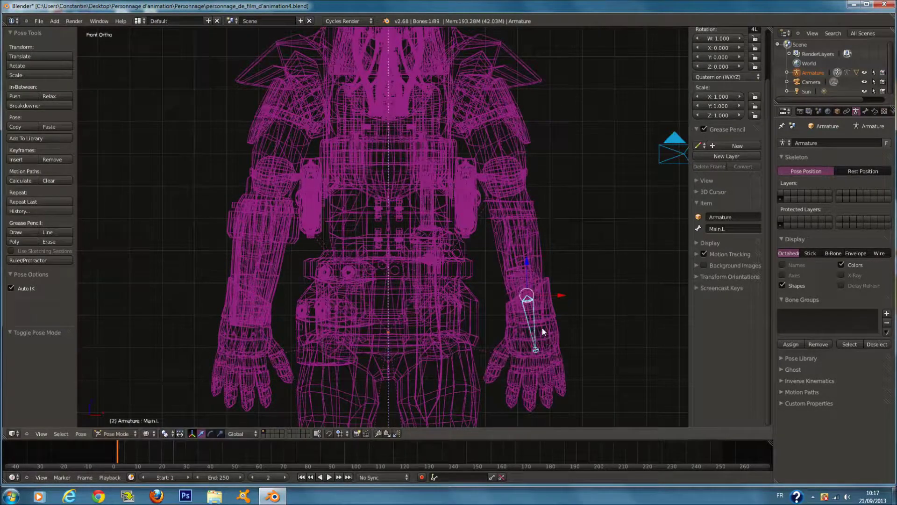
Try moving the left hand bone Main.L upward and outward so the arm follows
key(g)
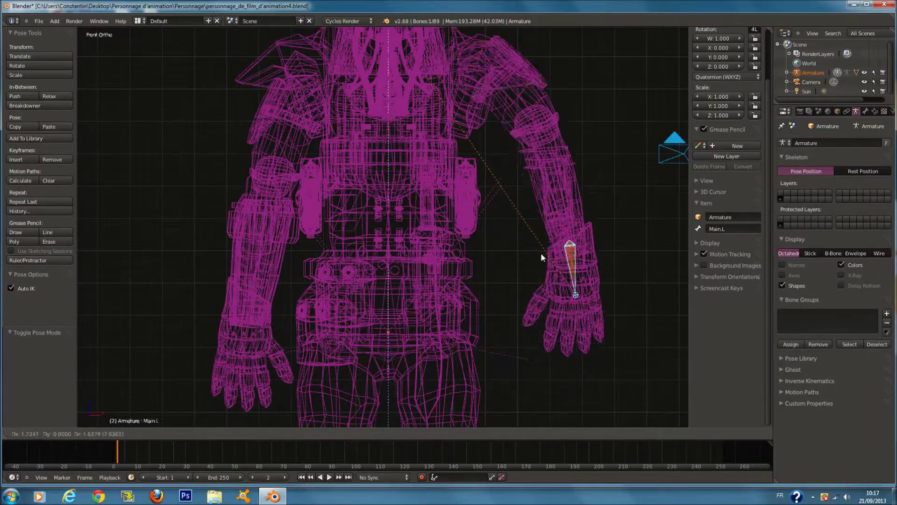
click(497, 310)
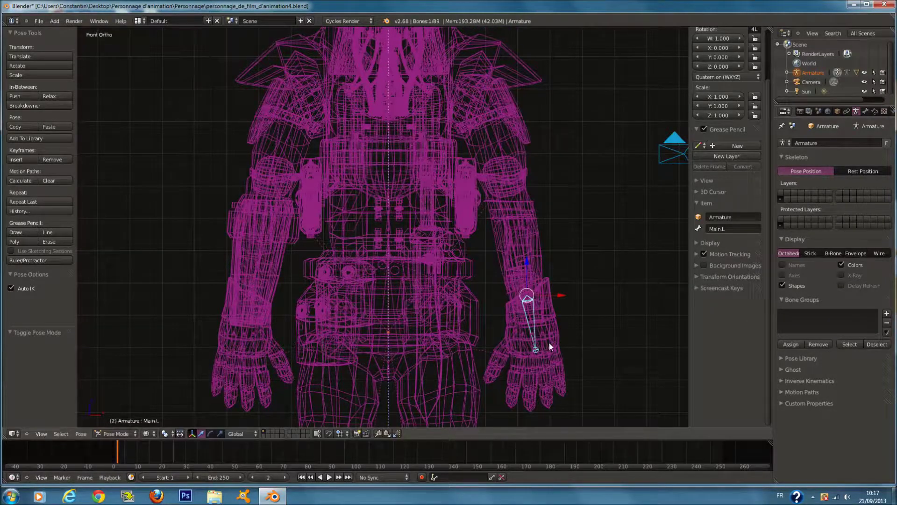
key(g)
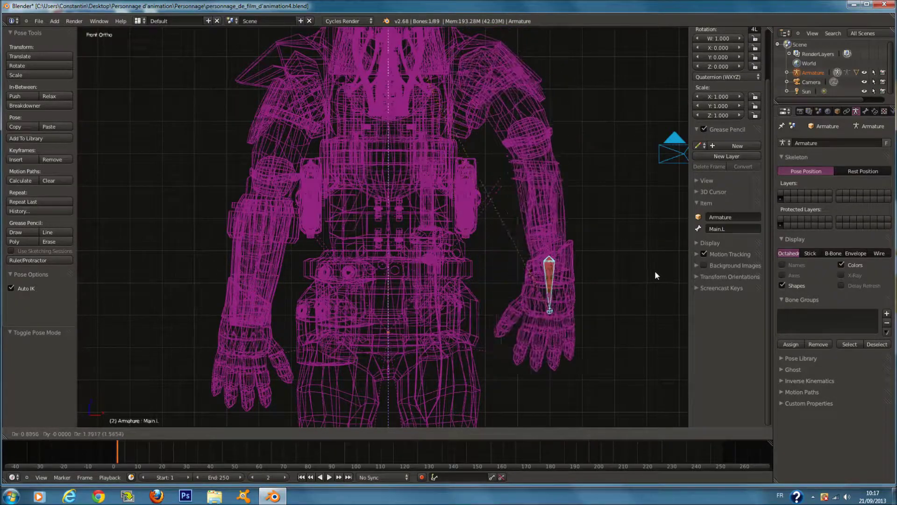
click(604, 292)
Compare the character in solid and wireframe shading and examine the selected left hand bone up close
key(z)
scroll(533, 265, down, 1)
scroll(532, 266, down, 2)
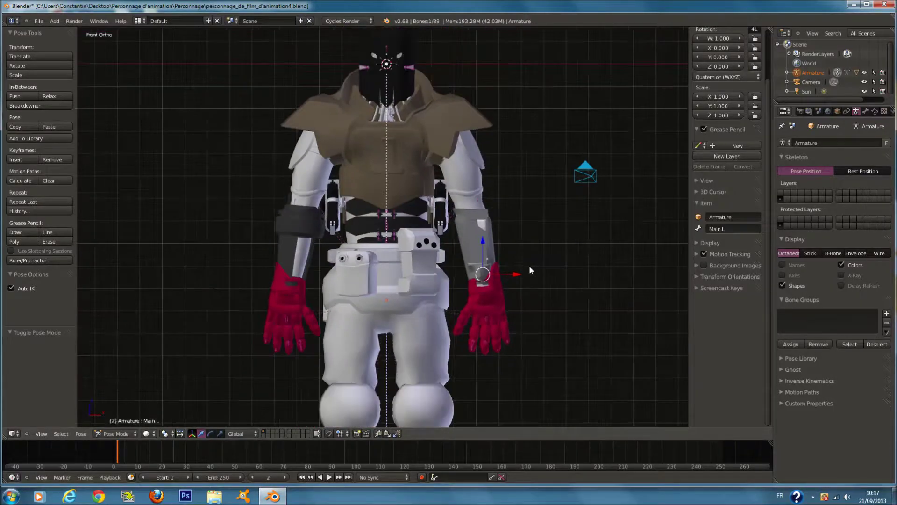
key(z)
shift+scroll(530, 266, up, 2)
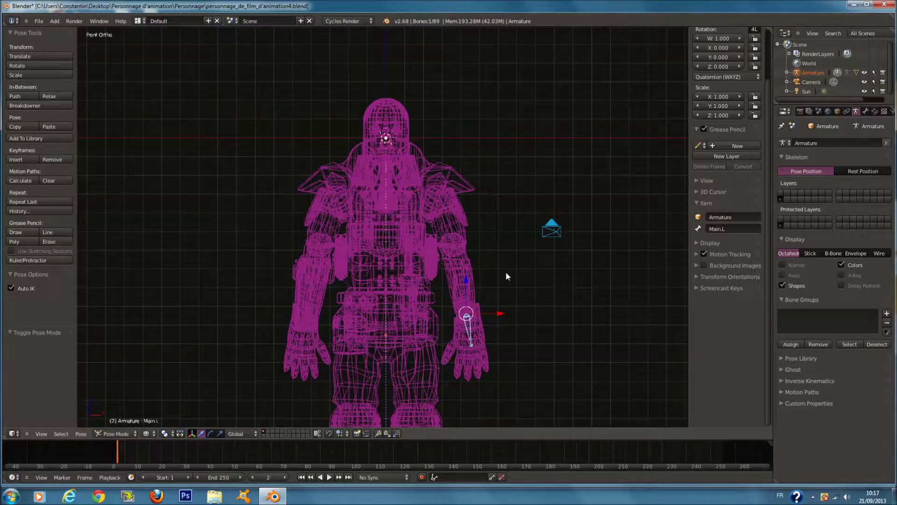
key(KP_Decimal)
scroll(312, 235, down, 3)
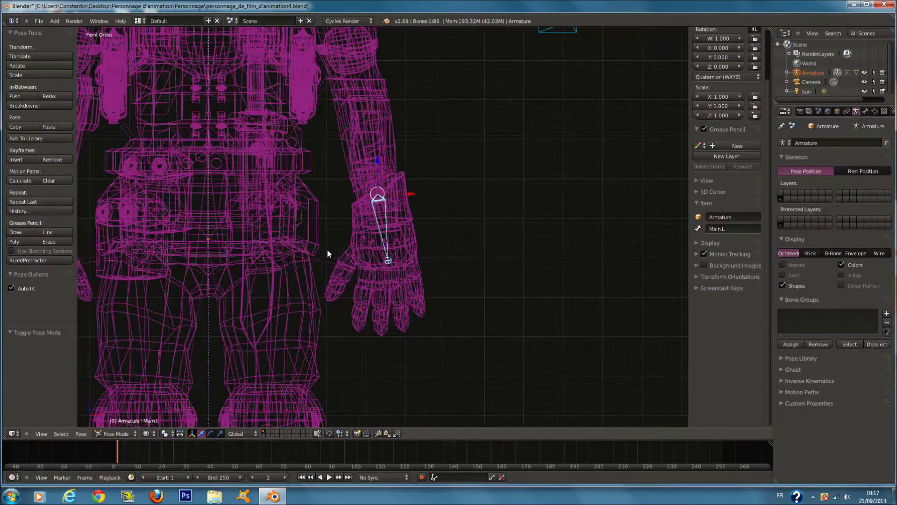
Try the Stick, B-Bone, Envelope and Wire bone displays on the armature and return to Octahedral
click(813, 253)
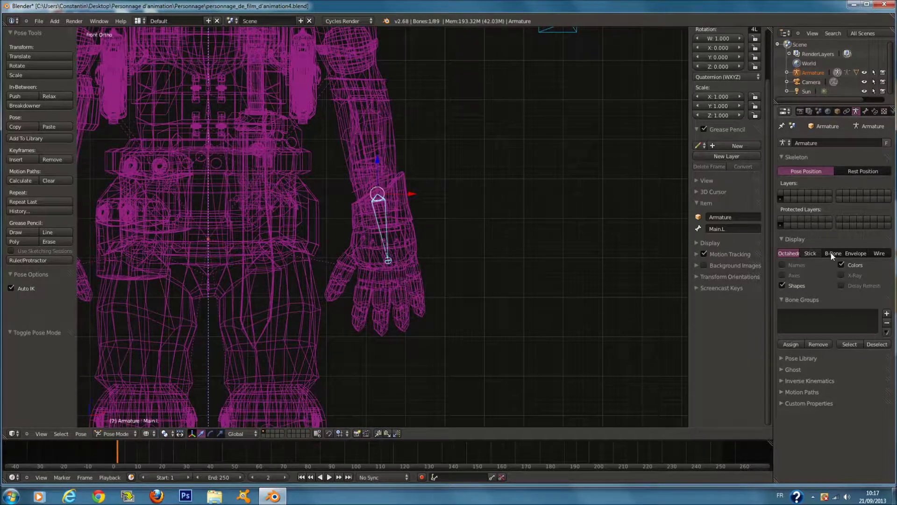
click(834, 253)
click(860, 254)
click(873, 254)
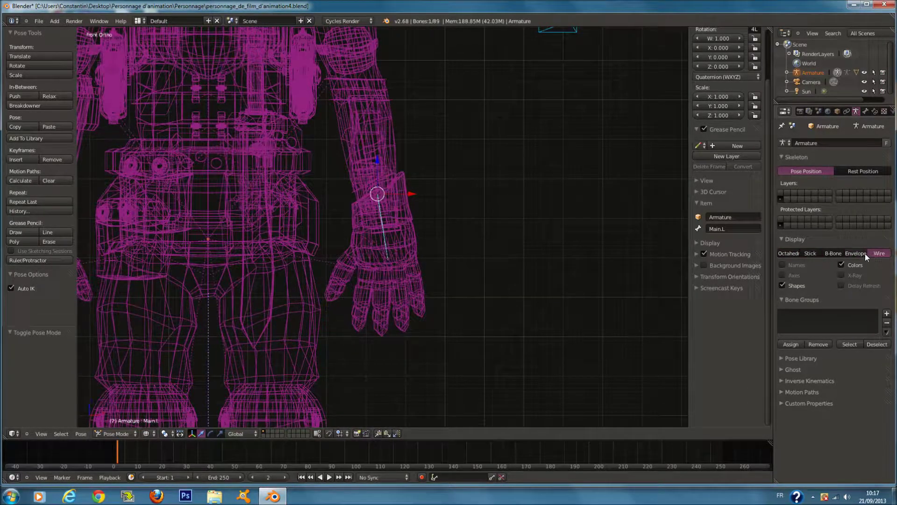
key(z)
key(z)
click(860, 253)
click(836, 252)
click(815, 252)
click(791, 253)
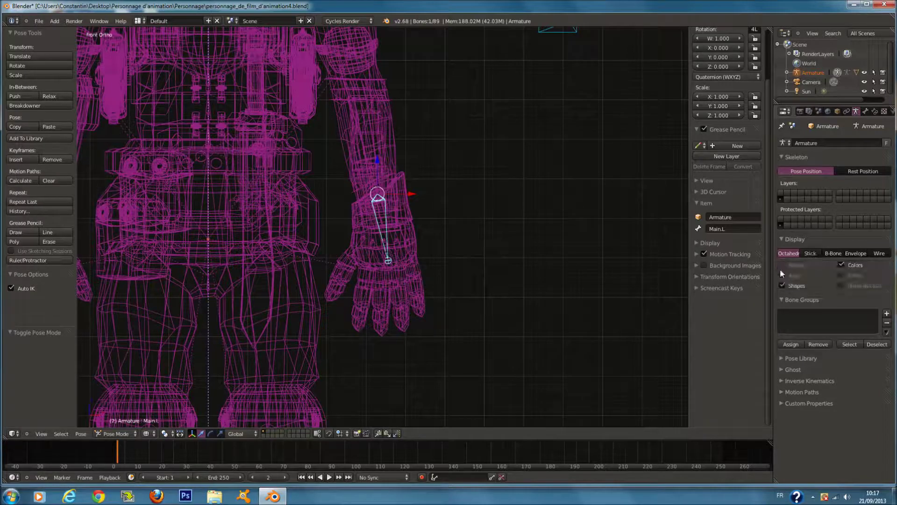
Widen the properties area and set the armature's bone display to B-Bone
drag(774, 265, 742, 260)
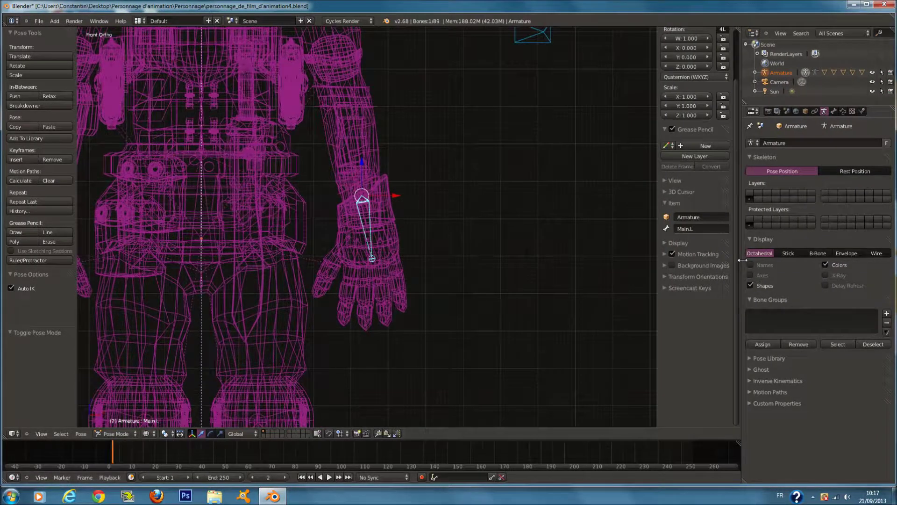
click(818, 253)
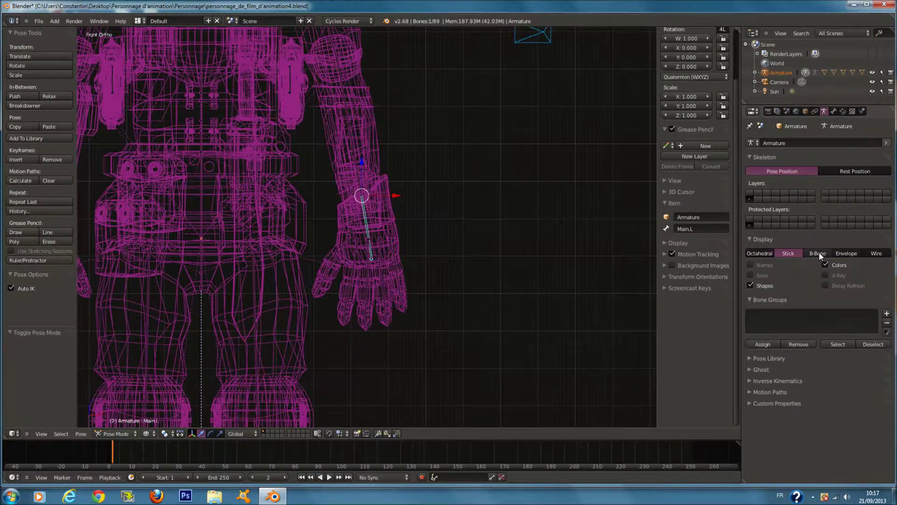
scroll(454, 242, down, 5)
shift+scroll(455, 244, up, 2)
key(z)
key(z)
scroll(444, 257, up, 2)
Select all bones of the armature in Edit Mode and try shearing them
key(Tab)
key(a)
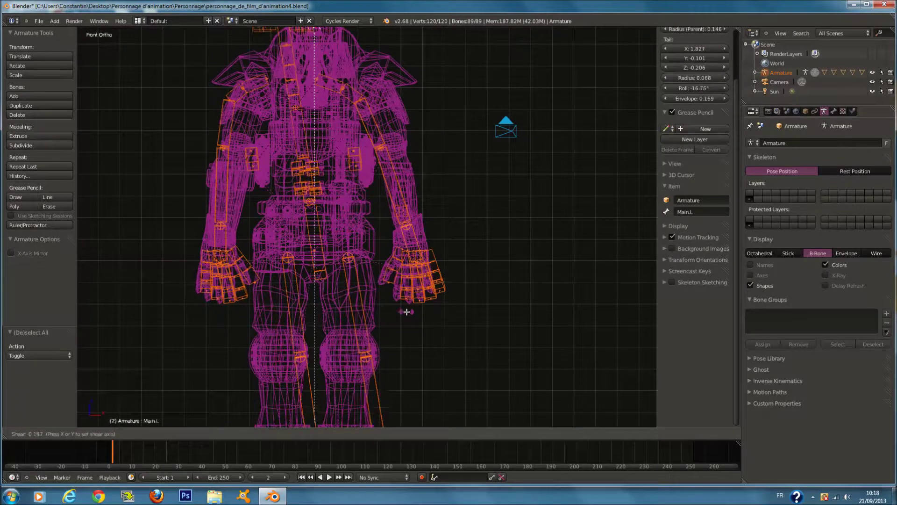
click(87, 434)
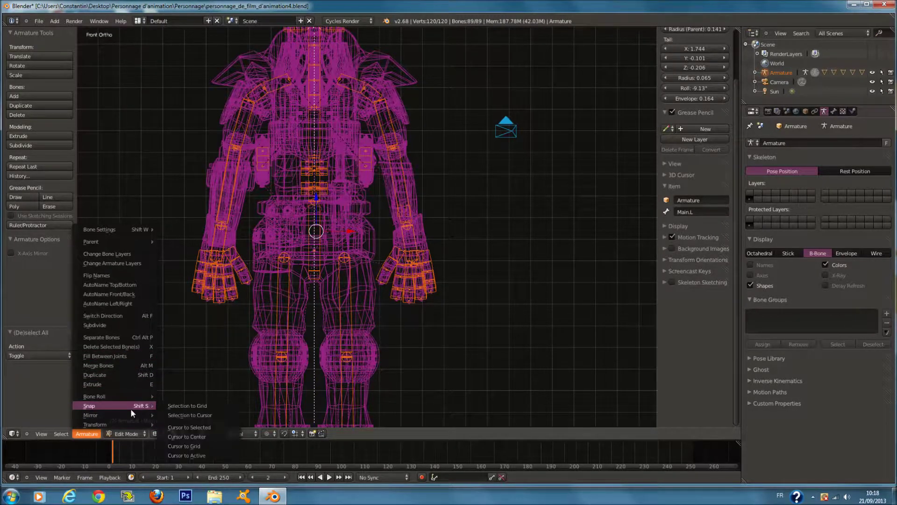
mouse_move(130, 411)
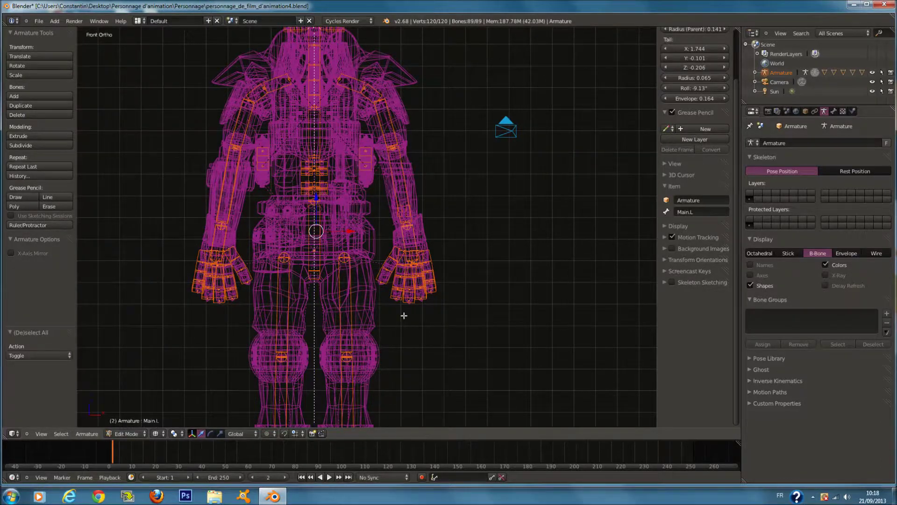
In Pose Mode, thin the B-Bone display of all selected bones with Scale Envelope/BBone by about 0.344
key(ctrl+Tab)
click(80, 434)
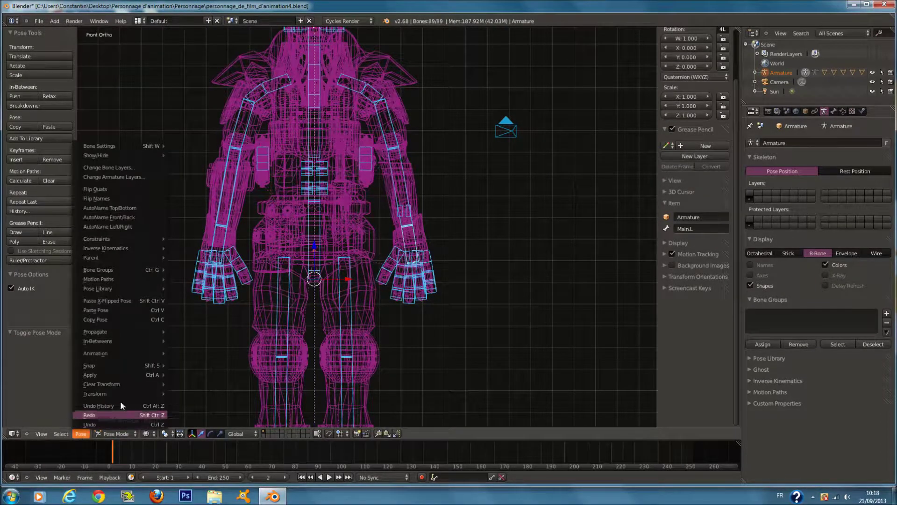
mouse_move(127, 393)
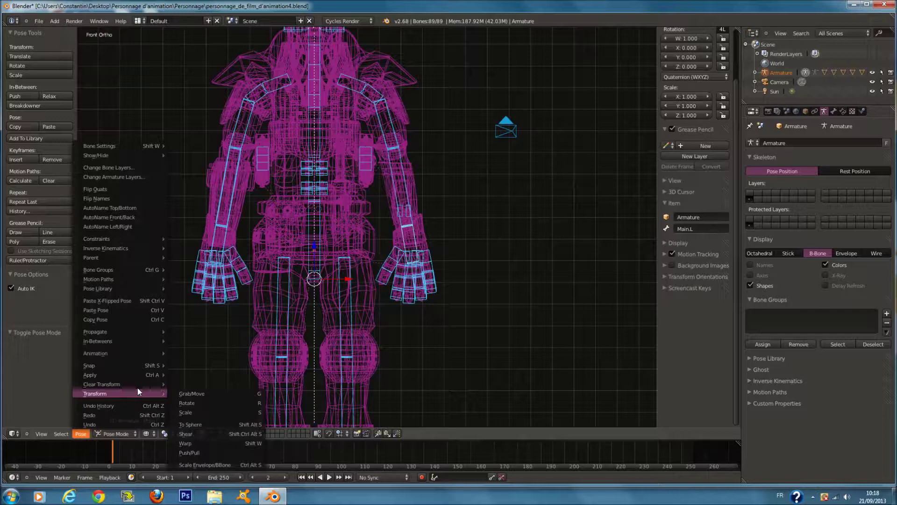
click(228, 465)
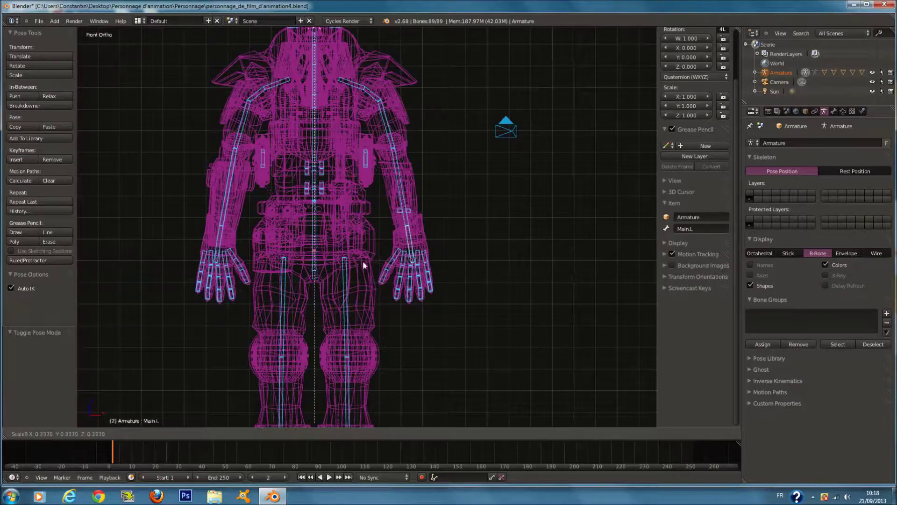
click(367, 295)
Select only the left hand bone Main.L and inspect it in wireframe and solid shading
scroll(374, 301, down, 5)
key(z)
key(z)
scroll(382, 277, up, 9)
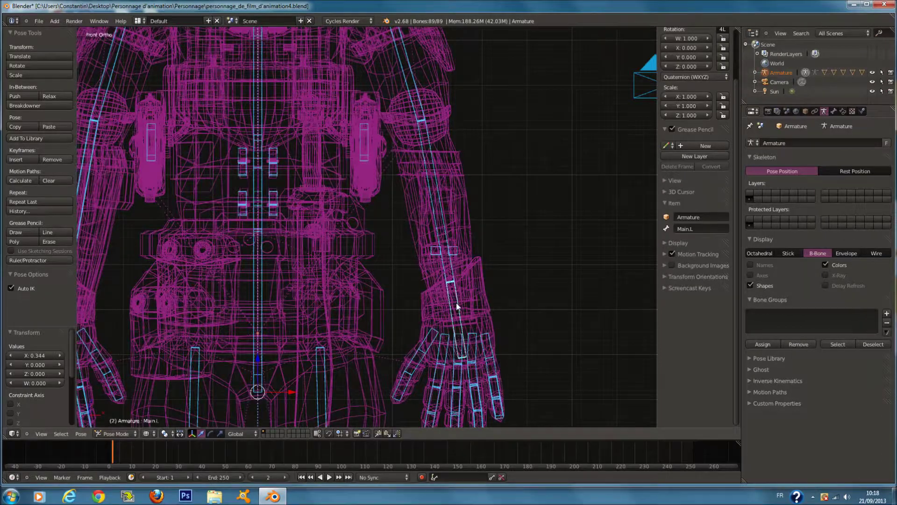
right_click(457, 306)
key(KP_Decimal)
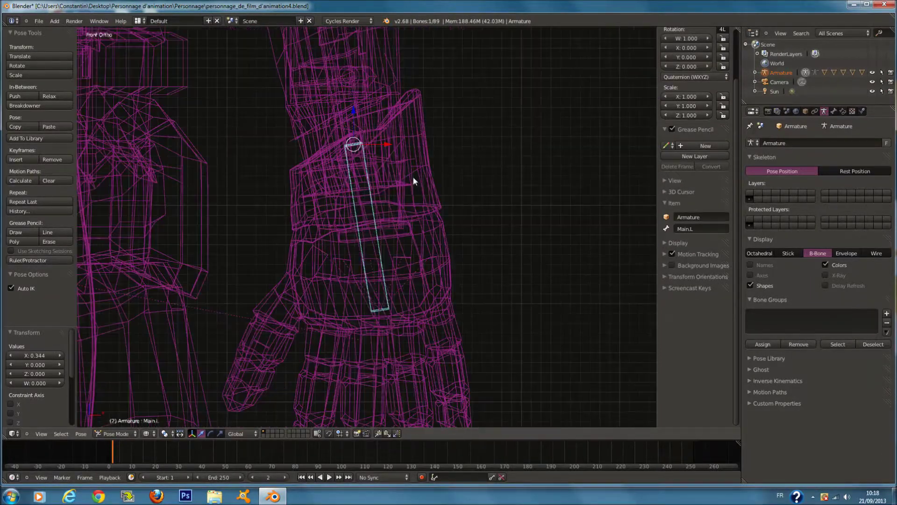
scroll(380, 236, down, 5)
key(z)
key(z)
Duplicate the left hand bone Main.L in Edit Mode, leaving the copy in the original's position
key(Tab)
scroll(391, 248, up, 2)
scroll(391, 243, down, 2)
scroll(388, 237, up, 3)
key(shift+d)
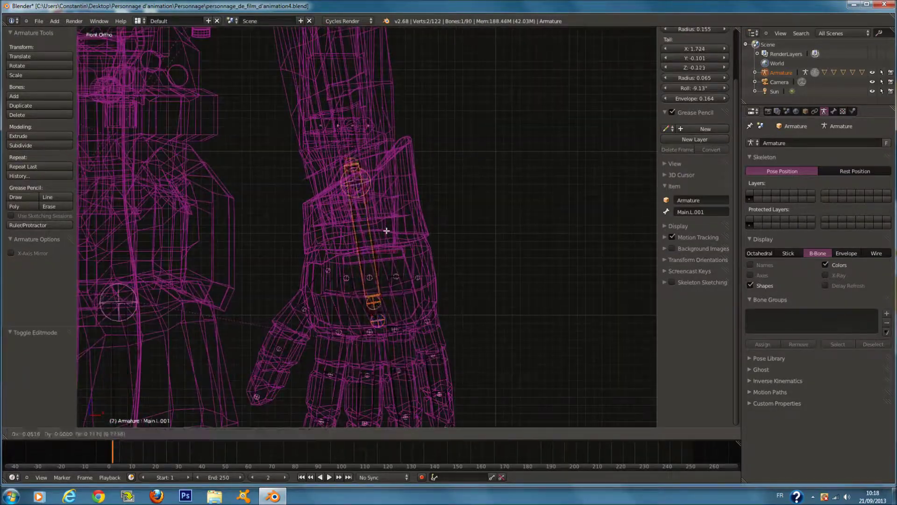
click(389, 249)
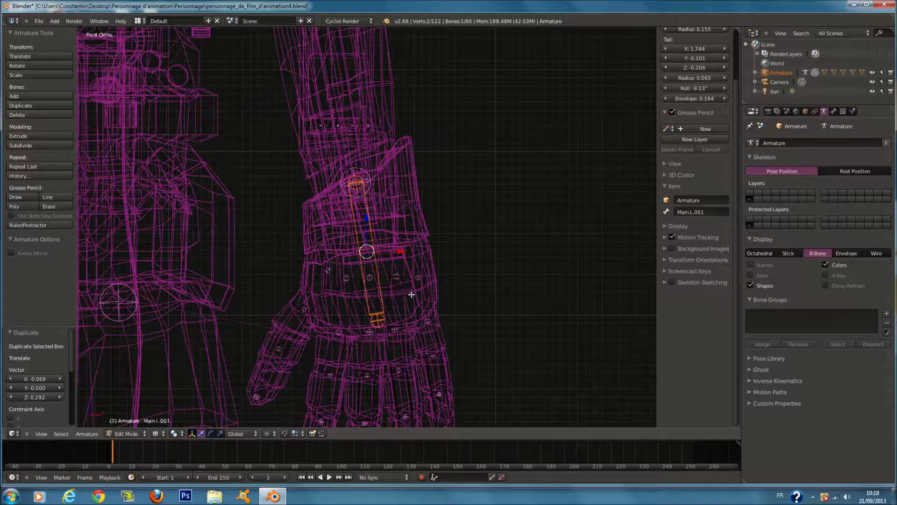
Turn on the Screencast Keys display for the 3D view
scroll(475, 308, down, 3)
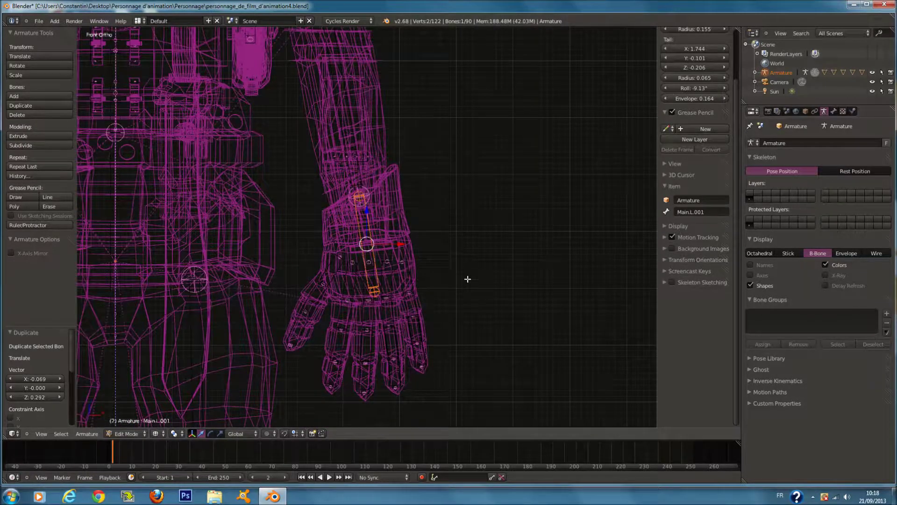
scroll(506, 305, down, 1)
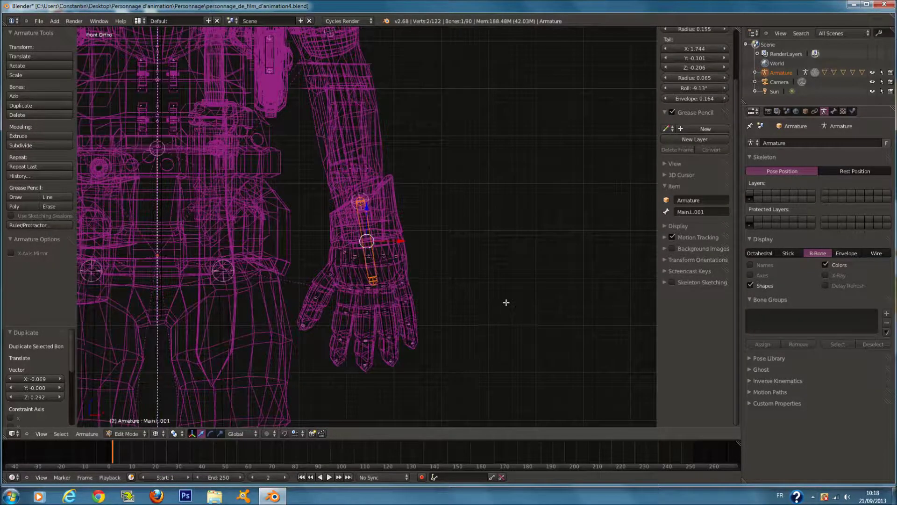
click(701, 282)
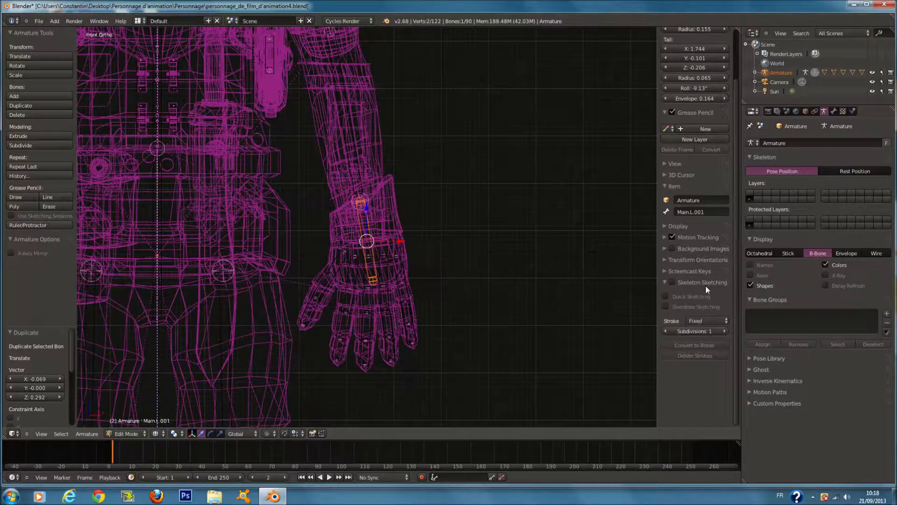
click(694, 287)
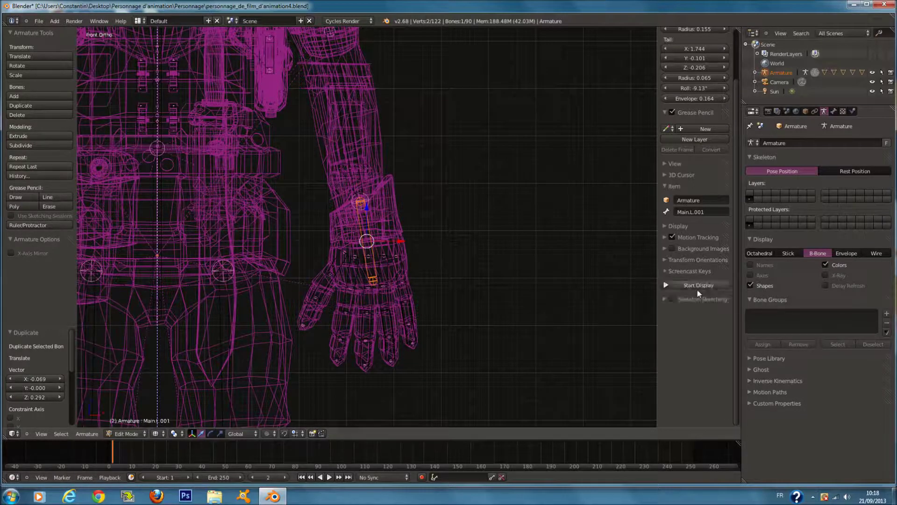
click(698, 289)
In Pose Mode, thicken the duplicated left hand bone with Scale Envelope/BBone by about 1.524
click(87, 434)
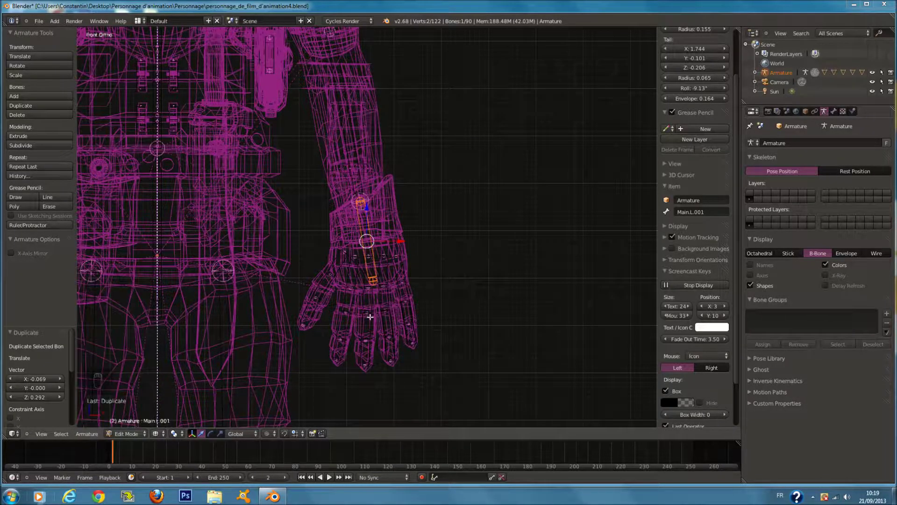
middle_drag(380, 309, 381, 317)
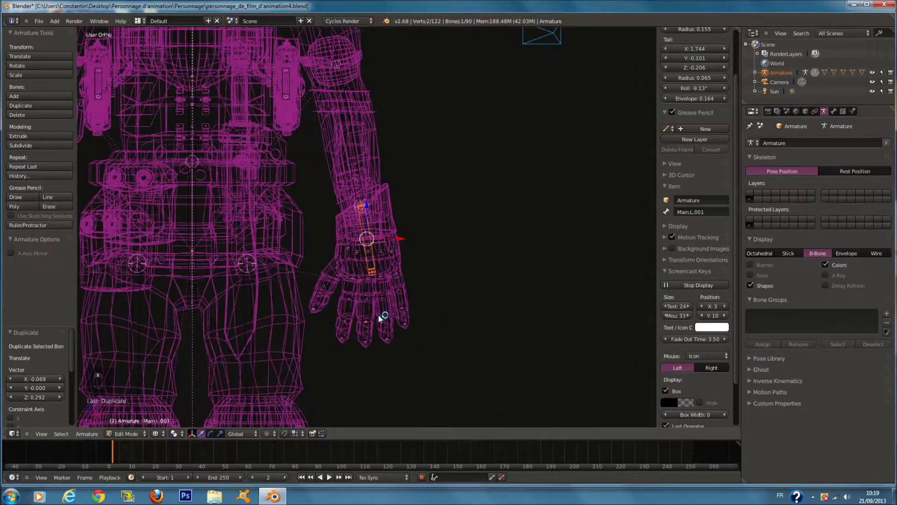
key(Tab)
click(81, 434)
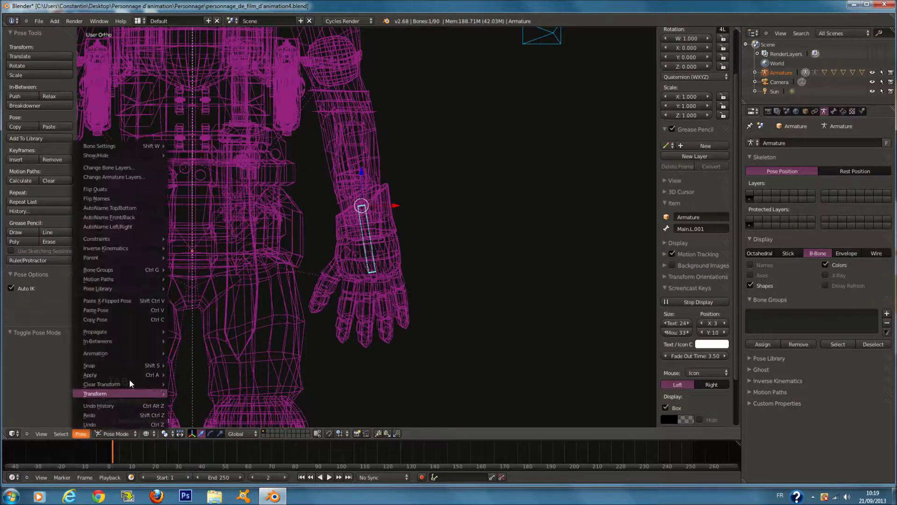
mouse_move(133, 394)
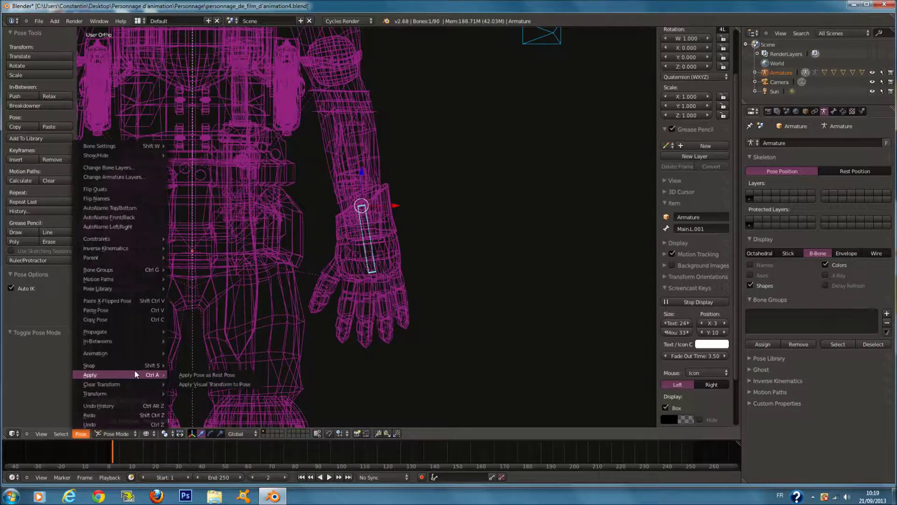
mouse_move(134, 367)
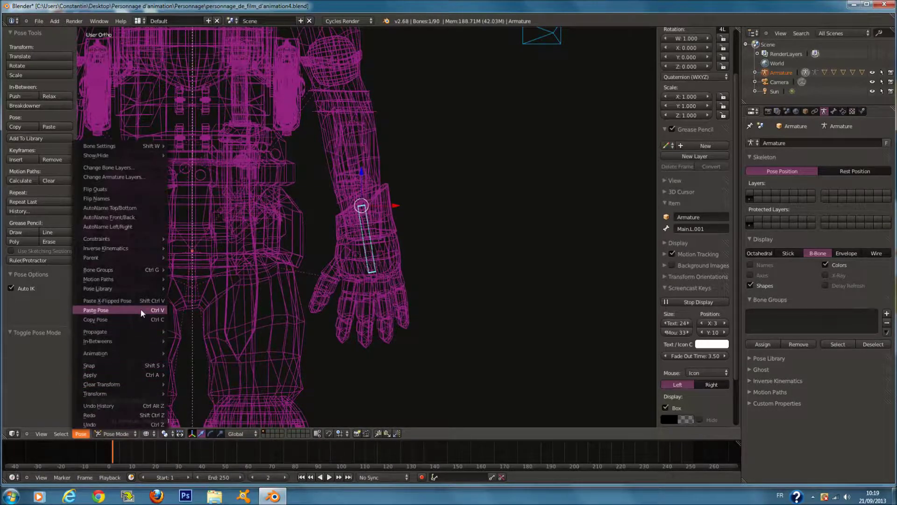
mouse_move(145, 353)
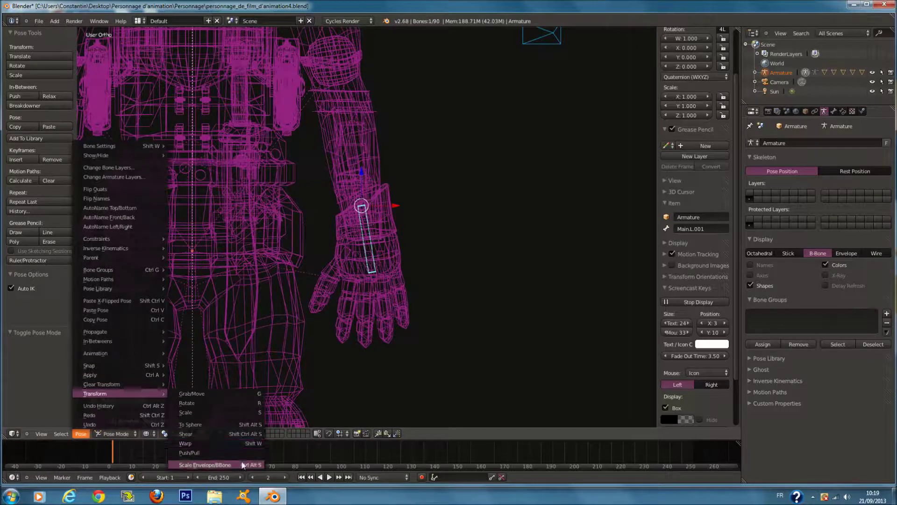
click(236, 464)
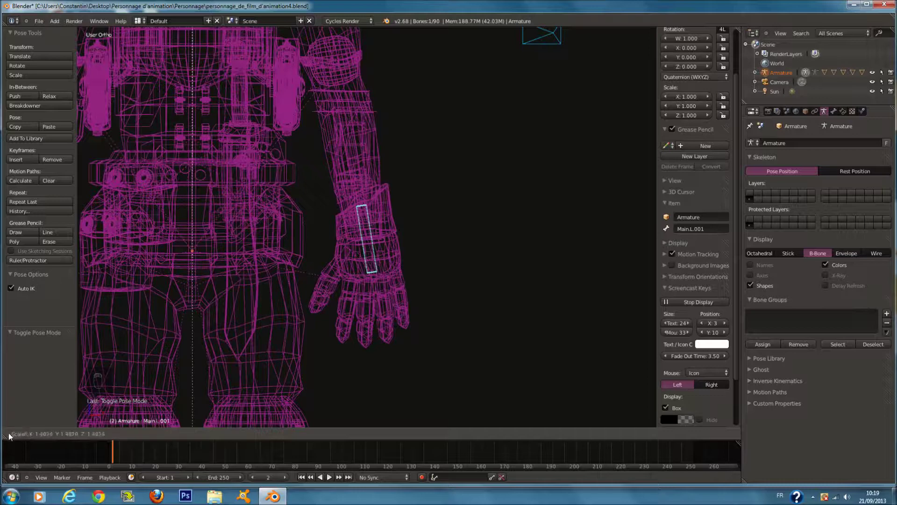
click(336, 307)
scroll(258, 344, down, 8)
Thicken the duplicated left hand bone further with Scale Envelope/BBone by about 1.532 and frame it from the front
click(81, 434)
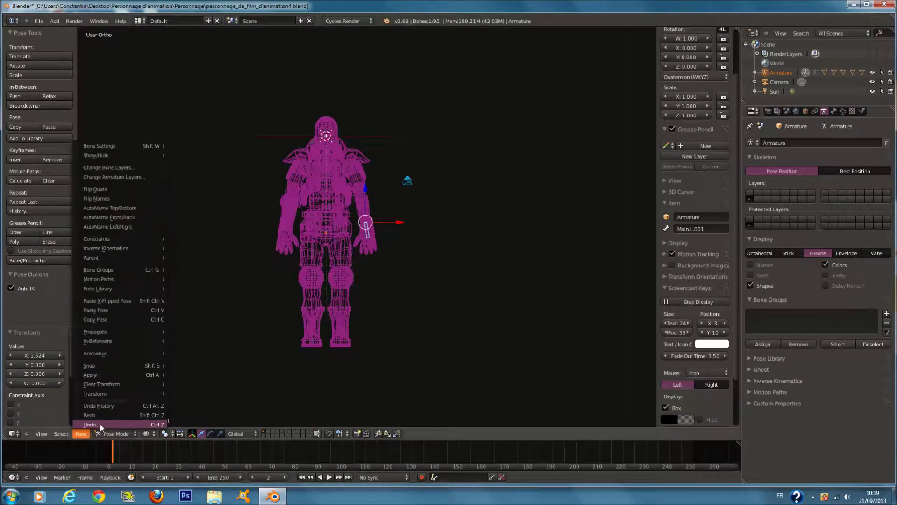
mouse_move(135, 392)
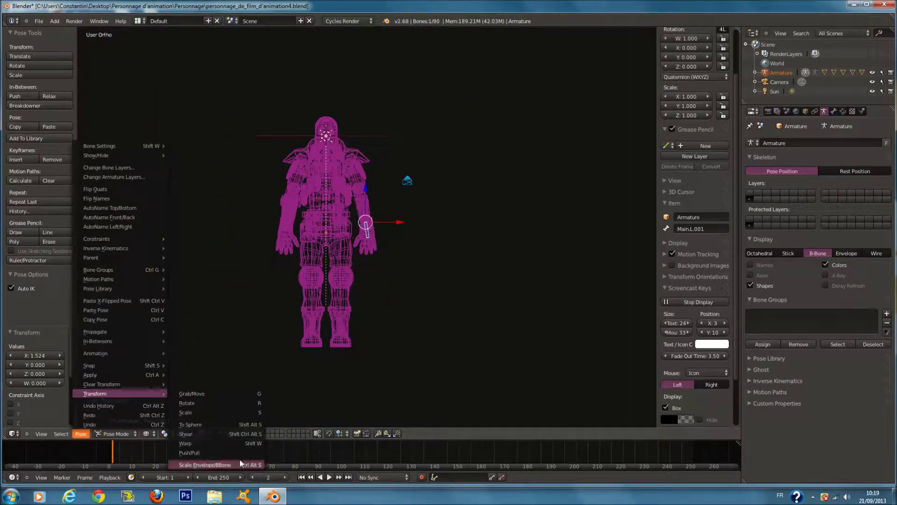
click(201, 465)
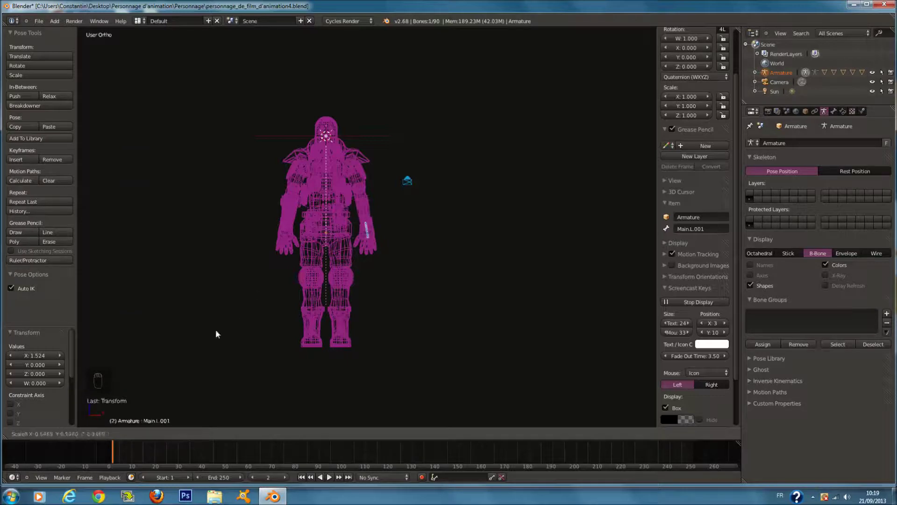
click(92, 392)
key(KP_1)
key(KP_Decimal)
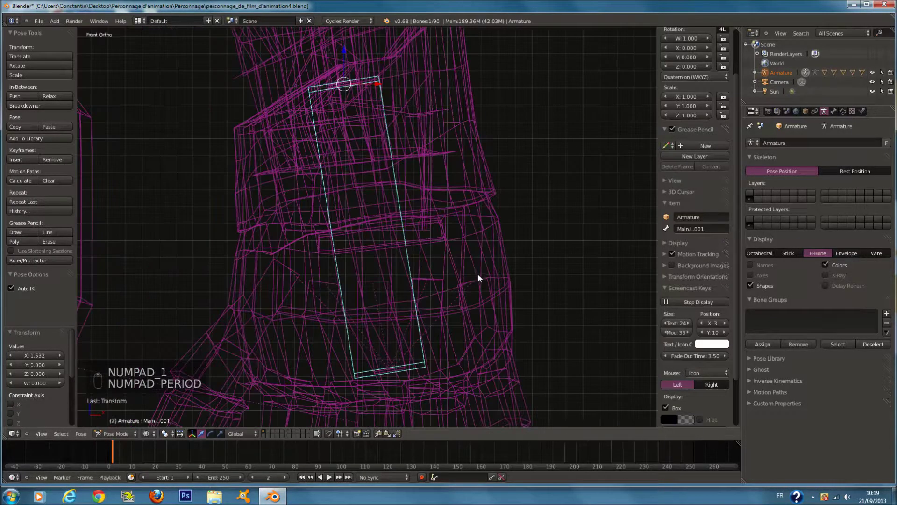
scroll(477, 281, down, 3)
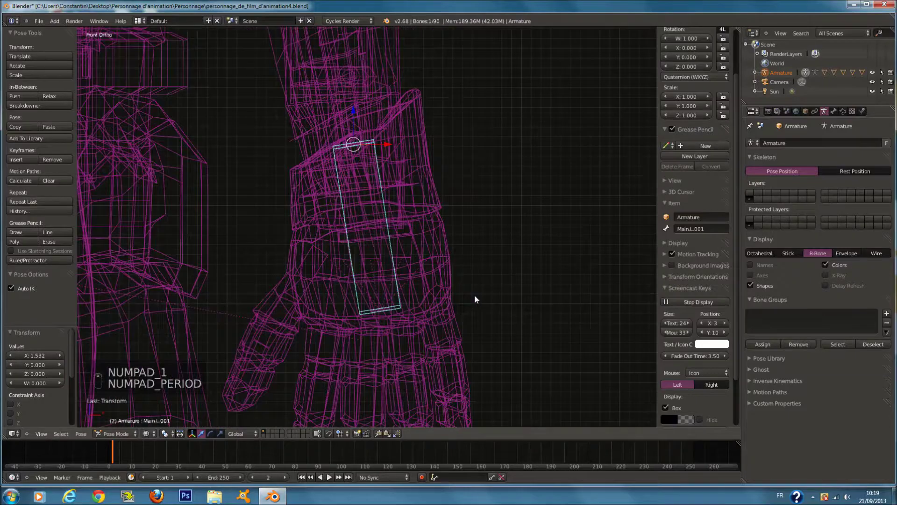
Rename the duplicated left hand bone MainIK.L and check it in solid and wireframe shading
click(833, 112)
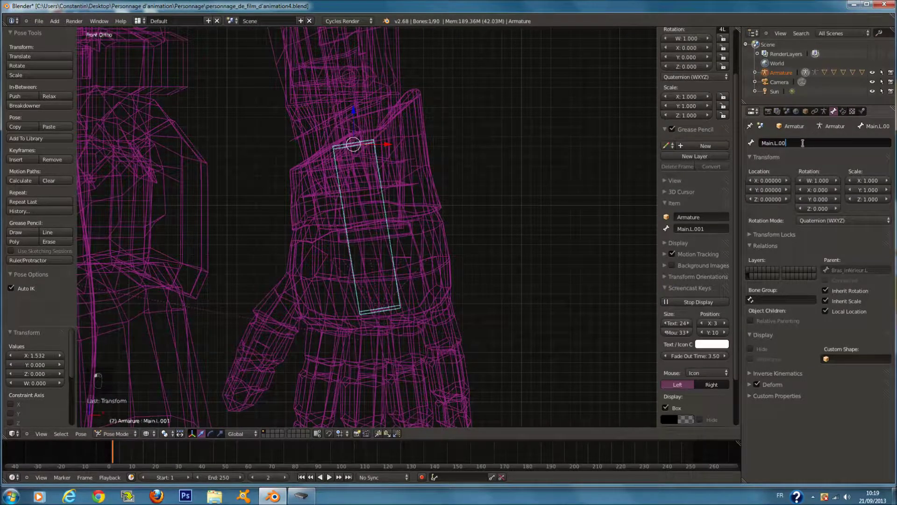
key(BackSpace)
key(BackSpace)
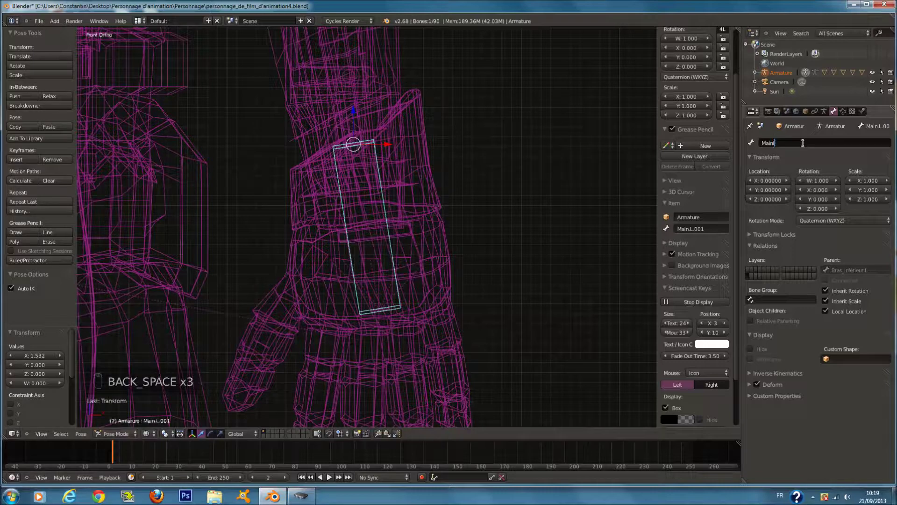
text(L)
key(Return)
key(z)
scroll(355, 246, down, 3)
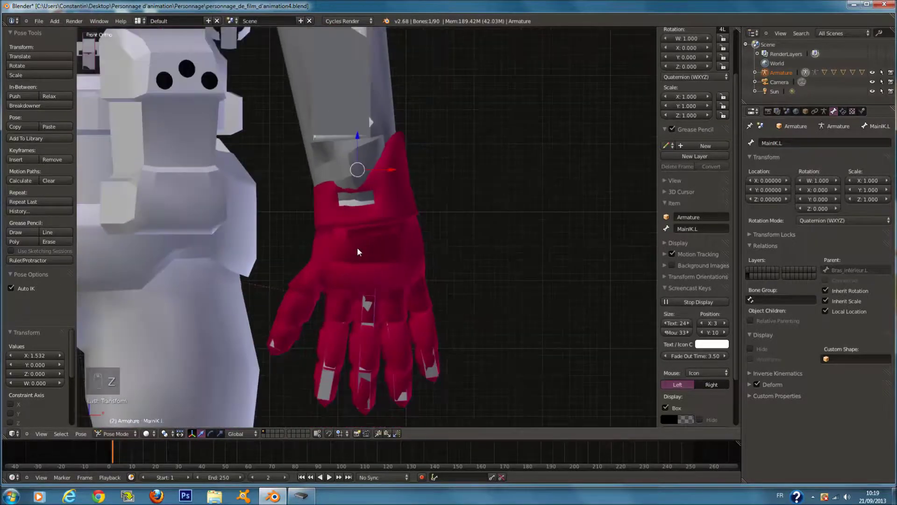
key(z)
scroll(391, 242, up, 3)
scroll(391, 242, down, 2)
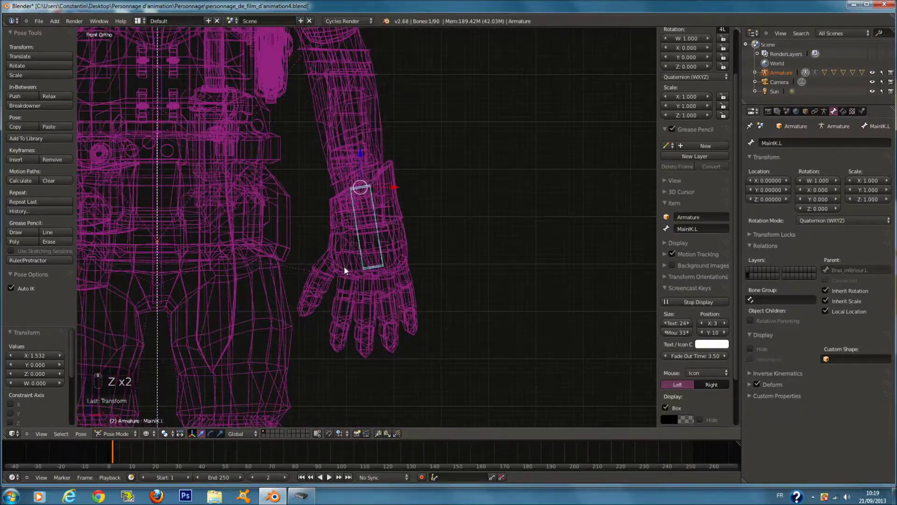
key(Tab)
scroll(385, 264, up, 2)
key(g)
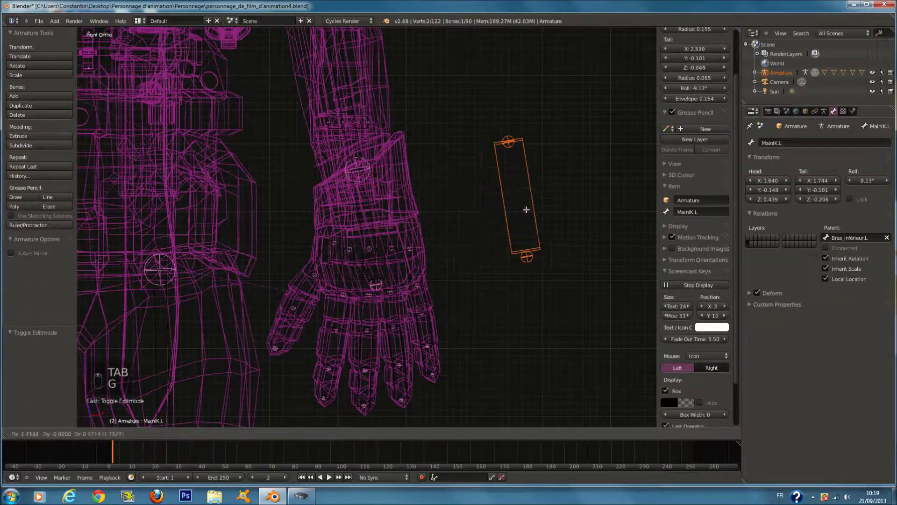
right_click(546, 214)
key(Tab)
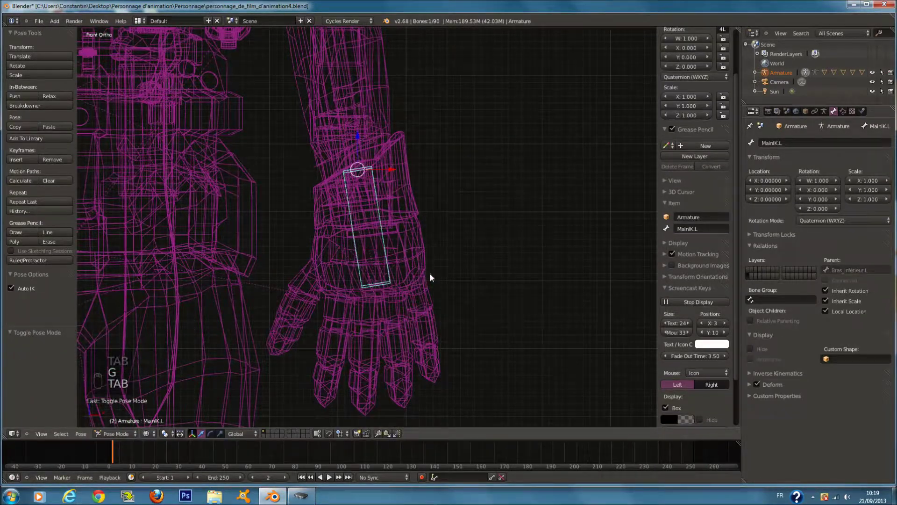
Clear the parent of MainIK.L in Edit Mode and test moving the bone away from the hand in Pose Mode
key(Tab)
scroll(466, 237, up, 2)
key(alt+p)
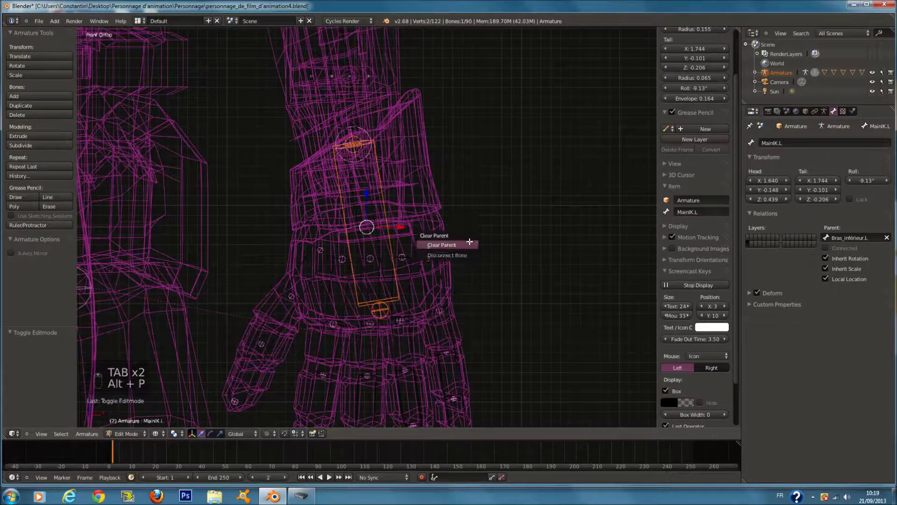
click(453, 243)
scroll(455, 234, down, 1)
key(Tab)
key(g)
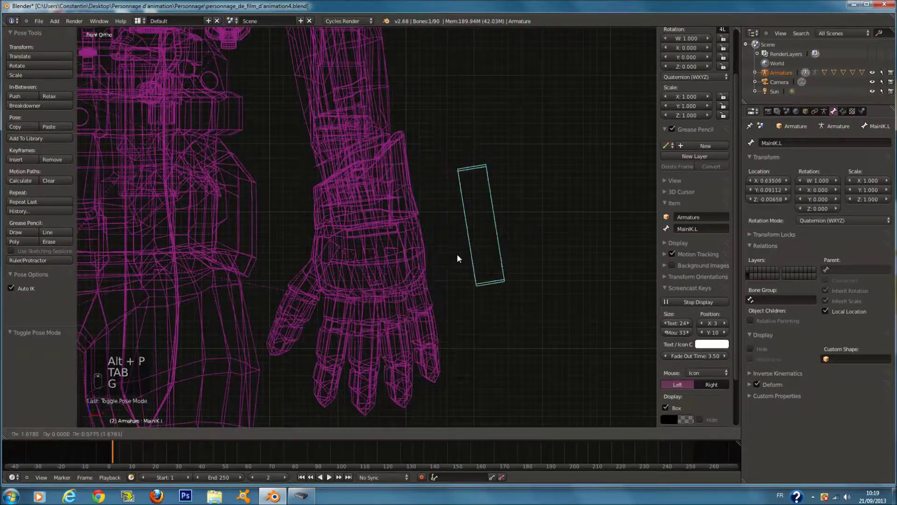
right_click(435, 248)
Add an IK constraint to the hand bone Main.L with MainIK.L as its target
scroll(417, 240, up, 2)
scroll(417, 239, up, 2)
shift+right_click(383, 206)
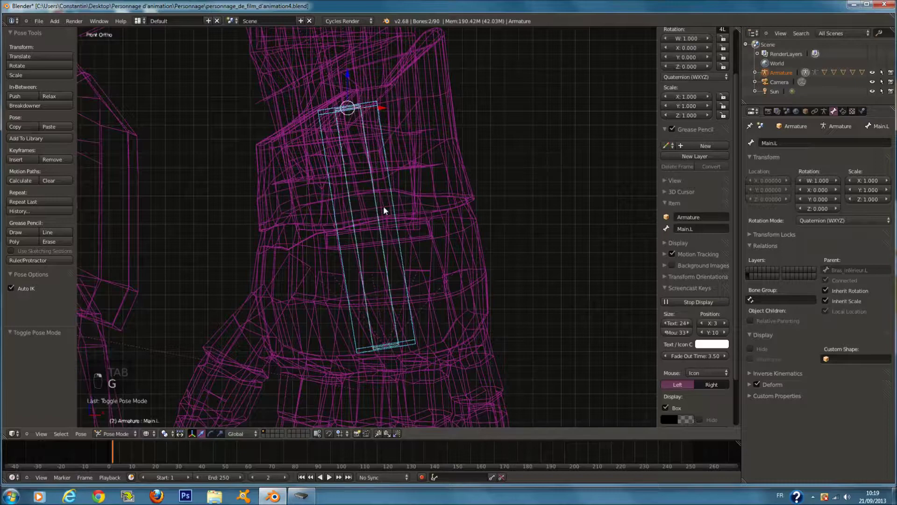
key(shift+i)
click(386, 214)
scroll(386, 214, down, 5)
scroll(390, 225, down, 3)
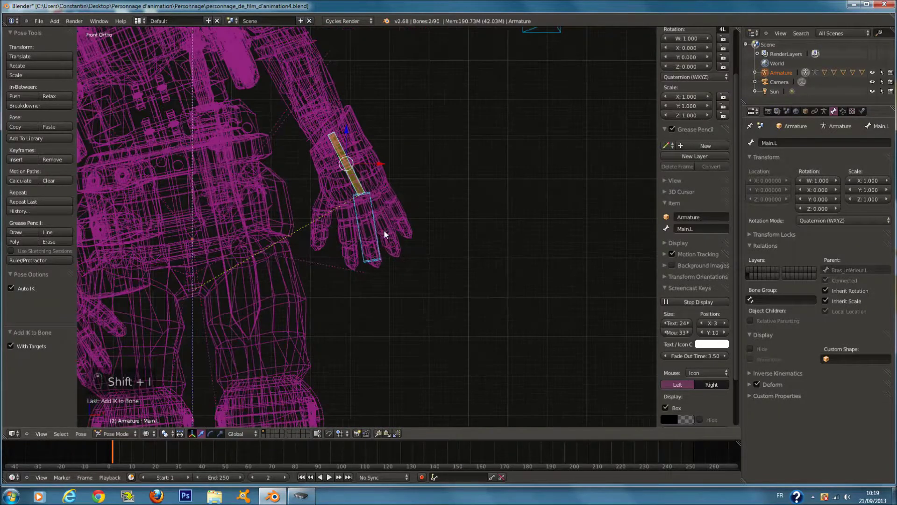
Inspect the left hand's IK pose in solid and wireframe shading and test the chain by moving MainIK.L
shift+scroll(382, 234, up, 2)
scroll(380, 271, up, 3)
key(z)
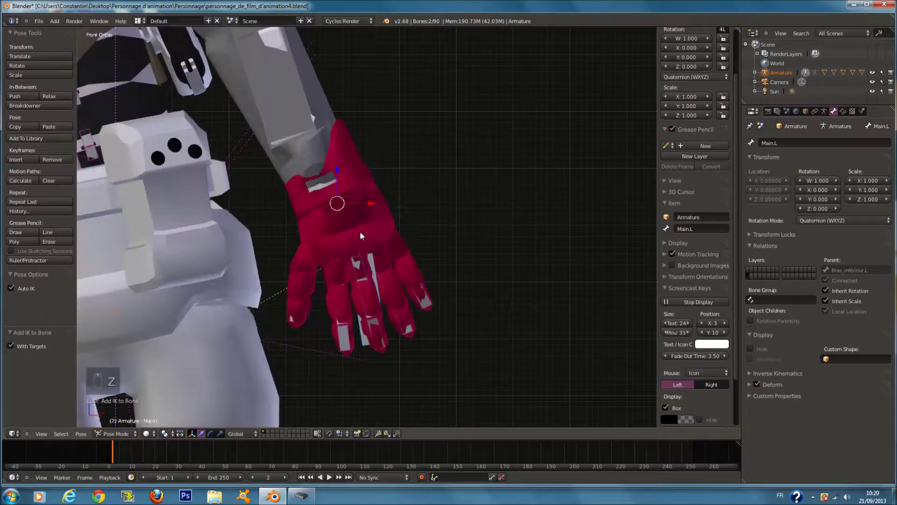
key(z)
scroll(375, 233, down, 1)
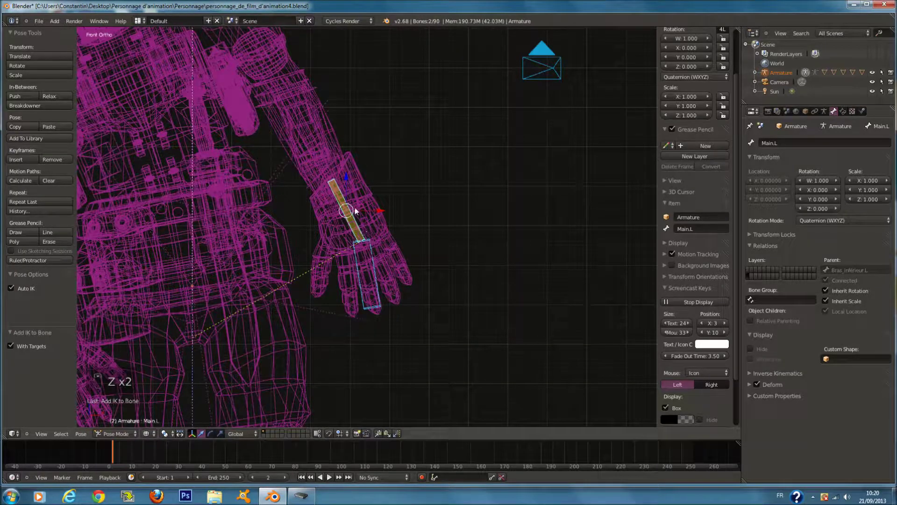
right_click(371, 284)
right_click(377, 291)
key(g)
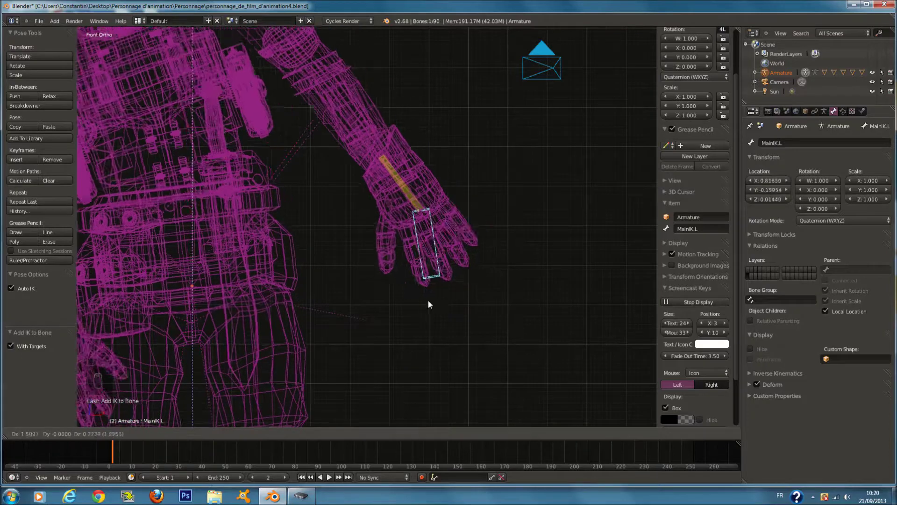
key(Escape)
Try different chain lengths on Main.L's IK constraint and set the chain length to 2
right_click(358, 232)
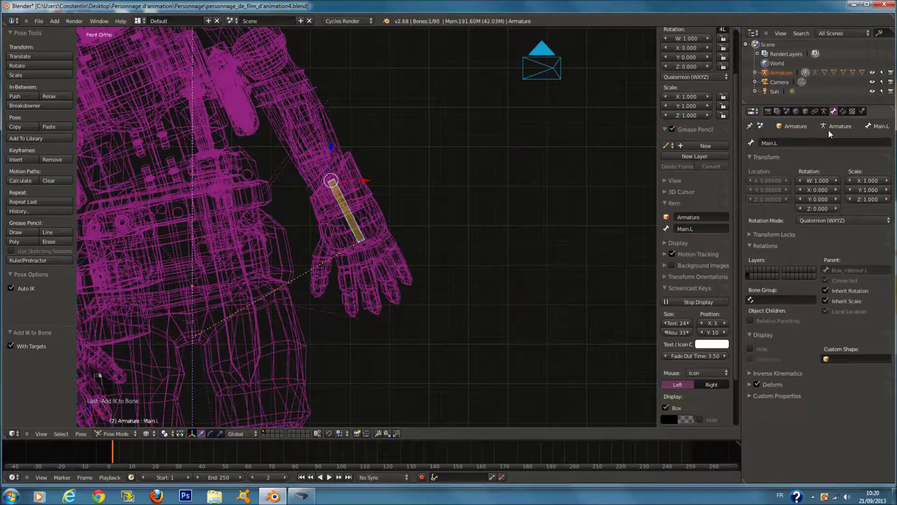
click(843, 111)
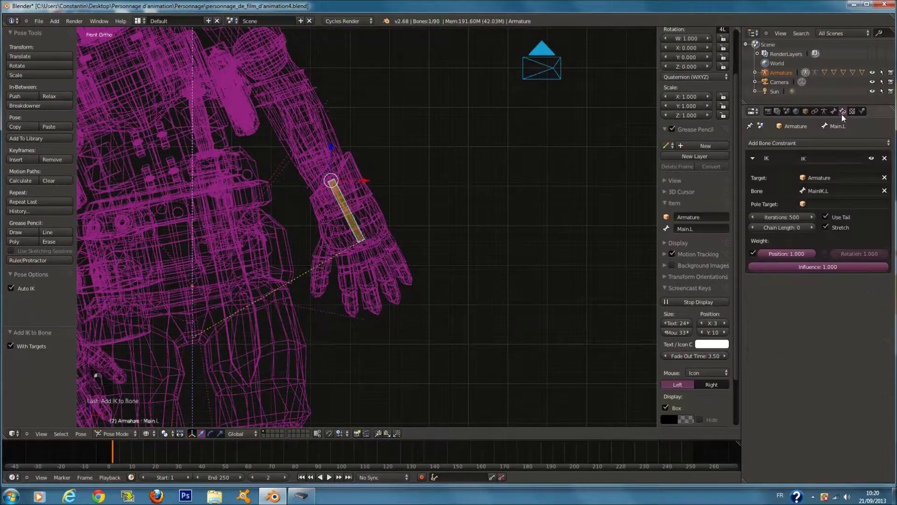
click(804, 143)
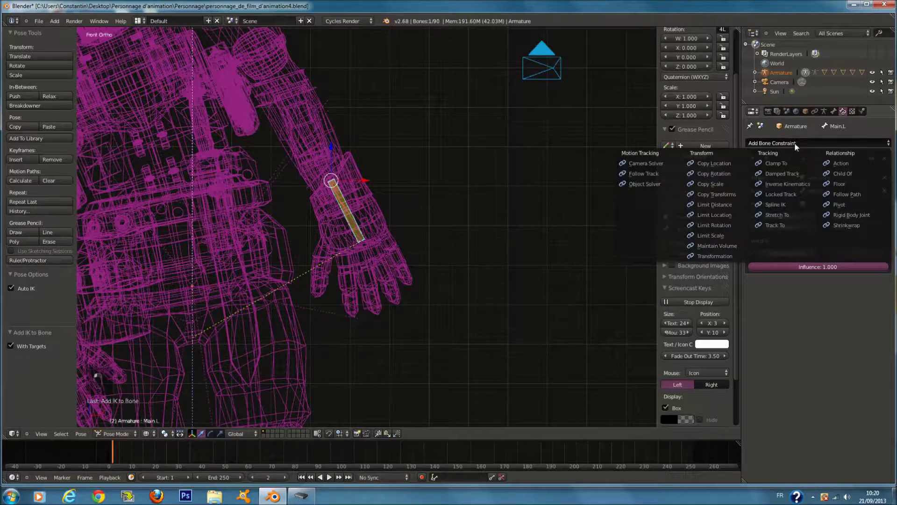
key(Escape)
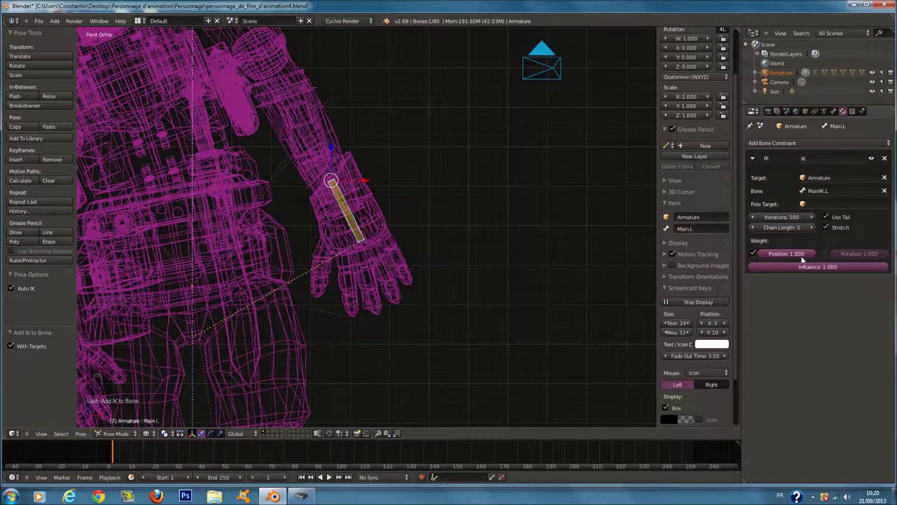
click(811, 227)
click(811, 228)
click(812, 228)
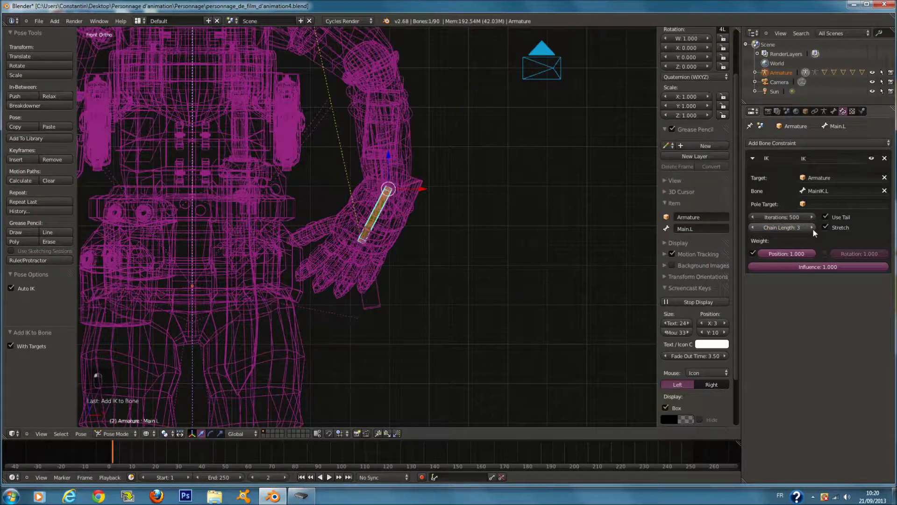
click(812, 228)
click(813, 228)
click(812, 229)
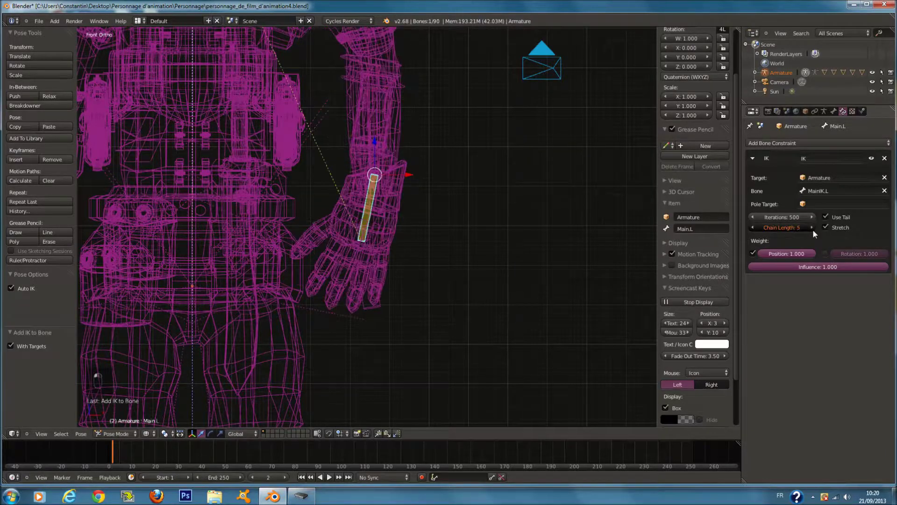
drag(812, 228, 727, 228)
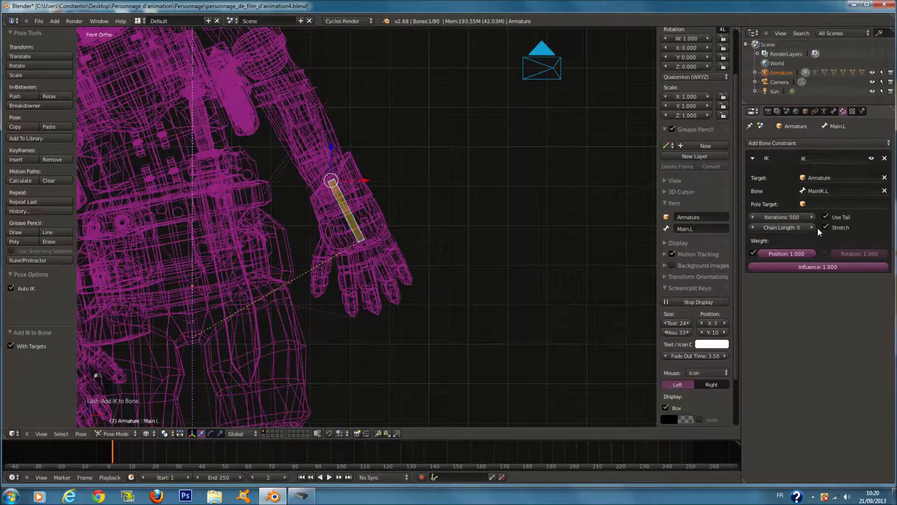
click(812, 227)
Examine the bent left arm and the MainIK.L bone from several angles in solid and wireframe shading
mouse_move(468, 253)
middle_down()
mouse_move(386, 296)
mouse_move(299, 305)
middle_up()
key(z)
key(z)
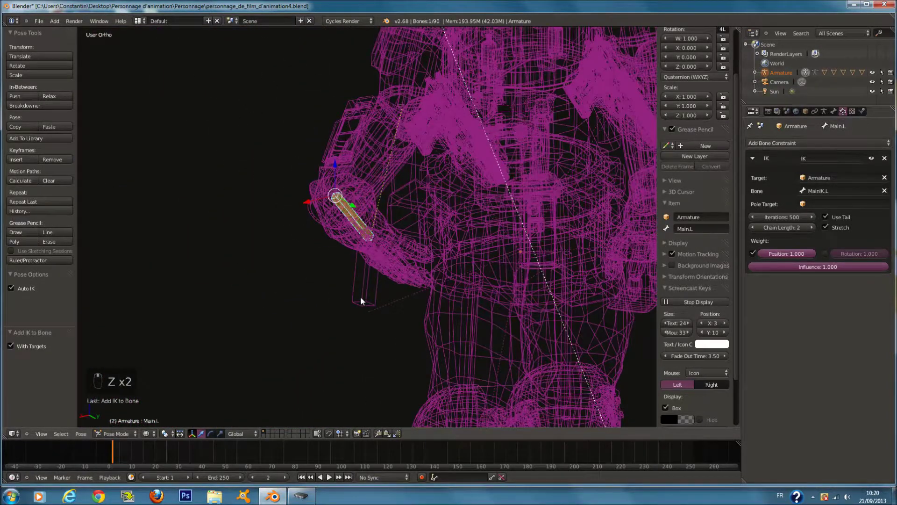
right_click(360, 296)
middle_drag(429, 287, 544, 297)
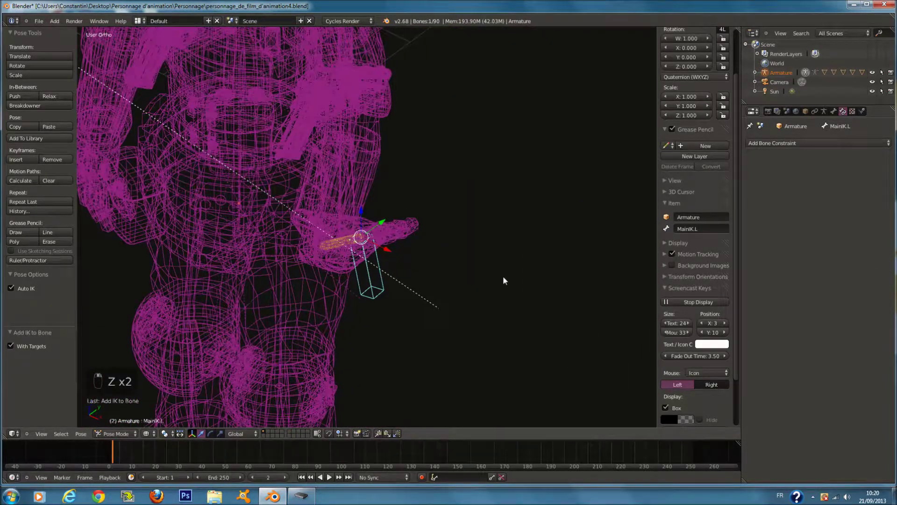
Delete the IK constraint from the hand bone Main.L
key(KP_1)
right_click(362, 226)
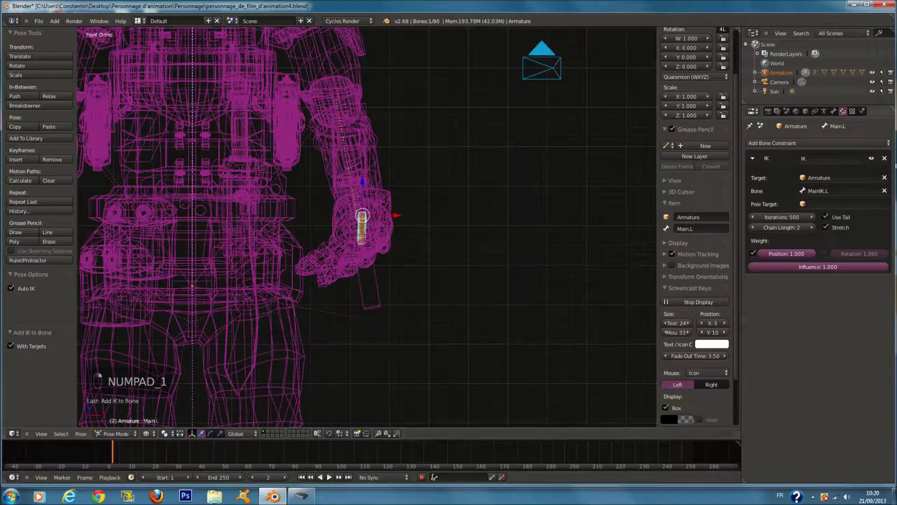
click(885, 158)
scroll(423, 283, up, 4)
right_click(379, 292)
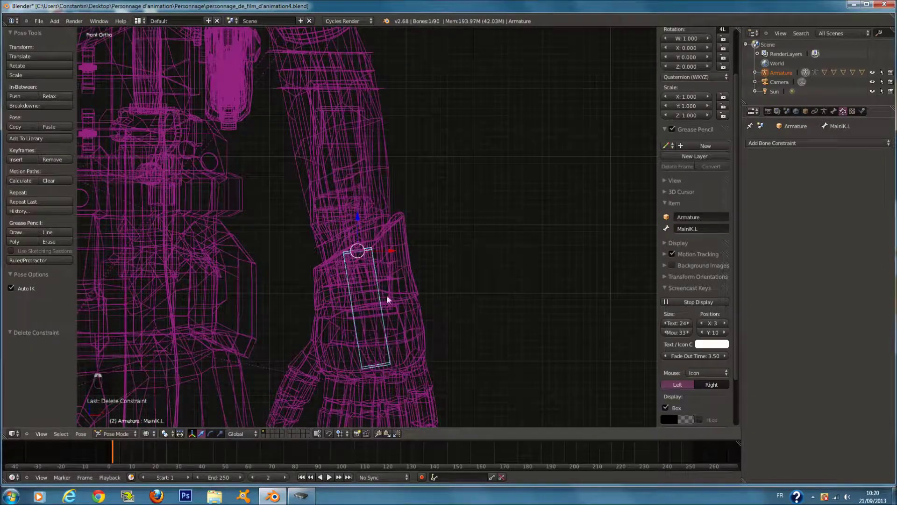
key(z)
key(g)
right_click(537, 281)
Apply Clear Parent to MainIK.L again in Edit Mode and return to Pose Mode
key(Tab)
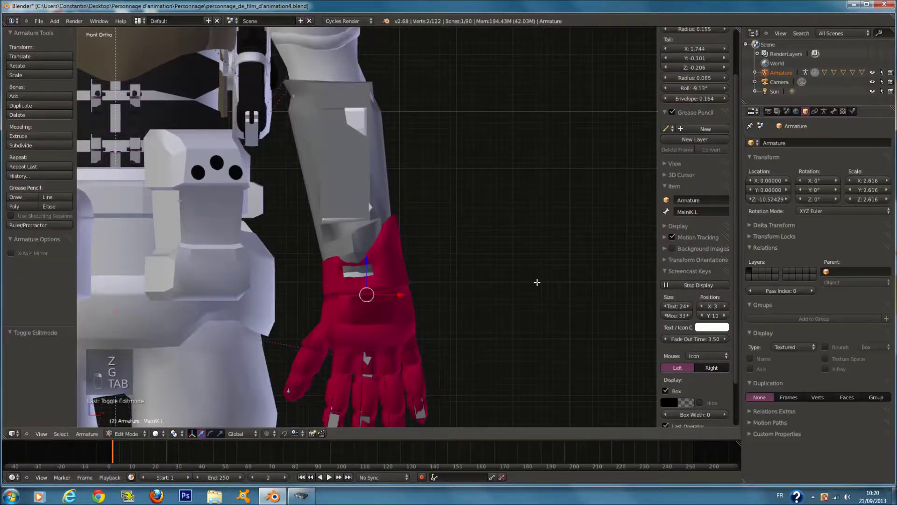
key(z)
key(alt+p)
click(519, 303)
key(ctrl+p)
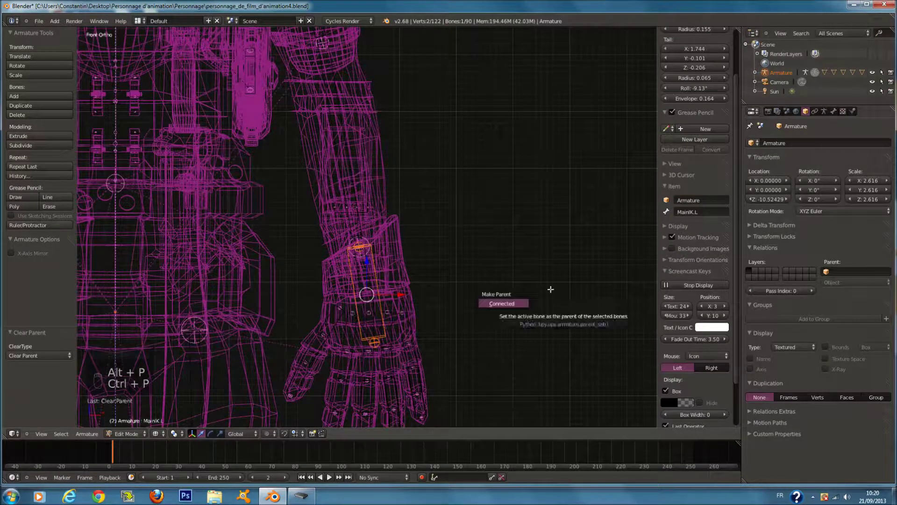
key(Tab)
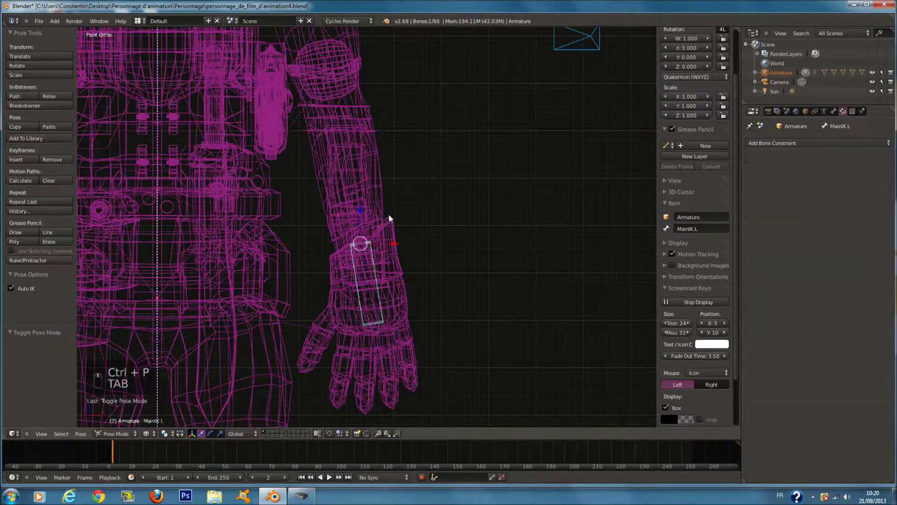
Select both left hand bones and add an Inverse Kinematics constraint with targets to the active bone MainIK.L
right_click(369, 287)
right_click(372, 283)
shift+right_click(374, 280)
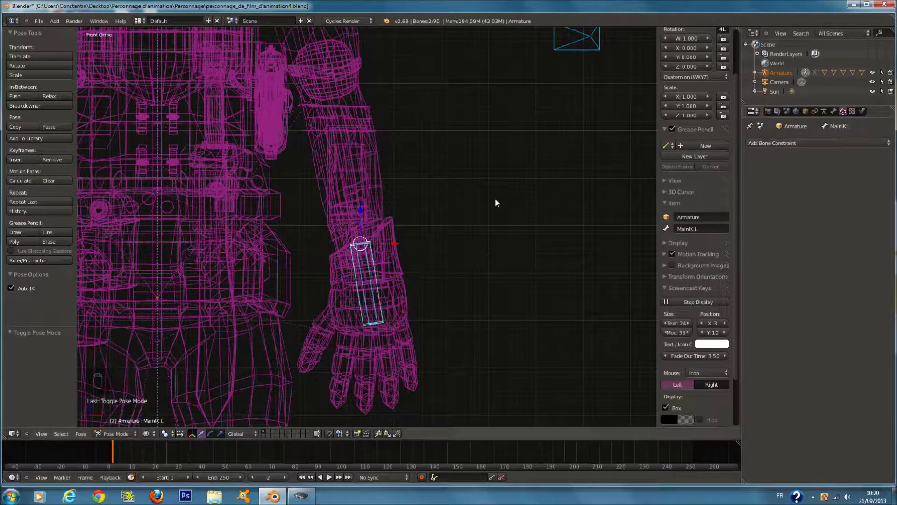
key(ctrl+shift+c)
click(475, 216)
key(z)
key(z)
Select the hand bone Main.L, try moving it to test the constraint, and undo the last three actions
right_click(370, 277)
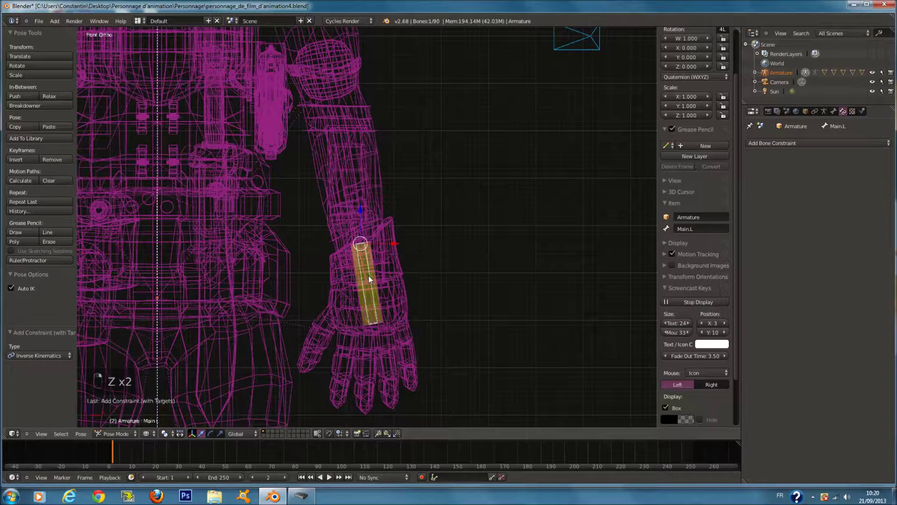
key(g)
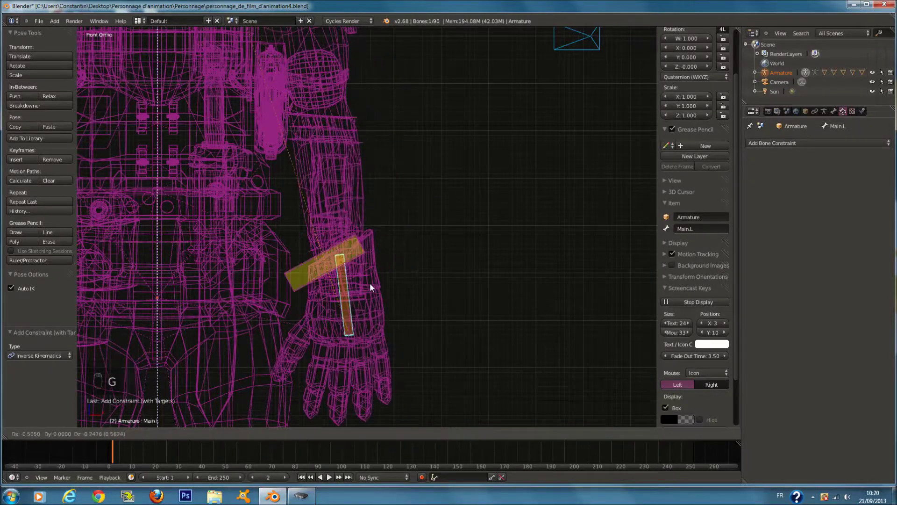
right_click(371, 285)
key(ctrl+z)
key(ctrl+z)
key(ctrl+z)
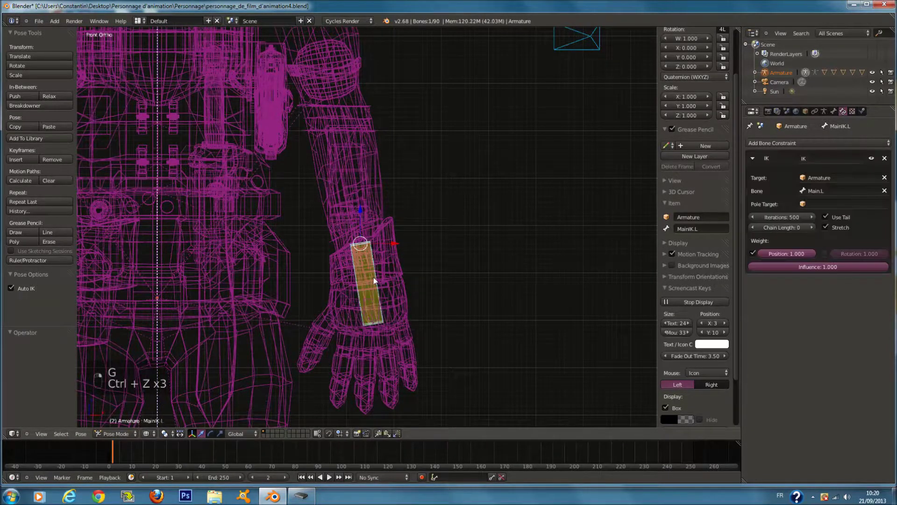
Delete the IK constraint from the control bone MainIK.L
click(885, 159)
key(ctrl+Tab)
scroll(394, 301, up, 2)
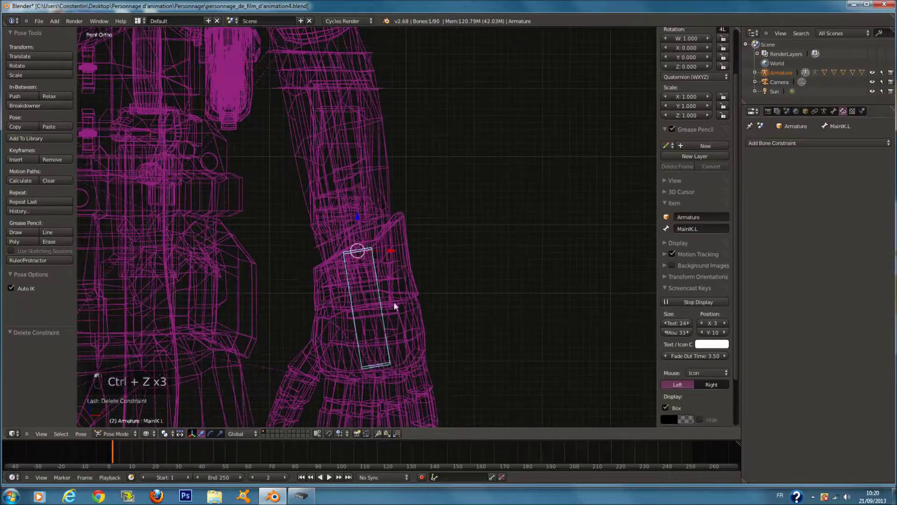
Select MainIK.L and Main.L with Main.L active, and add an IK constraint to the active bone
right_click(368, 296)
right_click(367, 296)
key(ctrl+Tab)
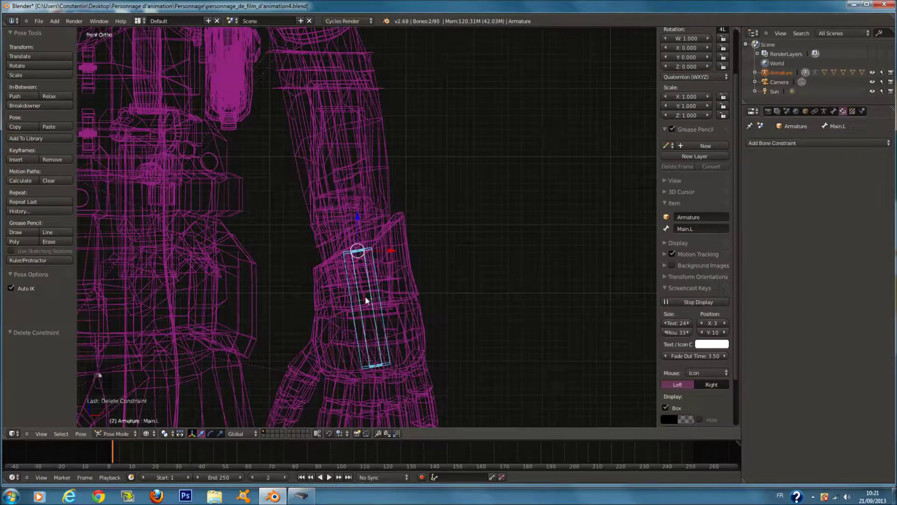
key(shift+i)
click(365, 296)
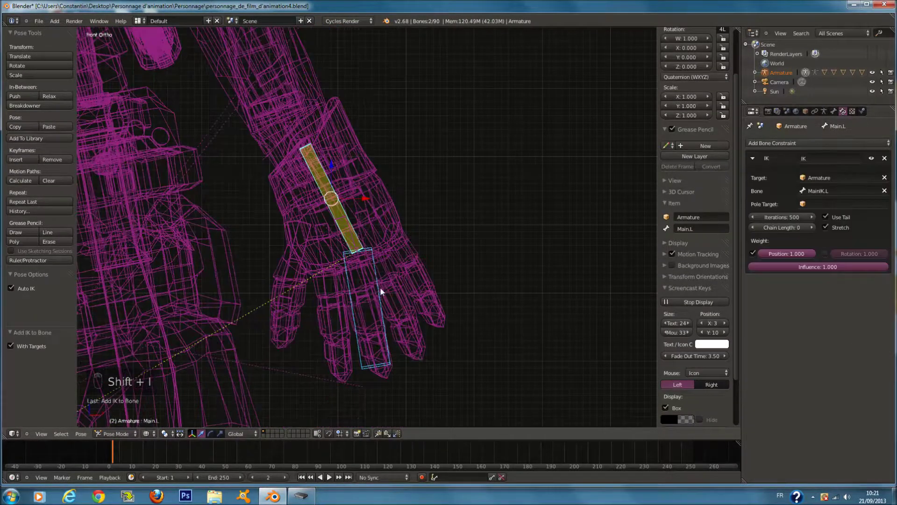
Select Main.L alone and set its IK constraint's chain length to 2
right_click(388, 352)
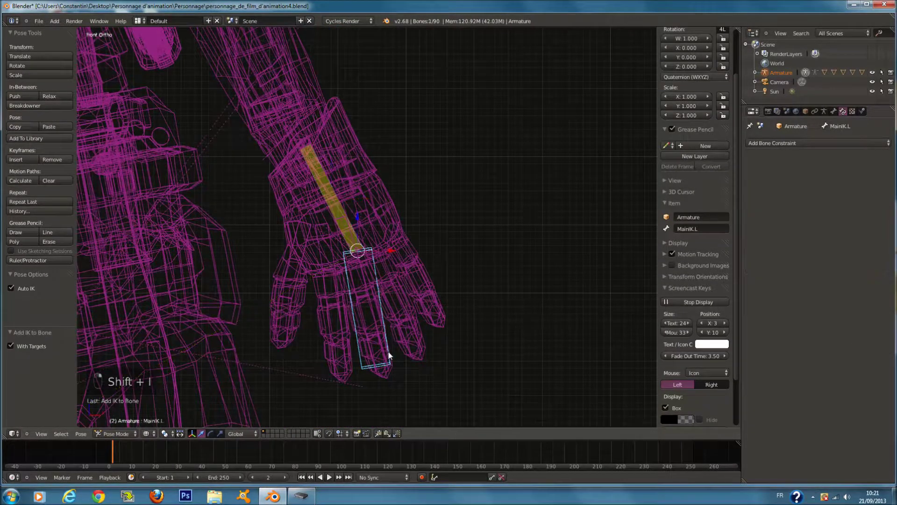
right_click(332, 209)
right_click(343, 209)
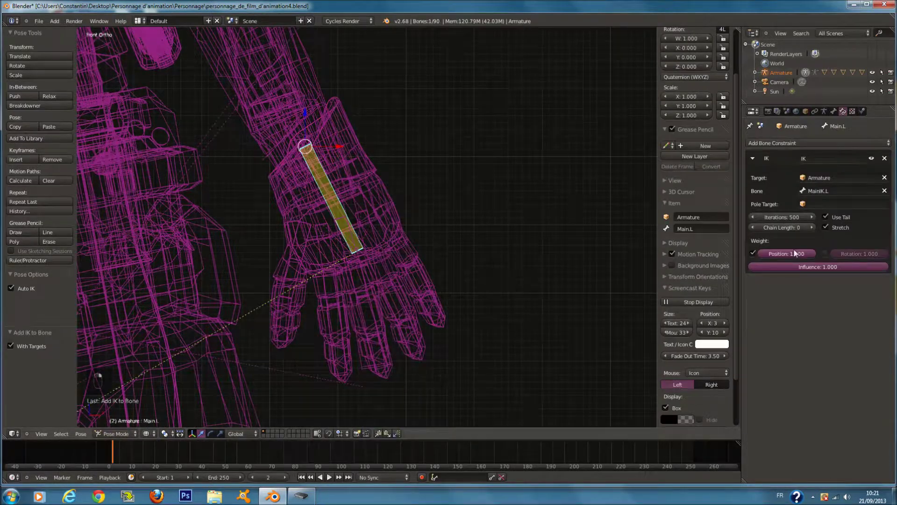
click(810, 227)
click(810, 227)
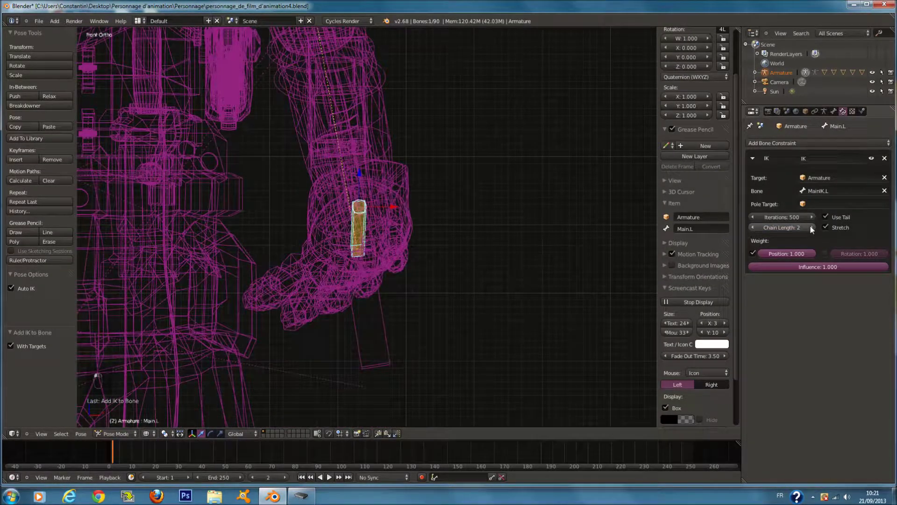
Try disabling the Position weight of Main.L's IK constraint, test-move the left hand bone, and re-enable the weight
click(752, 252)
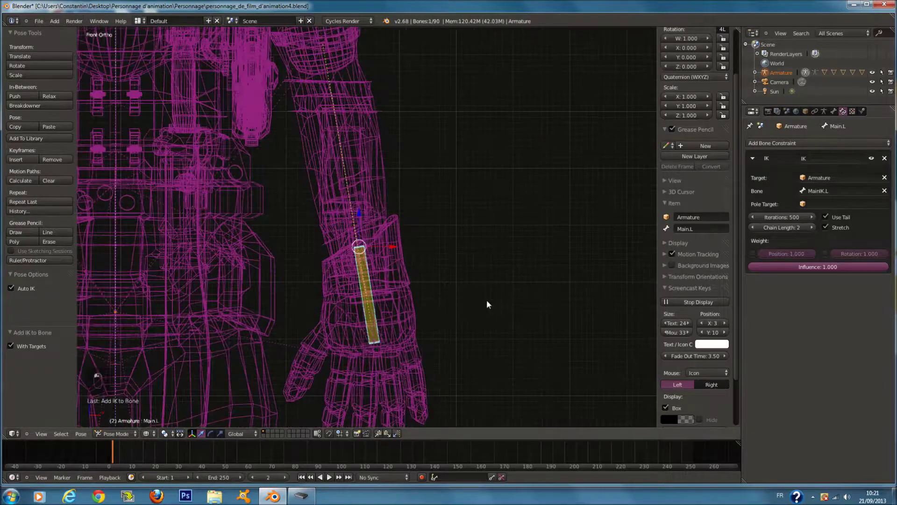
scroll(473, 303, down, 3)
scroll(474, 304, up, 3)
key(z)
key(z)
right_click(408, 333)
right_click(375, 294)
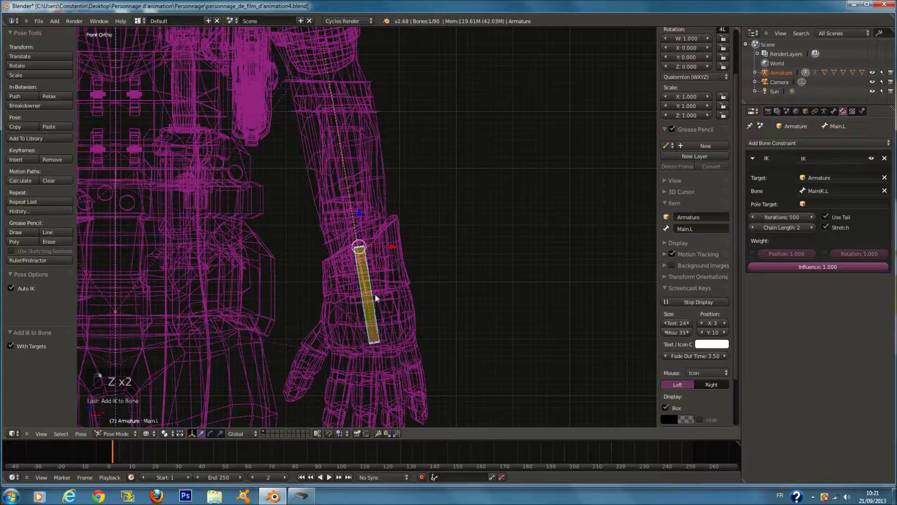
right_click(375, 294)
key(g)
right_click(357, 296)
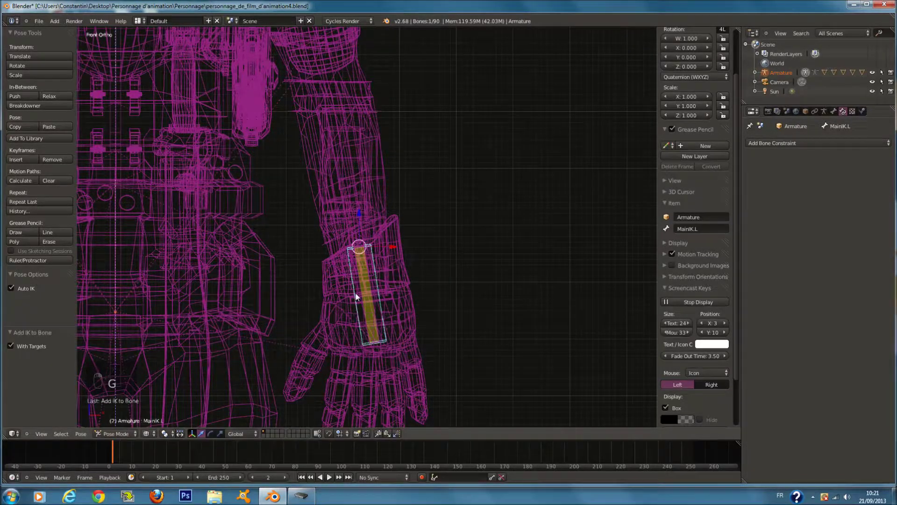
right_click(375, 288)
click(753, 253)
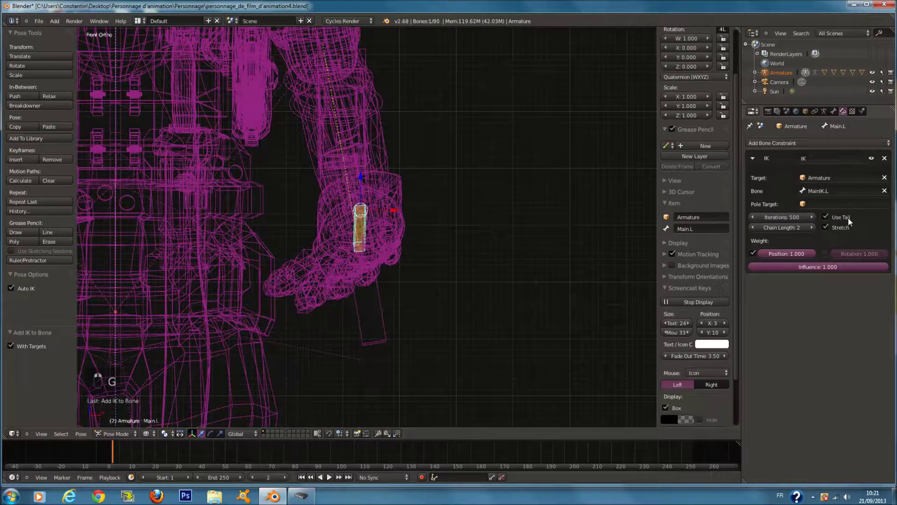
Disable Use Tail in Main.L's IK constraint and select the control bone MainIK.L
click(829, 216)
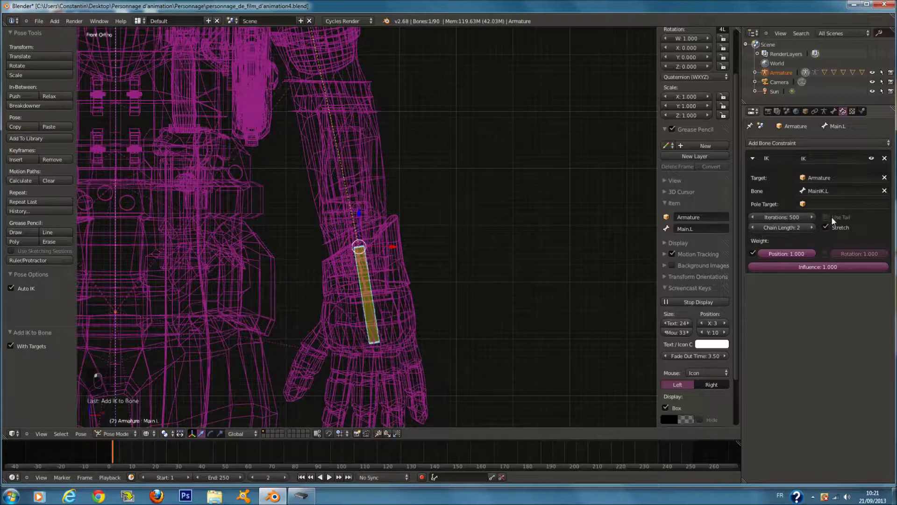
right_click(380, 309)
right_click(378, 304)
scroll(383, 304, down, 2)
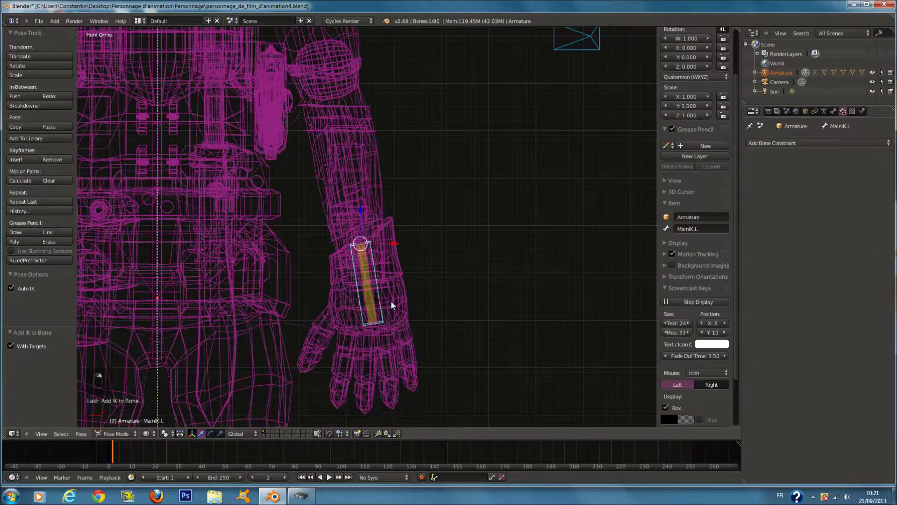
Move MainIK.L upward in the front view, and in the side view by about -4.221 in Y and 3.280 in Z
key(g)
click(400, 200)
key(KP_3)
key(z)
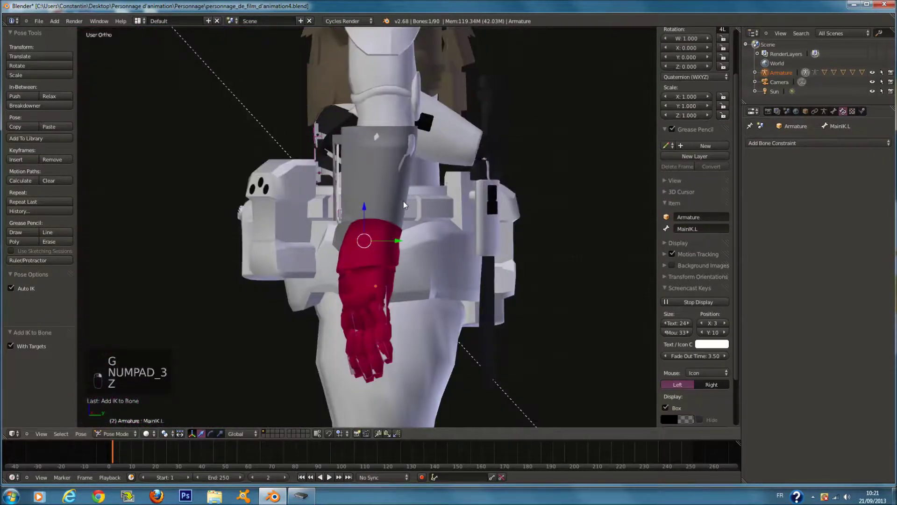
key(g)
click(376, 162)
middle_drag(376, 163, 480, 134)
Circle-select the left forearm, hand and finger bones in wireframe and try to rotate them
key(z)
key(c)
drag(401, 201, 381, 201)
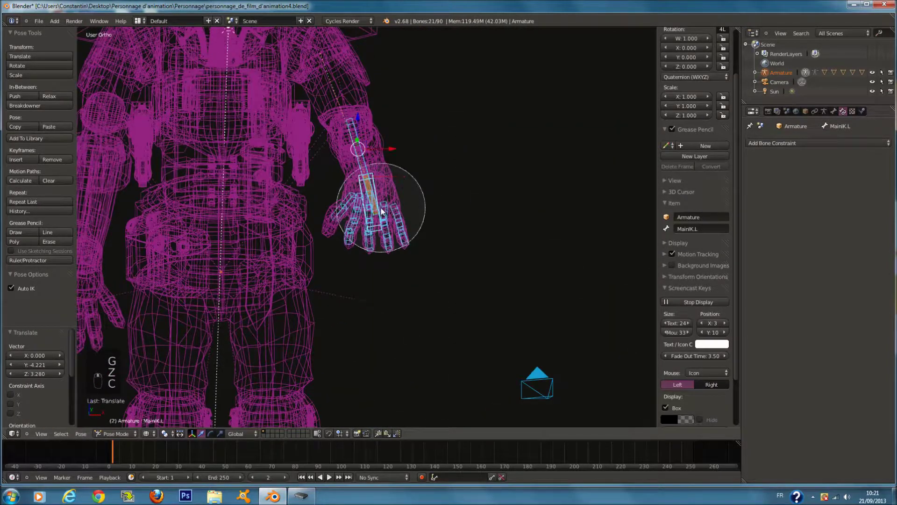
right_click(381, 201)
key(z)
key(r)
key(r)
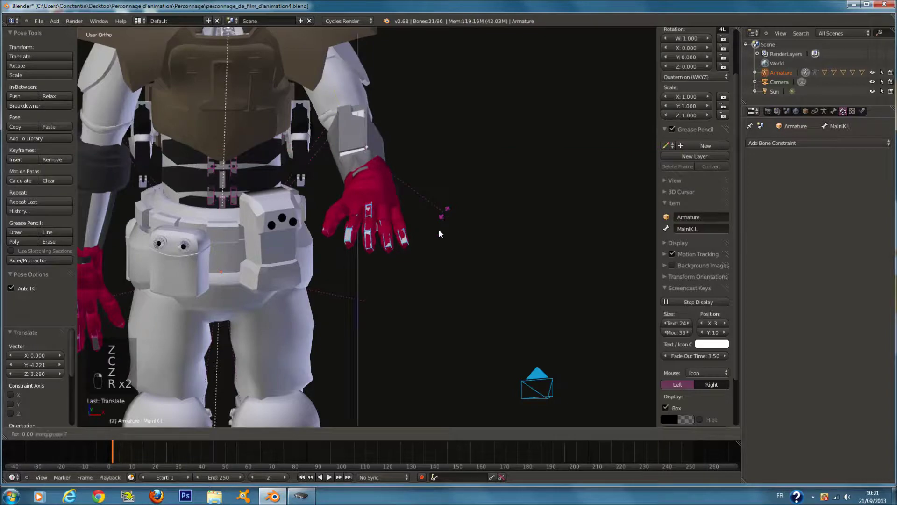
right_click(414, 253)
Remove some of the left hand's bones from the selection and try to rotate the rest around a global axis
key(z)
key(c)
middle_drag(380, 226, 380, 257)
right_click(382, 252)
key(z)
key(r)
key(x)
key(r)
key(z)
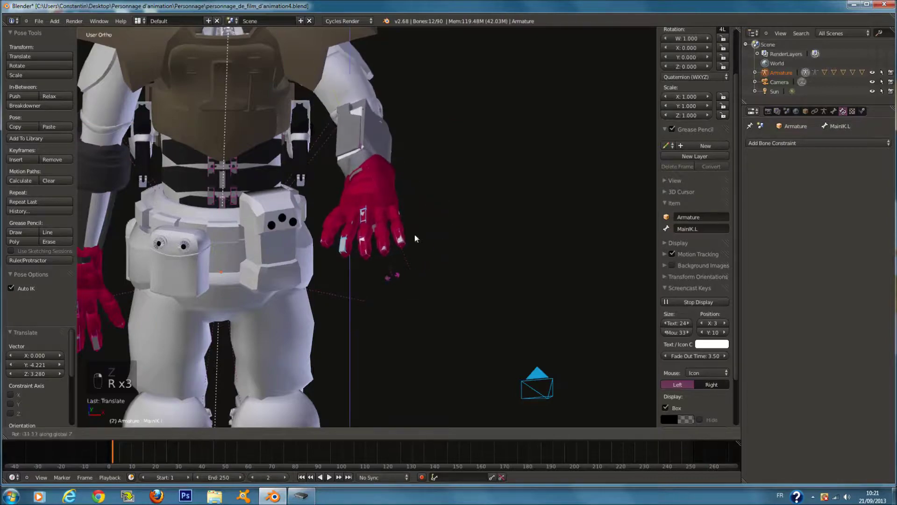
right_click(428, 141)
Drop the forearm from the selection and circle-select all the left hand and finger bones in wireframe
key(z)
middle_drag(428, 149, 444, 219)
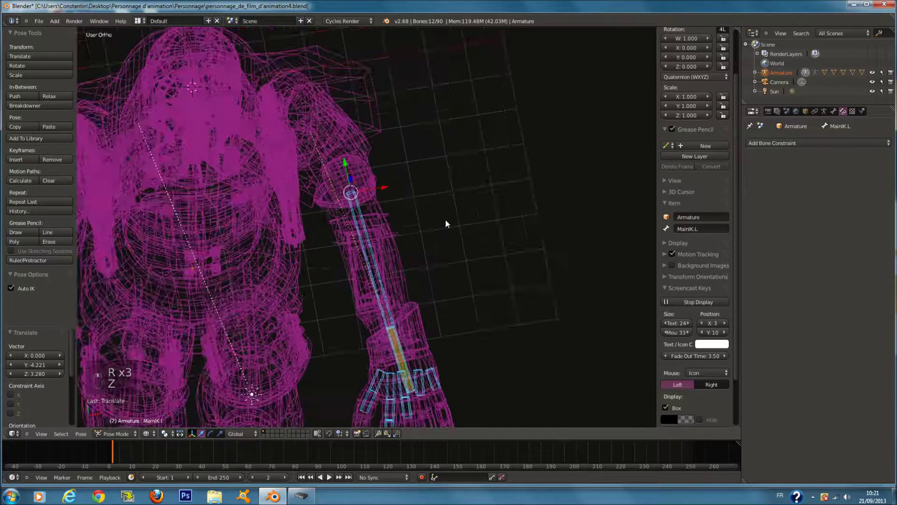
scroll(445, 220, up, 2)
key(c)
middle_click(410, 338)
right_click(416, 335)
scroll(416, 335, down, 3)
middle_drag(417, 335, 419, 271)
key(z)
key(z)
scroll(419, 287, up, 2)
key(c)
mouse_move(420, 298)
mouse_down()
mouse_move(450, 301)
mouse_move(360, 287)
mouse_up()
right_click(360, 287)
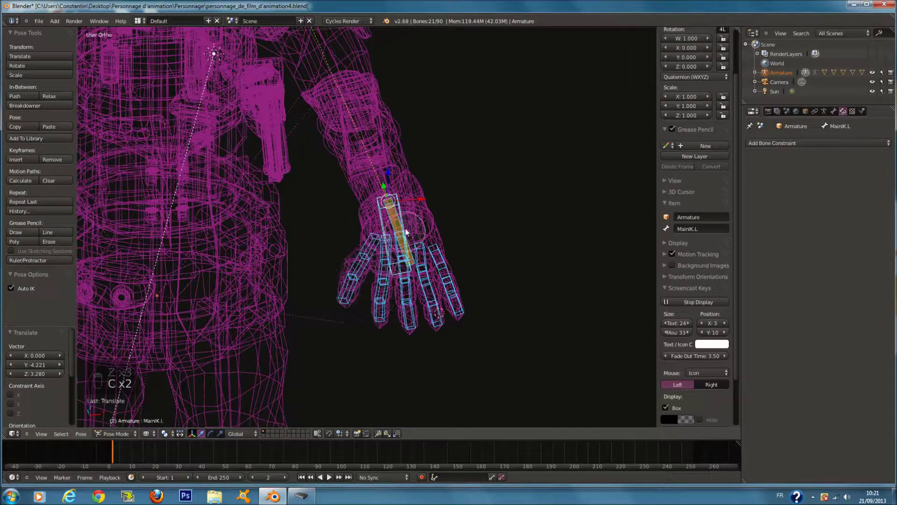
Try to rotate the selected left hand and finger bones
shift+right_click(405, 228)
middle_drag(407, 229, 417, 278)
key(r)
right_click(444, 217)
Deselect MainIK.L and rotate the left hand and finger bones about 66.1° around global Y and 27.5° around global Z
shift+right_click(412, 283)
key(c)
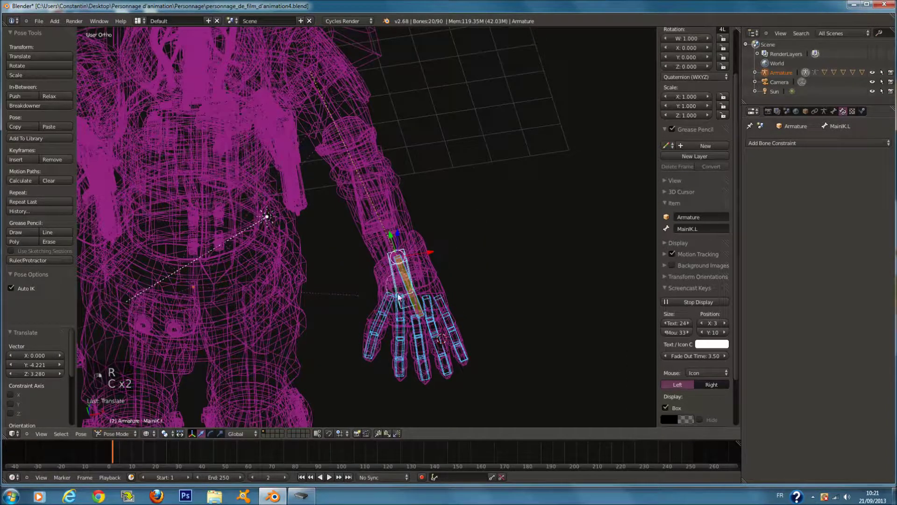
key(c)
key(c)
middle_click(397, 284)
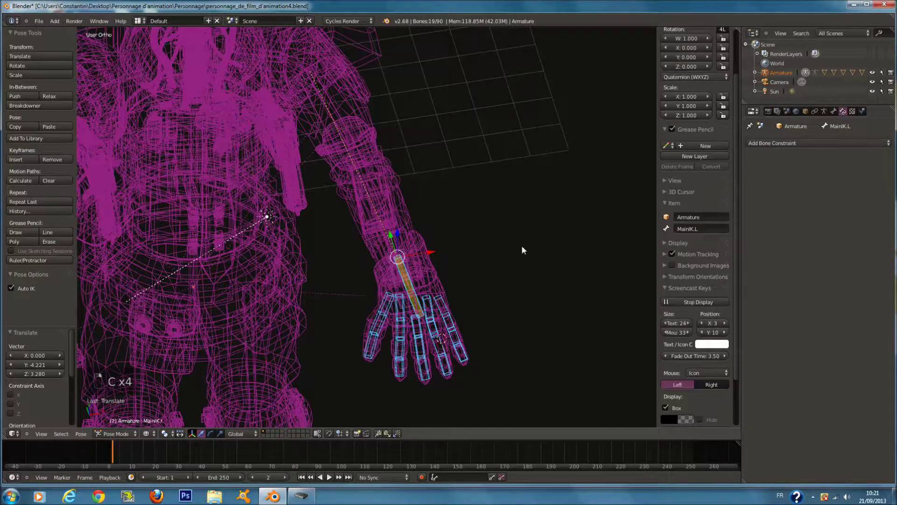
key(z)
key(r)
key(r)
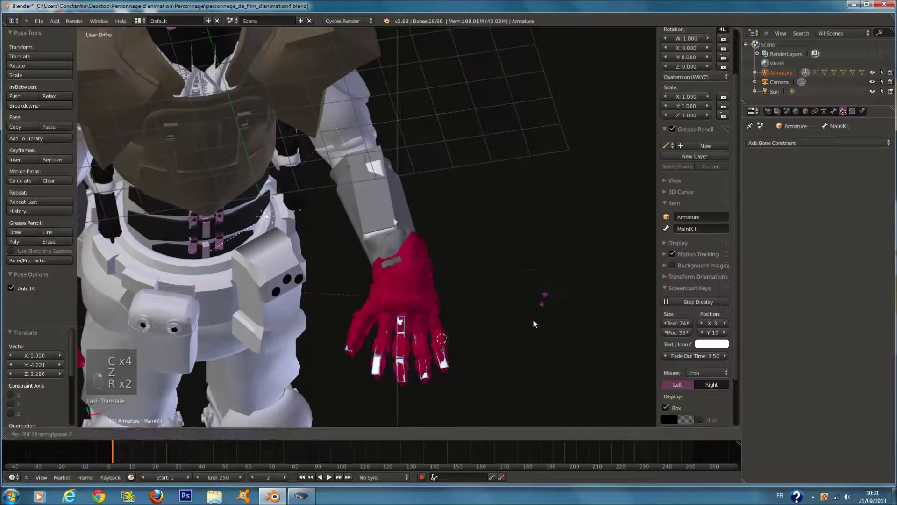
key(r)
click(413, 376)
key(r)
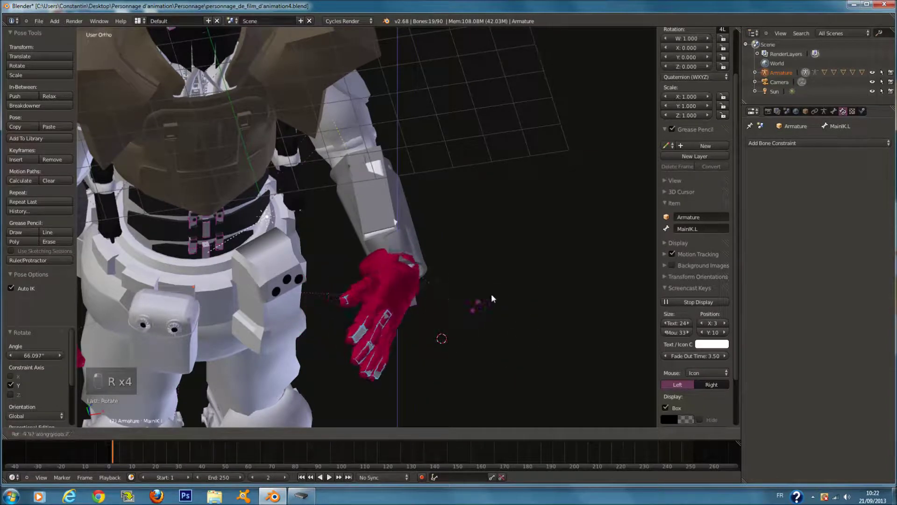
click(540, 242)
Select MainIK.L and move it in the front view by about -2.423 in X and 1.191 in Z
middle_drag(540, 243, 251, 231)
right_click(216, 195)
key(KP_1)
key(g)
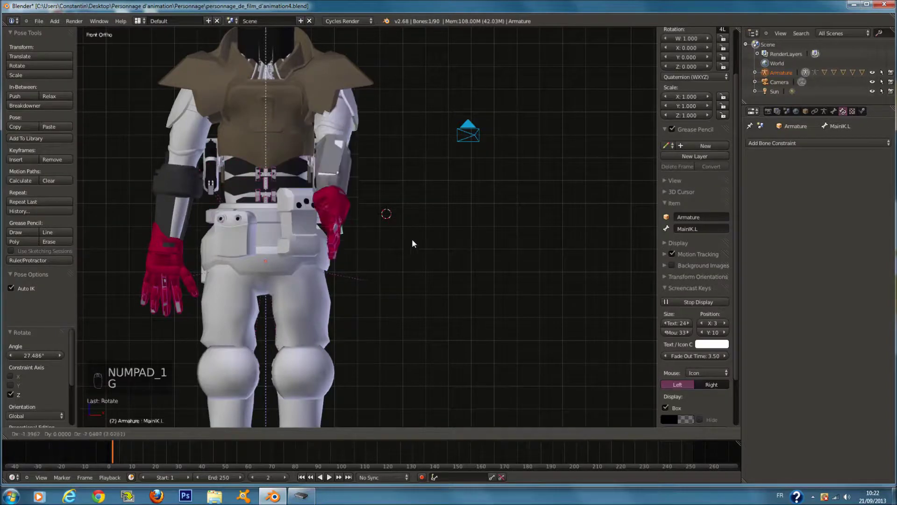
click(402, 180)
middle_drag(403, 181, 494, 200)
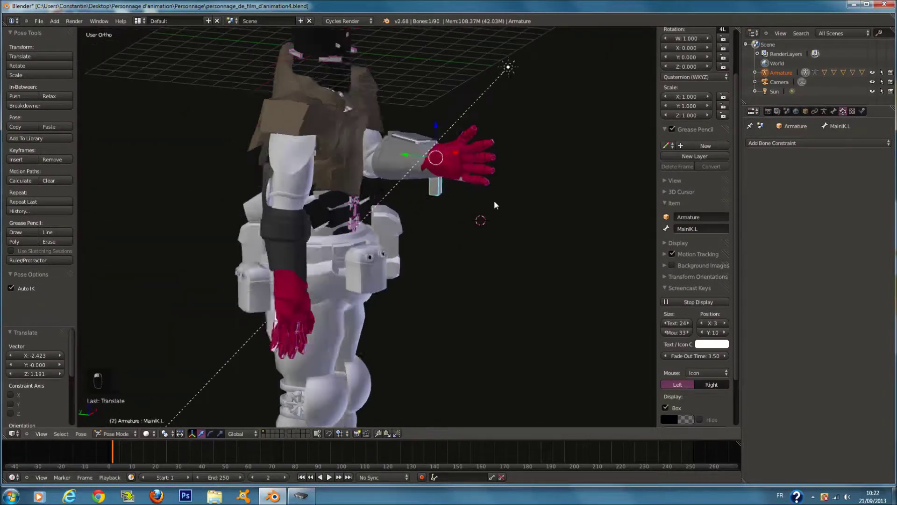
Add the arm bone near the elbow to the selection and try to rotate it around global Z
key(z)
key(c)
click(402, 156)
middle_drag(403, 156, 420, 175)
key(c)
click(372, 163)
key(z)
key(r)
key(z)
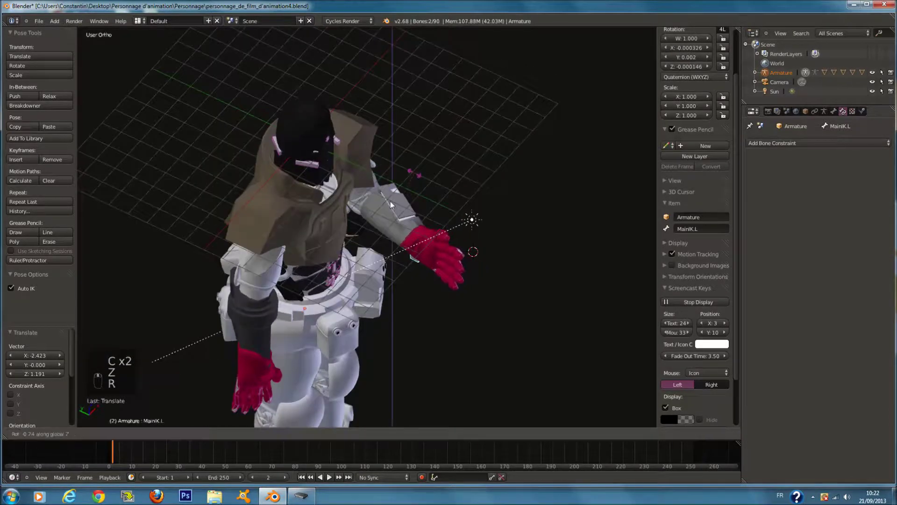
right_click(402, 126)
Deselect MainIK.L and rotate the remaining left arm bone around global Z
key(z)
scroll(421, 210, up, 3)
key(c)
middle_click(440, 290)
key(z)
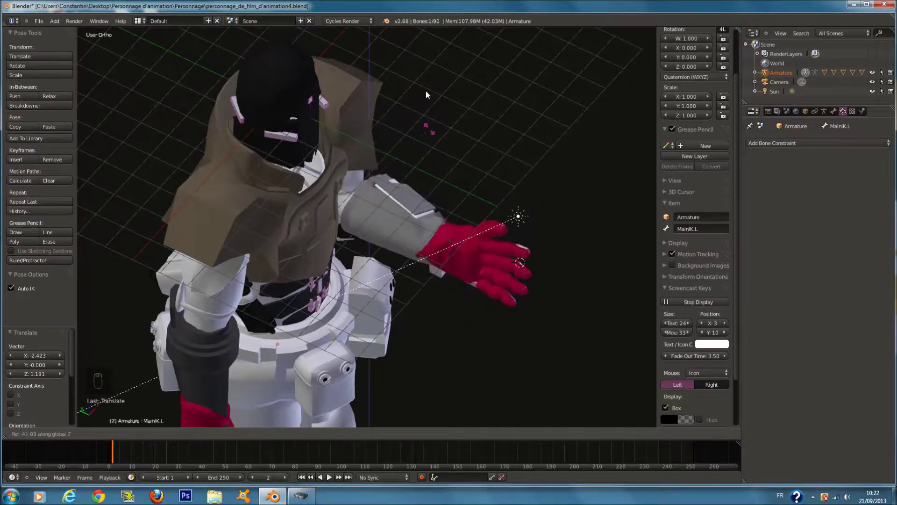
click(436, 212)
Circle-select the left hand and finger bones together with MainIK.L and rotate them about -87.1° around global Z
key(z)
key(c)
drag(457, 276, 472, 262)
key(c)
key(z)
key(r)
click(421, 285)
Move MainIK.L and the hand bones by about 0.094, -0.190 and -0.606 in X, Y and Z, and reposition them once more
scroll(321, 262, up, 4)
key(g)
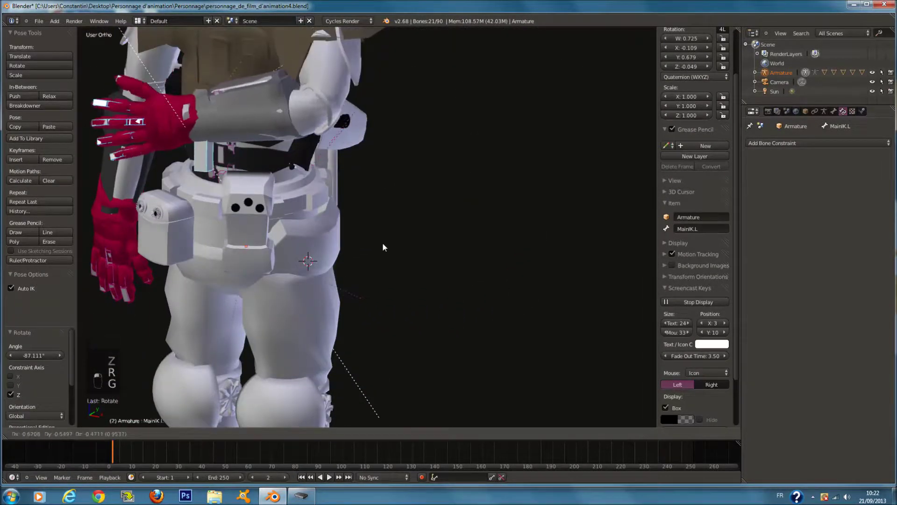
click(397, 189)
middle_drag(397, 188, 444, 119)
key(r)
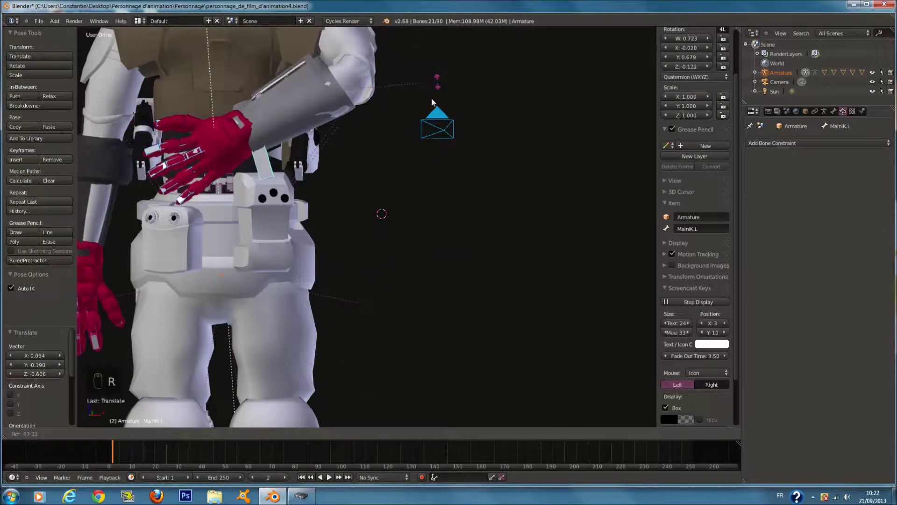
right_click(430, 134)
middle_drag(430, 135, 492, 175)
key(g)
click(445, 188)
Clear the selection, circle-select only the left hand and finger bones, and rotate them about -27° around global Z
middle_drag(445, 189, 443, 222)
key(z)
key(a)
key(c)
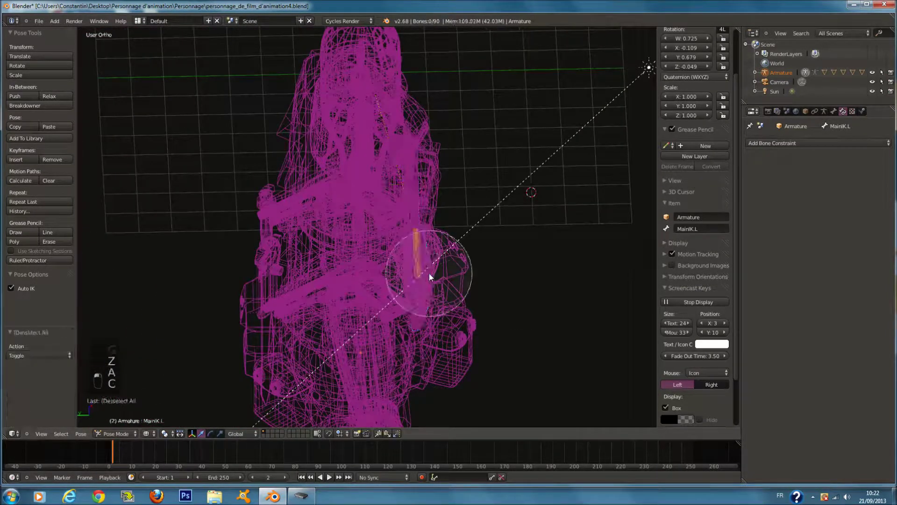
click(430, 273)
right_click(429, 273)
middle_drag(429, 273, 381, 293)
scroll(349, 239, up, 2)
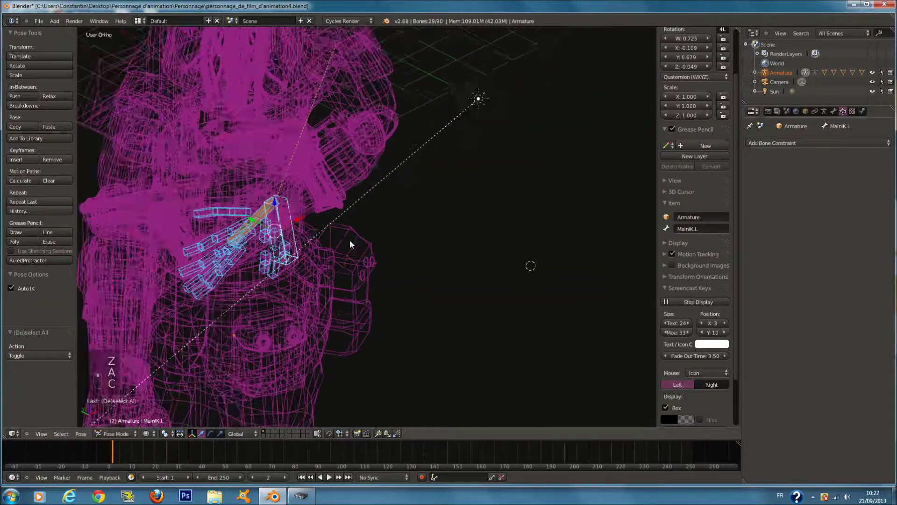
key(c)
key(z)
key(r)
key(r)
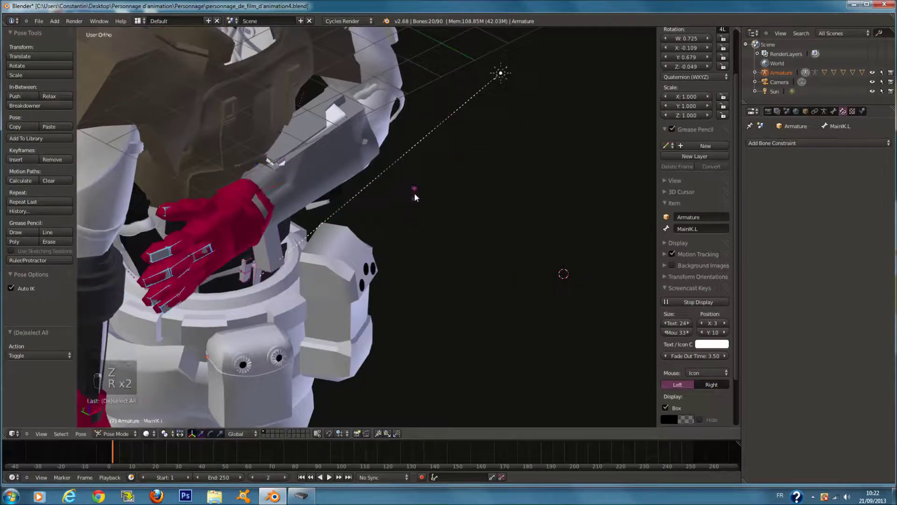
click(378, 255)
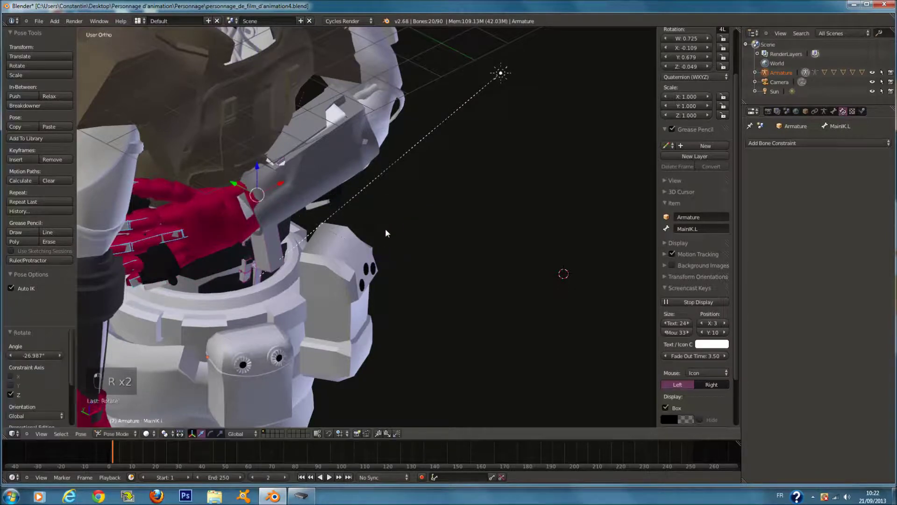
Rotate the left hand and finger bones about -12° around global X
middle_drag(385, 228, 357, 215)
key(r)
key(x)
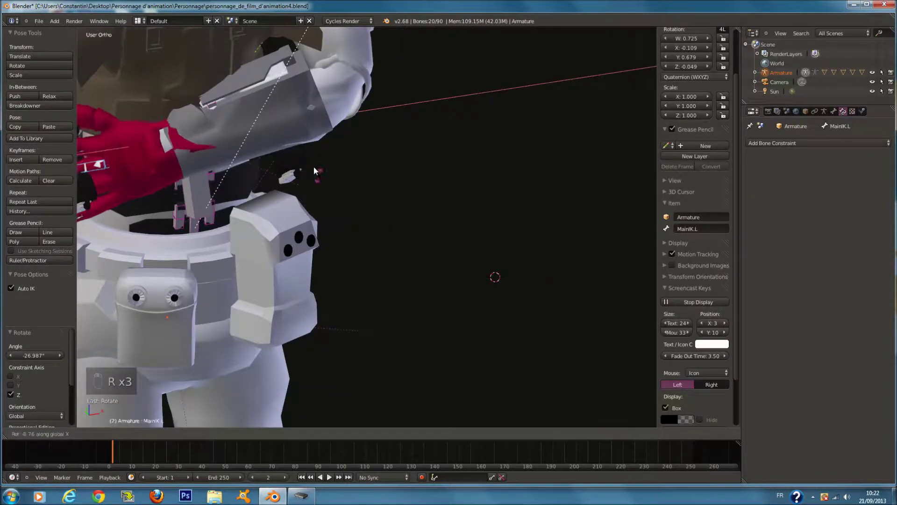
click(313, 166)
scroll(321, 167, down, 3)
middle_drag(315, 163, 358, 142)
scroll(290, 158, up, 3)
scroll(343, 181, down, 5)
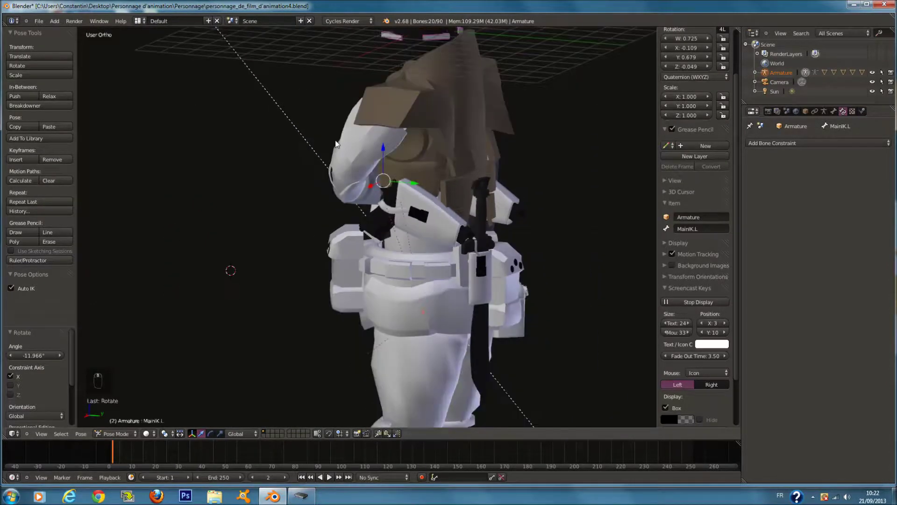
Select every bone of the armature and clear its pose rotation and location
key(KP_1)
key(z)
key(a)
key(a)
key(a)
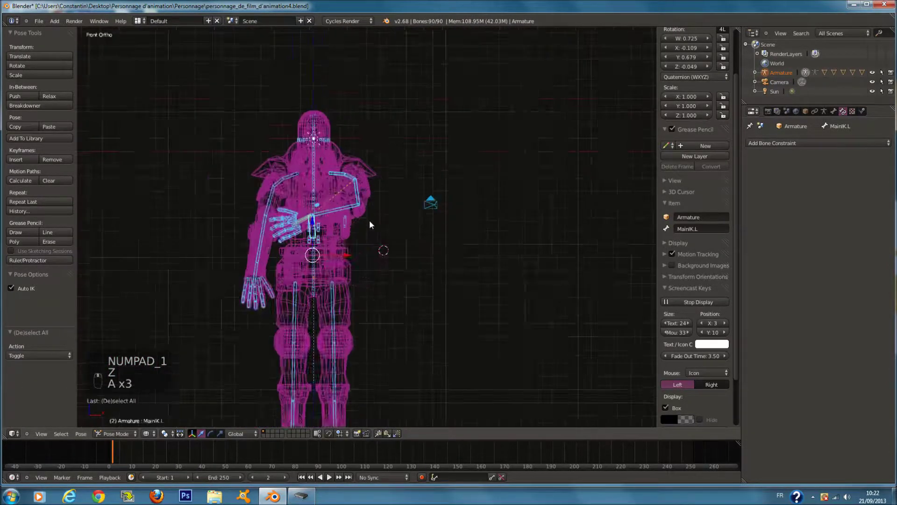
key(alt+r)
key(alt+g)
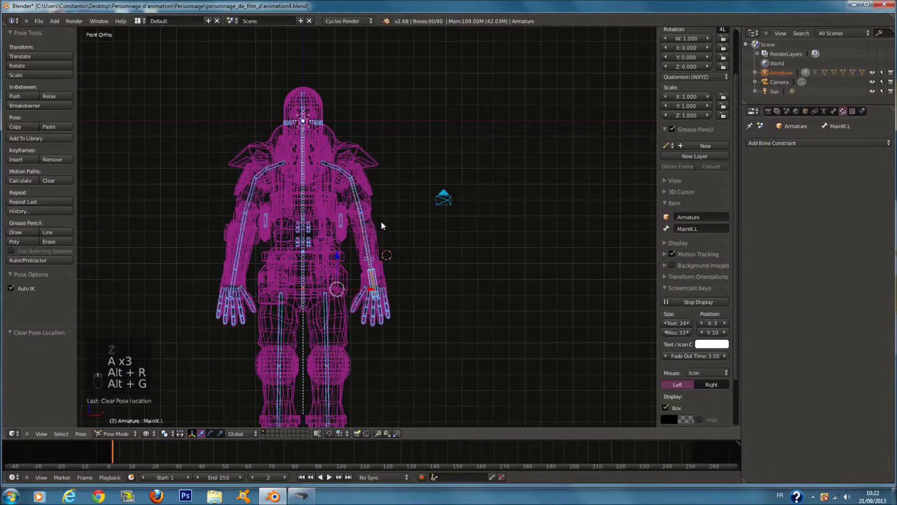
key(z)
key(z)
In Edit Mode, extrude a new bone 2.303 along Y from the left elbow joint and shorten it by 0.692
scroll(419, 225, up, 4)
ctrl+scroll(416, 229, down, 2)
right_click(391, 214)
scroll(392, 214, up, 4)
key(Tab)
mouse_move(380, 232)
middle_down()
mouse_move(470, 190)
mouse_move(445, 195)
mouse_move(448, 174)
mouse_move(449, 191)
middle_up()
key(z)
key(z)
key(e)
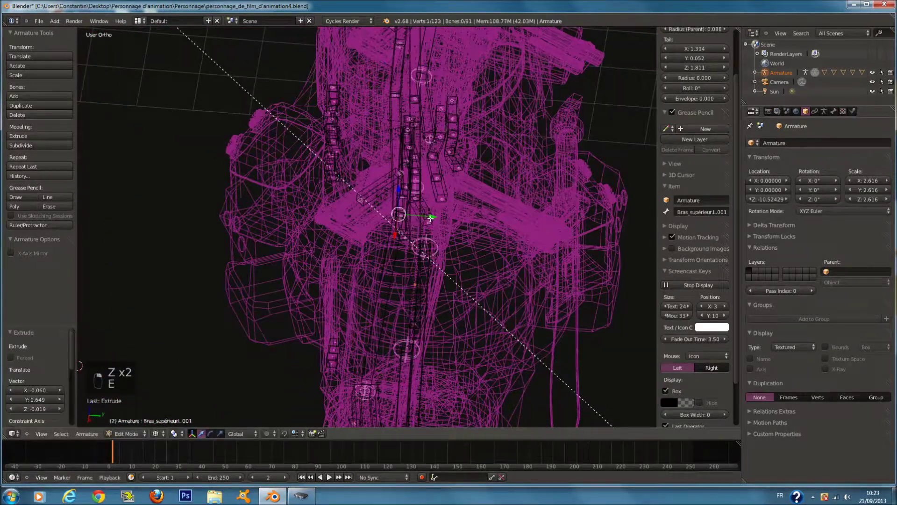
click(530, 225)
key(z)
key(z)
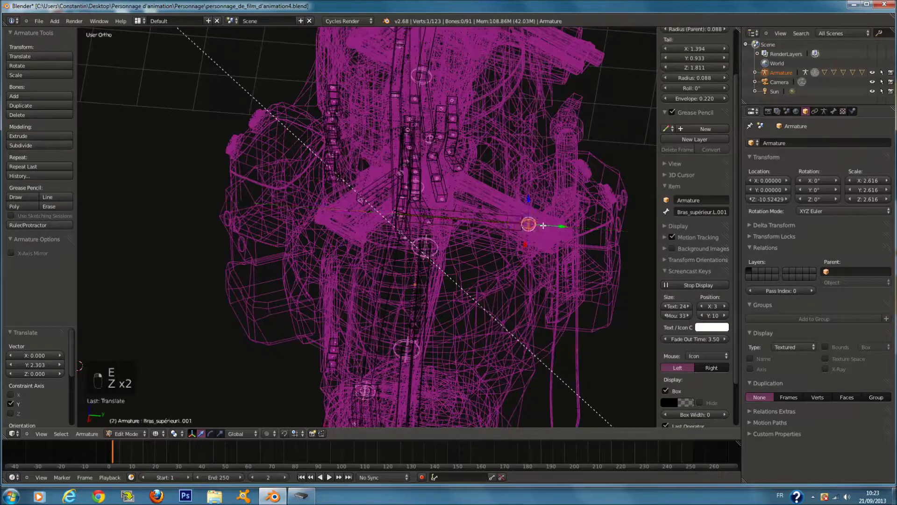
drag(505, 216, 477, 219)
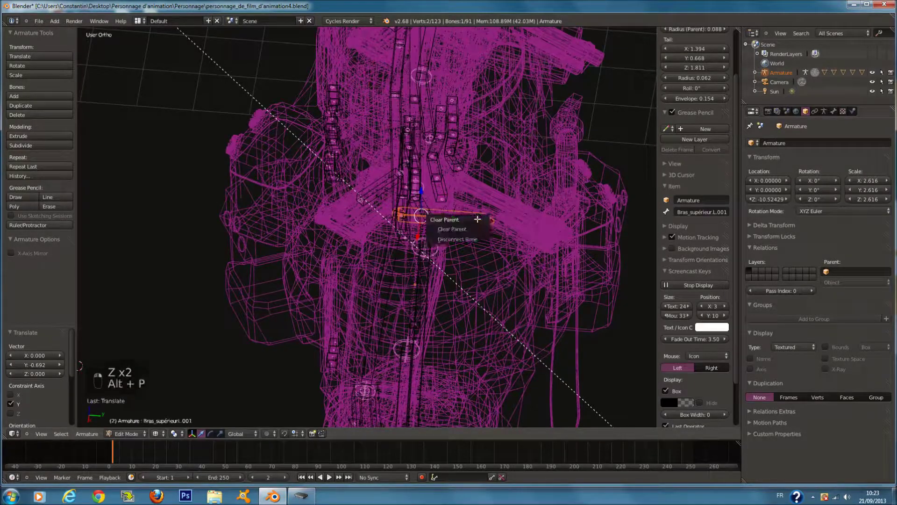
Clear the new bone's parent, move it along Y to behind the elbow, and return to Pose Mode
click(481, 228)
drag(482, 217, 579, 224)
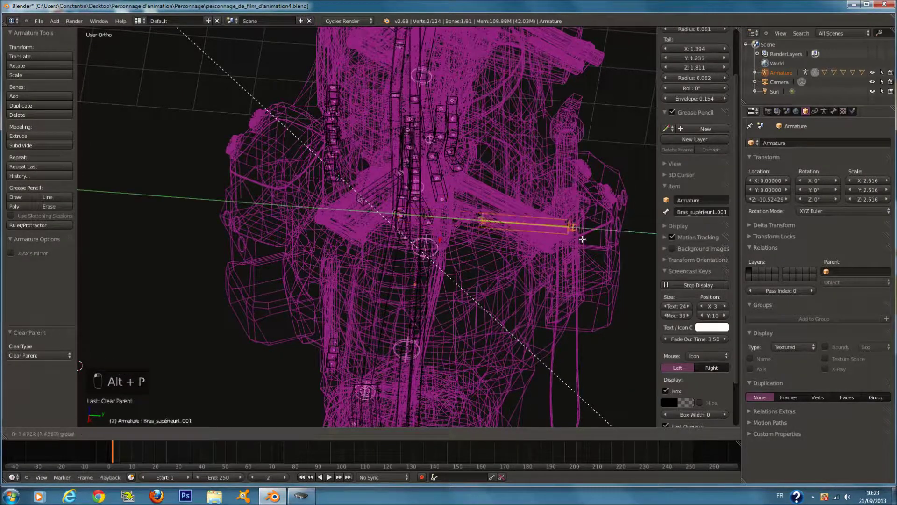
key(z)
scroll(627, 225, down, 2)
key(Tab)
scroll(513, 212, up, 5)
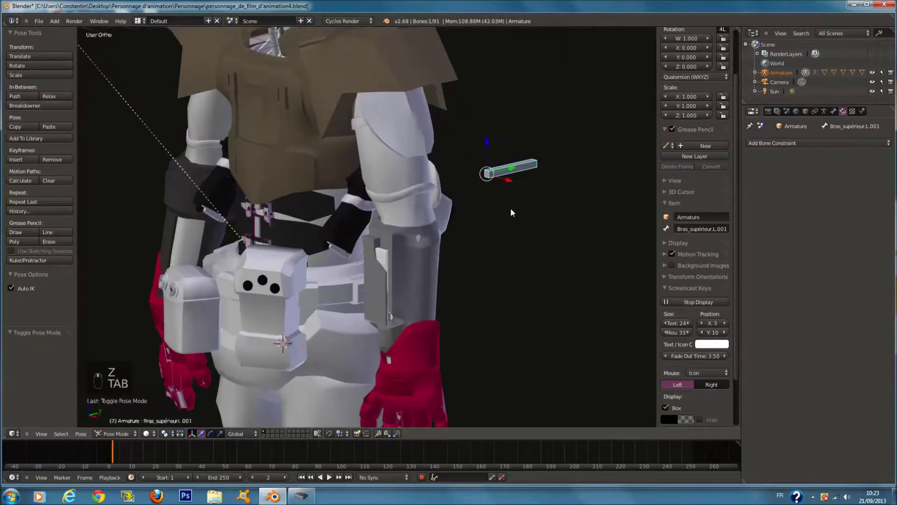
Try to add an IK constraint on Bras_supérieur.L.001 targeting Bras_inférieur.L, and undo it
key(Tab)
key(Tab)
key(z)
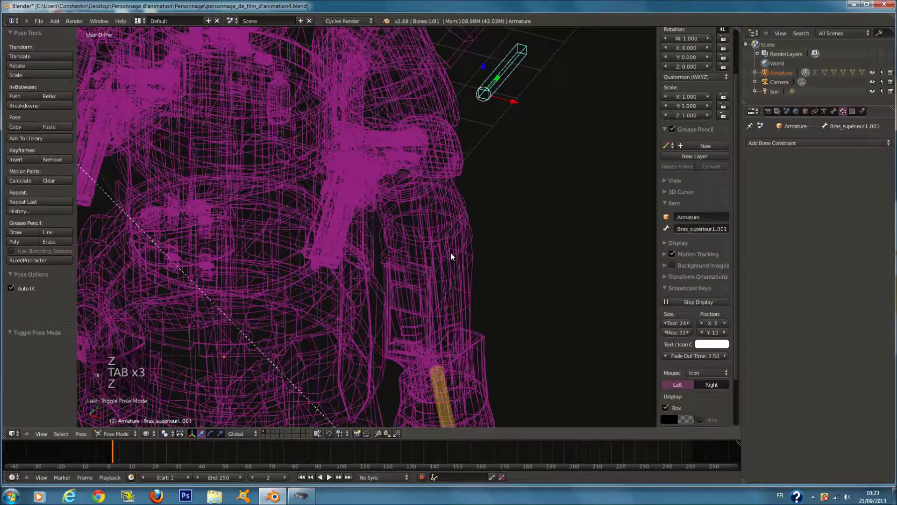
right_click(434, 234)
shift+scroll(467, 171, up, 3)
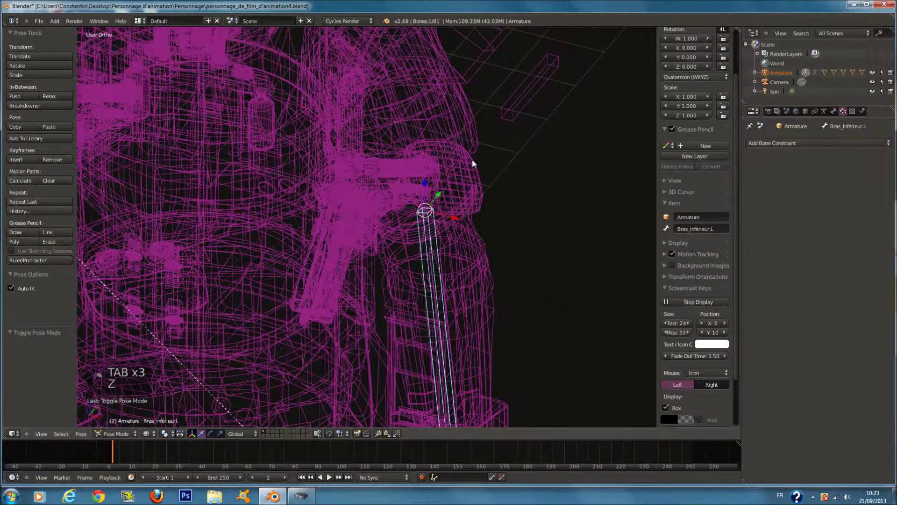
scroll(520, 100, down, 2)
shift+right_click(520, 100)
scroll(519, 101, down, 1)
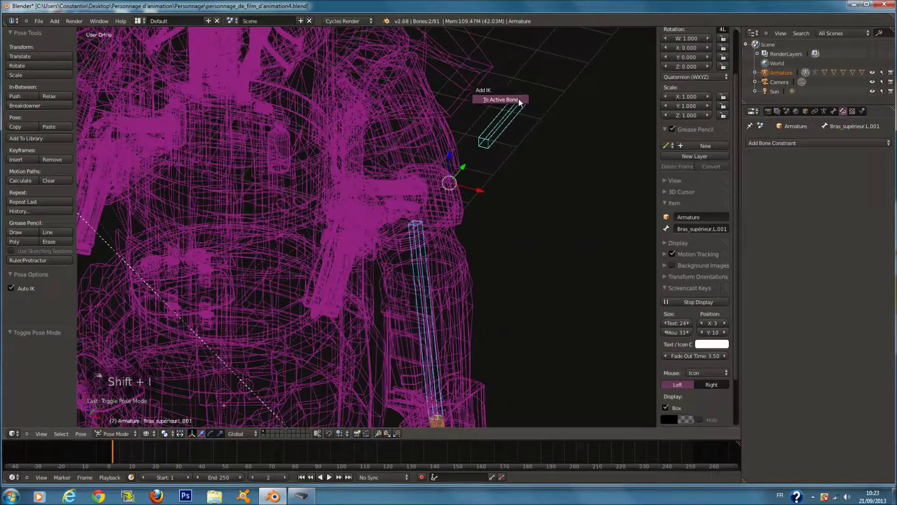
click(519, 99)
middle_drag(519, 100, 522, 157)
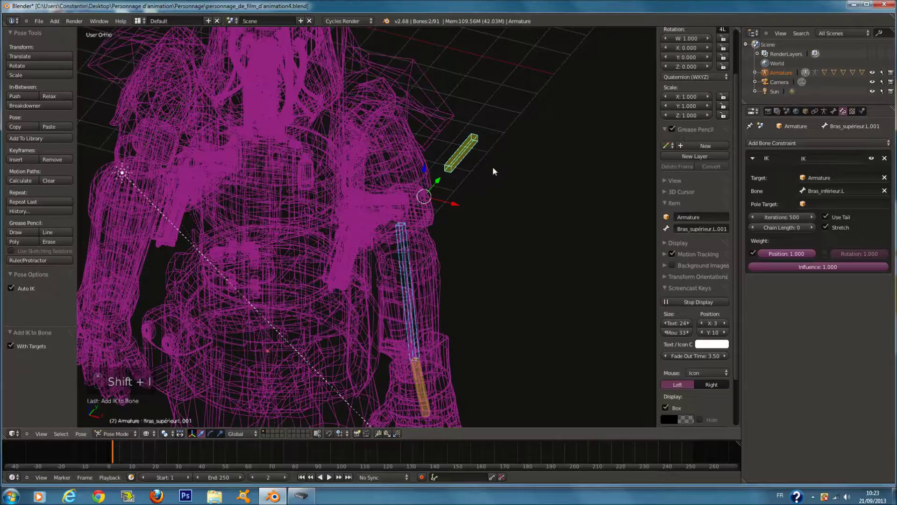
key(ctrl+z)
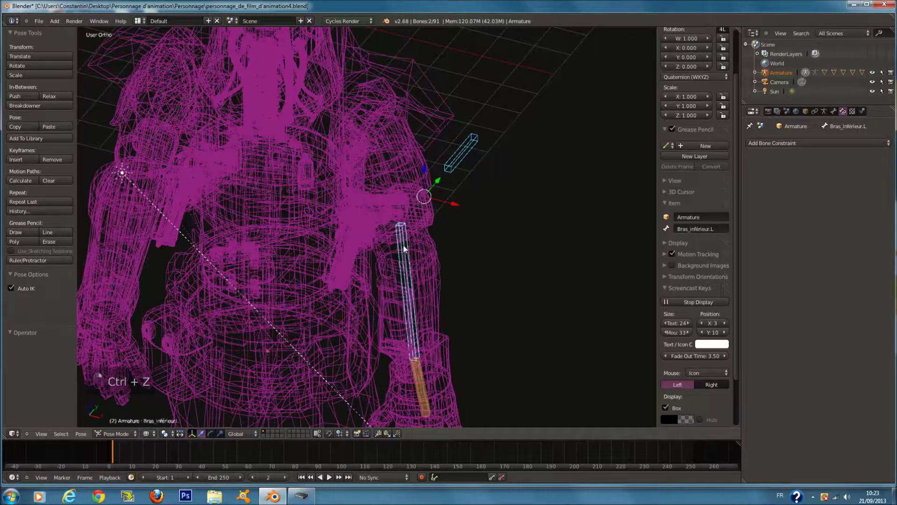
Add IK to Bras_inférieur.L with Bras_supérieur.L.001 as target, set Chain Length to 1 and disable Use Tail
click(405, 245)
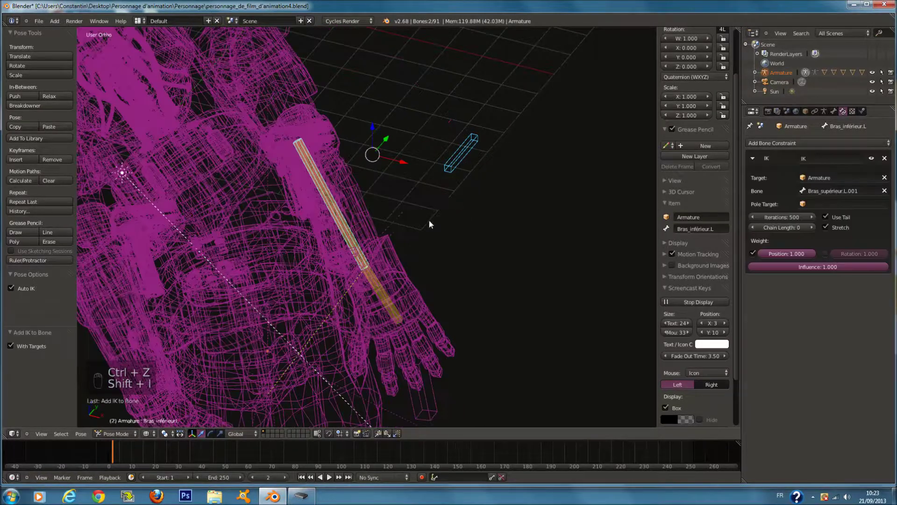
right_click(356, 228)
click(811, 228)
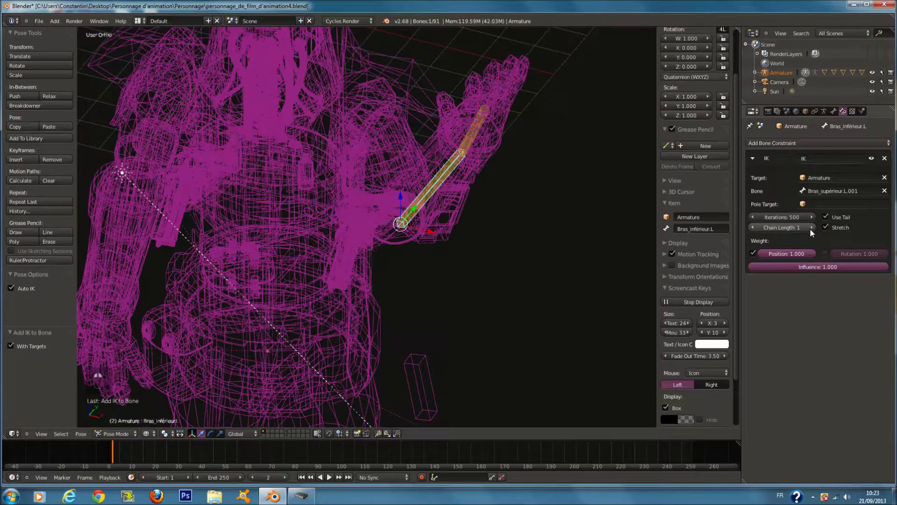
click(826, 217)
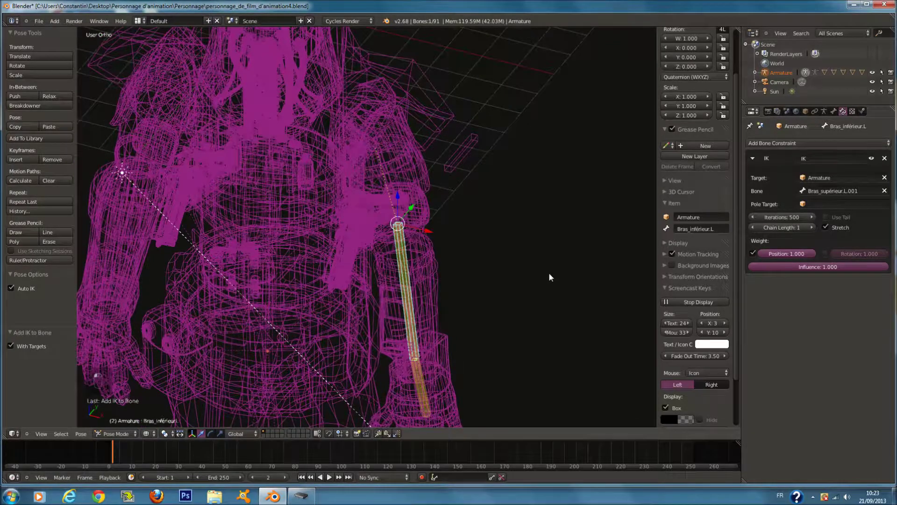
Select the Bras_supérieur.L.001 control bone and try moving it freely to test the forearm's IK
key(z)
right_click(423, 170)
key(z)
middle_drag(470, 183, 444, 178)
key(g)
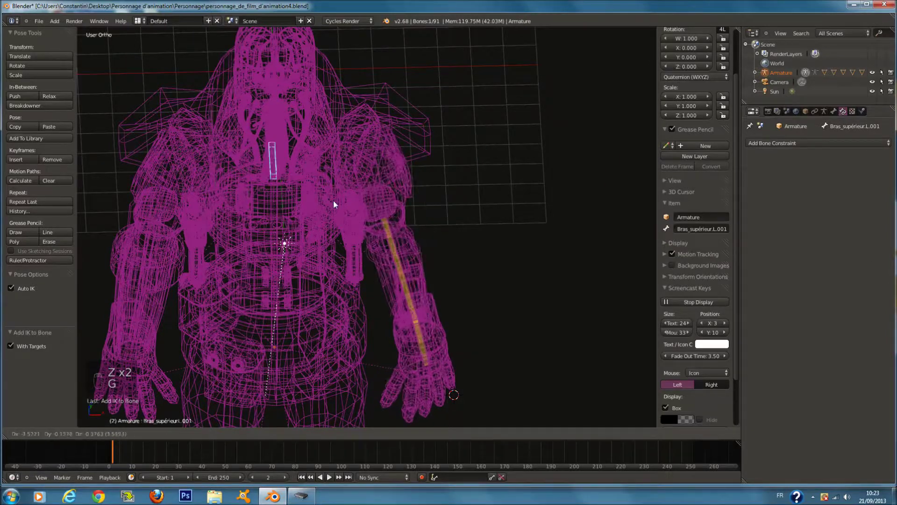
click(582, 209)
middle_drag(582, 209, 521, 239)
Clear the selection and circle-select the left hand and finger bones, showing the solid model in right side view
key(z)
key(z)
key(a)
key(c)
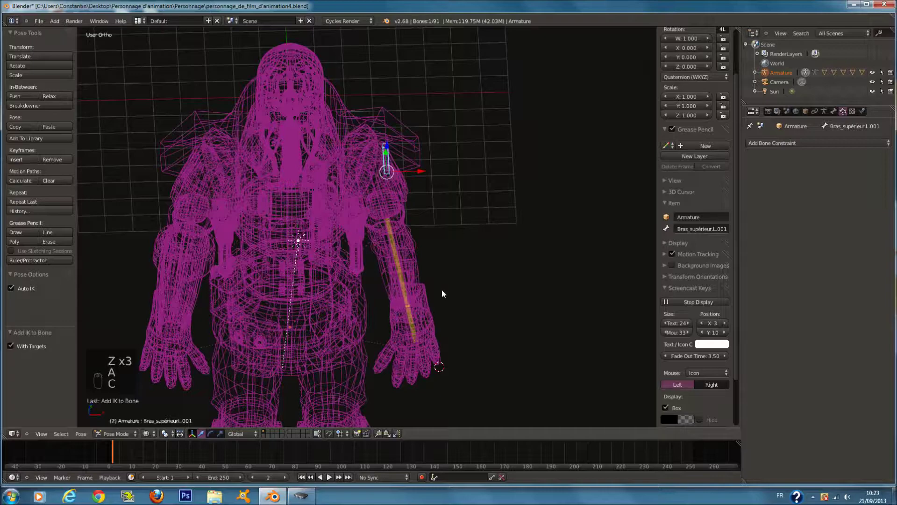
key(KP_6)
key(a)
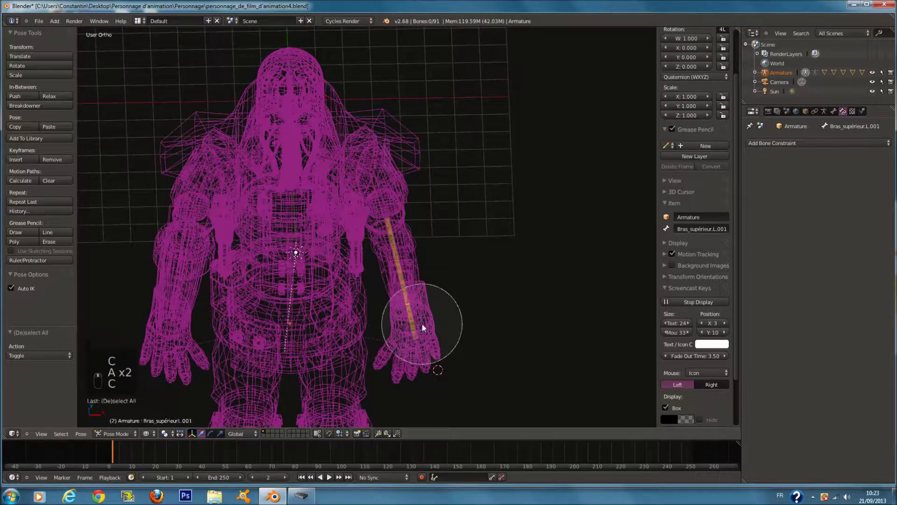
drag(422, 324, 424, 351)
key(KP_6)
key(KP_3)
key(KP_Enter)
key(z)
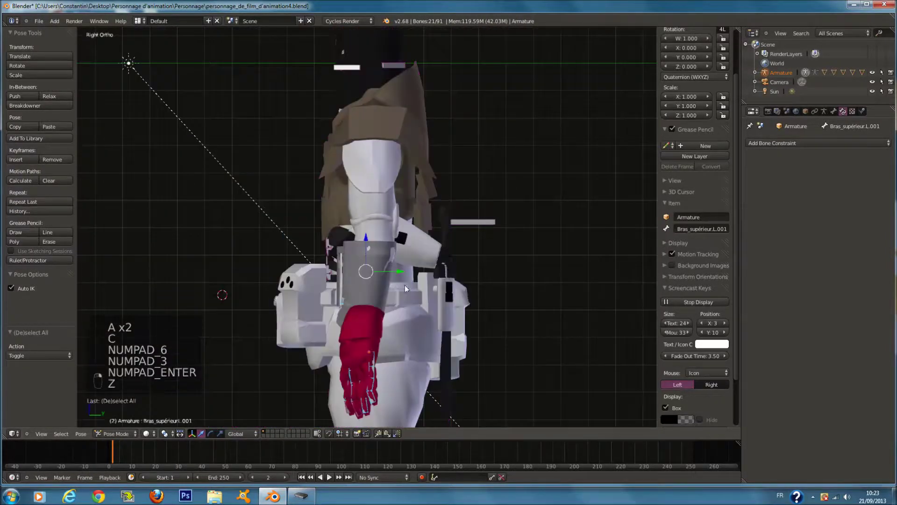
Rotate the selected hand bones about 115.8° and move them by -2.994 in Y and -0.205 in Z
key(r)
click(182, 283)
key(g)
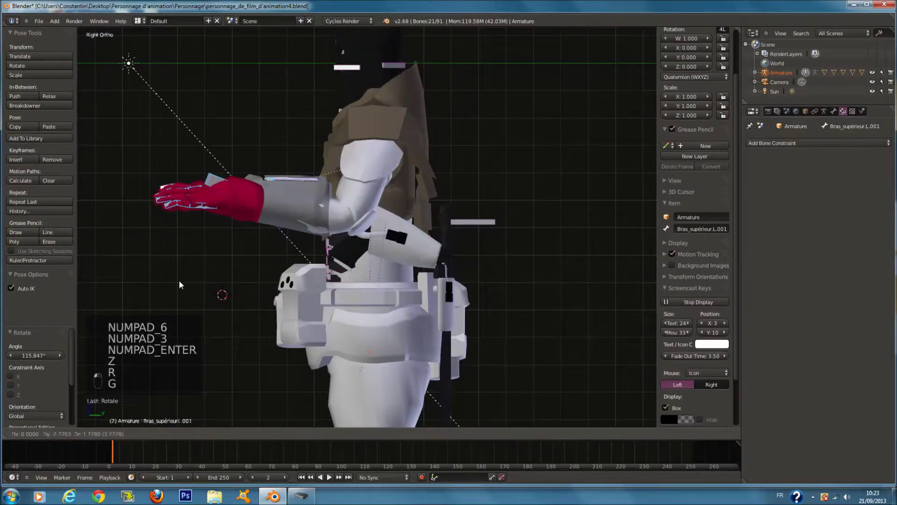
click(237, 371)
Adjust the circle selection to include the left forearm bone and try rotating it together with the hand bones
key(z)
key(c)
right_click(520, 271)
key(c)
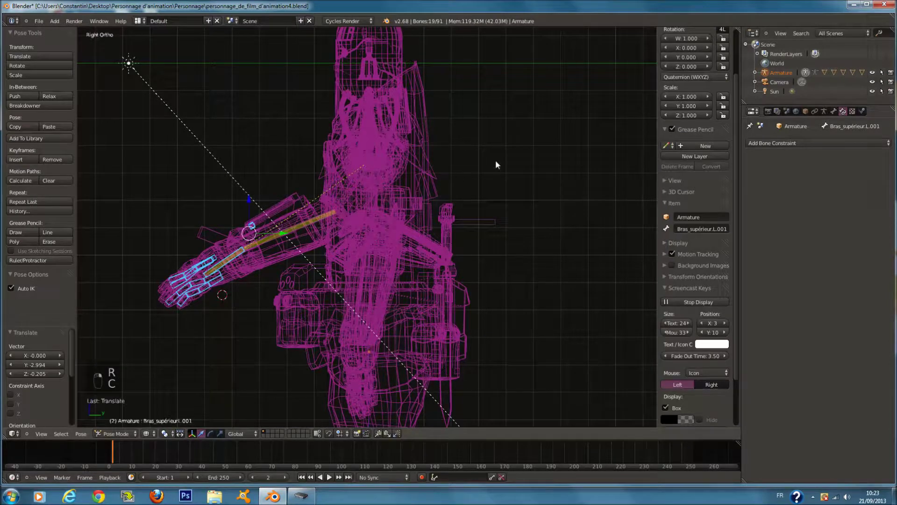
key(z)
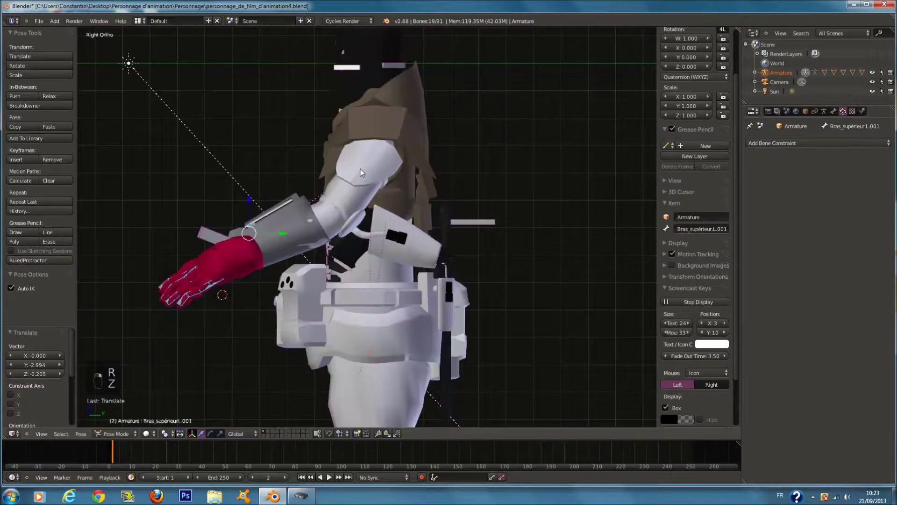
key(z)
click(270, 236)
right_click(315, 229)
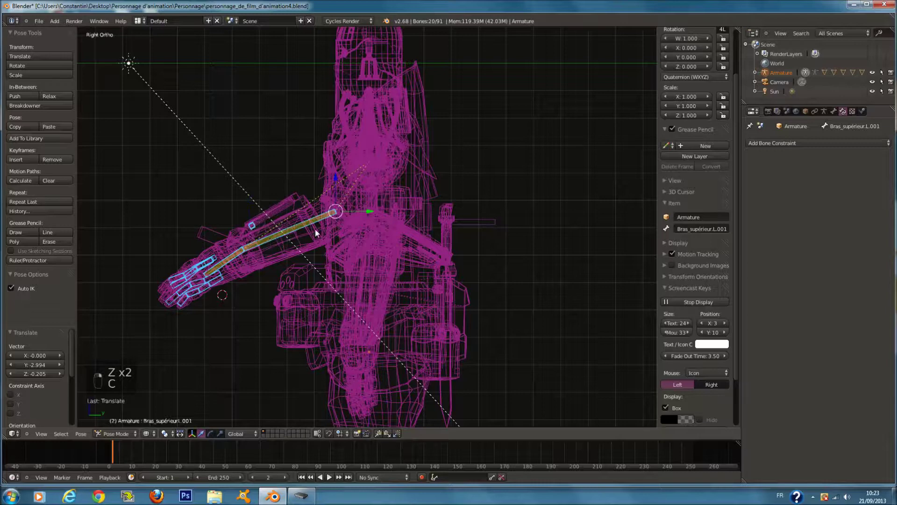
key(r)
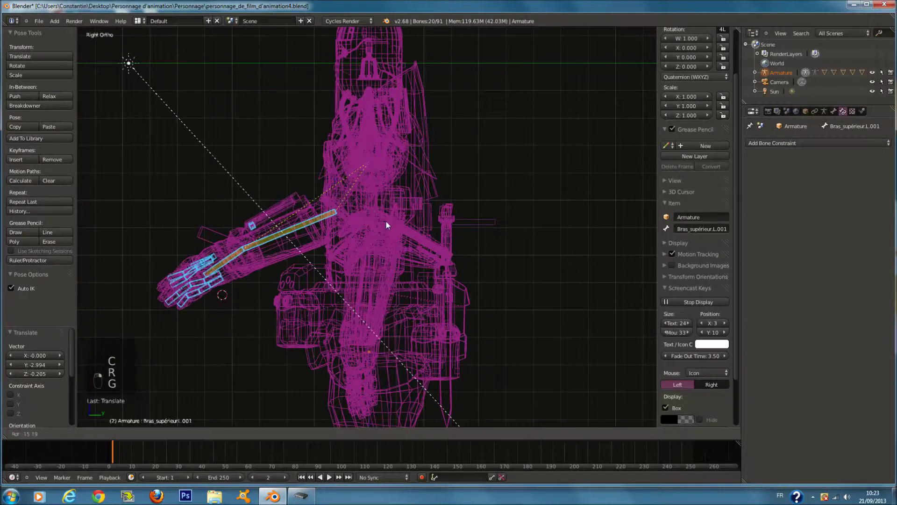
key(g)
right_click(389, 195)
Select only MainIK.L and move it by 0.650 in Y and 3.199 in Z to raise the left forearm
right_click(217, 225)
key(g)
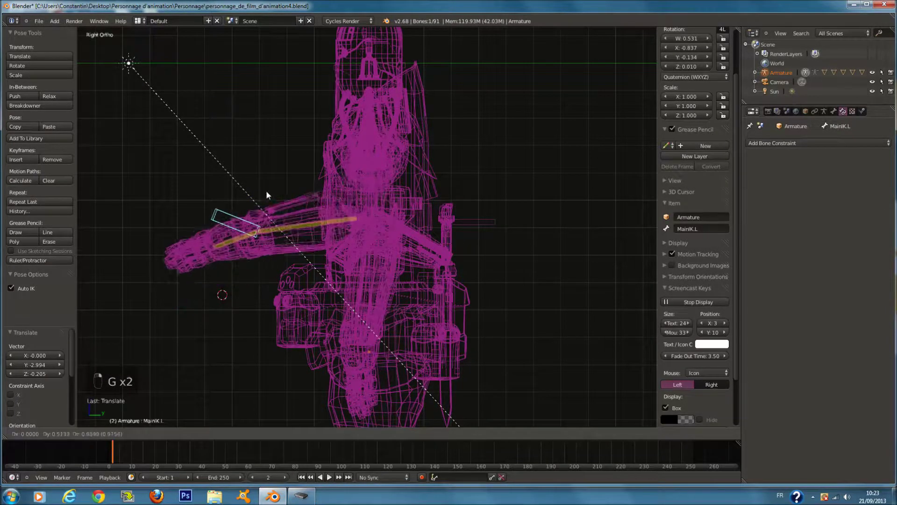
key(z)
click(262, 135)
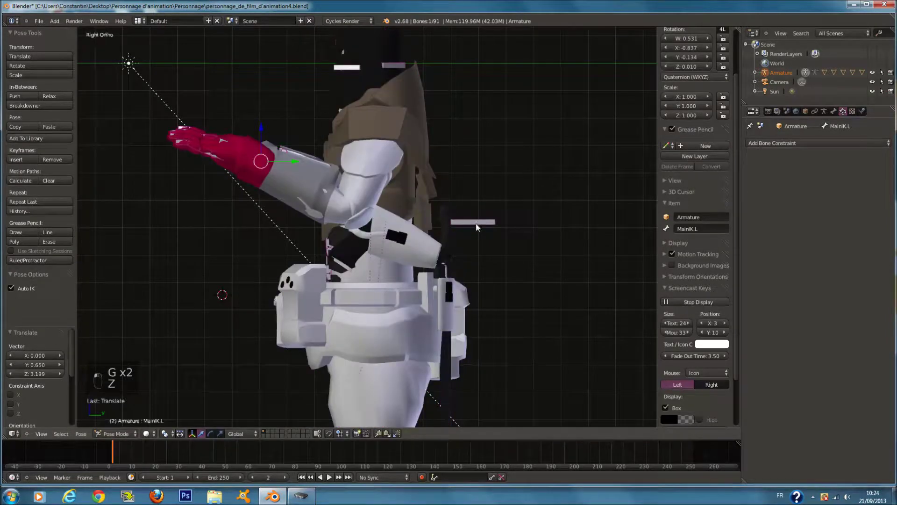
Select the Bras_supérieur.L.001 control bone and move it up by 2.359 along global Z
middle_drag(494, 222, 615, 209)
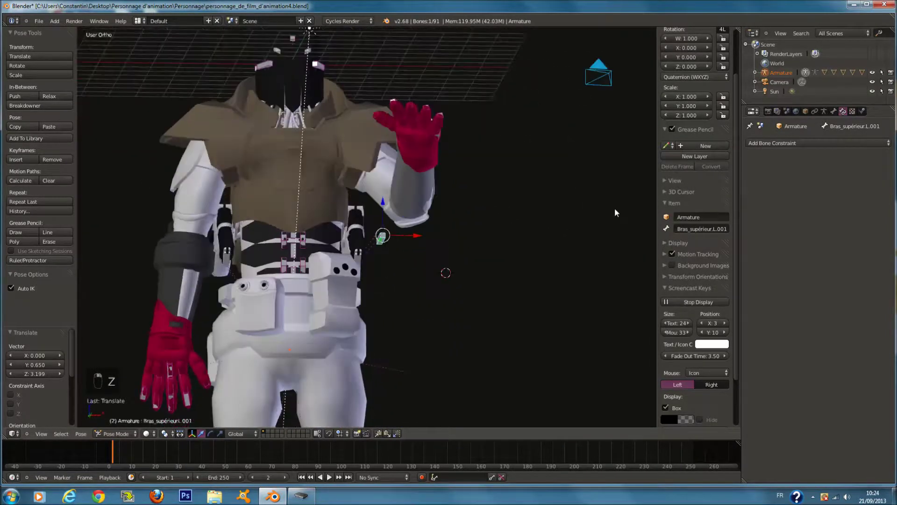
key(g)
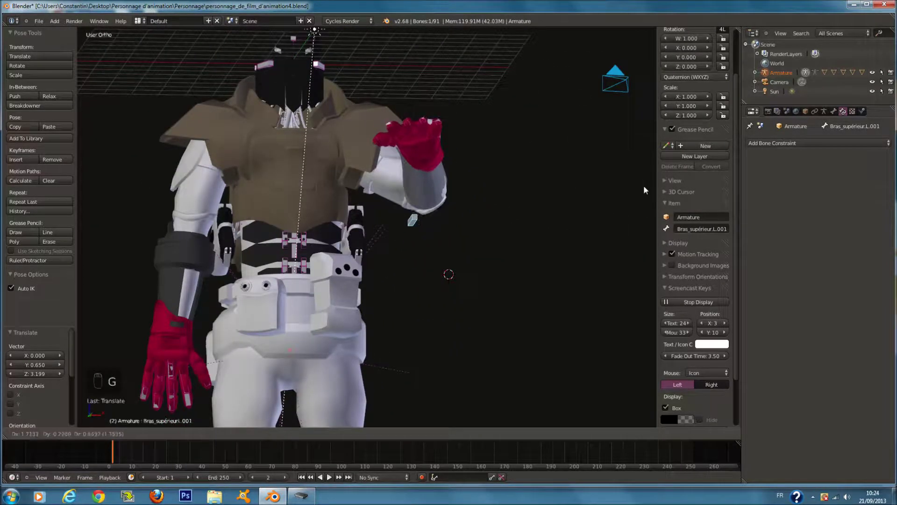
key(g)
middle_drag(507, 232, 511, 200)
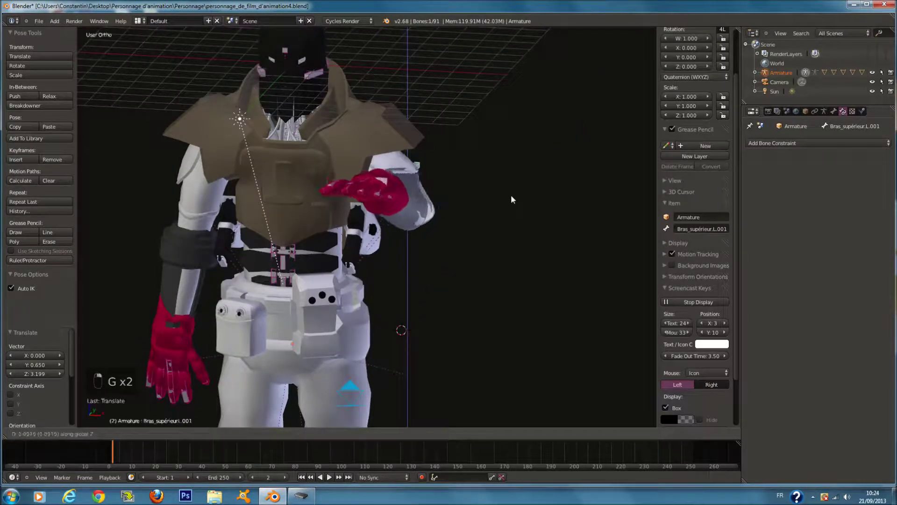
click(517, 165)
Circle-select the left hand and finger bones in top wireframe view and try moving them
middle_drag(517, 164, 384, 209)
key(KP_7)
key(z)
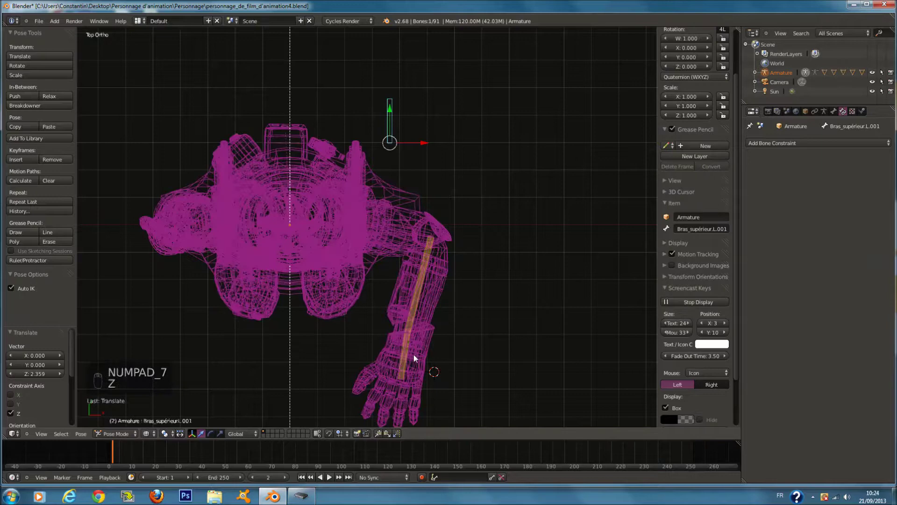
key(a)
key(c)
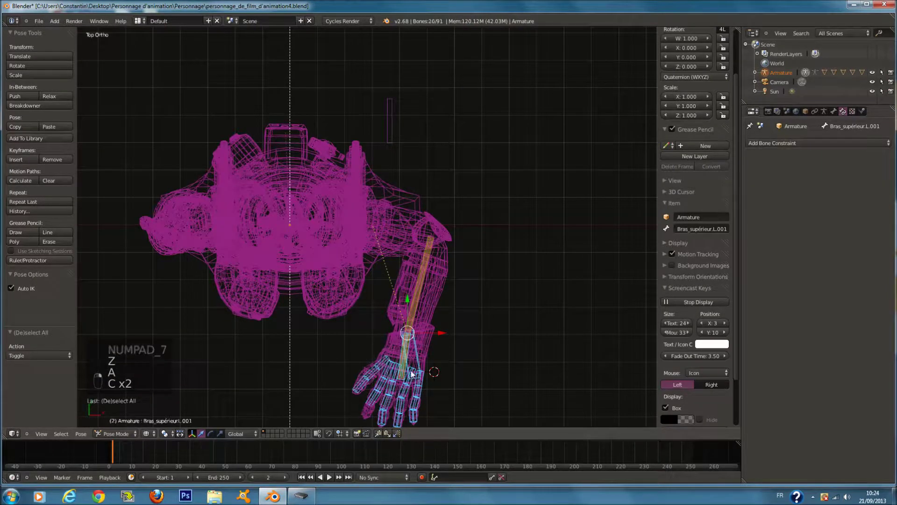
key(g)
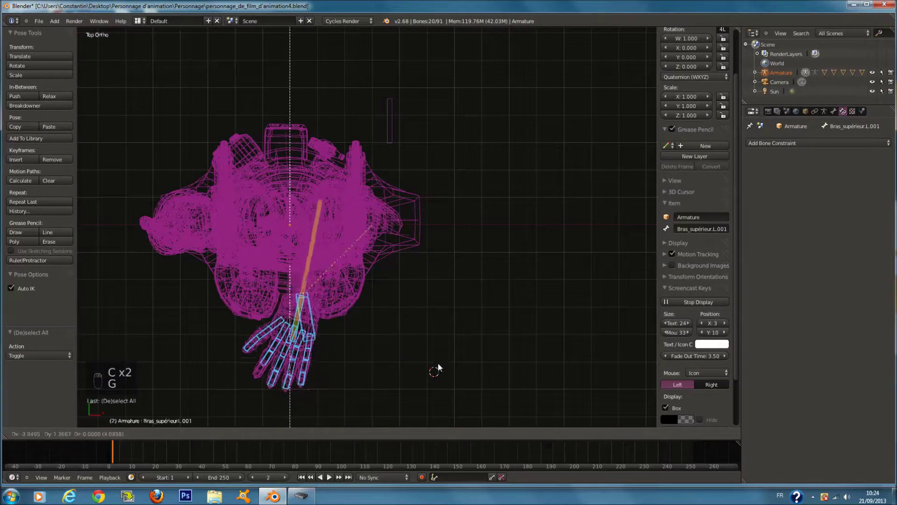
click(428, 371)
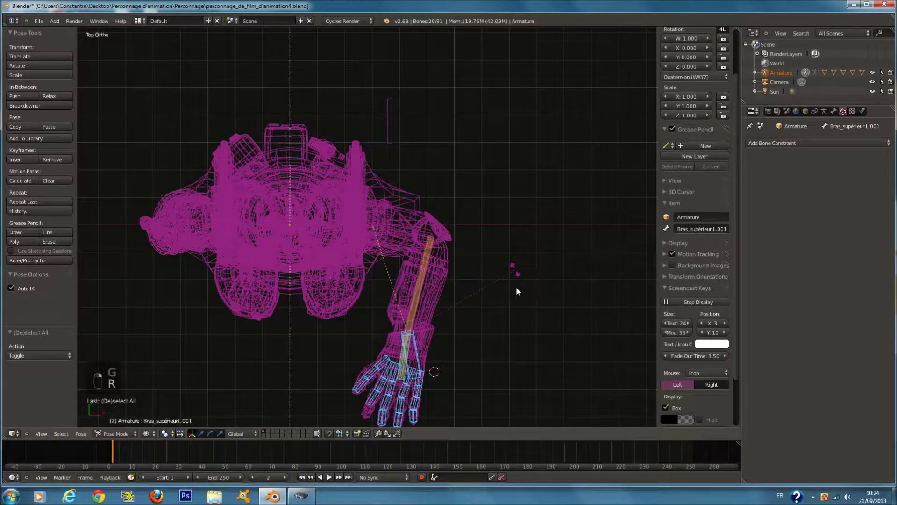
Rotate the left hand bones by 23.105° and move MainIK.L toward the front of the torso in top view
click(486, 332)
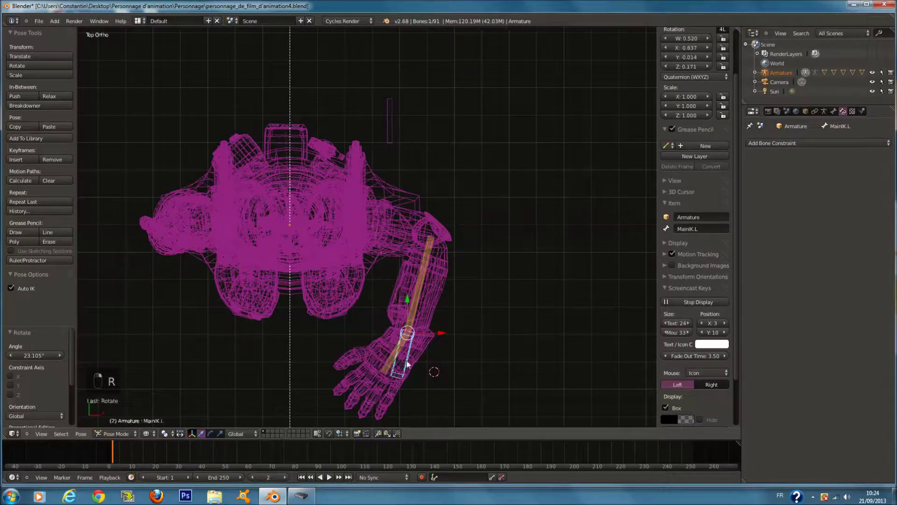
key(g)
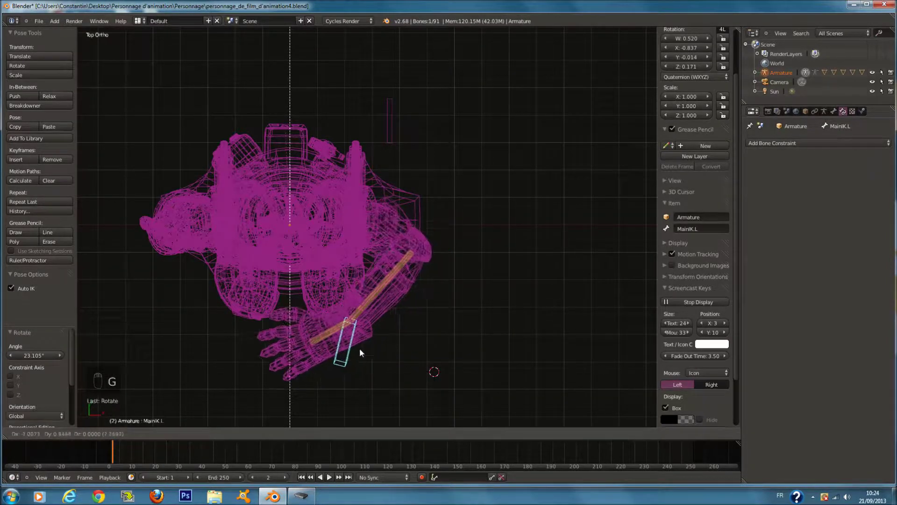
click(369, 355)
Select the elbow control bone Bras_supérieur.L.001 and shift it slightly behind the left shoulder
mouse_move(374, 354)
middle_down()
mouse_move(391, 197)
mouse_move(439, 159)
mouse_move(397, 167)
mouse_move(492, 156)
mouse_move(400, 173)
mouse_move(377, 189)
mouse_move(476, 121)
mouse_move(551, 148)
mouse_move(578, 197)
mouse_move(516, 235)
middle_up()
key(z)
right_click(369, 195)
key(g)
click(374, 185)
key(z)
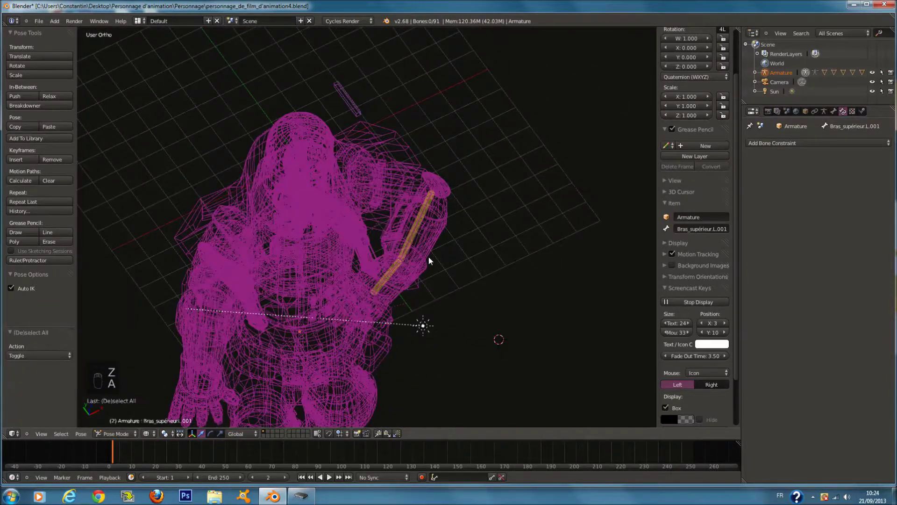
Circle-select the left hand and finger bones in wireframe and try moving them
middle_drag(429, 260, 484, 265)
key(a)
key(a)
key(c)
click(454, 250)
right_click(454, 251)
key(c)
middle_click(400, 171)
right_click(400, 171)
middle_drag(400, 171, 440, 282)
key(g)
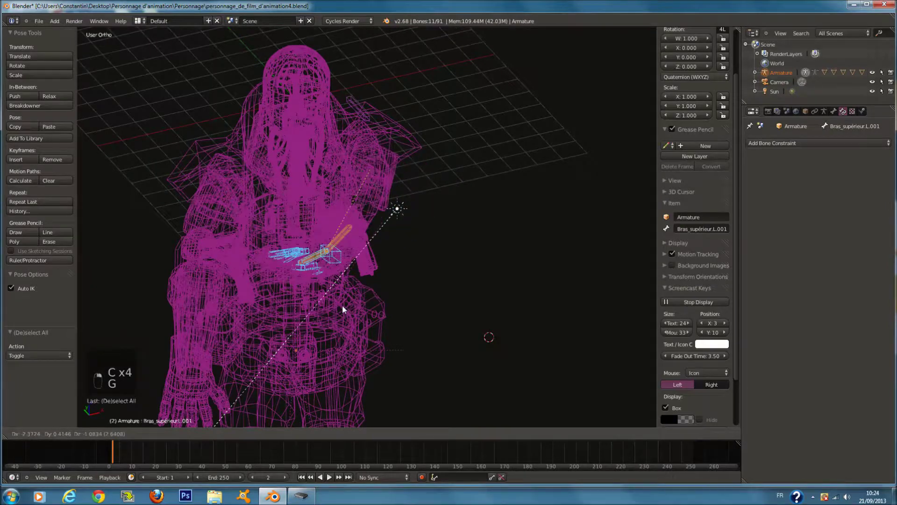
click(342, 304)
Try rotating the left hand bones in solid view, and undo the last two changes
key(z)
mouse_move(381, 262)
middle_down()
mouse_move(427, 273)
mouse_move(438, 286)
middle_up()
key(r)
right_click(419, 313)
key(ctrl+z)
key(ctrl+z)
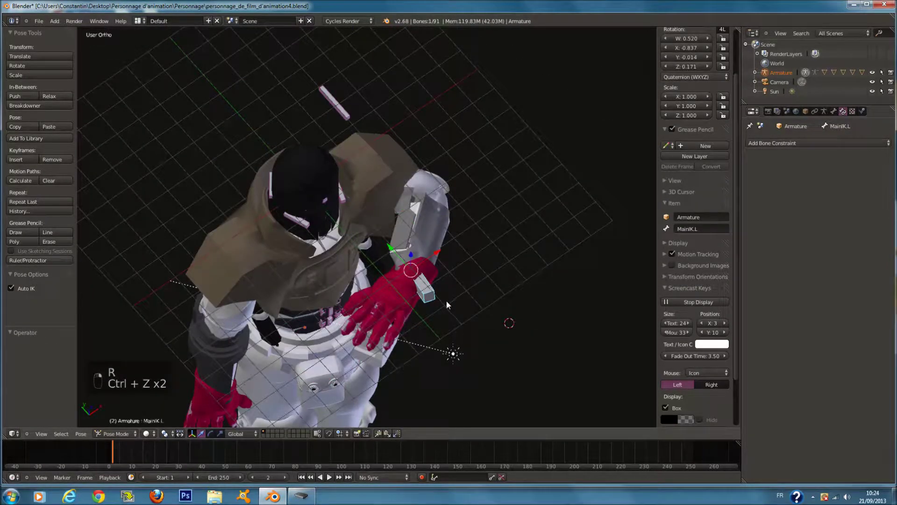
Move MainIK.L to bring the left hand across the front of the torso
key(g)
click(414, 332)
middle_drag(414, 332, 480, 268)
Circle-select the left finger bones and rotate them about 39° around global X and -19.731° around Y
key(z)
key(a)
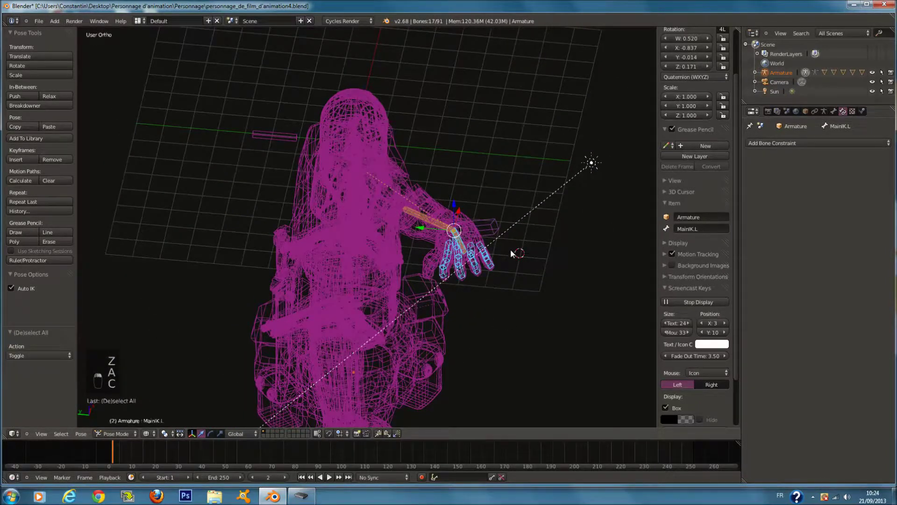
key(z)
key(r)
key(x)
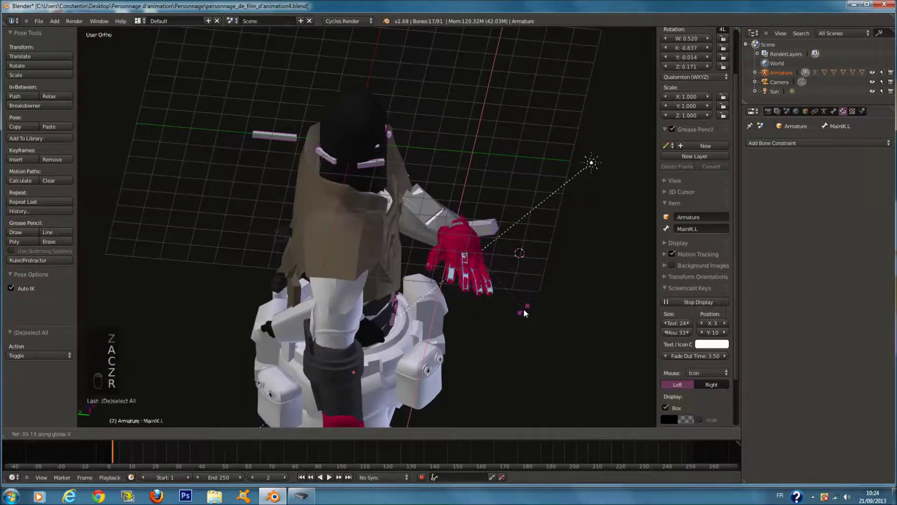
click(523, 309)
key(r)
key(r)
key(y)
click(522, 273)
Try moving MainIK.L in top view to check how the left arm follows
key(KP_7)
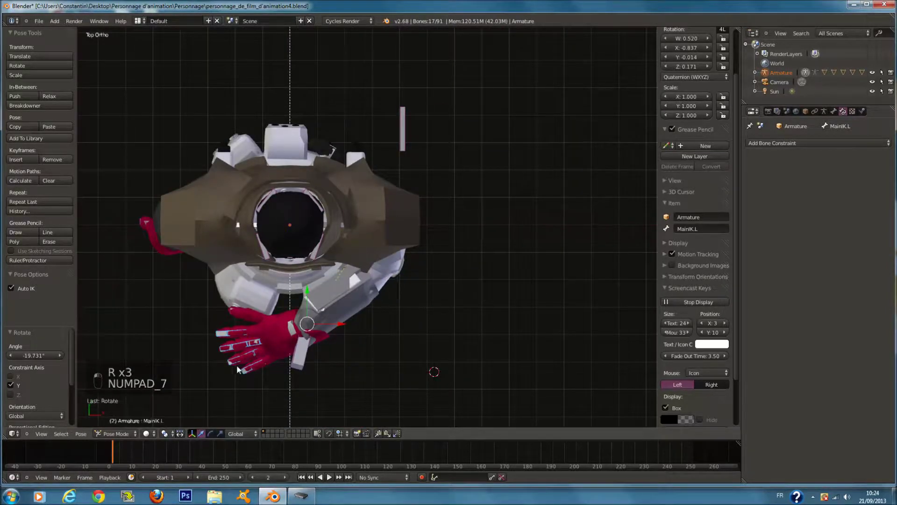
key(g)
right_click(218, 325)
key(g)
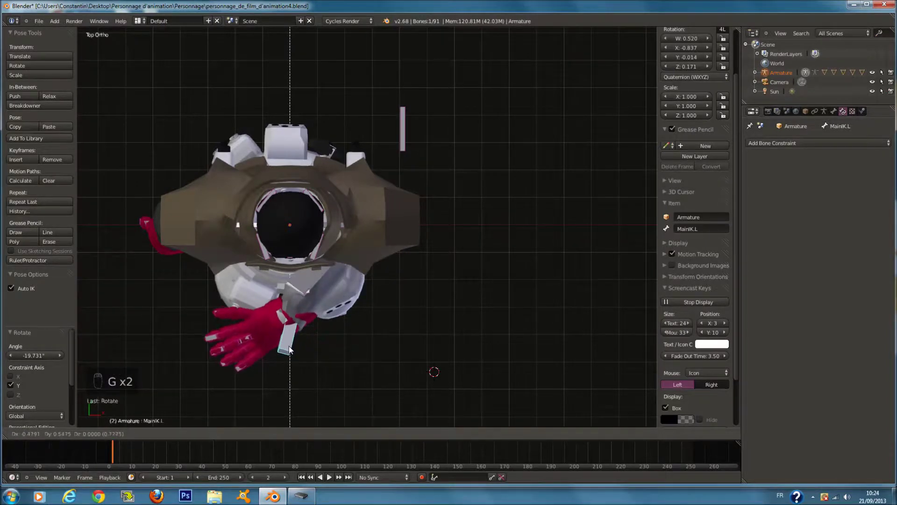
right_click(283, 353)
Circle-select the left hand and finger bones in top wireframe view and try turning them at the wrist
key(z)
key(a)
key(a)
key(a)
key(a)
key(a)
key(c)
click(256, 346)
right_click(262, 349)
key(g)
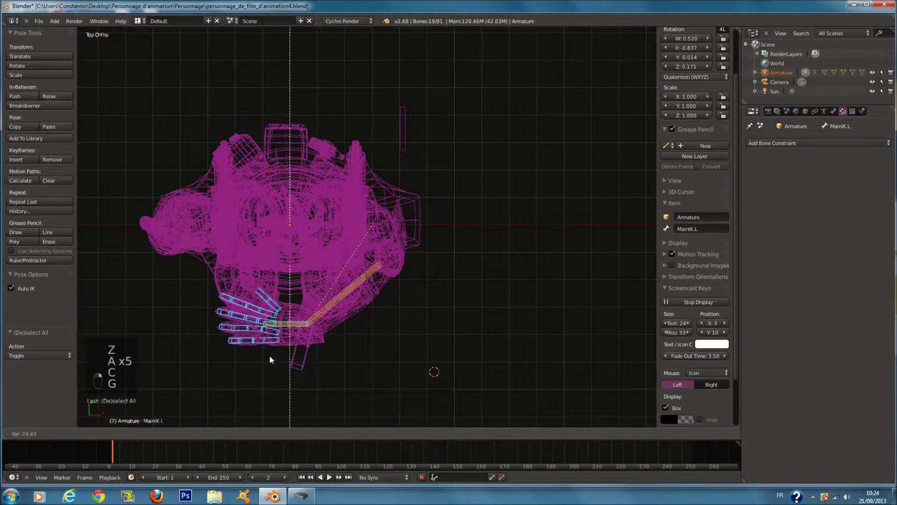
click(281, 367)
key(g)
right_click(276, 349)
Add MainIK.L to the circle-selected hand bones and rotate them all by -22.09° around global Z
key(c)
click(257, 345)
right_click(258, 344)
key(r)
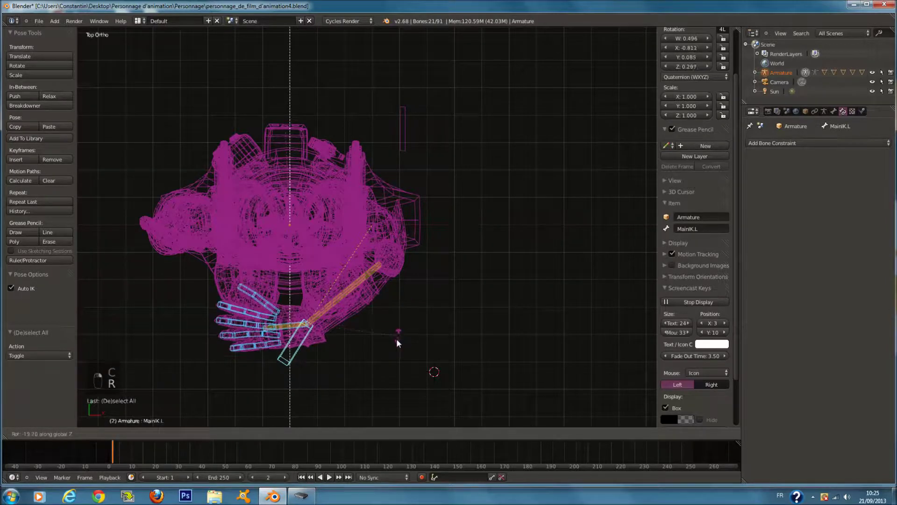
click(373, 341)
Select only MainIK.L and move it by -0.804 in X and 1.916 in Y
right_click(291, 356)
key(g)
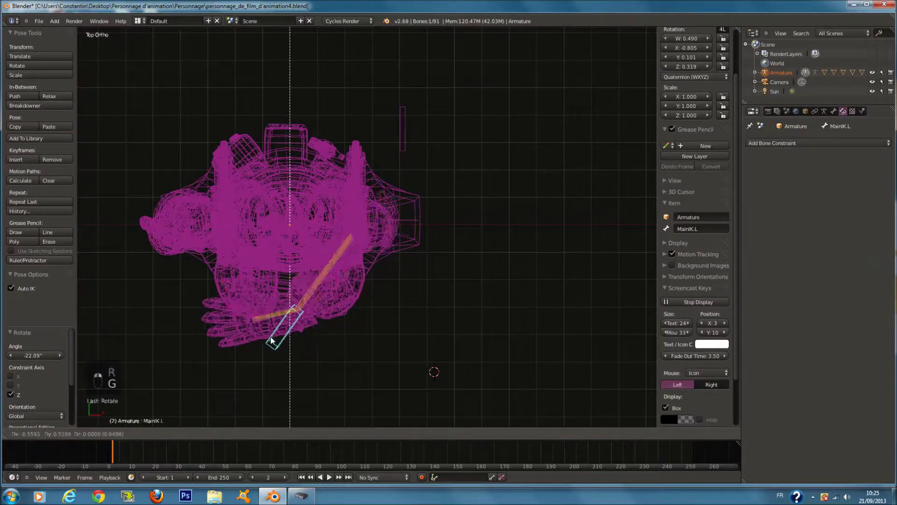
click(262, 307)
Move the elbow control bone by -3.733 in Y, outward along X, and by -4.732 in Z
key(z)
middle_drag(262, 307, 448, 136)
key(z)
right_click(403, 70)
middle_drag(404, 70, 363, 135)
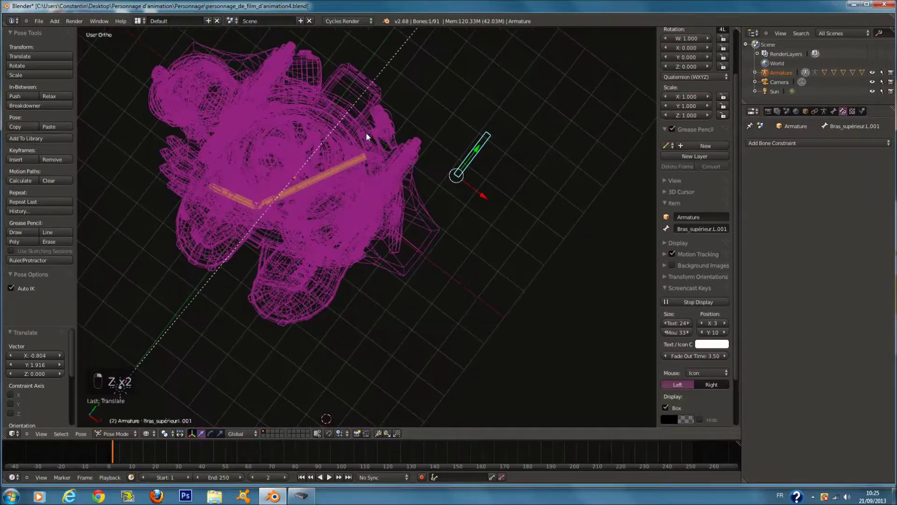
drag(475, 152, 426, 260)
key(z)
scroll(426, 259, up, 5)
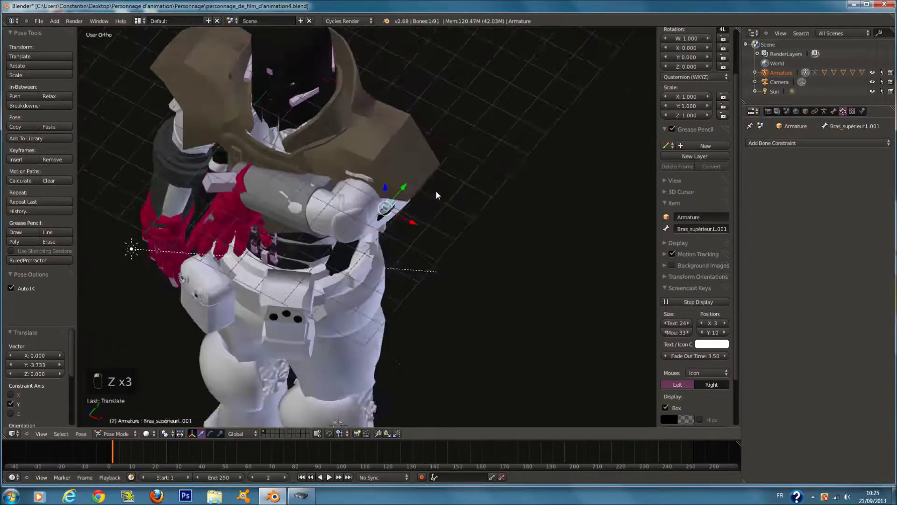
drag(428, 159, 520, 249)
drag(566, 170, 581, 309)
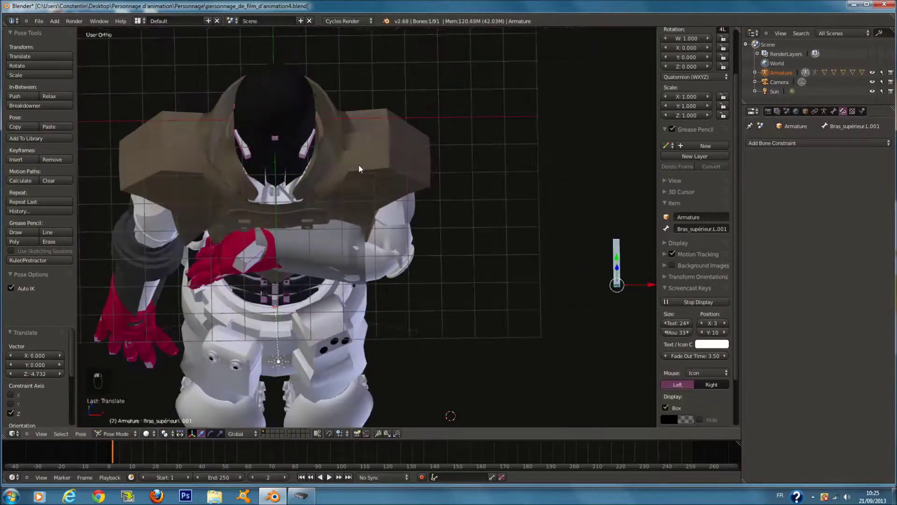
Circle-select the left hand and finger bones without MainIK.L and rotate them by 58.305° around global X
key(z)
key(a)
key(c)
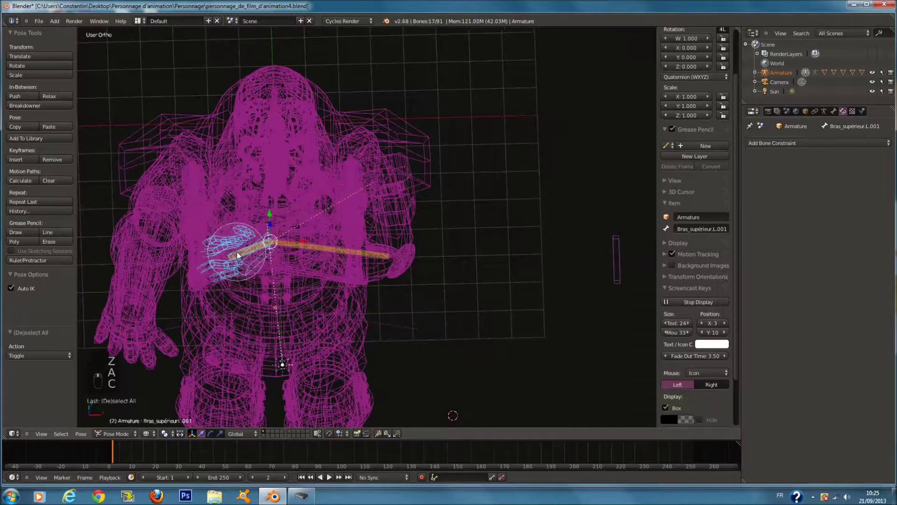
click(237, 251)
right_click(290, 238)
key(z)
key(z)
middle_click(251, 295)
right_click(251, 295)
key(z)
middle_drag(284, 250, 331, 198)
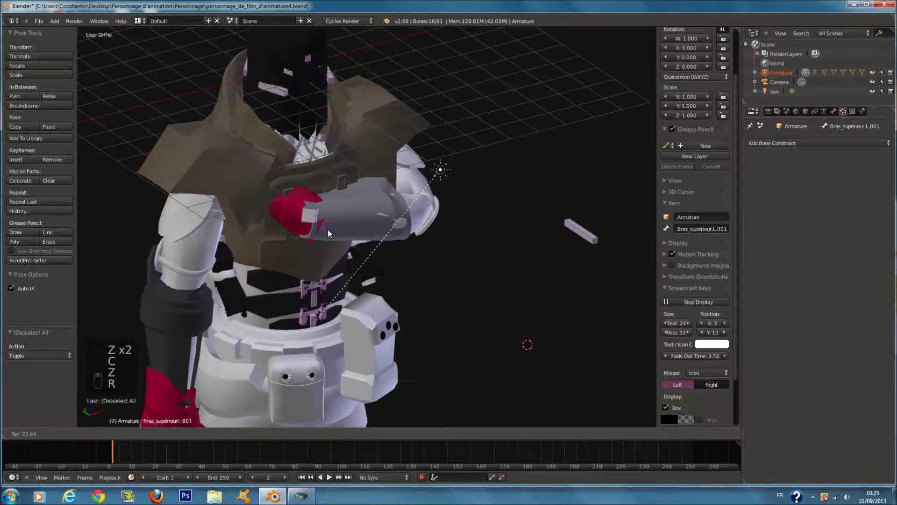
key(r)
key(r)
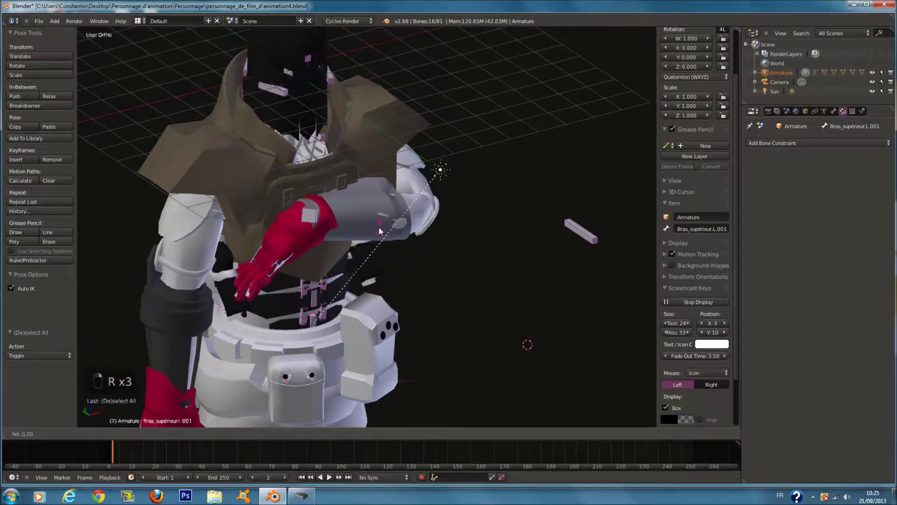
click(351, 276)
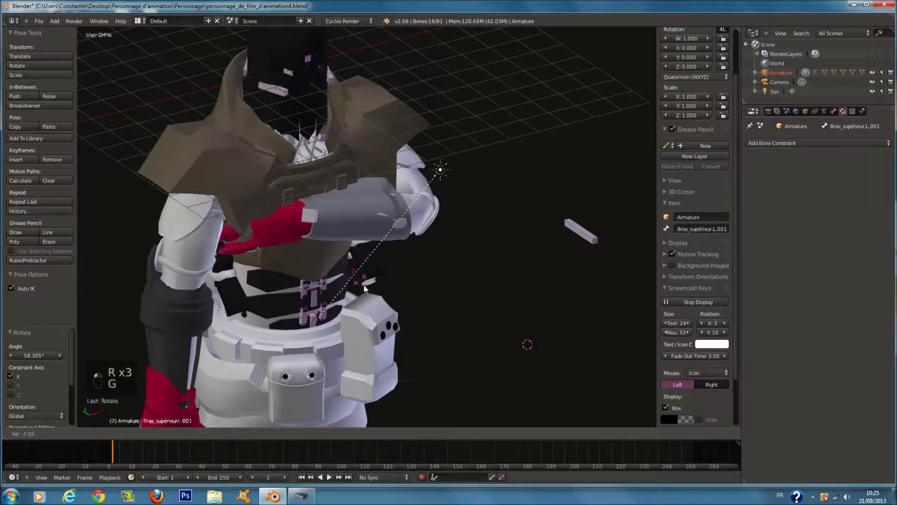
Select MainIK.L and move it by 0.060 in X, -0.977 in Y and -1.737 in Z
right_click(318, 214)
key(g)
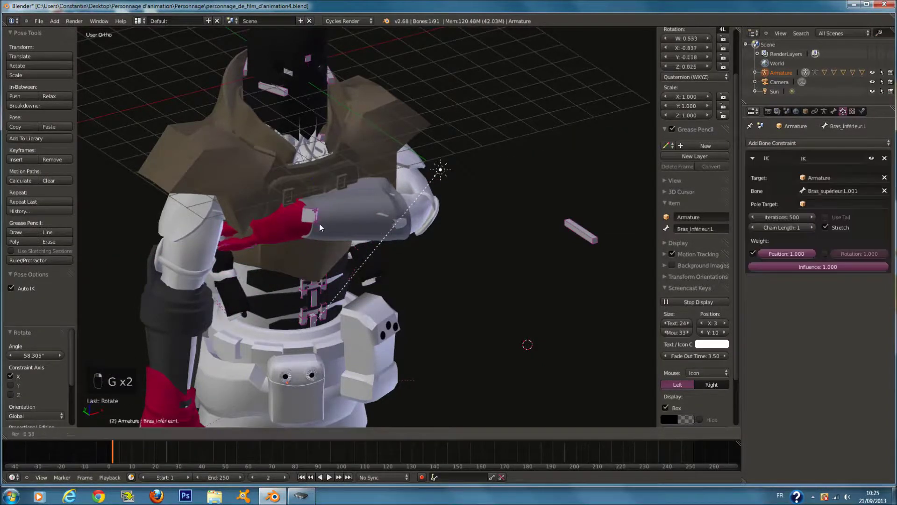
right_click(315, 211)
key(g)
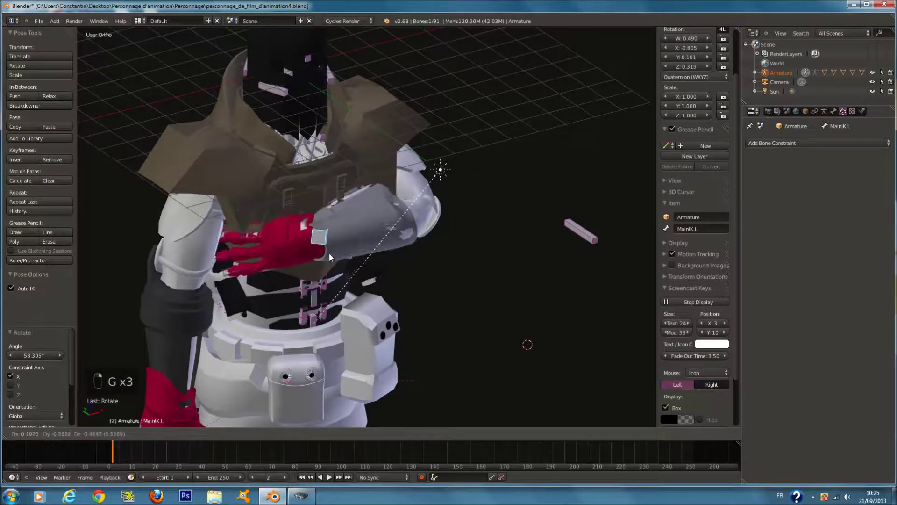
click(338, 282)
Select the elbow control bone and raise it by 3.313 along global Z
middle_drag(419, 248, 443, 303)
right_click(442, 303)
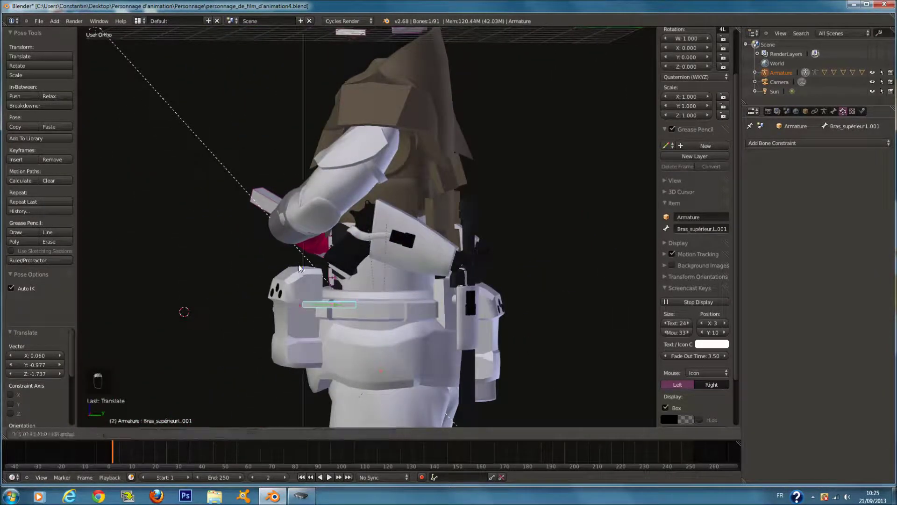
click(279, 174)
middle_drag(279, 173, 177, 239)
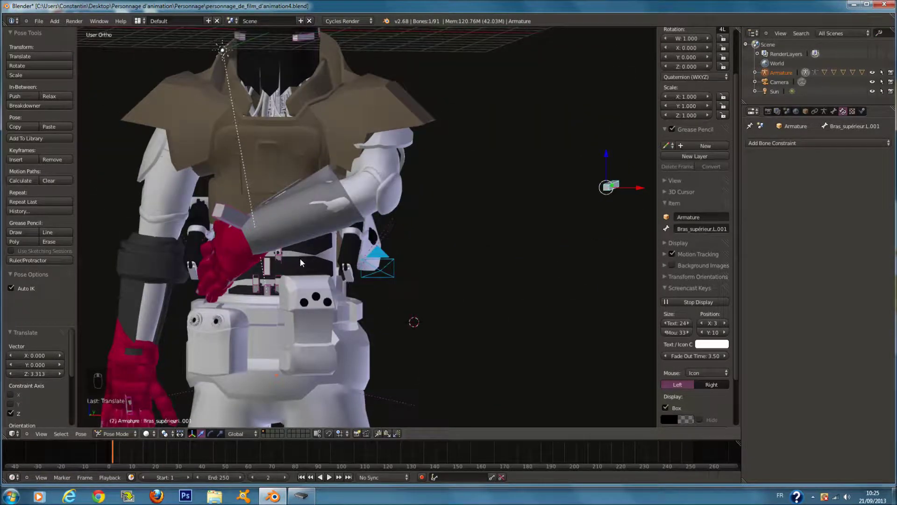
middle_drag(360, 271, 379, 294)
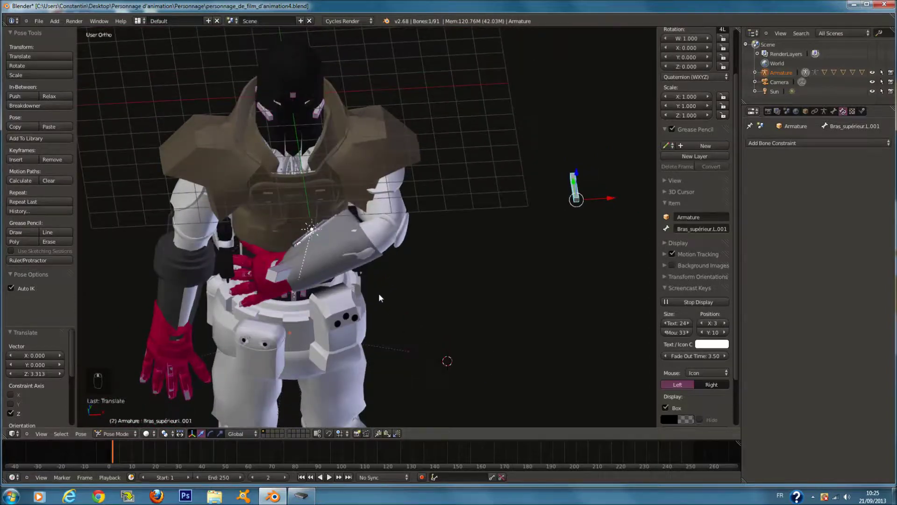
Select the left outer shoulder bone in top wireframe view and rotate it
key(KP_7)
key(z)
key(a)
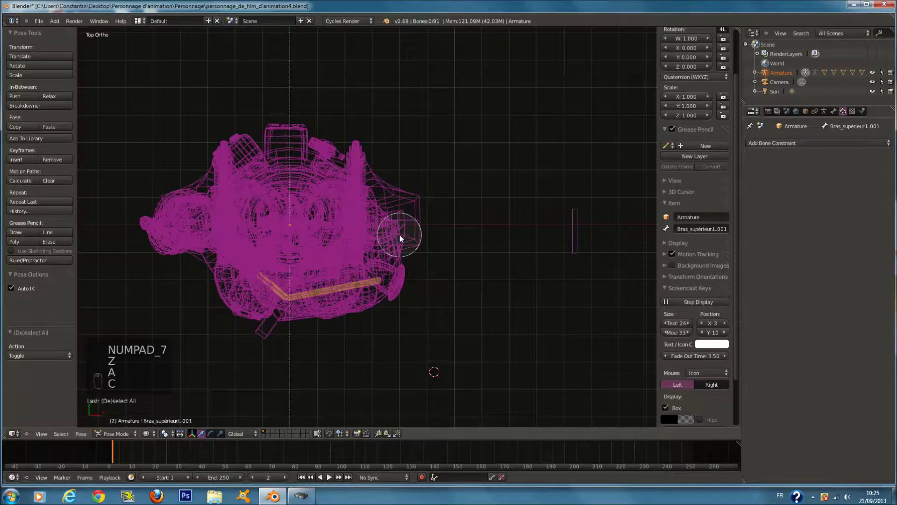
right_click(403, 221)
key(z)
middle_drag(405, 224, 475, 192)
key(r)
click(471, 239)
Select every bone of the armature and clear all pose rotations and locations
key(KP_1)
key(a)
key(a)
key(a)
key(a)
scroll(457, 249, down, 3)
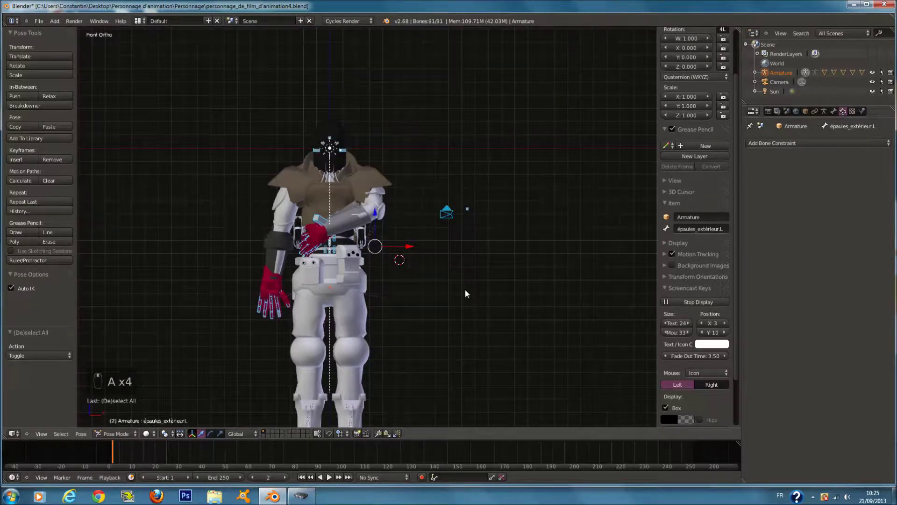
key(alt+r)
key(alt+r)
key(alt+g)
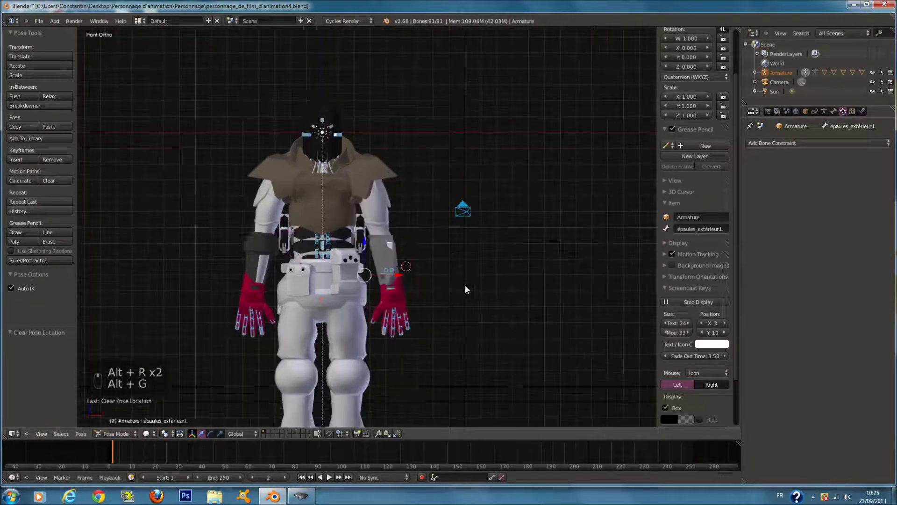
Rename the elbow control bone Bras_supérieur.L.001 as GoudeIK.L and save the file
scroll(466, 286, down, 2)
scroll(465, 286, up, 2)
key(z)
scroll(455, 214, up, 1)
middle_drag(454, 214, 386, 223)
key(a)
right_click(451, 216)
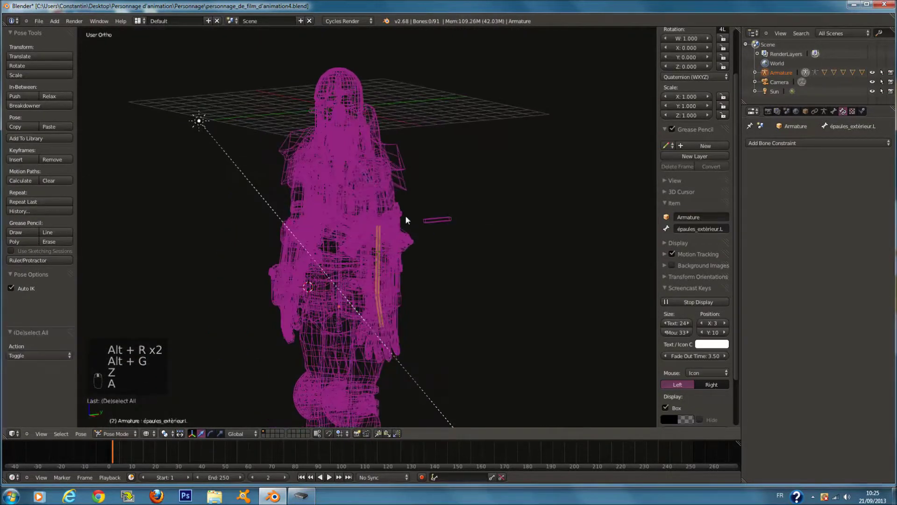
click(834, 111)
click(824, 143)
click(829, 143)
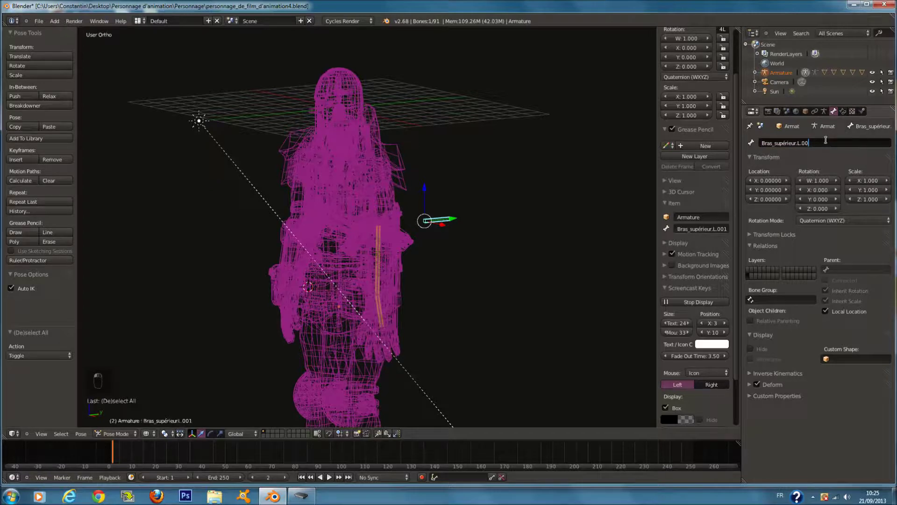
key(BackSpace)
key(BackSpace)
key(BackSpace)
key(BackSpace)
key(BackSpace)
text(gO)
key(Return)
key(ctrl+s)
key(z)
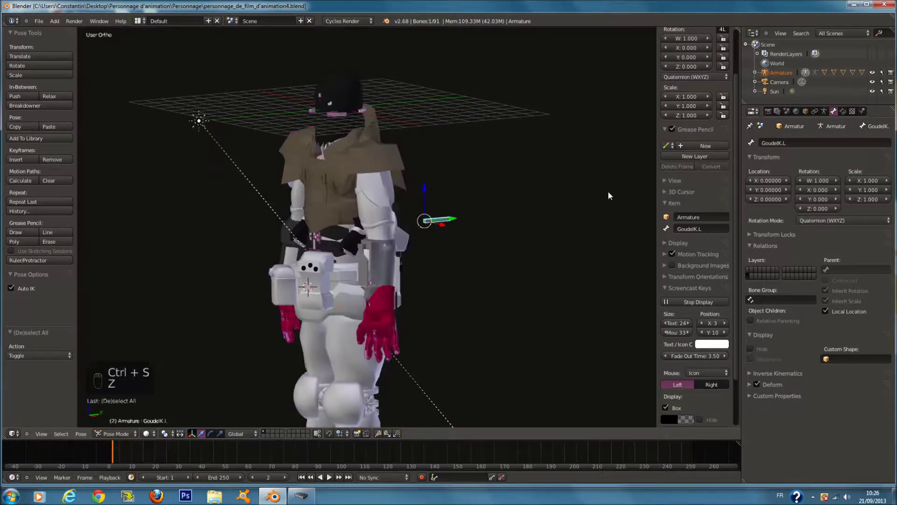
Select the left forearm bone Bras_inférieur.L in front wireframe view and try moving it
key(KP_1)
key(z)
key(z)
key(z)
scroll(380, 202, up, 2)
right_click(381, 202)
right_click(382, 201)
right_click(382, 201)
scroll(394, 234, up, 1)
right_click(417, 369)
right_click(407, 289)
key(g)
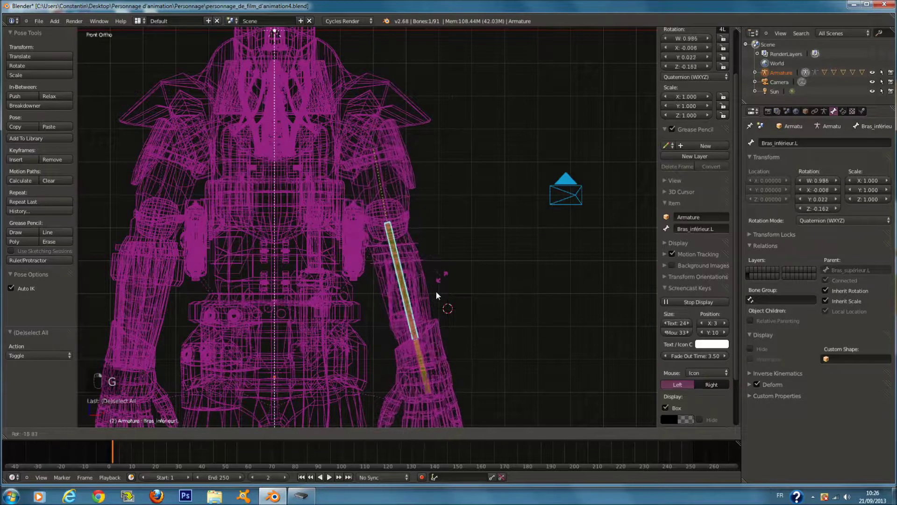
right_click(426, 274)
Try moving the hand bone Main.L, followed by the overlapping MainIK.L, at the left wrist
right_click(420, 380)
key(g)
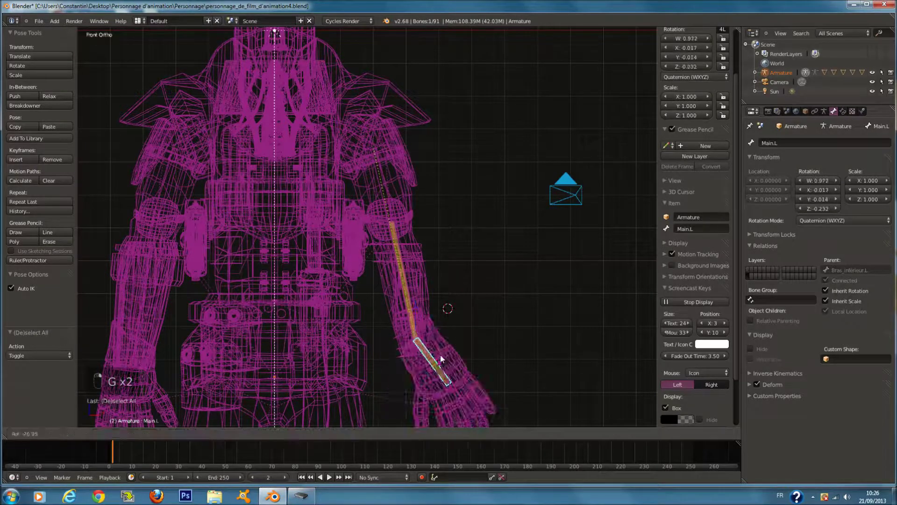
right_click(444, 354)
right_click(436, 361)
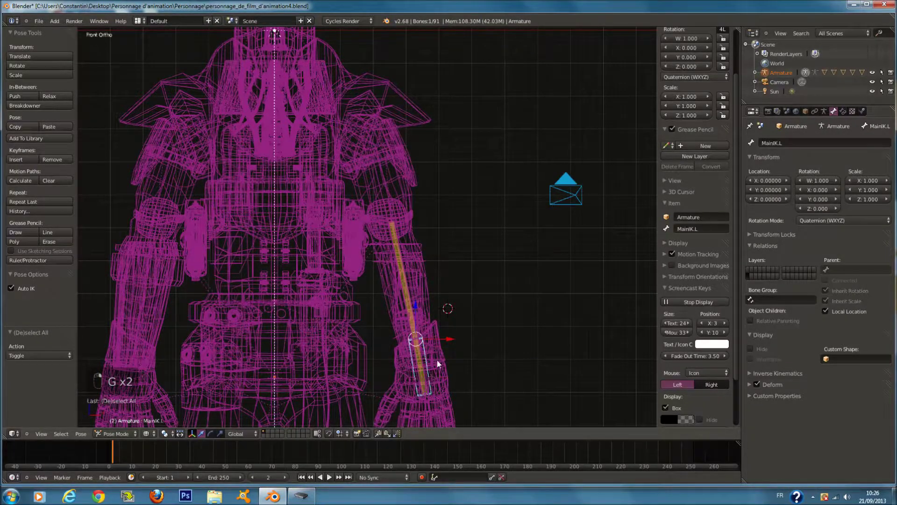
key(g)
right_click(449, 312)
Try moving the left hand bone Main.L on its own at the wrist
right_click(430, 354)
key(g)
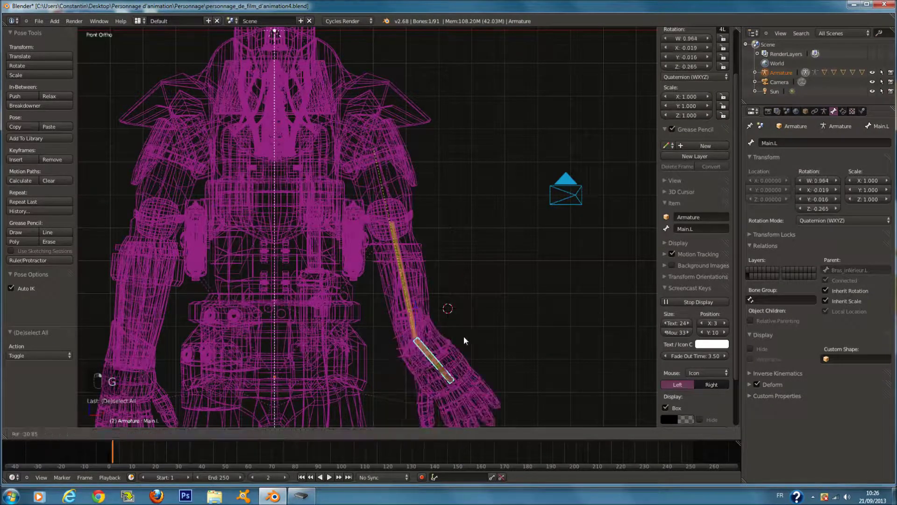
right_click(480, 329)
Set the chain length of the IK constraint on Main.L to 1 and try moving the bone
click(825, 112)
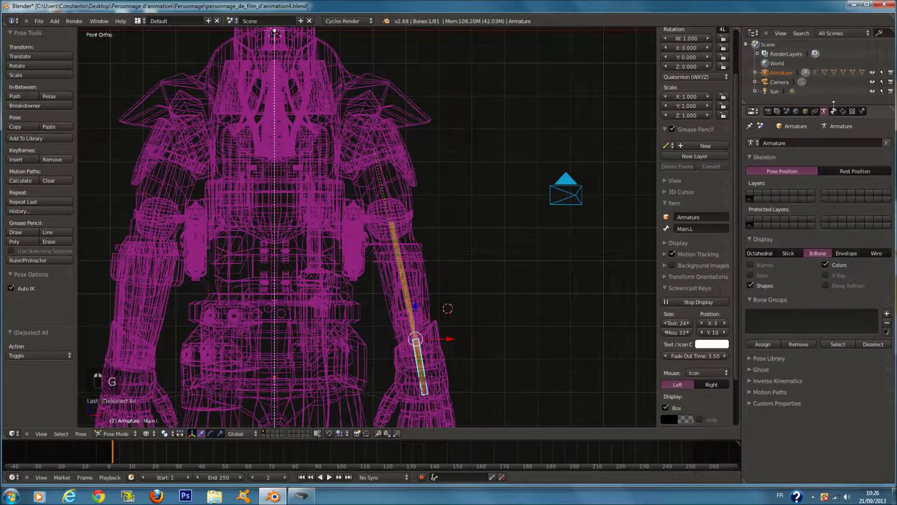
click(834, 113)
click(843, 113)
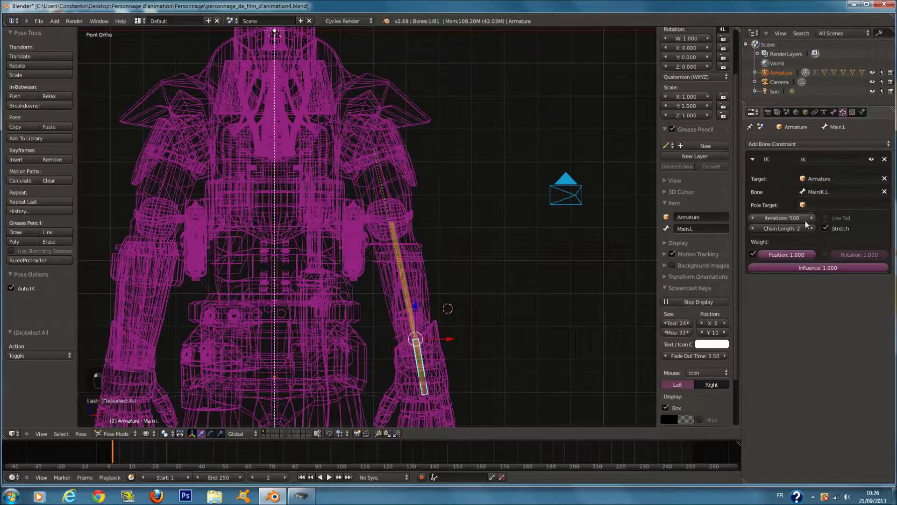
click(754, 228)
key(g)
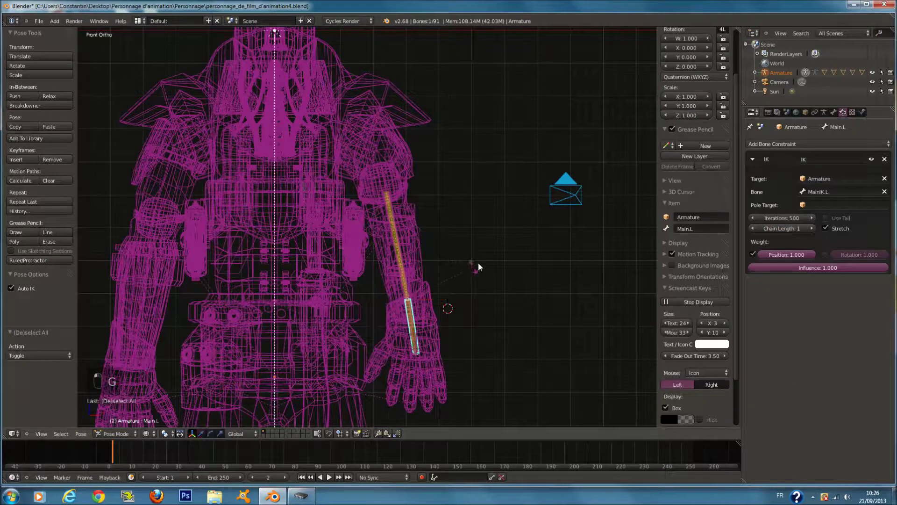
Select the control bone MainIK.L at the left wrist and test how the forearm follows when moving it
click(426, 343)
click(425, 340)
click(421, 337)
click(421, 337)
click(422, 339)
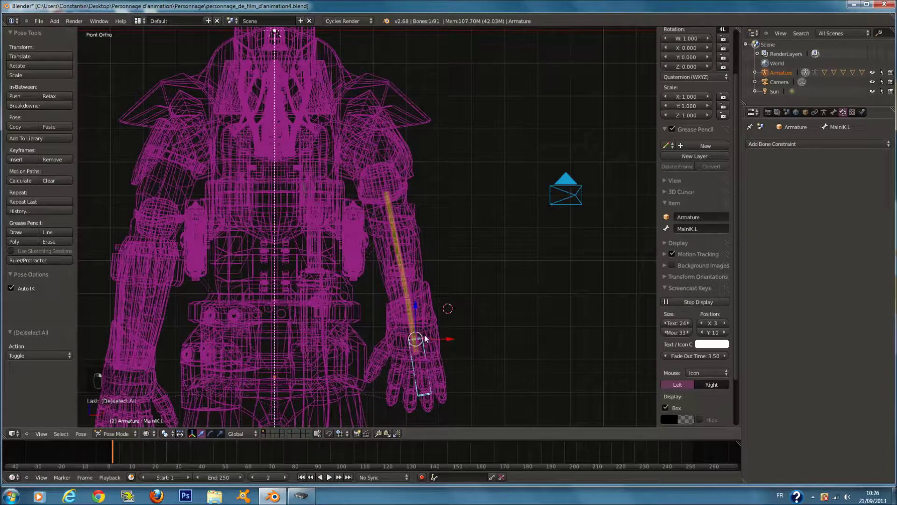
key(g)
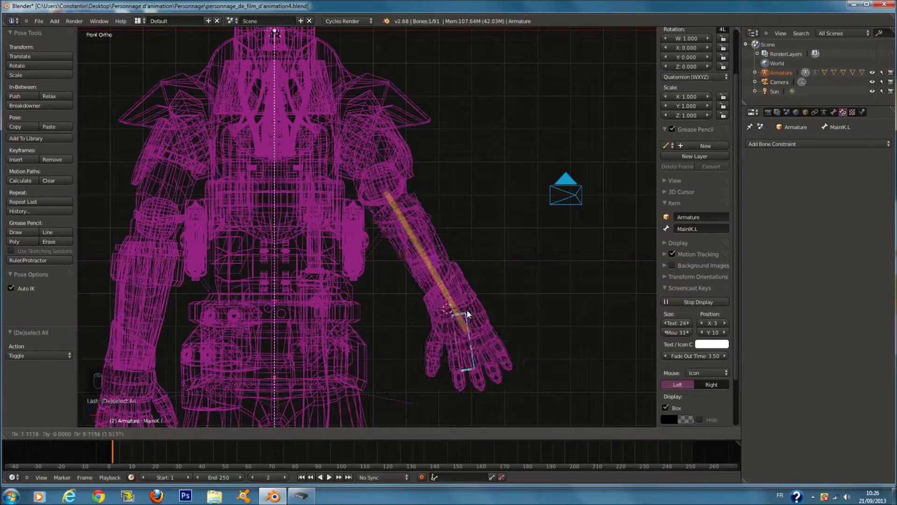
right_click(467, 310)
Restore the IK chain length on Main.L to 2 and try moving Main.L and MainIK.L
click(417, 338)
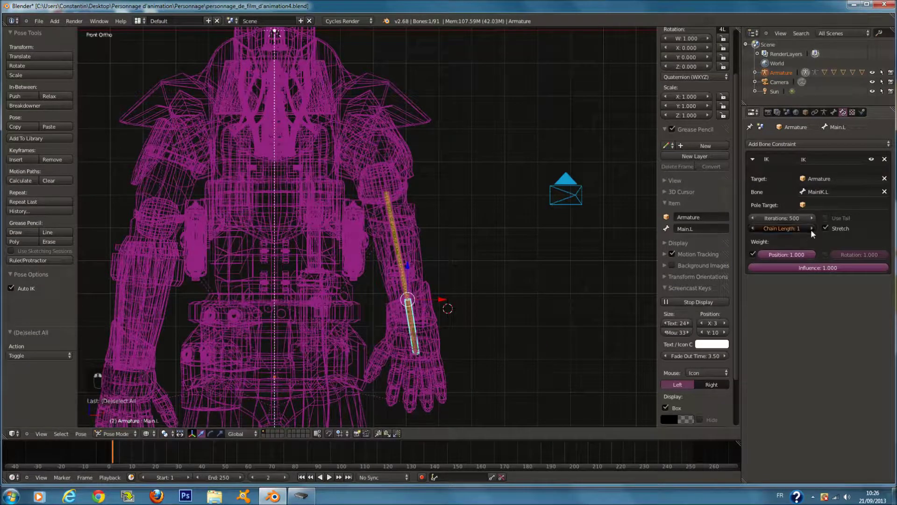
click(812, 229)
key(g)
click(549, 271)
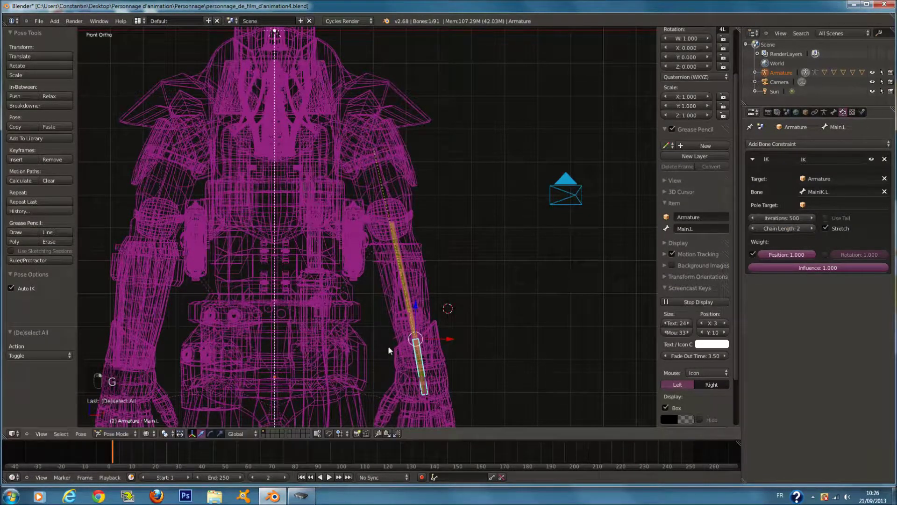
right_click(427, 347)
key(g)
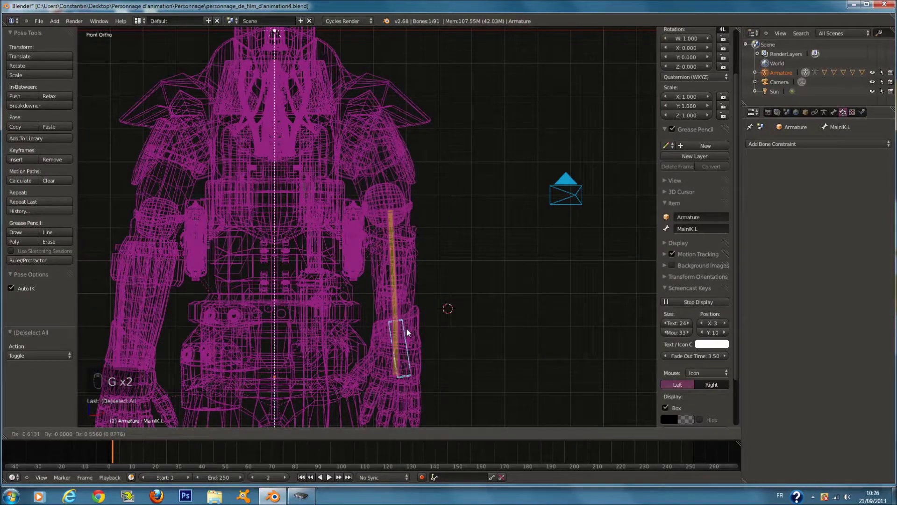
right_click(407, 329)
Add a Copy Rotation constraint to the left thumb bone D1.1.L, targeting the thumb base bone D1.L
scroll(420, 304, down, 5)
key(z)
shift+scroll(434, 297, down, 2)
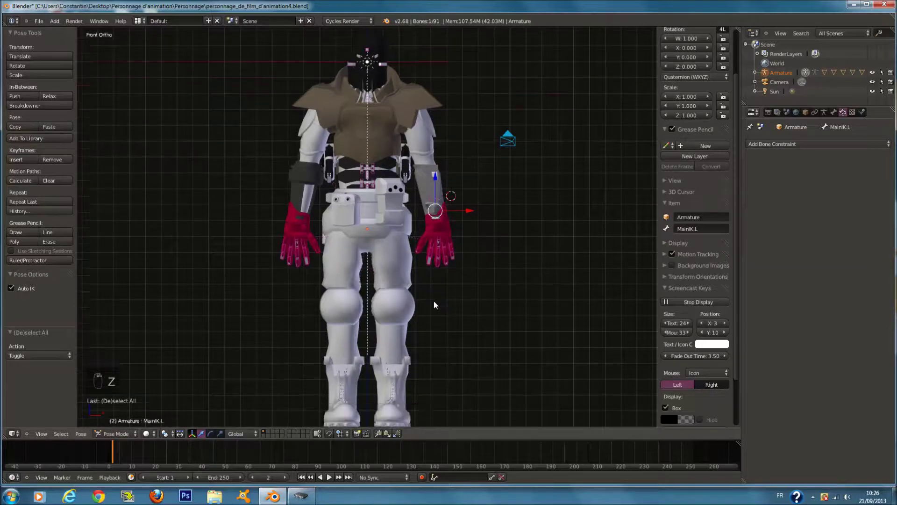
scroll(430, 294, up, 10)
key(z)
right_click(427, 299)
right_click(427, 296)
right_click(438, 263)
right_click(439, 280)
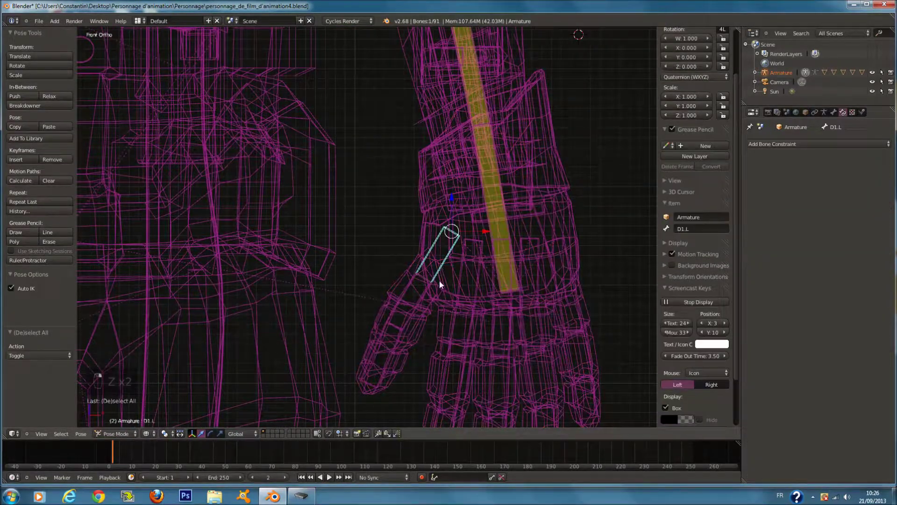
shift+right_click(420, 304)
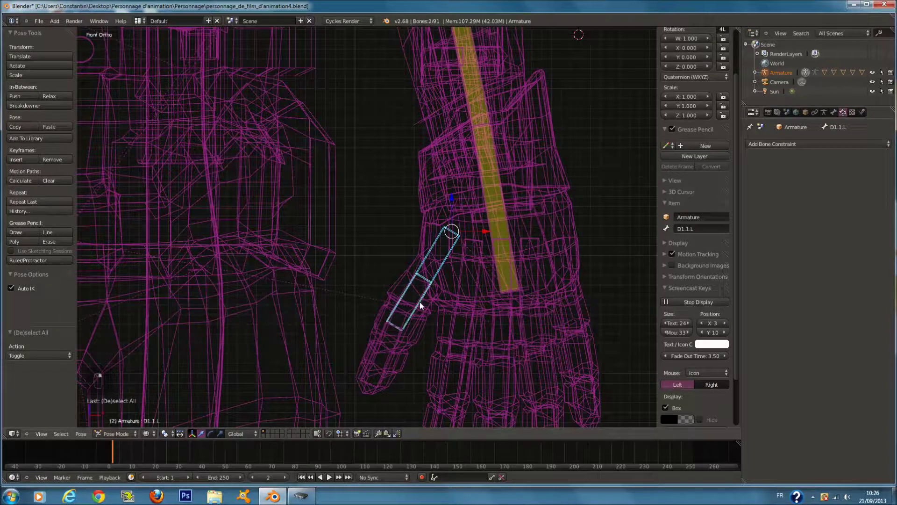
key(ctrl+shift+c)
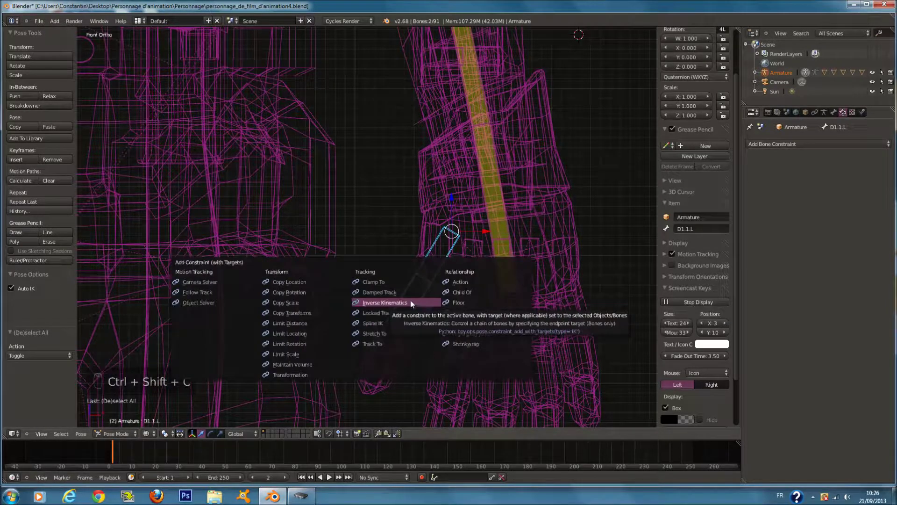
click(320, 291)
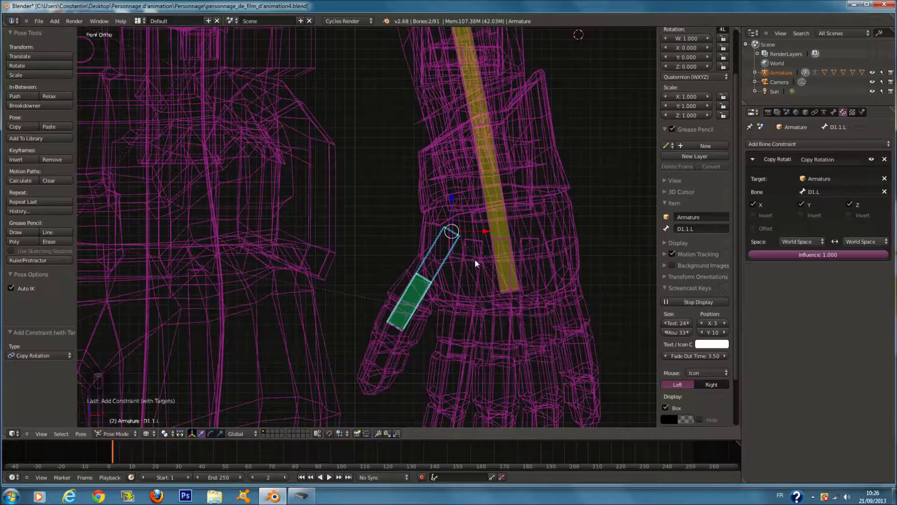
Enable Offset on D1.1.L's Copy Rotation constraint and set both target and owner space to Local Space
click(753, 228)
click(796, 240)
click(807, 203)
click(863, 241)
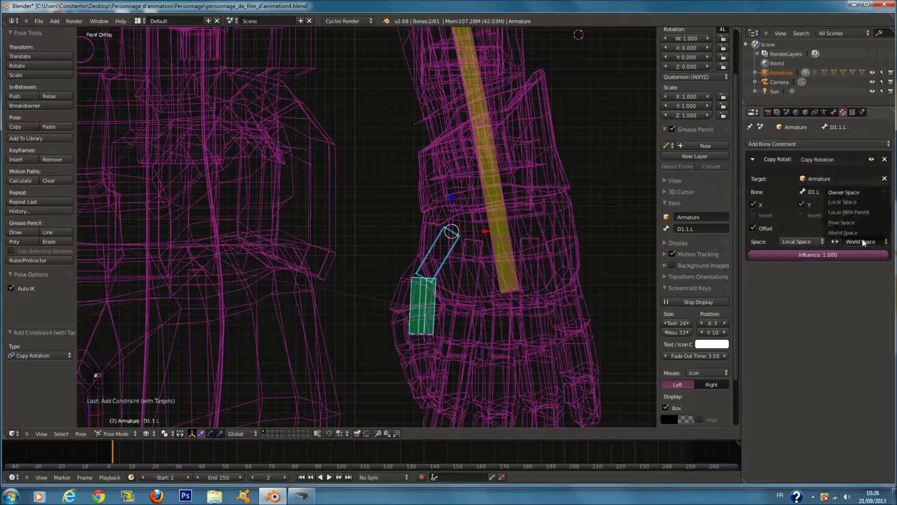
click(858, 199)
Try rotating the thumb base bone D1.L to test the copied rotation
right_click(442, 265)
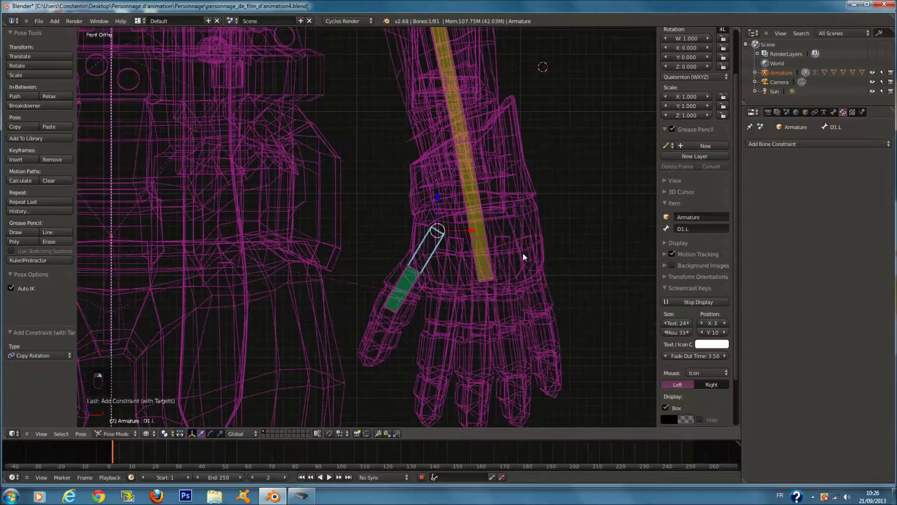
key(r)
right_click(436, 252)
key(r)
right_click(417, 286)
Add a Copy Rotation constraint to thumb tip bone D1.2.L targeting D1.1.L, with Offset enabled and both spaces set to Local Space
right_click(417, 288)
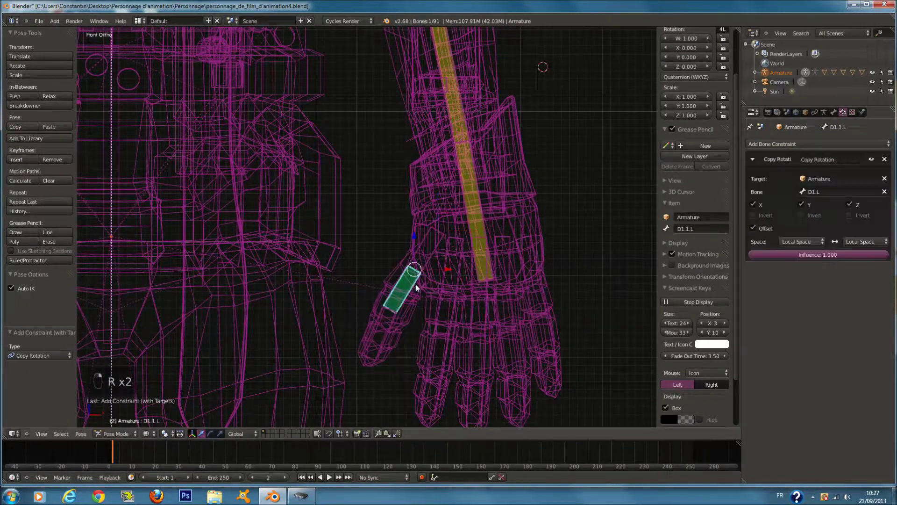
right_click(385, 333)
key(ctrl+shift+c)
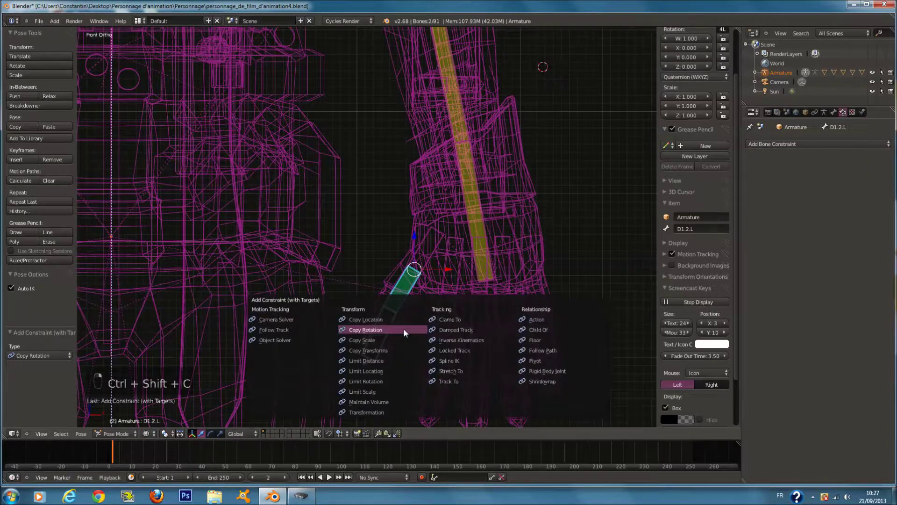
click(403, 329)
click(802, 241)
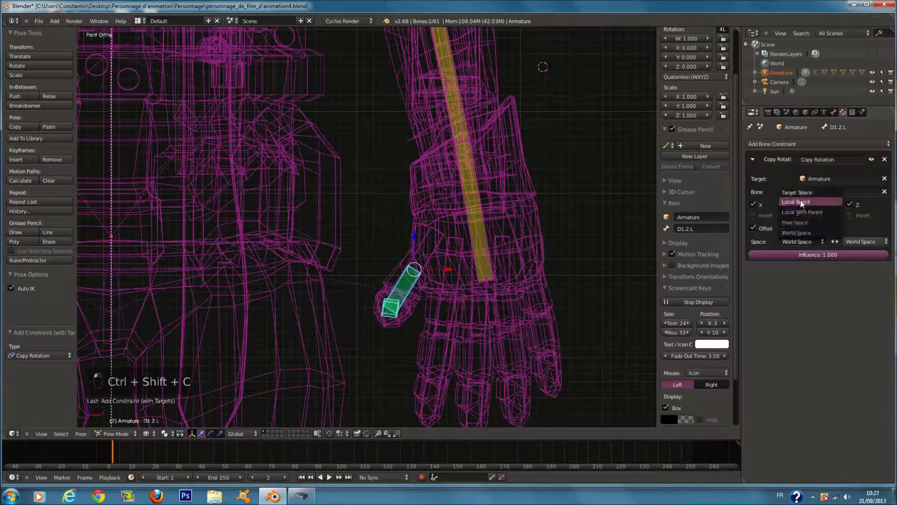
click(802, 203)
click(855, 240)
click(851, 203)
Try rotating the middle thumb bone D1.1.L, followed by the thumb base bone D1.L
scroll(432, 295, up, 1)
right_click(426, 302)
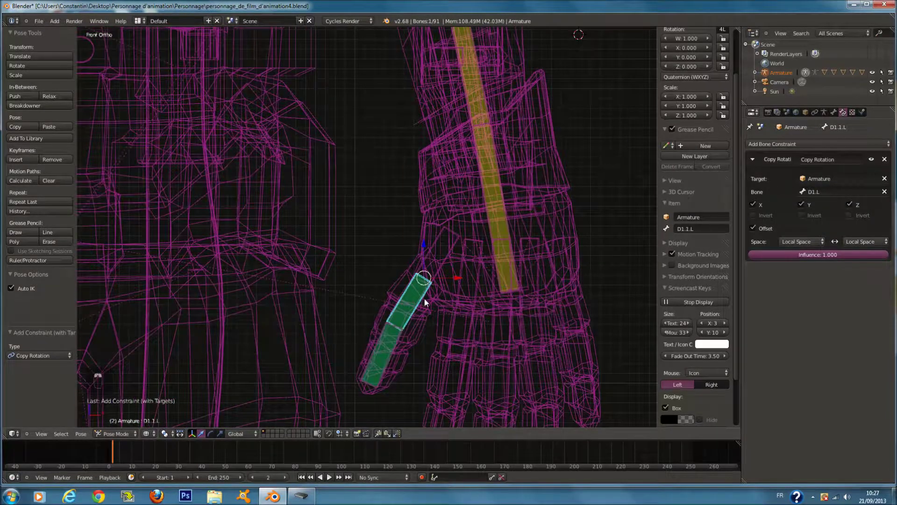
key(r)
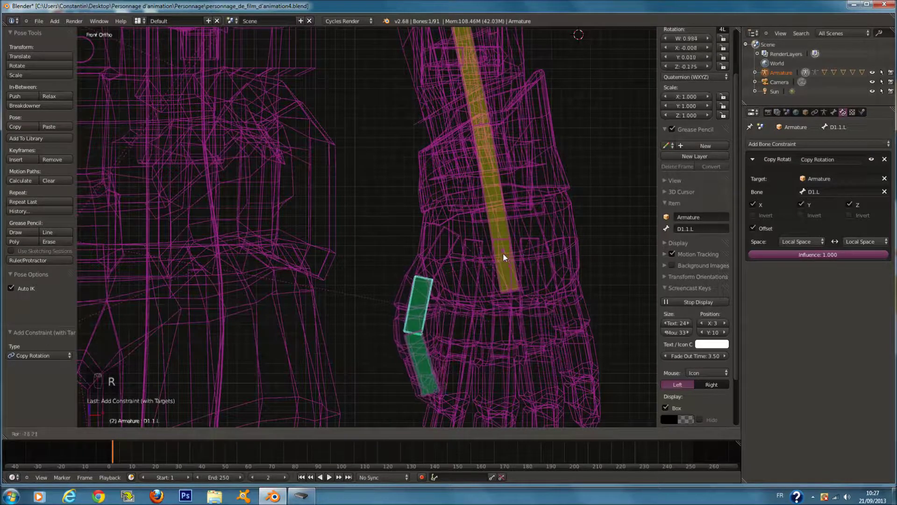
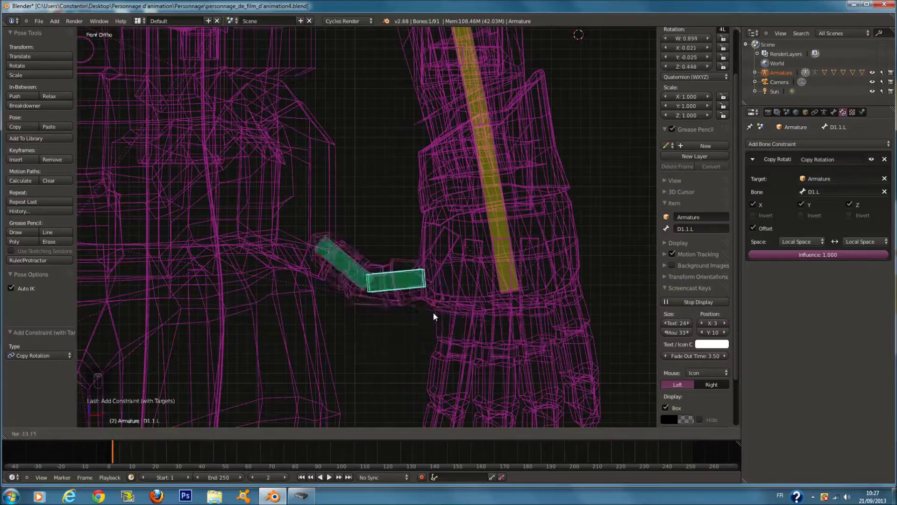
key(Escape)
right_click(445, 253)
key(r)
right_click(456, 249)
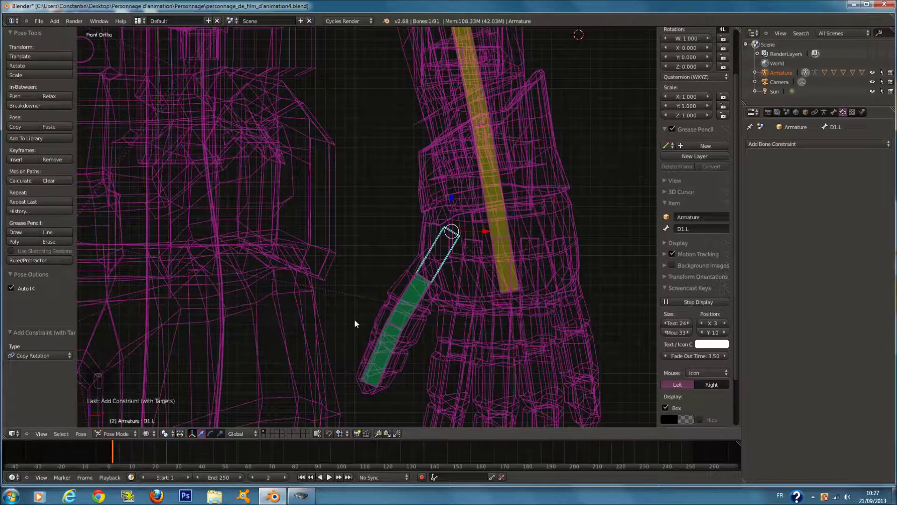
Reselect the middle thumb bone D1.1.L and try rotating it inward
right_click(414, 302)
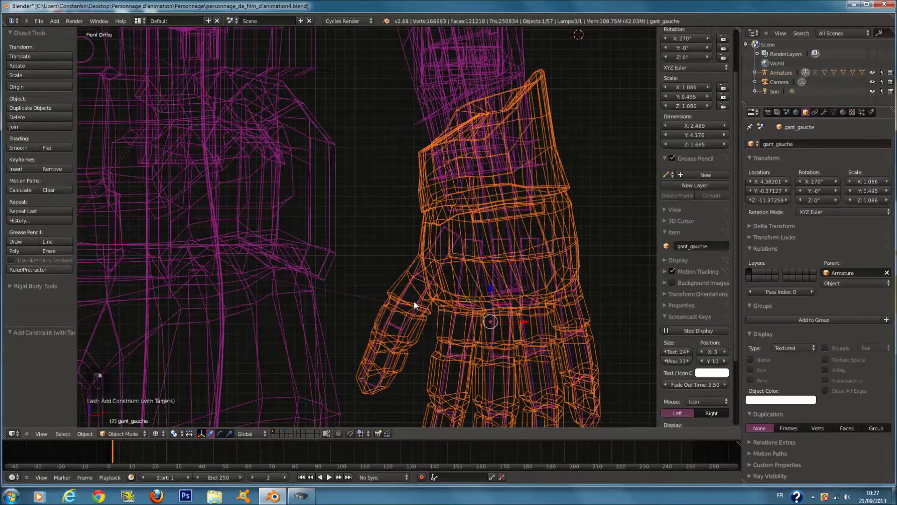
right_click(426, 296)
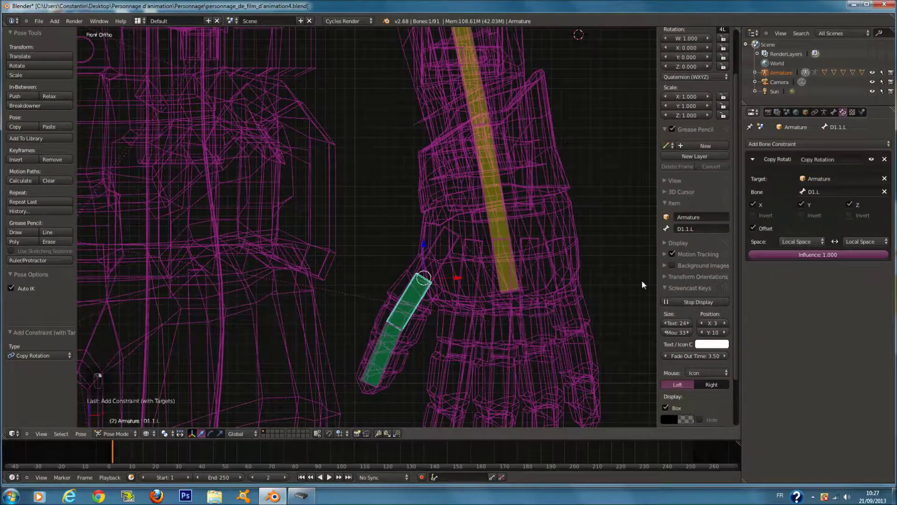
key(r)
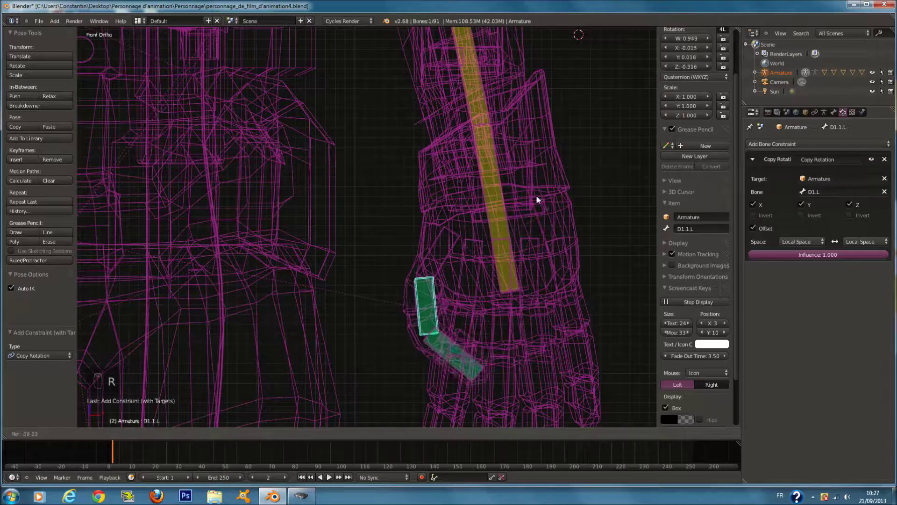
right_click(510, 282)
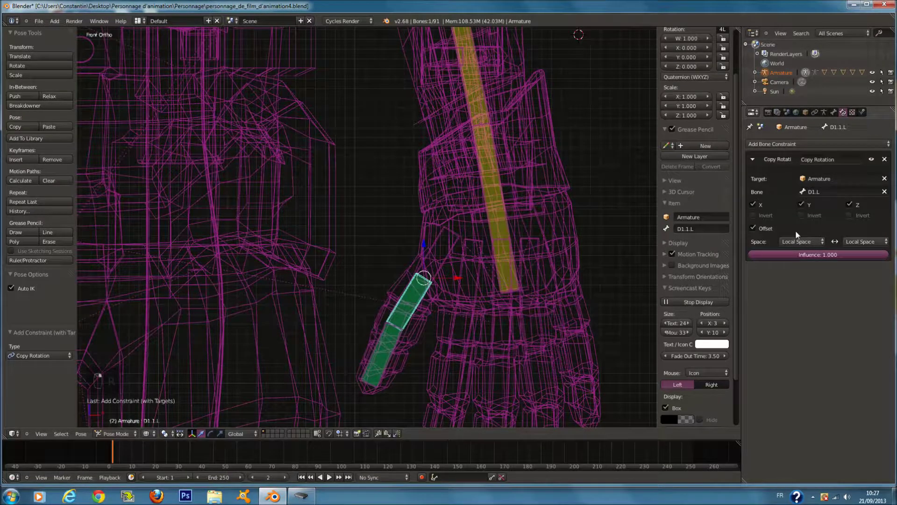
Try World Space for both the target and owner space of D1.1.L's Copy Rotation constraint
click(809, 241)
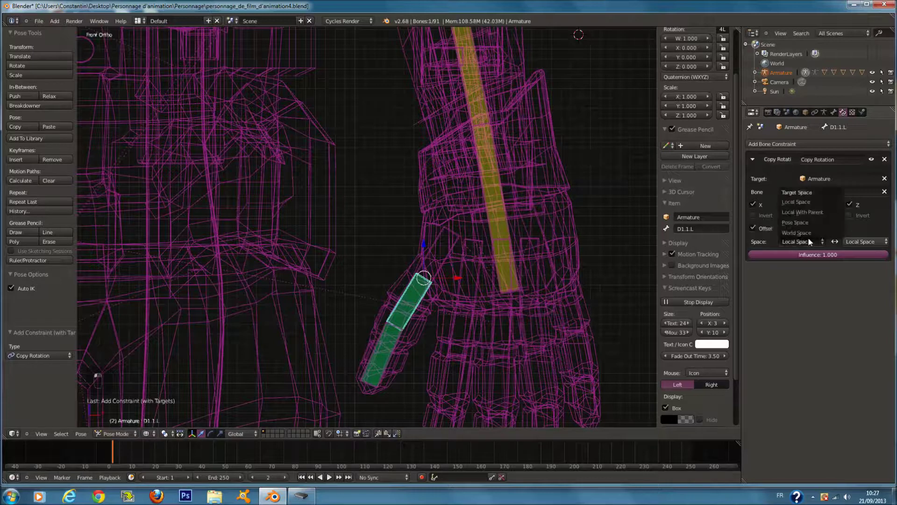
click(812, 232)
click(863, 241)
click(865, 232)
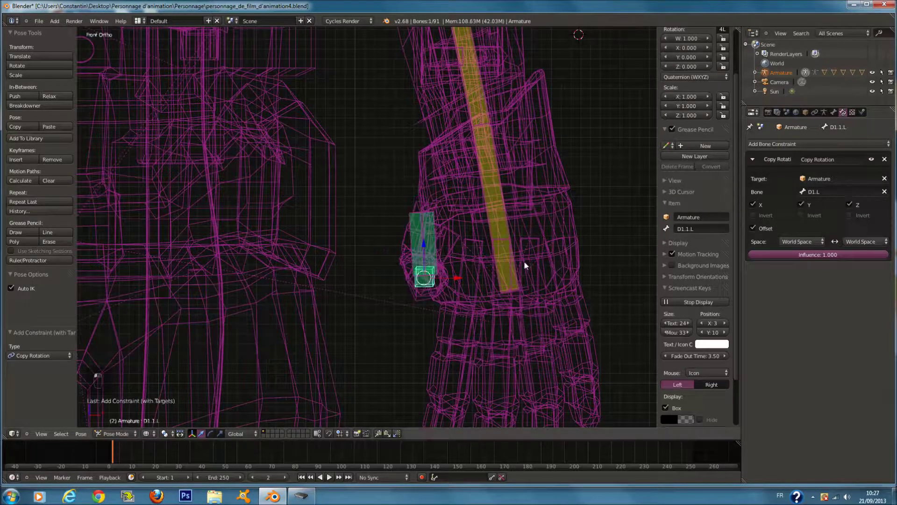
Set D1.1.L's Copy Rotation target and owner space back to Local Space
click(804, 240)
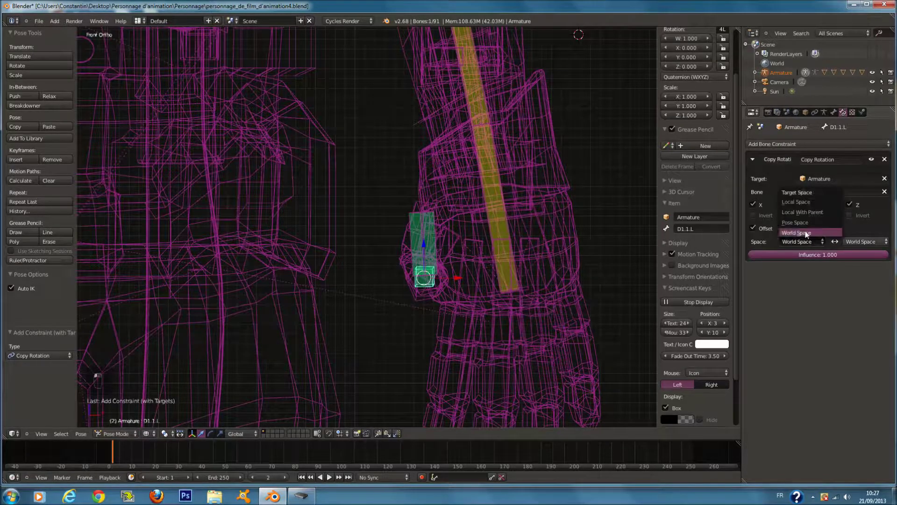
click(815, 202)
click(856, 240)
click(852, 203)
Test the thumb's bending by trying to rotate D1.1.L
shift+scroll(486, 259, down, 5)
scroll(485, 250, up, 3)
key(r)
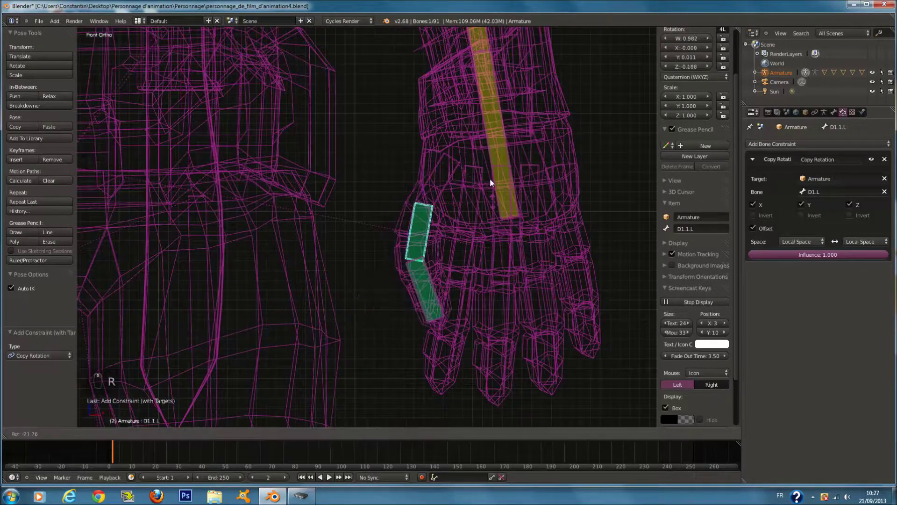
click(480, 201)
Add a Copy Rotation constraint to index finger bone D2.2.L targeting D2.1.L, with Offset enabled and both spaces set to Local Space
right_click(469, 251)
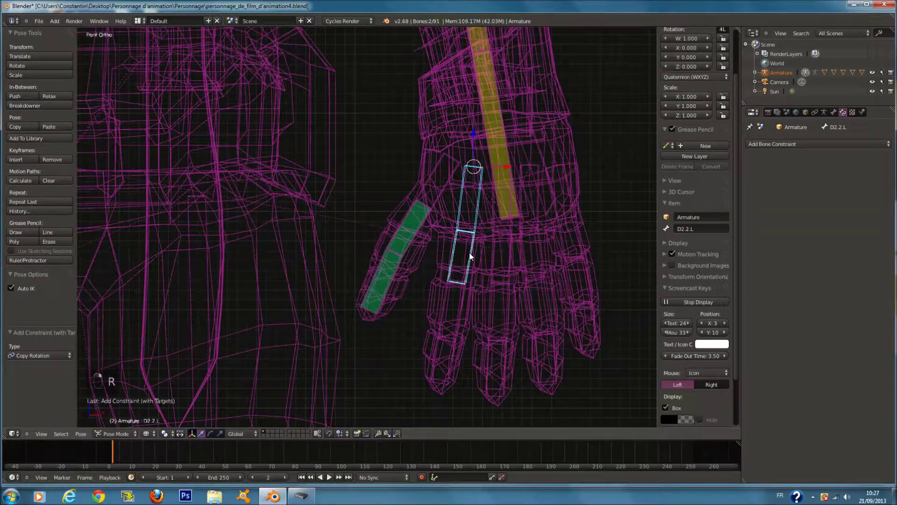
key(ctrl+shift+c)
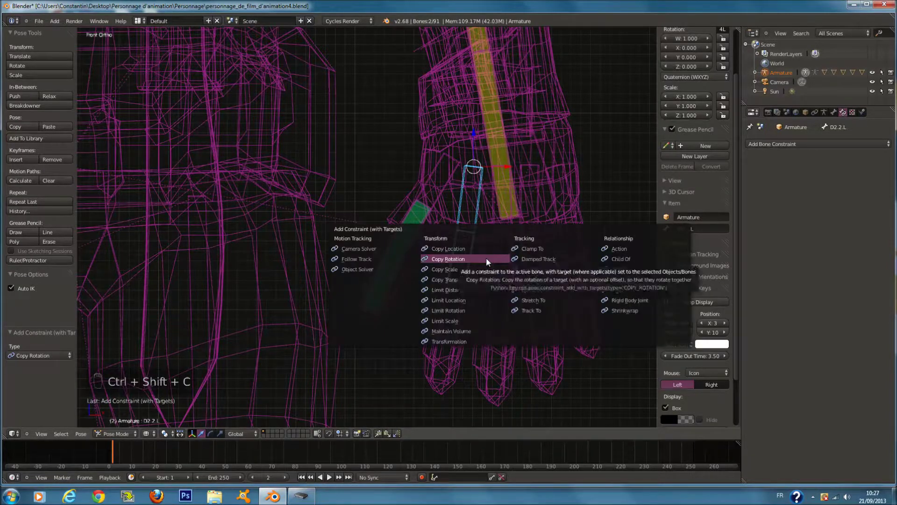
click(486, 258)
click(753, 228)
click(790, 239)
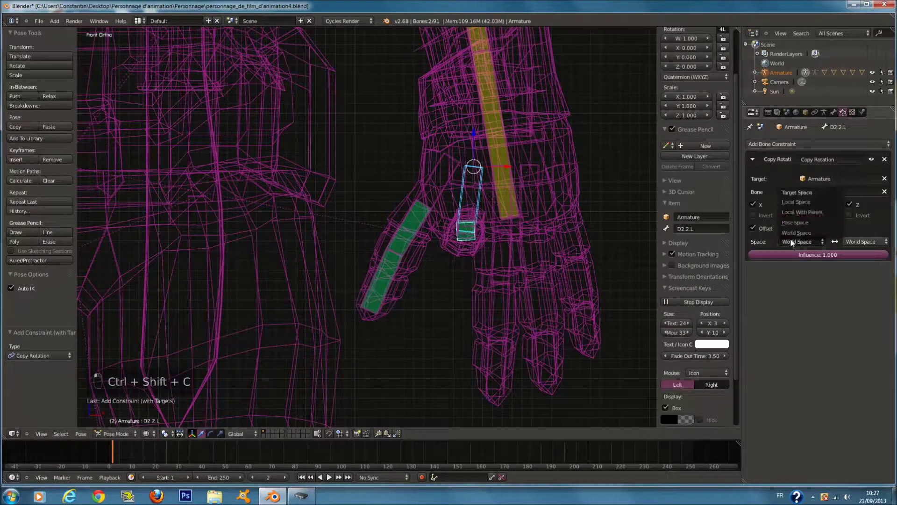
click(795, 202)
click(864, 238)
click(863, 204)
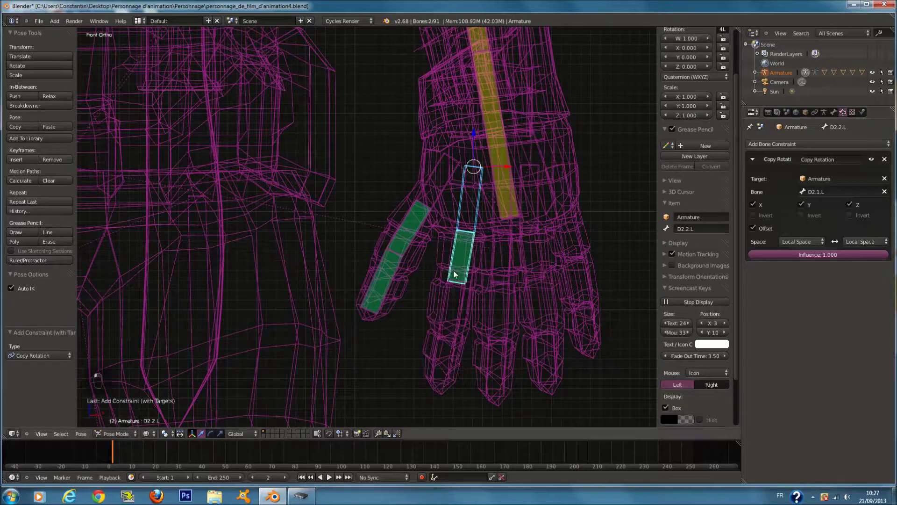
Add a Copy Rotation constraint to index finger bone D2.3.L targeting D2.2.L, with Offset enabled and both spaces set to Local Space
key(r)
right_click(541, 237)
right_click(471, 256)
shift+right_click(461, 312)
key(ctrl+shift+c)
click(462, 312)
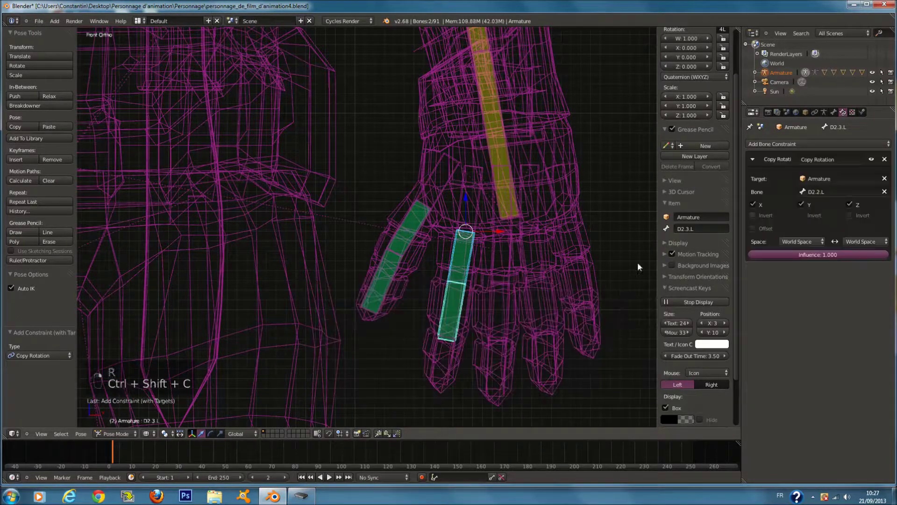
click(800, 240)
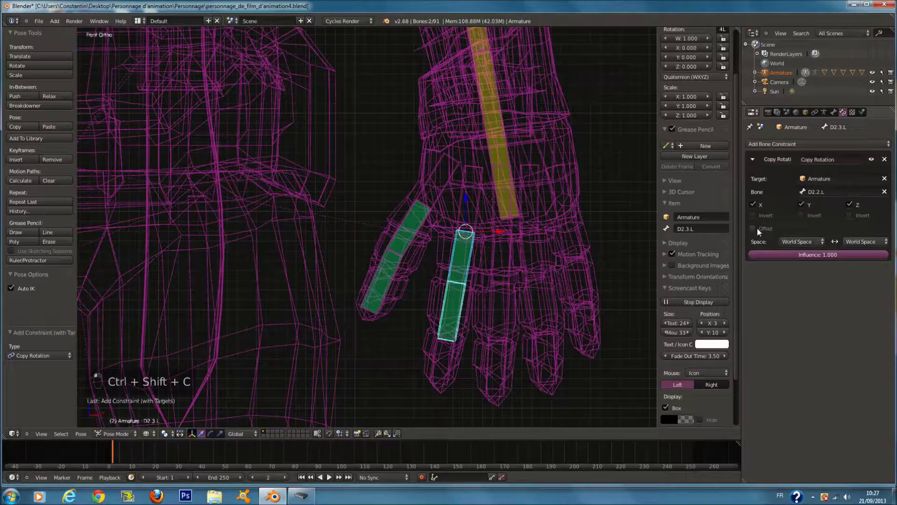
click(757, 228)
click(797, 241)
click(800, 202)
click(856, 240)
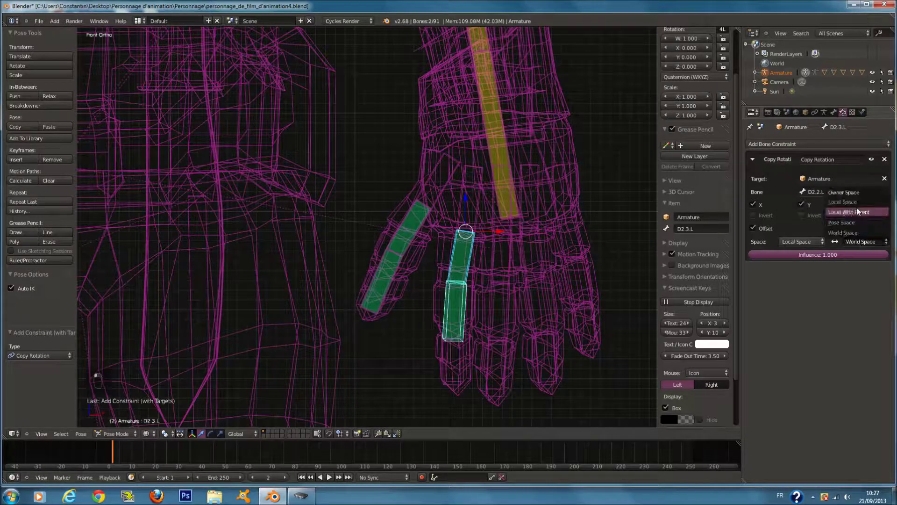
click(856, 203)
Add a Copy Rotation constraint to index fingertip bone D2.4.L targeting D2.3.L, with Offset enabled and both spaces set to Local Space
shift+right_click(453, 351)
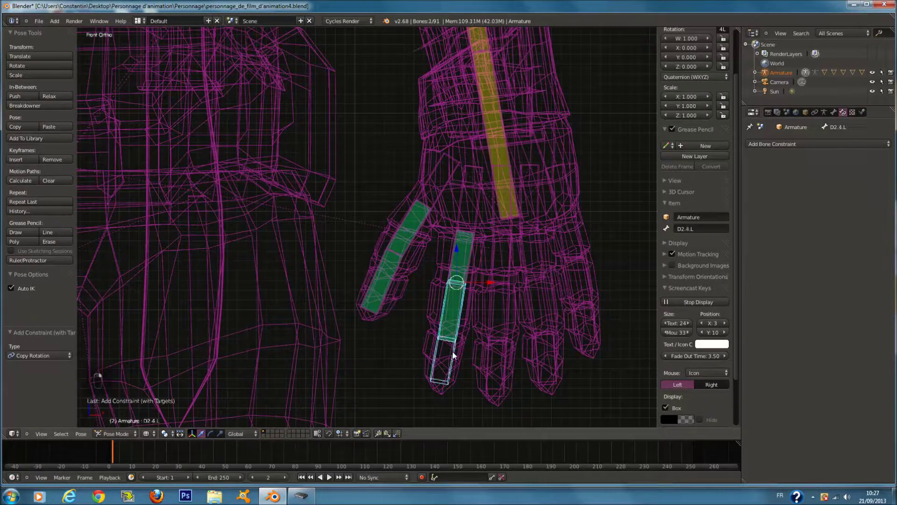
key(ctrl+shift+c)
click(453, 353)
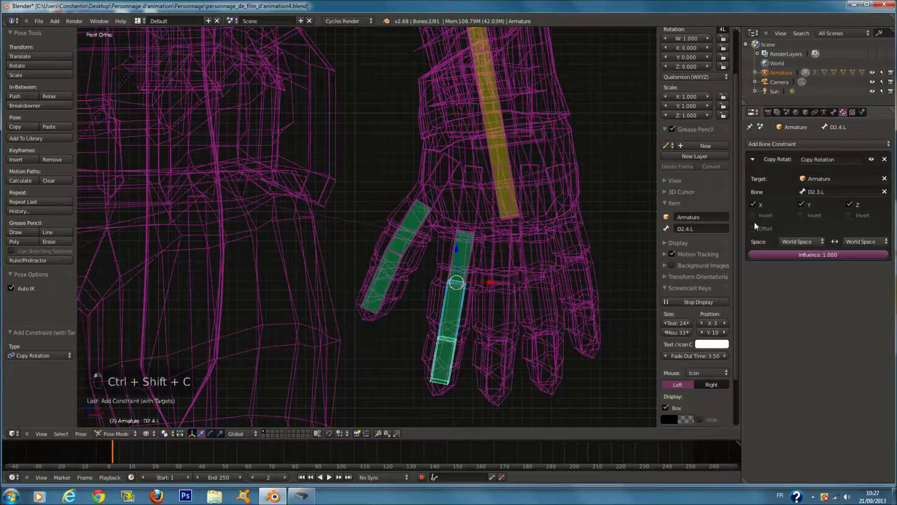
click(753, 228)
click(801, 241)
click(801, 202)
click(862, 241)
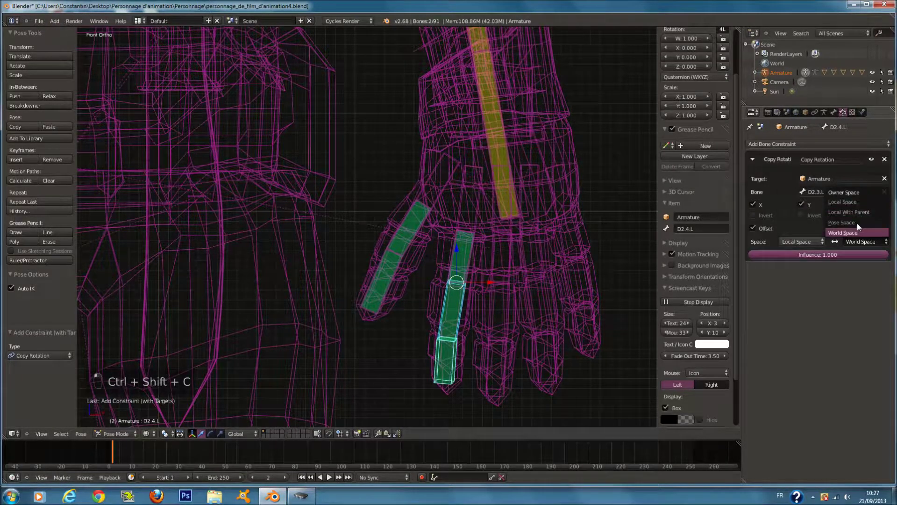
click(855, 202)
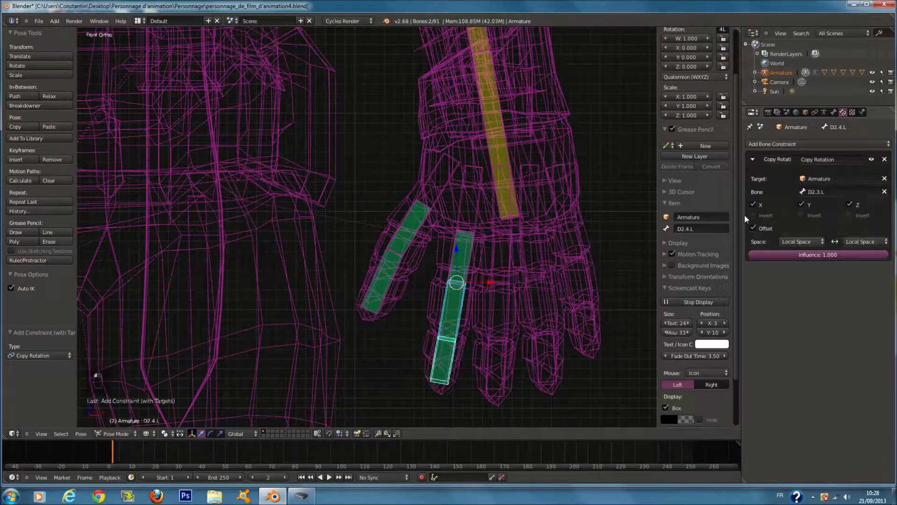
Try a Copy Rotation constraint on middle finger bone D3.3.L targeting D3.2.L, with Offset enabled and both spaces set to Local Space
right_click(507, 271)
key(ctrl+shift+c)
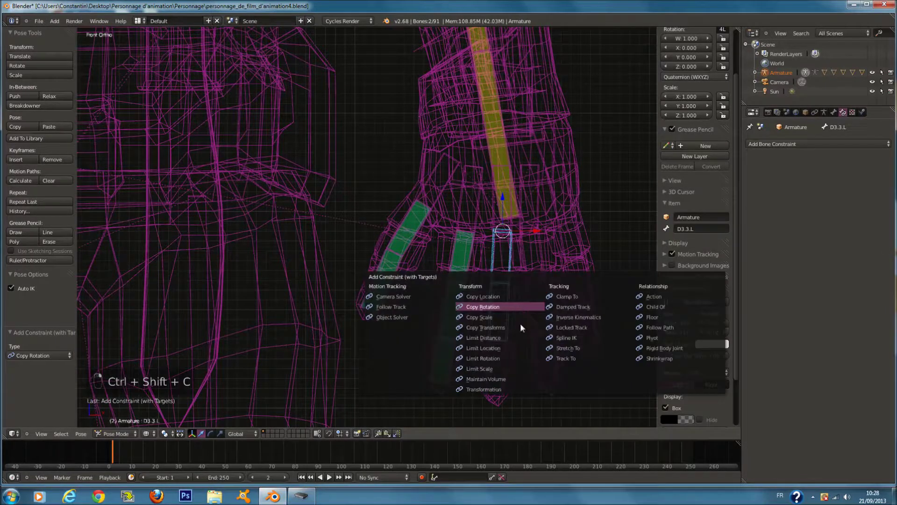
click(518, 307)
click(754, 229)
click(801, 241)
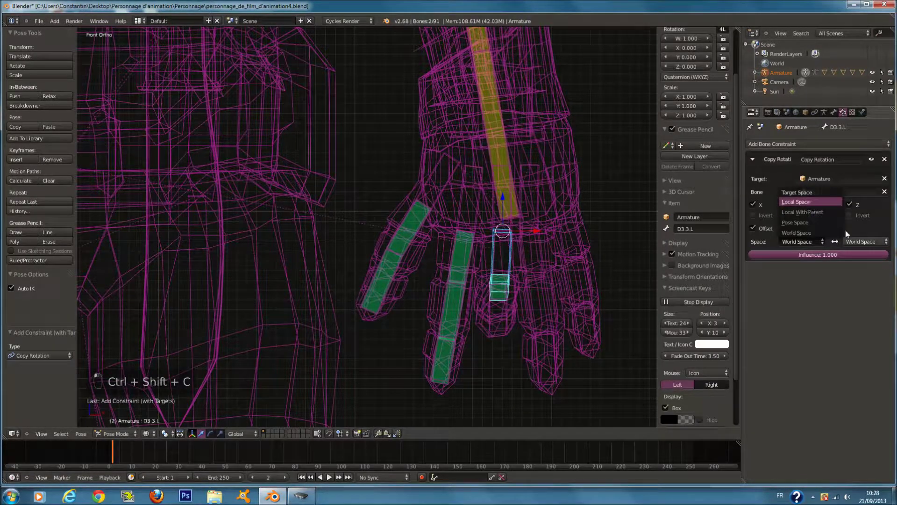
click(809, 202)
click(865, 241)
click(861, 206)
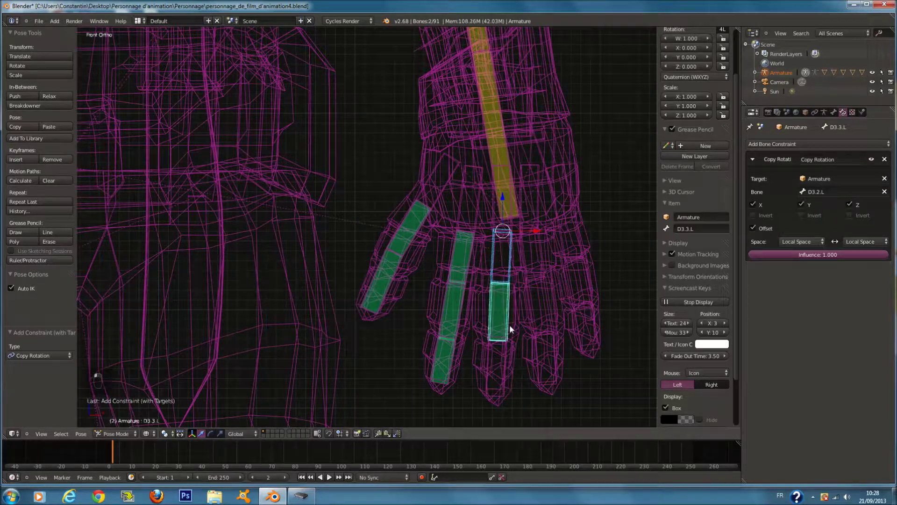
Try a Copy Rotation constraint on middle fingertip bone D3.4.L targeting D3.3.L, with Offset enabled and both spaces set to Local Space
right_click(505, 361)
key(ctrl+shift+c)
click(504, 357)
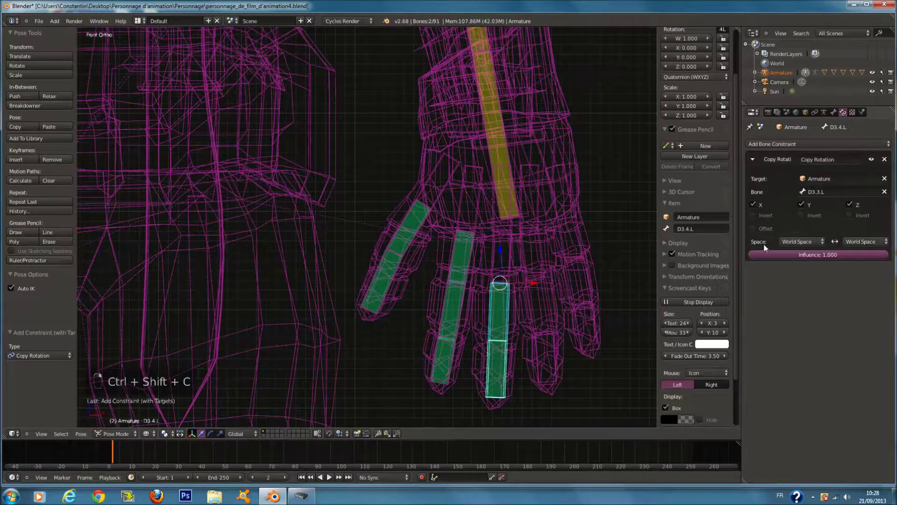
click(754, 228)
click(798, 242)
click(806, 201)
click(845, 242)
click(857, 203)
key(ctrl+Tab)
right_click(549, 257)
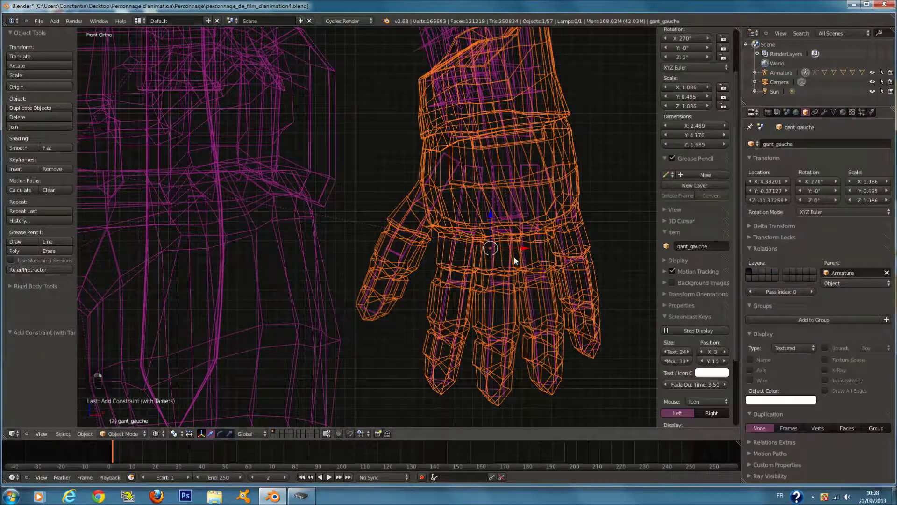
right_click(511, 237)
key(ctrl+Tab)
Undo the changes back to before the Copy Rotation constraints were added to middle finger bones D3.3.L and D3.4.L
key(ctrl+z)
key(ctrl+z)
key(ctrl+z)
key(ctrl+z)
key(ctrl+z)
key(ctrl+z)
key(ctrl+z)
key(ctrl+z)
key(ctrl+z)
key(ctrl+z)
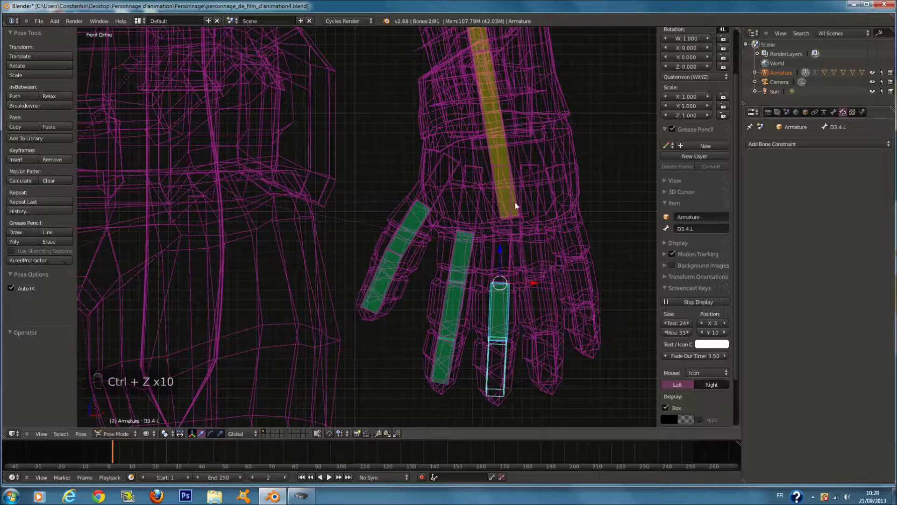
key(ctrl+z)
key(ctrl+z)
key(ctrl+z)
key(ctrl+z)
key(ctrl+z)
key(ctrl+z)
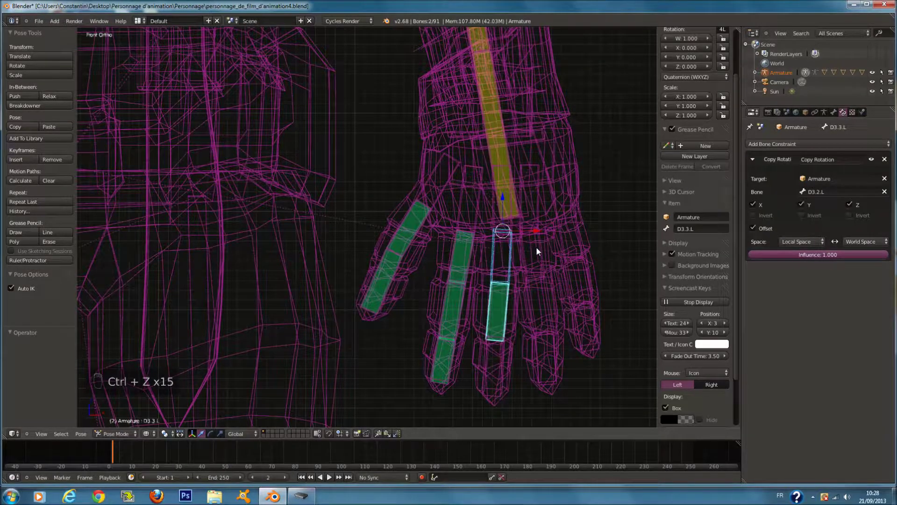
key(ctrl+z)
key(ctrl+z)
key(ctrl+z)
key(ctrl+z)
key(ctrl+z)
key(ctrl+z)
key(ctrl+z)
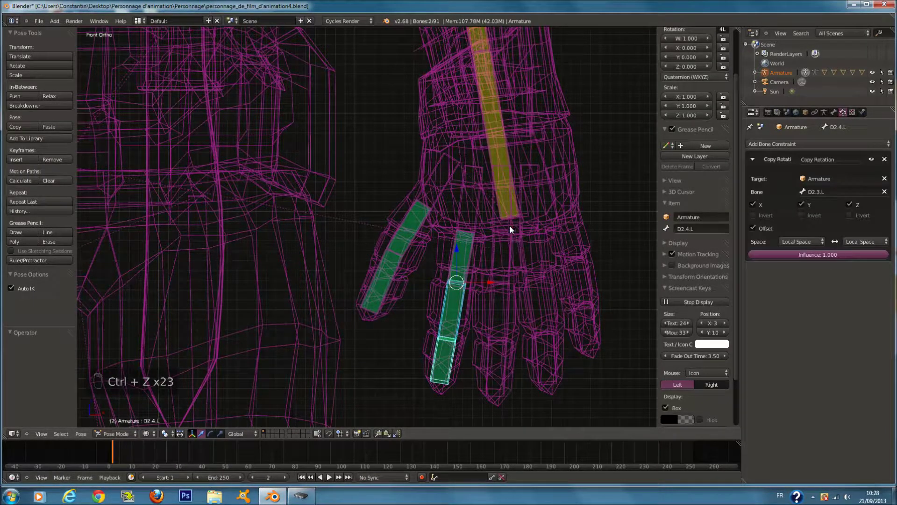
Add a Copy Rotation constraint to middle finger bone D3.2.L targeting D3.1.L, with Offset enabled and both spaces set to Local Space
shift+right_click(513, 248)
key(ctrl+shift+c)
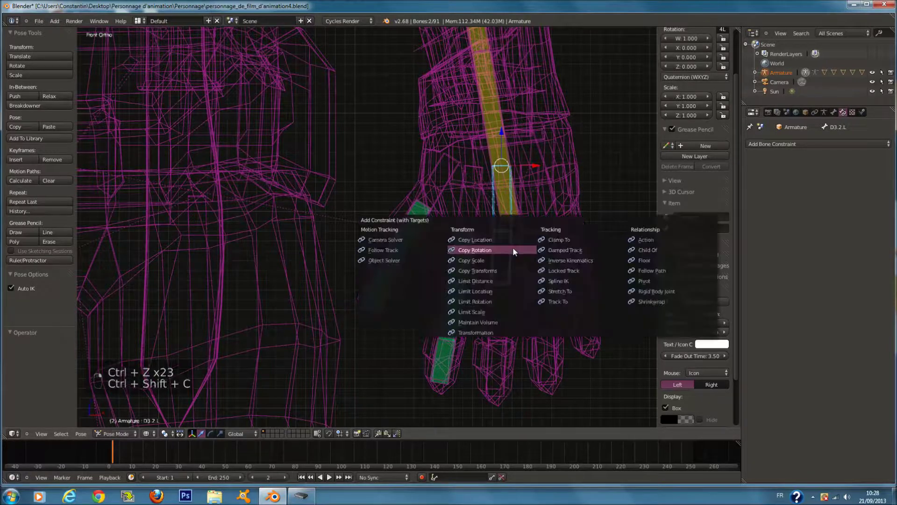
click(512, 247)
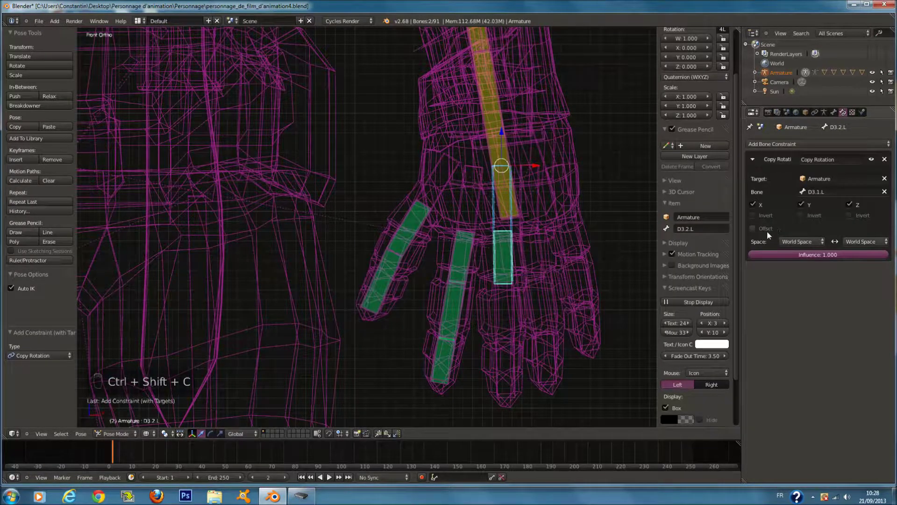
click(806, 242)
click(797, 202)
click(865, 242)
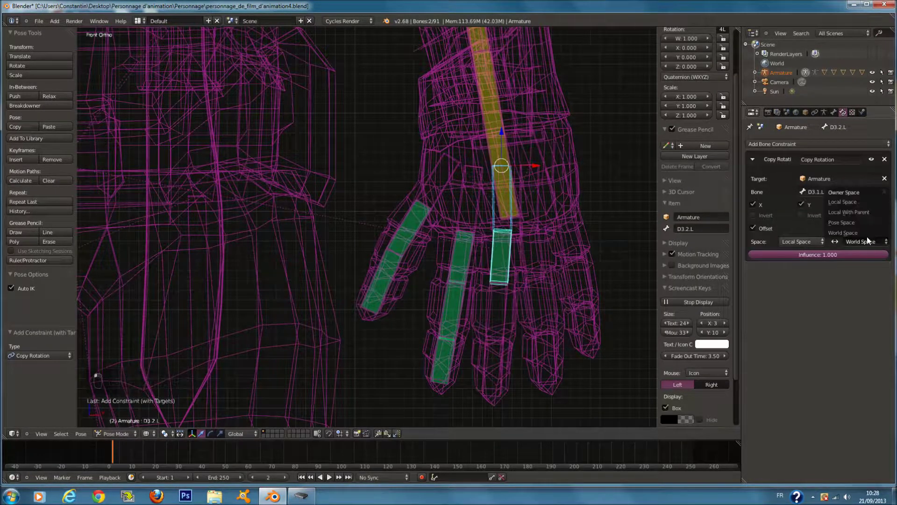
click(867, 201)
Add a Copy Rotation constraint to middle finger bone D3.3.L targeting D3.2.L, with Offset enabled and both spaces set to Local Space
right_click(514, 269)
right_click(514, 269)
right_click(507, 301)
right_click(502, 267)
right_click(506, 293)
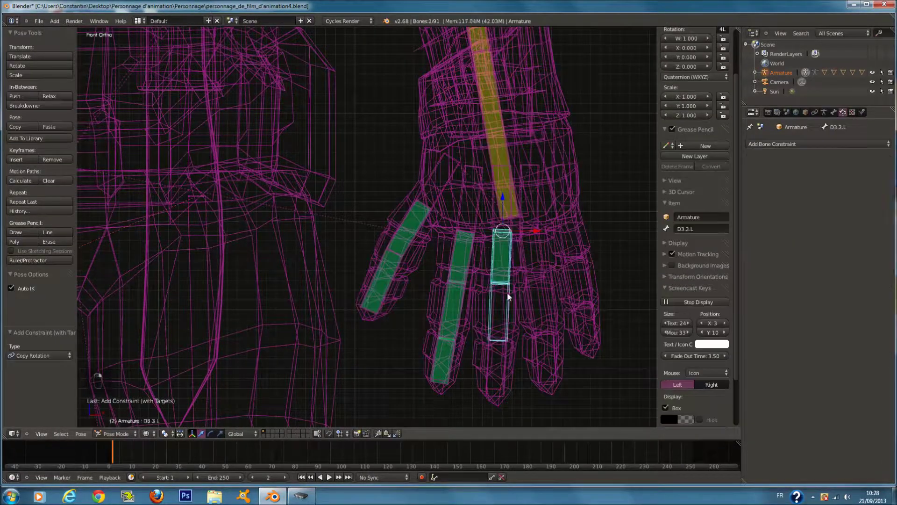
key(ctrl+shift+c)
click(509, 297)
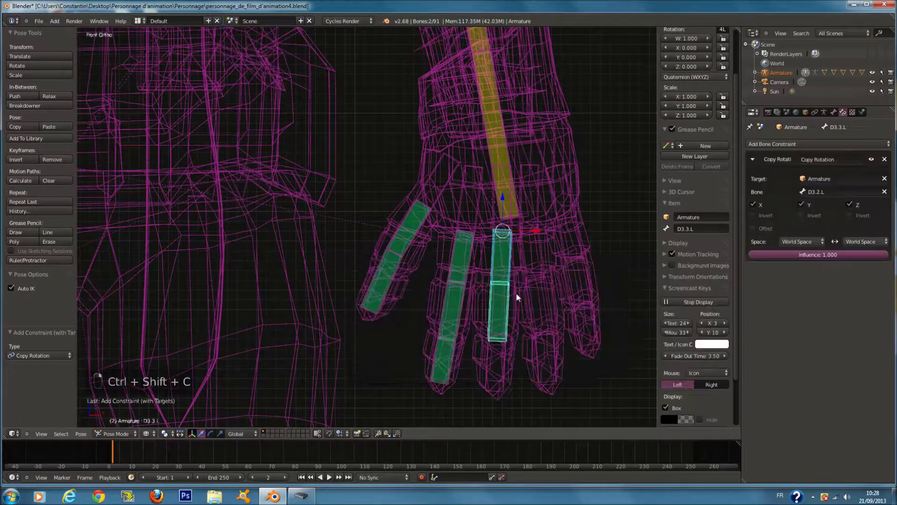
click(753, 229)
click(801, 241)
click(834, 201)
click(861, 240)
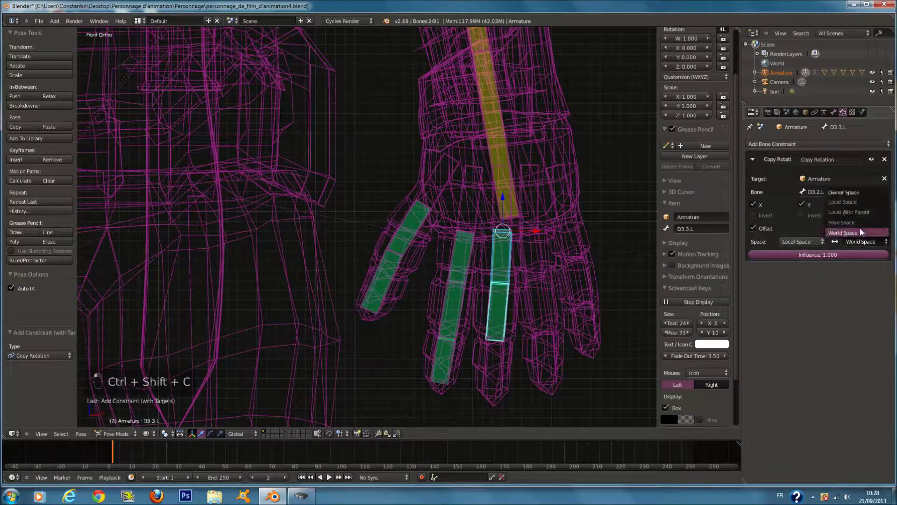
click(856, 202)
Add a Copy Rotation constraint to middle fingertip bone D3.4.L targeting D3.3.L, with Offset enabled and both spaces set to Local Space
right_click(506, 310)
right_click(508, 331)
shift+right_click(503, 352)
key(ctrl+shift+c)
click(503, 352)
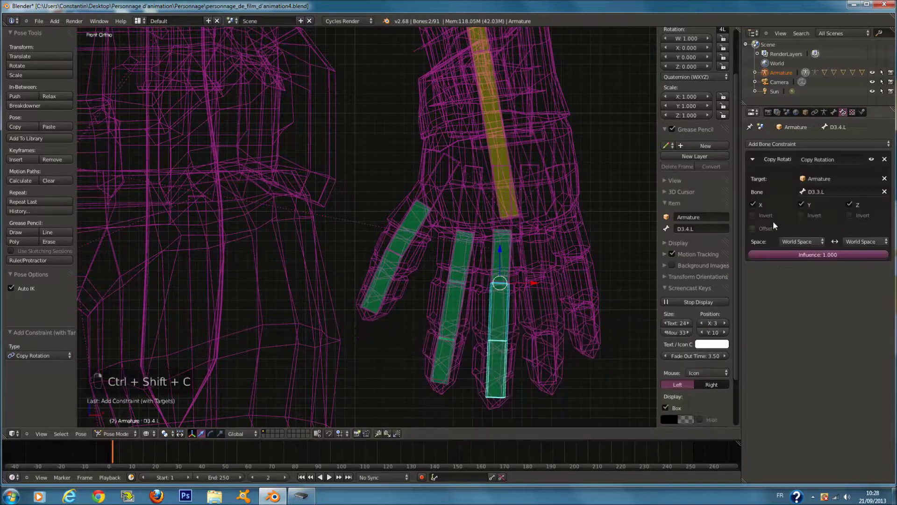
click(753, 228)
click(802, 242)
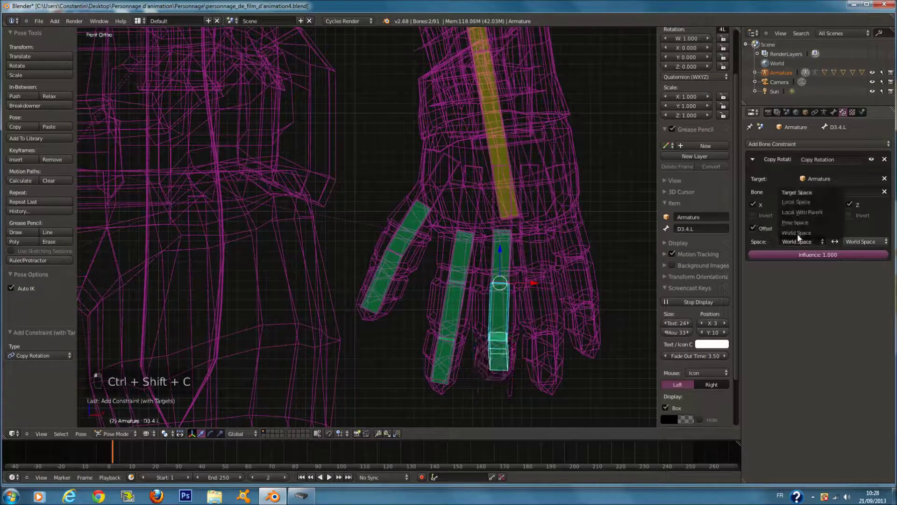
click(809, 201)
click(863, 242)
click(860, 204)
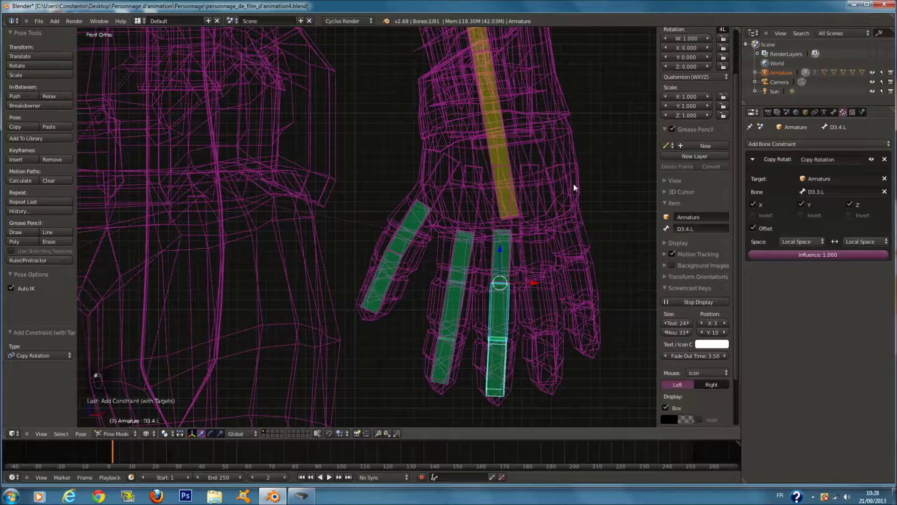
Add a Copy Rotation constraint to ring finger bone D4.2.L targeting D4.1.L, with Offset enabled and both spaces set to Local Space
right_click(539, 191)
key(ctrl+shift+c)
click(545, 250)
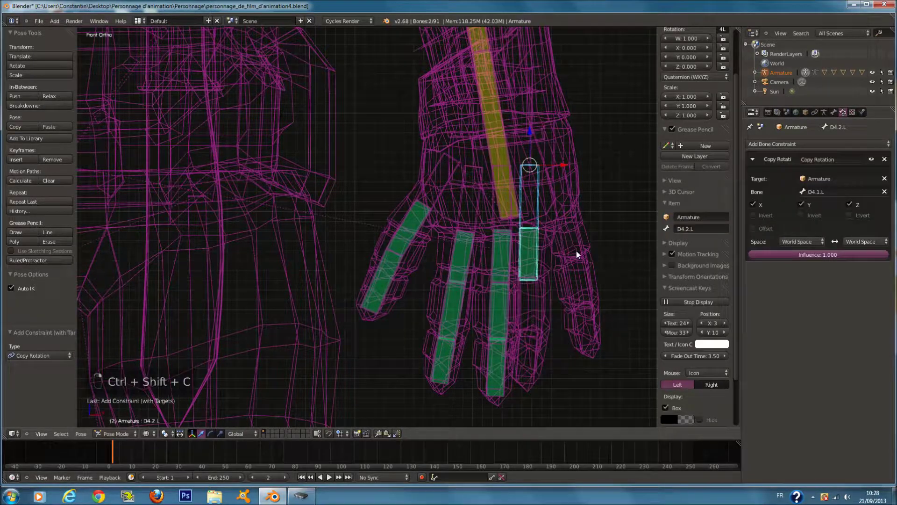
click(813, 242)
click(753, 228)
click(802, 241)
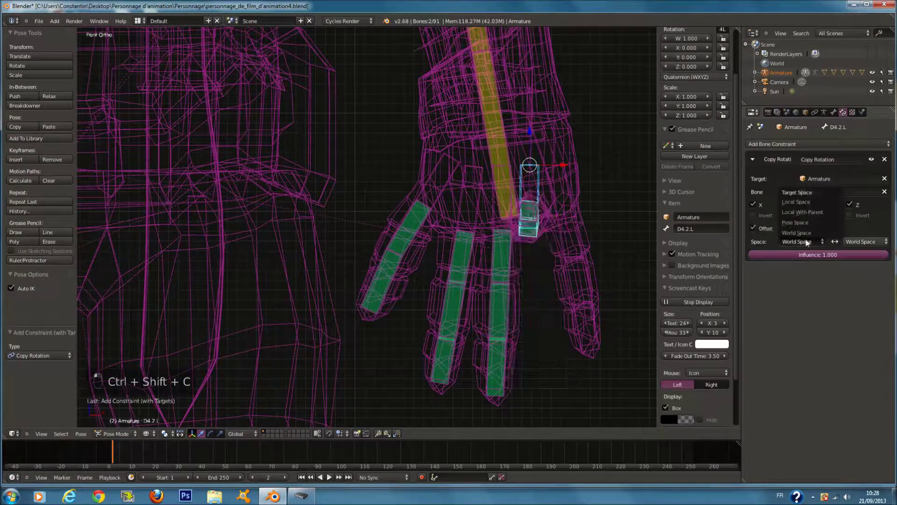
click(807, 202)
click(859, 241)
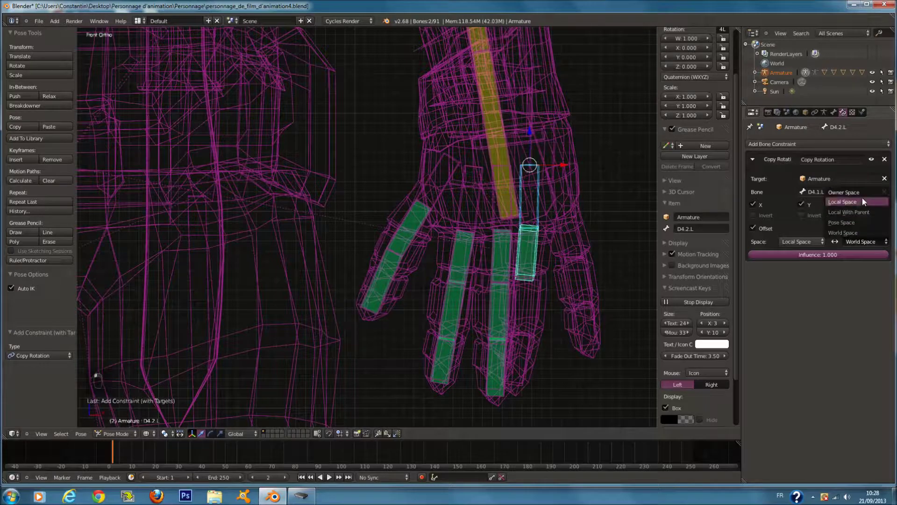
click(863, 198)
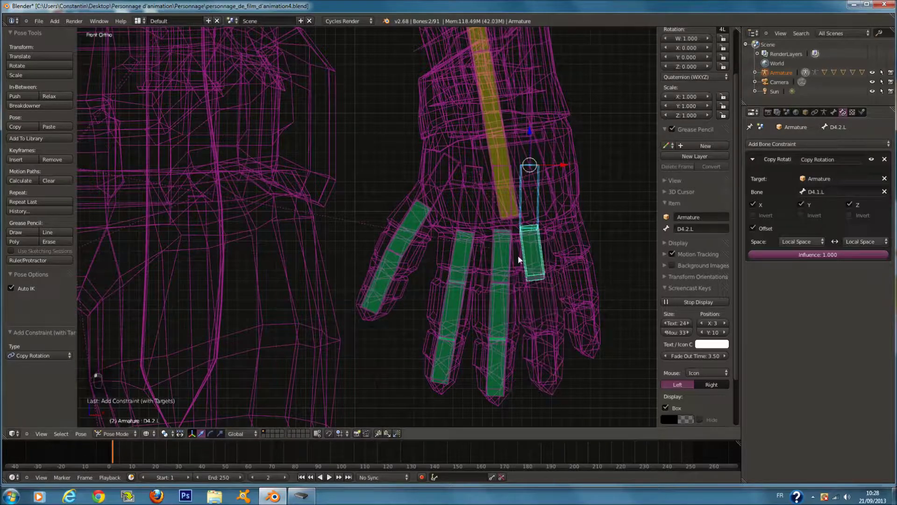
Add a Copy Rotation constraint to ring finger bone D4.3.L targeting D4.2.L, with Offset enabled and both spaces set to Local Space
right_click(551, 300)
key(ctrl+shift+c)
click(549, 299)
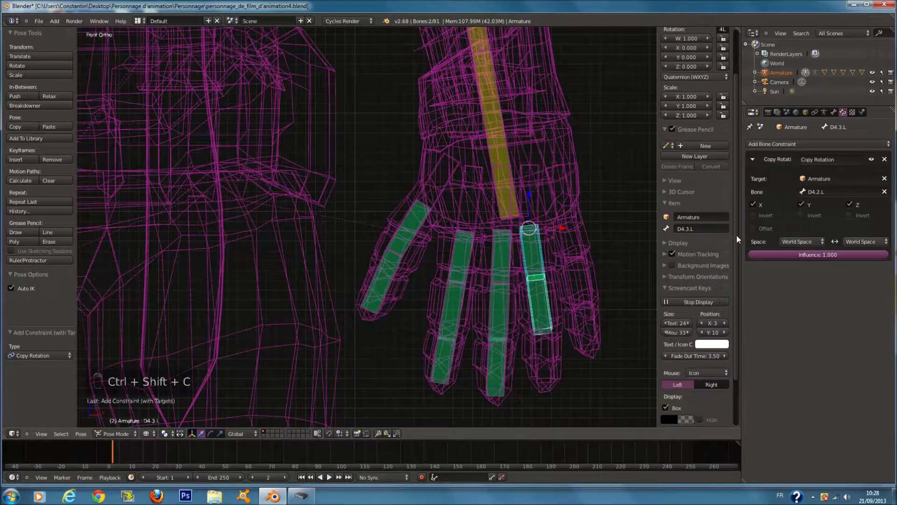
click(753, 228)
click(802, 242)
click(796, 202)
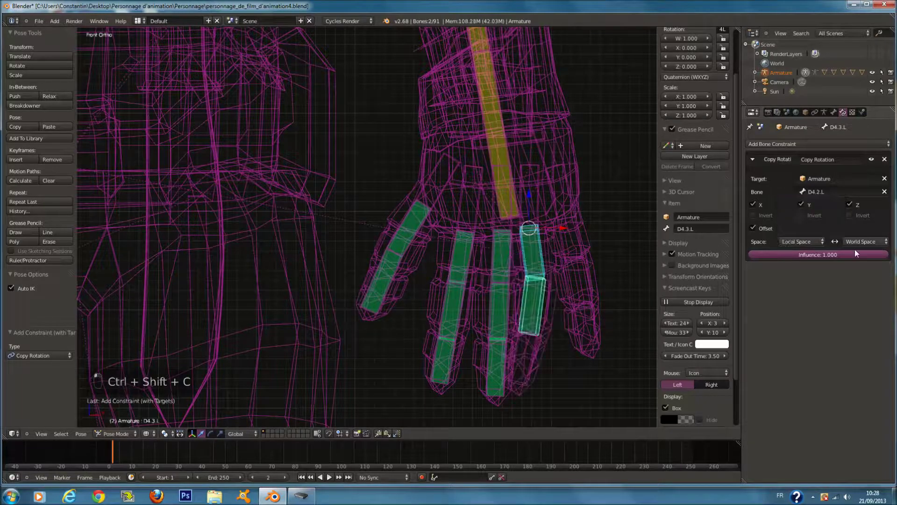
click(860, 242)
click(858, 202)
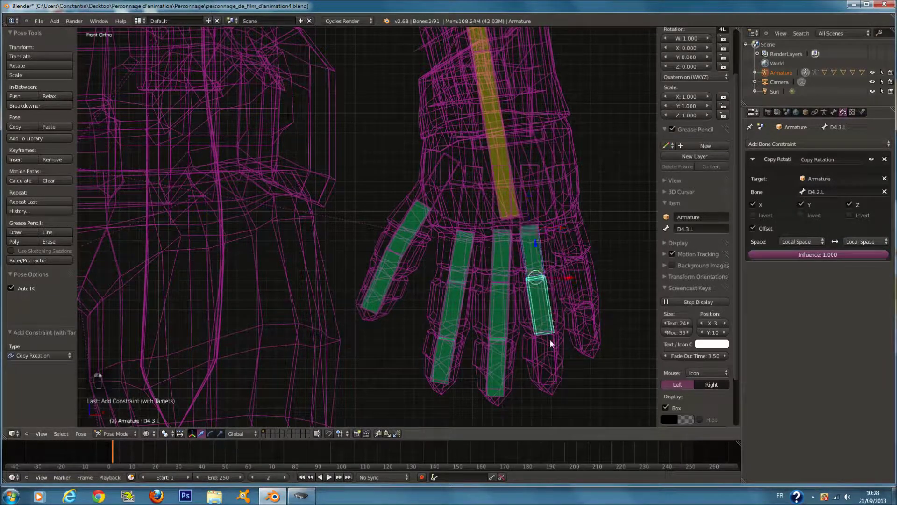
Add a Copy Rotation constraint to ring fingertip bone D4.4.L targeting D4.3.L, with Offset enabled and both spaces set to Local Space
right_click(552, 346)
shift+right_click(554, 339)
key(ctrl+shift+c)
click(553, 342)
click(753, 228)
click(802, 241)
click(809, 201)
click(861, 240)
click(864, 203)
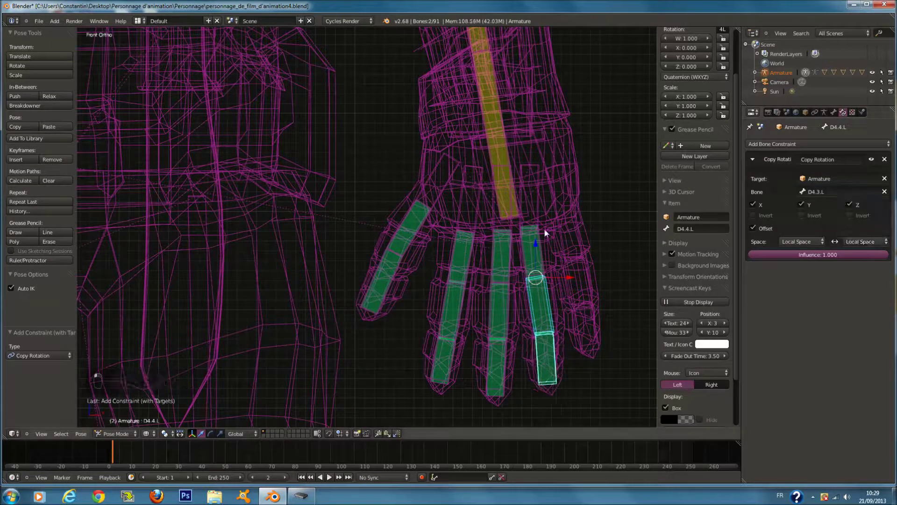
Add a Copy Rotation constraint to little finger bone D5.2.L targeting D5.1.L, with Offset enabled and both spaces set to Local Space
right_click(563, 203)
right_click(570, 202)
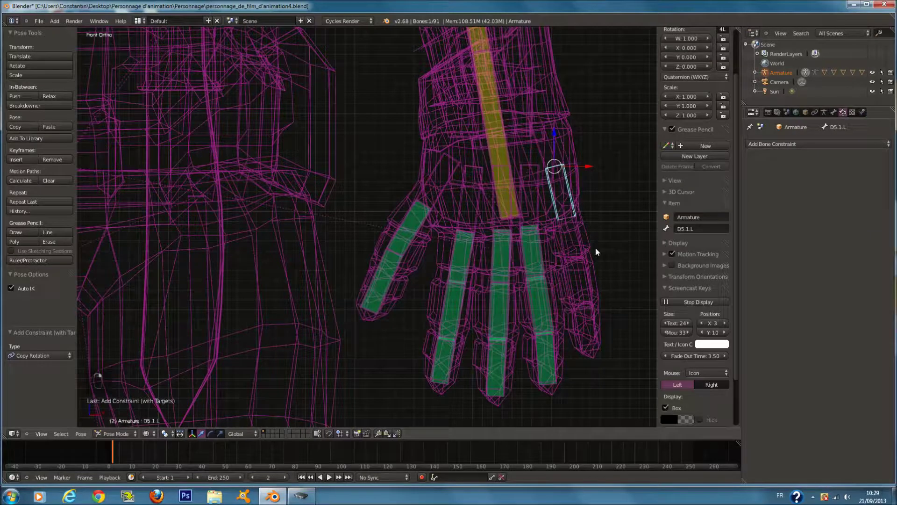
key(ctrl+shift+c)
click(559, 367)
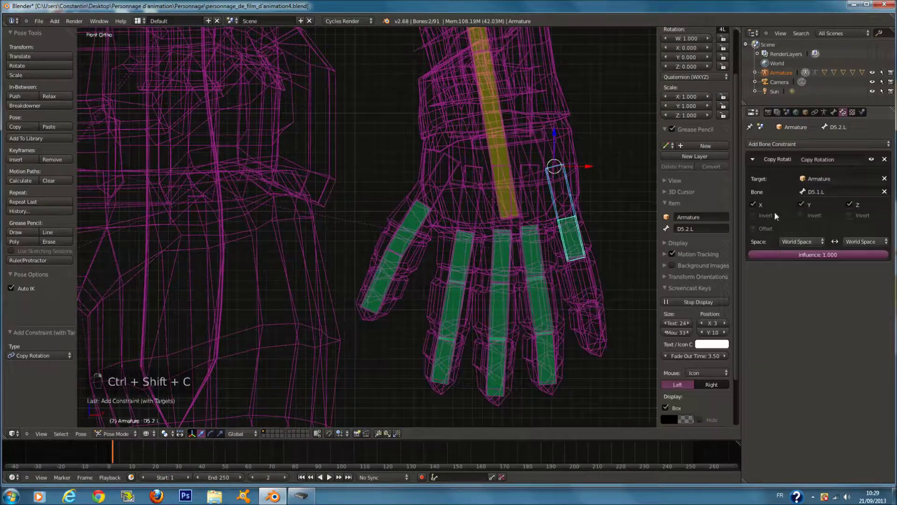
click(753, 228)
click(801, 241)
click(814, 198)
click(865, 240)
click(863, 200)
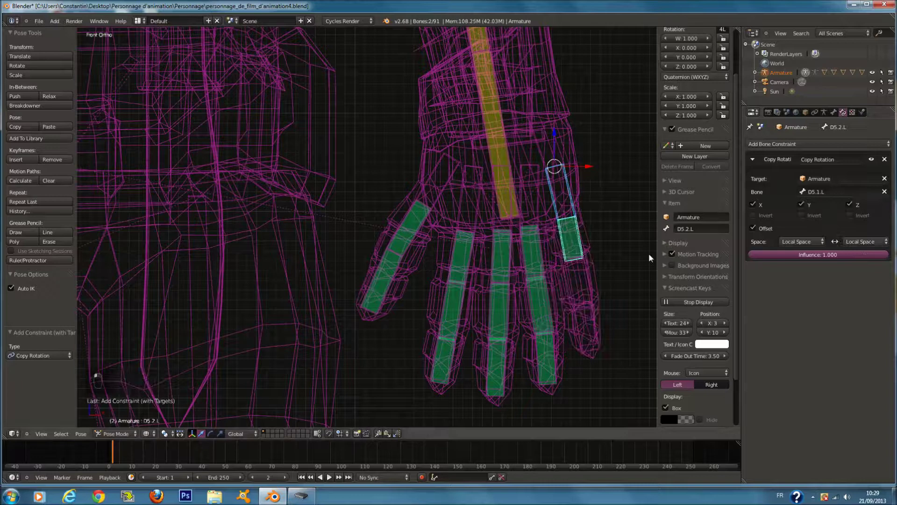
Add a Copy Rotation constraint to little finger bone D5.3.L targeting D5.2.L, with Offset enabled and both spaces set to Local Space
shift+right_click(588, 284)
key(ctrl+shift+c)
click(585, 284)
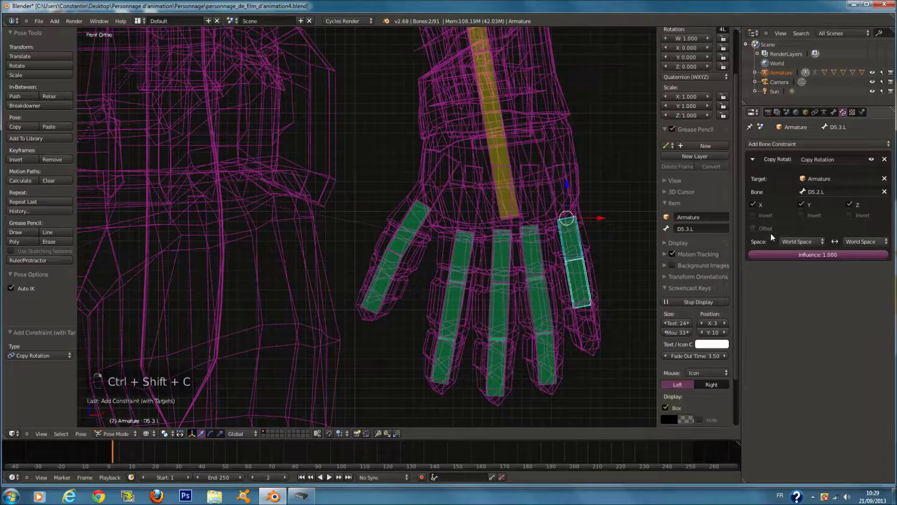
click(762, 228)
click(801, 241)
click(825, 203)
click(874, 242)
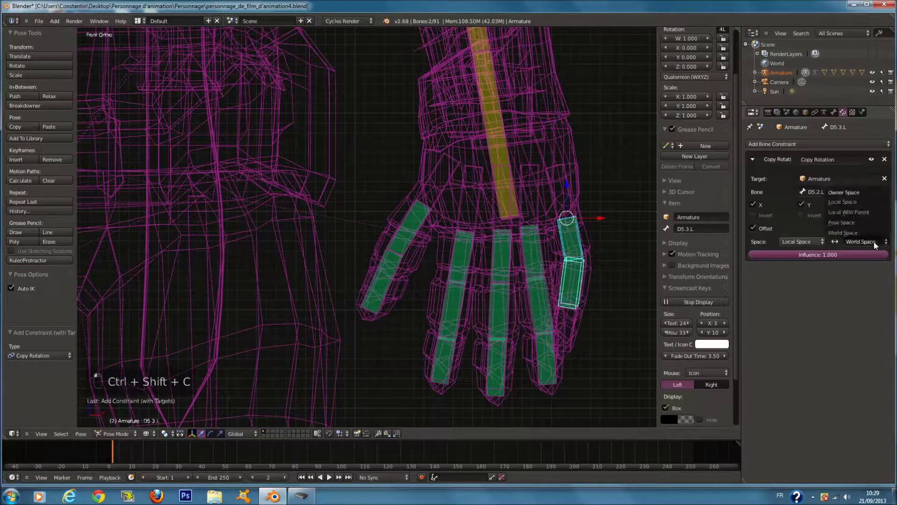
click(868, 200)
Add a Copy Rotation constraint to little fingertip bone D5.4.L targeting D5.3.L, with Offset enabled and both spaces set to Local Space
shift+right_click(592, 321)
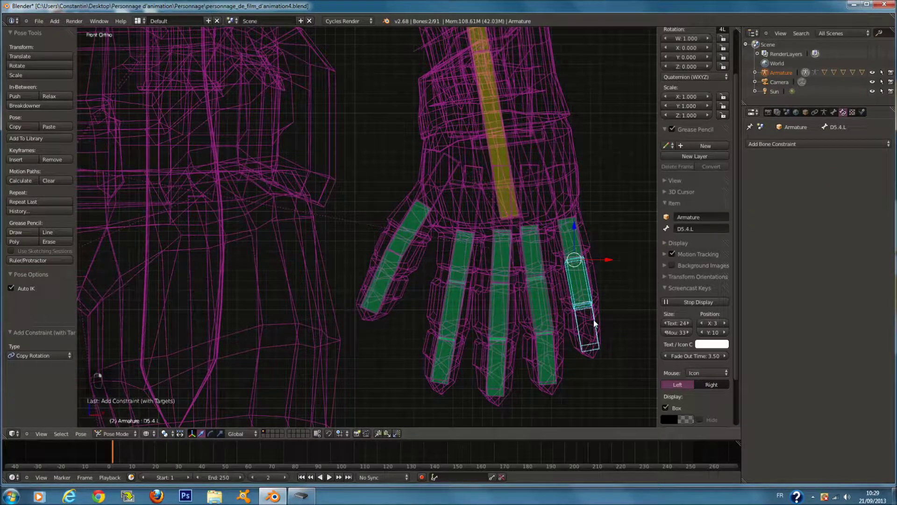
key(ctrl+shift+c)
click(593, 319)
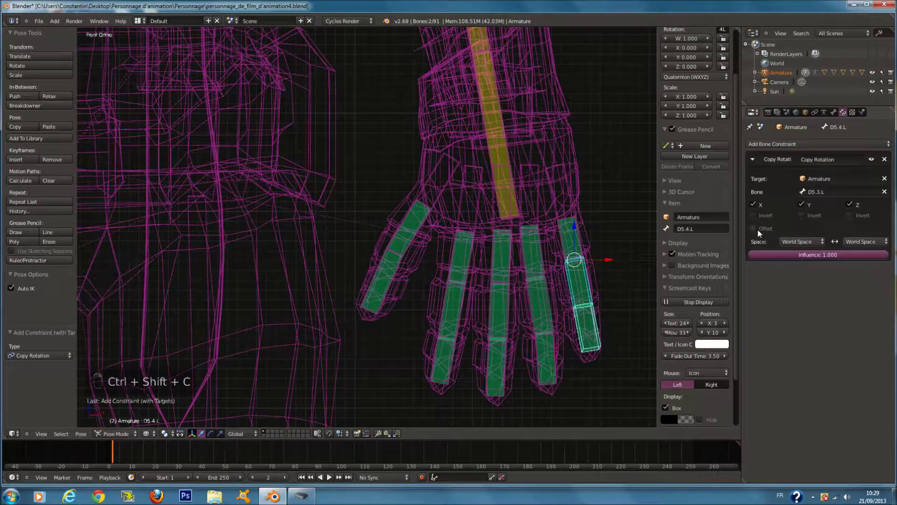
click(758, 229)
click(812, 241)
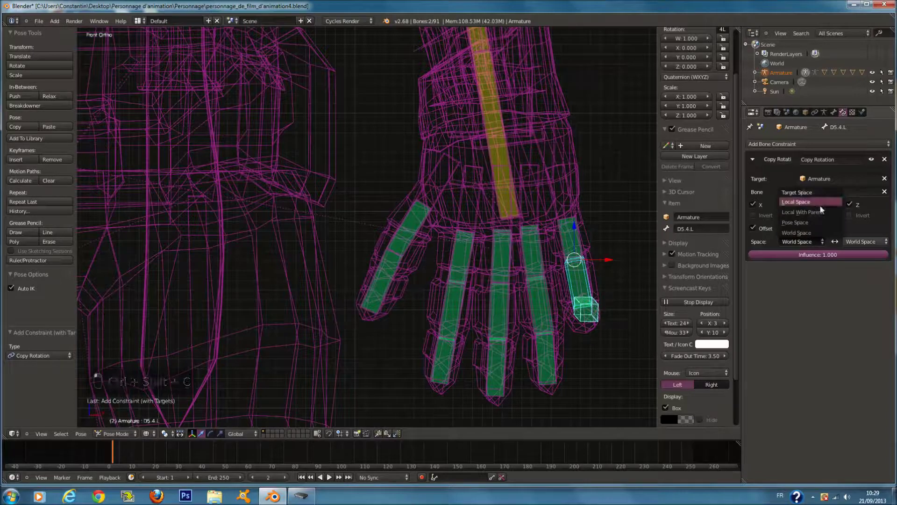
click(819, 202)
click(850, 241)
click(853, 204)
Deselect all bones and save the file over the existing version
key(ctrl+s)
scroll(518, 246, down, 8)
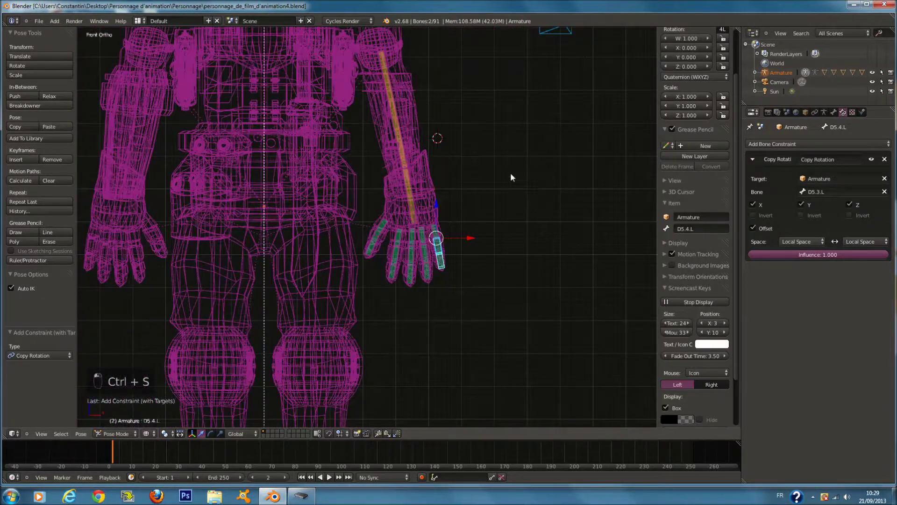
key(a)
key(a)
key(a)
key(a)
key(a)
key(ctrl+s)
click(324, 154)
scroll(370, 170, up, 3)
key(a)
key(a)
key(a)
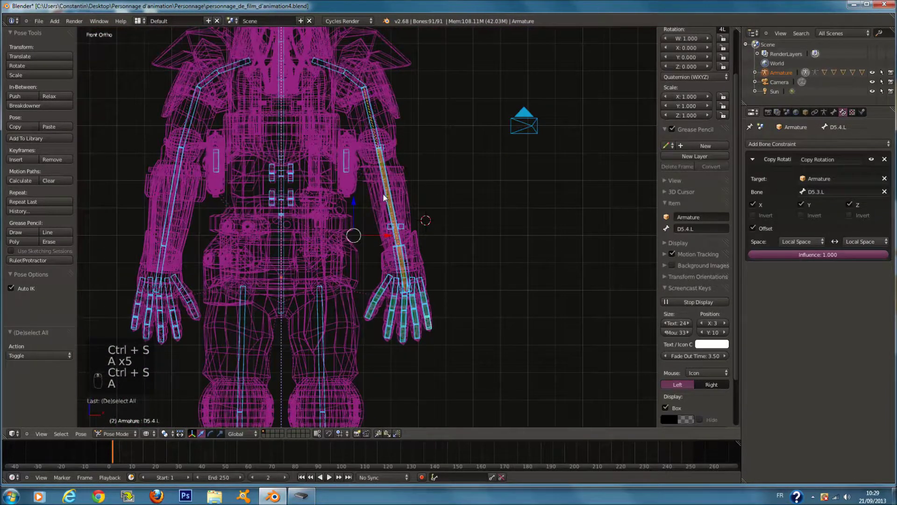
key(ctrl+s)
click(383, 200)
scroll(383, 200, down, 1)
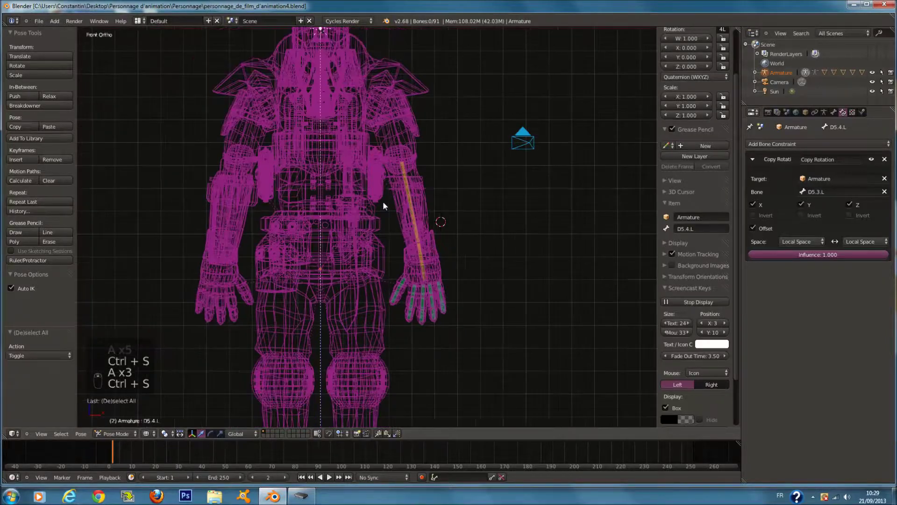
ctrl+scroll(382, 201, up, 1)
key(ctrl+s)
click(383, 201)
key(shift+c)
scroll(394, 216, up, 4)
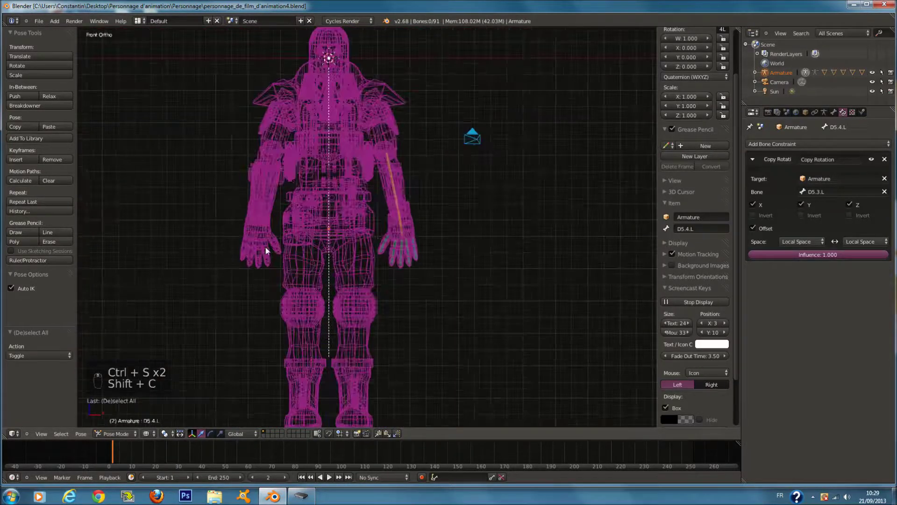
key(ctrl+s)
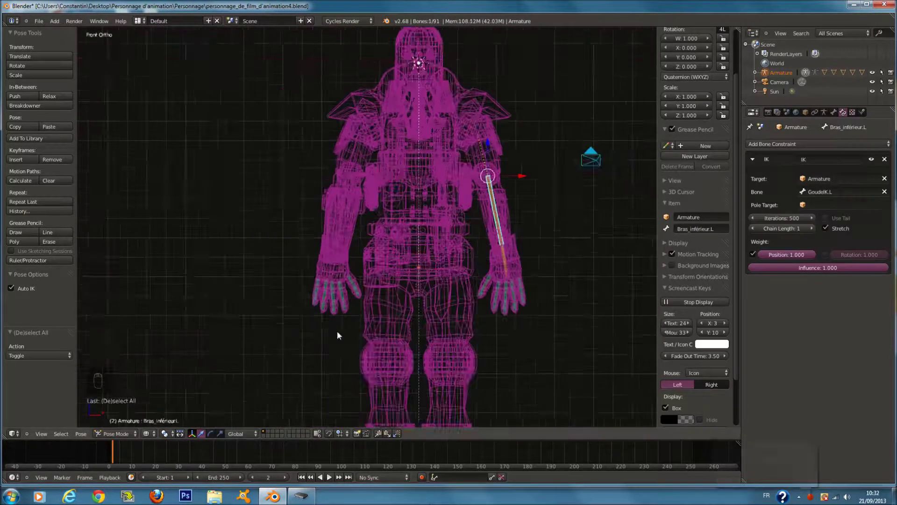
Try rotating the right thumb bone D1.1.R with the character shown in solid shading
scroll(337, 330, up, 3)
right_click(382, 304)
key(r)
right_click(430, 312)
key(z)
key(r)
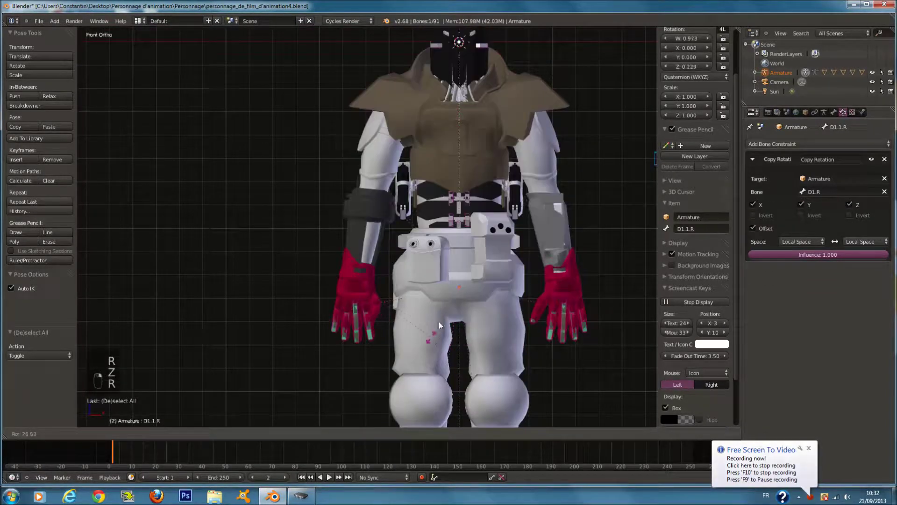
right_click(452, 281)
scroll(477, 300, up, 2)
middle_drag(478, 299, 388, 275)
scroll(422, 279, up, 2)
scroll(354, 239, down, 4)
scroll(260, 203, up, 5)
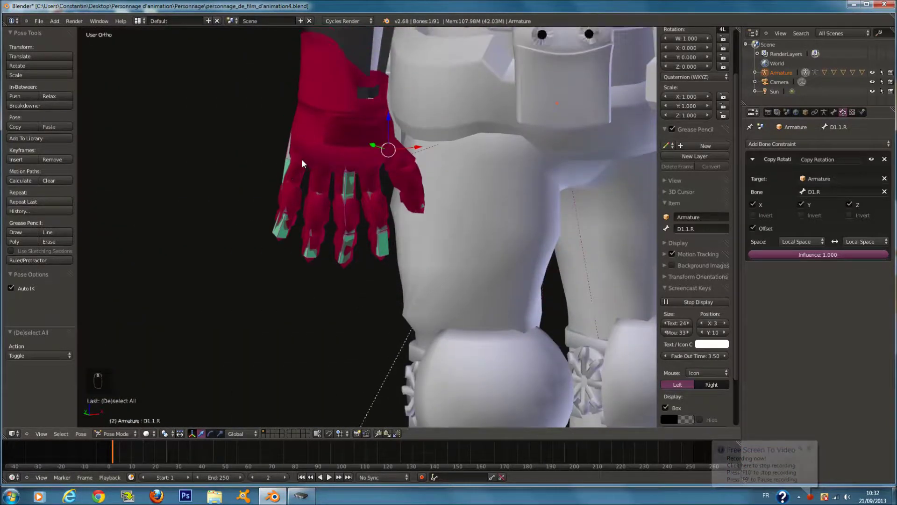
scroll(302, 159, up, 2)
key(a)
key(a)
key(a)
key(a)
key(a)
key(c)
key(c)
key(c)
drag(245, 121, 365, 141)
right_click(365, 141)
key(KP_Decimal)
key(z)
scroll(458, 199, down, 6)
scroll(337, 195, up, 4)
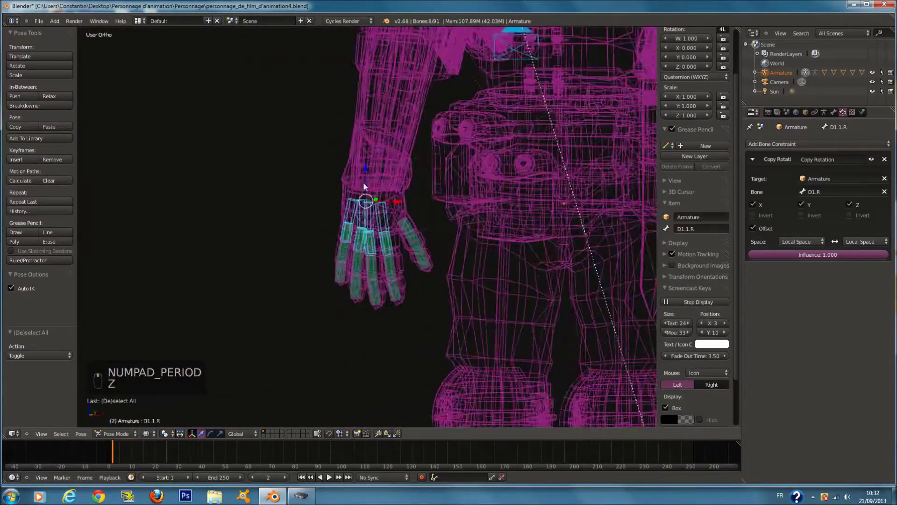
middle_drag(363, 182, 452, 184)
key(z)
key(z)
scroll(374, 215, up, 2)
key(a)
middle_drag(360, 228, 333, 239)
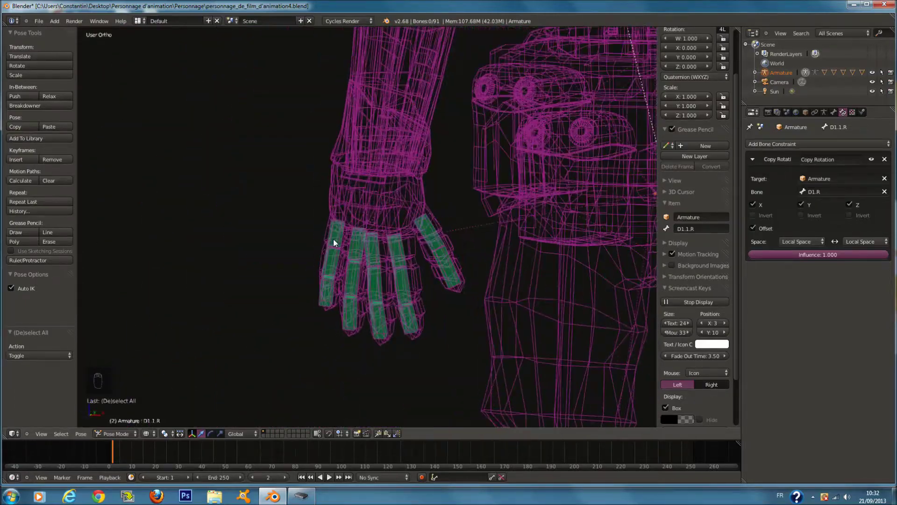
Circle-select the base bones of the right hand's fingers and rotate them about 43.5° around the global X axis
key(z)
scroll(346, 247, up, 2)
key(z)
key(a)
key(a)
key(a)
key(c)
key(c)
key(c)
drag(354, 253, 427, 255)
key(z)
scroll(500, 247, up, 3)
key(r)
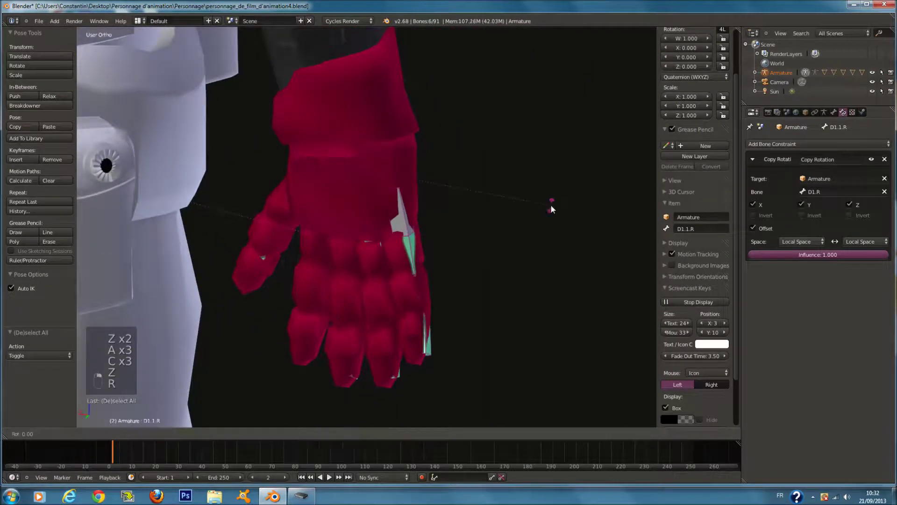
key(r)
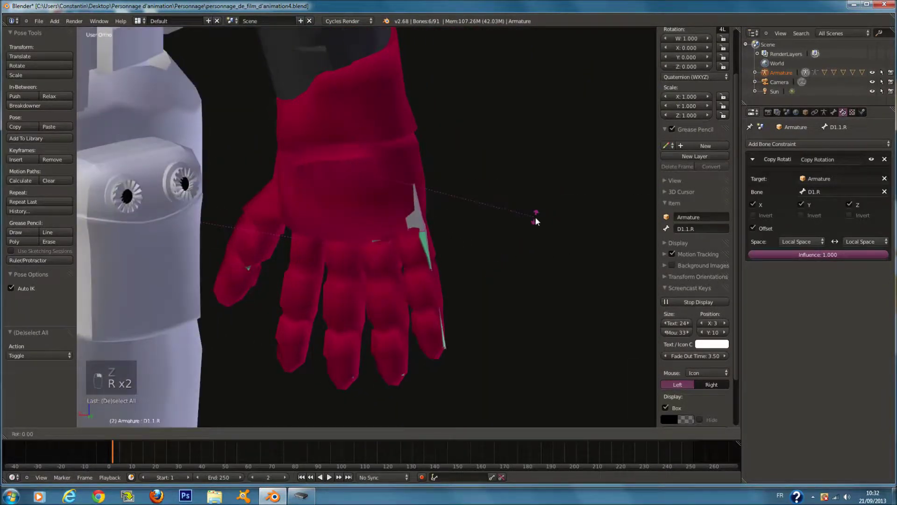
key(x)
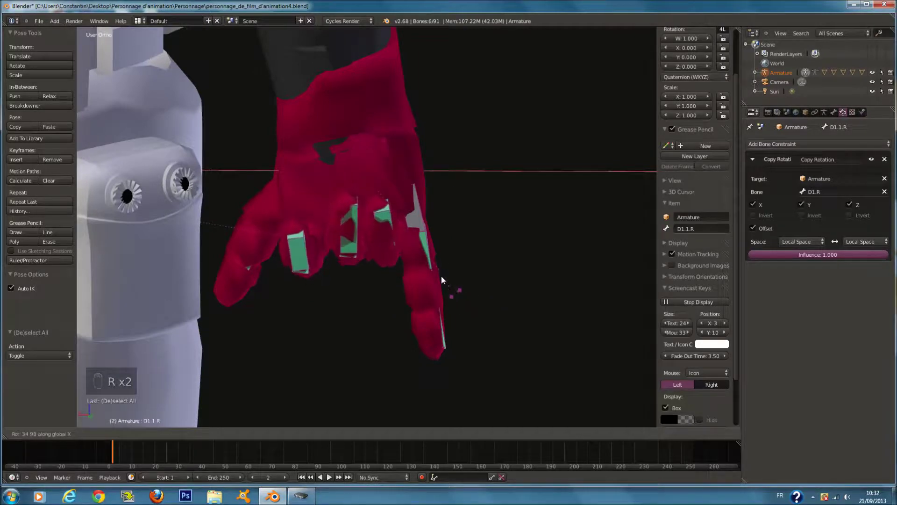
click(402, 246)
Rotate the right little finger's base bone D5.1.R about 60.6° around the global X axis
middle_drag(403, 235, 321, 251)
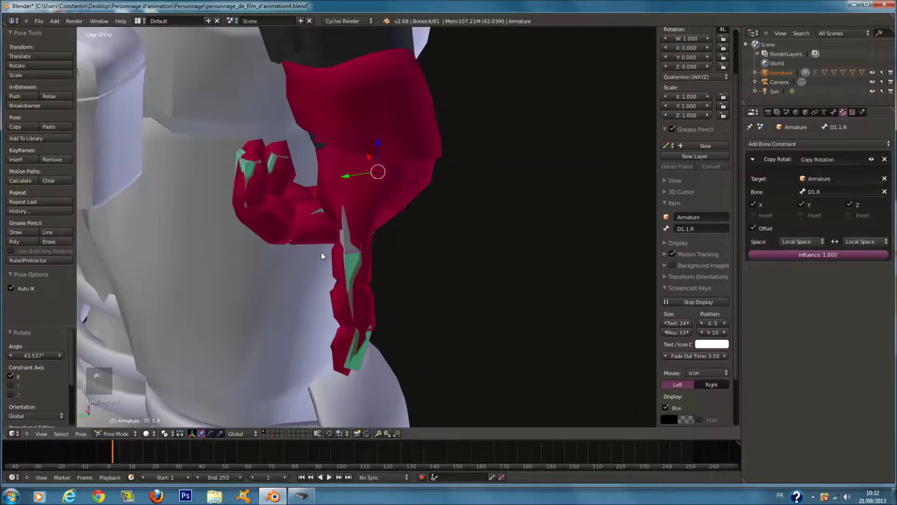
right_click(357, 226)
mouse_move(358, 226)
middle_down()
mouse_move(266, 190)
mouse_move(257, 143)
mouse_move(355, 214)
middle_up()
key(z)
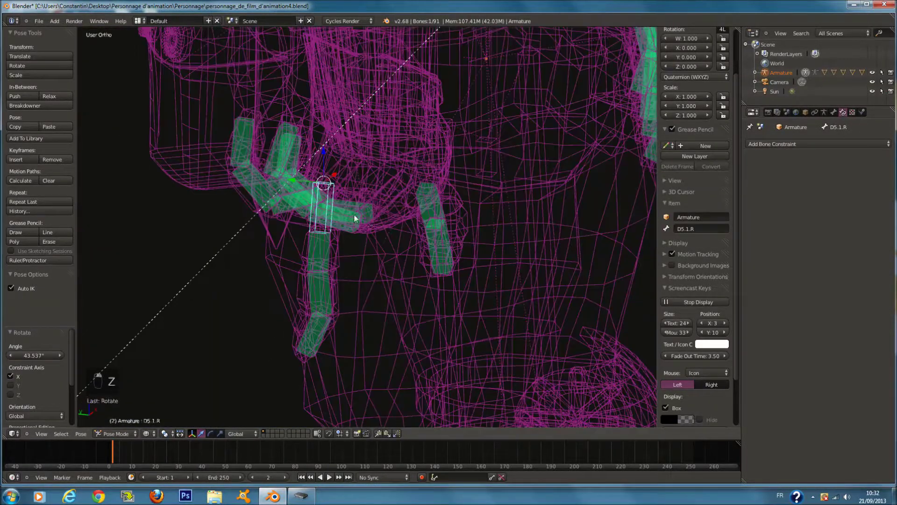
key(z)
key(r)
key(x)
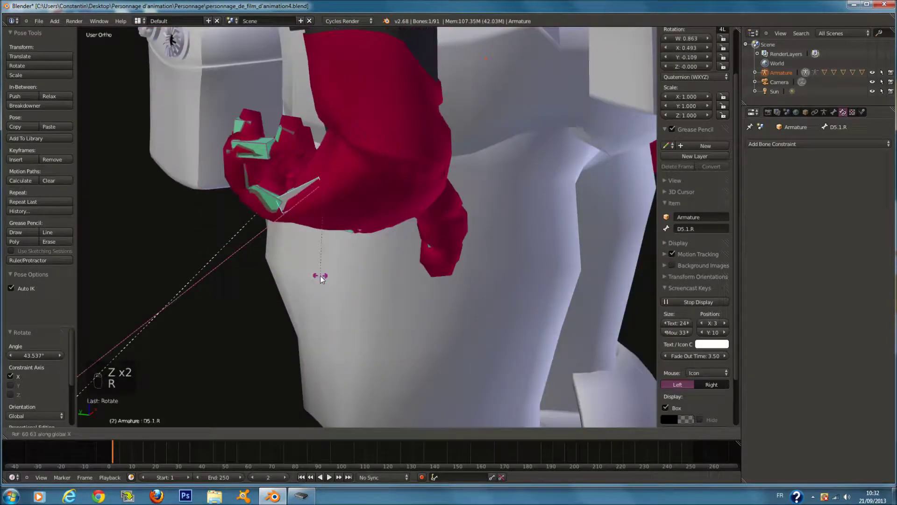
click(320, 276)
Rotate the right little fingertip bone D5.4.R around the global Z axis
middle_drag(321, 276, 449, 287)
key(z)
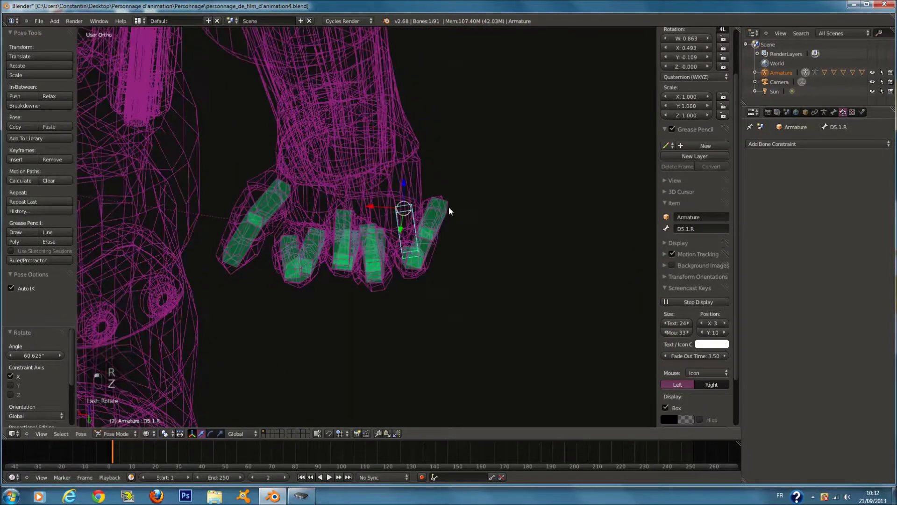
right_click(449, 209)
key(z)
key(r)
key(z)
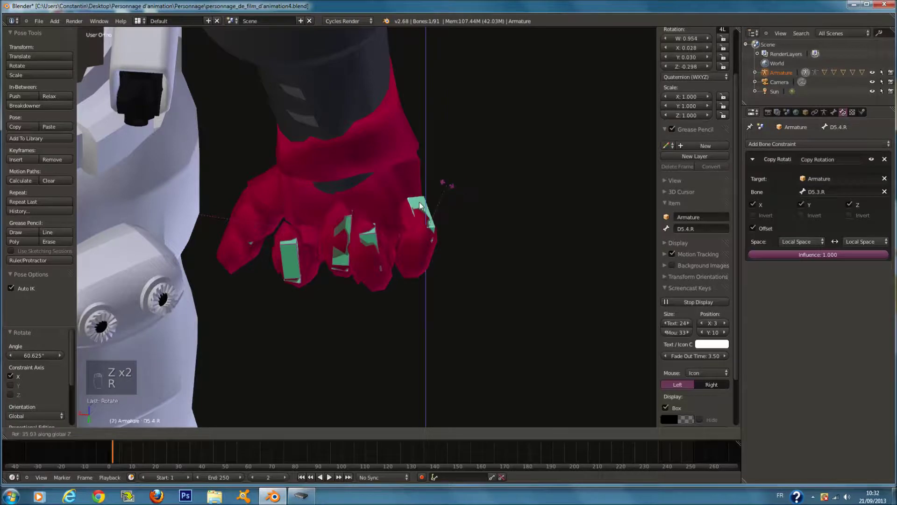
click(448, 187)
Set the right glove gant_droit to subdivision level 1
right_click(330, 223)
key(z)
key(z)
key(ctrl+1)
middle_drag(475, 171, 333, 158)
middle_drag(436, 169, 523, 217)
scroll(523, 215, down, 3)
Try clearing the rotation and location of all selected scene objects, and undo both changes
key(a)
key(a)
key(a)
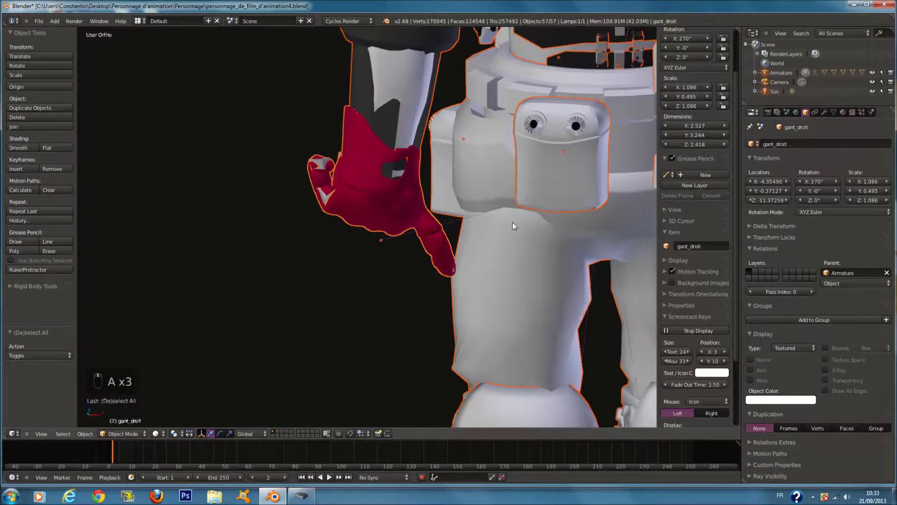
key(alt+r)
key(alt+g)
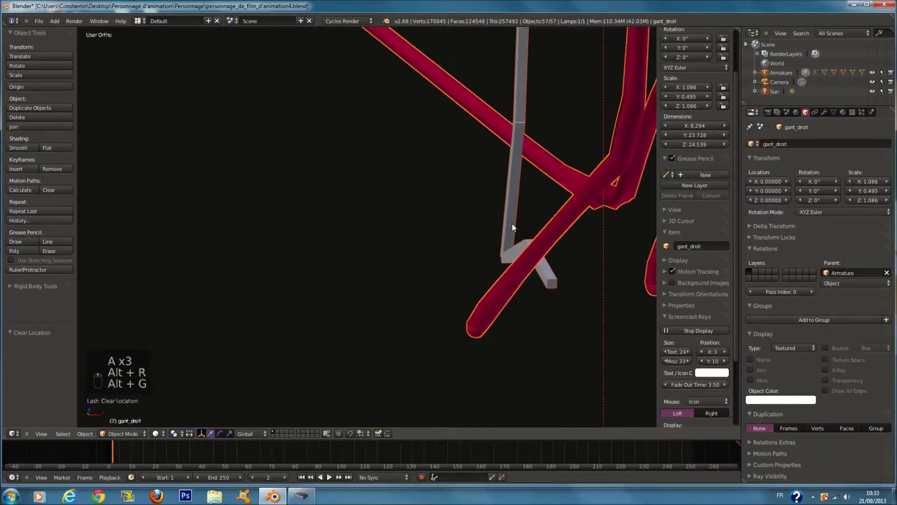
key(ctrl+z)
key(z)
key(ctrl+z)
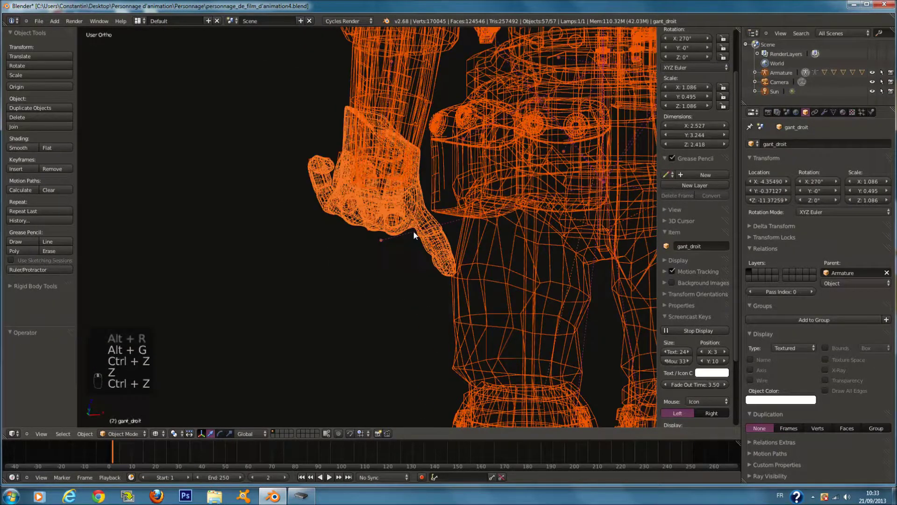
Select all bones of the armature in Pose Mode and clear their rotation and location
key(z)
key(z)
key(a)
key(a)
key(a)
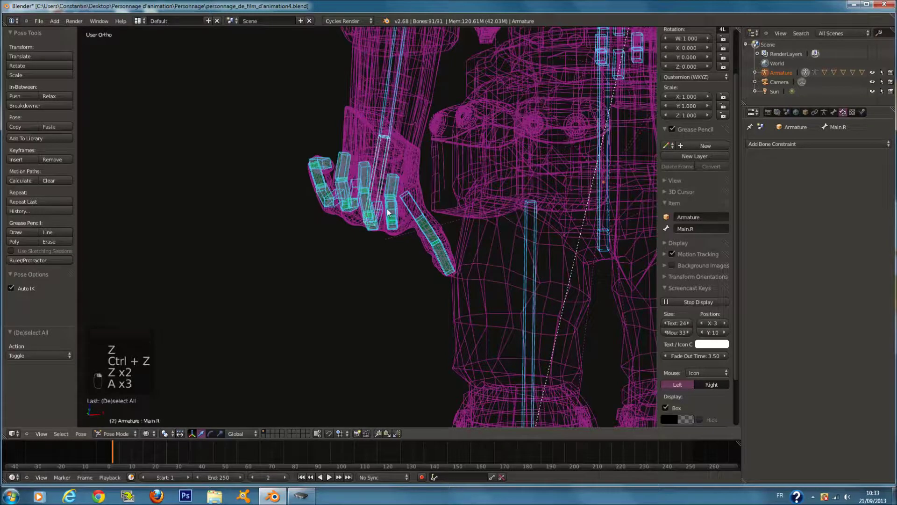
key(alt+r)
key(alt+g)
key(z)
key(KP_1)
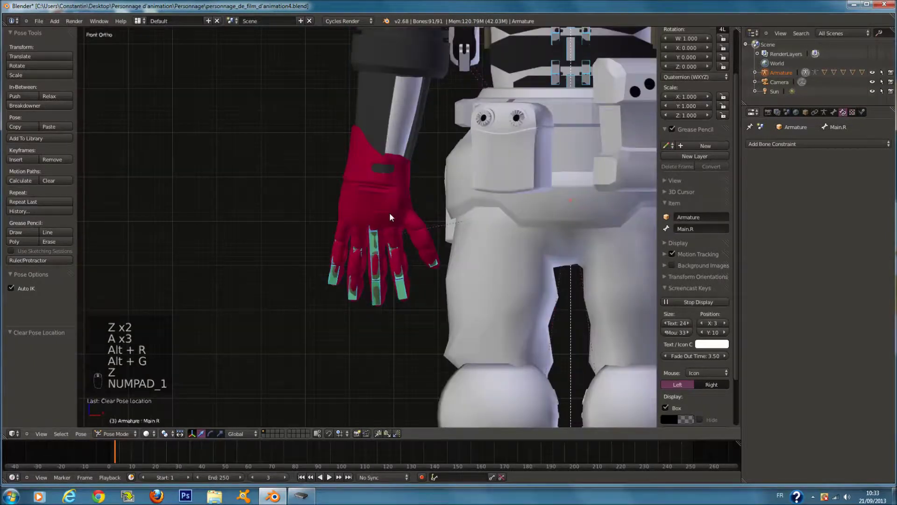
Deselect all bones, save the file and show the character in wireframe
key(a)
key(a)
key(ctrl+s)
key(z)
scroll(467, 233, up, 2)
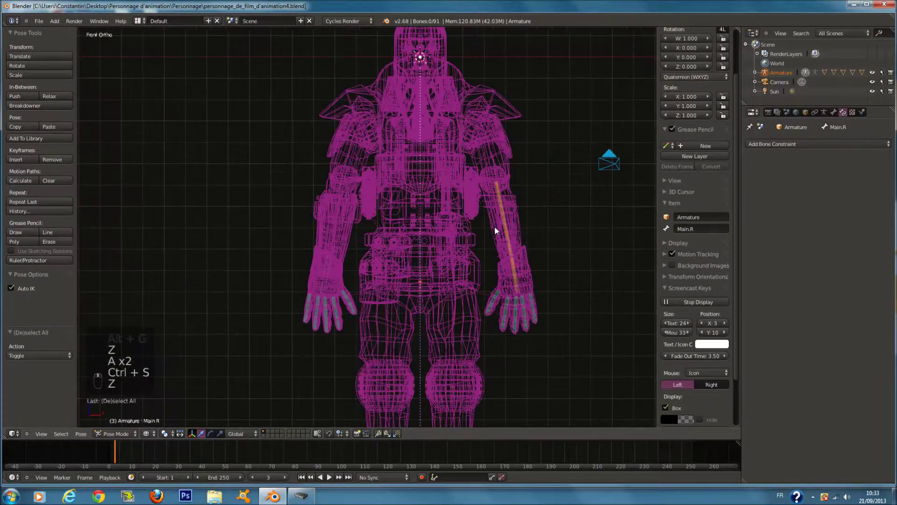
Try moving the left forearm bone Bras_inférieur.L to test its IK
right_click(509, 221)
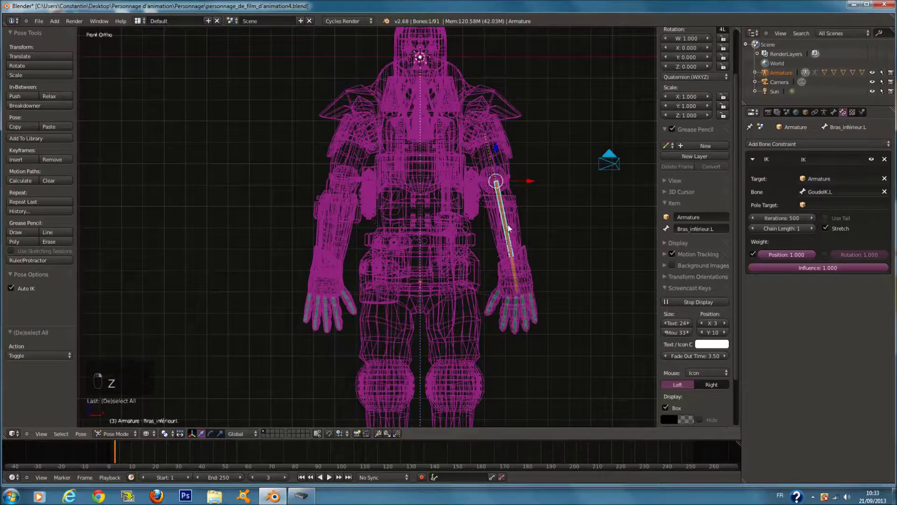
scroll(504, 229, up, 2)
scroll(505, 229, down, 1)
key(g)
click(540, 229)
Try moving the left hand control bone MainIK.L to test how the arm follows it
right_click(545, 292)
key(g)
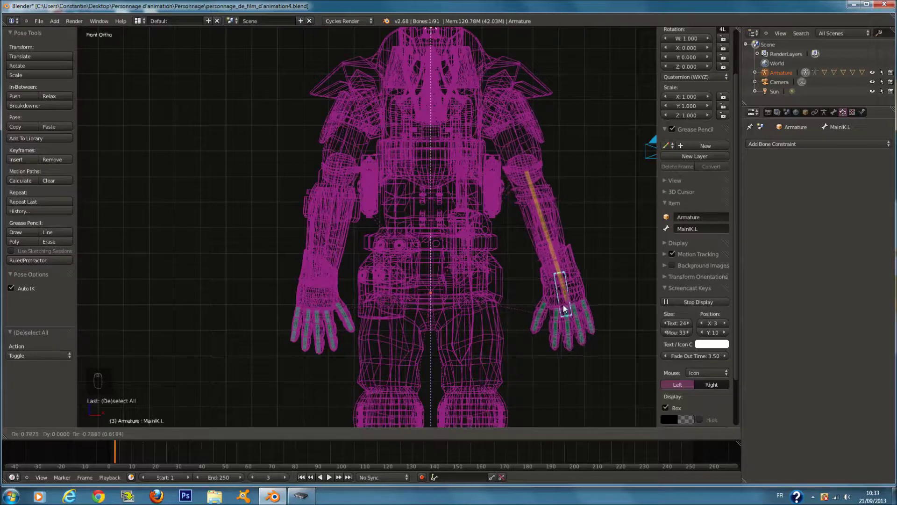
right_click(563, 304)
key(g)
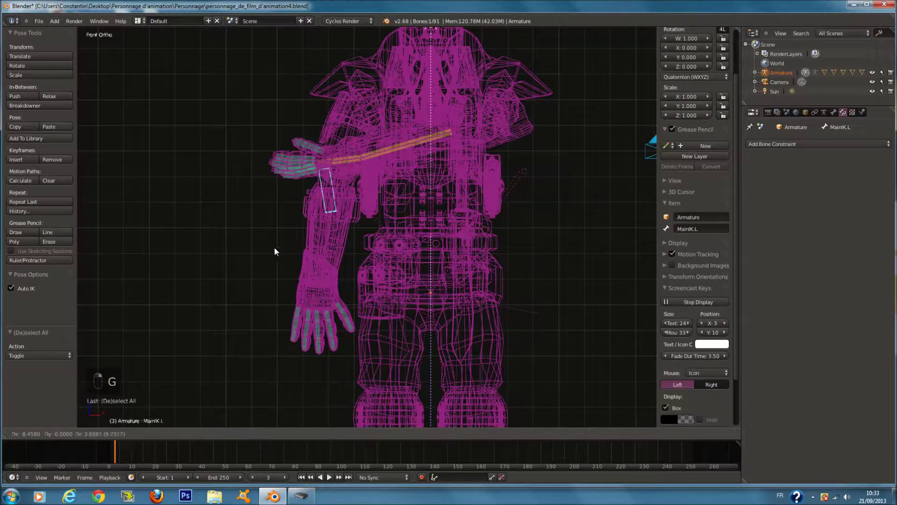
right_click(253, 307)
Try moving the right hand bone Main.R to test the right arm's behaviour
right_click(326, 297)
right_click(319, 294)
key(g)
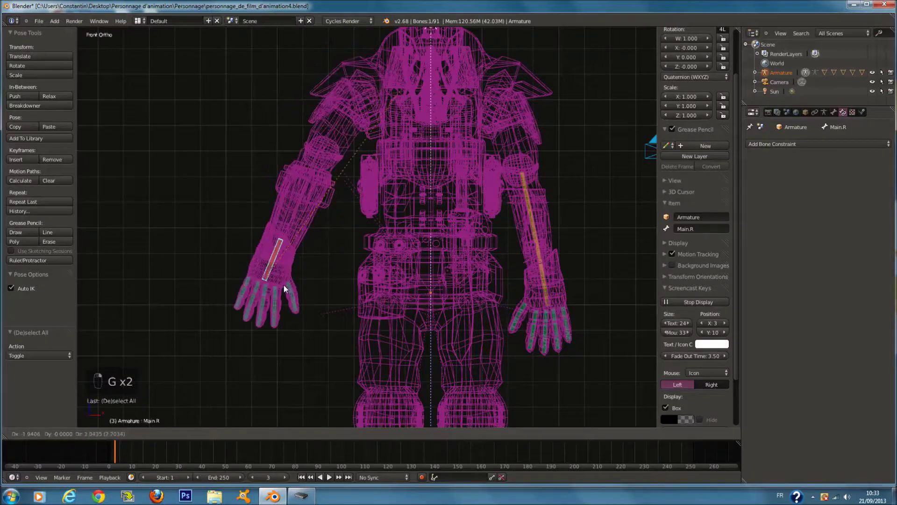
right_click(351, 245)
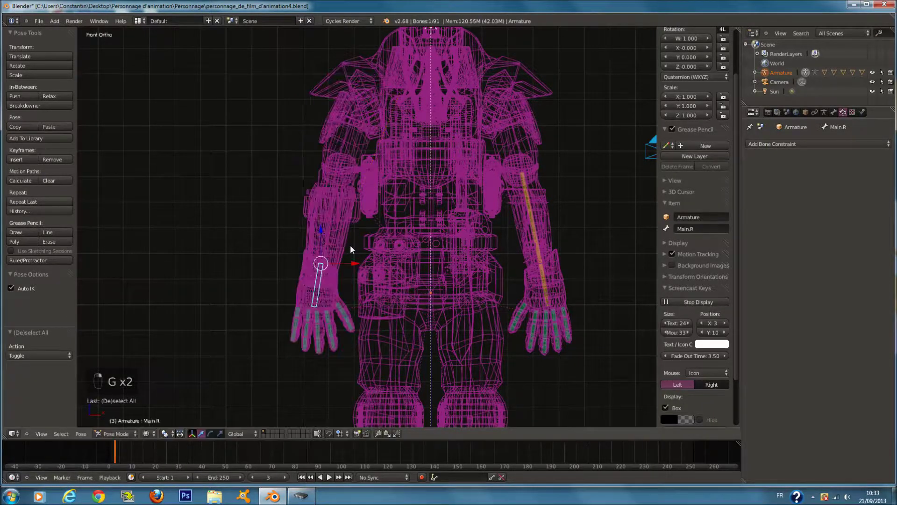
key(KP_Decimal)
scroll(403, 319, down, 6)
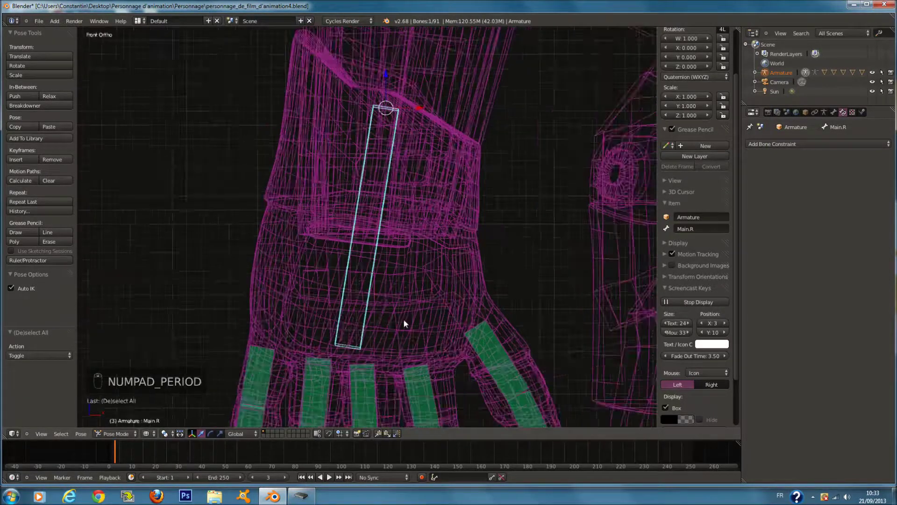
scroll(447, 302, down, 1)
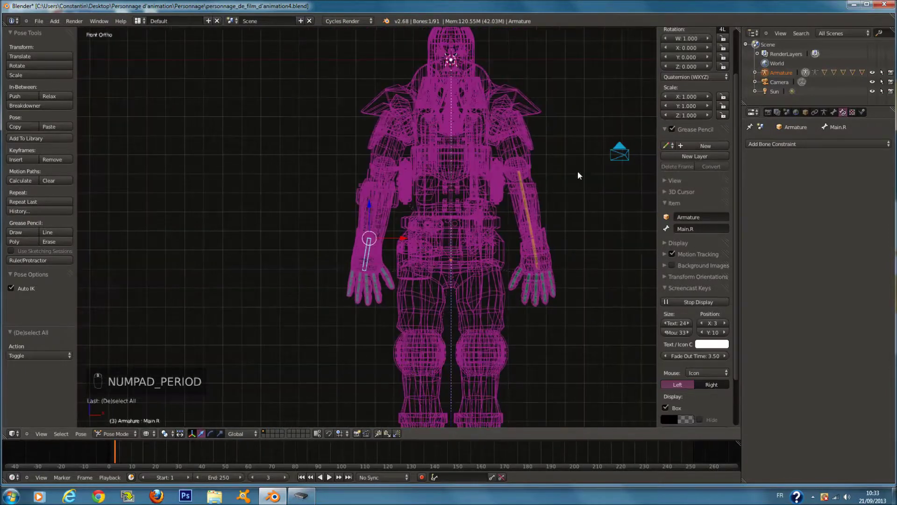
Examine the right hand bone Main.R up close in the wireframe and within the whole figure
key(a)
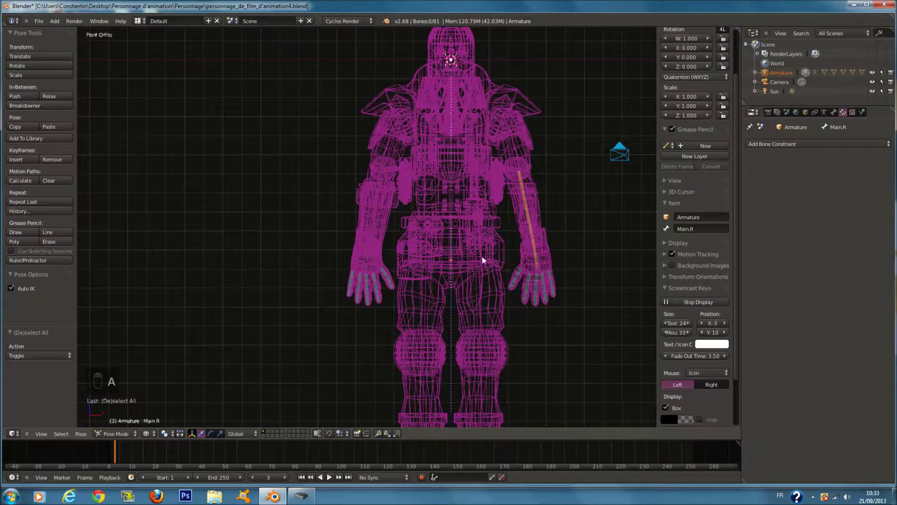
scroll(437, 260, up, 1)
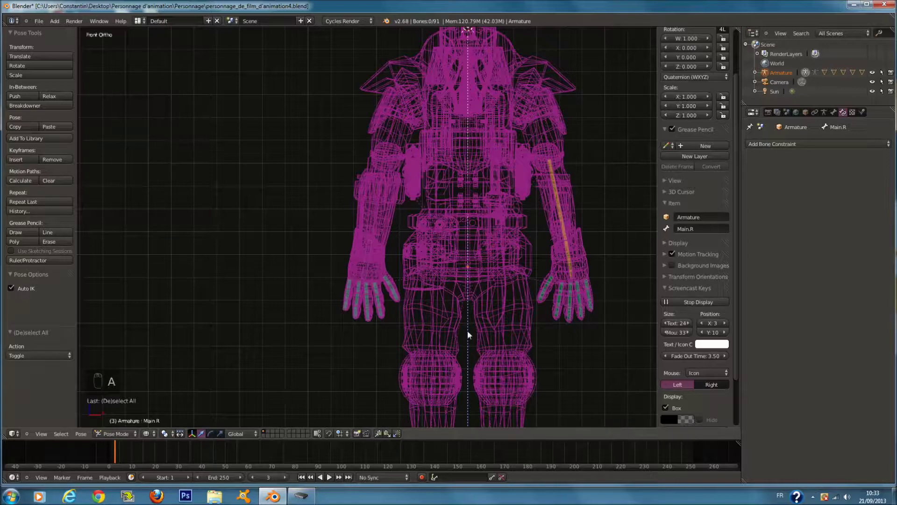
scroll(421, 293, up, 3)
right_click(369, 295)
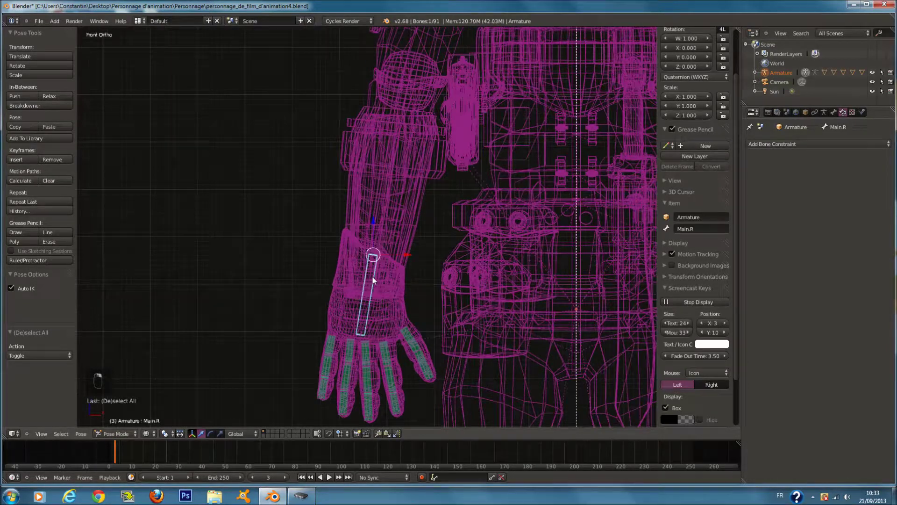
shift+scroll(372, 273, down, 1)
scroll(372, 276, up, 2)
right_click(373, 283)
right_click(371, 266)
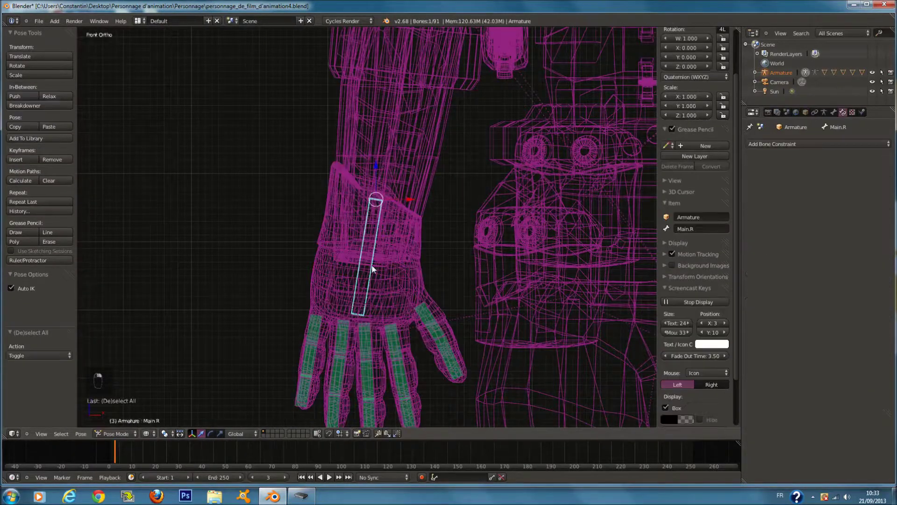
scroll(372, 256, down, 6)
scroll(374, 259, down, 2)
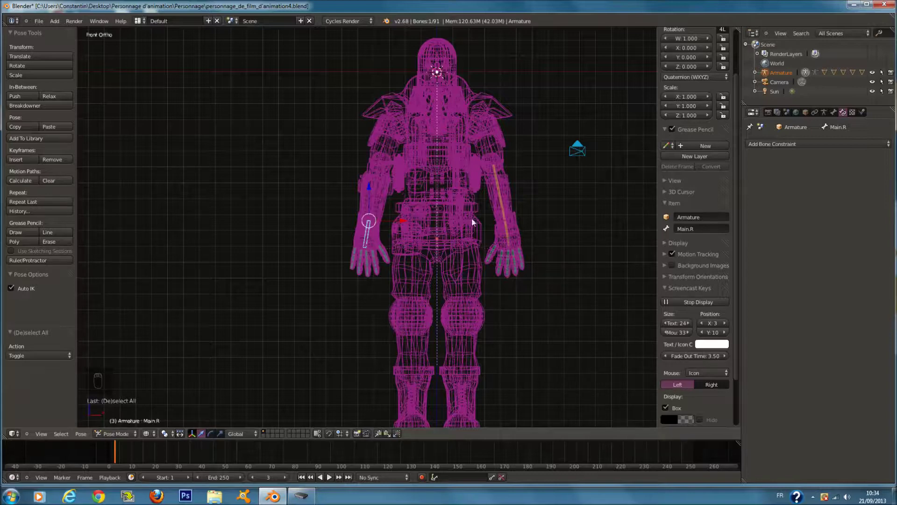
Try moving the left forearm bone Bras_inférieur.L
scroll(553, 147, up, 3)
right_click(537, 168)
key(g)
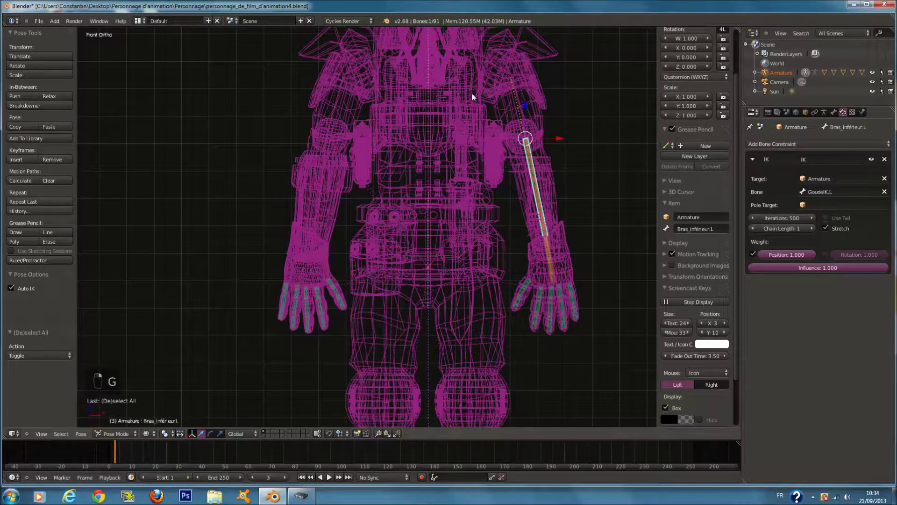
scroll(472, 93, down, 1)
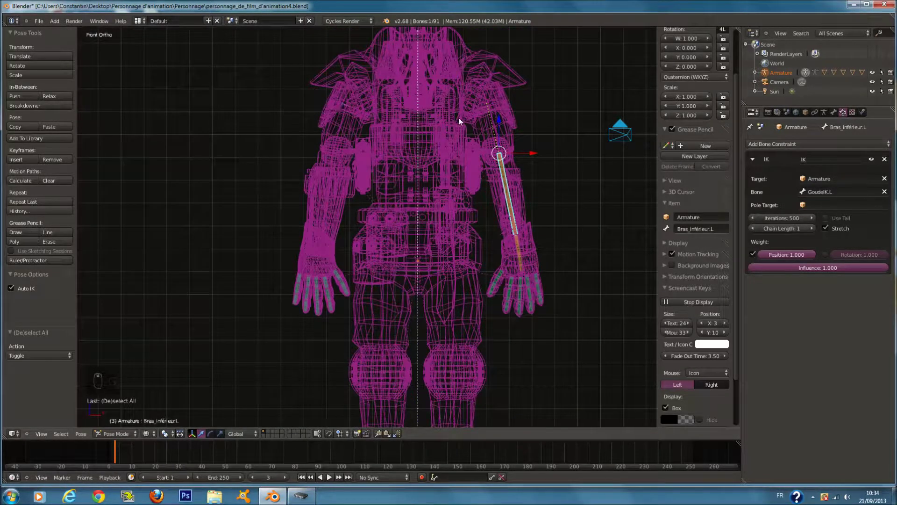
scroll(314, 223, up, 2)
Try moving the right hand bone Main.R to check how it behaves without a controller
right_click(313, 223)
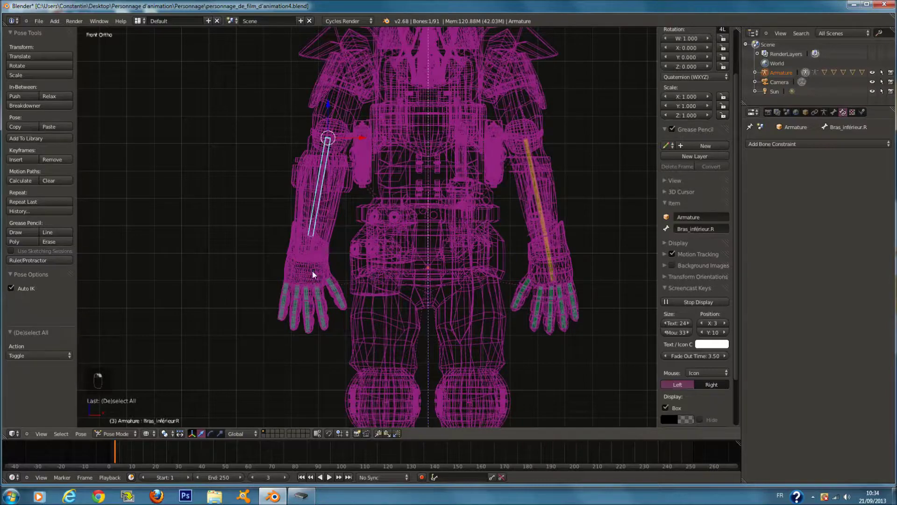
key(ctrl+Tab)
right_click(313, 264)
scroll(318, 262, up, 4)
right_click(402, 276)
key(ctrl+Tab)
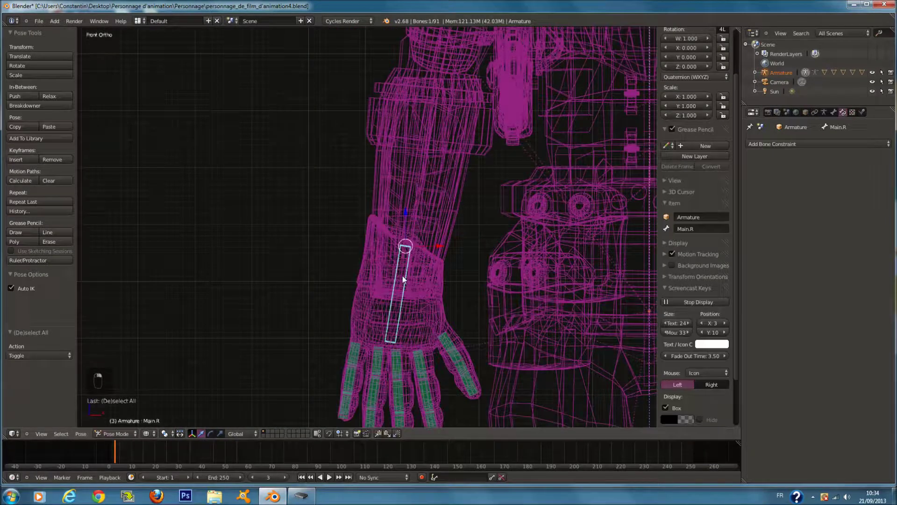
scroll(336, 200, down, 5)
scroll(389, 223, up, 2)
key(g)
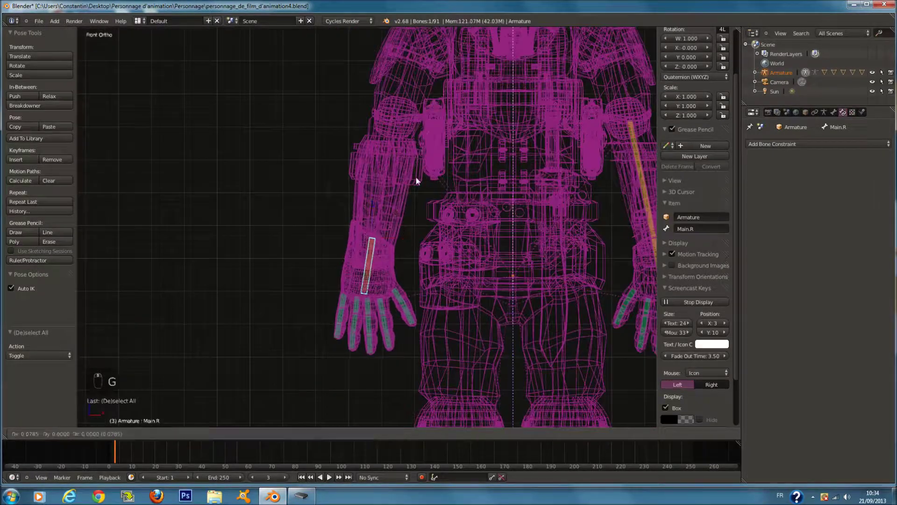
key(g)
click(408, 222)
Duplicate the right hand bone Main.R in Edit Mode, placing the copy over the right hand
key(KP_Decimal)
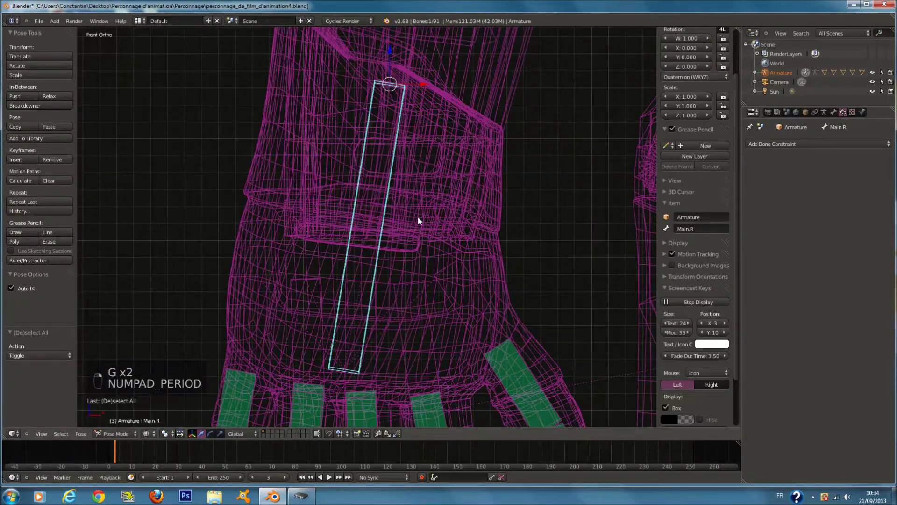
key(Tab)
key(shift+d)
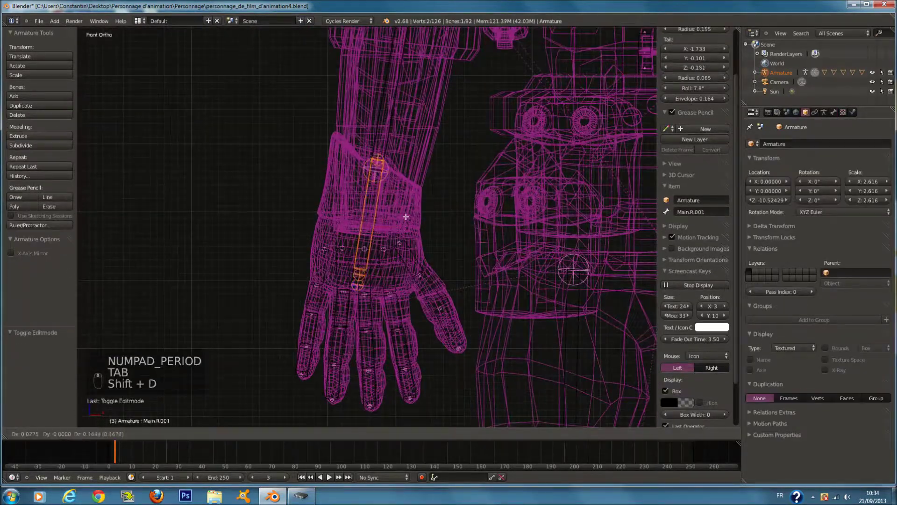
click(380, 231)
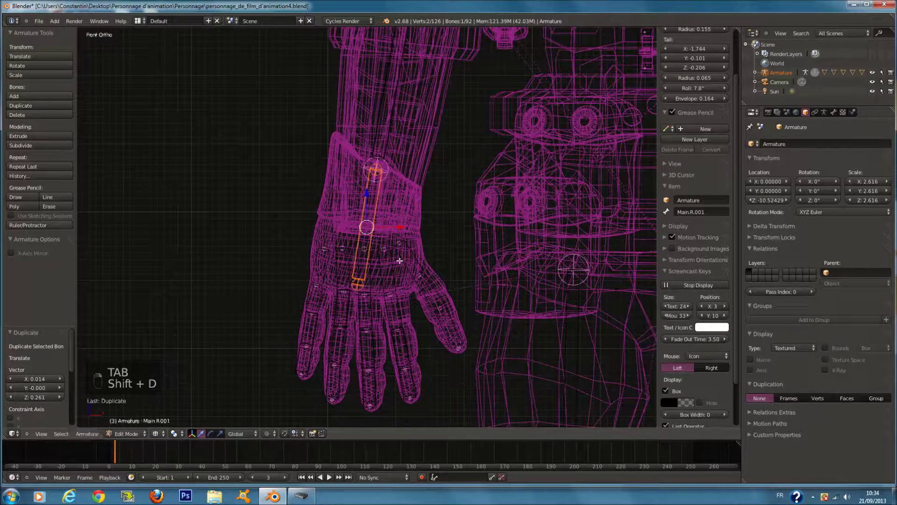
Clear the parent of the duplicated right hand bone, align the copy with the original and return to Pose Mode
key(alt+p)
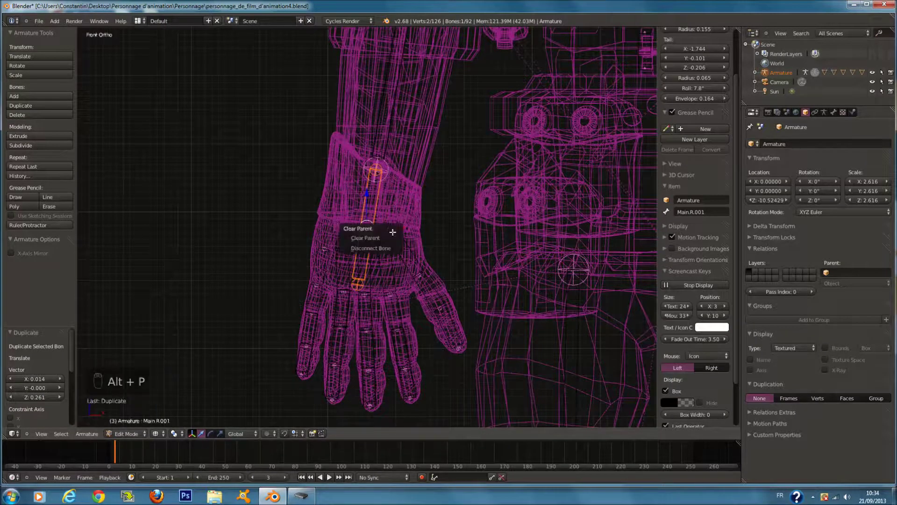
click(392, 232)
scroll(399, 239, down, 1)
key(g)
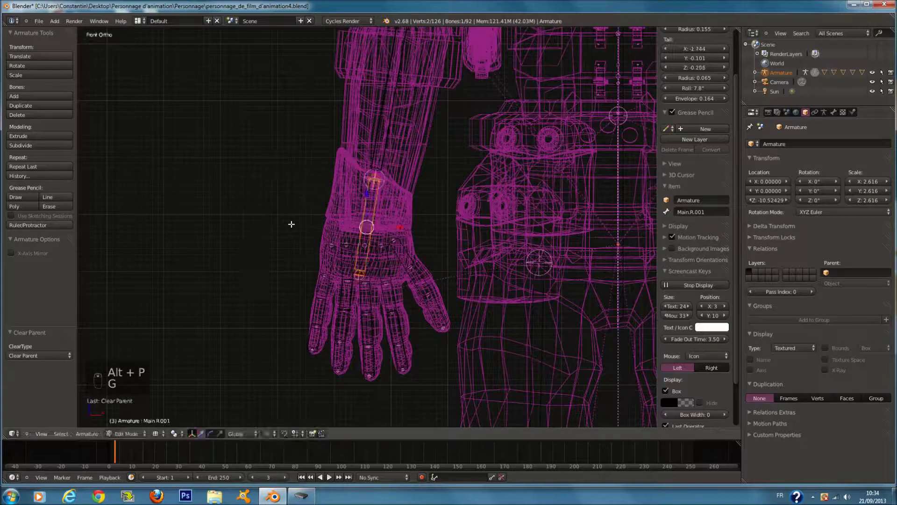
key(Tab)
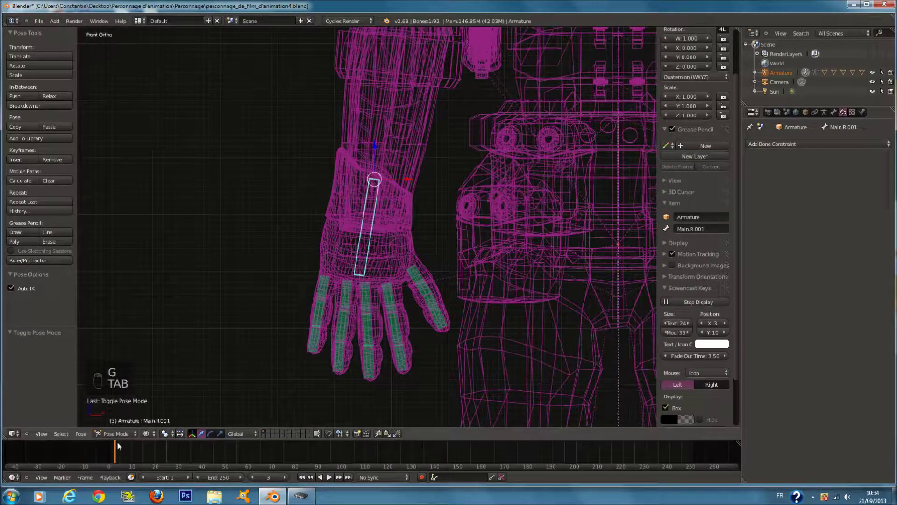
Thicken the display of the duplicated bone Main.R.001 with Scale Envelope/BBone so it is wider than the original hand bone
scroll(259, 381, down, 4)
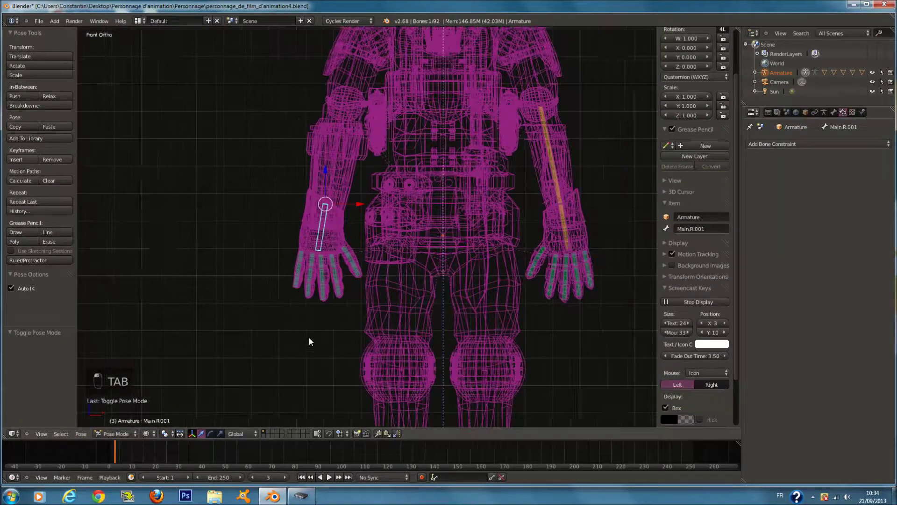
key(n)
key(t)
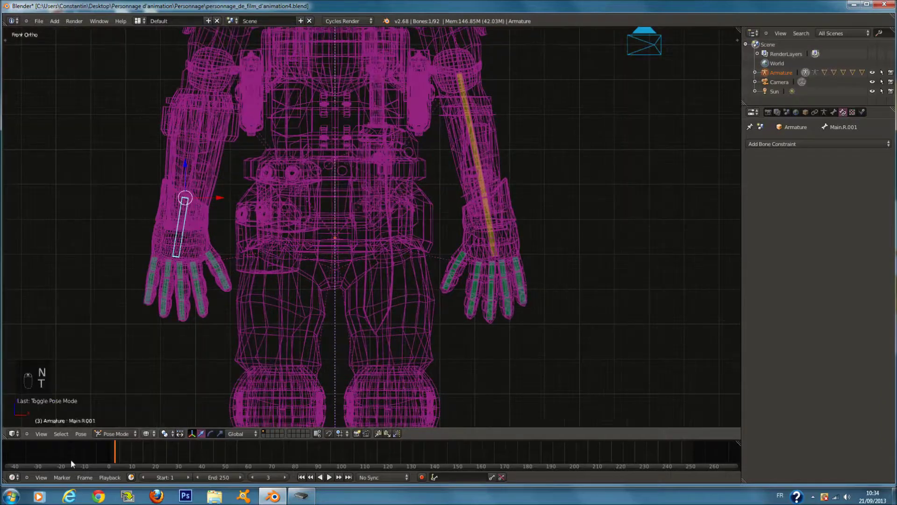
click(80, 433)
mouse_move(136, 396)
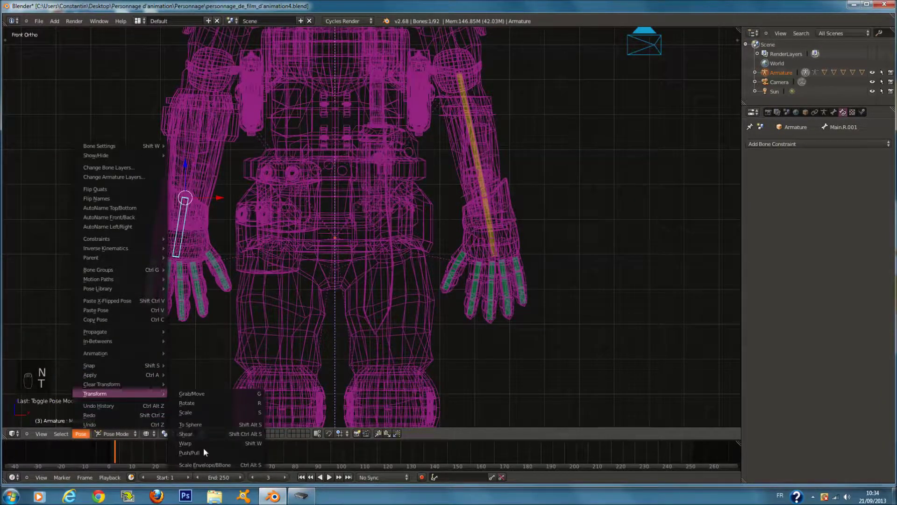
click(204, 464)
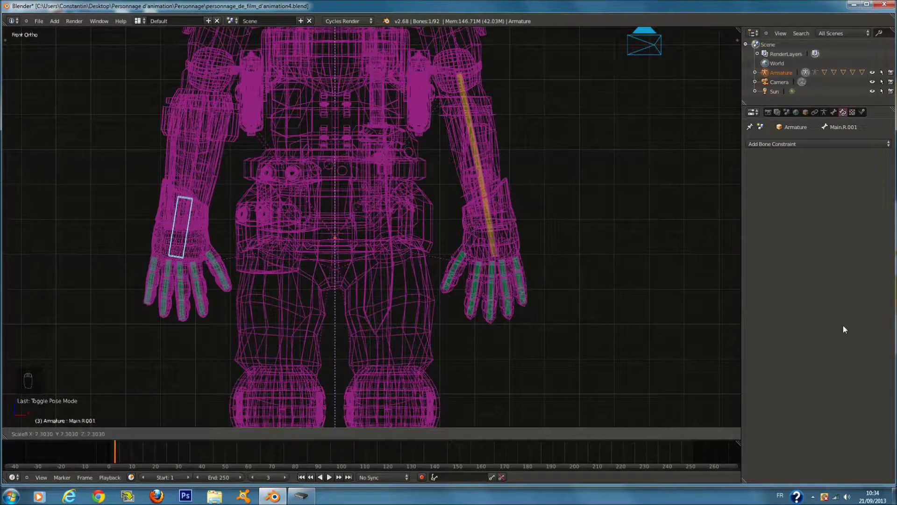
key(Escape)
Add an IK constraint to Main.R targeting the bone Main.R.001 and disable its Use Tail option
key(a)
shift+middle_drag(186, 215, 290, 209)
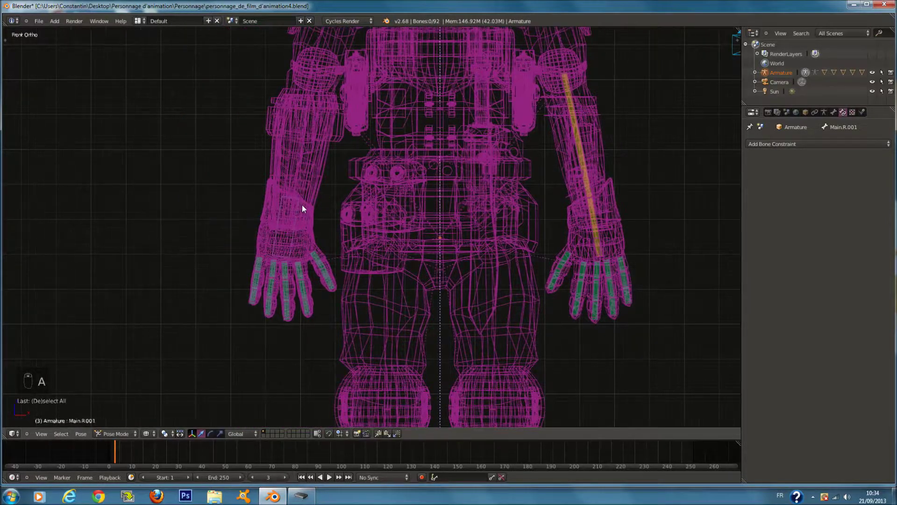
scroll(290, 210, up, 5)
right_click(314, 192)
shift+right_click(302, 211)
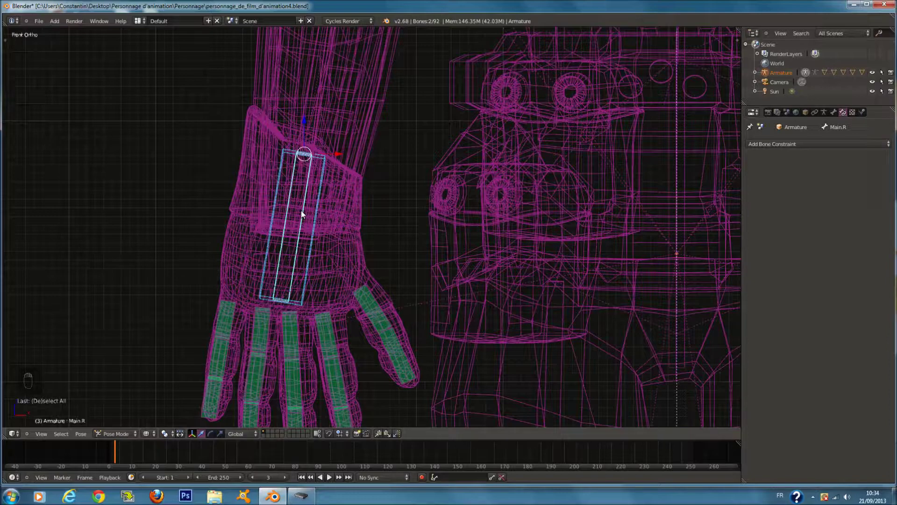
key(shift+i)
click(301, 209)
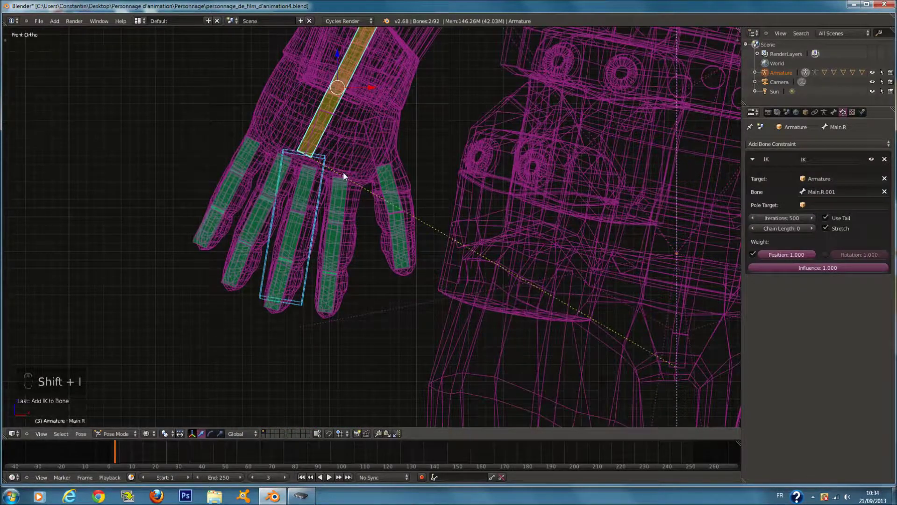
click(827, 218)
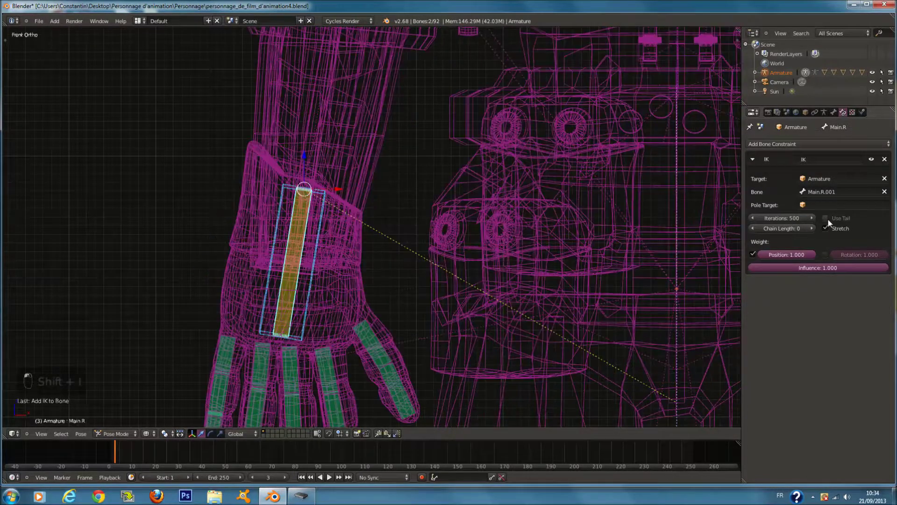
Open the name of the right hand control bone Main.R.001 for editing
right_click(291, 257)
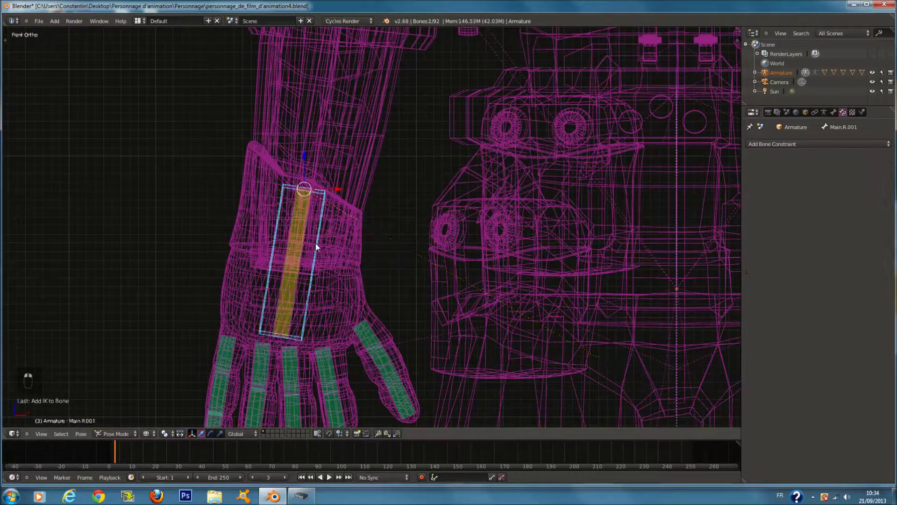
click(834, 112)
double_click(790, 143)
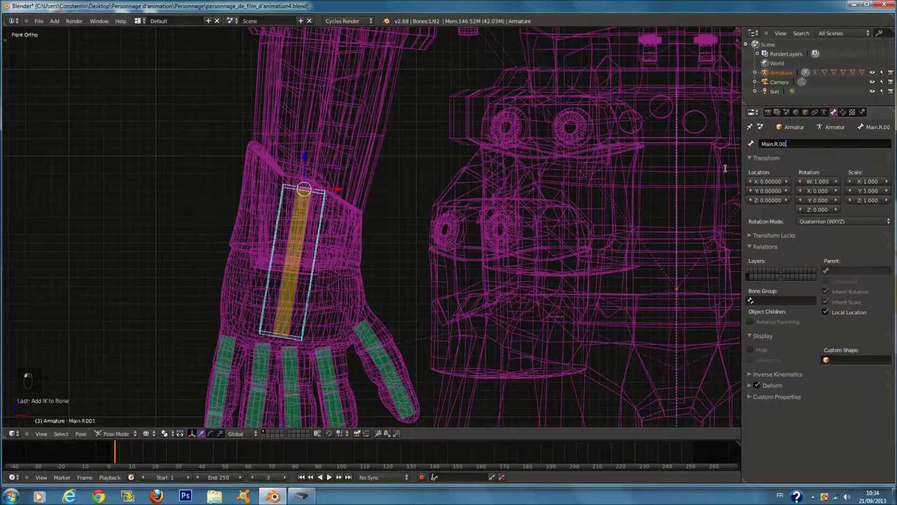
Rename the duplicated right hand control bone MainIK.R and save the file
key(BackSpace)
key(BackSpace)
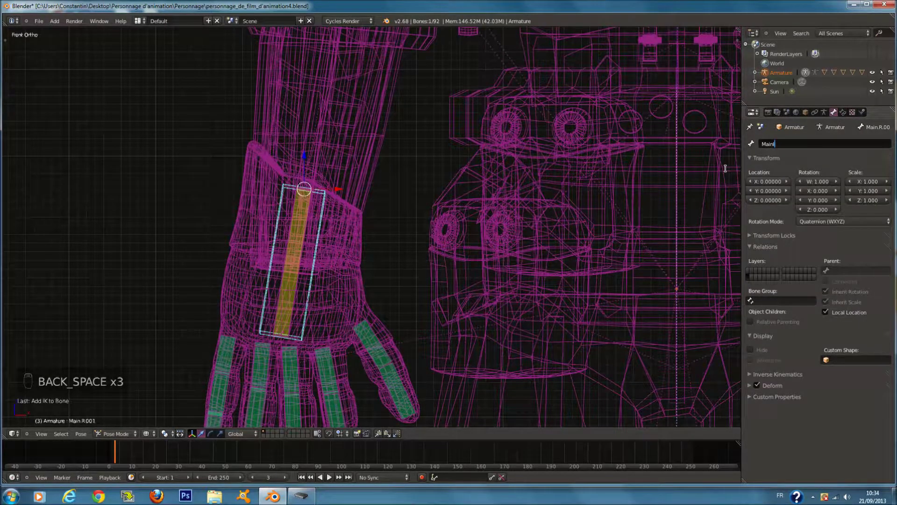
key(Return)
scroll(360, 212, down, 3)
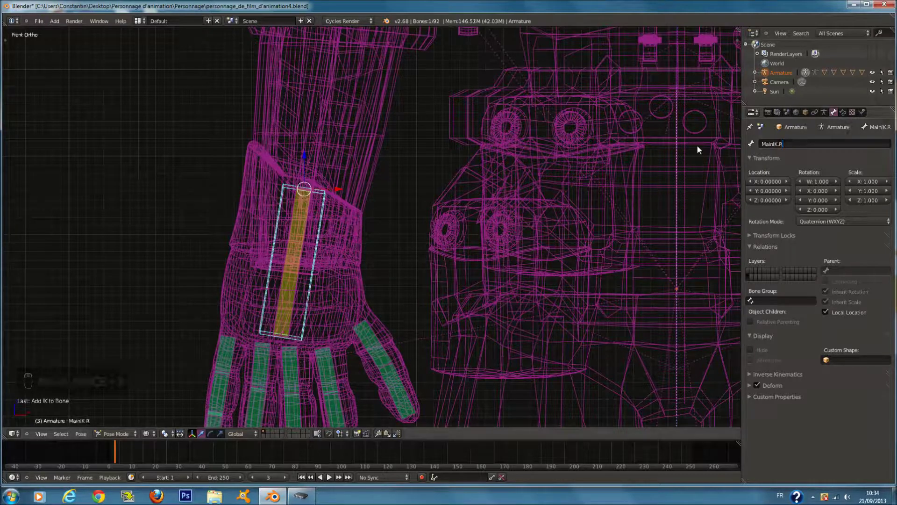
key(ctrl+s)
Raise the chain length of the IK constraint on the right hand bone Main.R
right_click(336, 216)
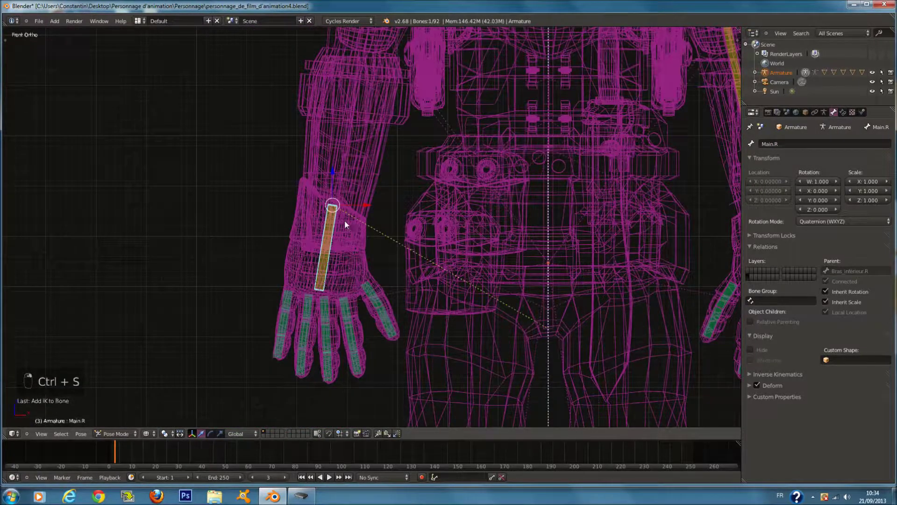
click(824, 112)
click(834, 112)
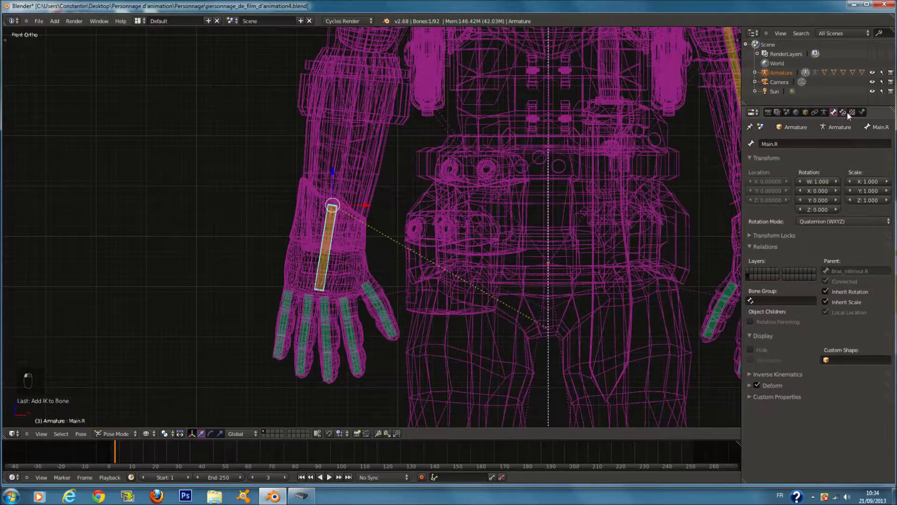
click(844, 112)
click(812, 228)
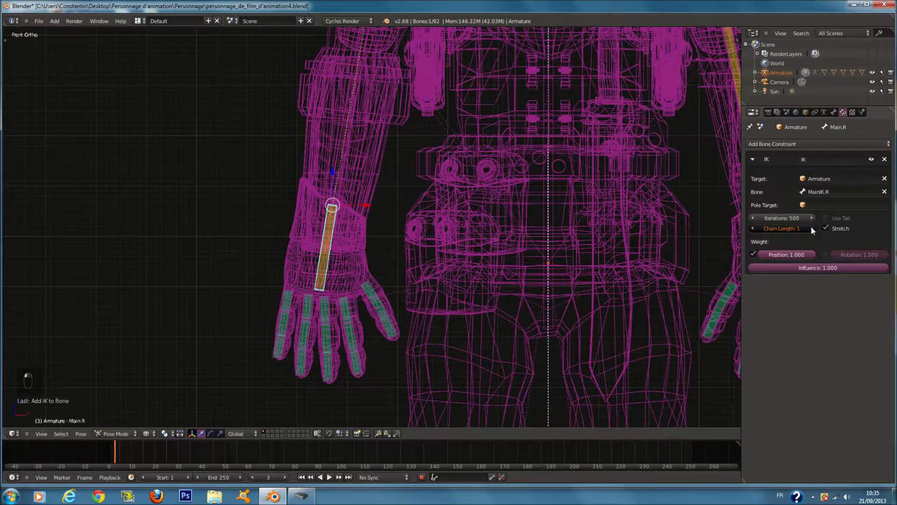
click(812, 228)
Test the arm's IK by trying to move the MainIK.R bone up and toward the body
scroll(587, 201, down, 4)
right_click(347, 293)
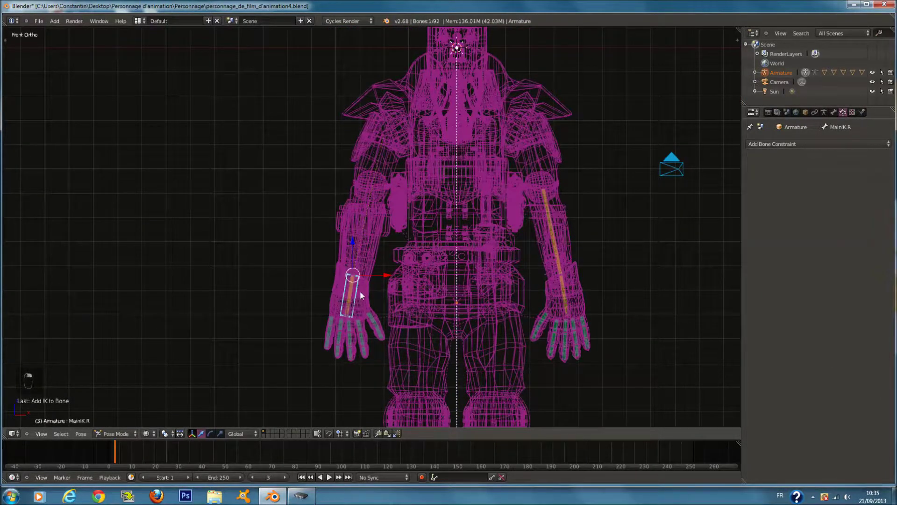
key(g)
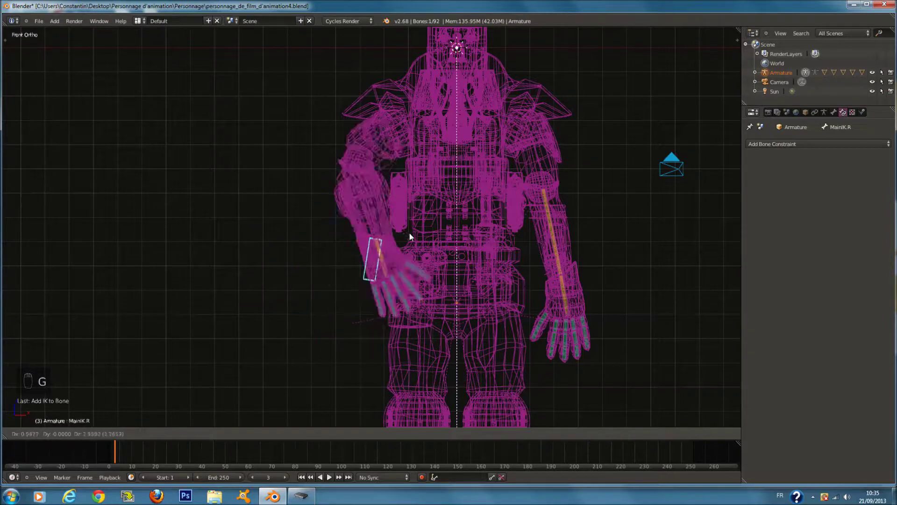
click(423, 250)
key(z)
scroll(310, 231, up, 2)
key(z)
scroll(370, 253, up, 2)
scroll(364, 280, down, 2)
In armature Edit Mode, extrude a new bone straight backward from the right elbow joint in top view
right_click(366, 242)
key(z)
mouse_move(366, 242)
middle_down()
mouse_move(470, 268)
mouse_move(454, 239)
middle_up()
key(KP_7)
key(z)
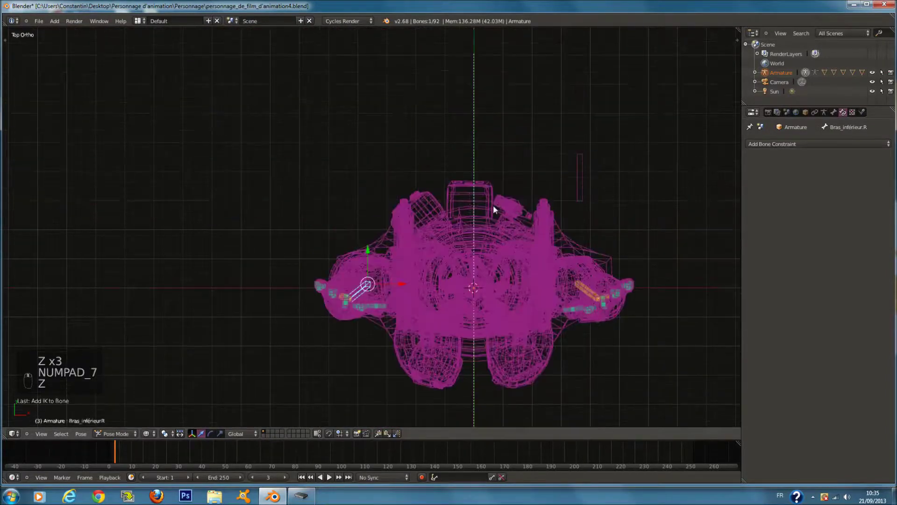
scroll(492, 205, up, 2)
key(Tab)
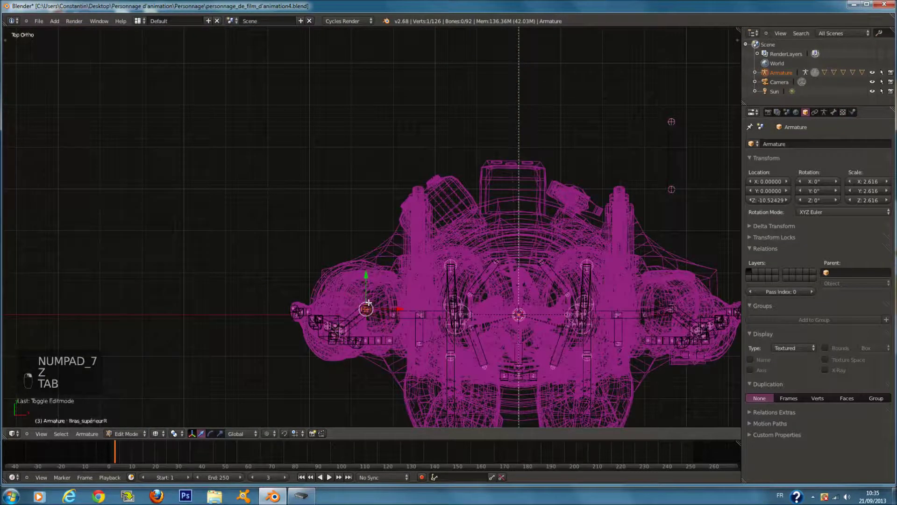
key(e)
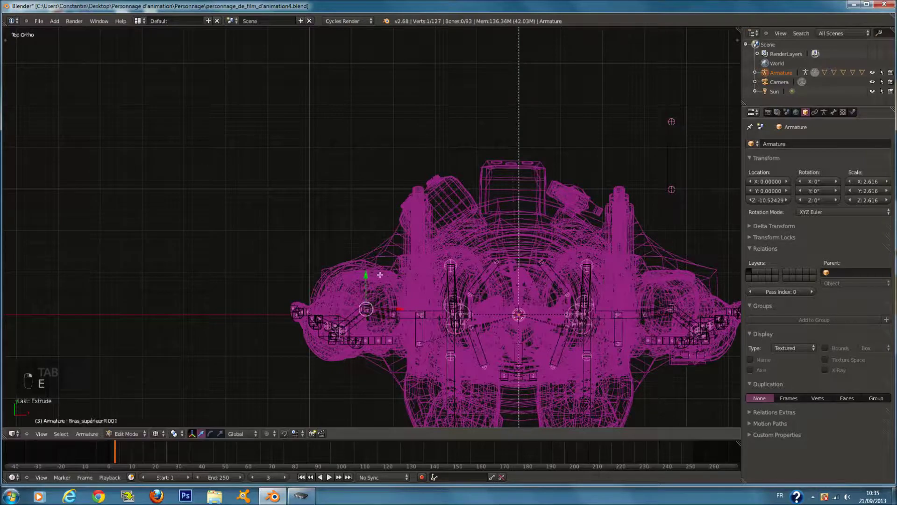
click(370, 209)
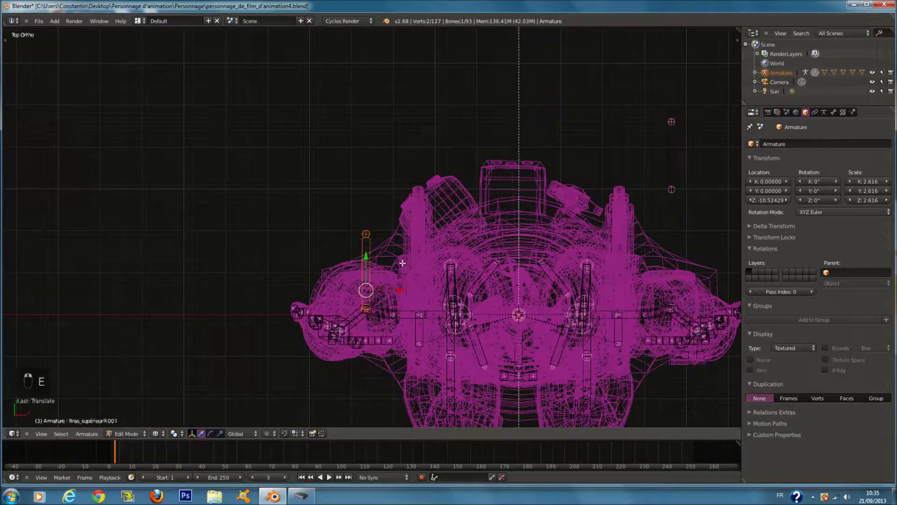
Clear the new elbow bone's parent and move it back along Y, behind the body
key(alt+p)
click(430, 275)
drag(367, 239, 356, 90)
Shift the new elbow bone along Y in side view to line it up with the matching bone on the opposite side
key(KP_3)
key(z)
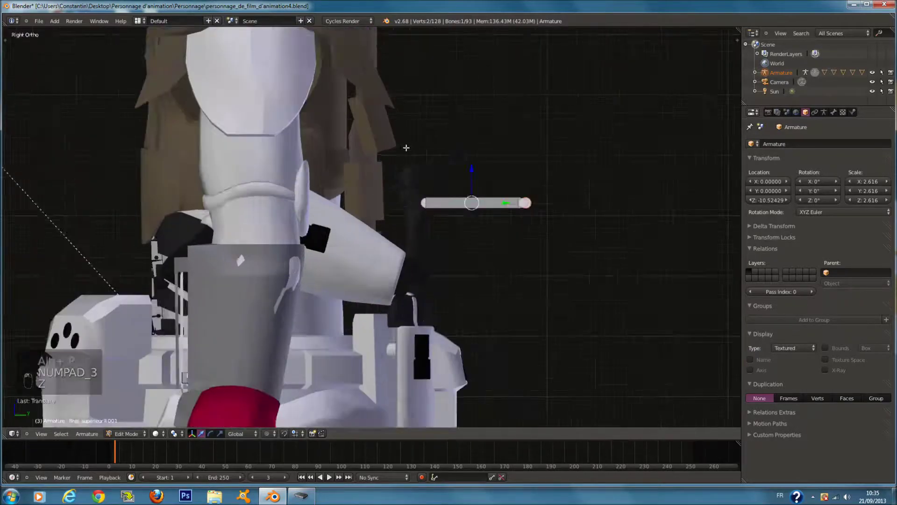
key(z)
scroll(441, 191, up, 8)
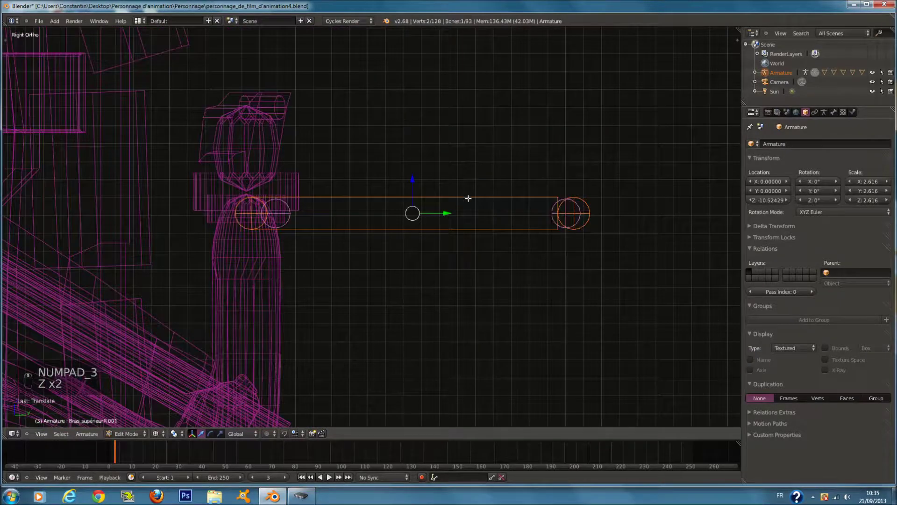
drag(448, 212, 440, 211)
key(s)
right_click(556, 213)
Move the new elbow bone's end joints along Y to match the ends of the opposite elbow control bone
right_click(251, 217)
key(g)
key(y)
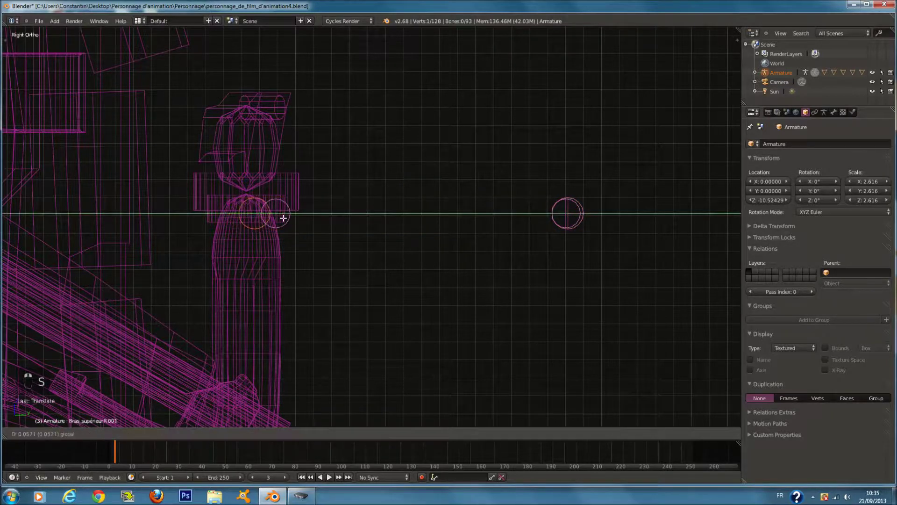
click(304, 221)
middle_drag(537, 214, 540, 227)
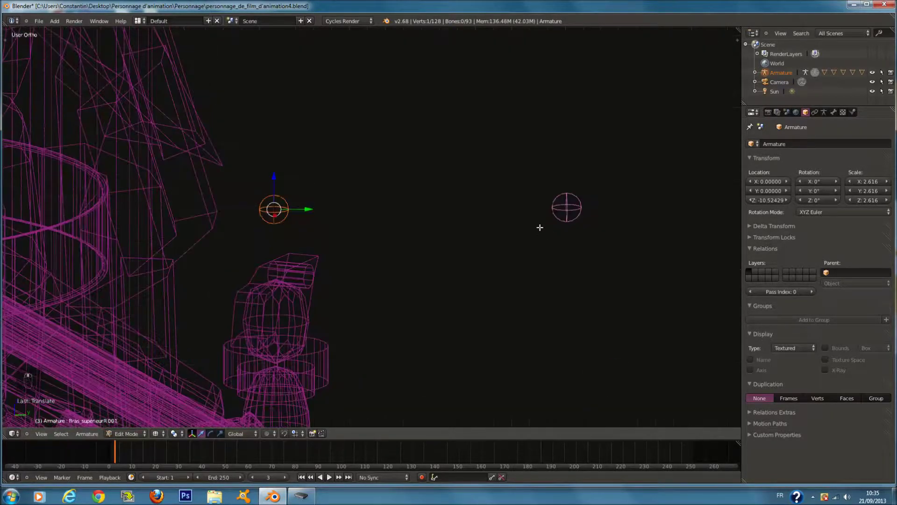
key(z)
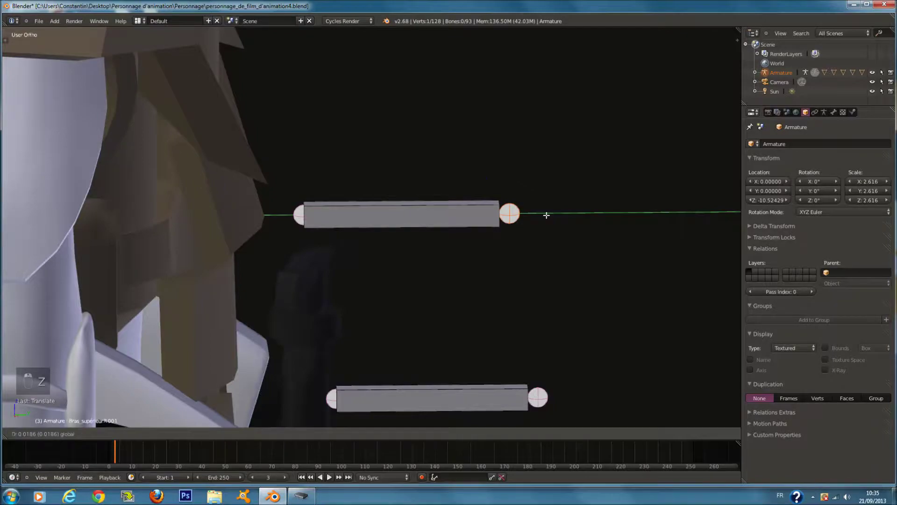
scroll(528, 277, down, 3)
Return to Pose Mode, rename the new elbow bone GoudeIK.R and save the file
key(Tab)
key(KP_1)
key(z)
scroll(508, 289, down, 3)
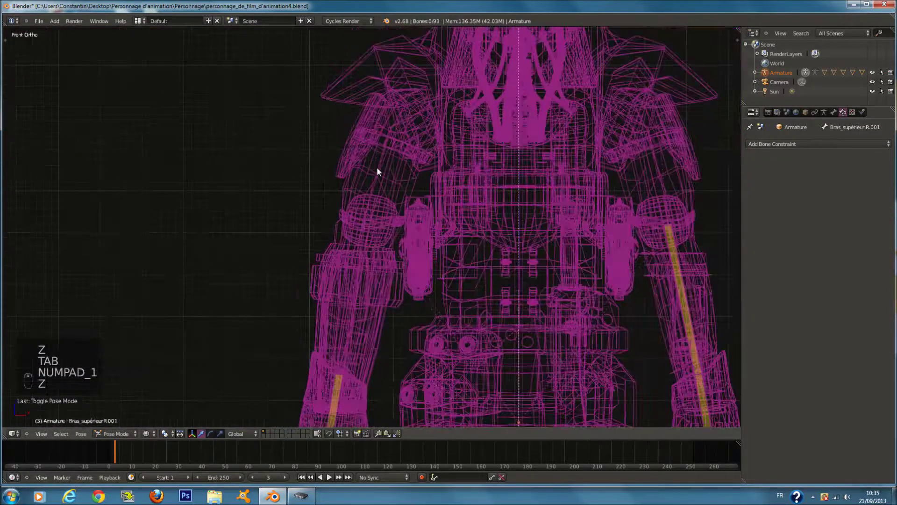
middle_drag(377, 167, 363, 232)
click(833, 112)
click(809, 143)
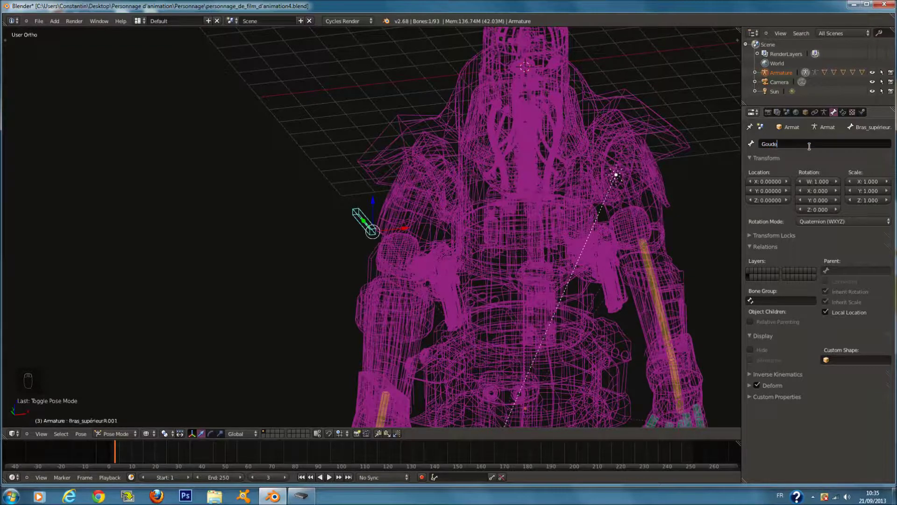
text(GoudeIK.R)
key(Return)
key(ctrl+s)
Select the right forearm bone together with the GoudeIK.R bone
middle_drag(412, 206, 433, 187)
key(z)
key(z)
key(a)
key(a)
key(a)
middle_drag(480, 158, 409, 239)
right_click(408, 240)
shift+right_click(375, 194)
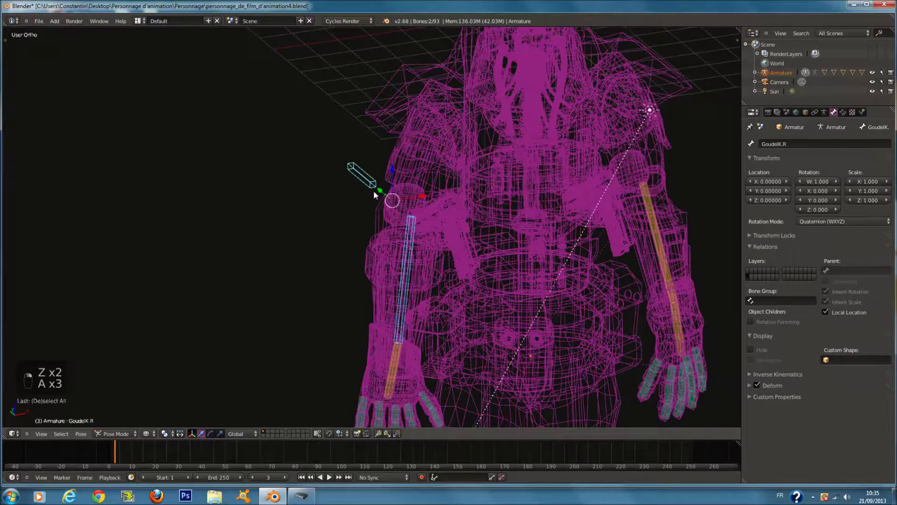
key(shift+i)
click(374, 192)
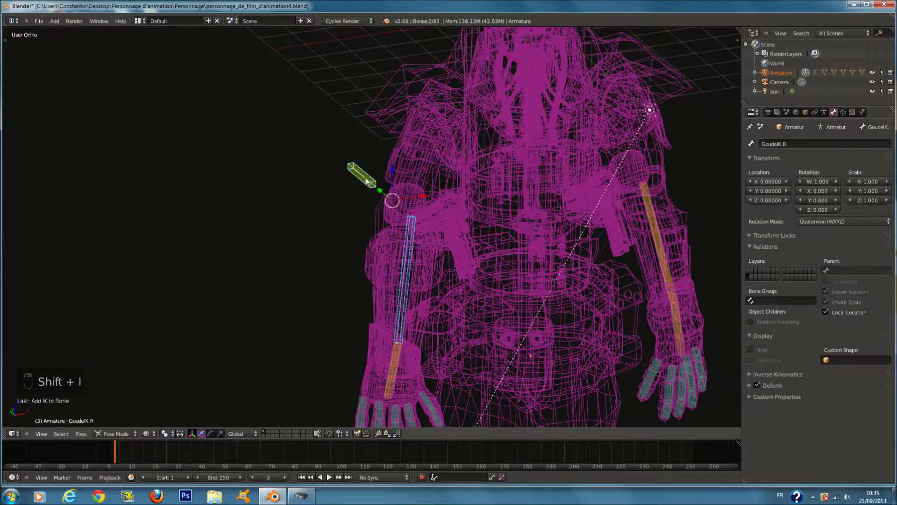
key(ctrl+z)
Make the right forearm bone active and add an IK constraint to it with GoudeIK.R as the target
shift+right_click(408, 238)
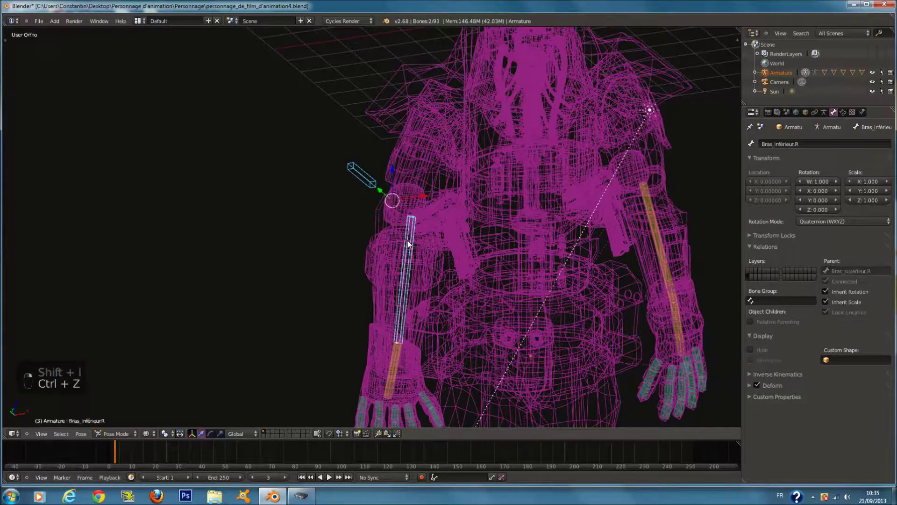
key(shift+i)
click(400, 250)
Turn off Use Tail in the forearm bone's IK constraint and set its chain length to 1
right_click(379, 175)
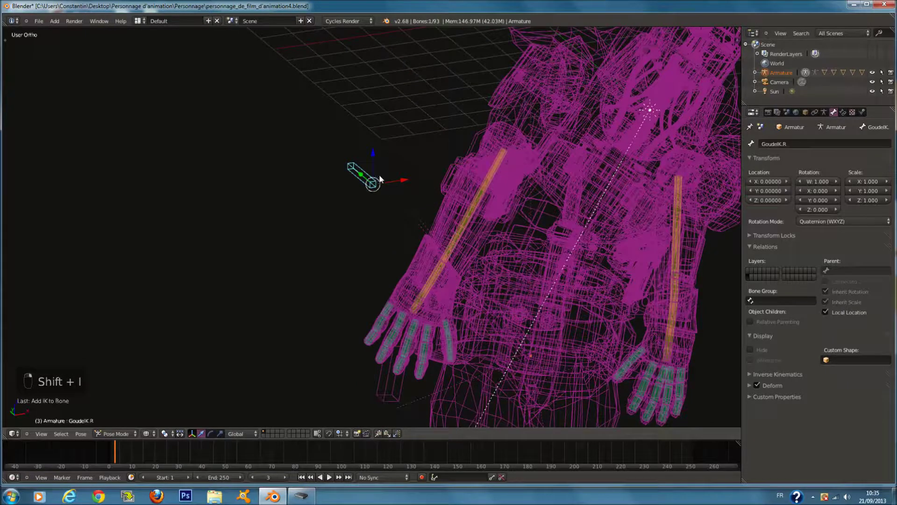
right_click(474, 209)
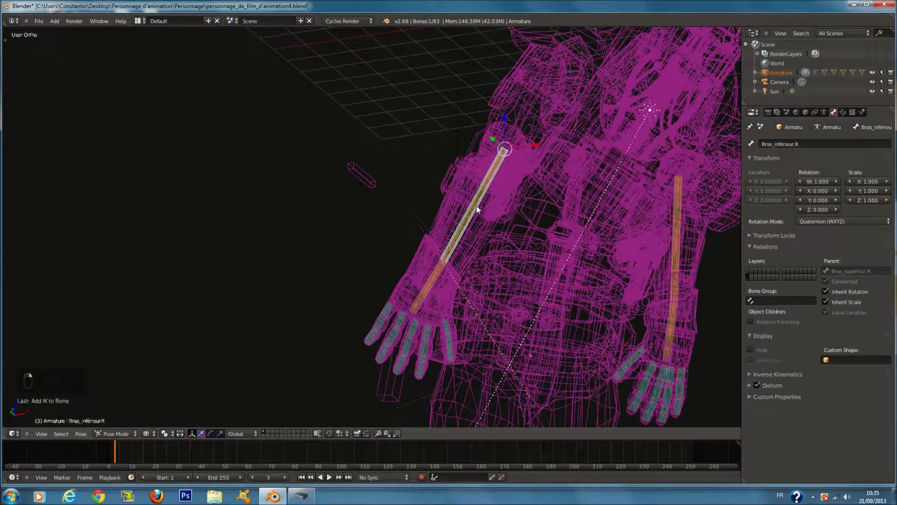
click(841, 113)
click(827, 218)
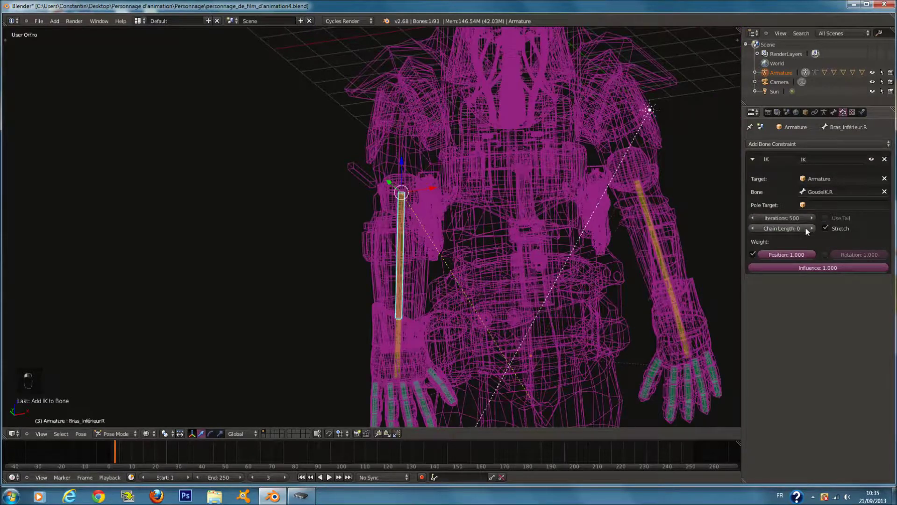
click(811, 229)
Test the elbow control in solid shading by trying to move the GoudeIK.R bone
middle_drag(692, 215, 607, 202)
right_click(598, 225)
right_click(383, 218)
right_click(362, 176)
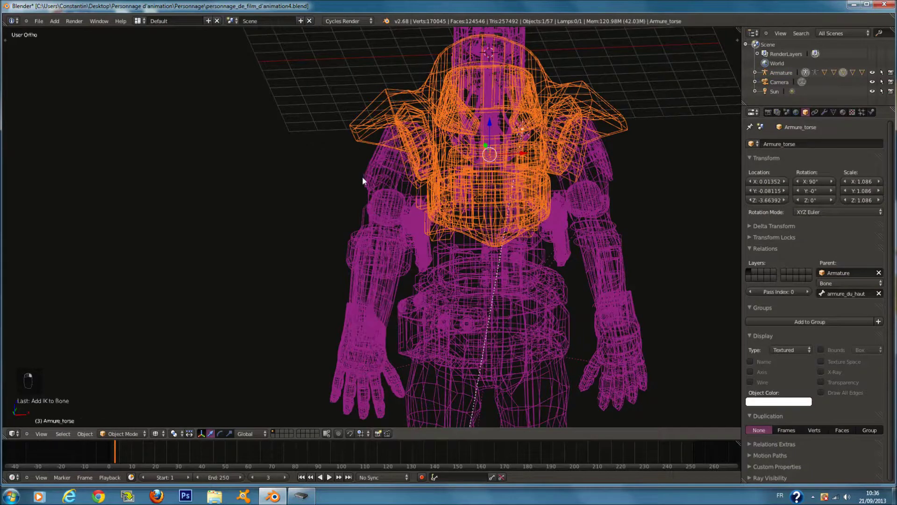
right_click(367, 185)
key(z)
key(g)
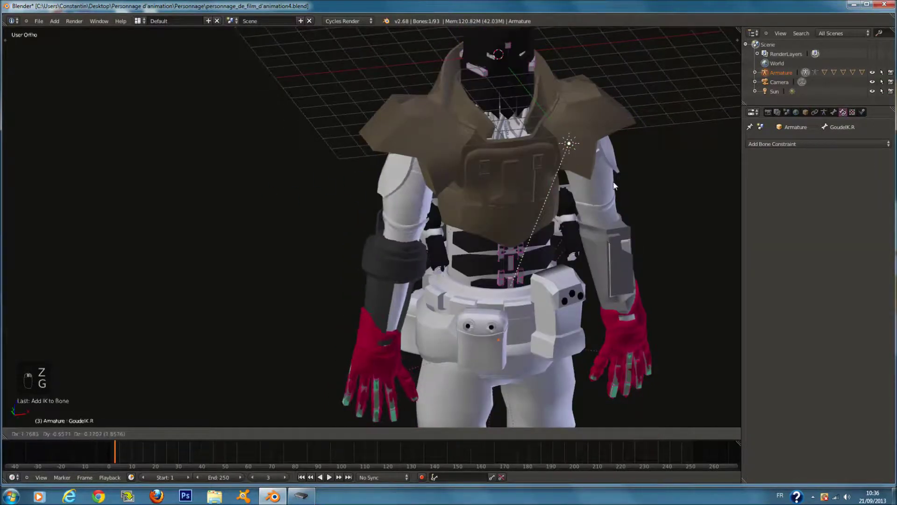
right_click(337, 201)
Try rotating the right forearm bone to check how the arm reacts to the elbow IK
middle_drag(420, 233, 395, 268)
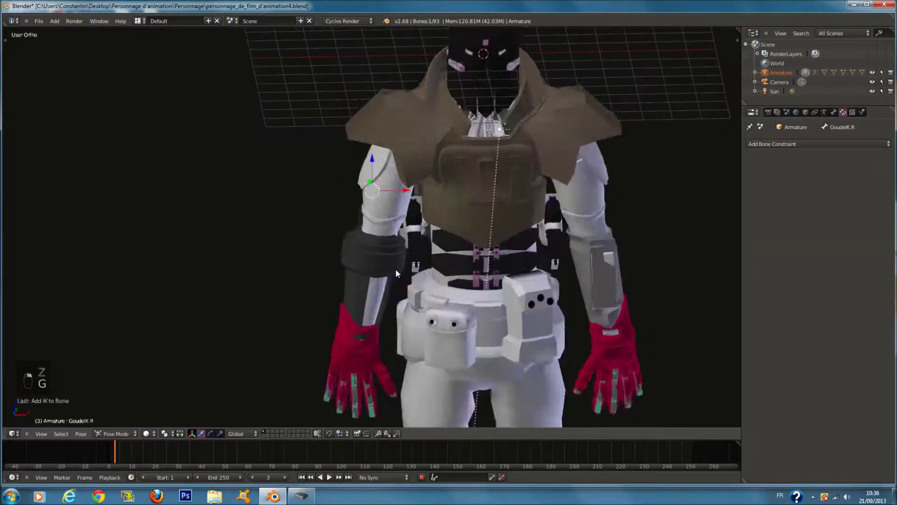
key(z)
right_click(377, 277)
key(z)
key(r)
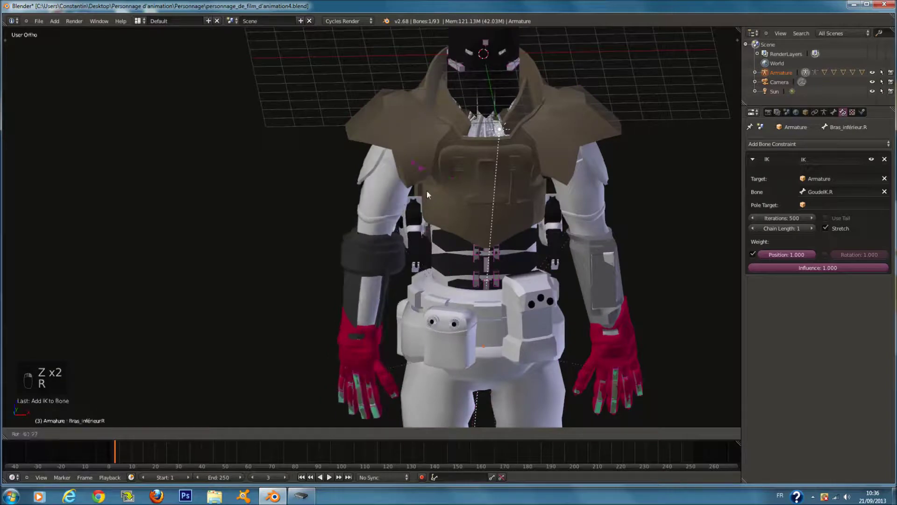
key(z)
key(r)
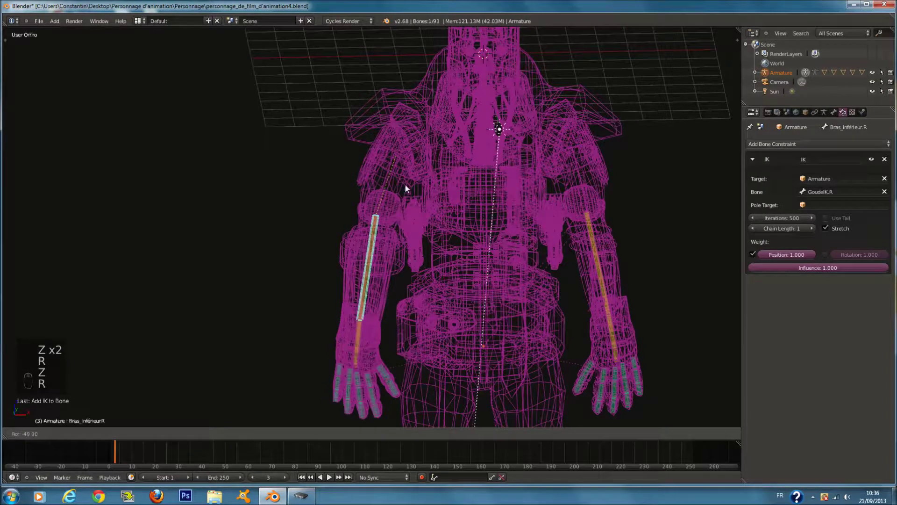
click(397, 232)
Circle-select the right hand and finger bones and try rotating them together
key(a)
drag(343, 344, 330, 371)
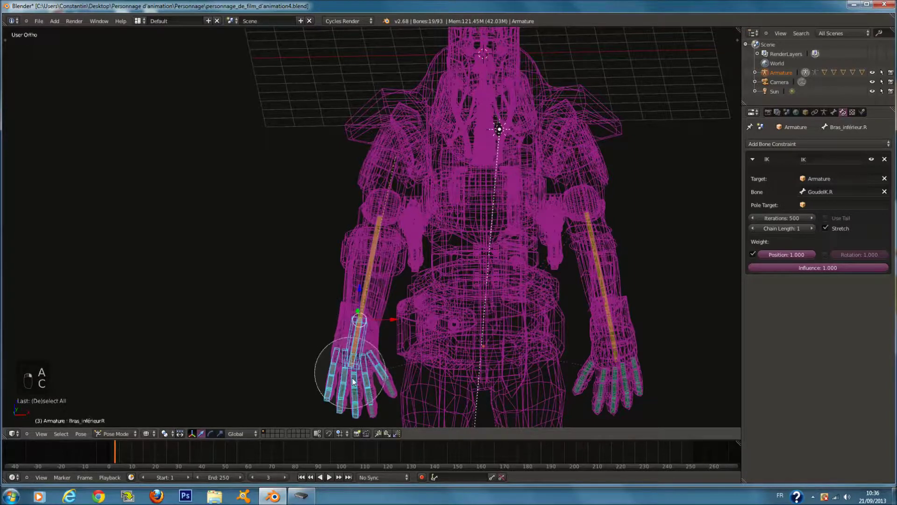
key(r)
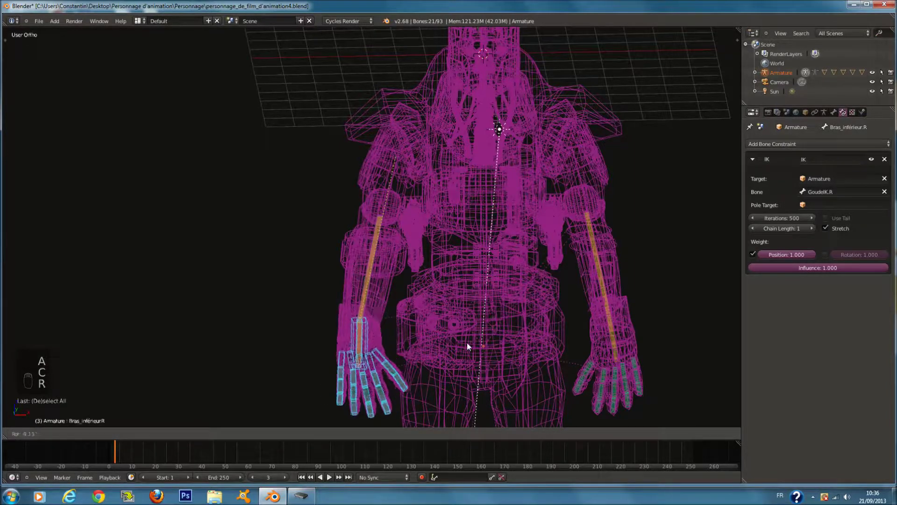
right_click(430, 357)
key(c)
Set the right forearm bone's IK chain length to 2 and test it by rotating the bone
right_click(369, 288)
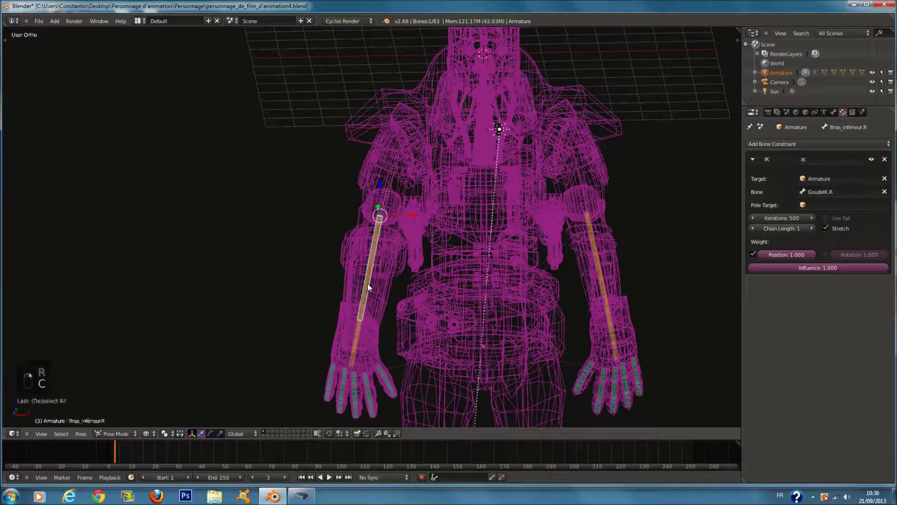
key(r)
right_click(425, 125)
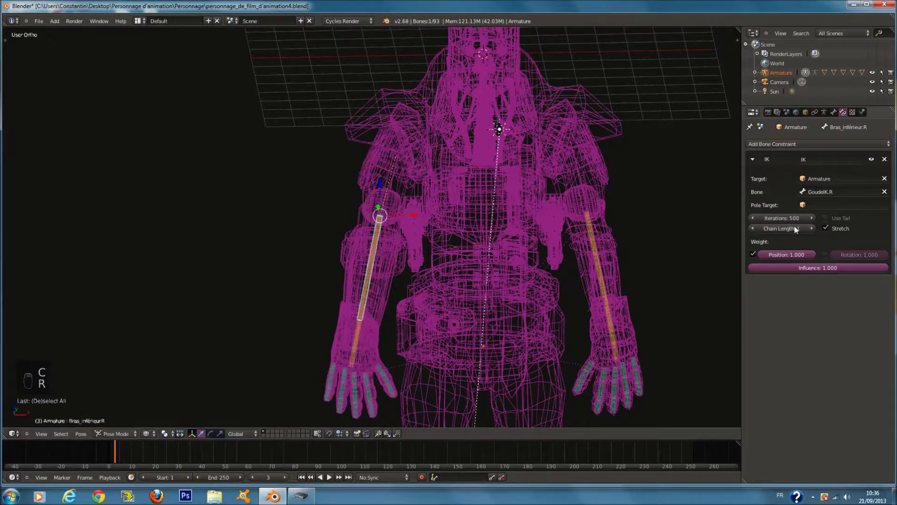
click(812, 228)
key(r)
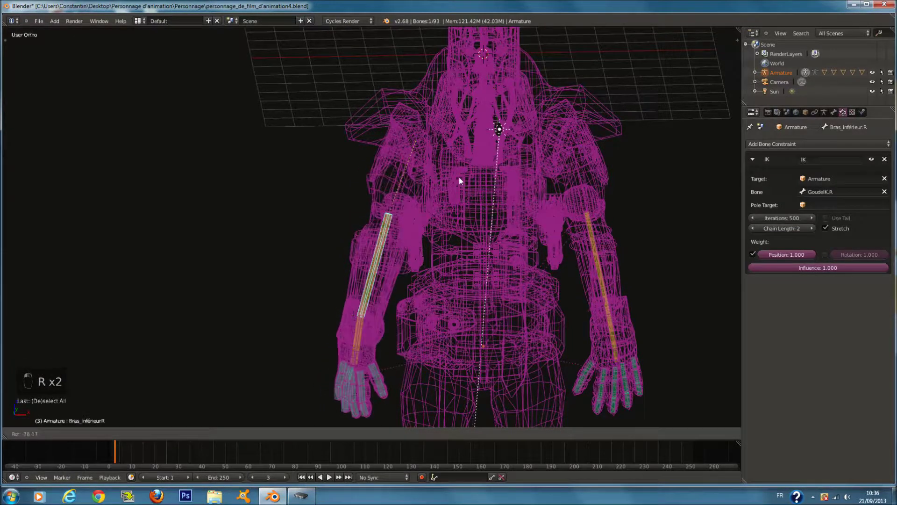
right_click(459, 178)
Set the right forearm bone's IK chain length to 3 and test it by rotating the bone in solid shading
click(811, 228)
key(r)
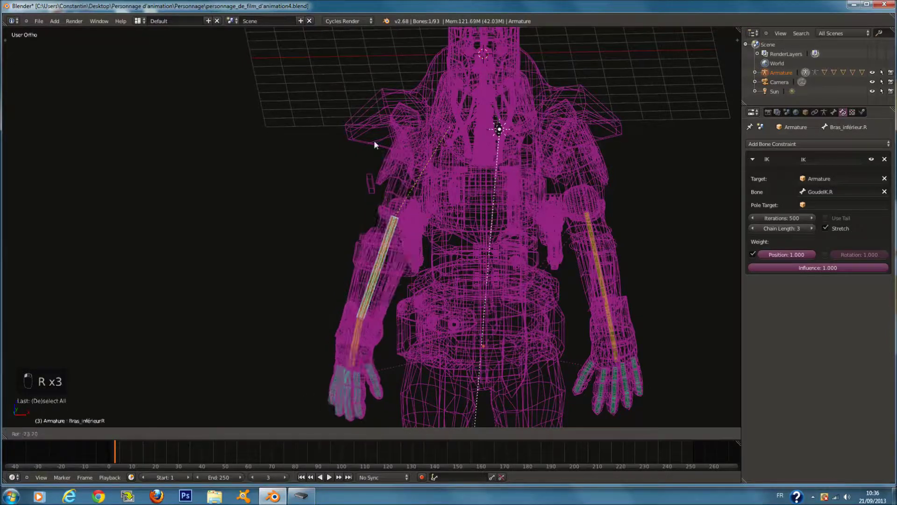
right_click(361, 176)
key(z)
key(r)
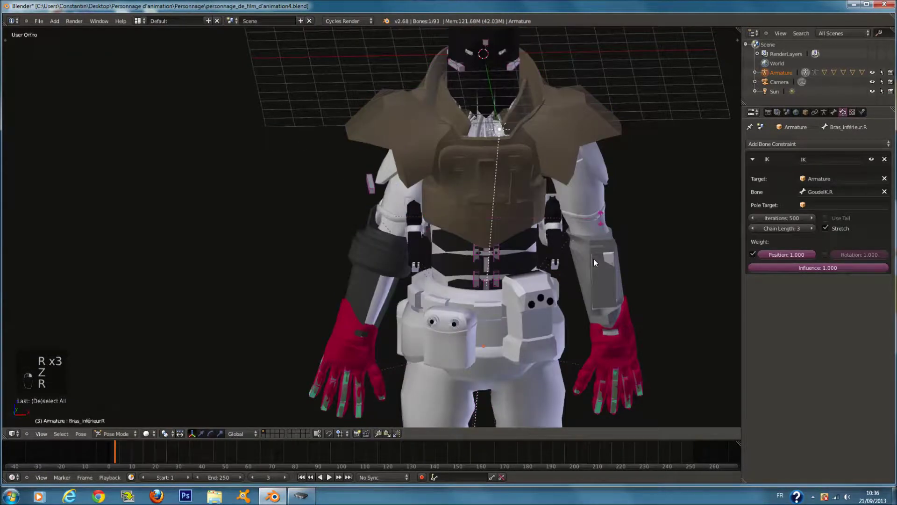
key(r)
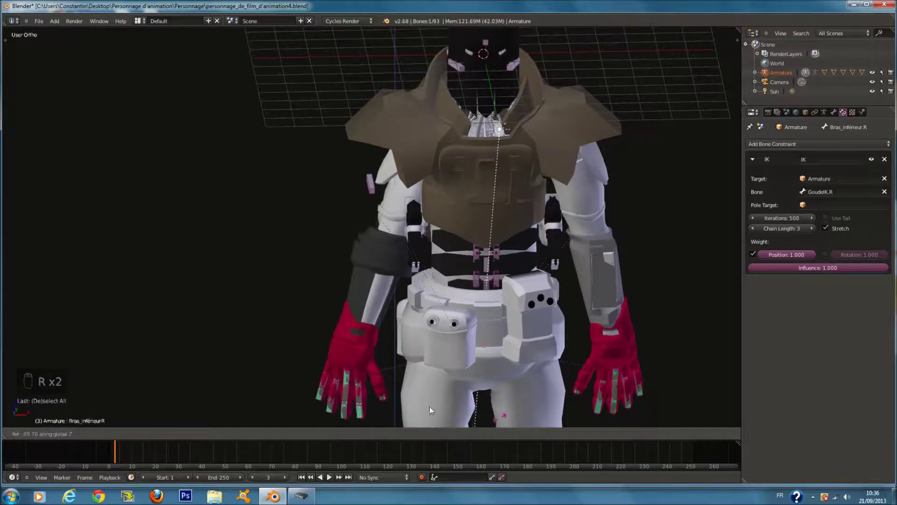
click(261, 299)
key(g)
right_click(573, 247)
key(r)
click(522, 385)
Clear the pose rotation of all bones and set the right forearm bone's IK chain length to 1
key(a)
key(a)
key(a)
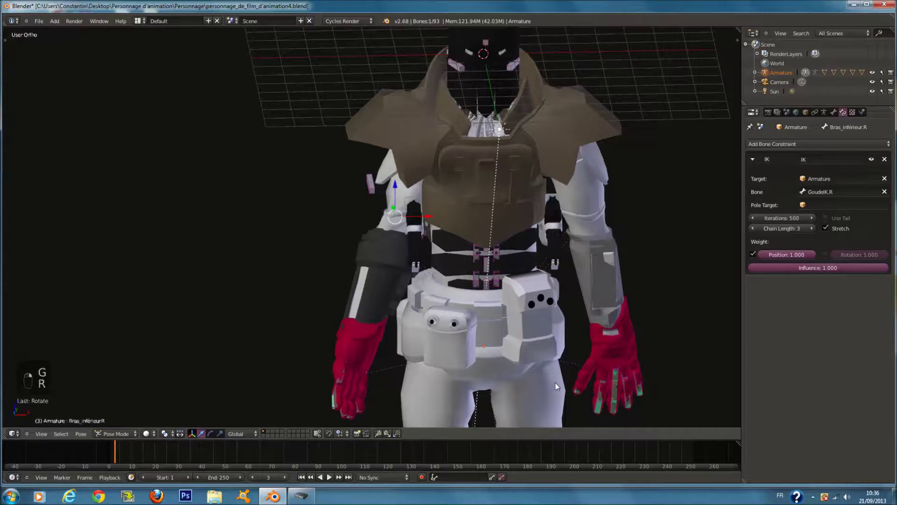
key(alt+r)
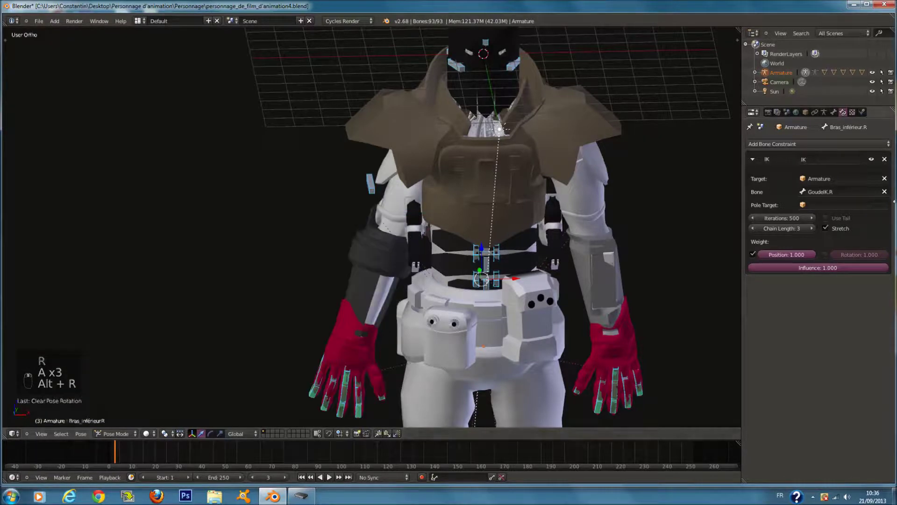
middle_drag(567, 371, 669, 218)
click(753, 228)
click(753, 228)
scroll(582, 243, up, 3)
Save the file from the front wireframe view with all bones checked in their rest position
key(KP_1)
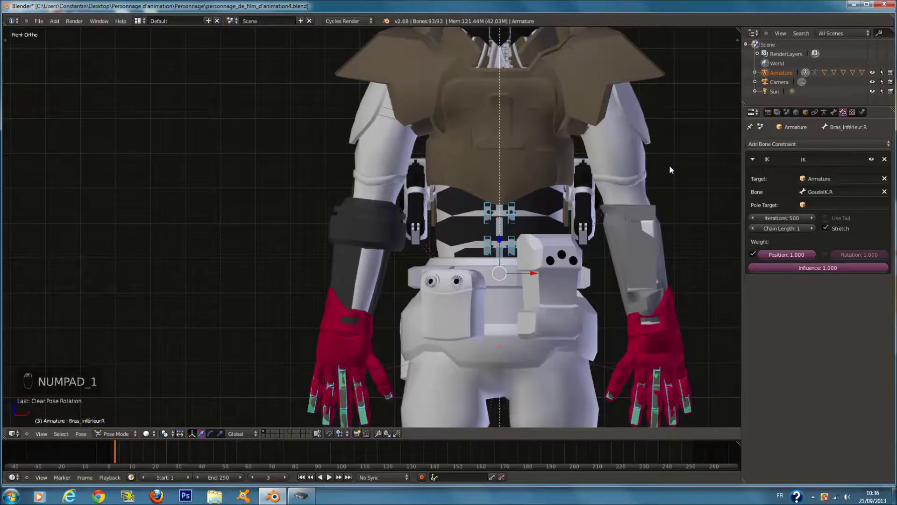
key(z)
key(a)
key(ctrl+s)
key(a)
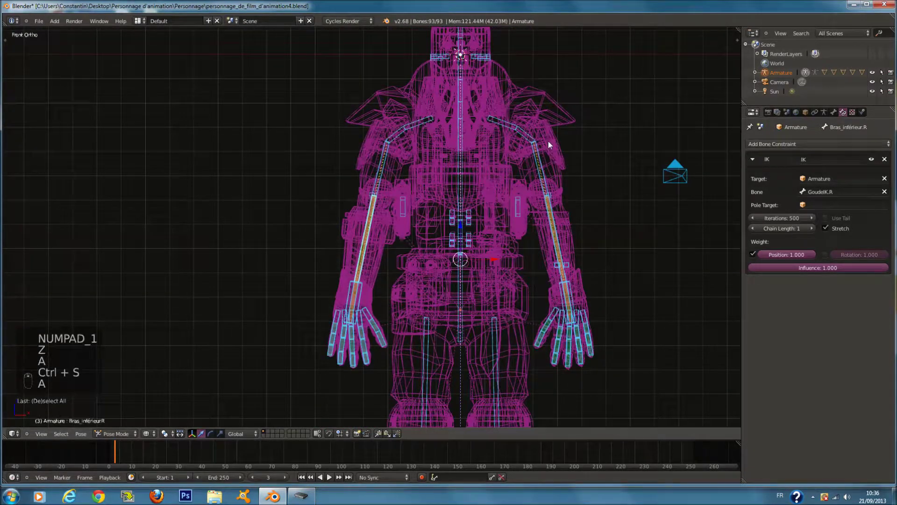
Try rotating the left outer shoulder bone (épaules_extérieur.L) in wireframe and solid shading to check the arm's reaction
right_click(522, 128)
key(r)
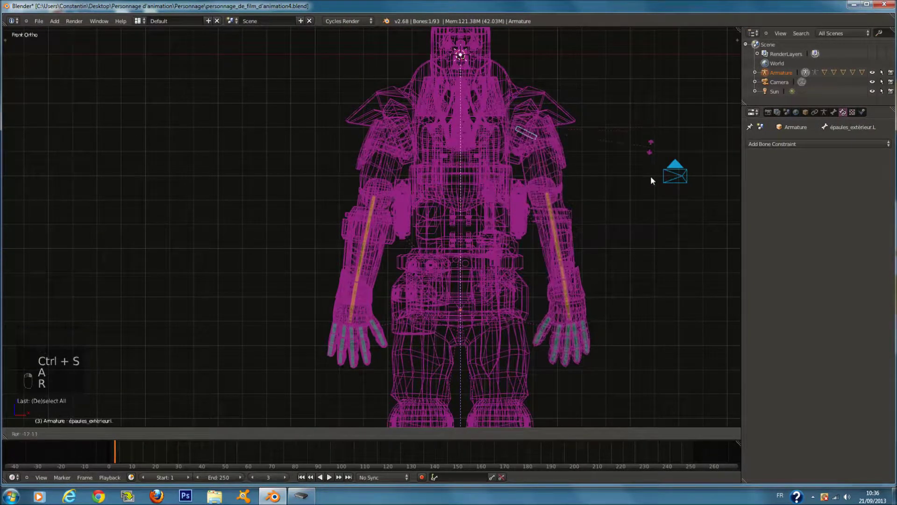
click(617, 106)
key(z)
key(r)
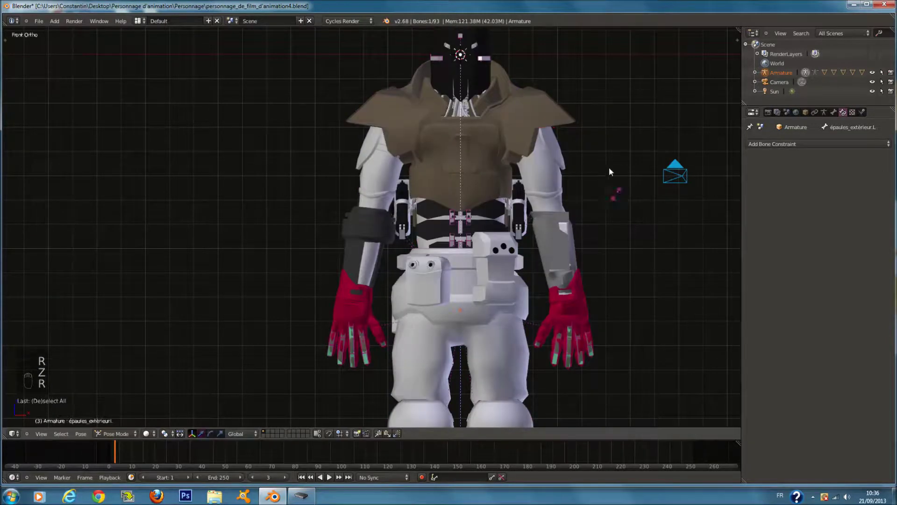
key(z)
click(559, 197)
key(r)
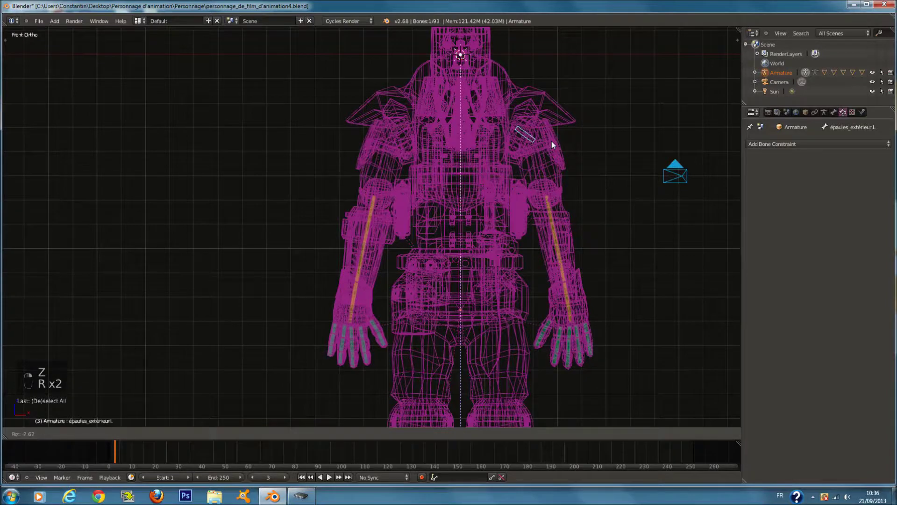
click(560, 142)
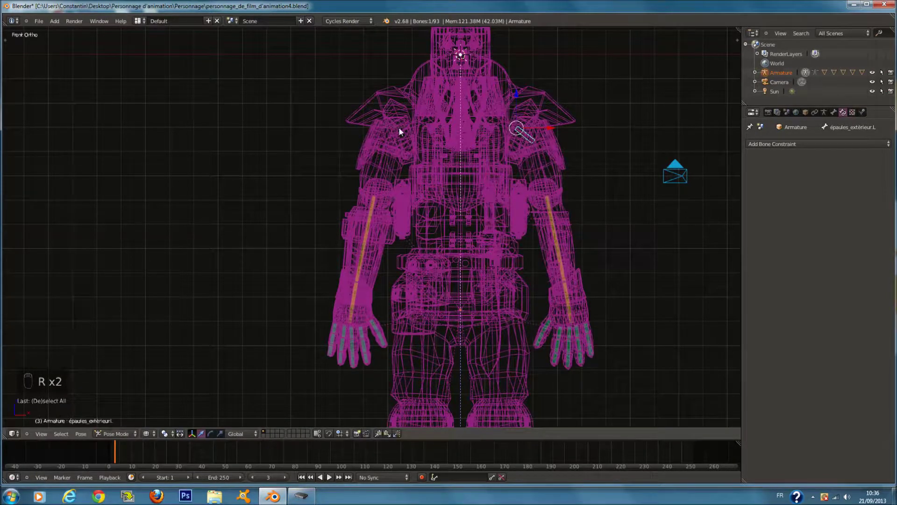
Try rotating the right outer shoulder bone (épaules_extérieur.R) to check how the IK arm follows
key(r)
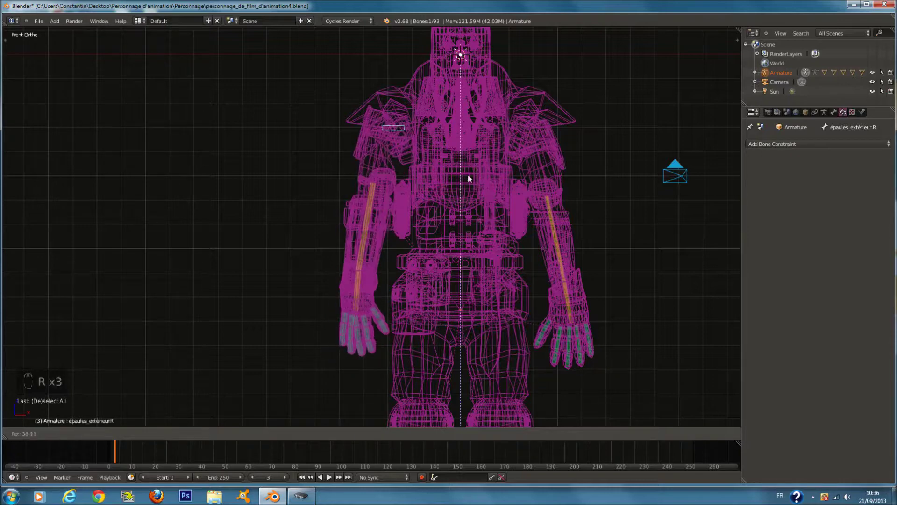
click(484, 159)
key(z)
key(r)
right_click(472, 253)
Save the file and select all bones of the armature in wireframe shading
key(ctrl+s)
key(z)
scroll(503, 234, down, 3)
key(a)
key(a)
key(a)
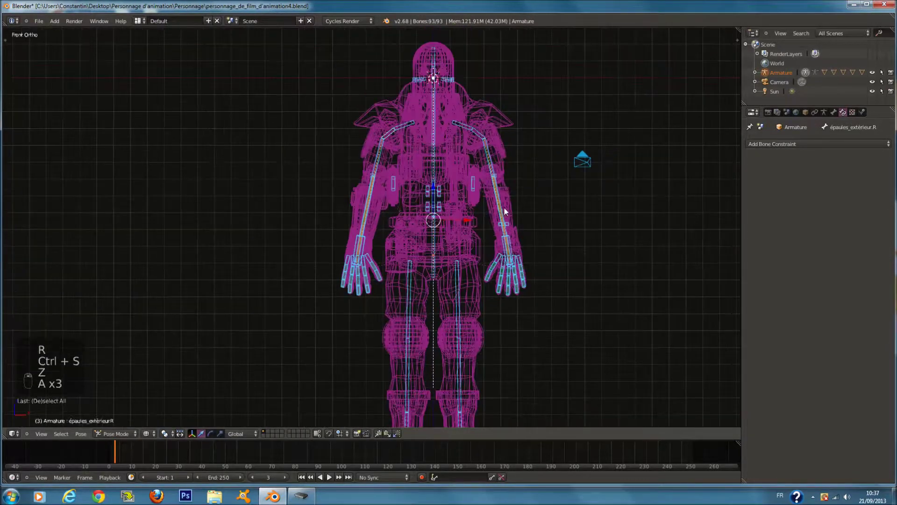
Select the upper armour bone armure_du_haut in the torso and try rotating it from the front
scroll(500, 199, up, 5)
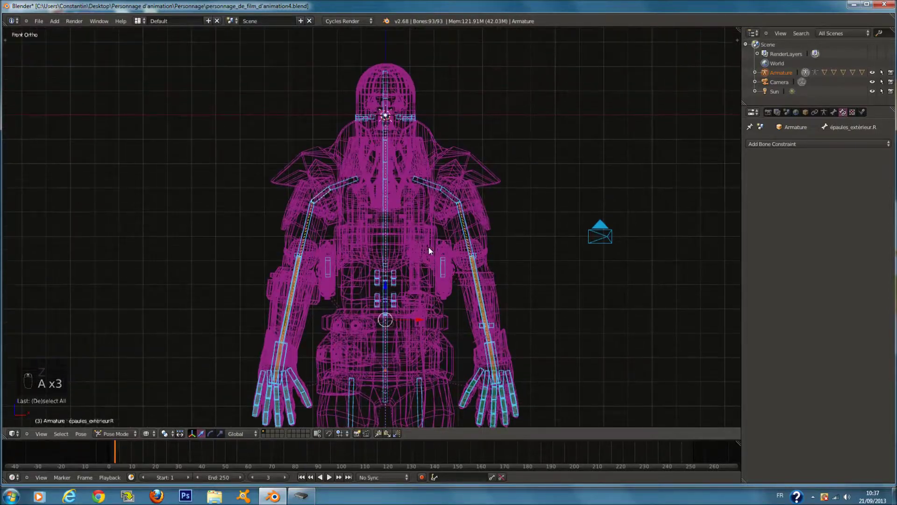
scroll(420, 249, down, 4)
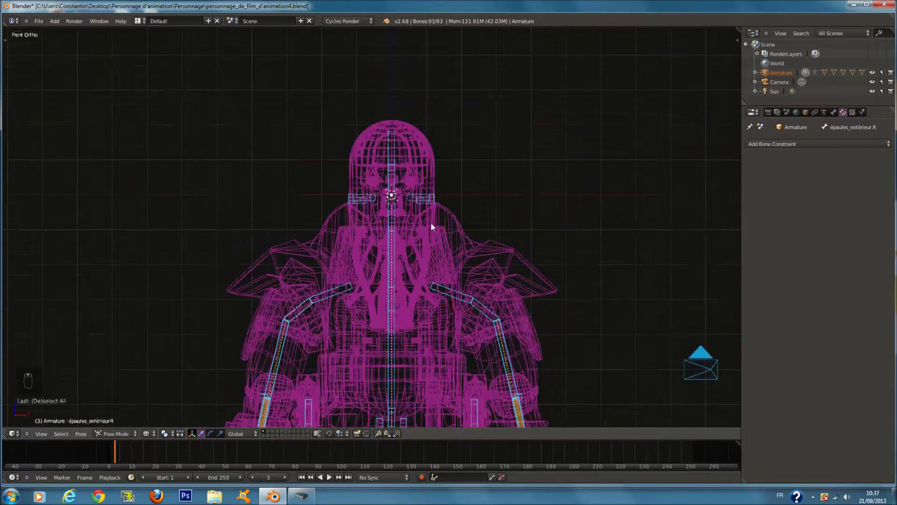
scroll(431, 223, up, 3)
shift+middle_drag(428, 178, 401, 218)
shift+scroll(405, 229, down, 3)
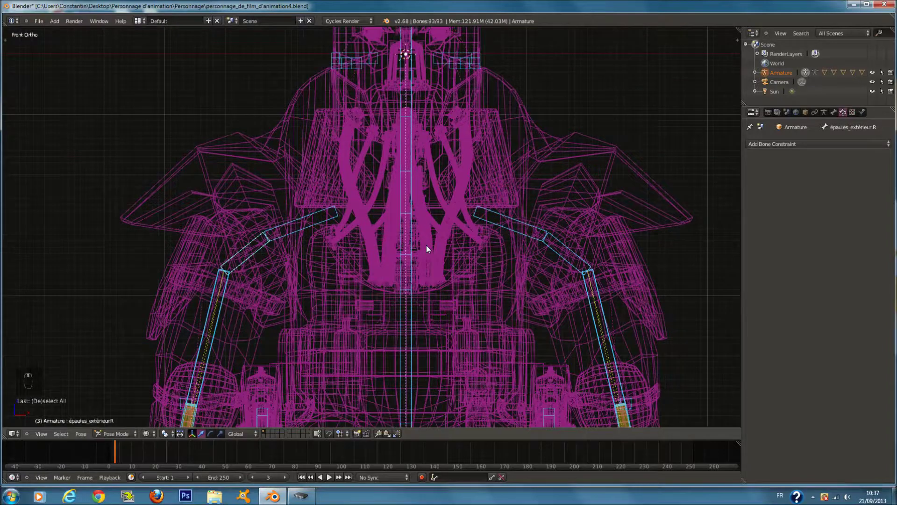
scroll(425, 245, down, 1)
right_click(402, 301)
scroll(402, 300, down, 5)
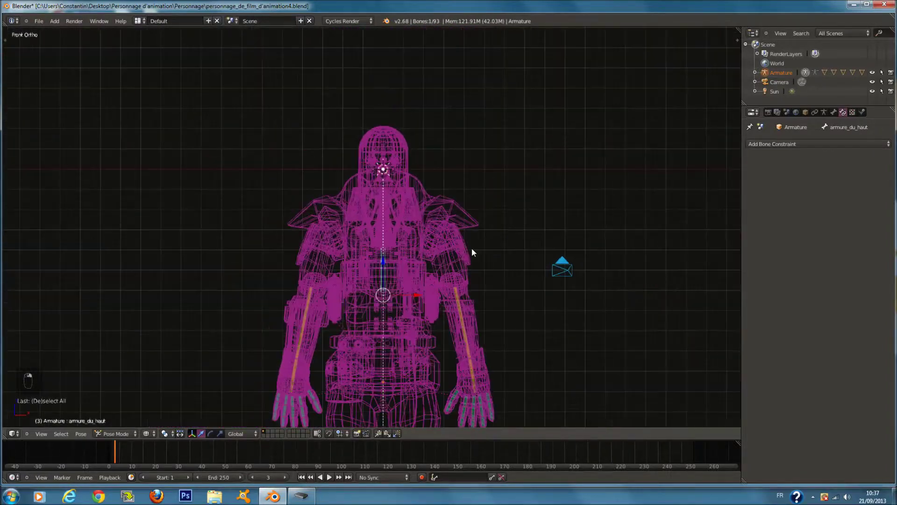
key(r)
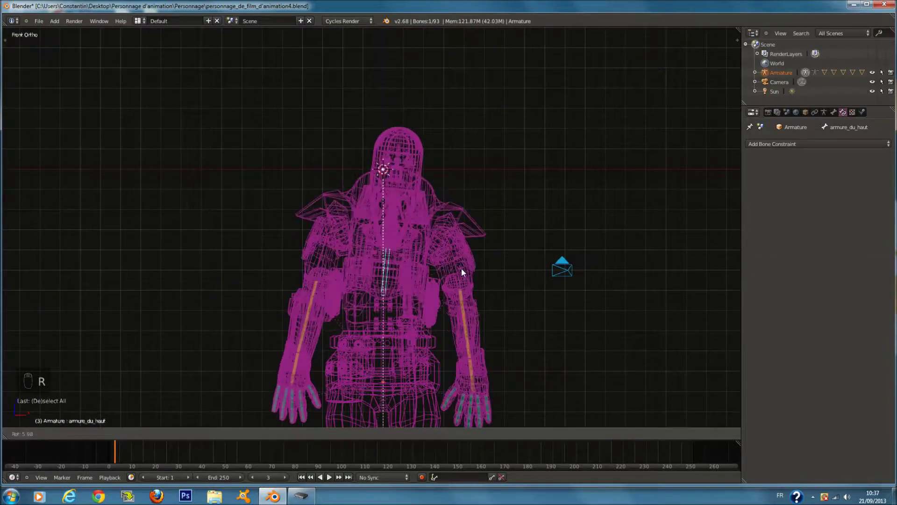
right_click(450, 264)
Test the torso's reaction in solid shading by rotating armure_du_haut freely and about the global Z axis
key(z)
key(z)
scroll(450, 267, up, 2)
key(r)
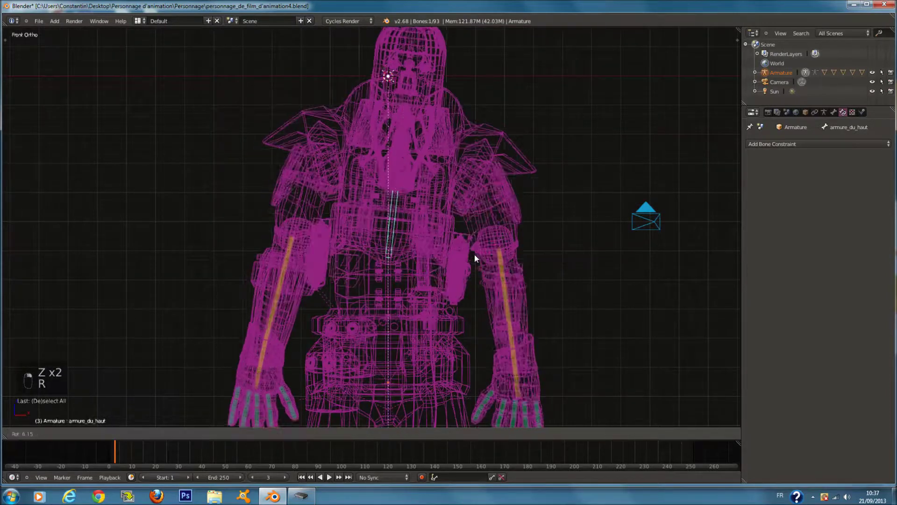
right_click(443, 222)
key(z)
scroll(442, 223, down, 1)
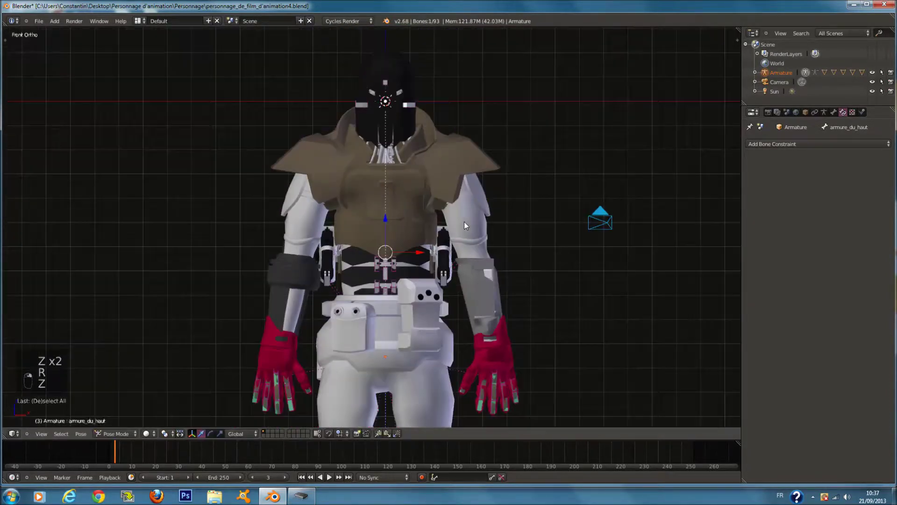
key(r)
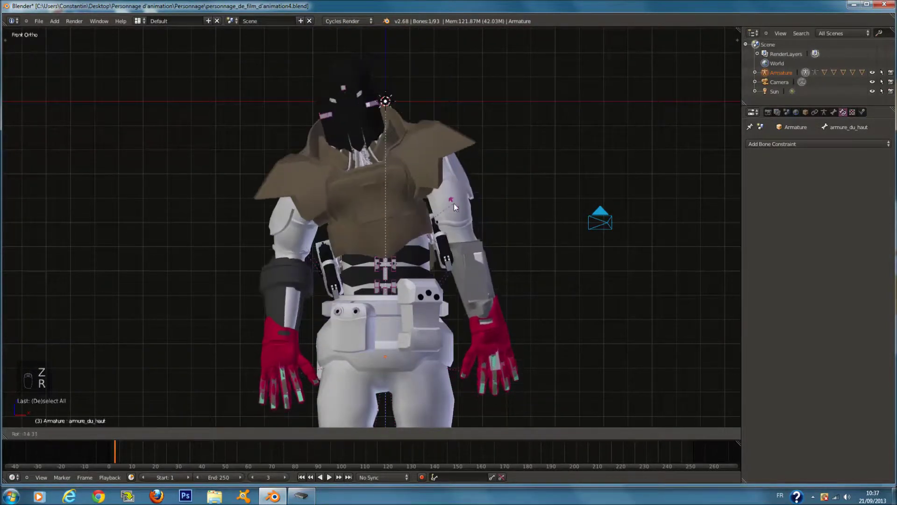
key(r)
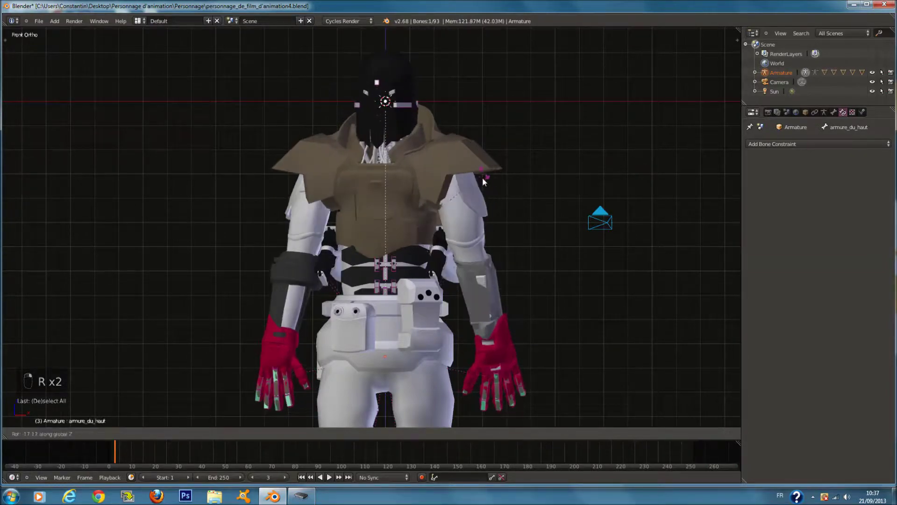
click(452, 209)
Rotate armure_du_haut from the side view to check the torso bend, and undo the rotation
key(KP_3)
key(KP_Decimal)
key(z)
middle_drag(484, 224, 523, 181)
key(r)
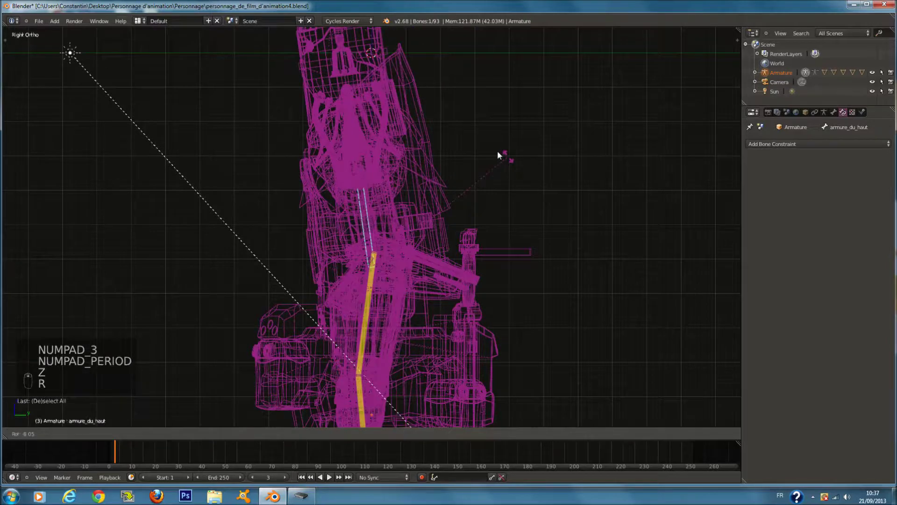
click(464, 149)
key(z)
middle_drag(464, 149, 498, 208)
scroll(491, 211, up, 2)
key(ctrl+z)
Add an Inverse Kinematics constraint to the head bone Casque
scroll(490, 210, down, 6)
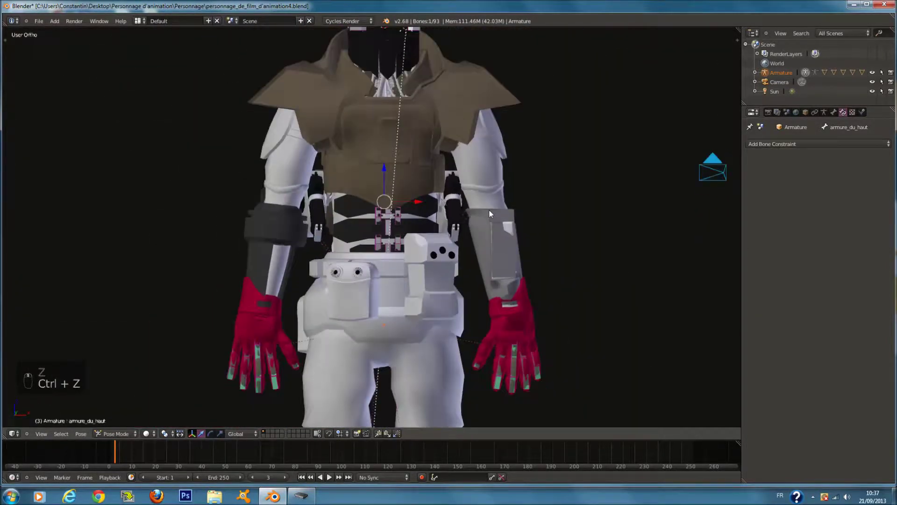
key(KP_1)
key(z)
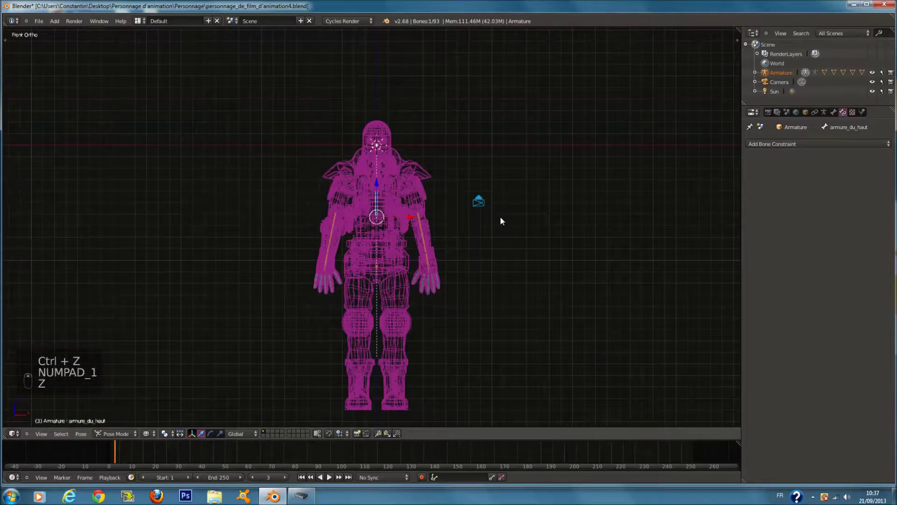
shift+scroll(445, 240, down, 3)
shift+scroll(437, 238, up, 6)
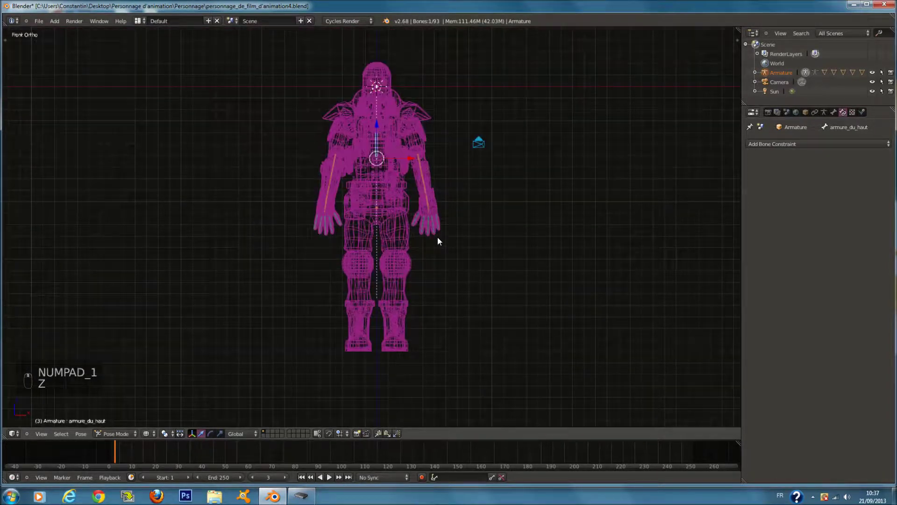
shift+scroll(437, 234, up, 2)
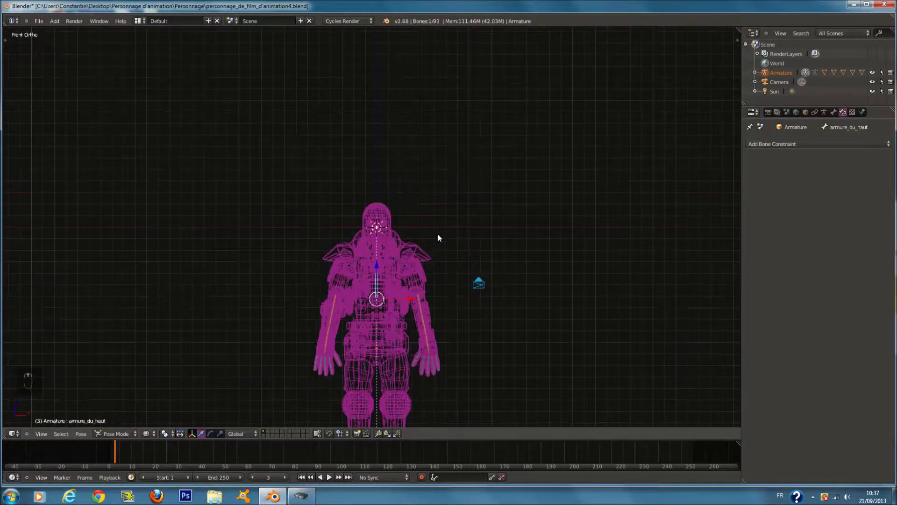
scroll(438, 234, up, 8)
shift+scroll(425, 227, down, 2)
right_click(404, 227)
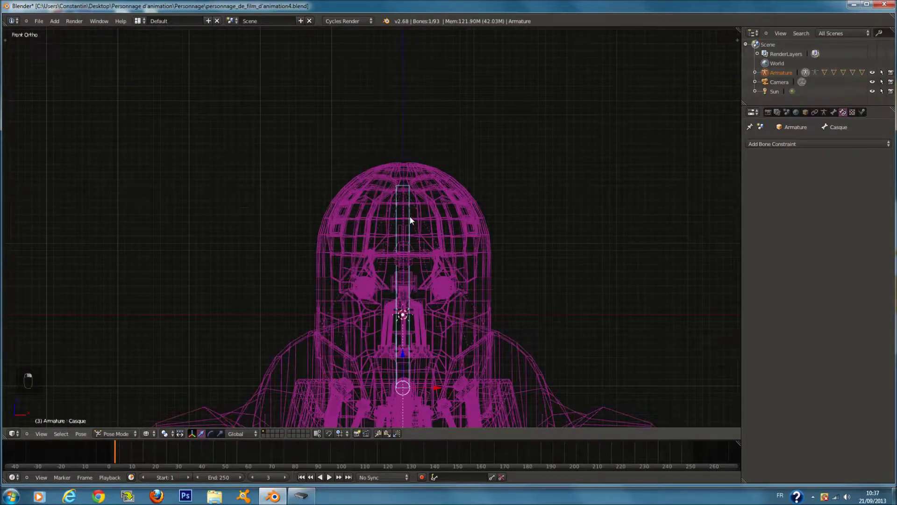
scroll(410, 217, up, 1)
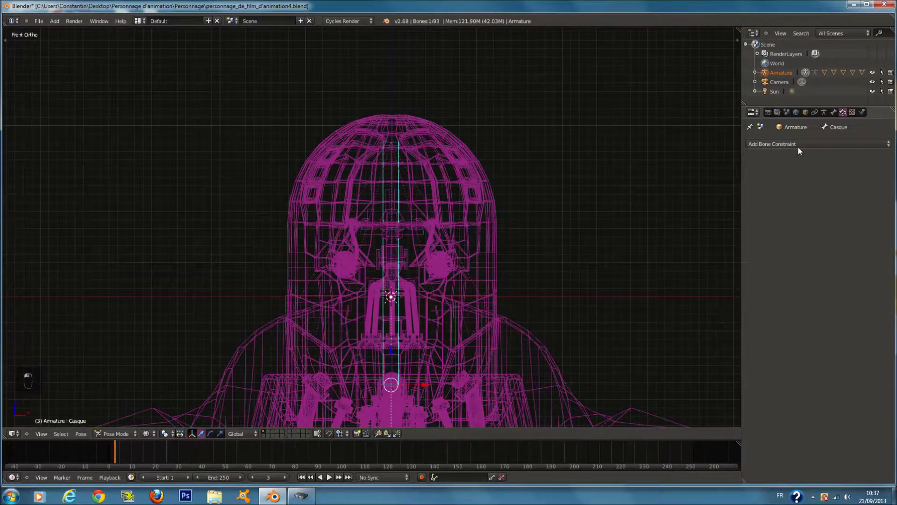
click(798, 146)
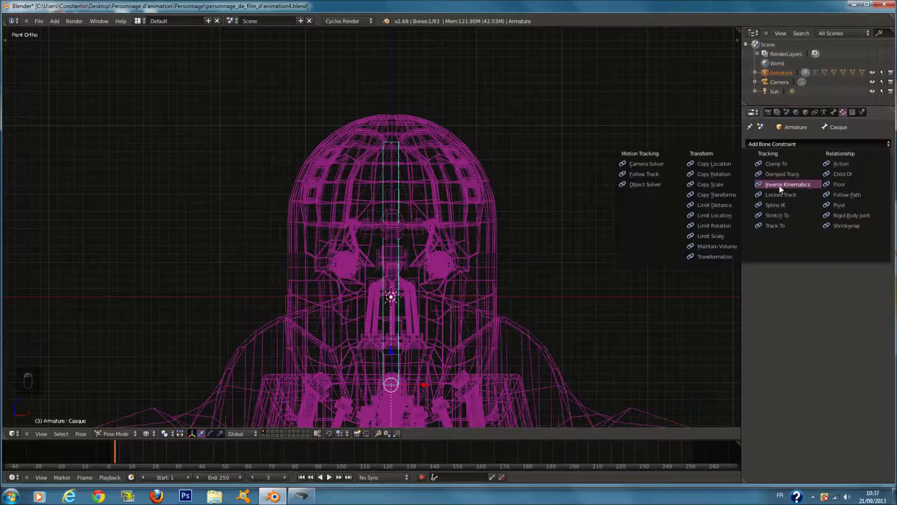
click(805, 184)
Try moving the Casque bone and set its IK chain length to 3
scroll(558, 218, down, 4)
key(g)
right_click(548, 201)
click(812, 215)
click(812, 215)
click(813, 215)
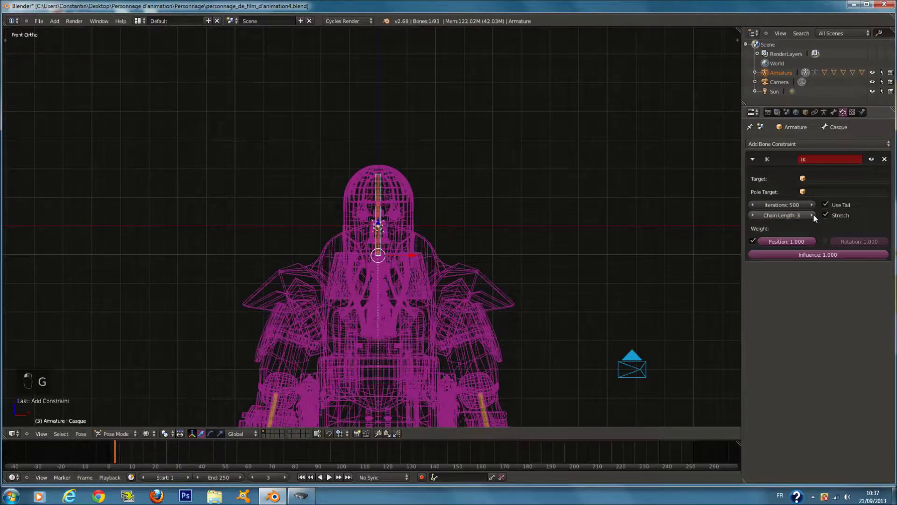
Set the Casque bone's IK chain length to 2 and test it by moving the bone
middle_drag(559, 230, 531, 239)
click(752, 215)
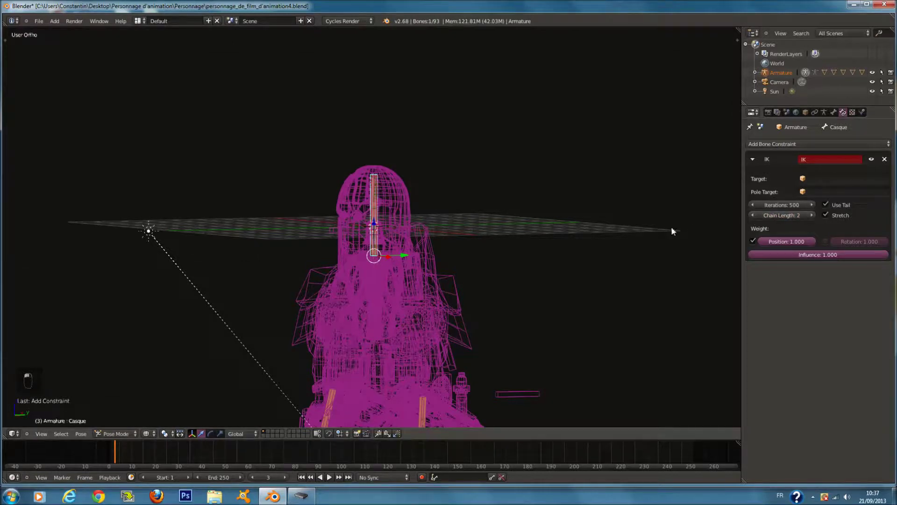
key(g)
right_click(472, 206)
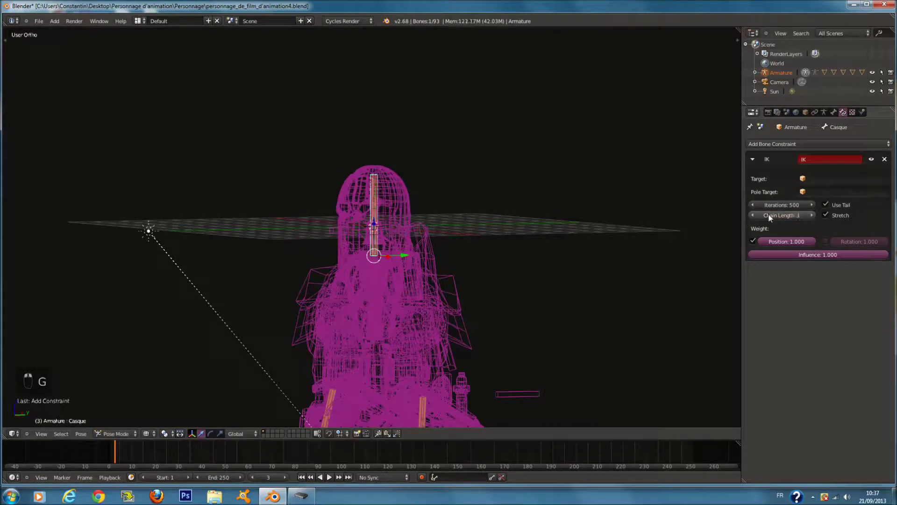
Test the Casque bone by moving it in solid shading, and rotate it freehand from the front view
key(z)
middle_drag(538, 211, 588, 232)
key(g)
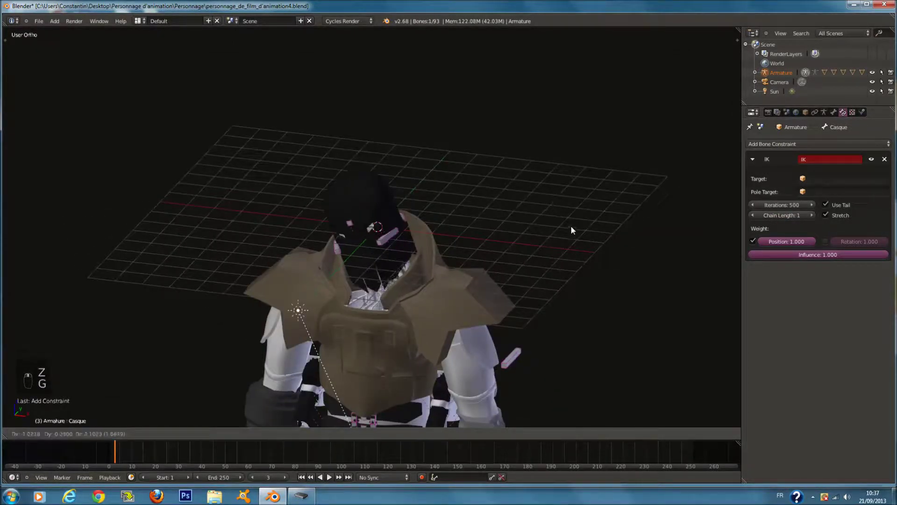
key(KP_1)
key(KP_Decimal)
key(g)
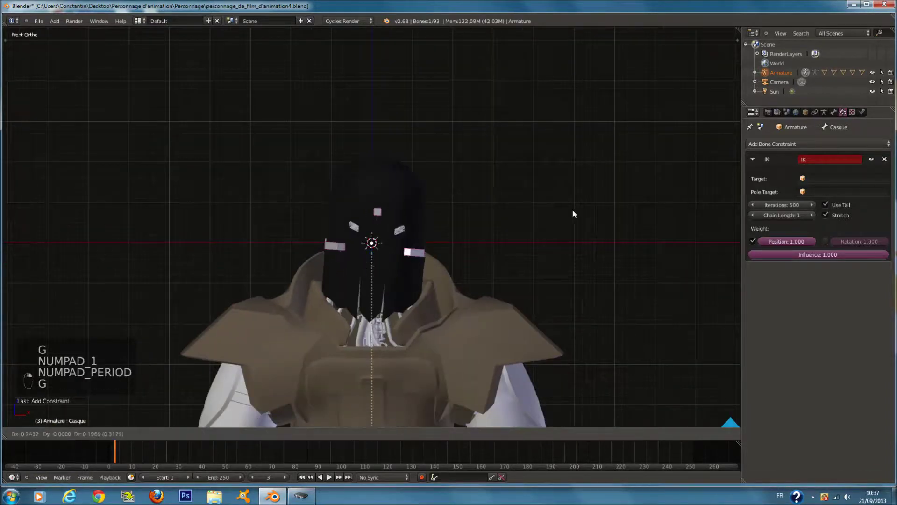
key(r)
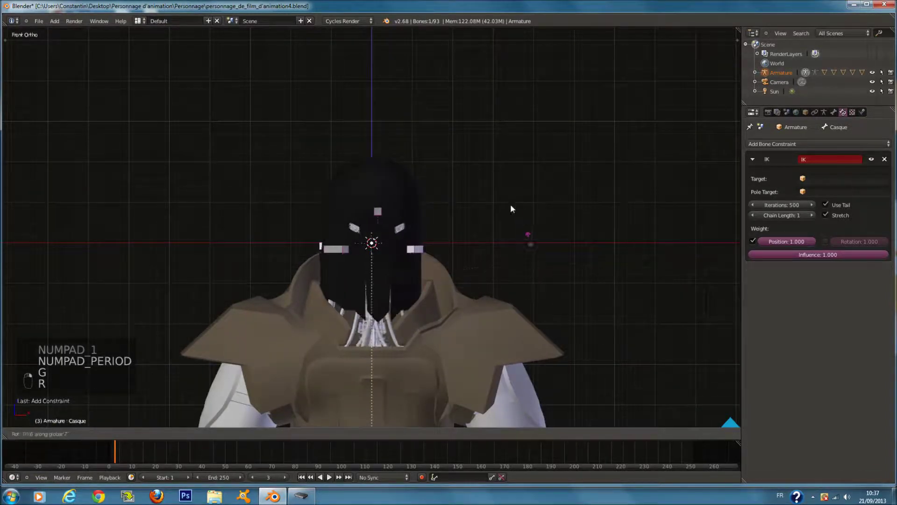
key(r)
click(521, 164)
Try further moves and rotations of the Casque bone from the front view, cancelling each one
key(g)
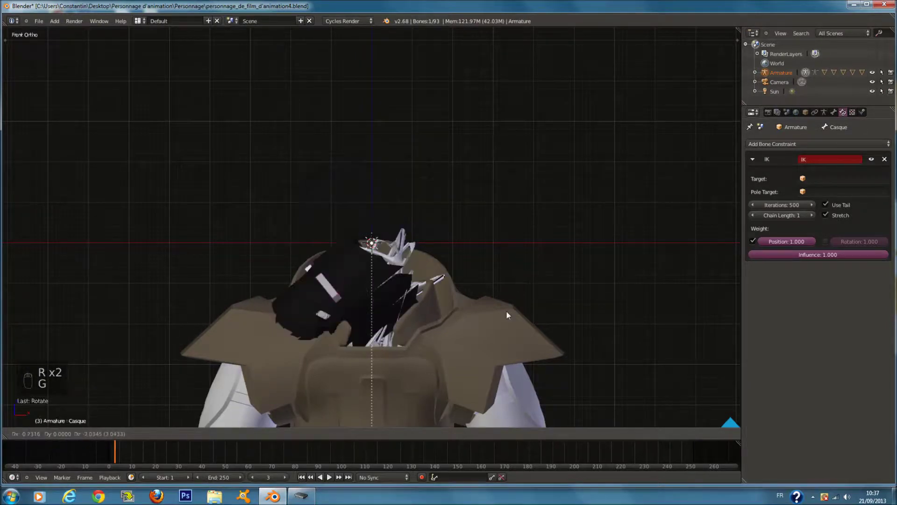
right_click(489, 217)
key(r)
key(r)
key(r)
right_click(468, 230)
key(r)
right_click(490, 259)
Set the Casque bone's IK chain length to 2 and test the head's bend by moving the bone
click(812, 215)
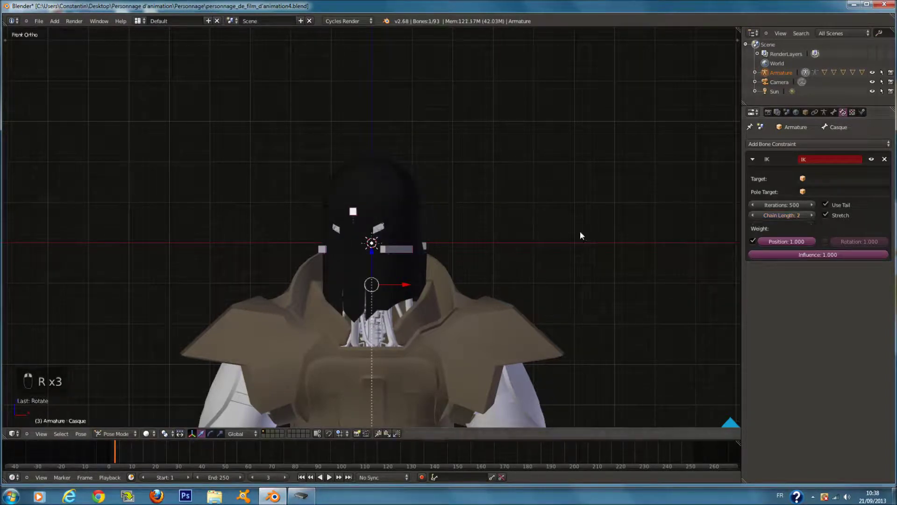
key(g)
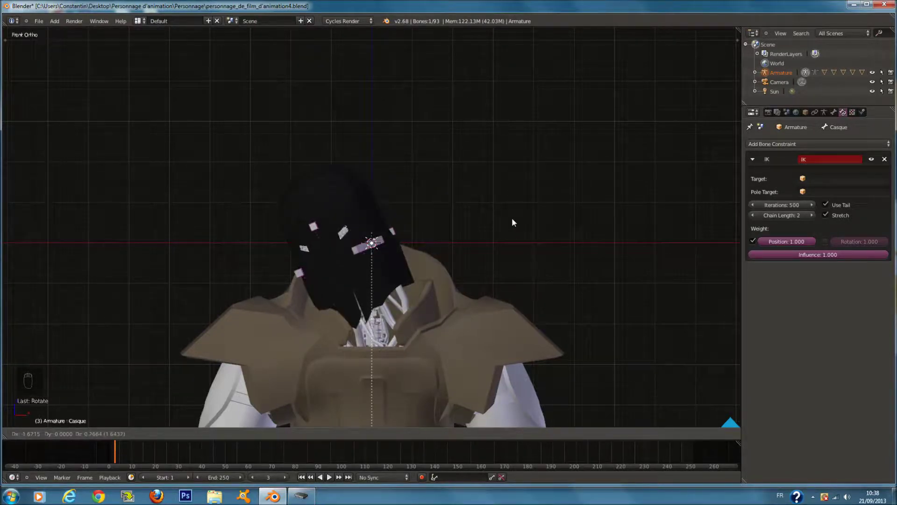
right_click(529, 236)
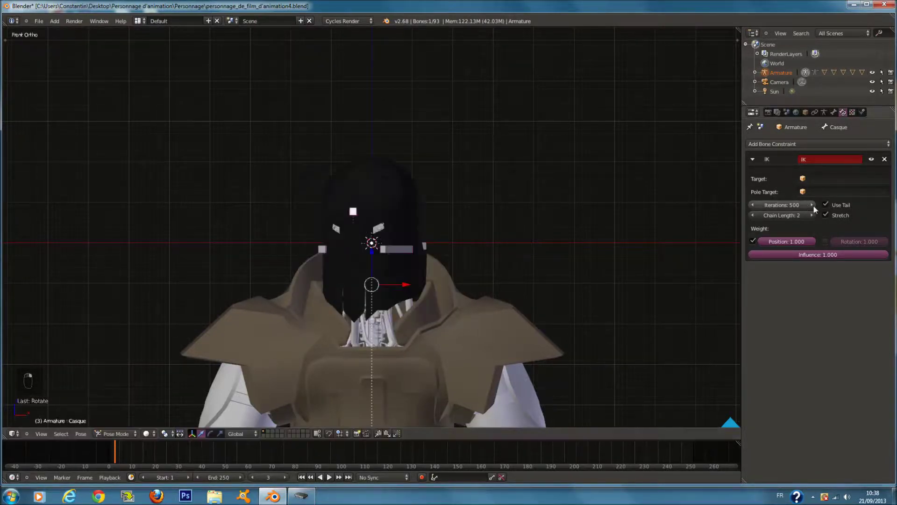
Set the Casque bone's IK chain length to 4 and its iterations to 100
click(812, 215)
click(812, 215)
key(z)
middle_drag(471, 315, 369, 334)
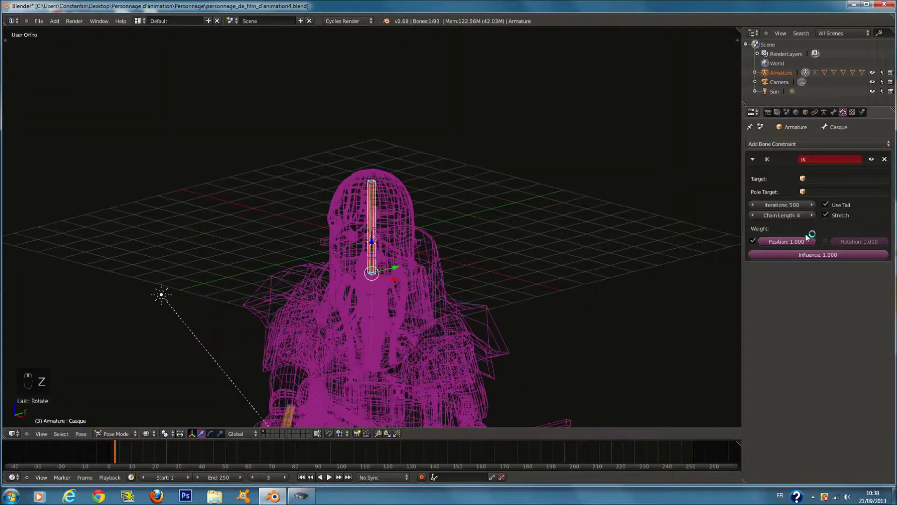
double_click(787, 205)
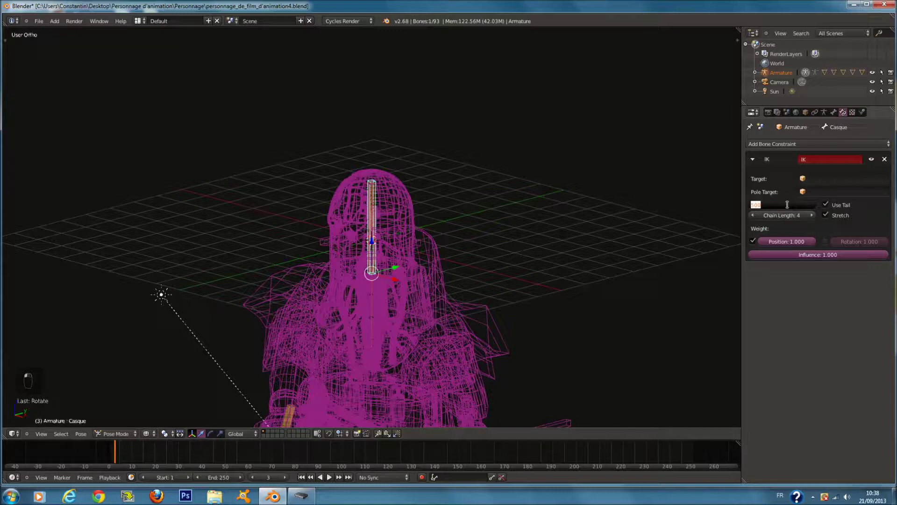
text(0)
key(Return)
key(z)
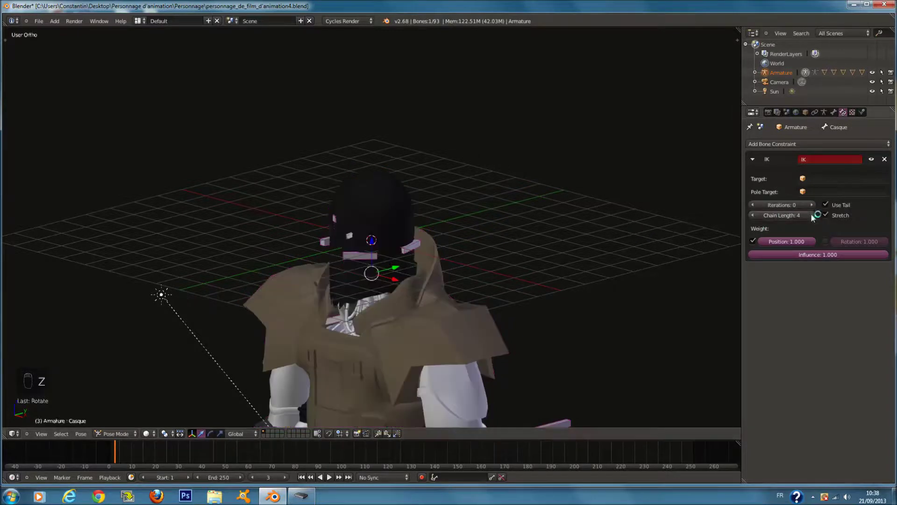
text(00)
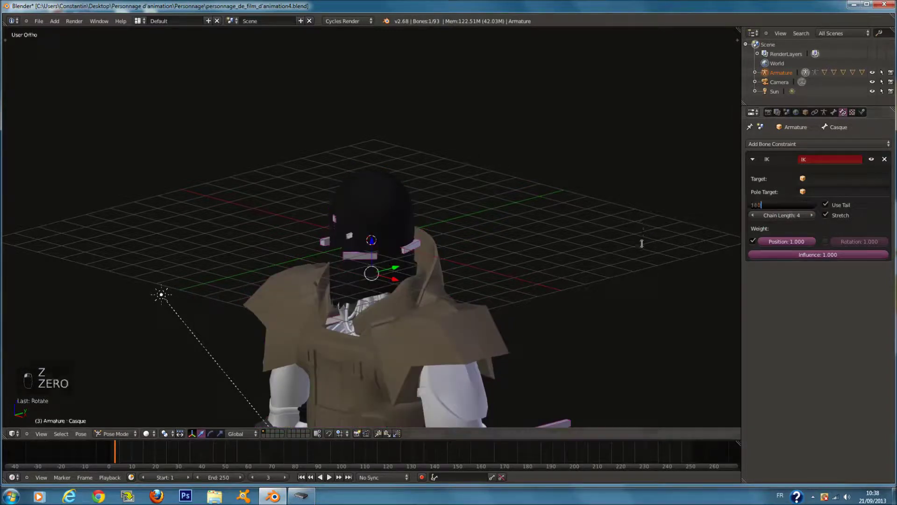
Select all bones of the armature in the front wireframe view and clear their pose rotation
key(KP_1)
key(z)
key(a)
key(a)
key(a)
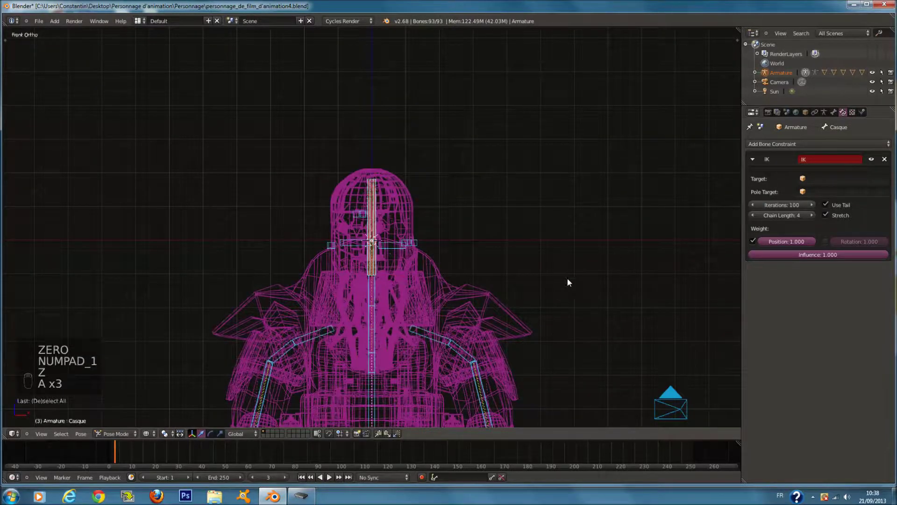
key(alt+r)
Select only the Casque bone and test the head's motion by moving it in solid shading
scroll(400, 215, up, 3)
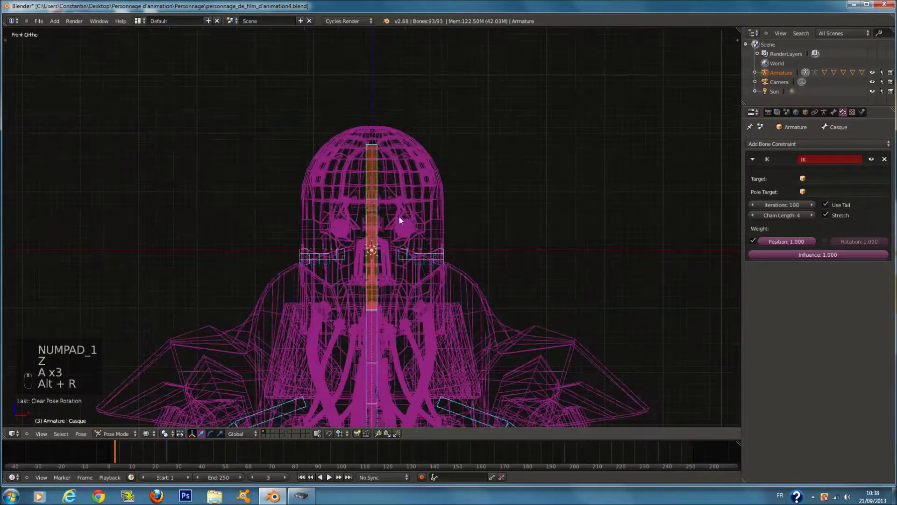
right_click(371, 172)
key(z)
key(g)
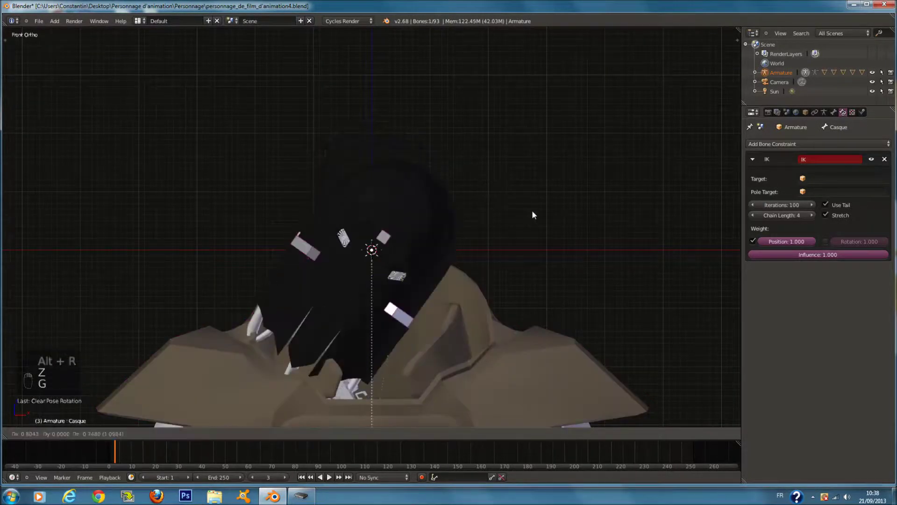
right_click(617, 212)
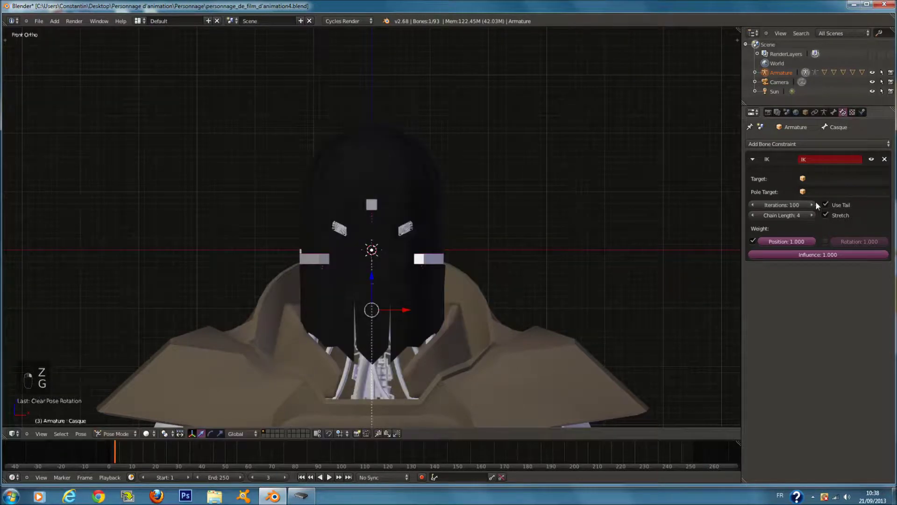
Set the Casque bone's IK iterations to 10 and test the result by moving the bone
click(787, 205)
key(BackSpace)
text(10)
key(Return)
key(g)
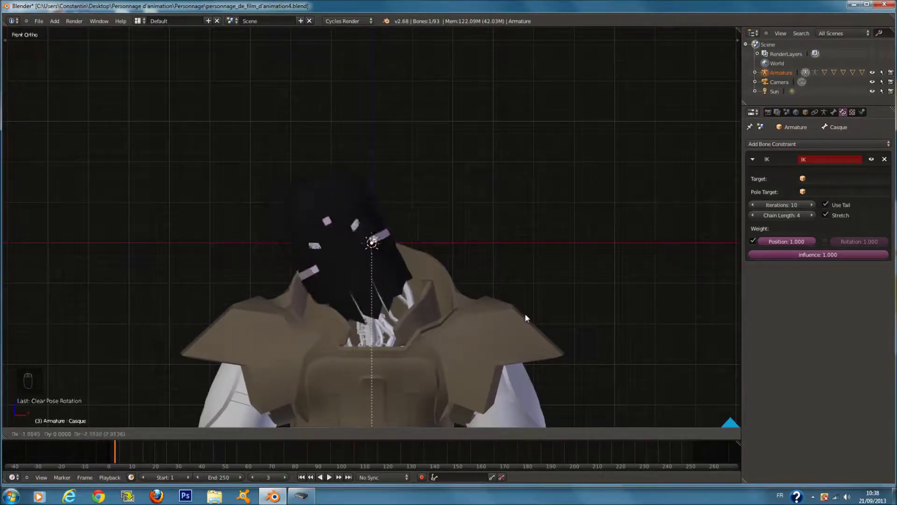
right_click(575, 360)
Hide the torso armour Armure_torse and check the neck's bend by moving the Casque bone
right_click(491, 318)
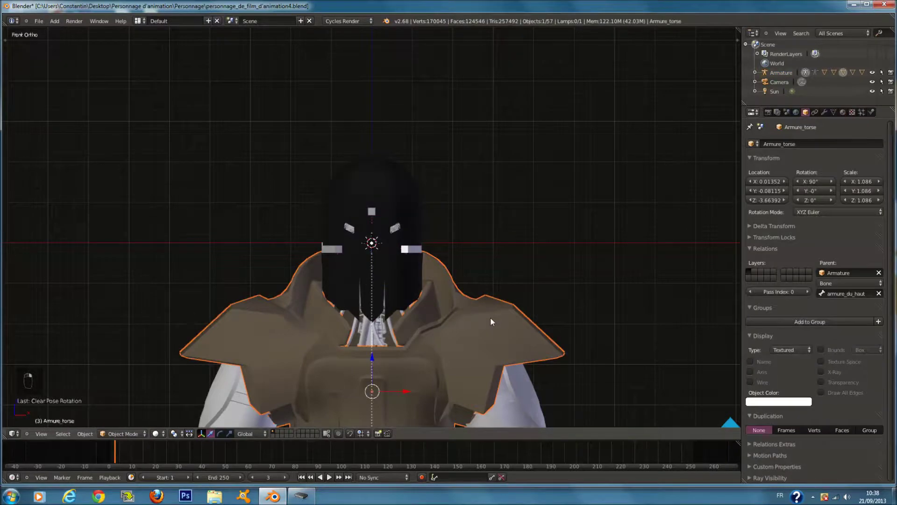
key(h)
key(z)
right_click(374, 210)
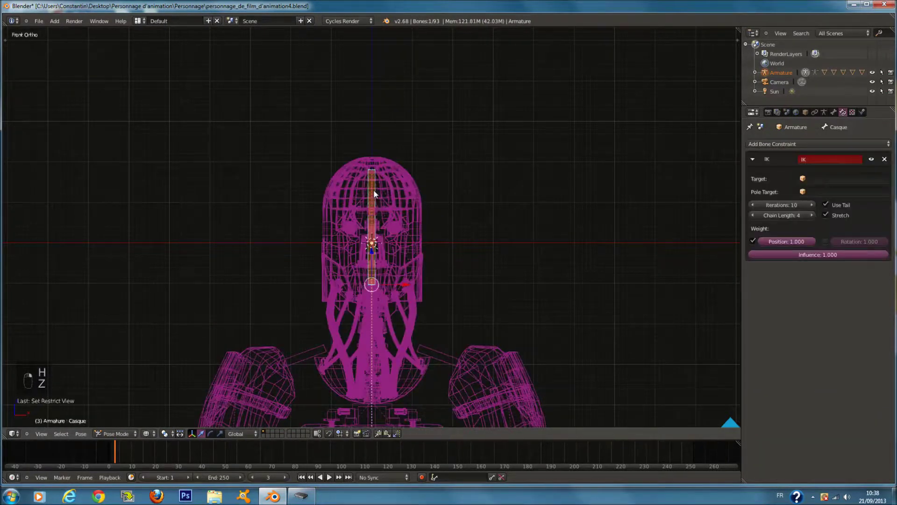
key(z)
key(g)
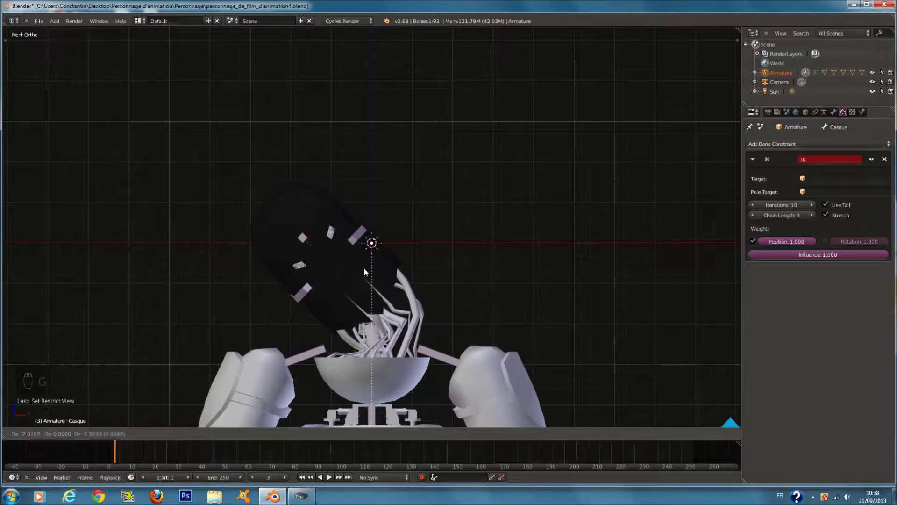
right_click(388, 273)
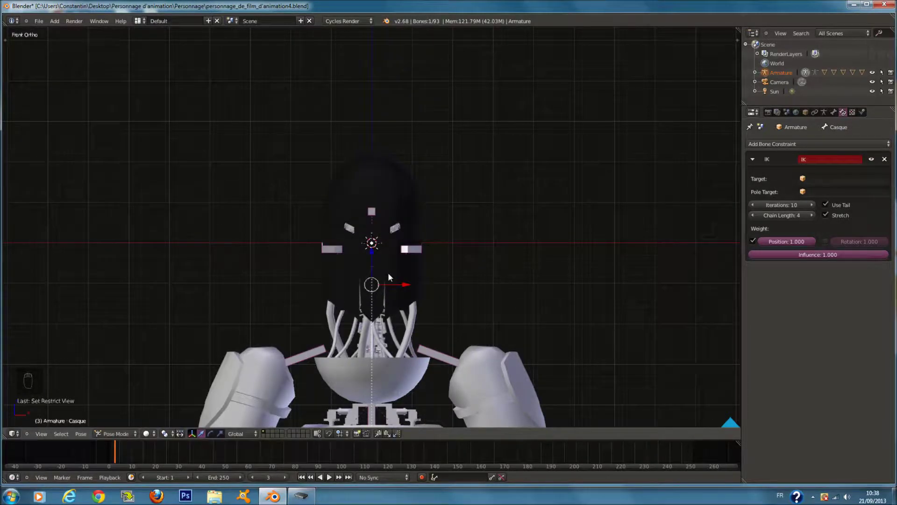
Select the right arm mesh bras_retopo_droit and inspect the neck area in wireframe
key(KP_Decimal)
scroll(387, 201, down, 5)
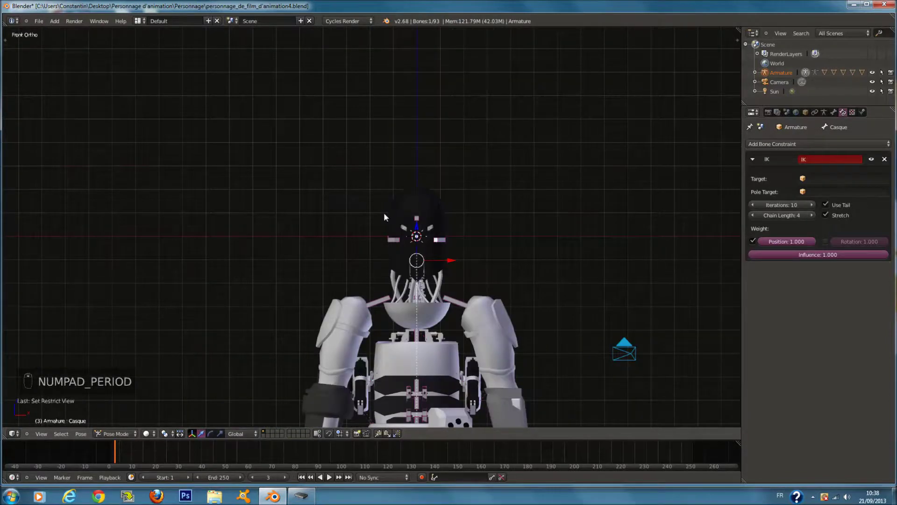
scroll(384, 212, up, 3)
right_click(355, 231)
scroll(360, 229, up, 4)
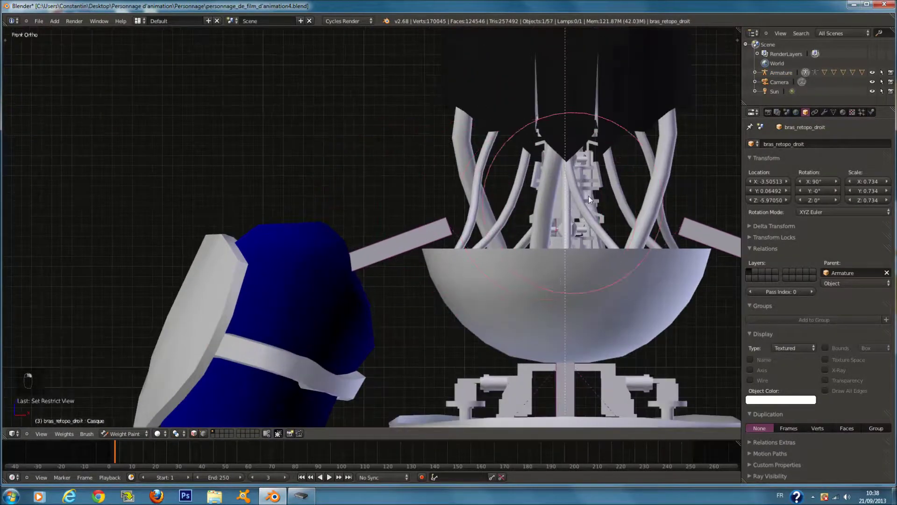
scroll(508, 254, down, 5)
key(z)
scroll(501, 213, up, 4)
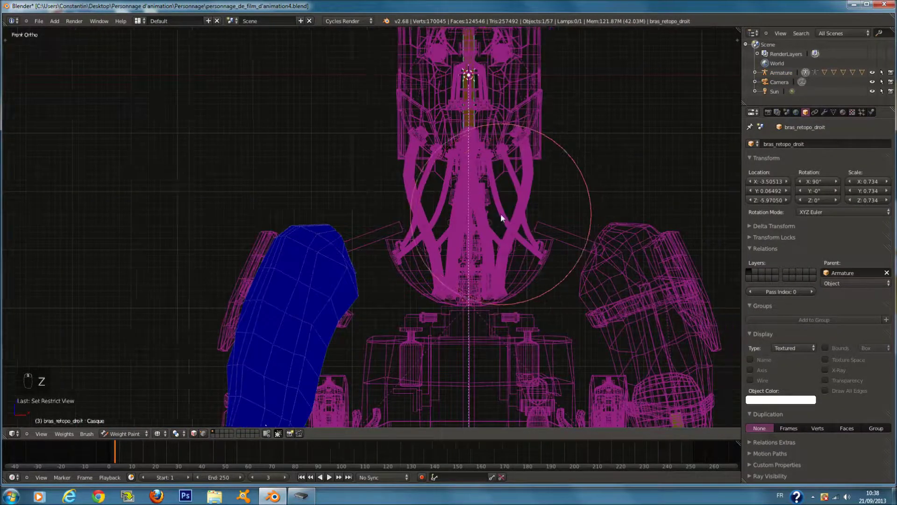
Select neck and helmet bones in turn, including Coup3 and Partie_coté_arrière_casque.R, to check their weights on the right arm mesh
right_click(492, 105)
middle_drag(492, 117, 295, 256)
right_click(285, 291)
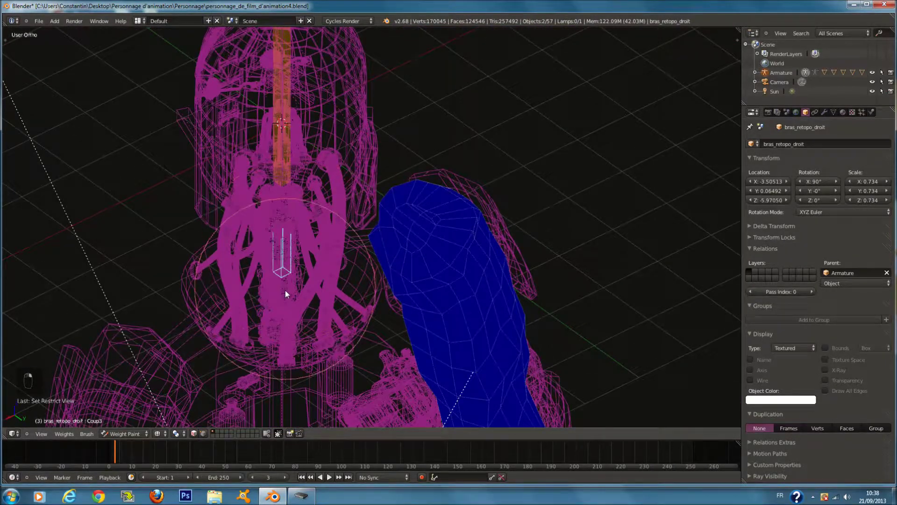
right_click(289, 330)
middle_drag(378, 268, 298, 127)
right_click(262, 49)
middle_drag(307, 78, 344, 152)
right_click(345, 156)
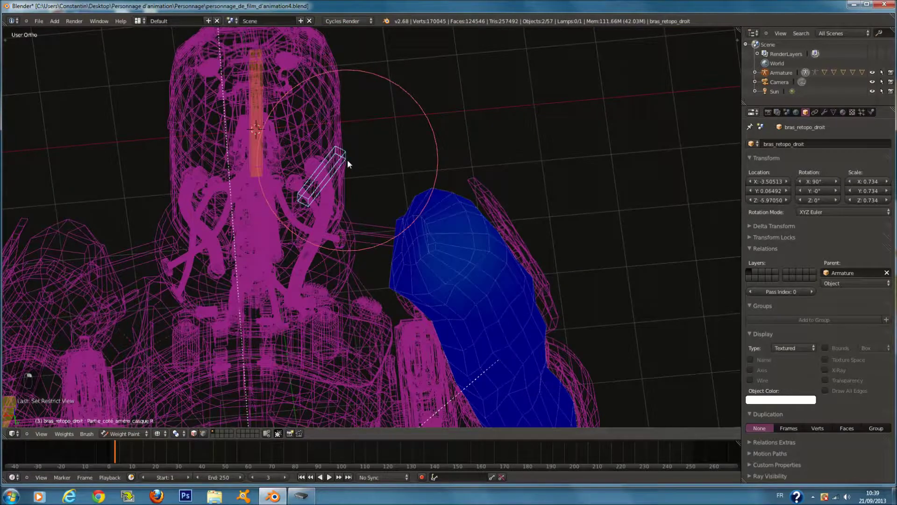
Check the vertex groups of bras_retopo_droit in Edit Mode and switch from Weight Paint to Object Mode
key(Tab)
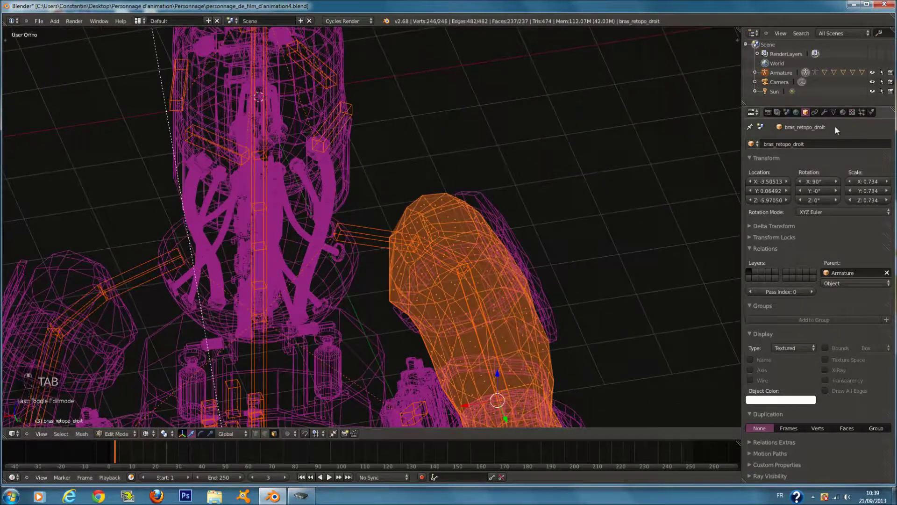
click(834, 112)
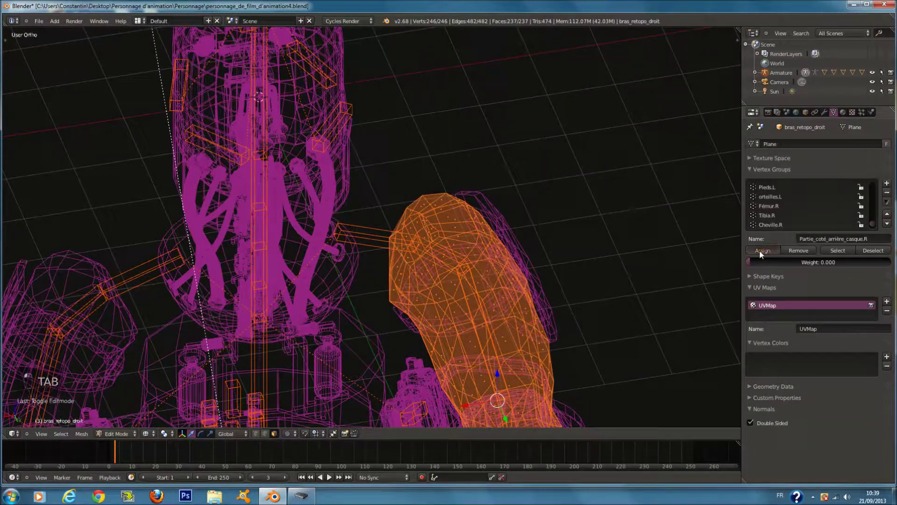
key(Tab)
middle_drag(406, 264, 503, 252)
key(KP_1)
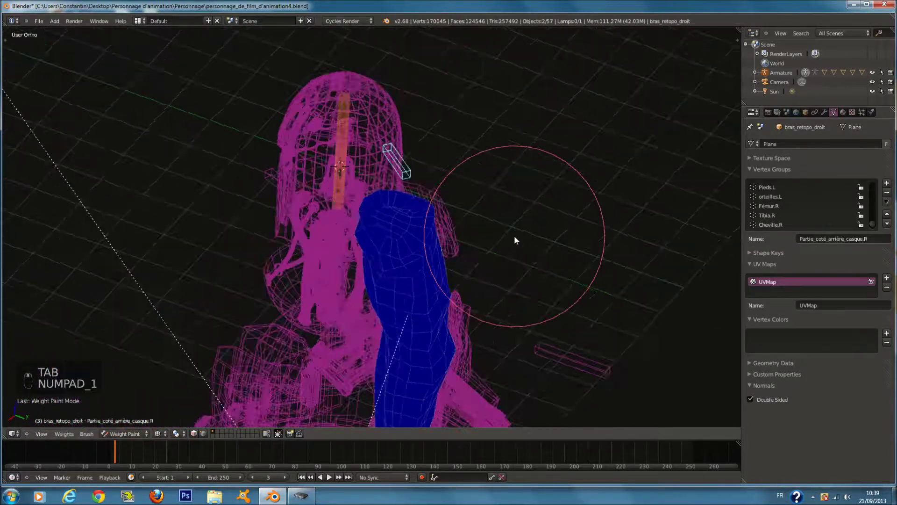
click(125, 434)
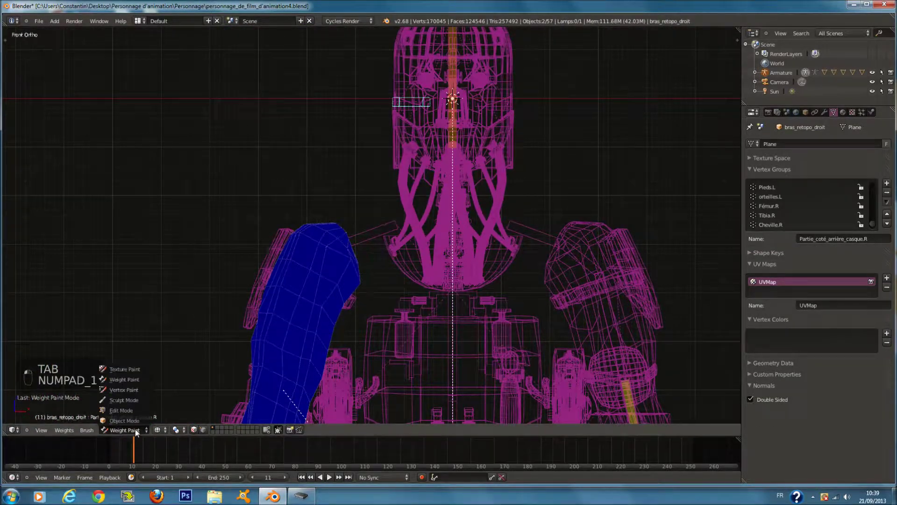
click(126, 422)
Select the Casque bone in wireframe and test the neck's bend by moving it from the front
key(z)
key(z)
key(z)
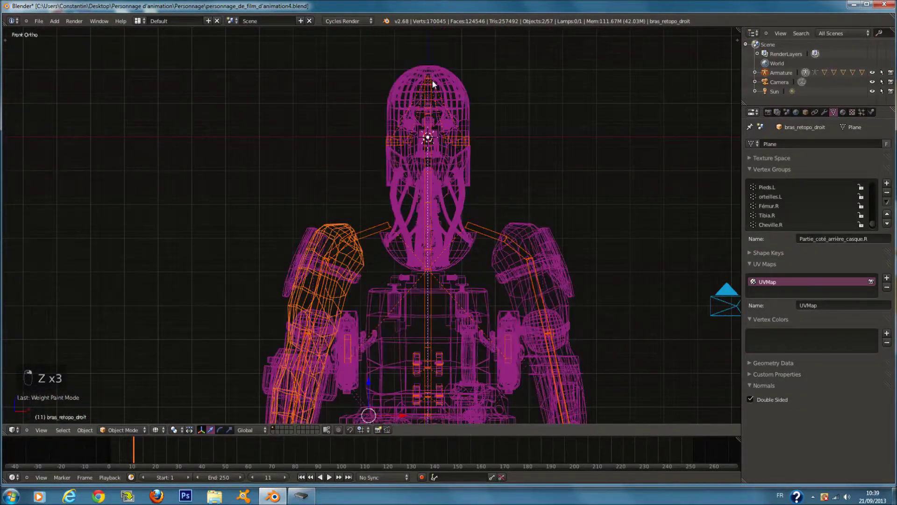
right_click(429, 81)
key(g)
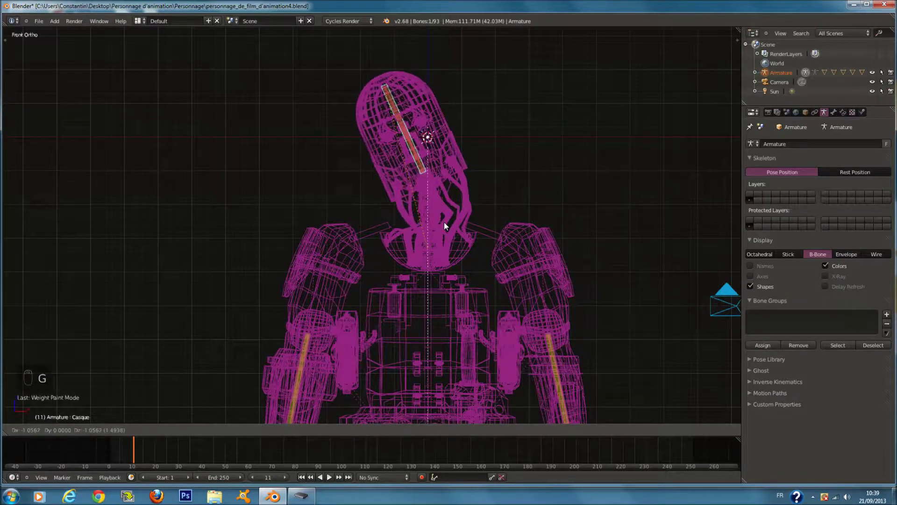
right_click(442, 246)
Test the Casque bone's rotation and movement from the side view, cancelling both transforms
key(KP_3)
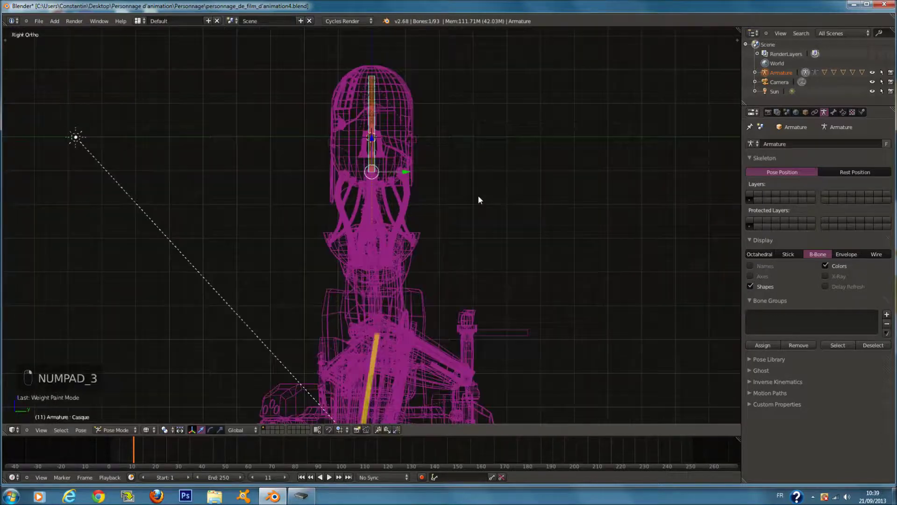
key(r)
right_click(459, 94)
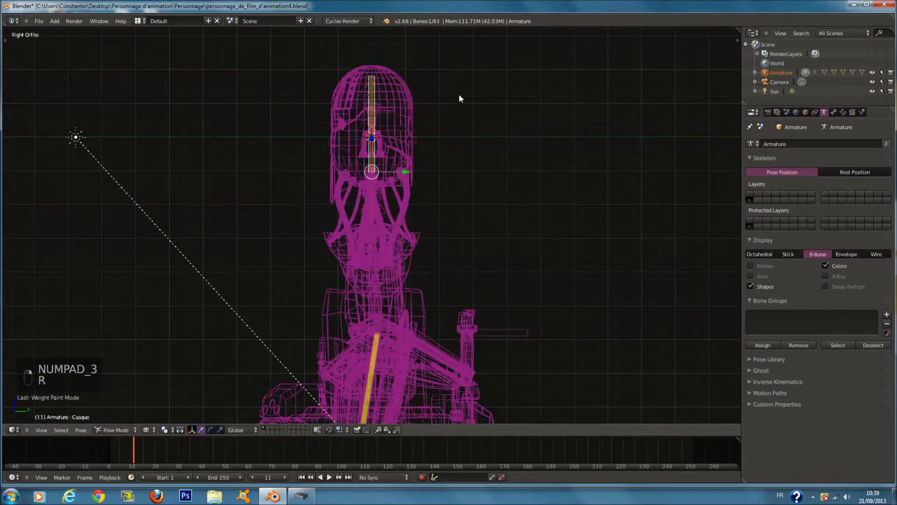
key(g)
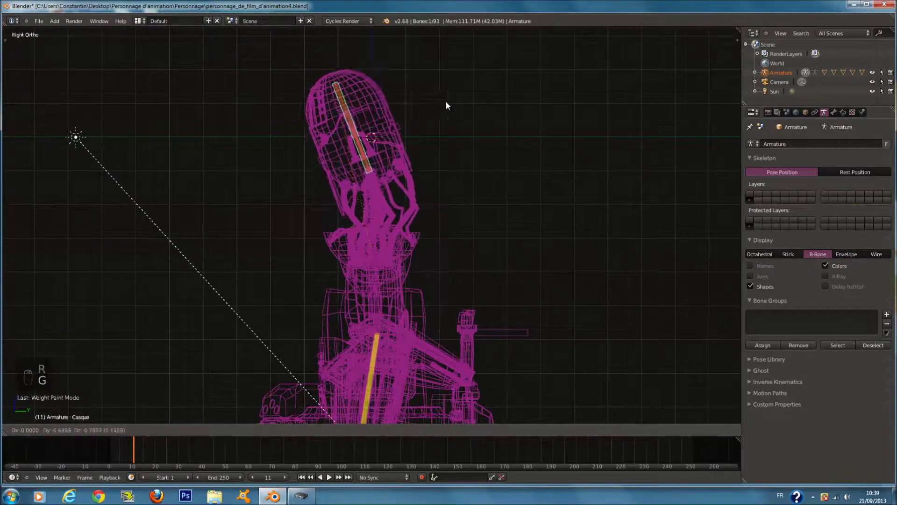
right_click(470, 89)
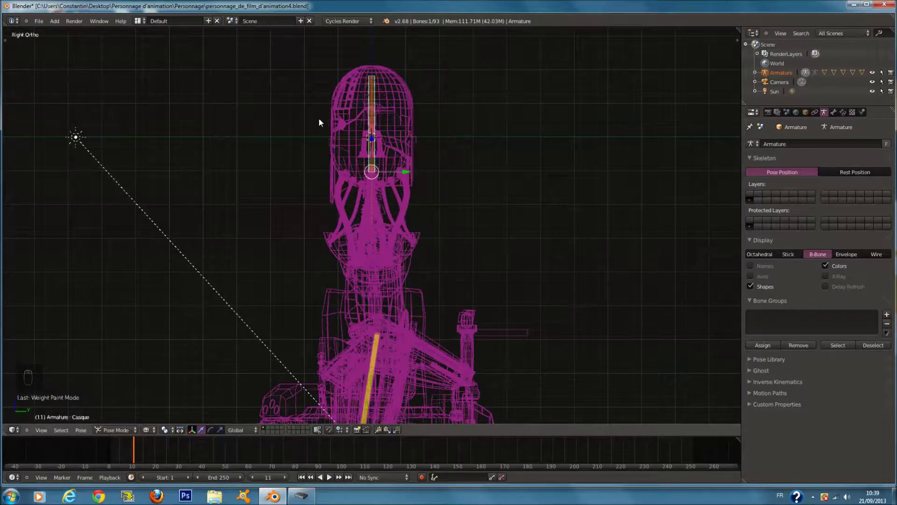
Test the rotation and movement of the front helmet bone Partie_avant_casque from the side view and undo the changes
right_click(333, 120)
right_click(346, 115)
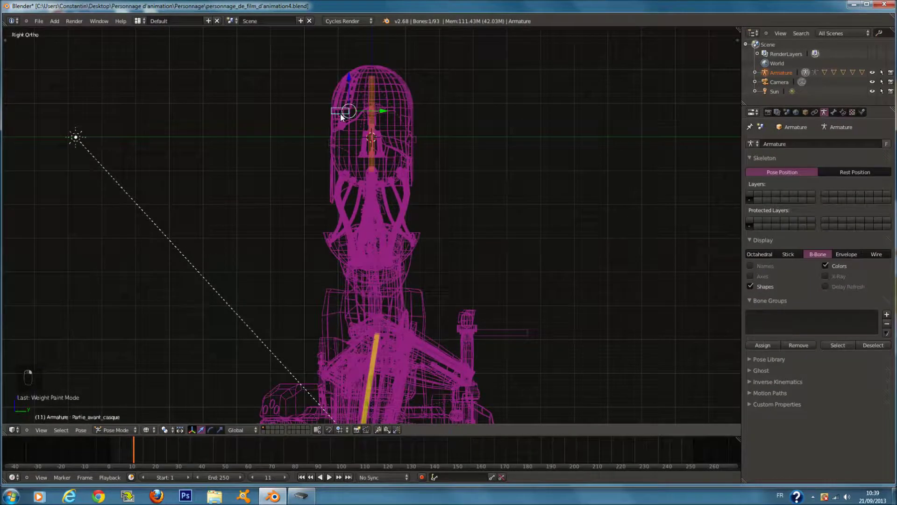
key(r)
right_click(367, 99)
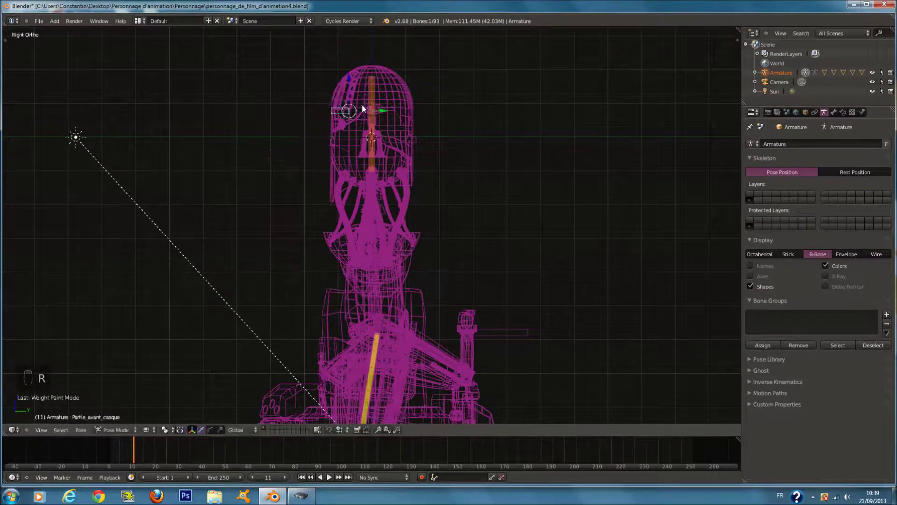
key(r)
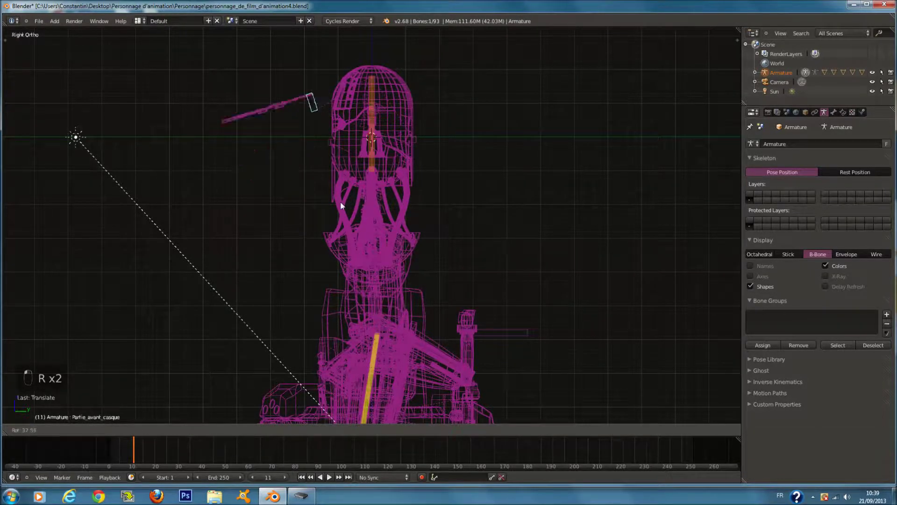
click(349, 82)
key(KP_Decimal)
key(ctrl+z)
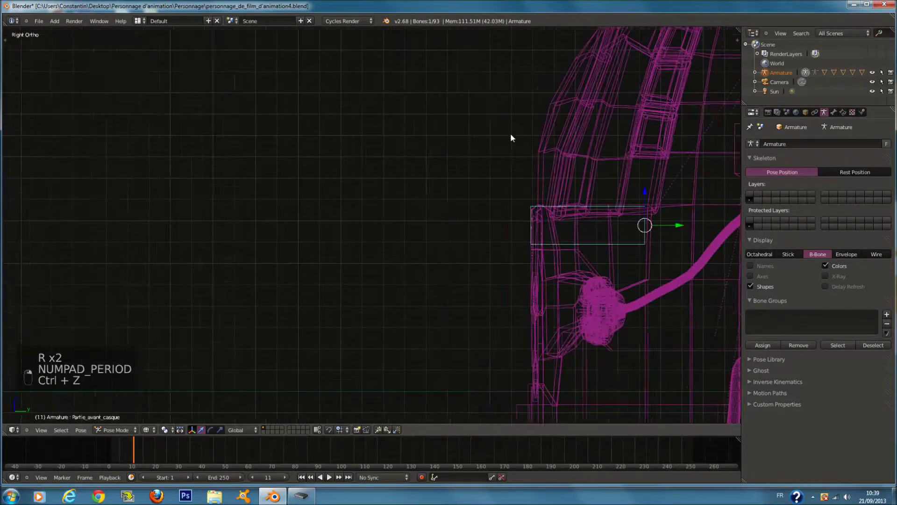
Try shifting the Partie_avant_casque bone forward and rotating it to swing the helmet's front plate open
key(r)
right_click(553, 211)
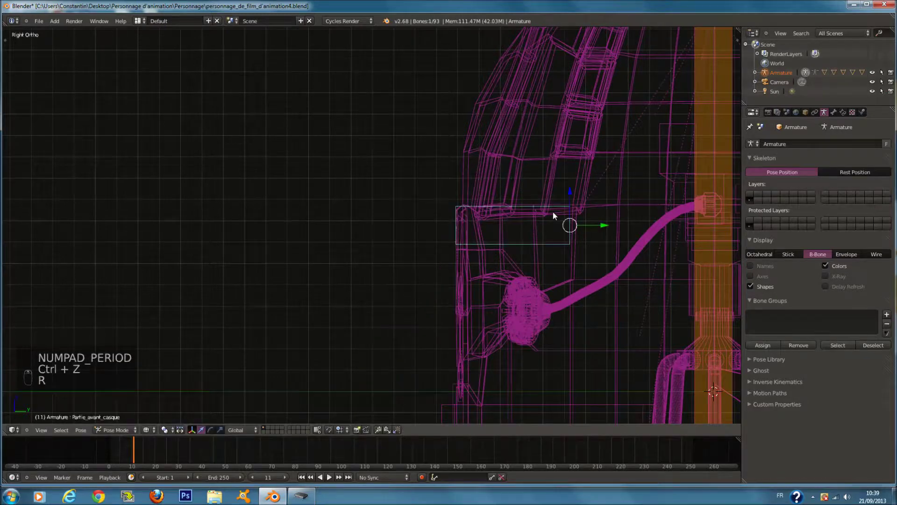
drag(568, 199, 574, 236)
key(r)
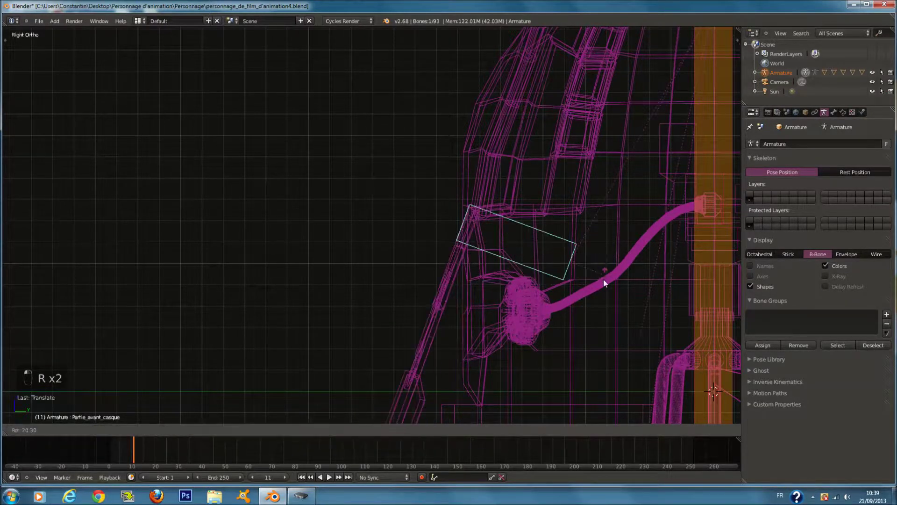
right_click(604, 279)
drag(603, 264, 464, 255)
key(r)
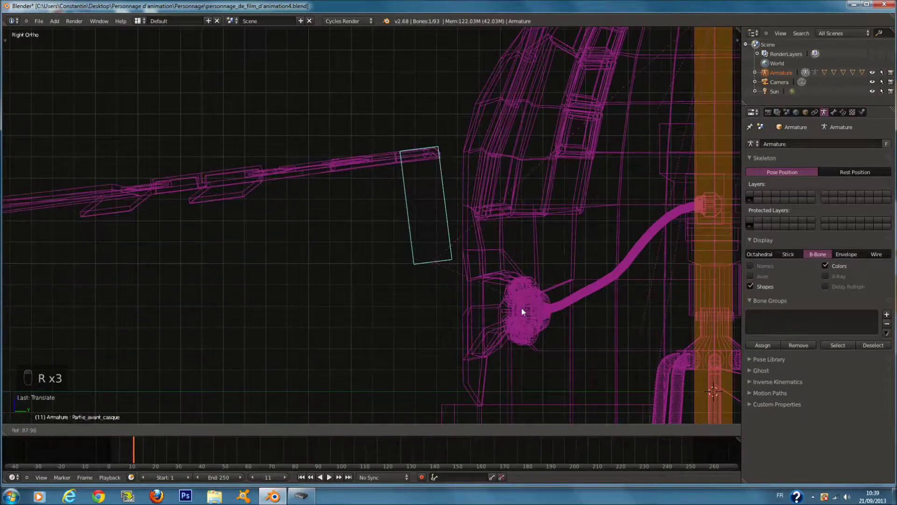
click(519, 314)
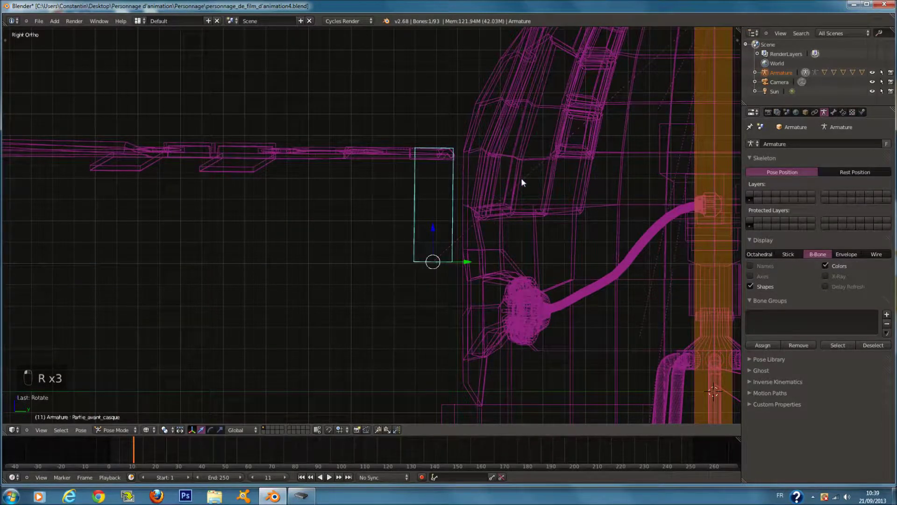
Undo the test move and rotation of the Partie_avant_casque bone
key(ctrl+z)
key(ctrl+z)
key(ctrl+z)
mouse_move(559, 216)
middle_down()
mouse_move(590, 223)
mouse_move(560, 216)
middle_up()
key(ctrl+z)
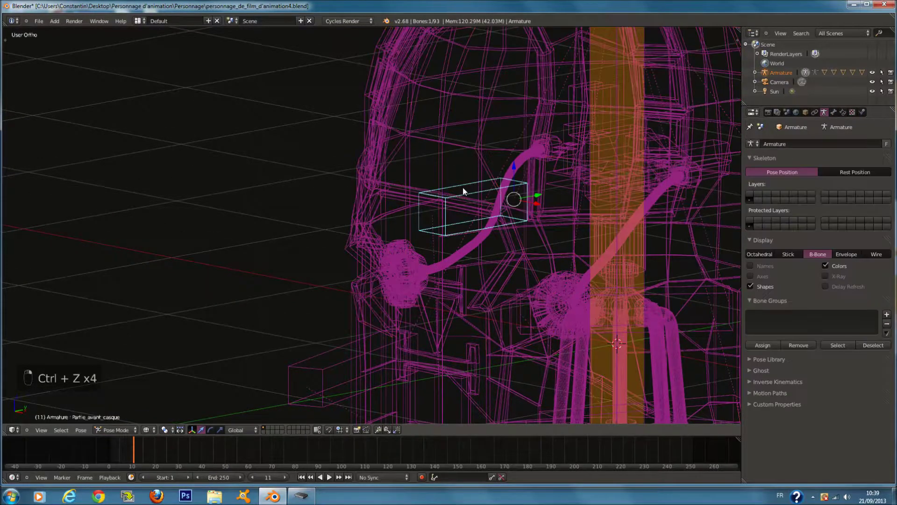
Move the Partie_avant_casque bone along Y to the helmet's front surface in Edit Mode and return to Pose Mode
key(Tab)
key(KP_3)
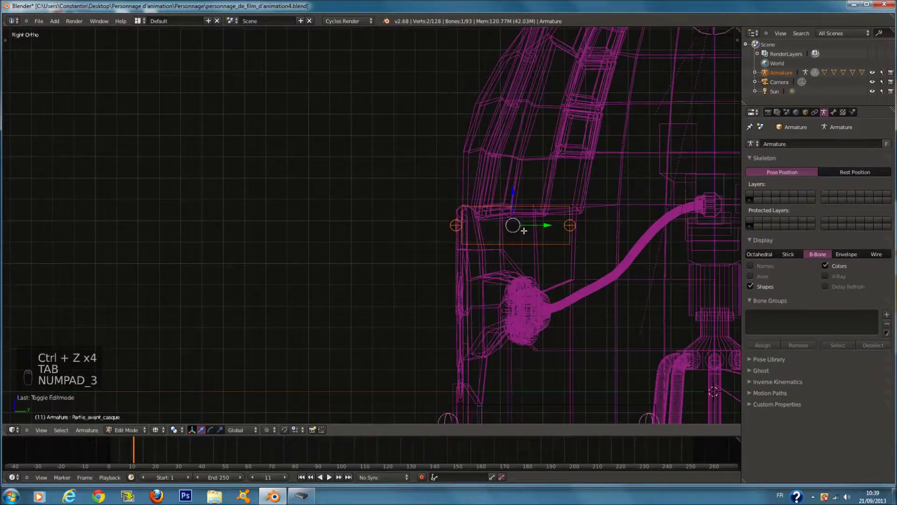
key(g)
key(y)
click(448, 224)
key(ctrl+Tab)
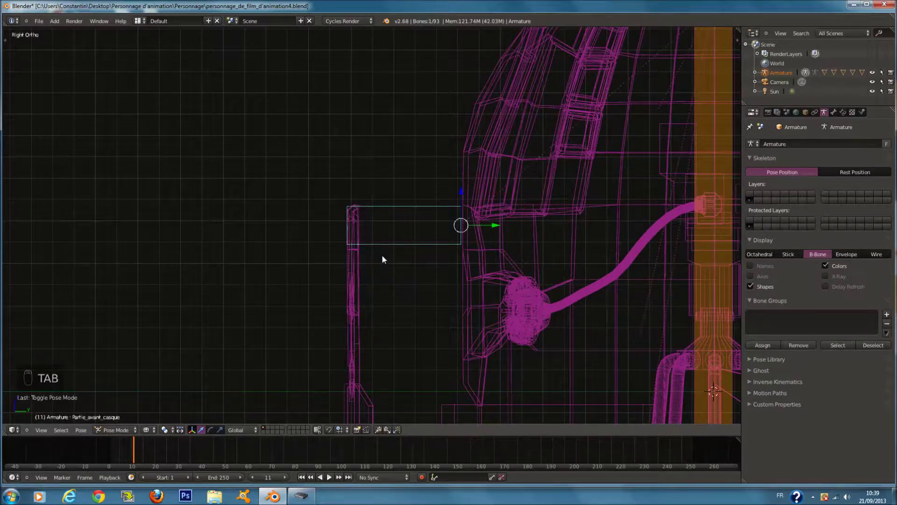
Clear the parent of the Casque3 front plate and parent it again to the Partie_avant_casque bone
right_click(360, 276)
key(alt+p)
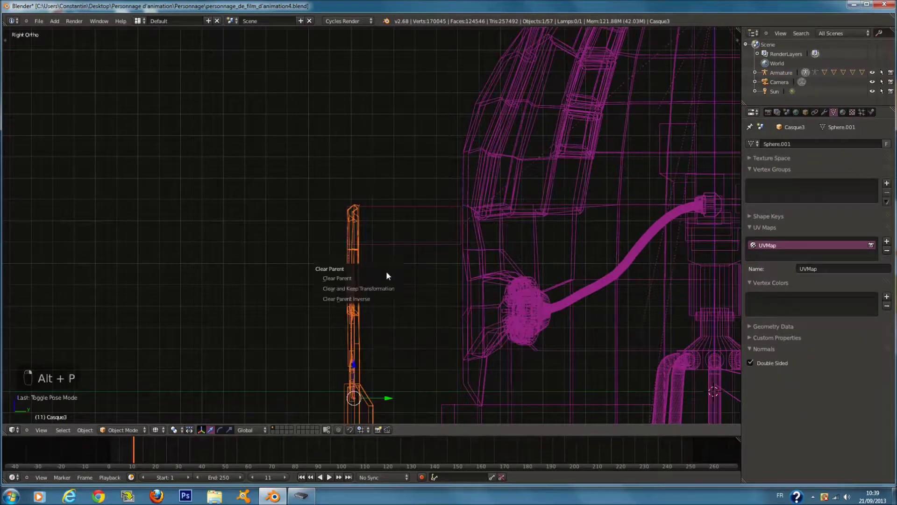
click(386, 274)
right_click(442, 253)
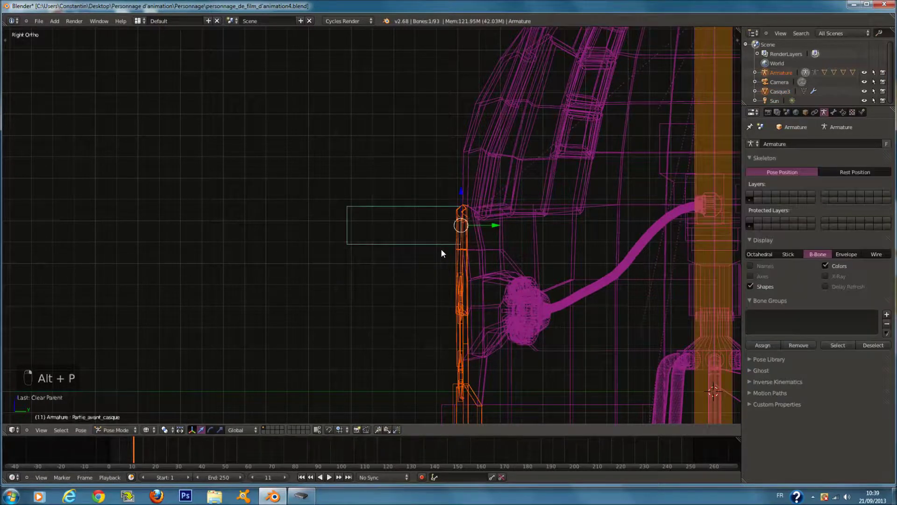
key(ctrl+p)
click(441, 249)
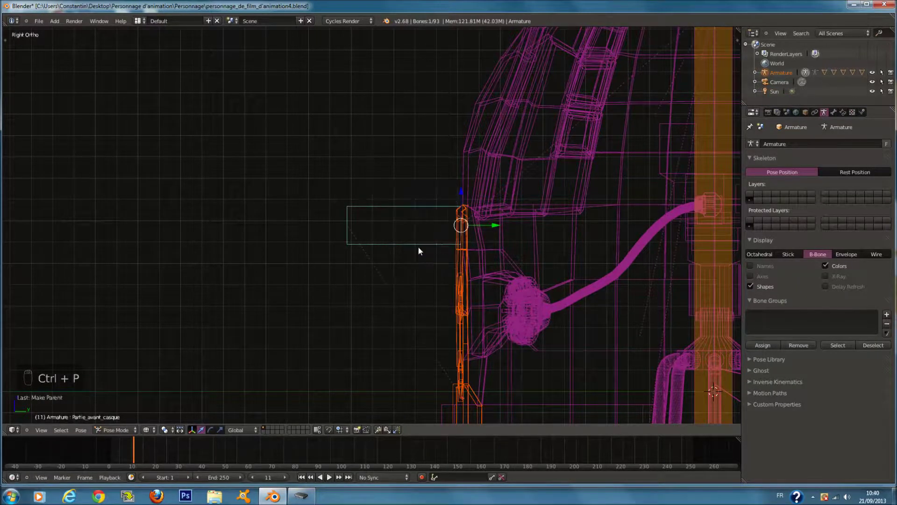
Test swinging the helmet's front plate open with its bone, inspect it in solid shading and undo the rotation
key(r)
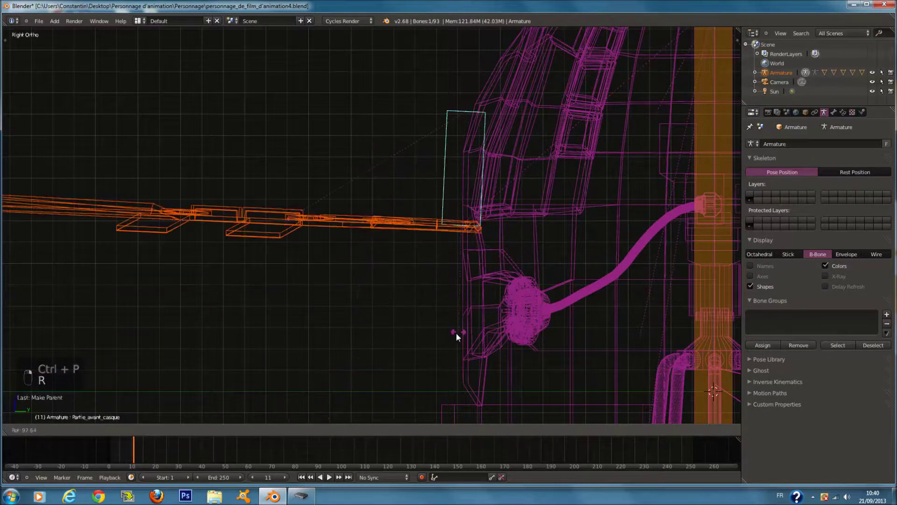
click(461, 322)
key(z)
mouse_move(461, 322)
middle_down()
mouse_move(524, 249)
mouse_move(607, 249)
mouse_move(524, 235)
mouse_move(572, 273)
mouse_move(494, 259)
mouse_move(493, 291)
mouse_move(561, 258)
mouse_move(550, 275)
middle_up()
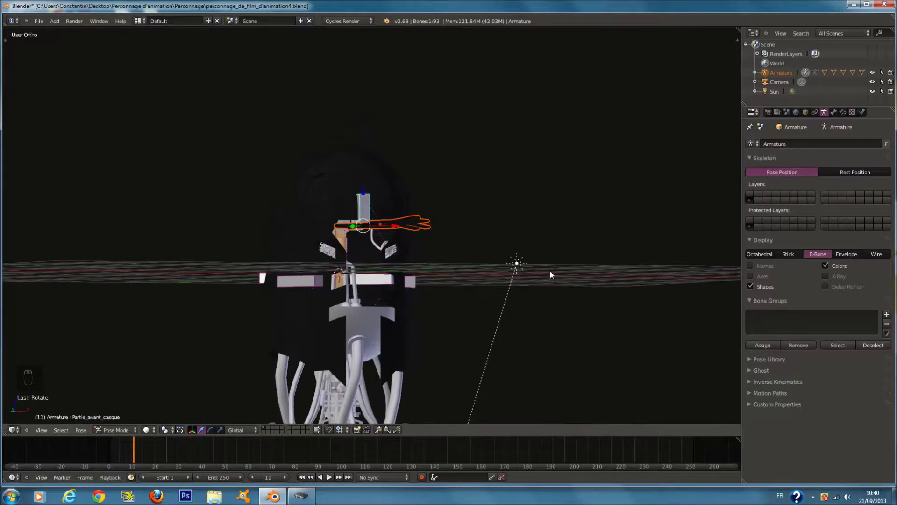
key(ctrl+z)
Select both partie_coté_face_casque bones from the front and test scaling them together
key(KP_1)
right_click(437, 279)
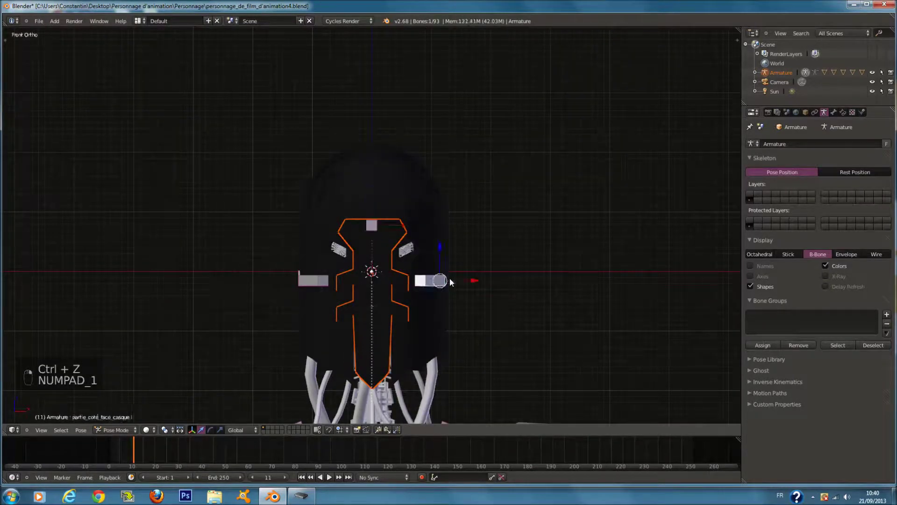
shift+right_click(310, 281)
key(s)
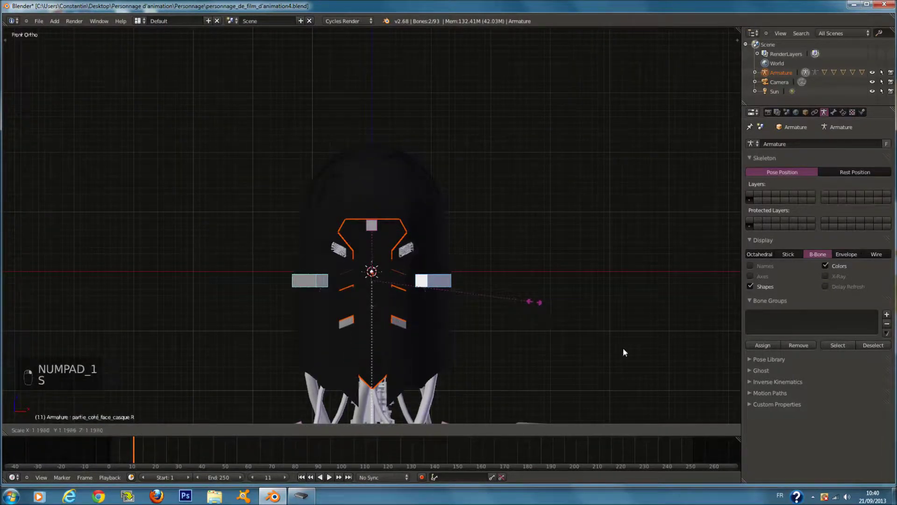
click(444, 285)
Test scaling other bones one by one, including a fingertip bone of the left hand, cancelling each transform
middle_drag(445, 286, 475, 343)
right_click(480, 245)
right_click(445, 220)
scroll(468, 240, down, 5)
key(s)
right_click(411, 325)
right_click(433, 360)
middle_drag(435, 360, 467, 410)
key(s)
right_click(496, 408)
scroll(496, 409, down, 1)
key(s)
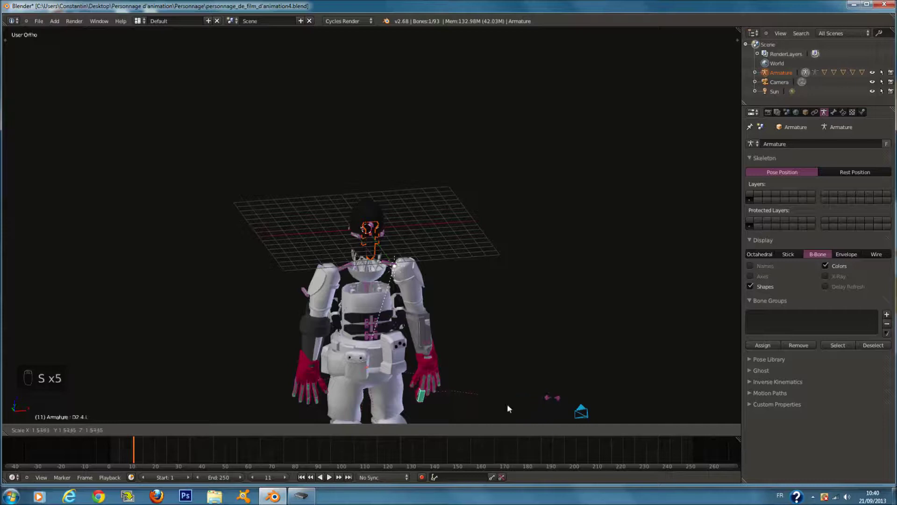
right_click(564, 384)
Save the file and view the character through the camera with all bones deselected
key(ctrl+s)
key(KP_0)
key(a)
key(a)
key(space)
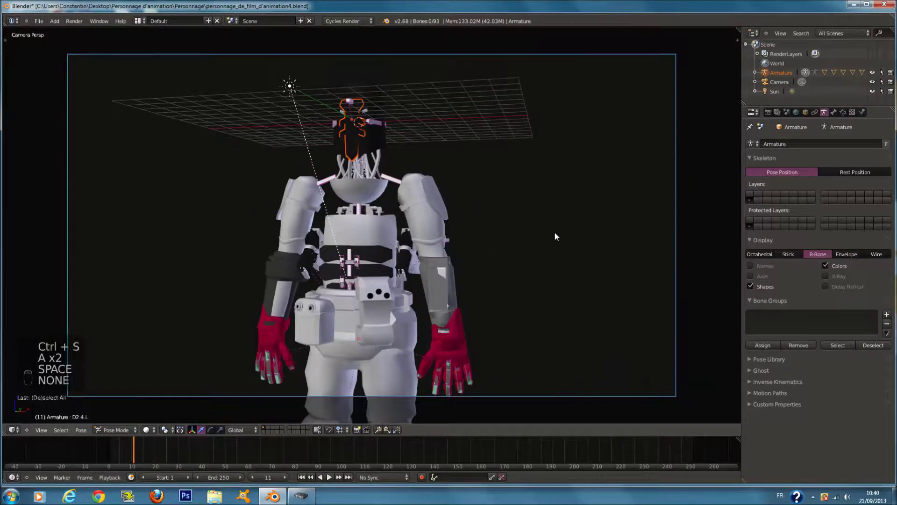
Switch to Object Mode, reveal all hidden objects and save the file
key(alt+h)
click(116, 430)
click(115, 398)
key(alt+h)
key(a)
key(ctrl+s)
Select the armature in wireframe from the front view and switch it to Pose Mode
key(KP_1)
key(z)
scroll(381, 222, up, 5)
right_click(381, 222)
right_click(376, 240)
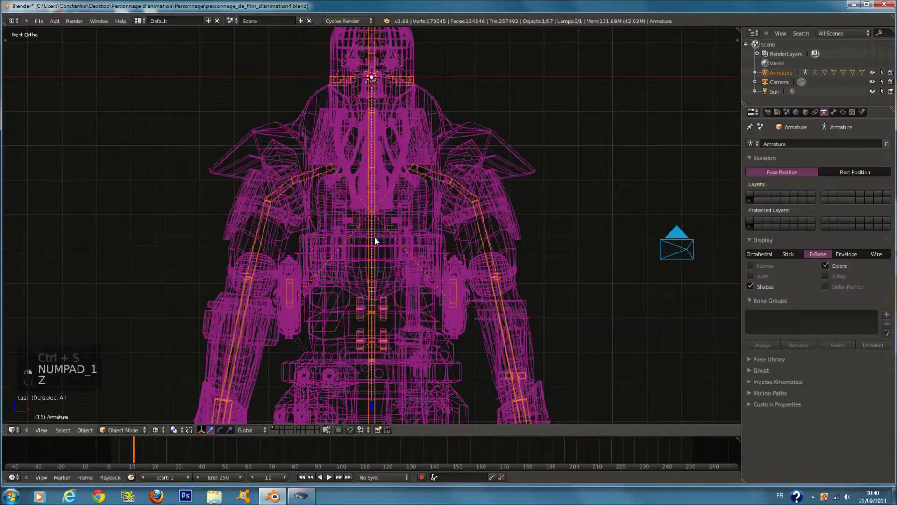
click(123, 429)
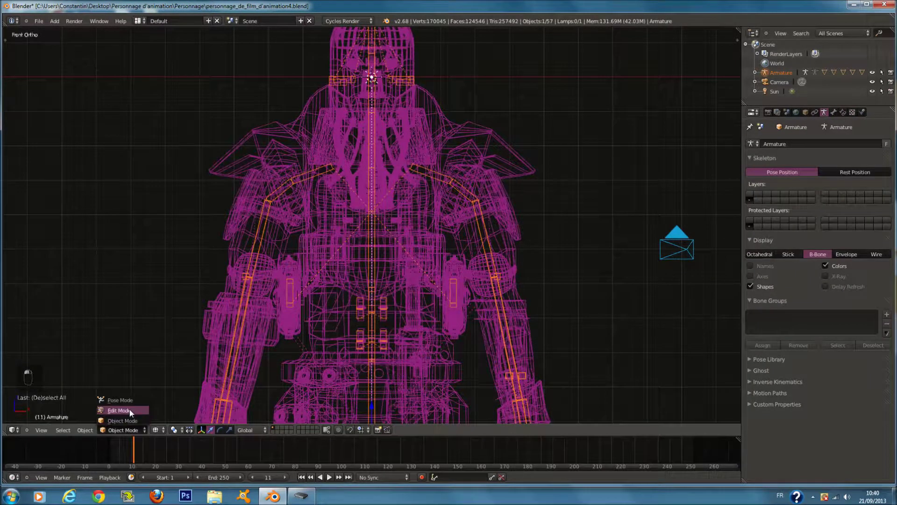
click(120, 400)
Test bending the torso with the armure_du_haut bone from the front and side views, undoing the rotation
right_click(375, 182)
right_click(379, 221)
scroll(420, 197, down, 2)
key(r)
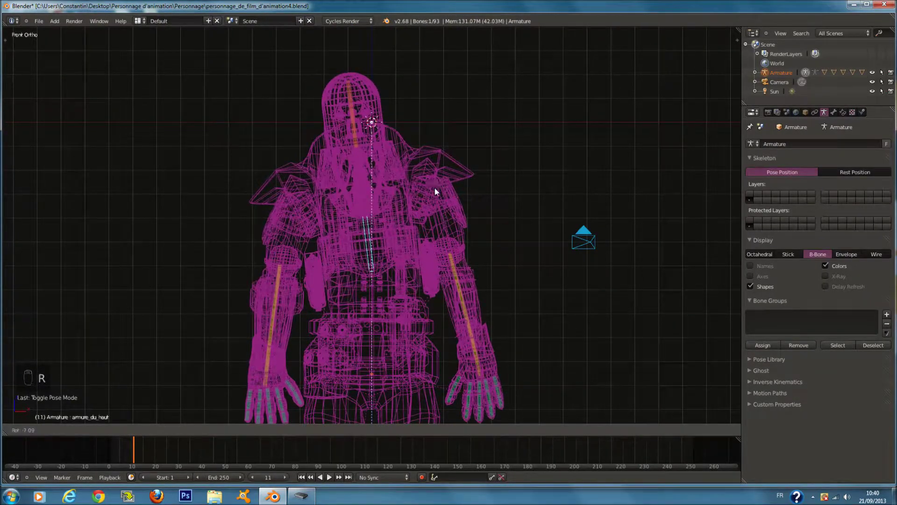
key(KP_3)
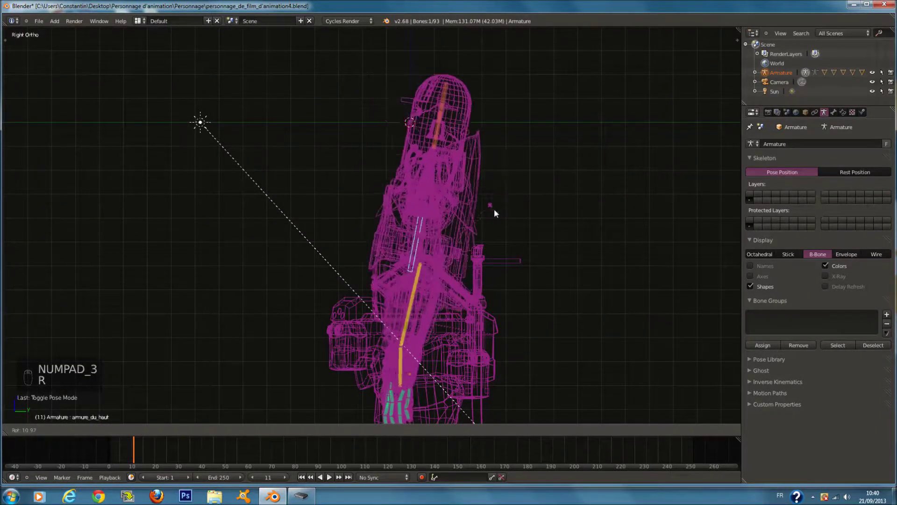
click(445, 137)
key(z)
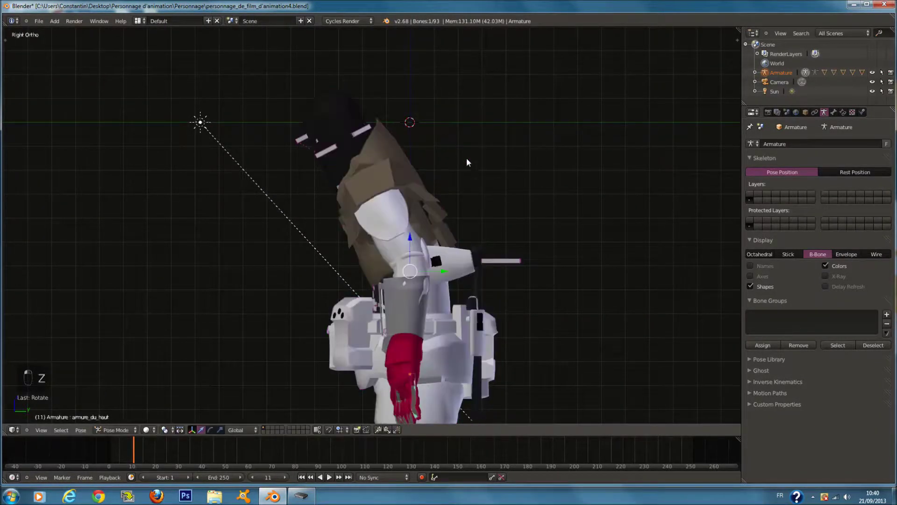
key(ctrl+z)
Test twisting the armure_du_haut bone around the global Z axis and inspect the torso from the camera and front
key(r)
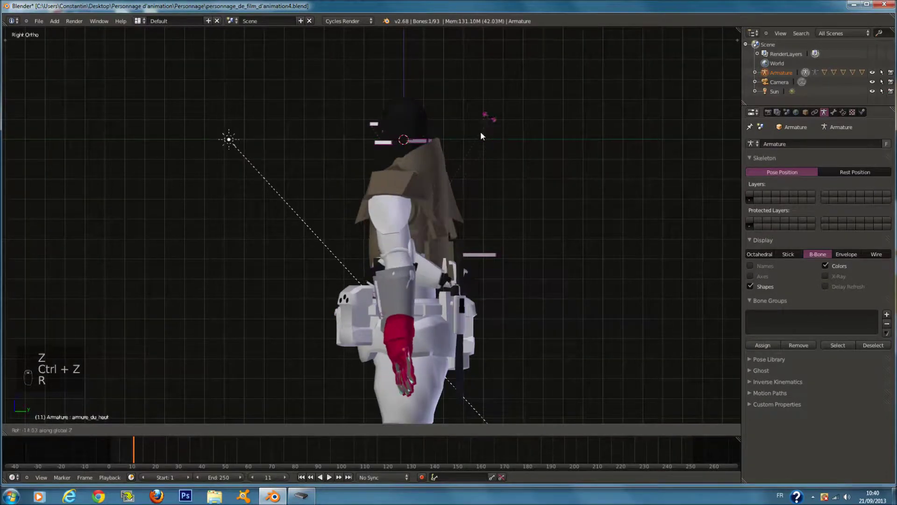
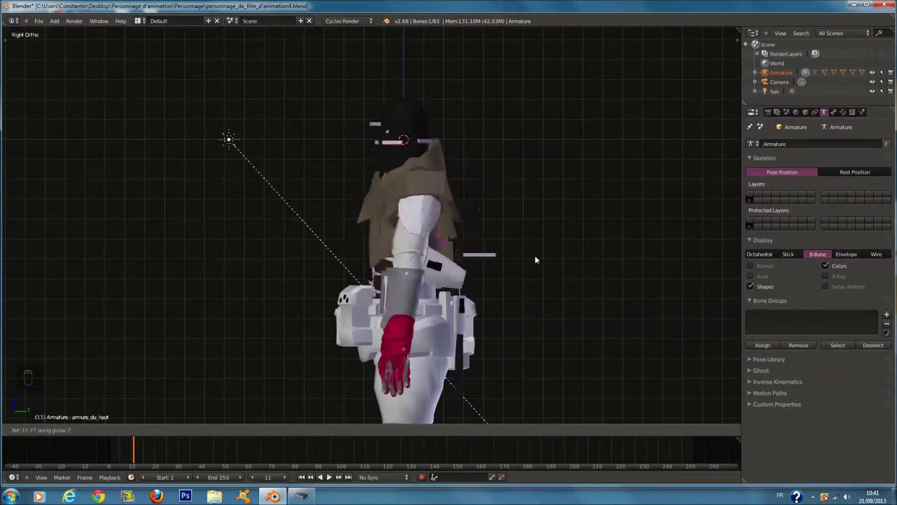
click(629, 223)
key(KP_0)
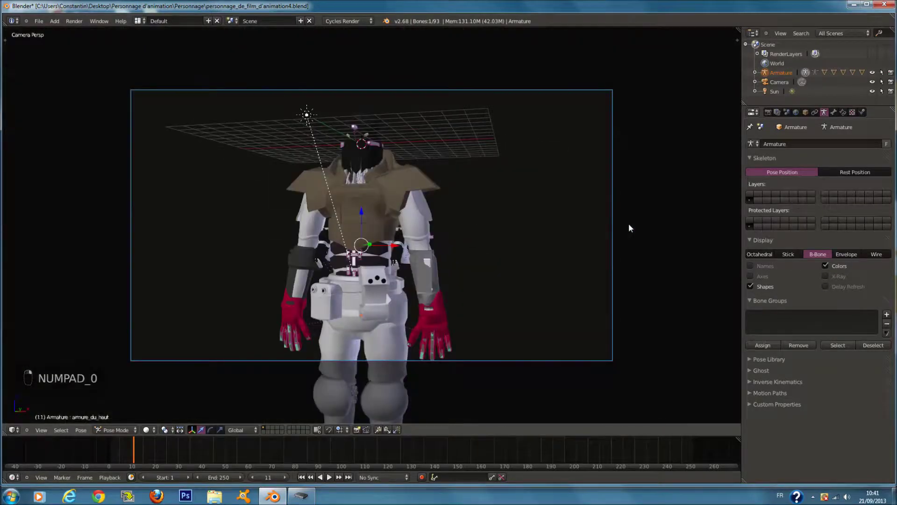
key(KP_1)
scroll(425, 188, up, 5)
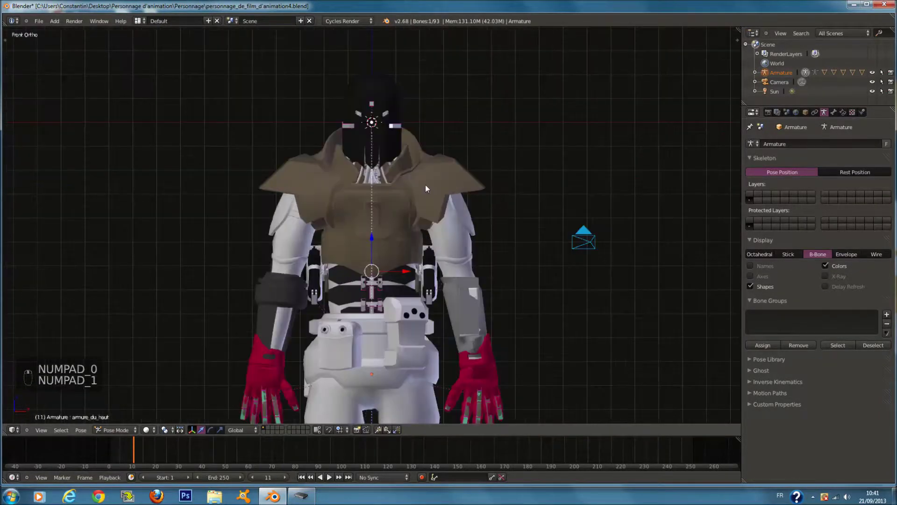
Save the file and select the small abdomen bones in turn in wireframe, ending with the Cote3 bone
scroll(425, 189, up, 2)
key(ctrl+s)
scroll(416, 210, up, 4)
middle_drag(421, 265, 405, 274)
key(z)
right_click(423, 270)
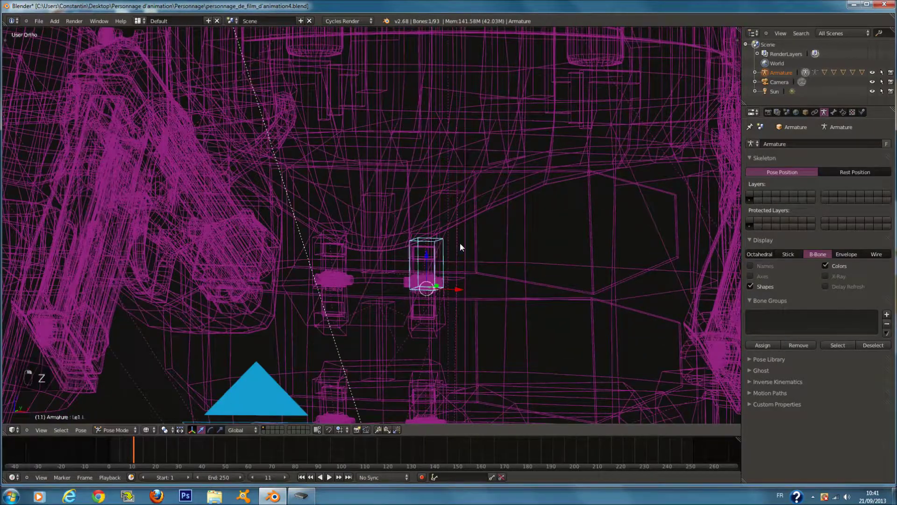
key(z)
mouse_move(461, 243)
middle_down()
mouse_move(422, 253)
mouse_move(470, 226)
middle_up()
key(z)
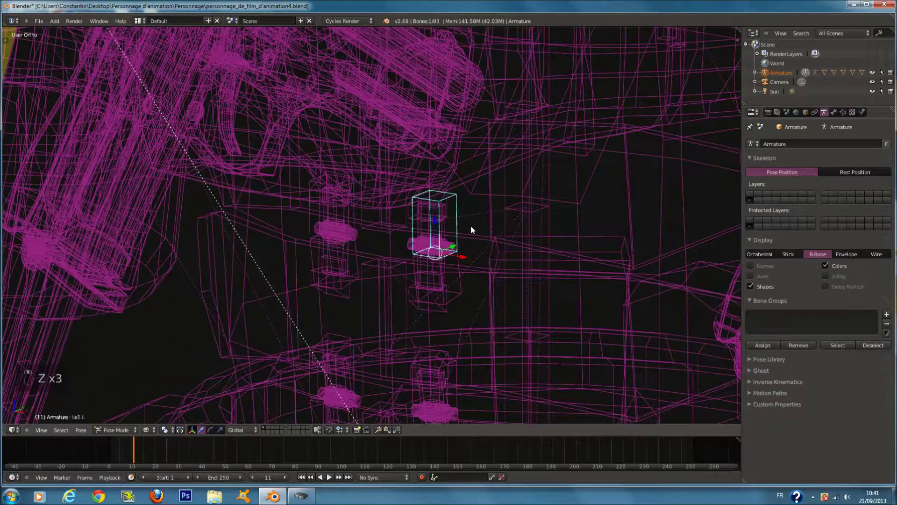
right_click(375, 166)
scroll(412, 173, down, 3)
right_click(450, 169)
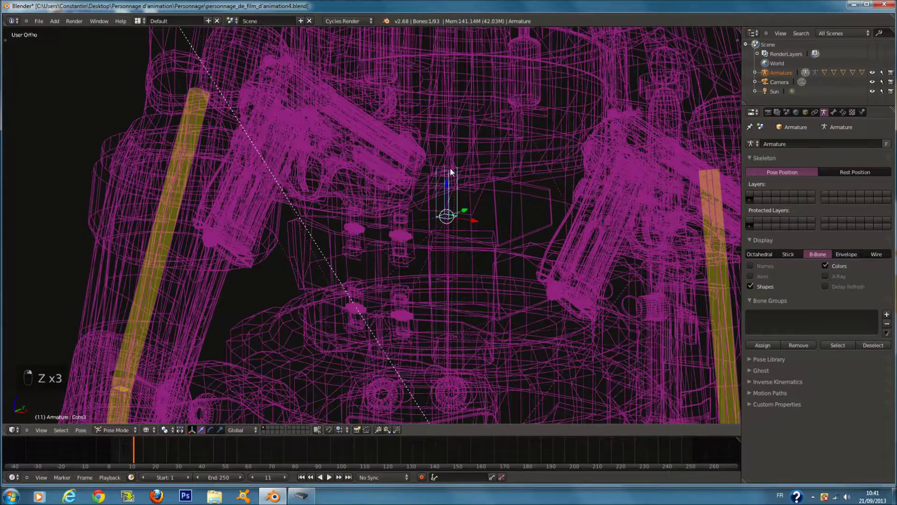
Test rotating the Cote3 bone from the side view and cancel the rotation
key(KP_3)
key(z)
key(z)
key(r)
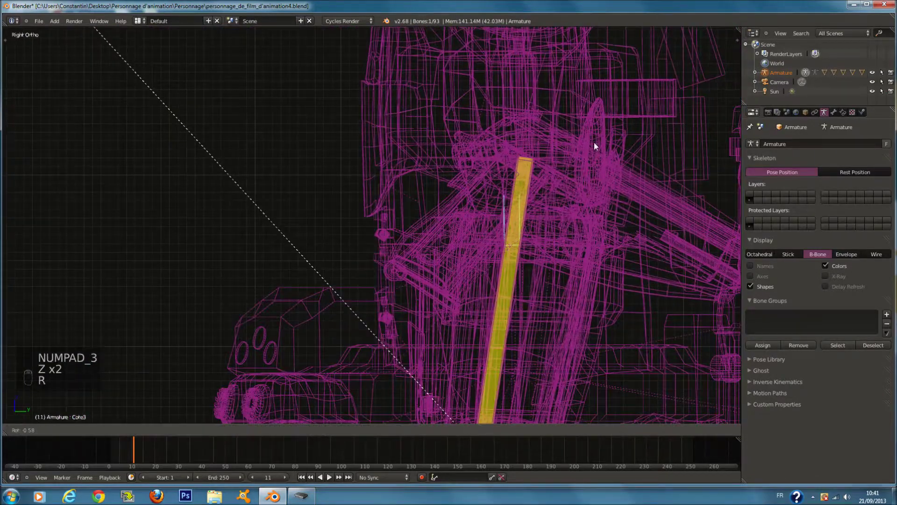
right_click(571, 127)
Add the upper group of small abdomen bones to the selection with Circle Select
key(c)
drag(380, 204, 387, 227)
right_click(387, 226)
Test rotating the selected abdomen bones together, inspect them in solid shading and undo the rotation
key(r)
key(z)
middle_drag(597, 119, 596, 141)
key(ctrl+z)
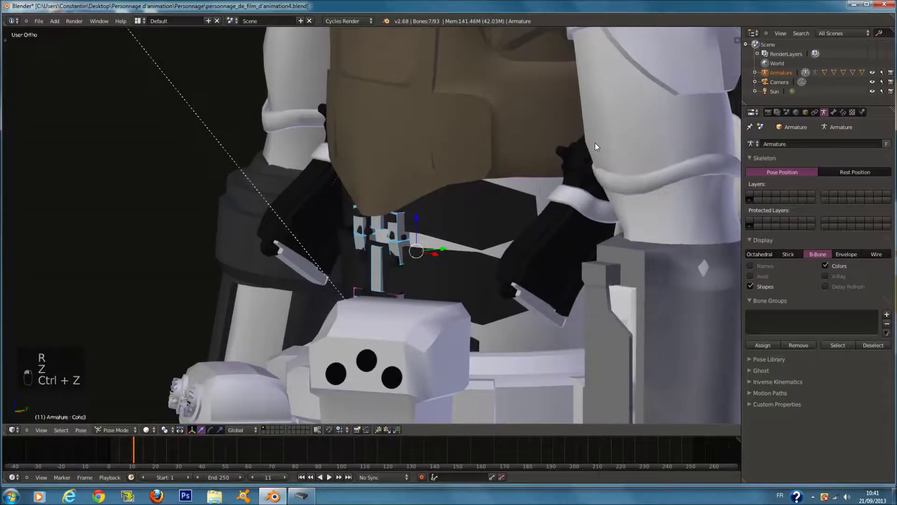
Add the lower group of small abdomen bones to the selection from the side view and display solid shading
key(KP_3)
key(z)
key(c)
drag(399, 295, 394, 306)
right_click(393, 306)
key(z)
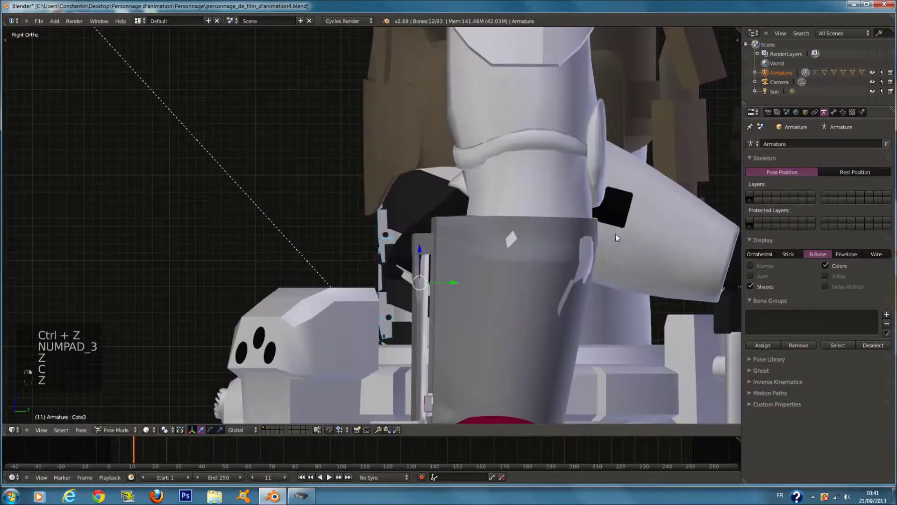
Test rotating the selected group of abdomen bones from the side view and return to wireframe
key(r)
click(423, 211)
key(z)
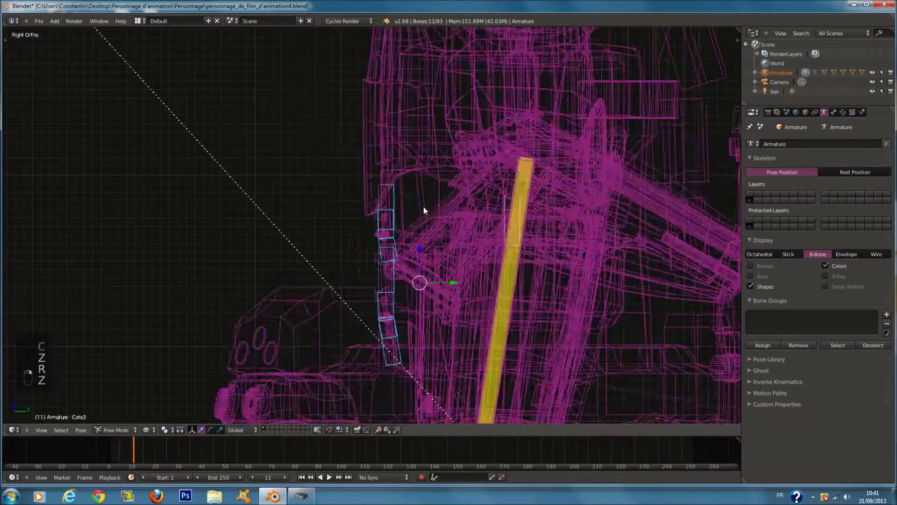
Remove the three middle abdomen bones from the selection with Circle Select
middle_drag(423, 206, 465, 209)
key(c)
middle_click(372, 183)
middle_click(384, 279)
middle_click(371, 343)
right_click(371, 343)
Test rotating the remaining abdomen side bones about the X axis in solid shading and undo the rotation
key(z)
key(r)
key(x)
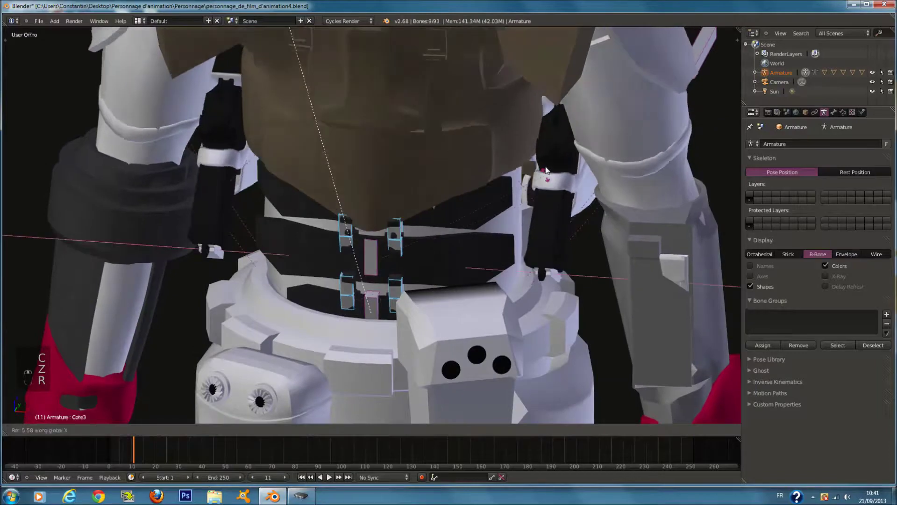
click(490, 215)
middle_drag(495, 158, 441, 153)
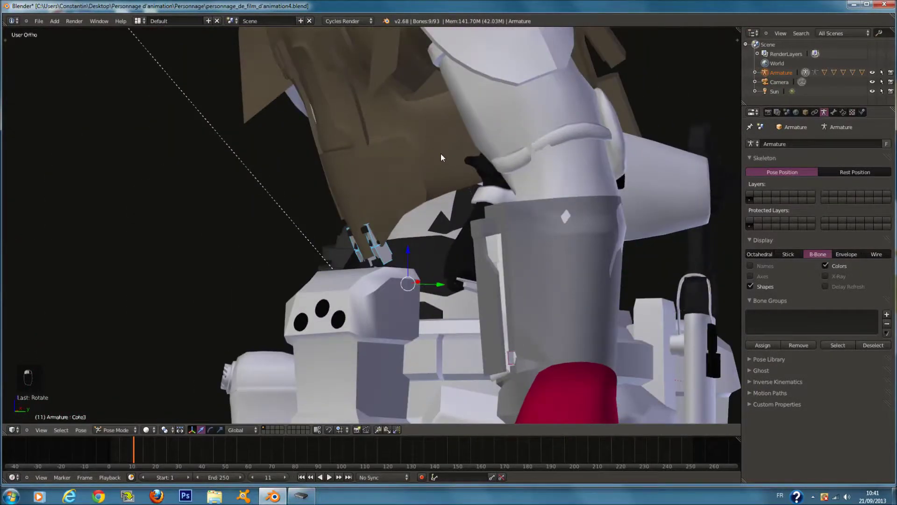
key(ctrl+z)
Add the uppermost middle abdomen bone to the selection, test rotating the group about the X axis and undo it
key(z)
key(c)
click(358, 177)
middle_drag(357, 176, 615, 130)
key(z)
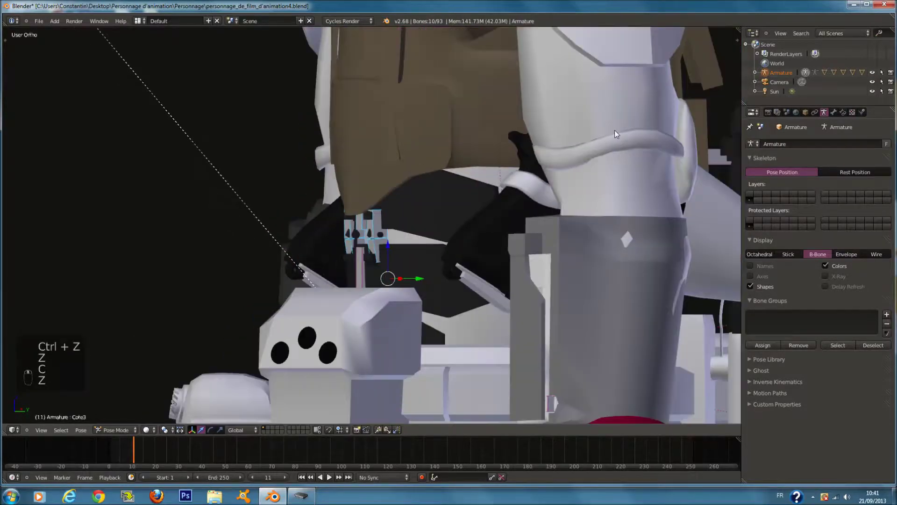
key(r)
key(x)
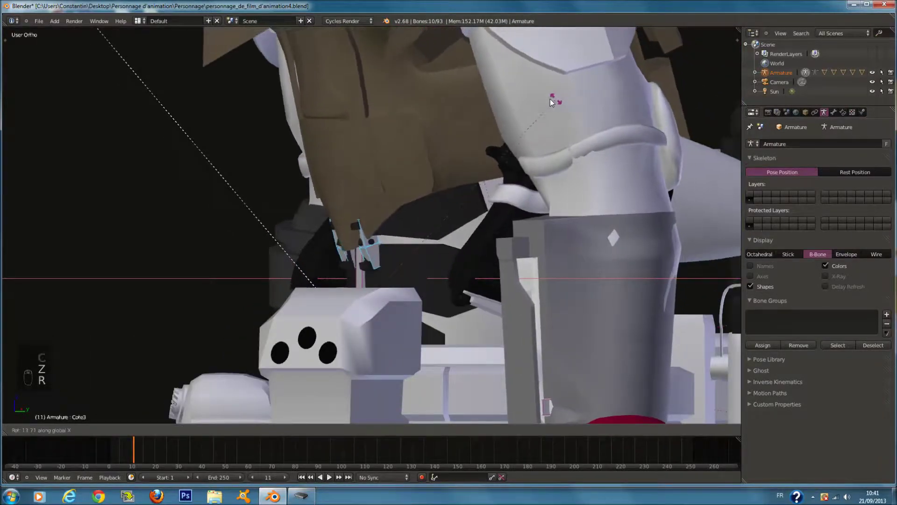
click(548, 99)
middle_drag(403, 207, 539, 260)
key(ctrl+z)
Add the two lower middle abdomen bones to the selection and test rotating the whole group about the X axis, cancelling the rotation
right_click(365, 312)
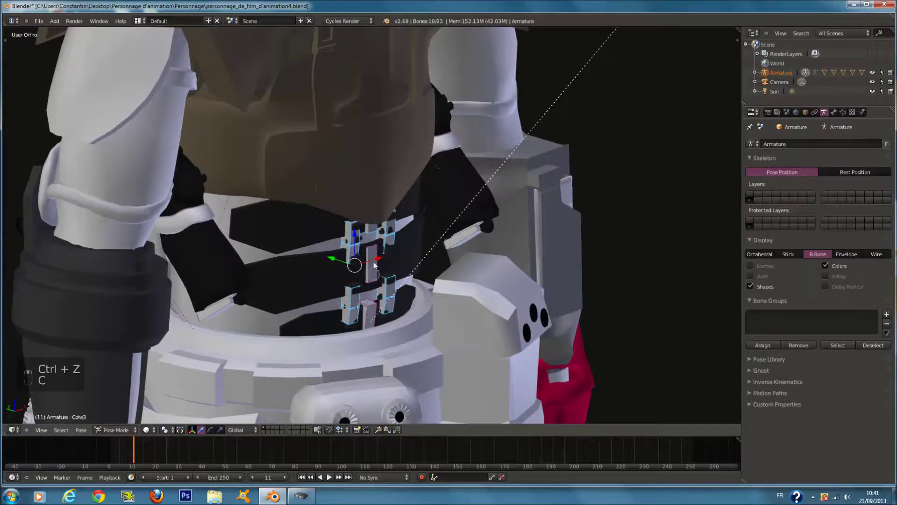
shift+right_click(372, 266)
shift+right_click(368, 310)
middle_drag(463, 209, 481, 215)
key(r)
key(x)
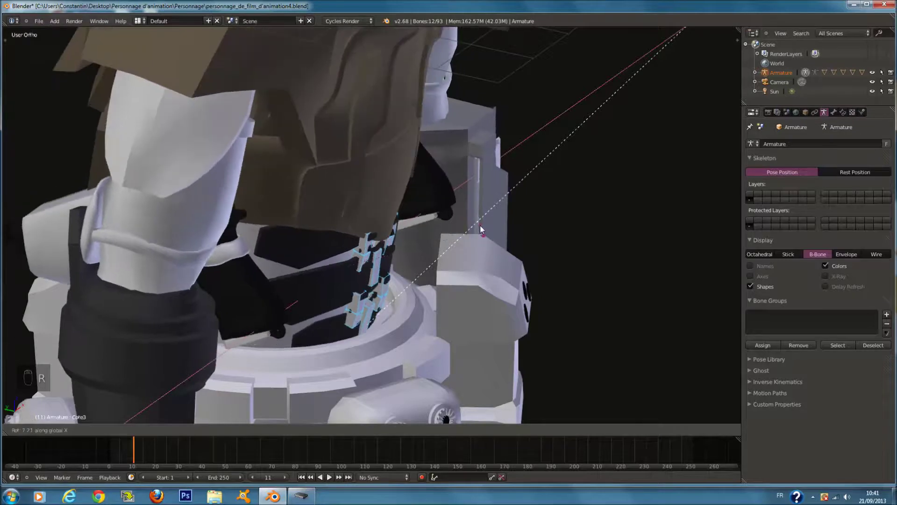
right_click(473, 263)
Select the lowest middle abdomen bone, test rotating it about X and moving it along Y, and undo both changes
key(c)
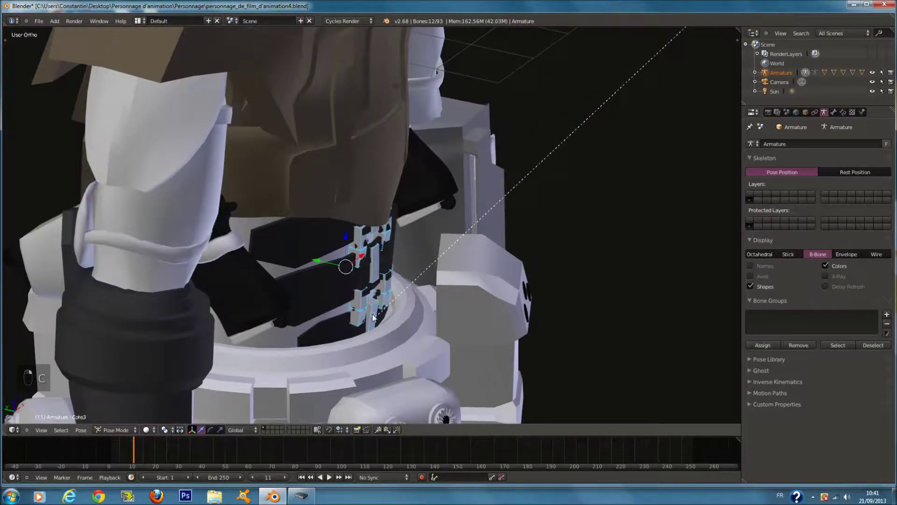
right_click(372, 312)
key(r)
key(x)
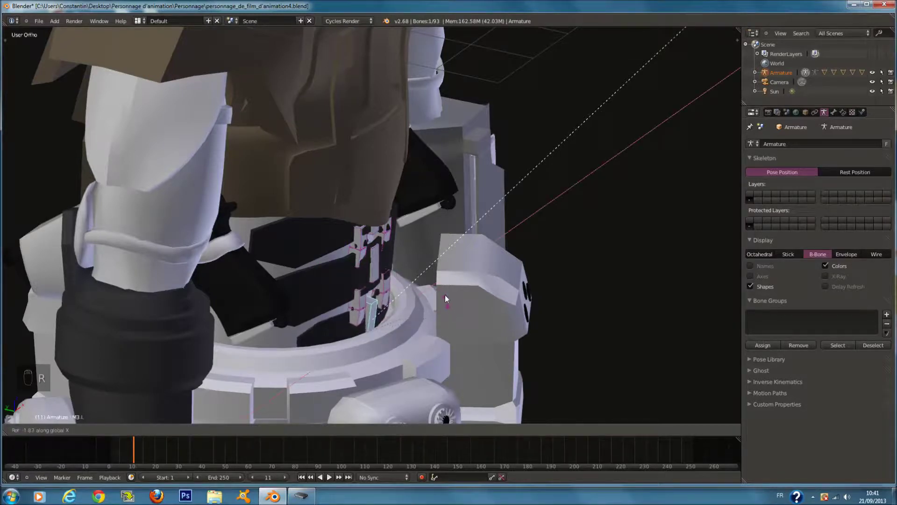
click(444, 290)
key(g)
key(y)
click(399, 305)
key(ctrl+z)
key(ctrl+z)
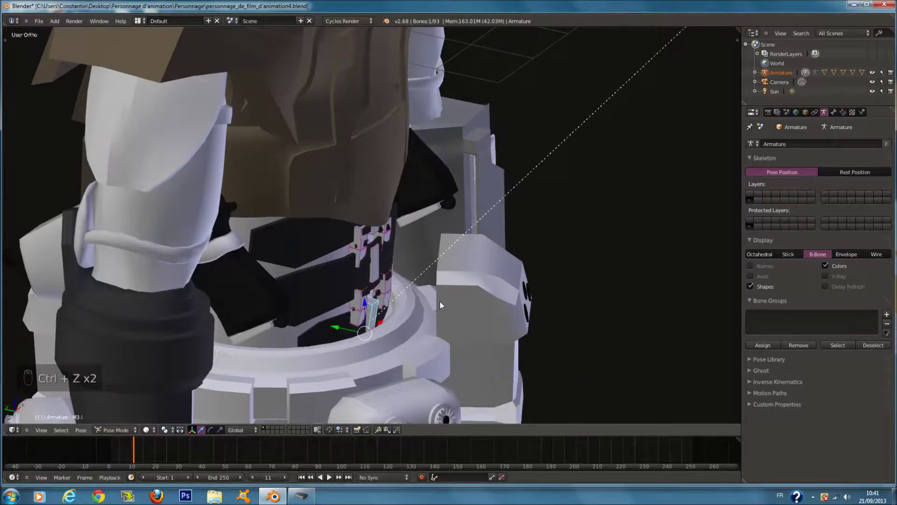
Add an Inverse Kinematics constraint to the lowest middle abdomen bone, M3.L
key(KP_Decimal)
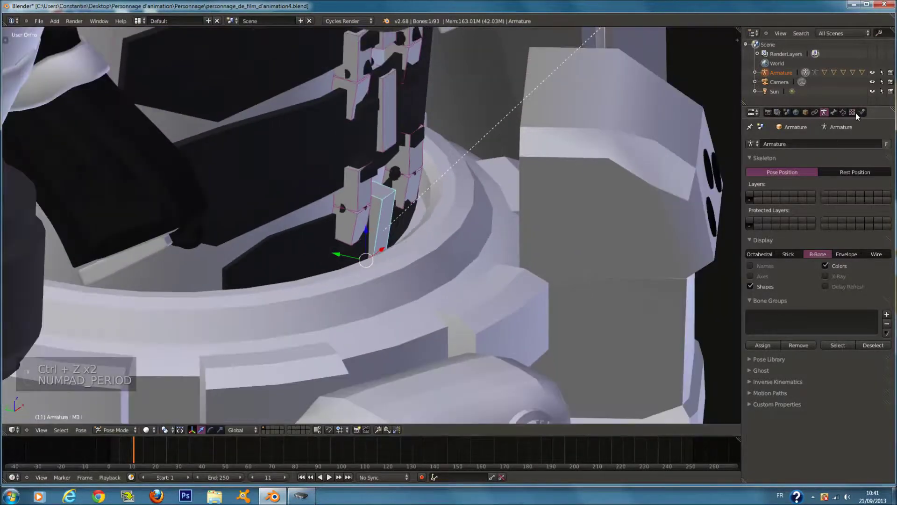
click(834, 112)
click(843, 112)
click(809, 146)
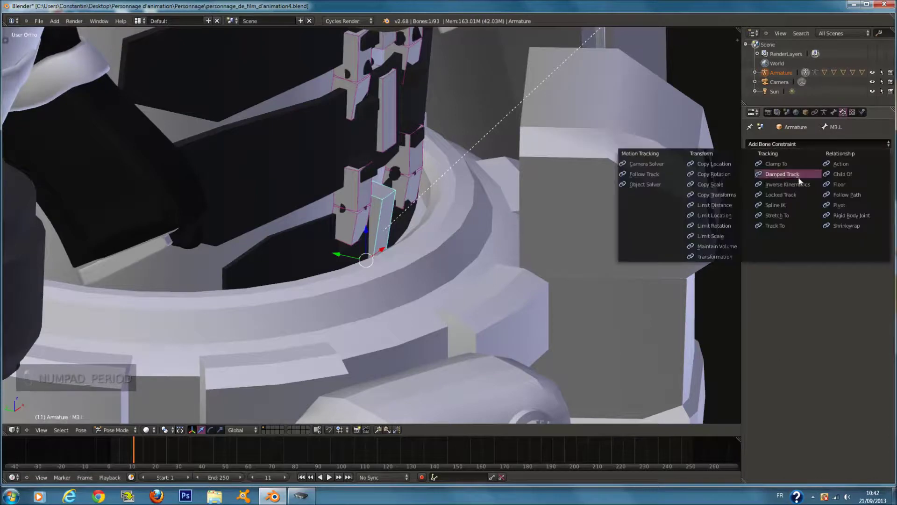
click(801, 186)
Test rotating and moving the M3.L bone with its IK constraint in solid and wireframe shading, cancelling each transform
scroll(534, 217, down, 3)
scroll(538, 219, down, 1)
key(r)
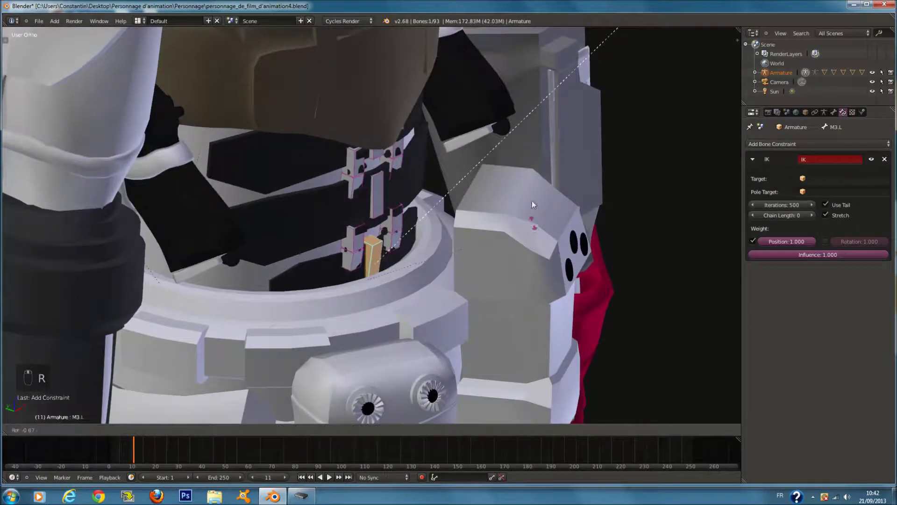
key(g)
right_click(514, 219)
scroll(511, 218, down, 3)
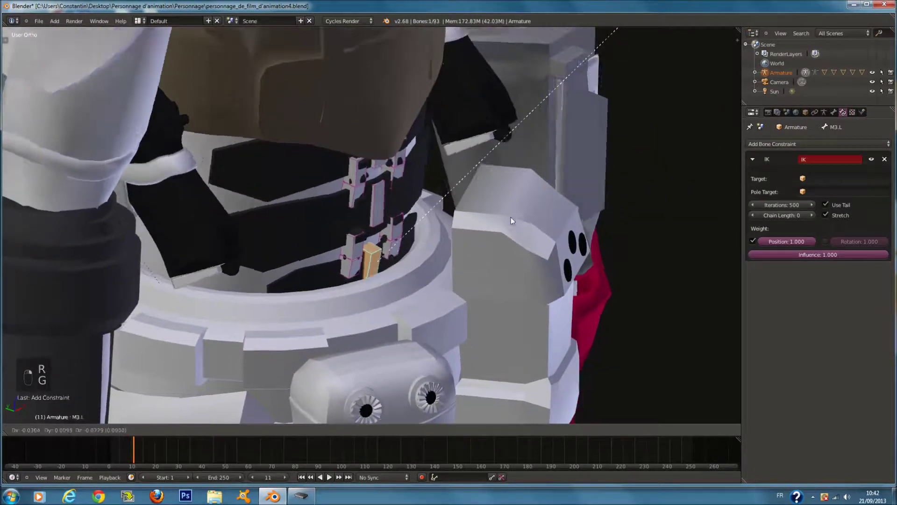
key(z)
key(g)
mouse_move(544, 224)
middle_down()
mouse_move(531, 192)
mouse_move(512, 216)
mouse_move(458, 190)
middle_up()
right_click(538, 191)
Test pulling the M3.L bone in solid shading with the body in view, cancelling each move
key(z)
scroll(535, 192, down, 2)
key(g)
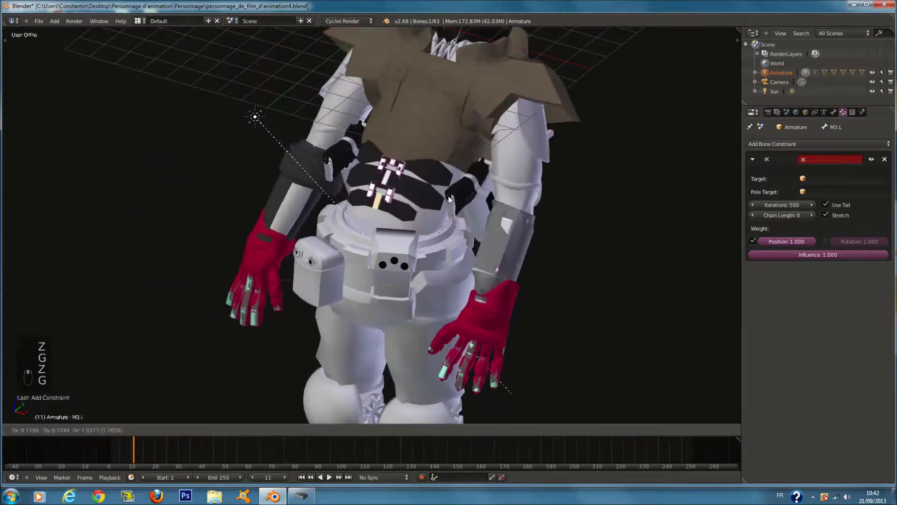
right_click(441, 217)
middle_drag(442, 216, 471, 188)
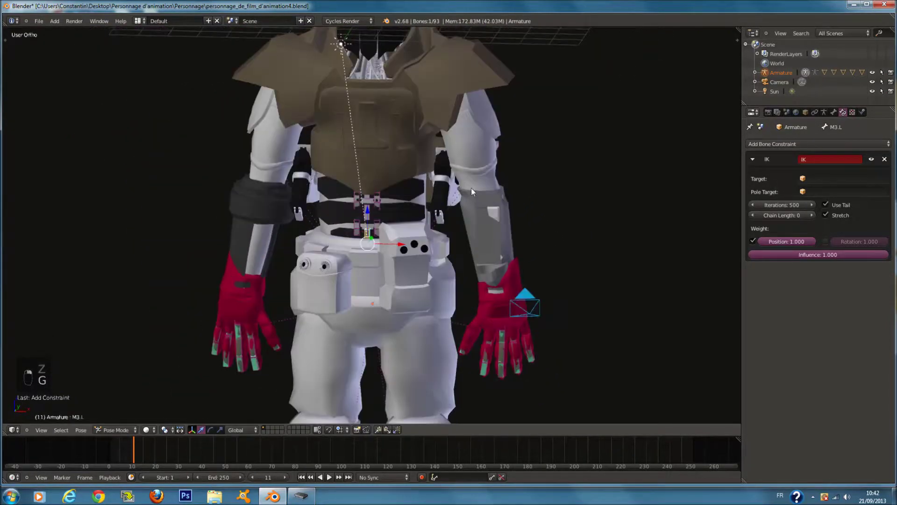
key(g)
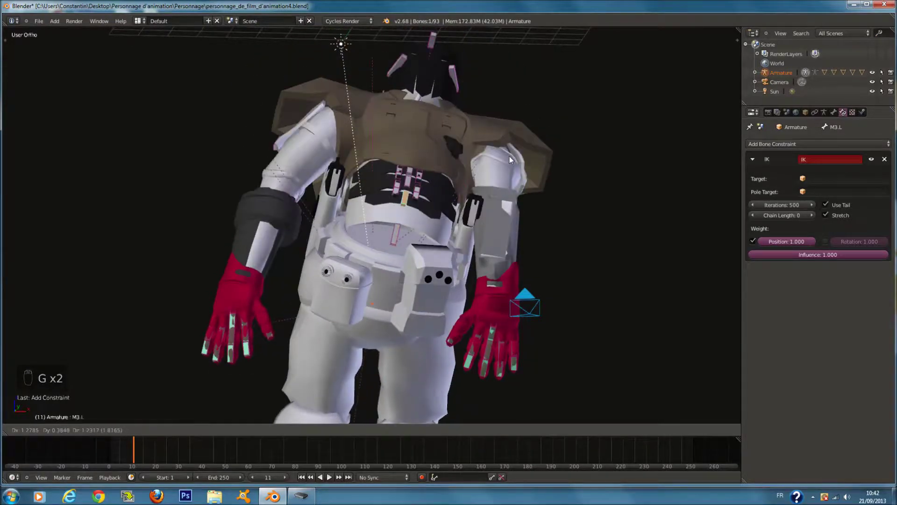
scroll(491, 205, up, 2)
right_click(495, 215)
Try IK chain lengths of 1 and 2 on the M3.L bone, test-moving the bone at each setting
click(806, 216)
key(g)
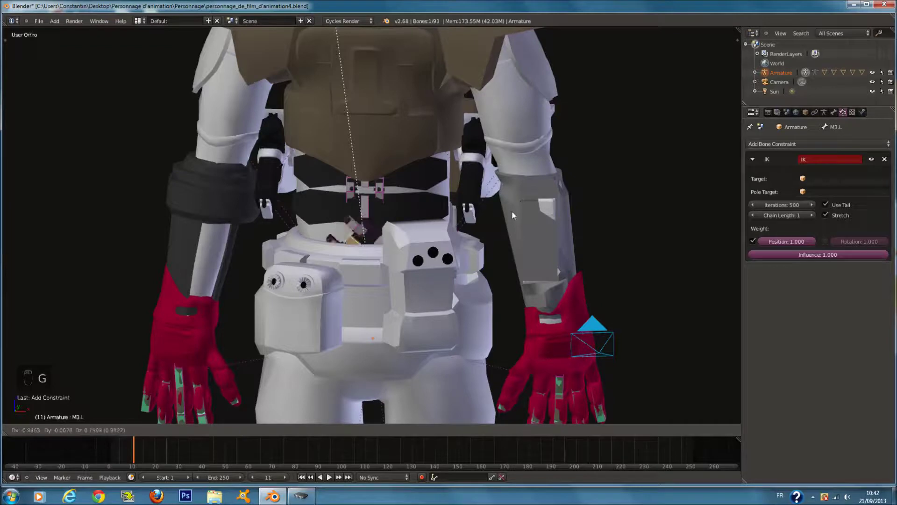
right_click(511, 210)
click(807, 216)
key(g)
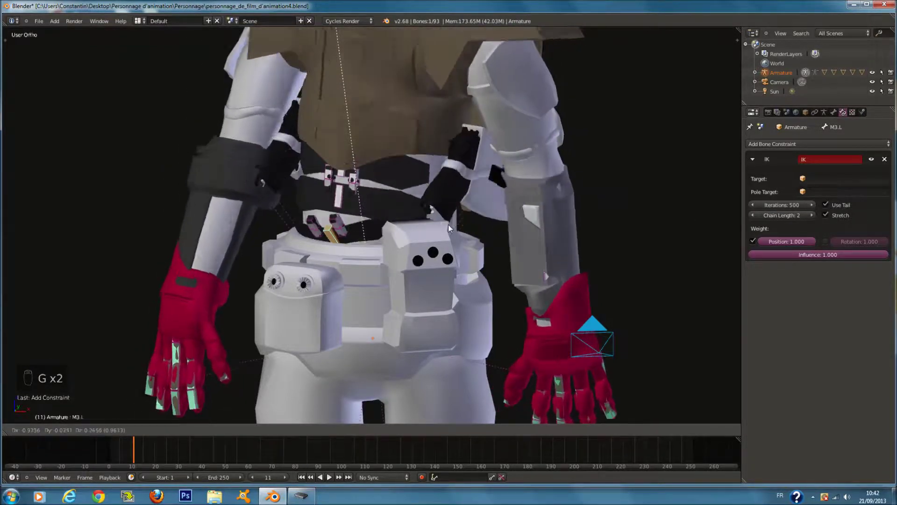
right_click(428, 215)
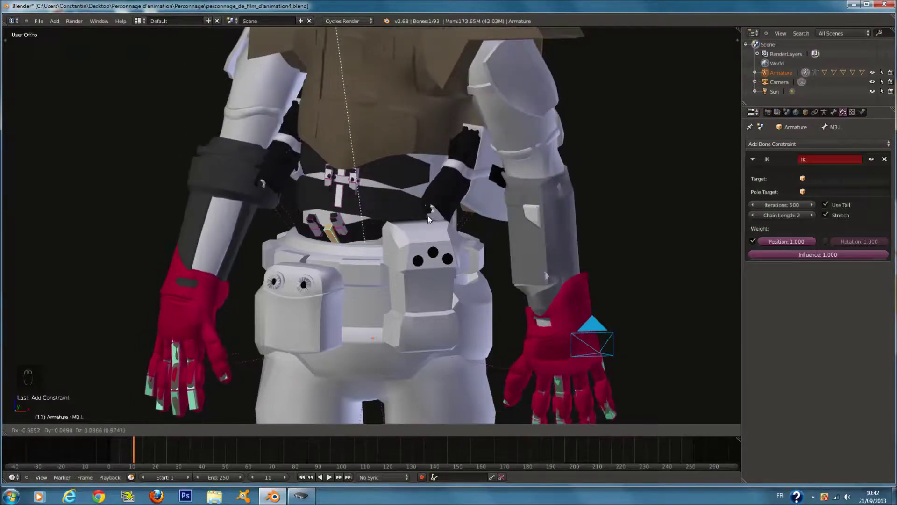
Test moving the M3.L bone with an IK chain length of 2 from the front and side views
key(z)
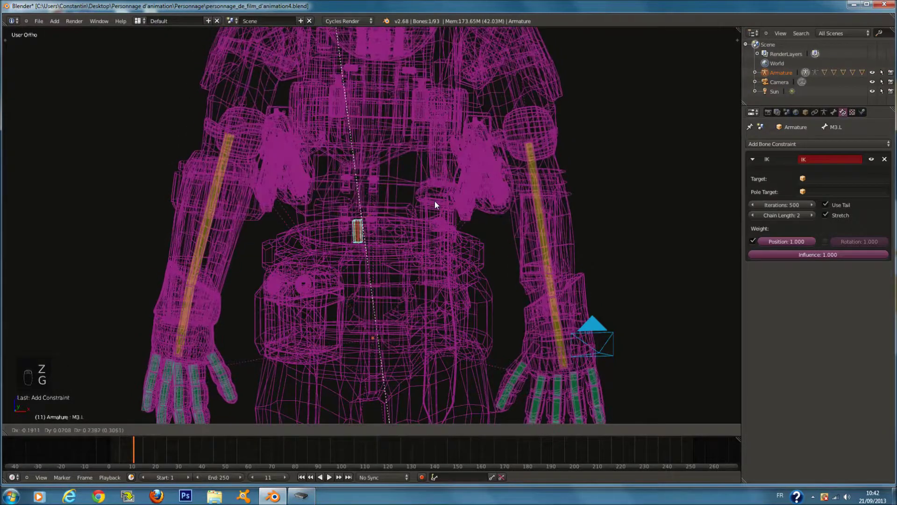
key(z)
key(KP_1)
key(z)
key(z)
key(g)
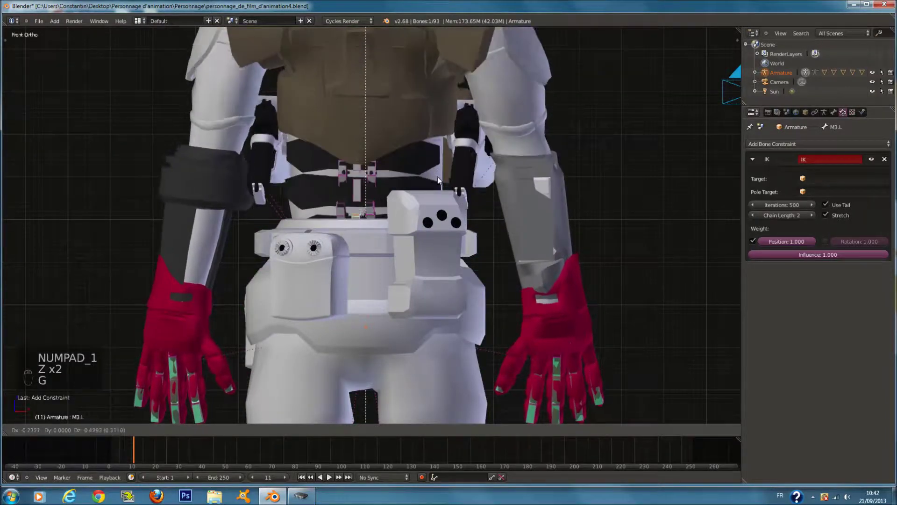
click(440, 175)
key(KP_3)
key(z)
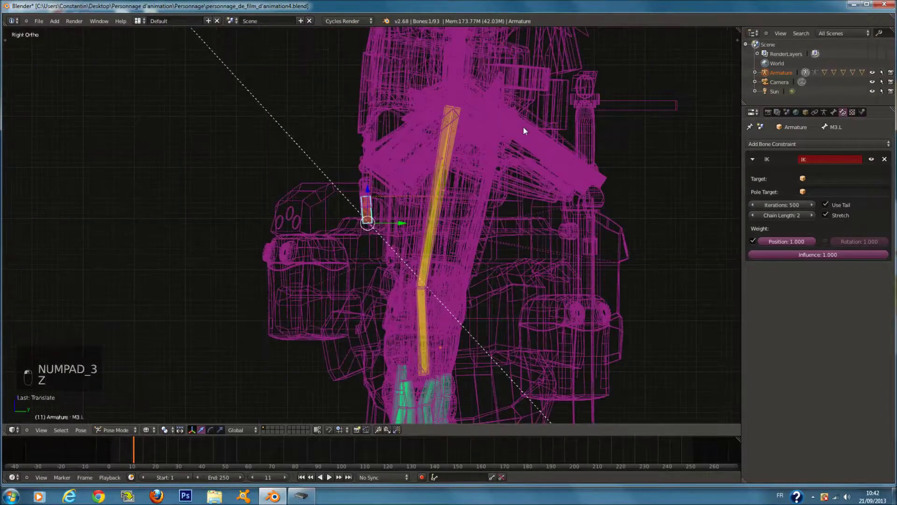
key(g)
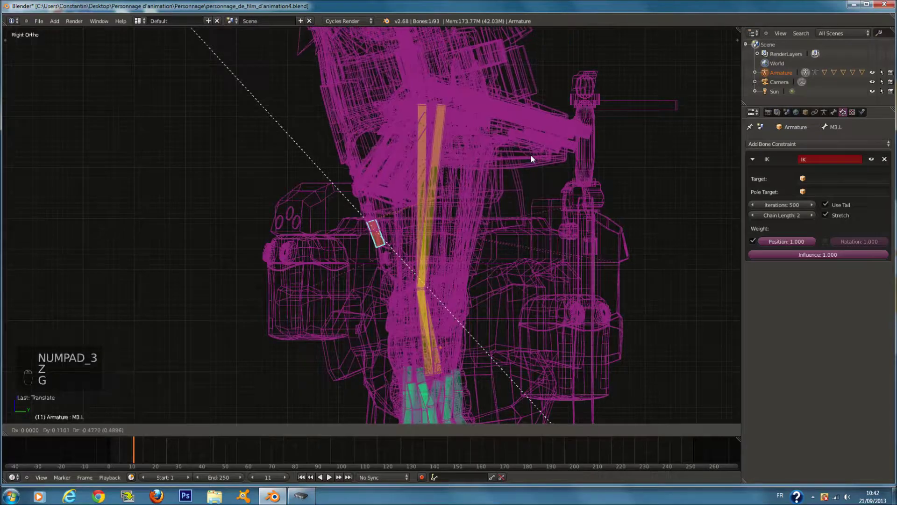
click(532, 156)
Delete the IK constraint from the M3.L bone
click(812, 214)
click(812, 214)
click(885, 160)
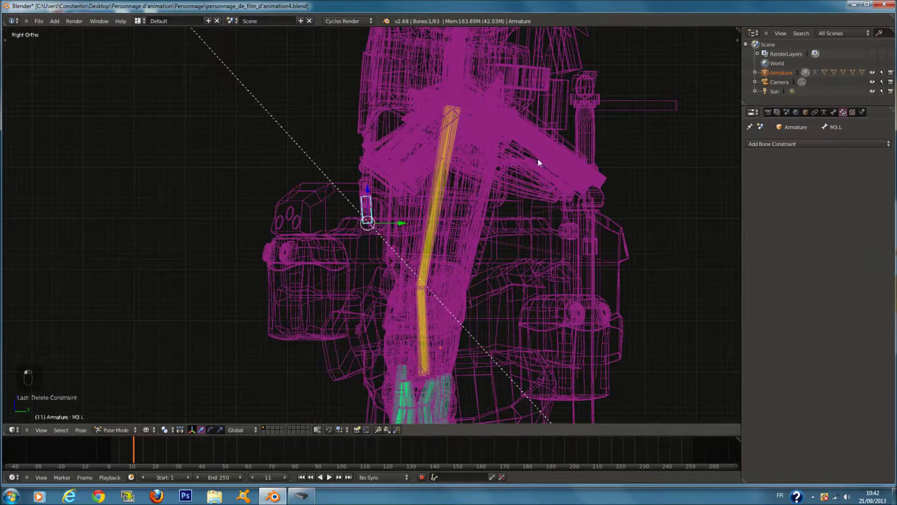
Add a Copy Rotation constraint to the M2.L bone above, with the M3.L bone as its target
key(z)
middle_drag(538, 159, 374, 205)
scroll(372, 206, up, 4)
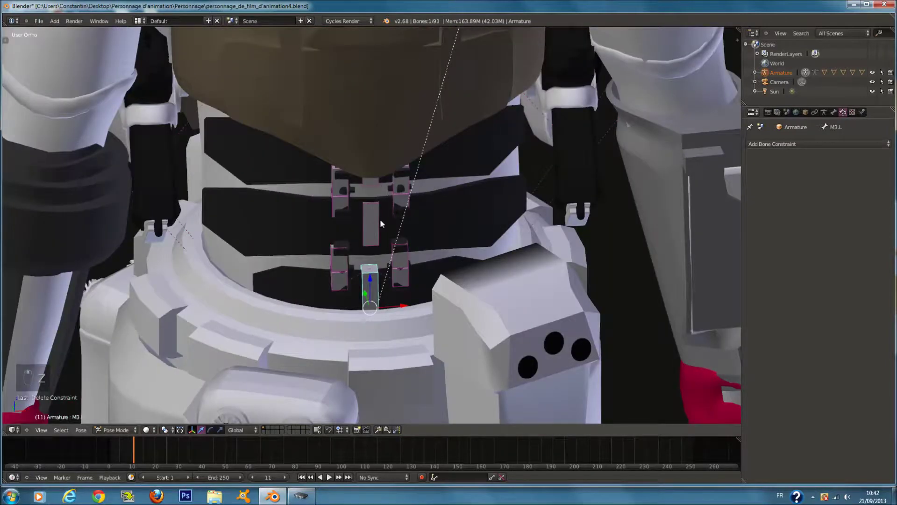
shift+right_click(380, 222)
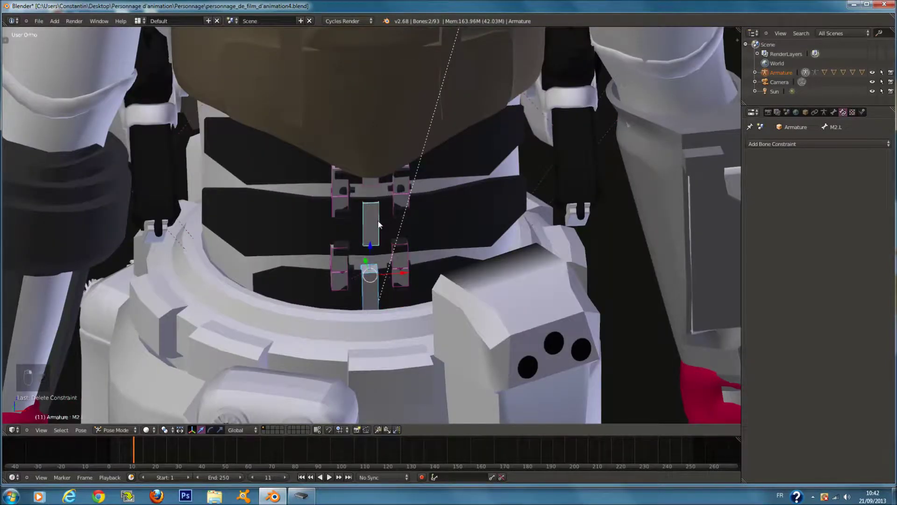
key(ctrl+shift+c)
click(378, 220)
Test rotating the M3.L bone from the side view to check how M2.L copies its rotation
mouse_move(378, 220)
middle_down()
mouse_move(414, 216)
mouse_move(374, 214)
middle_up()
key(r)
right_click(469, 134)
key(KP_3)
key(z)
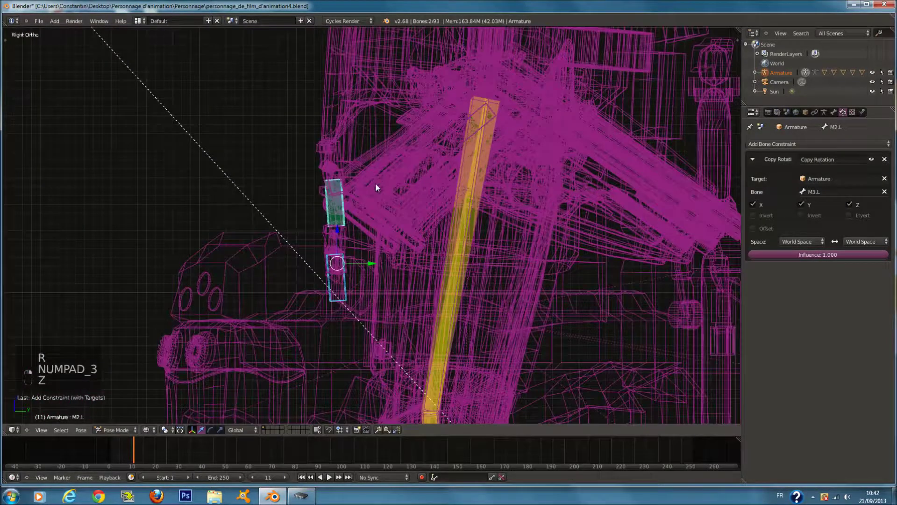
right_click(352, 276)
right_click(342, 284)
key(r)
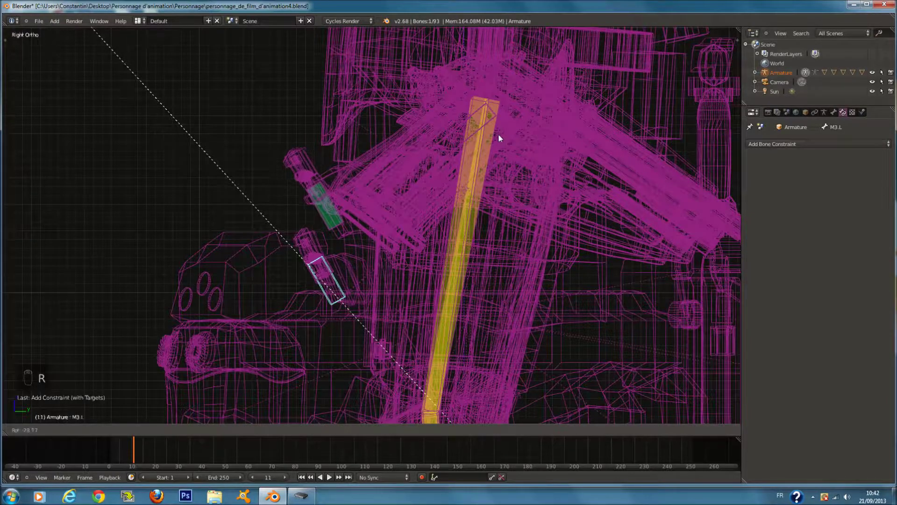
click(442, 152)
key(z)
middle_drag(442, 153, 346, 213)
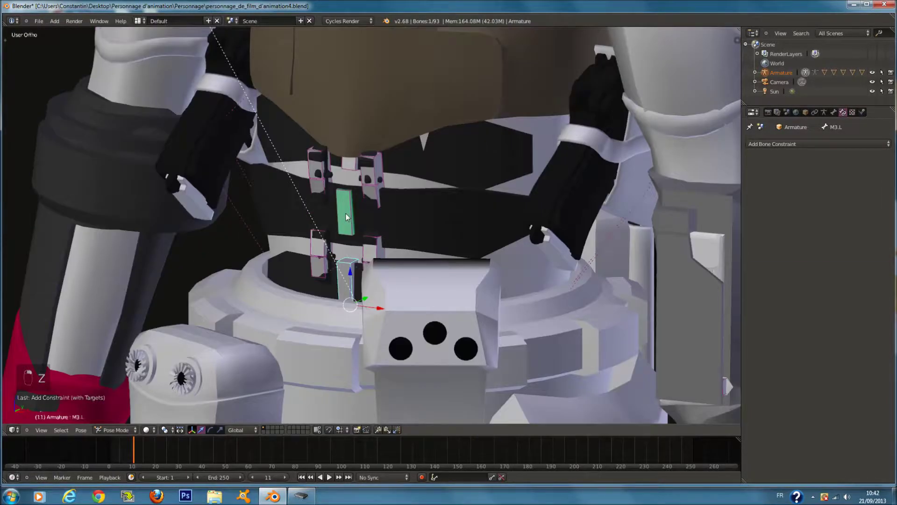
Enable Offset on M2.L's Copy Rotation constraint and set both its target and owner spaces to Local Space
right_click(346, 213)
click(754, 228)
click(802, 241)
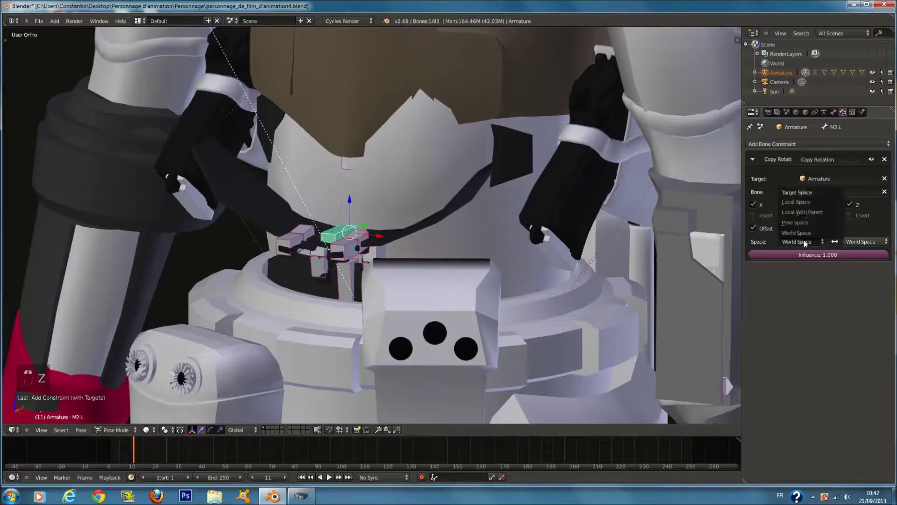
click(802, 201)
click(865, 241)
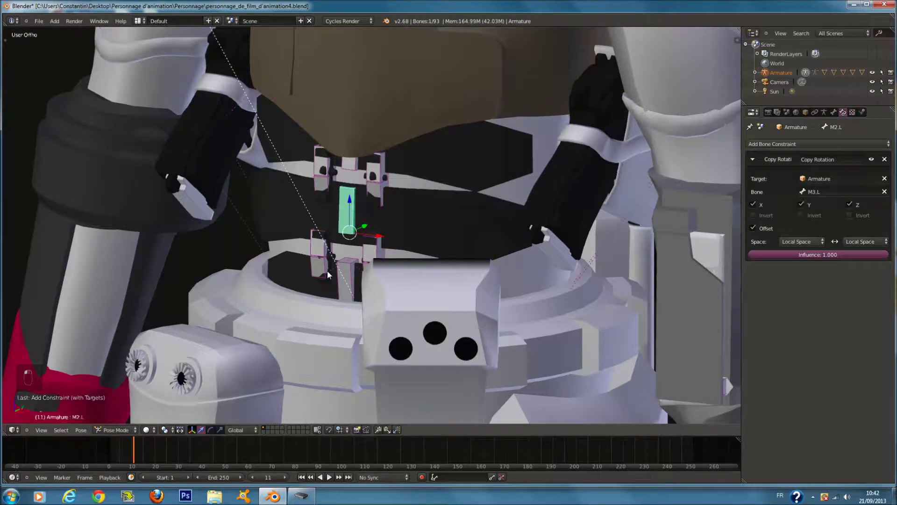
Select the M3.L bone and test rotating it from the side view with the local-space Copy Rotation, cancelling the rotation
right_click(343, 269)
middle_drag(454, 237, 444, 229)
key(KP_3)
key(z)
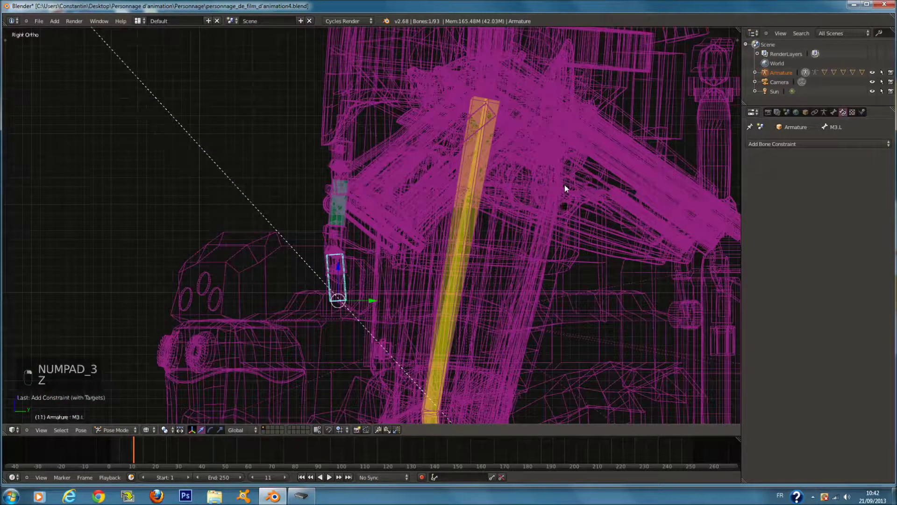
key(r)
right_click(479, 152)
middle_drag(480, 153, 408, 214)
key(z)
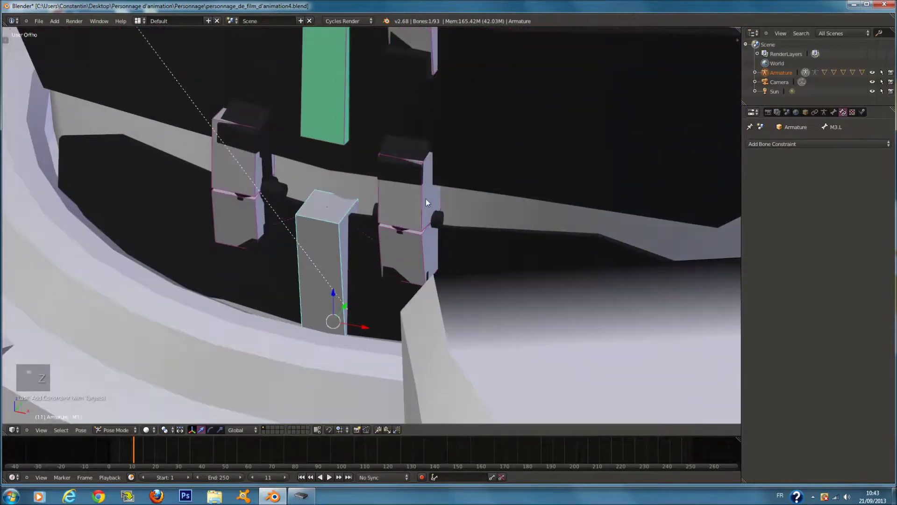
Add a Copy Rotation constraint to the Le3.L bone with the M2.L bone as its target
right_click(425, 198)
scroll(426, 198, down, 2)
key(z)
key(z)
key(z)
shift+right_click(290, 204)
key(z)
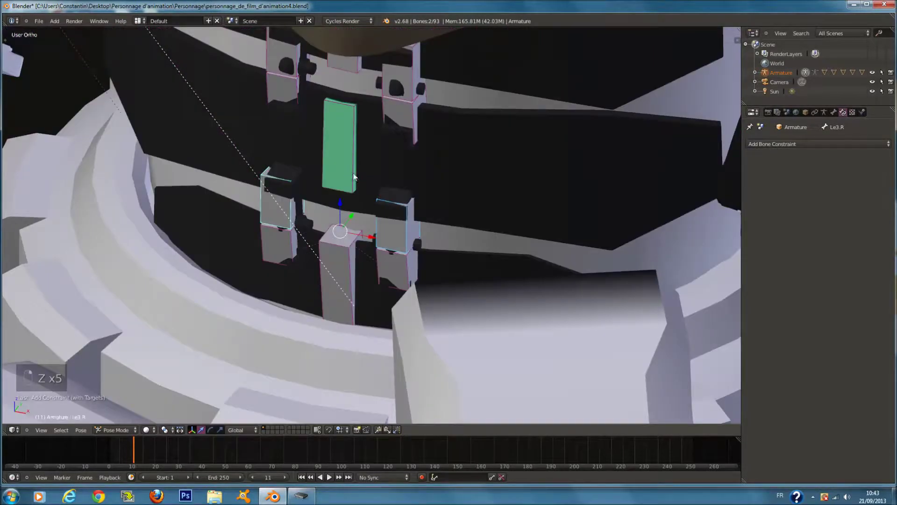
shift+right_click(352, 176)
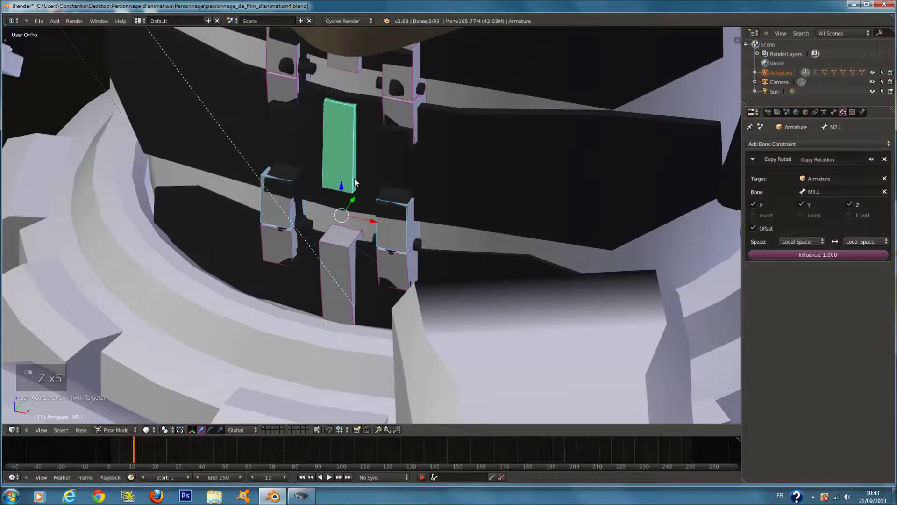
shift+right_click(405, 229)
key(ctrl+shift+c)
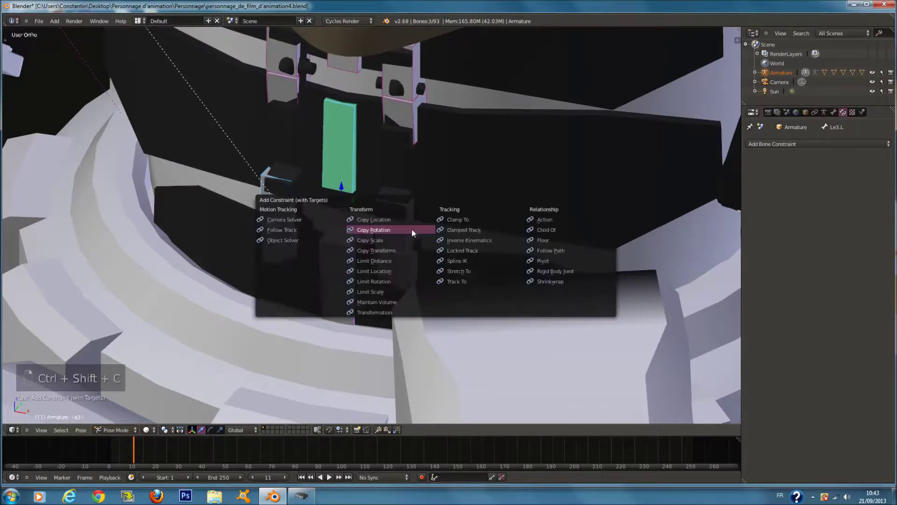
click(411, 229)
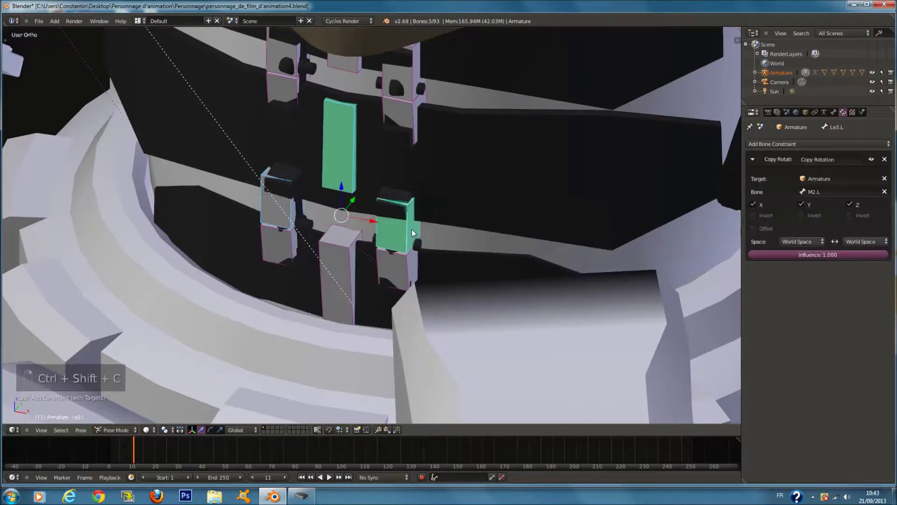
Add a Copy Rotation constraint to the Le3.R bone on the opposite side, also targeting M2.L
shift+right_click(285, 201)
key(ctrl+shift+c)
click(307, 203)
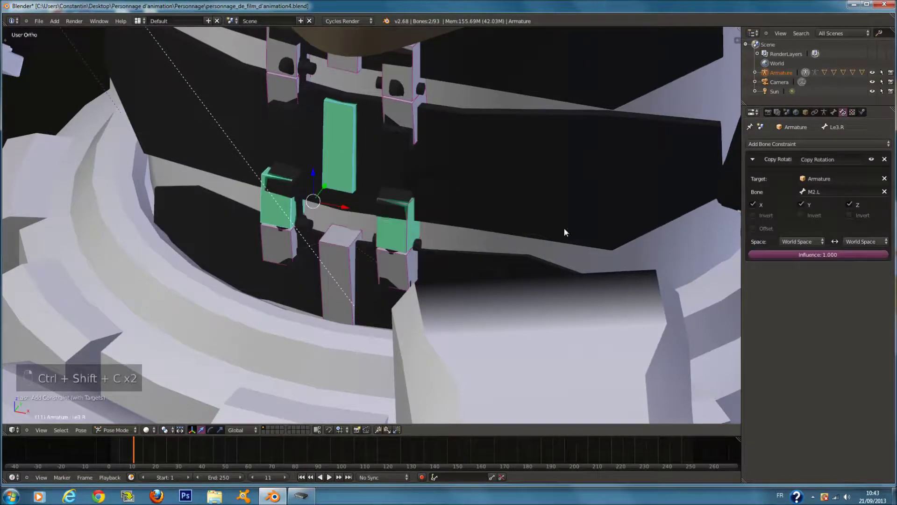
Test rotating the selected M2.L and Le3.R bones from the side view, and undo the rotation
key(KP_3)
key(z)
key(r)
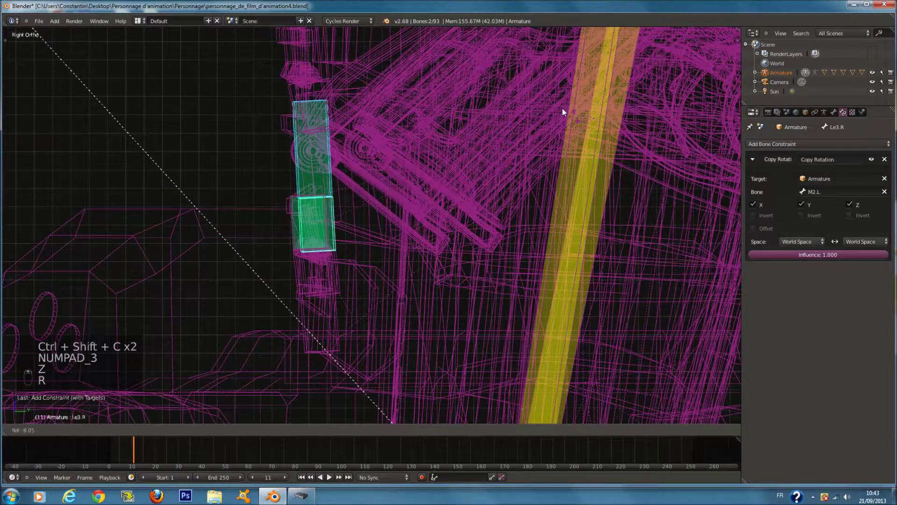
click(429, 85)
key(z)
middle_drag(428, 85, 456, 259)
key(ctrl+z)
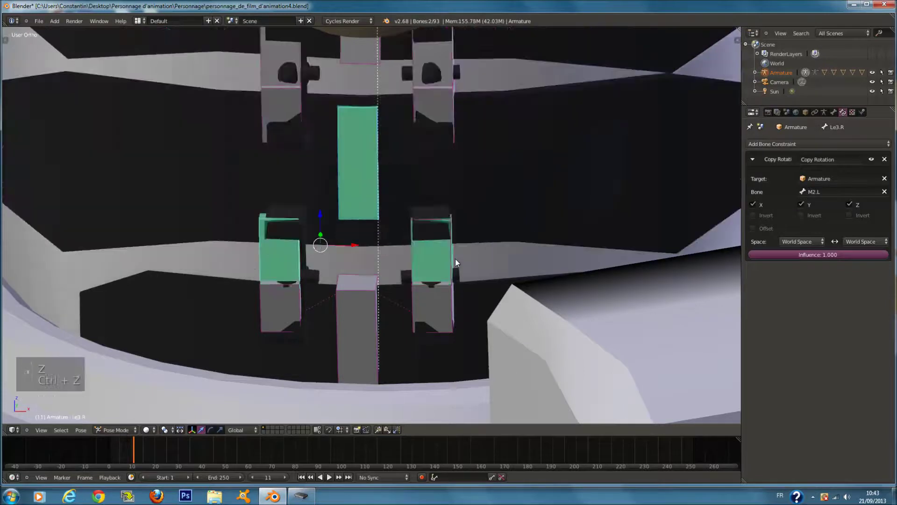
Enable Offset on Le3.L's Copy Rotation constraint and set its target and owner spaces to Local Space
key(z)
click(753, 228)
click(800, 241)
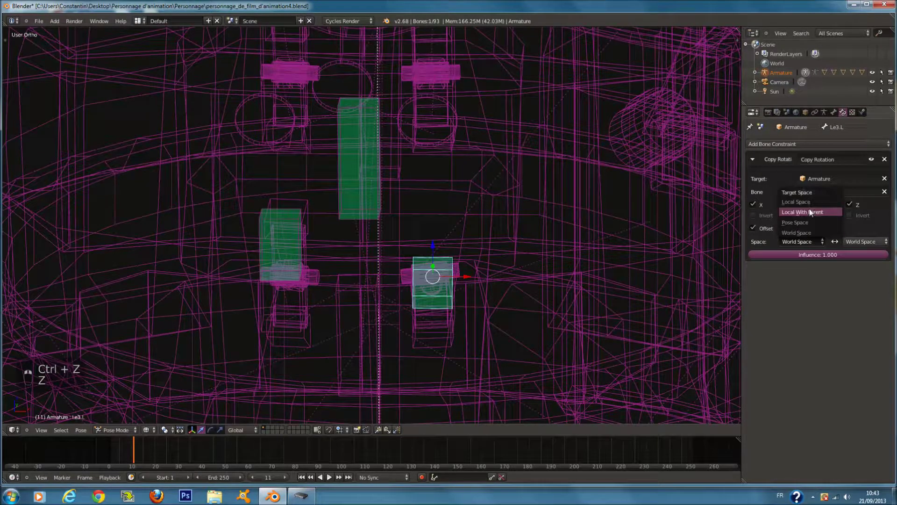
click(809, 203)
click(869, 241)
click(868, 203)
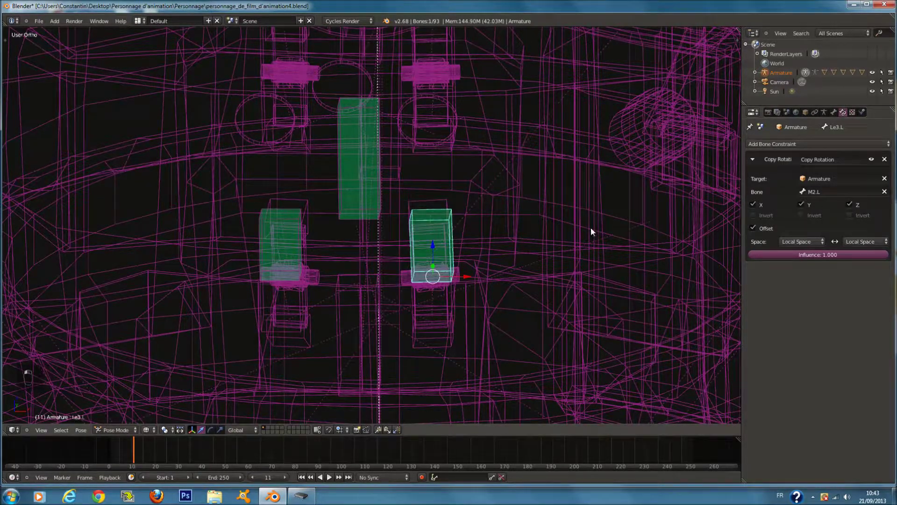
Test rotating Le3.L and the lower M3.L bone from the side view to check the copied rotation, cancelling each rotation
key(z)
key(KP_3)
key(z)
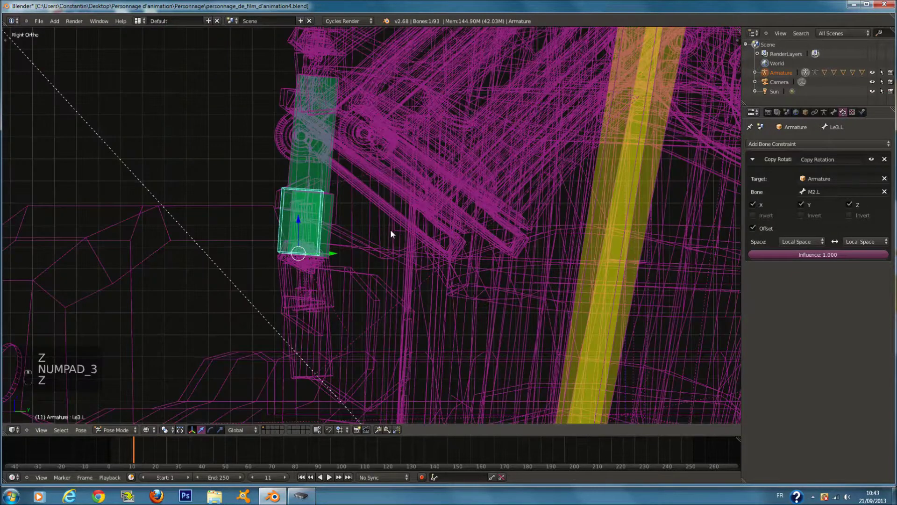
key(r)
right_click(304, 216)
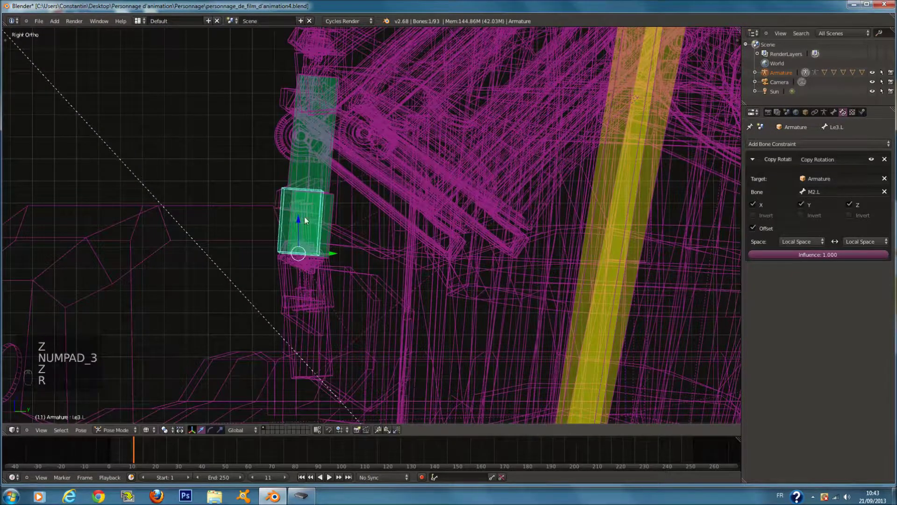
right_click(328, 322)
key(r)
key(r)
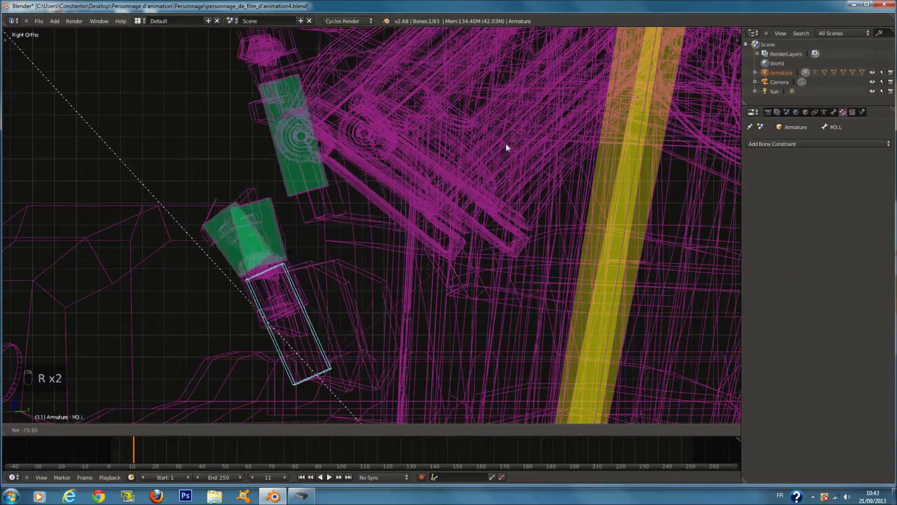
right_click(377, 172)
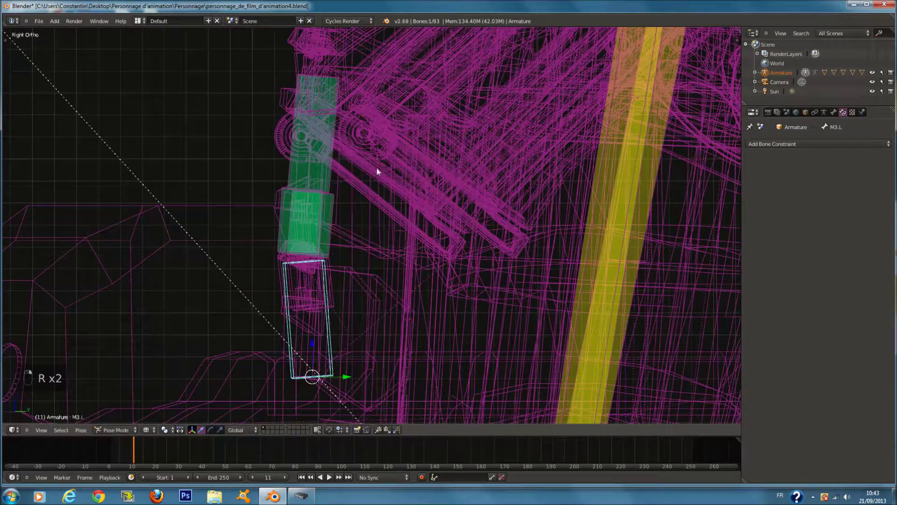
Rotate the M3.L and M2.L bones together by about -16° in the side view
shift+right_click(332, 175)
key(r)
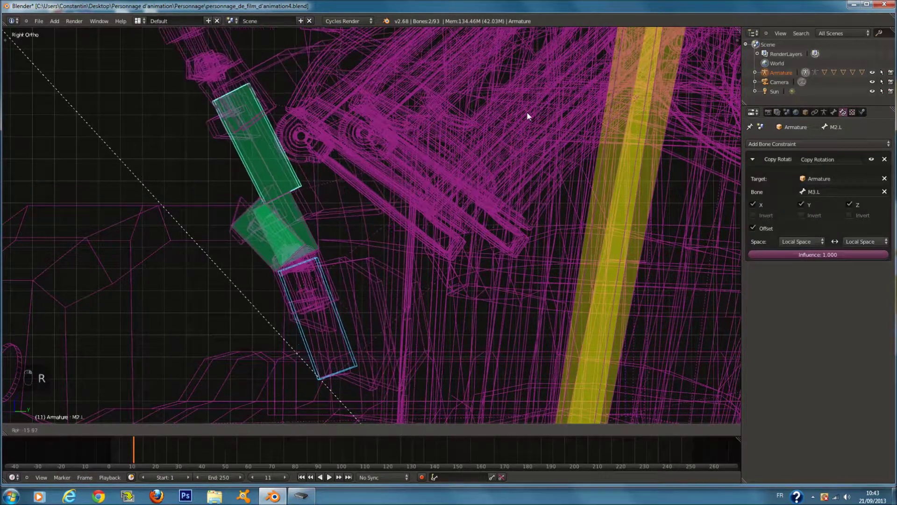
click(527, 116)
Turn off Offset on Le3.L's Copy Rotation constraint and set both its target and owner spaces back to World Space
key(z)
middle_drag(527, 116, 459, 235)
right_click(460, 234)
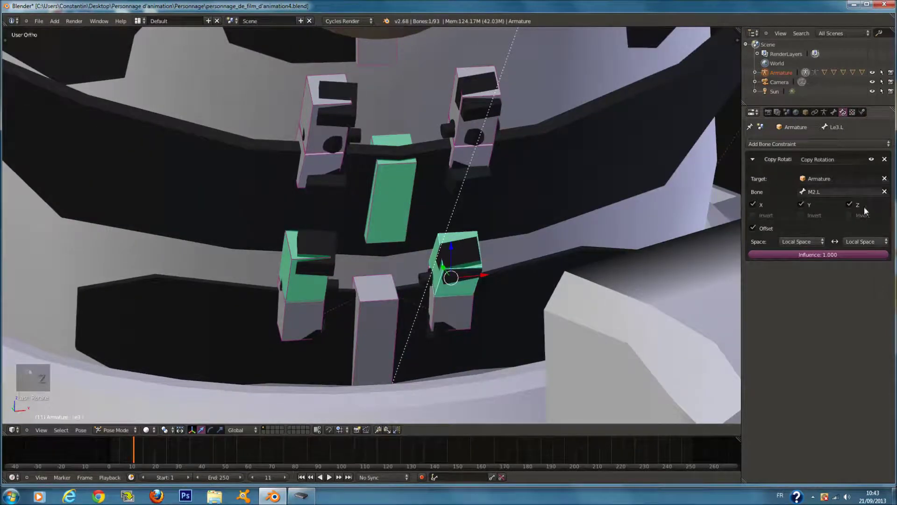
click(753, 228)
click(802, 241)
click(797, 232)
click(868, 243)
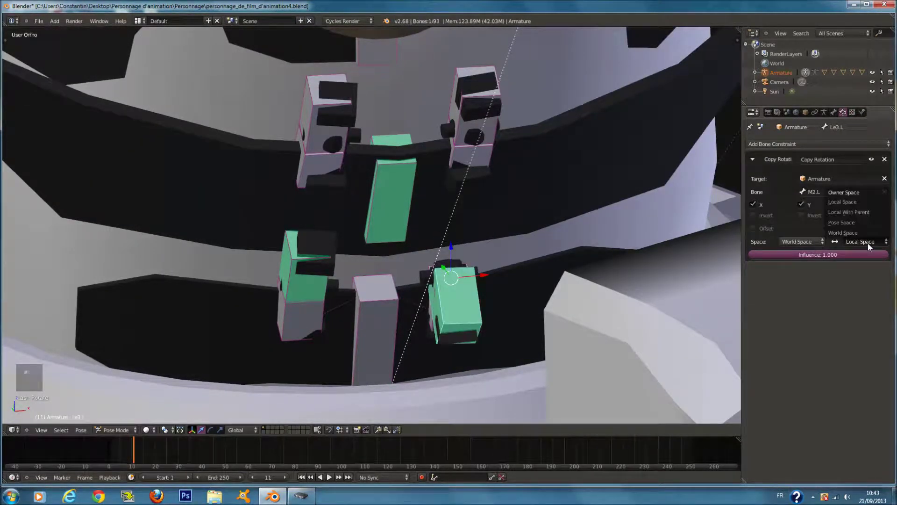
click(862, 232)
Add a Copy Rotation constraint to the M1.L bone with the M2.L bone as its target
middle_drag(632, 262, 356, 190)
scroll(509, 213, up, 2)
right_click(357, 190)
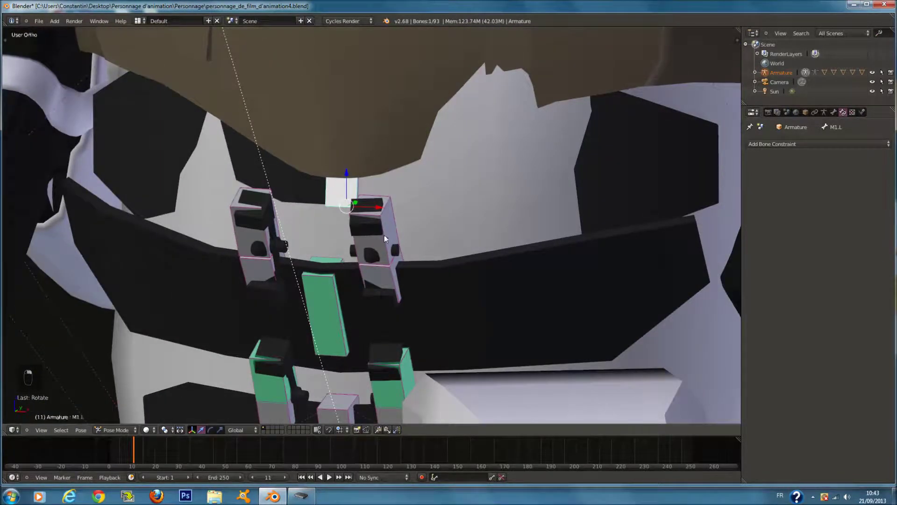
key(ctrl+shift+c)
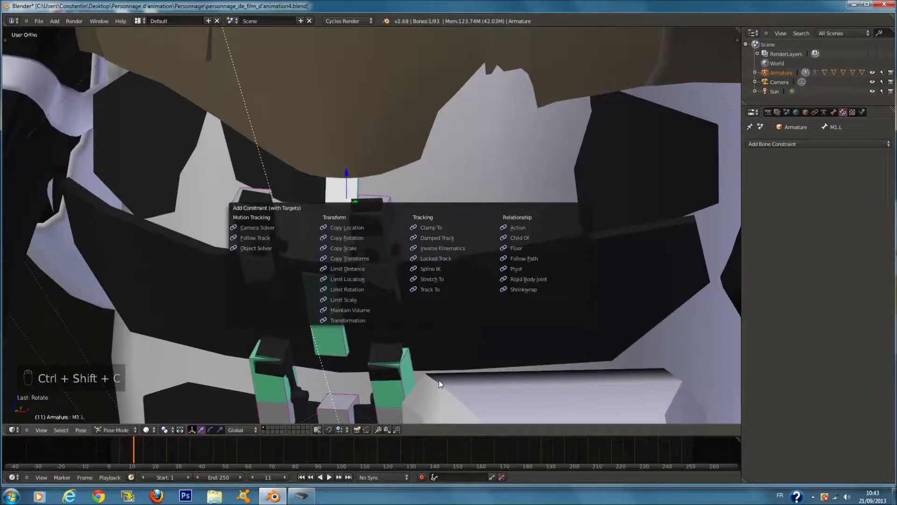
shift+right_click(330, 300)
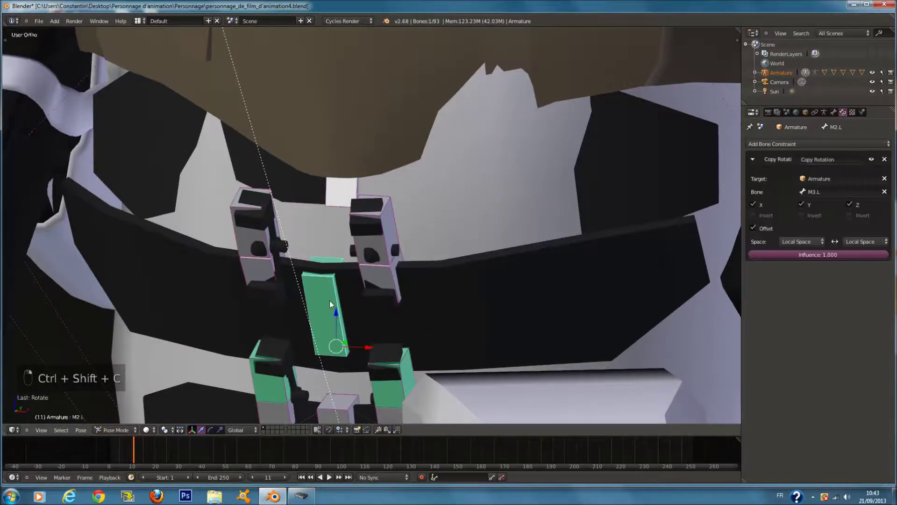
shift+right_click(341, 200)
key(ctrl+shift+c)
click(341, 196)
Add a Copy Rotation constraint to the Le1.L bone with the M1.L bone as its target
middle_drag(365, 220, 387, 217)
right_click(387, 217)
shift+right_click(333, 155)
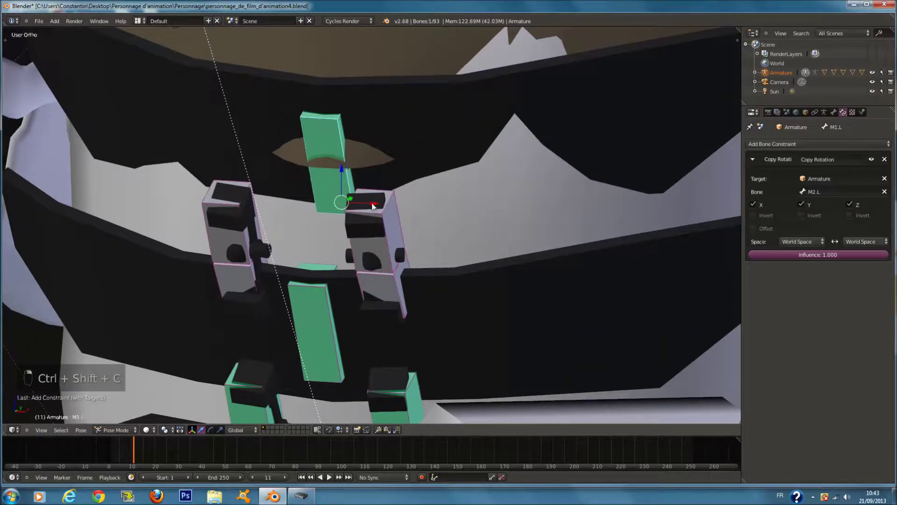
shift+right_click(392, 234)
key(ctrl+shift+c)
click(390, 229)
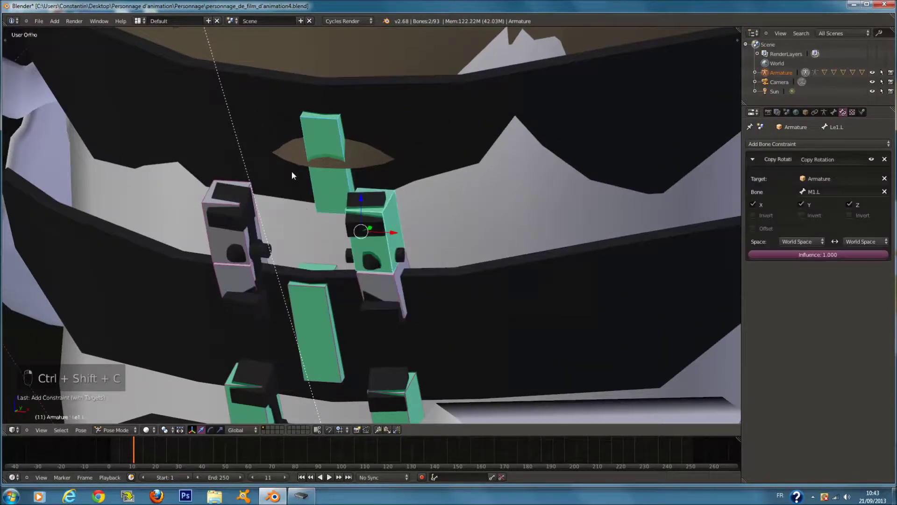
Add a Copy Rotation constraint targeting M1.L to the upper link bone opposite Le1.L
right_click(318, 130)
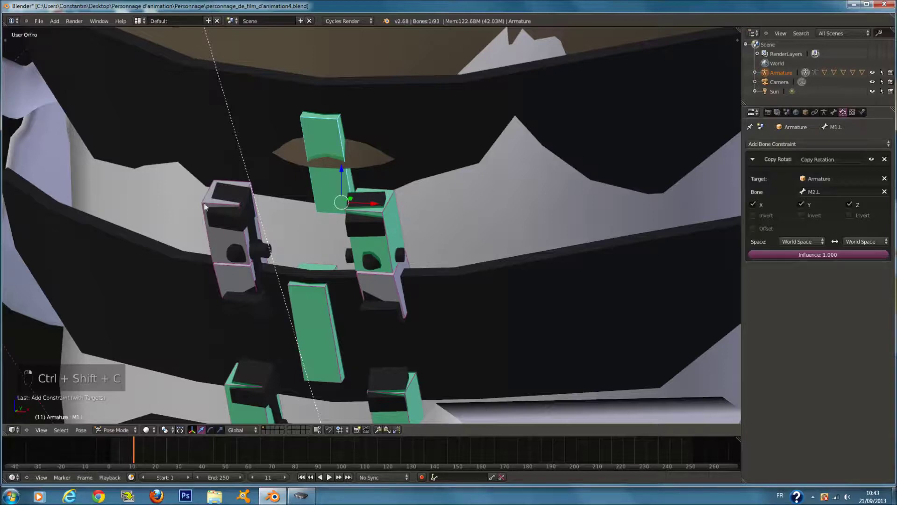
shift+right_click(223, 206)
key(ctrl+shift+c)
click(222, 202)
Enable Offset on Le1.L's Copy Rotation constraint and set its target and owner spaces to Local Space
right_click(321, 300)
right_click(388, 219)
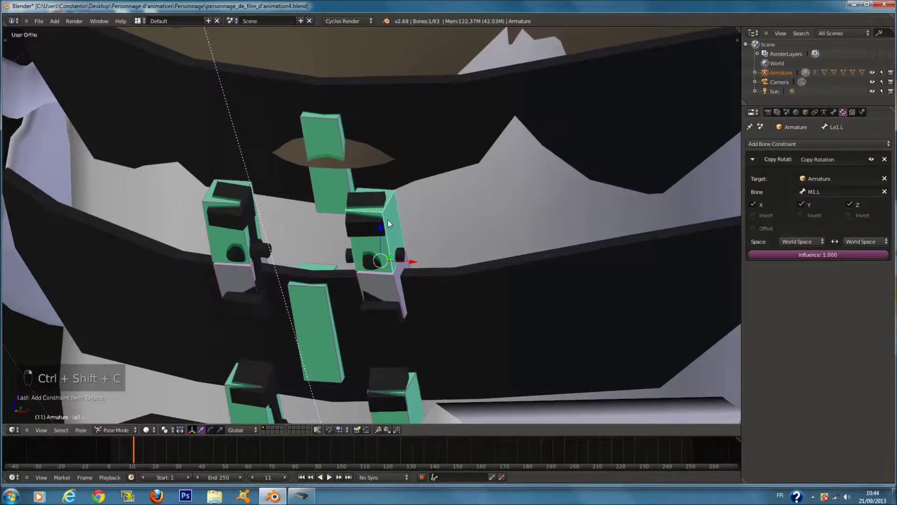
click(751, 229)
middle_drag(529, 231, 461, 237)
middle_drag(318, 241, 337, 243)
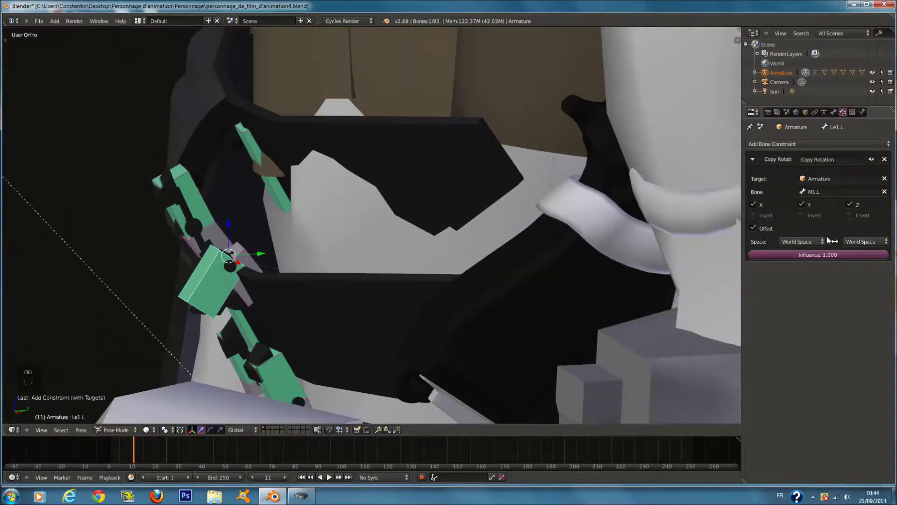
click(801, 240)
click(806, 202)
click(875, 240)
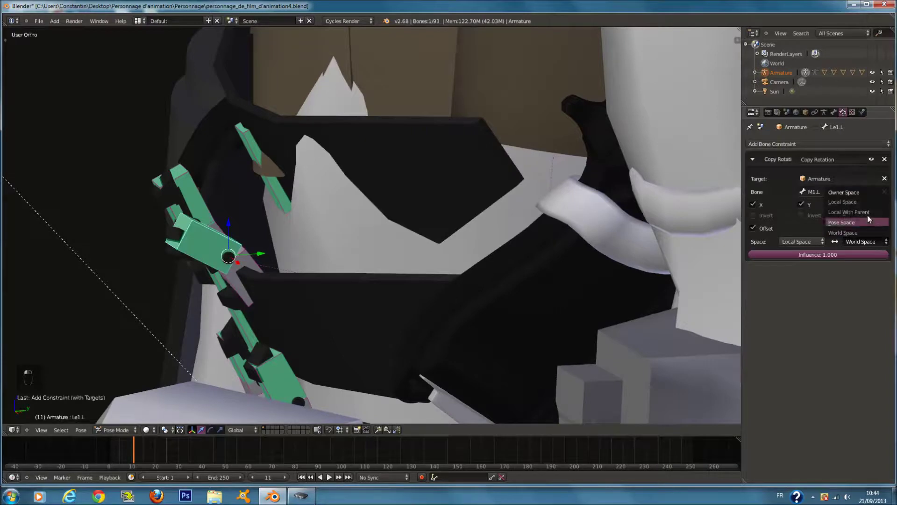
click(863, 203)
Undo the Offset and Local Space changes on Le1.L's Copy Rotation constraint
middle_drag(380, 245, 438, 252)
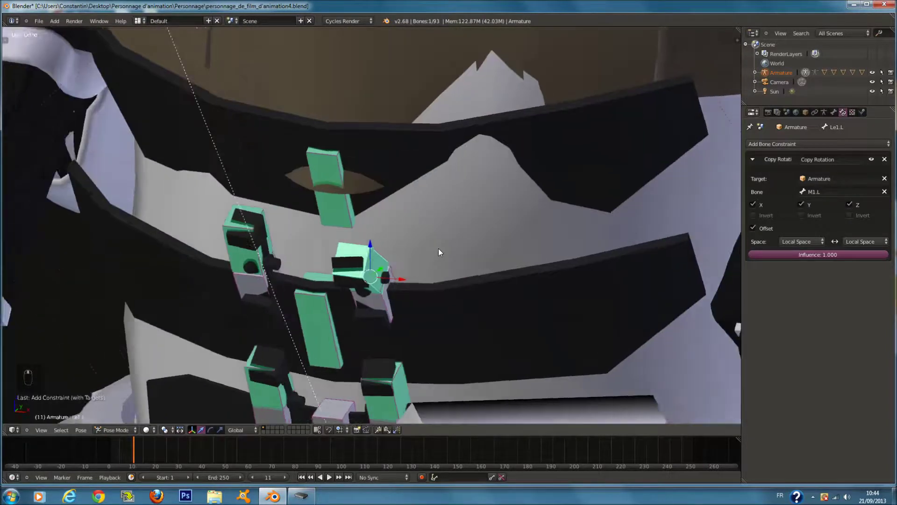
scroll(441, 250, down, 2)
key(ctrl+z)
key(ctrl+z)
key(ctrl+z)
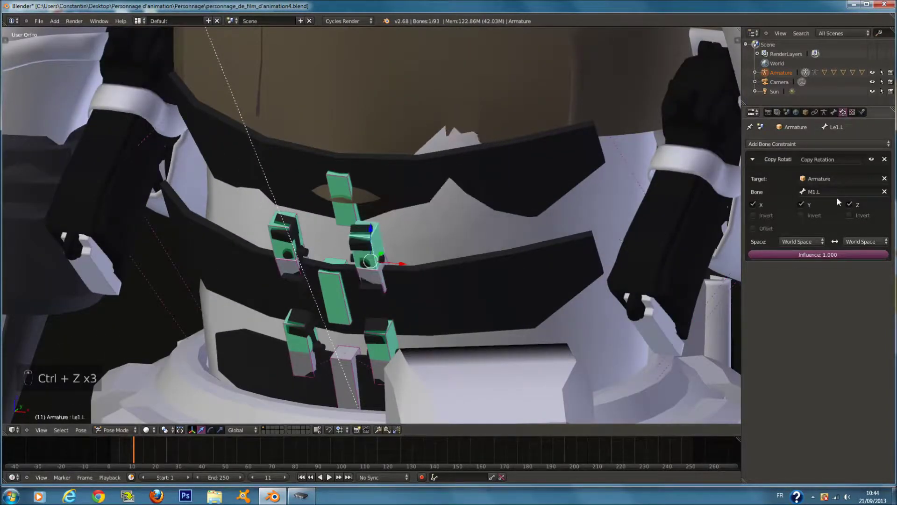
Select the Le1.L bone again and turn off Offset on its Copy Rotation constraint
middle_drag(316, 226, 395, 315)
right_click(391, 316)
right_click(383, 277)
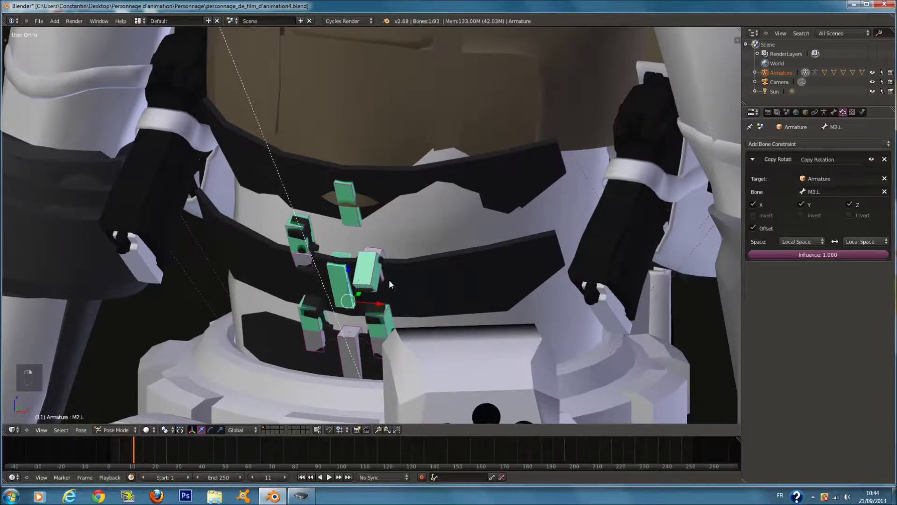
right_click(367, 260)
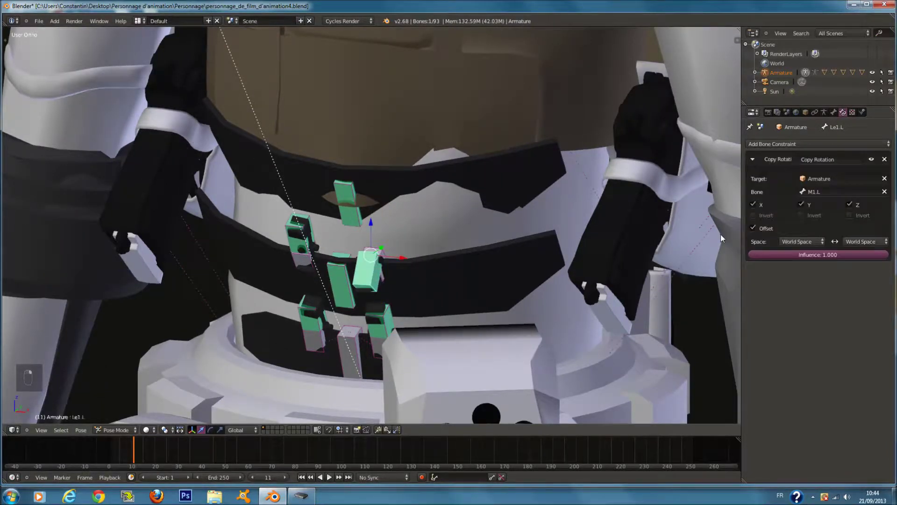
click(758, 229)
Select the M1.L bone, enable Offset on its Copy Rotation constraint and set both spaces to Local Space
shift+middle_drag(444, 164, 373, 160)
scroll(459, 162, up, 3)
right_click(459, 162)
scroll(459, 162, down, 3)
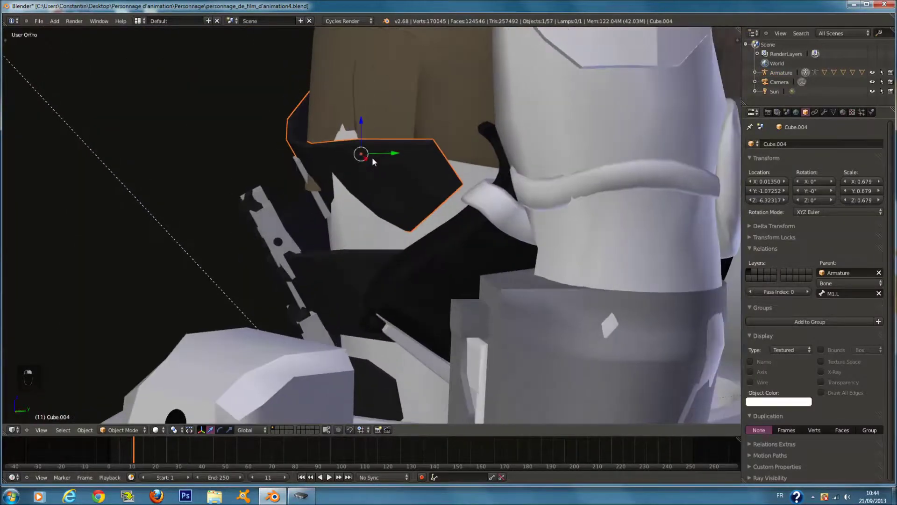
right_click(307, 157)
middle_drag(307, 157, 338, 173)
click(753, 228)
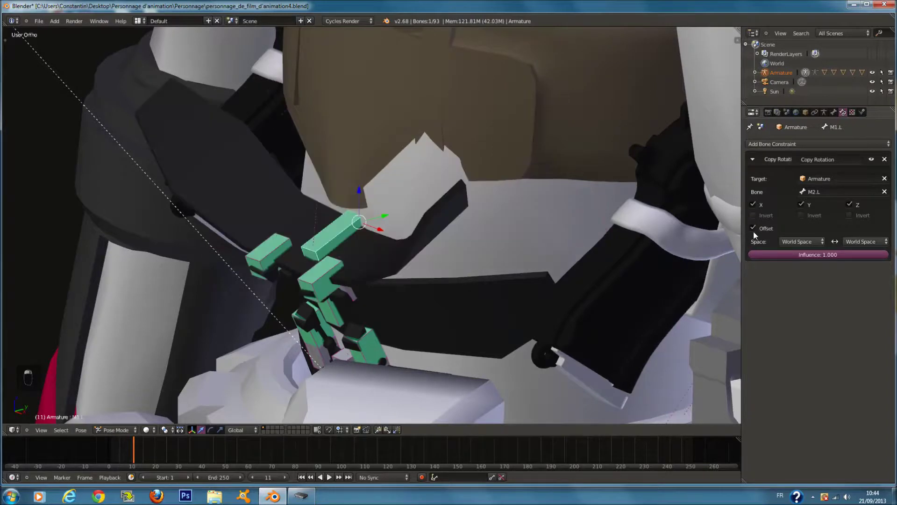
middle_drag(452, 241, 487, 206)
click(810, 239)
click(812, 201)
click(863, 239)
click(843, 202)
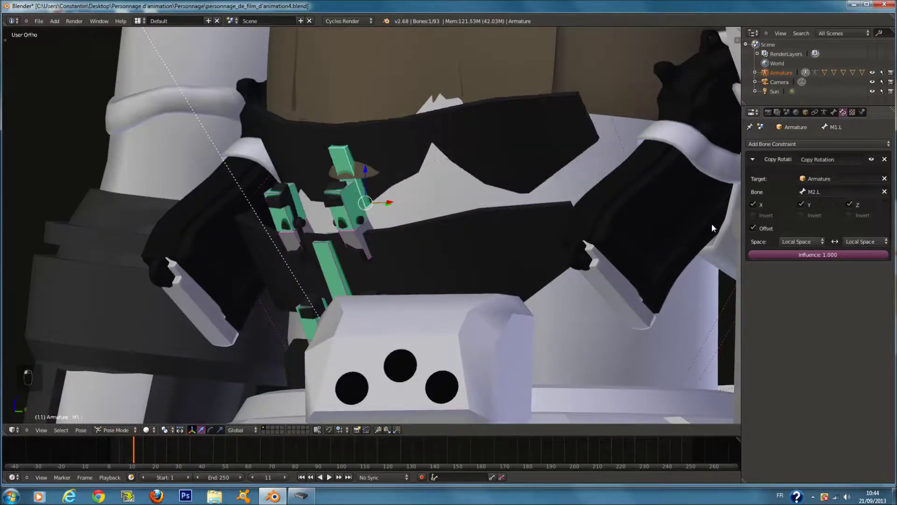
Delete the Copy Rotation constraint from the M1.L bone while viewing the rig from the side
middle_drag(583, 242, 563, 279)
key(KP_3)
key(z)
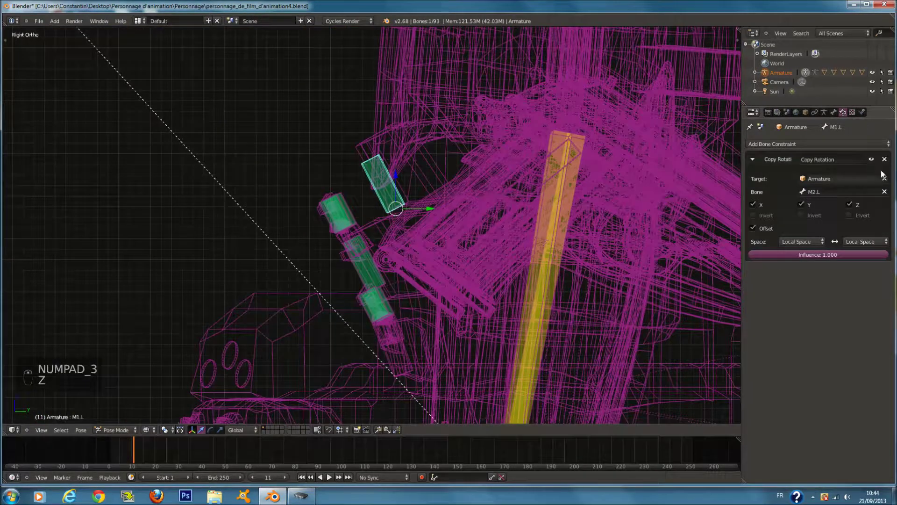
click(884, 159)
key(z)
key(z)
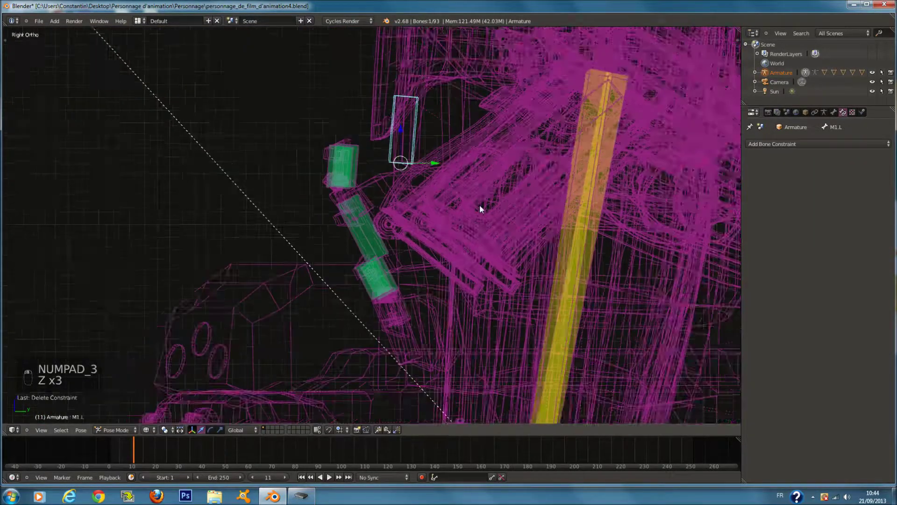
Select all bones of the armature and clear their pose rotation
key(a)
key(a)
key(a)
key(alt+r)
scroll(417, 227, up, 1)
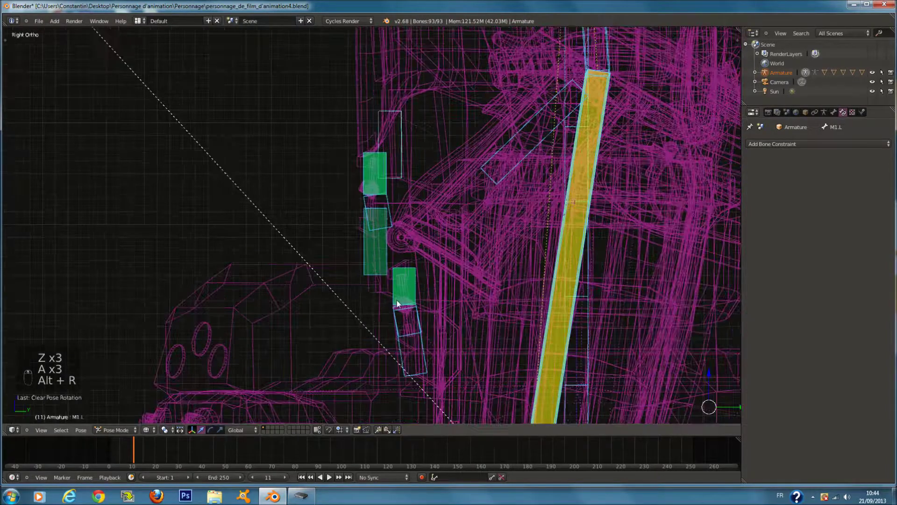
Add a Copy Rotation constraint to the M1.L bone with the M2.L bone as its target
right_click(413, 289)
shift+right_click(377, 241)
key(z)
middle_drag(405, 262, 438, 192)
key(z)
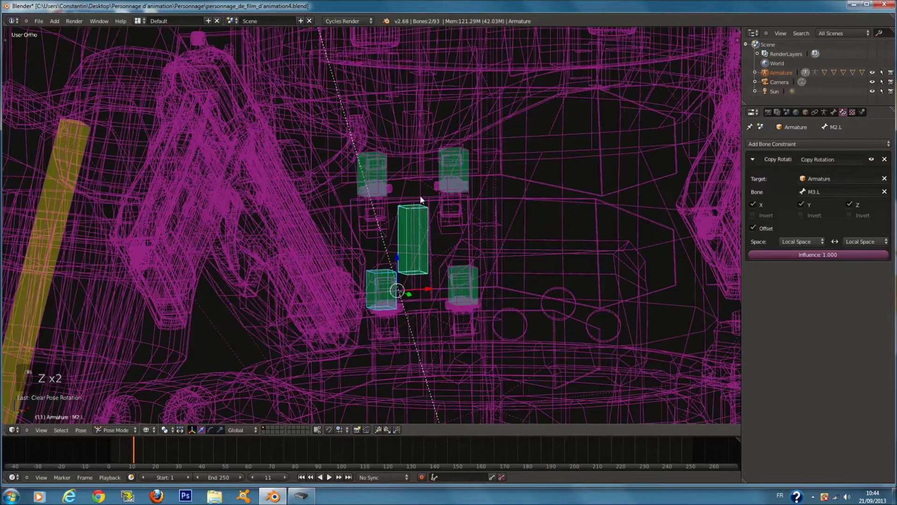
right_click(426, 316)
shift+right_click(419, 234)
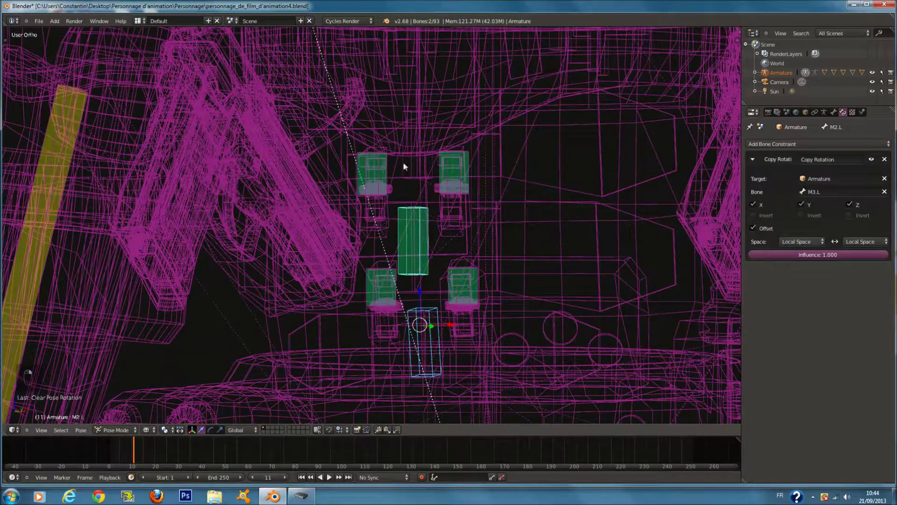
right_click(419, 235)
shift+right_click(424, 153)
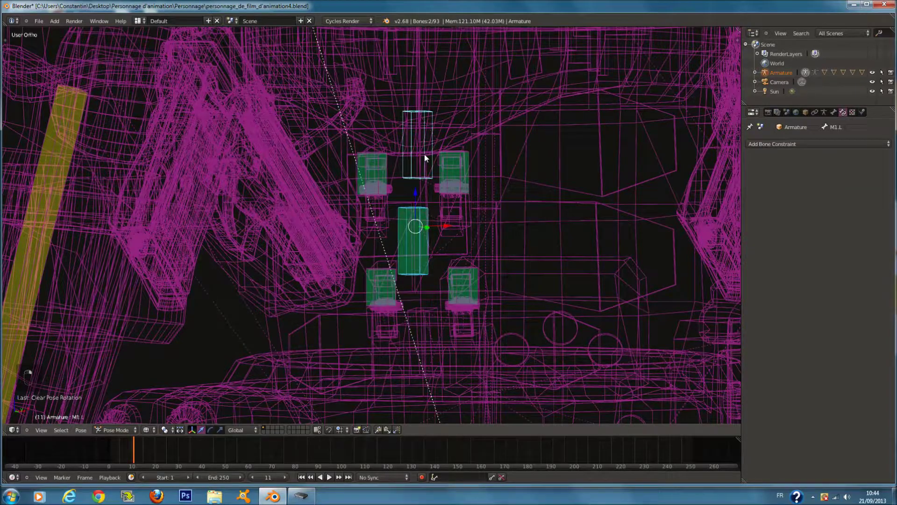
key(ctrl+shift+c)
click(425, 154)
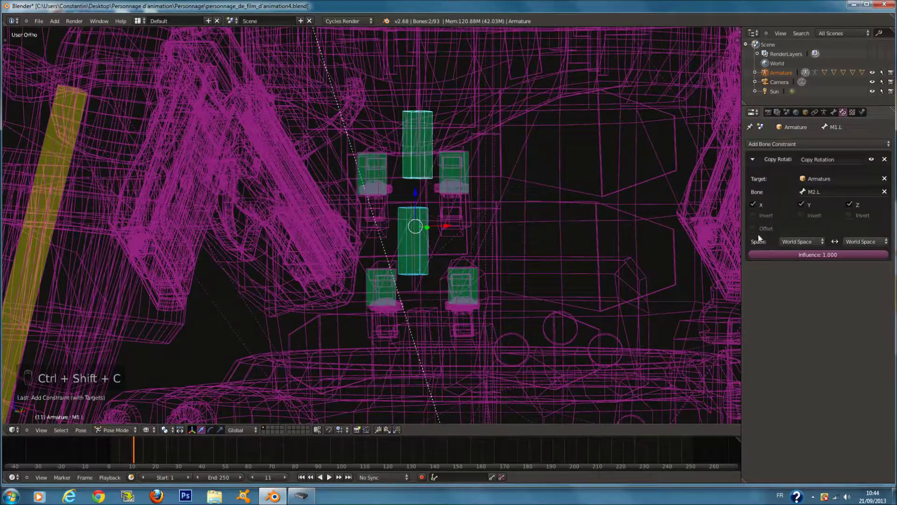
Enable Offset on M1.L's Copy Rotation constraint and set both spaces to Local Space
click(753, 228)
click(801, 241)
click(806, 207)
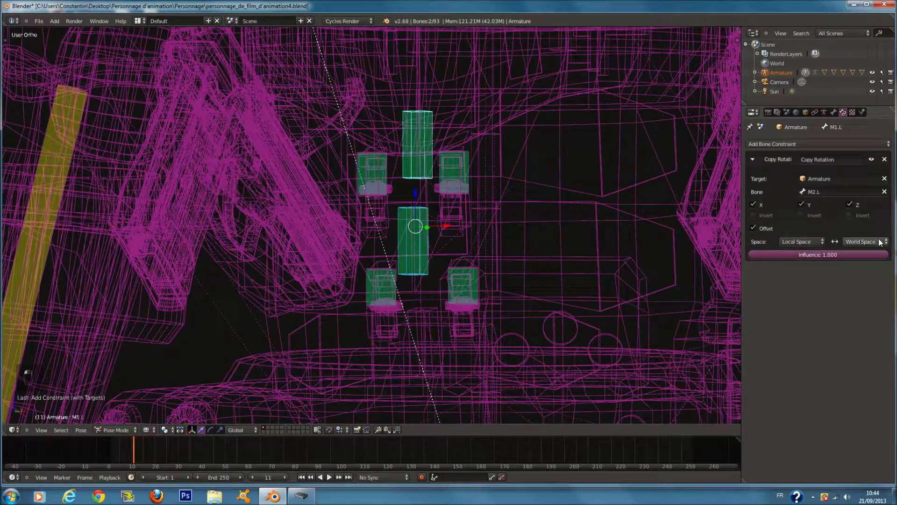
click(864, 241)
click(870, 201)
key(z)
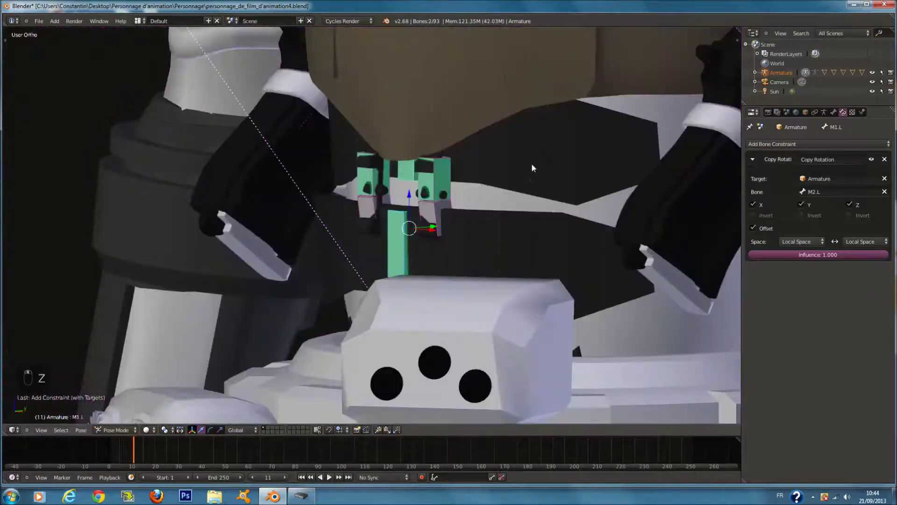
Test rotating the selected M1.L and M2.L bones about the global X axis
middle_drag(532, 164, 552, 149)
key(r)
right_click(506, 125)
key(r)
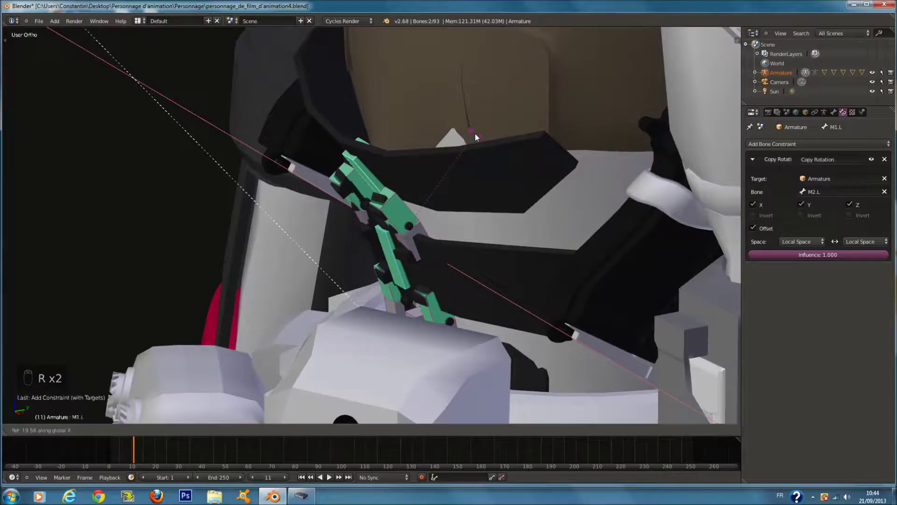
click(489, 152)
middle_drag(489, 152, 461, 150)
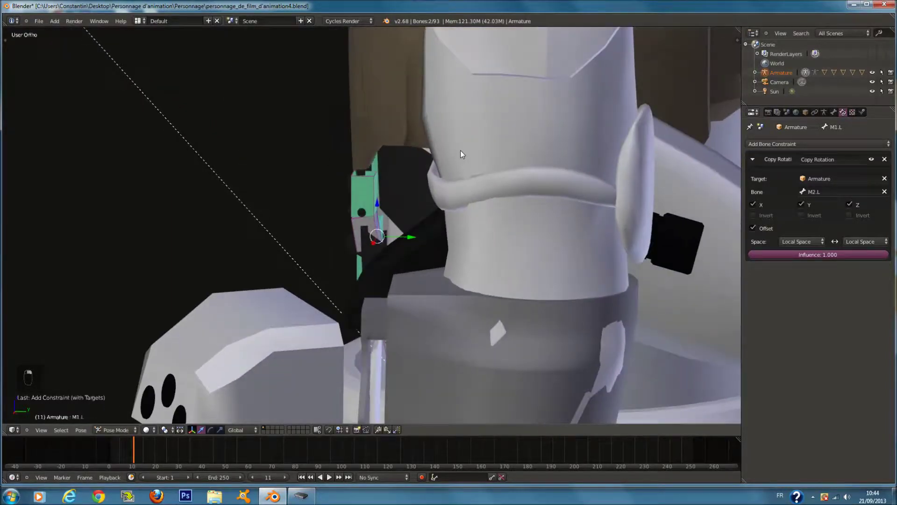
key(z)
key(a)
key(a)
key(z)
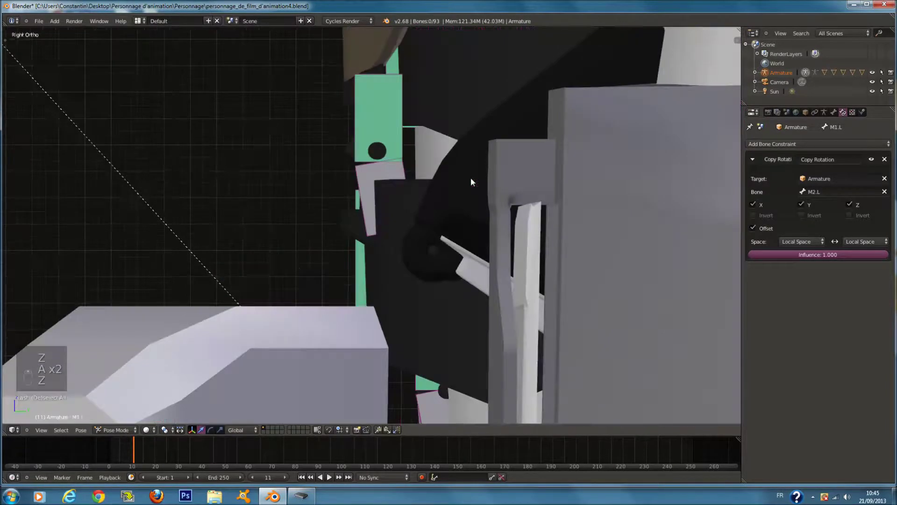
key(z)
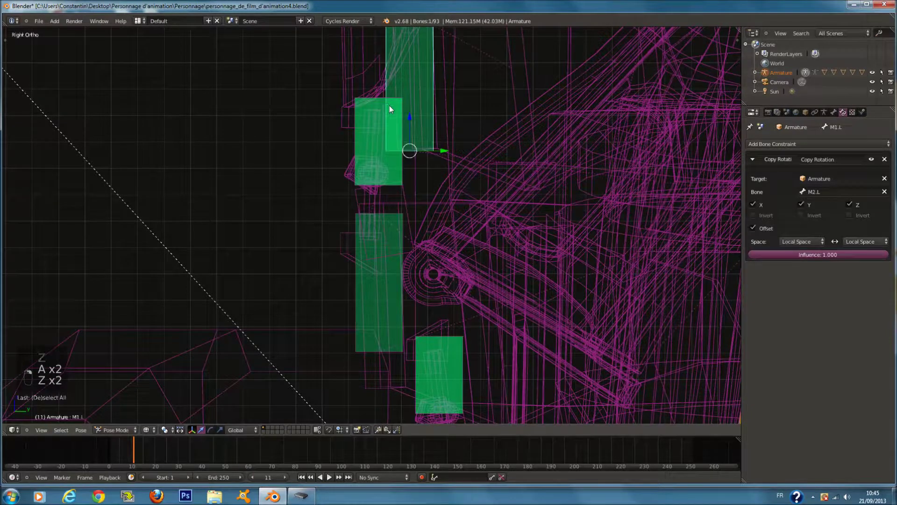
right_click(372, 104)
key(z)
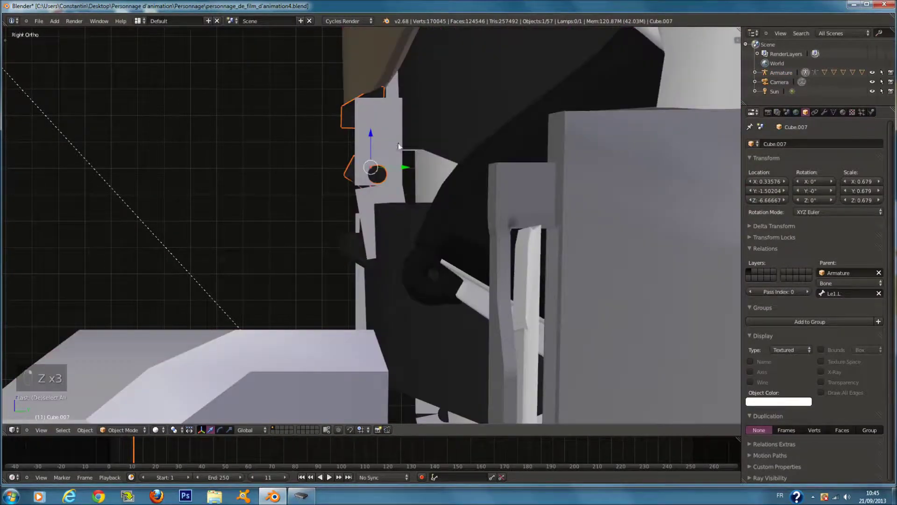
right_click(404, 106)
scroll(391, 110, down, 4)
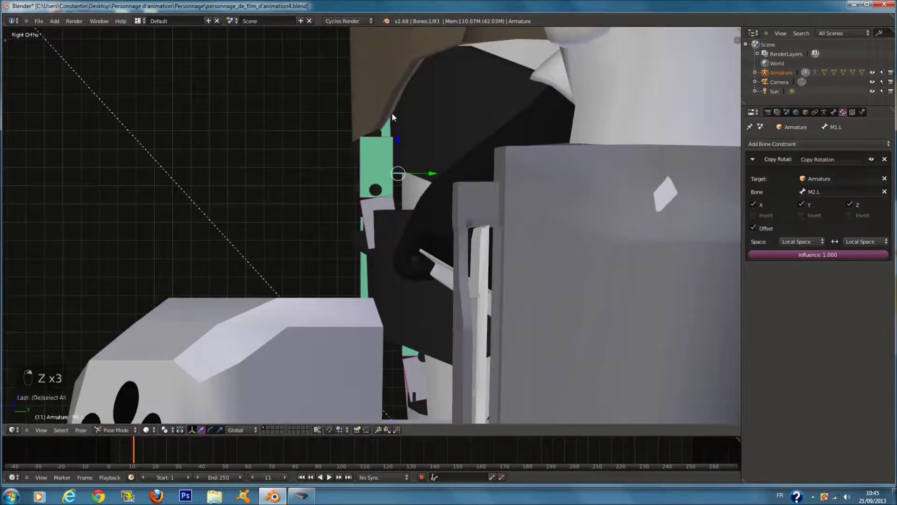
Circle-select the abdomen bones in the side view, test rotating them together and undo the rotation
key(z)
key(a)
key(c)
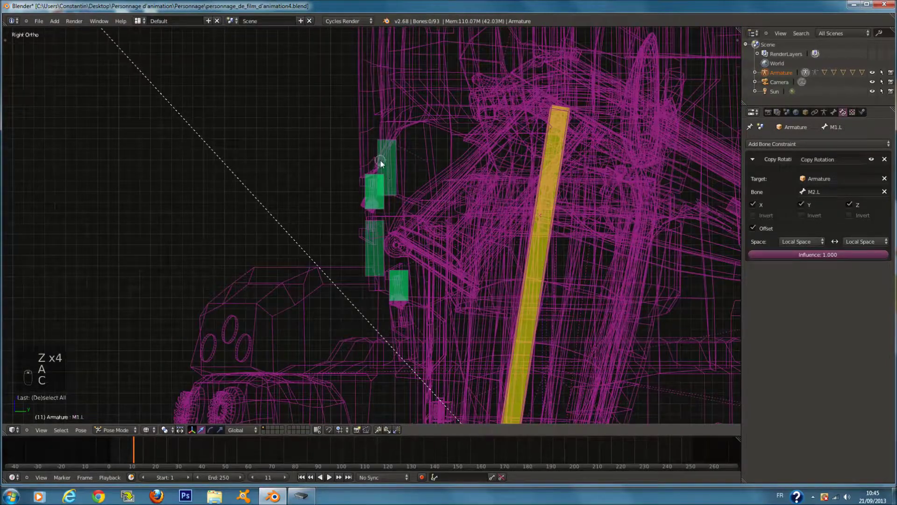
drag(380, 160, 407, 280)
key(z)
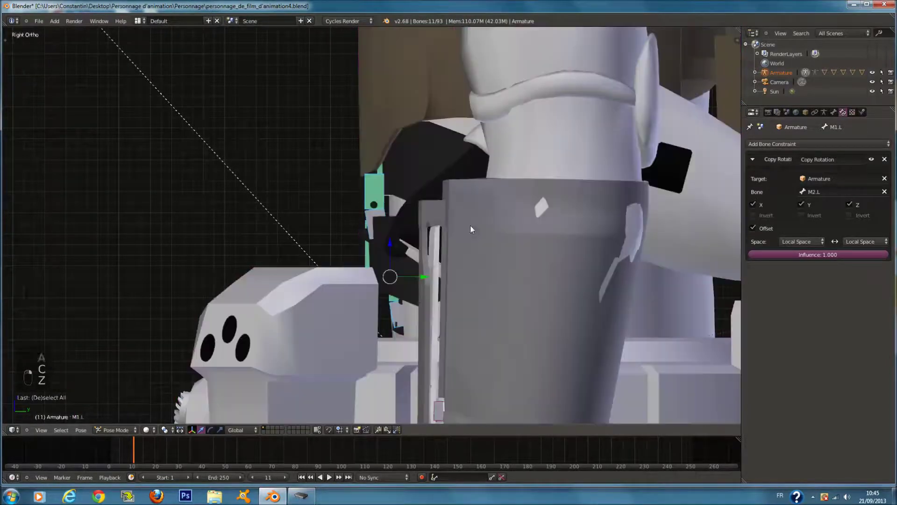
key(r)
click(464, 150)
mouse_move(464, 150)
middle_down()
mouse_move(581, 184)
mouse_move(453, 200)
mouse_move(467, 194)
mouse_move(458, 175)
mouse_move(278, 153)
mouse_move(310, 169)
middle_up()
key(z)
right_click(456, 170)
key(z)
key(ctrl+z)
Select the M2.L and M3.L abdomen bones in turn to check their constraints
middle_drag(380, 197, 416, 239)
key(a)
right_click(416, 240)
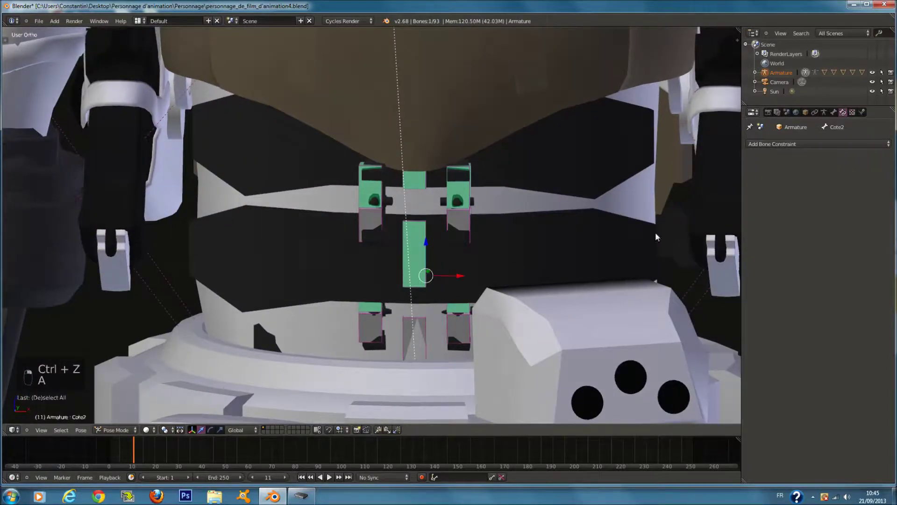
right_click(420, 234)
middle_drag(452, 193, 360, 324)
key(z)
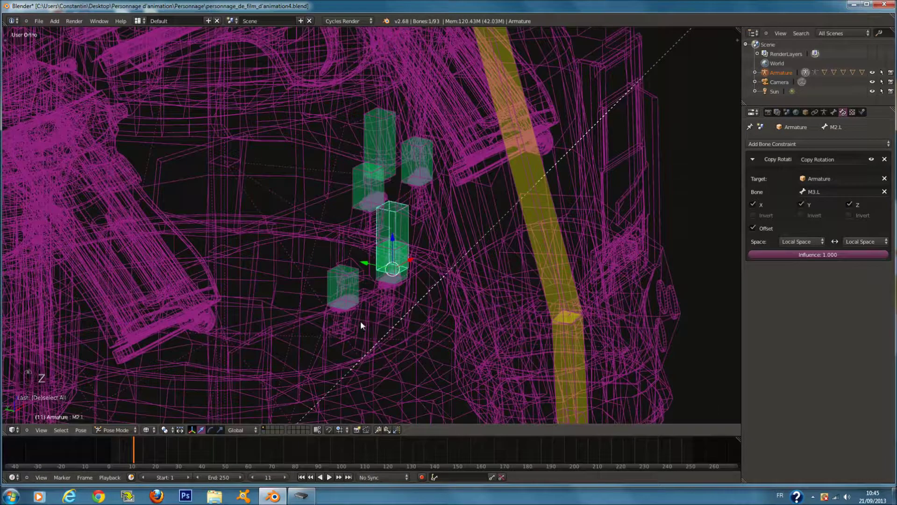
right_click(362, 326)
Select all bones of the armature and clear their pose rotation and location
key(z)
click(344, 347)
key(a)
key(a)
key(a)
key(alt+r)
key(alt+g)
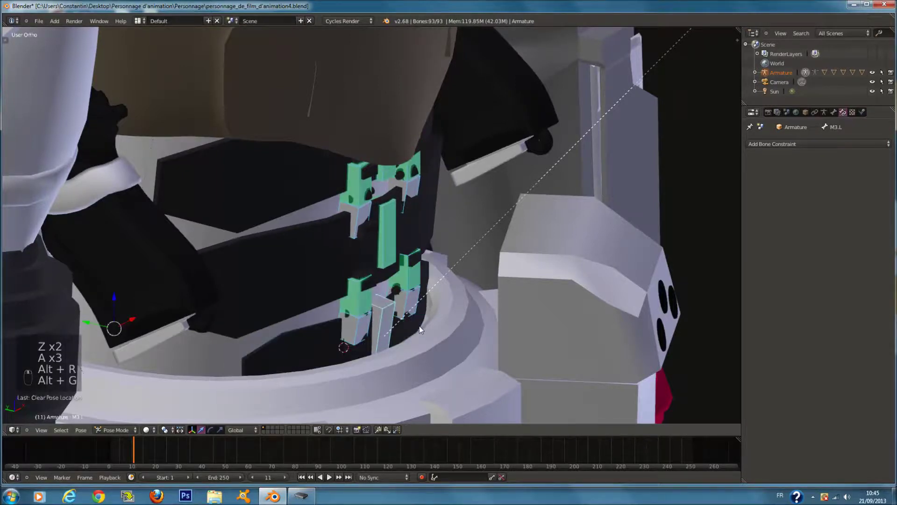
Test rotating the M3.L bone about the global X axis and undo the rotation
middle_drag(419, 321, 393, 309)
right_click(396, 312)
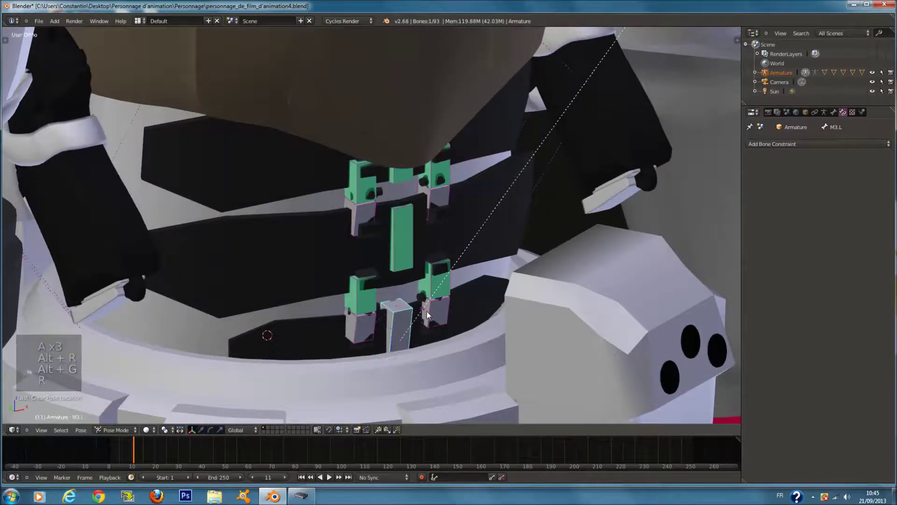
key(r)
key(x)
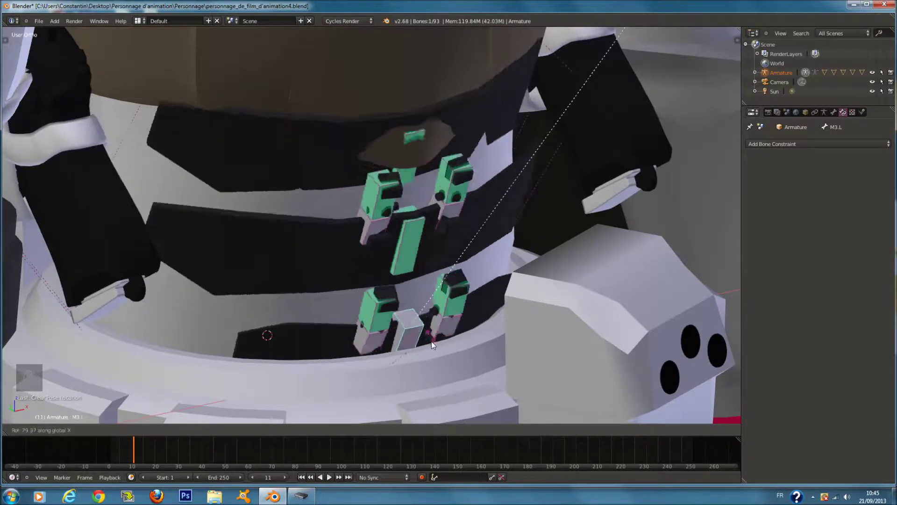
click(432, 339)
middle_drag(433, 339, 441, 306)
key(ctrl+z)
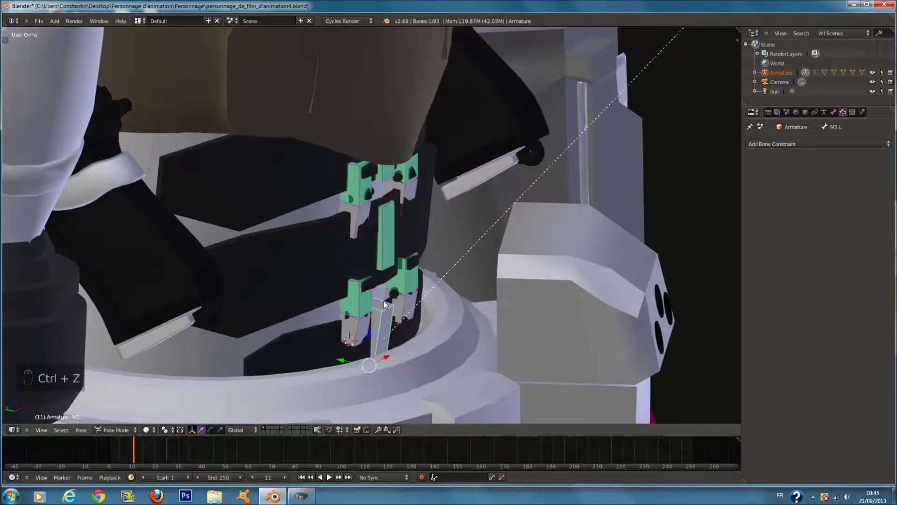
Try rotating the two Le3 bones together in the shaded view
key(r)
key(r)
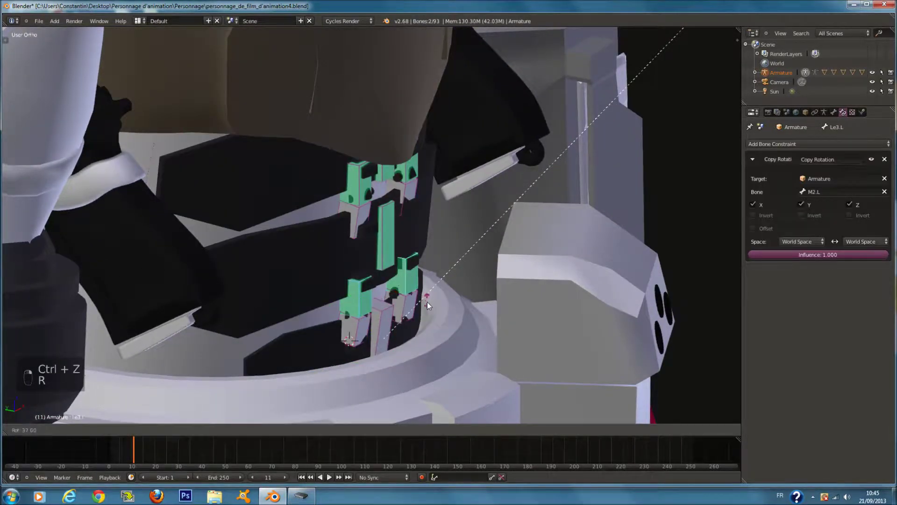
right_click(451, 304)
key(r)
right_click(403, 279)
key(z)
key(z)
right_click(406, 303)
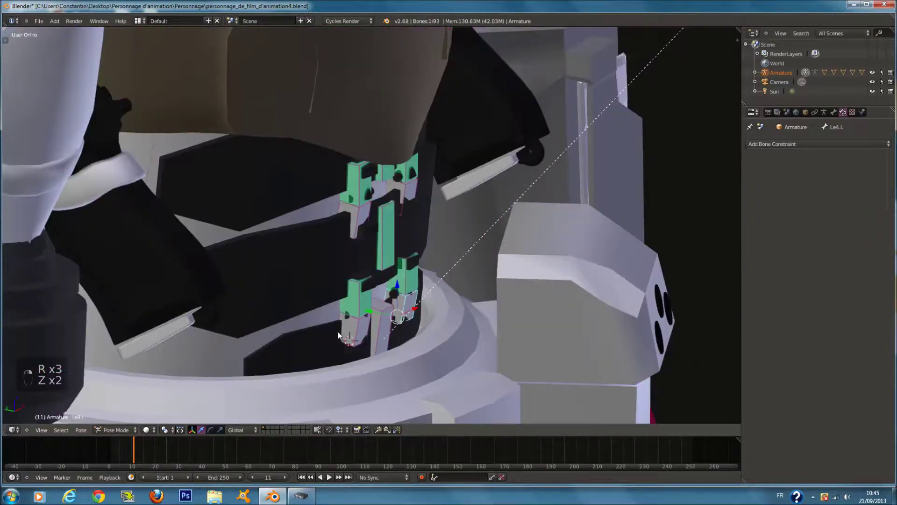
Select both Le4 bones and test rotating them together about the global X axis
right_click(402, 320)
shift+right_click(405, 307)
key(r)
right_click(437, 292)
key(r)
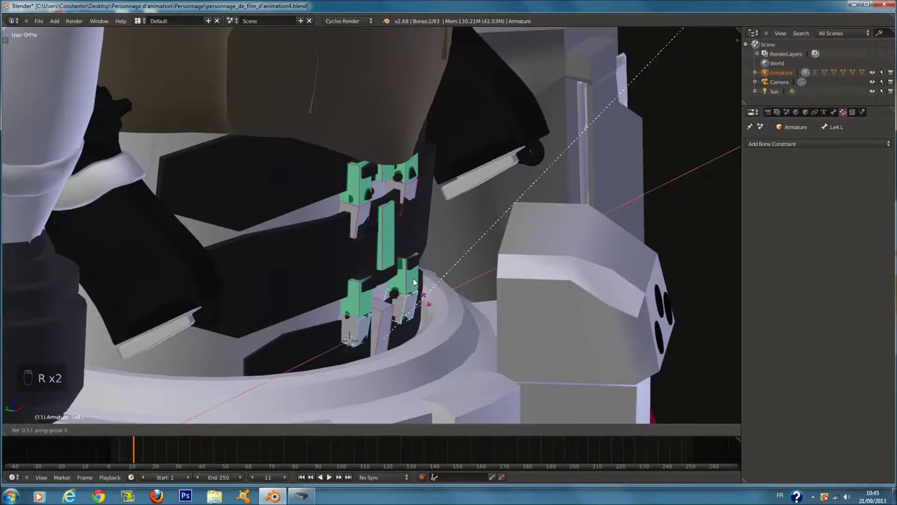
click(414, 321)
Delete the Copy Rotation constraints from the Le3.R and Le3.L bones
scroll(413, 321, up, 3)
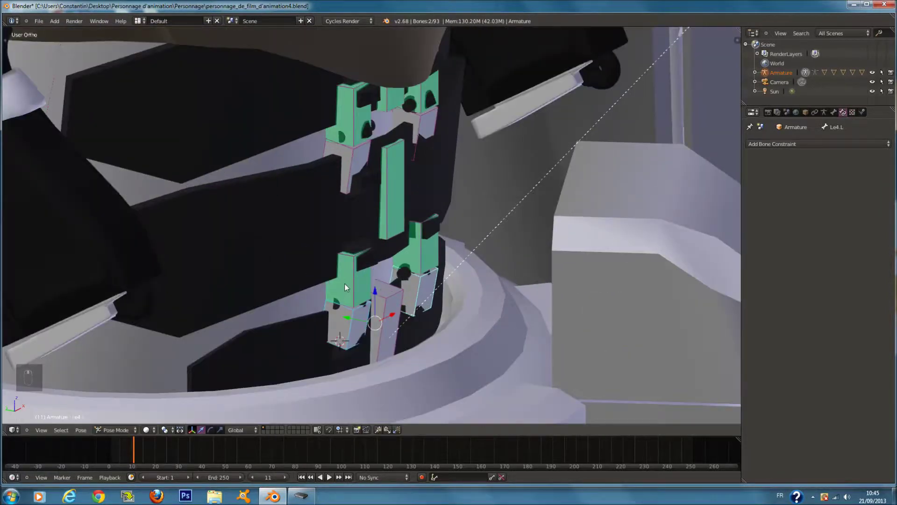
right_click(344, 283)
click(885, 159)
right_click(432, 248)
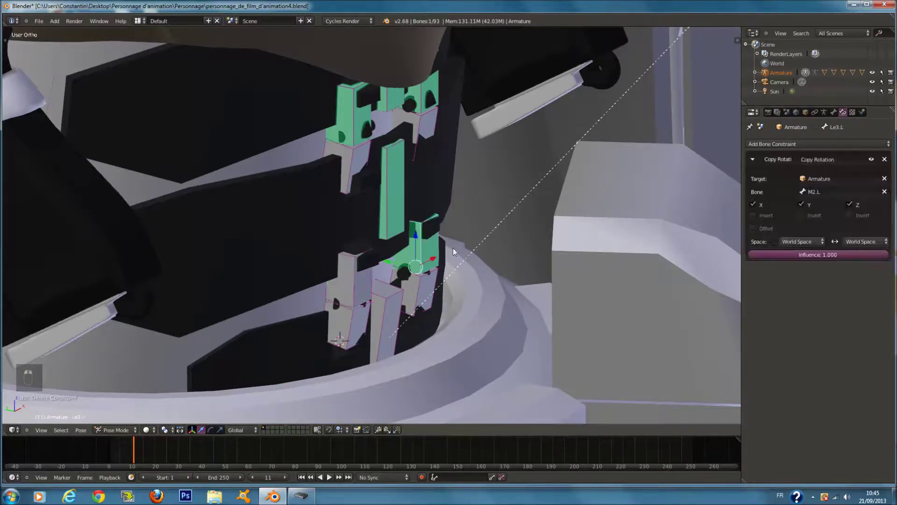
click(885, 159)
Add a Copy Rotation constraint to Le3.R targeting Le4.R, with Offset enabled and the target space set to Local Space
right_click(352, 326)
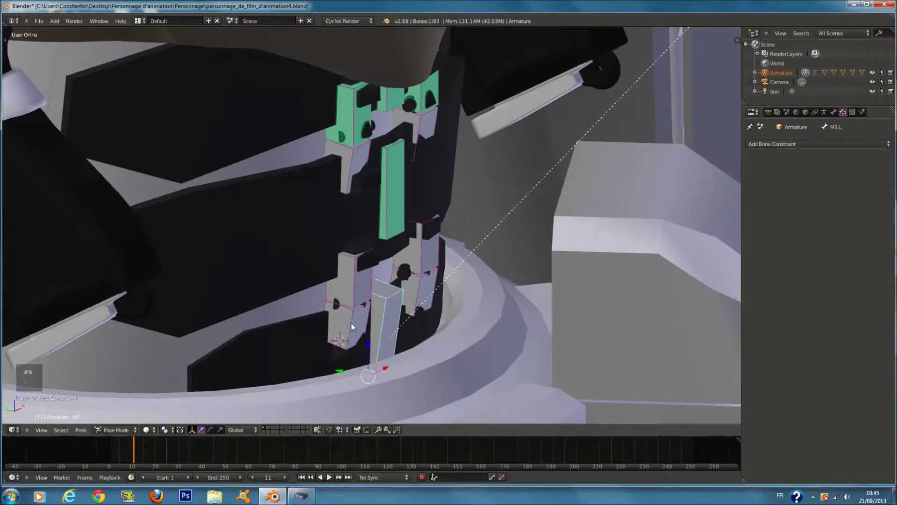
key(ctrl+shift+c)
click(358, 278)
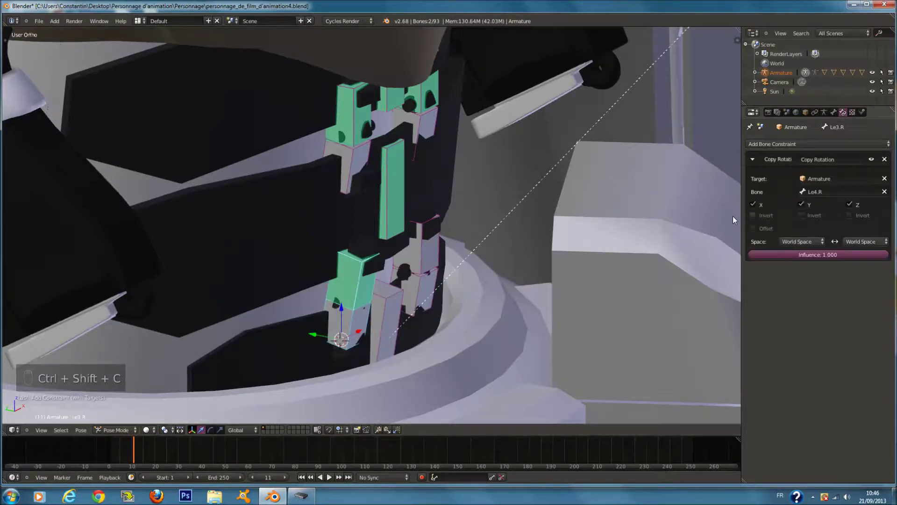
click(796, 202)
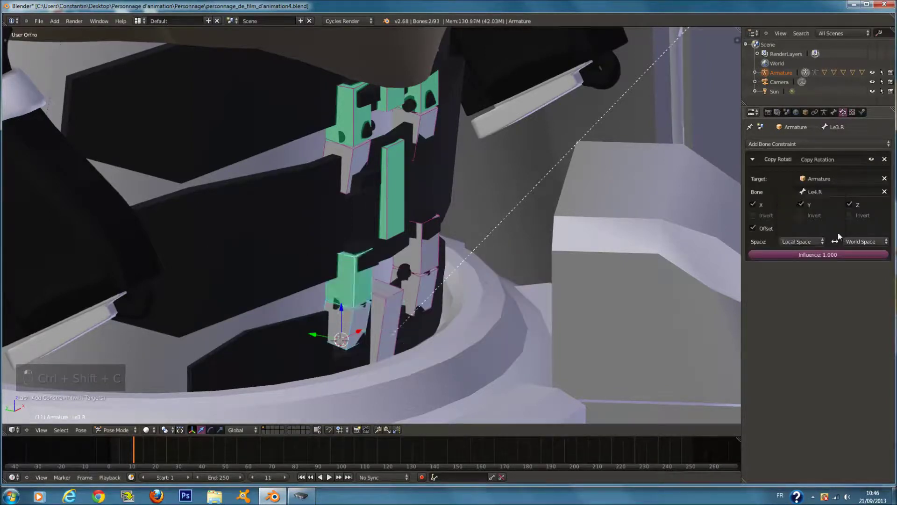
Test rotating the Le4.R bone to check how Le3.R follows it
right_click(368, 312)
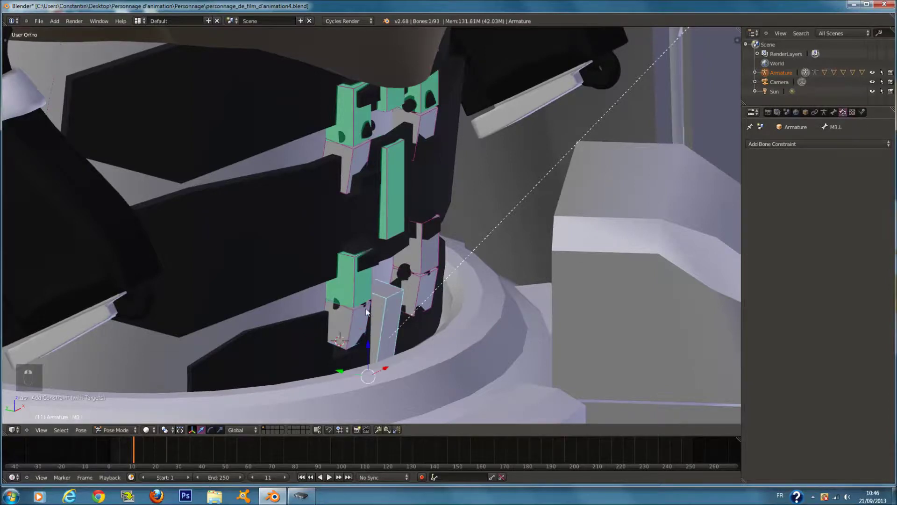
key(r)
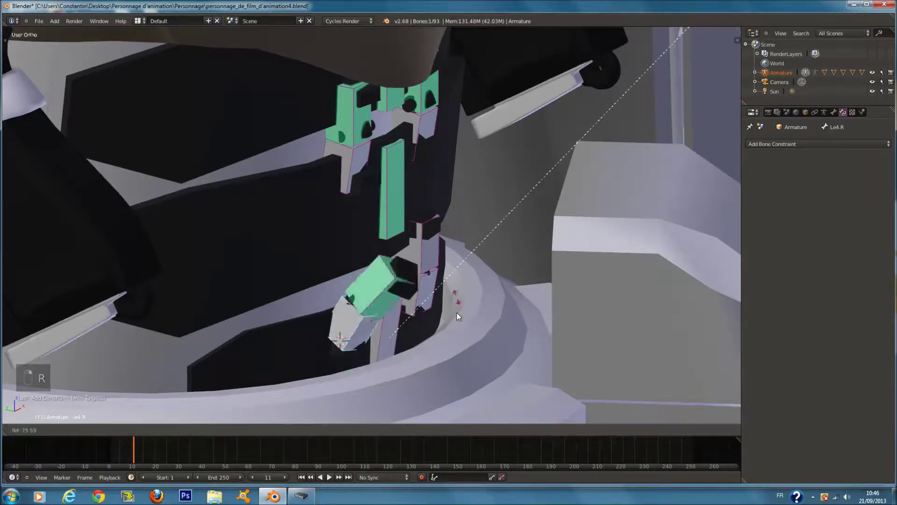
right_click(452, 354)
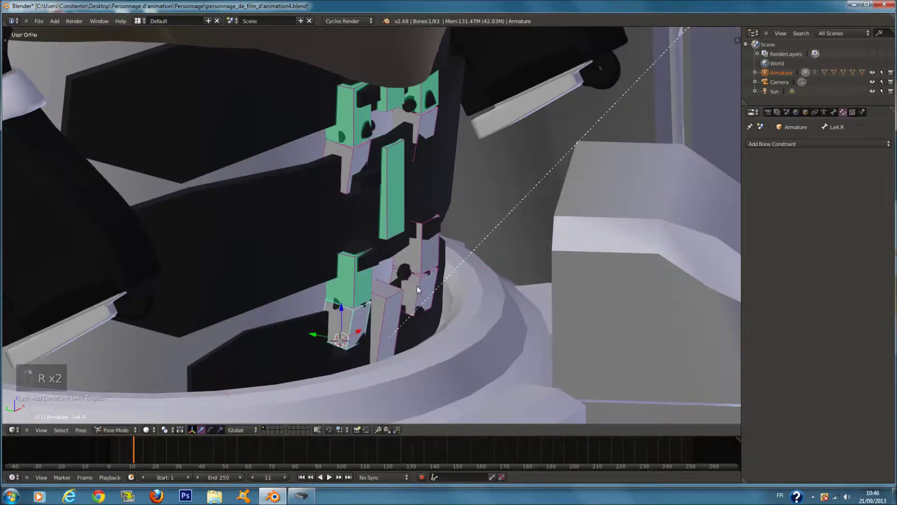
Add a Copy Rotation constraint to Le3.L targeting Le4.L, enable Offset and set both spaces to Local Space
shift+right_click(419, 247)
key(ctrl+shift+c)
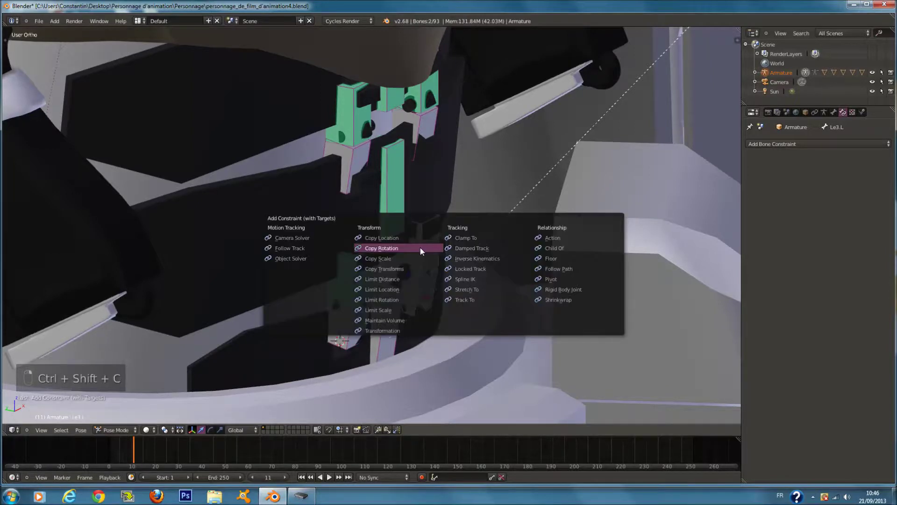
click(419, 247)
click(760, 229)
click(801, 242)
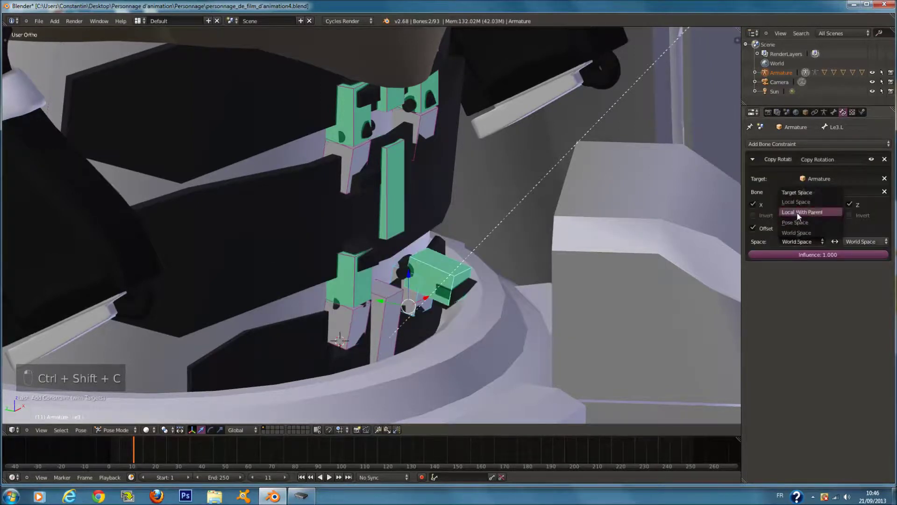
click(800, 205)
click(867, 242)
click(860, 203)
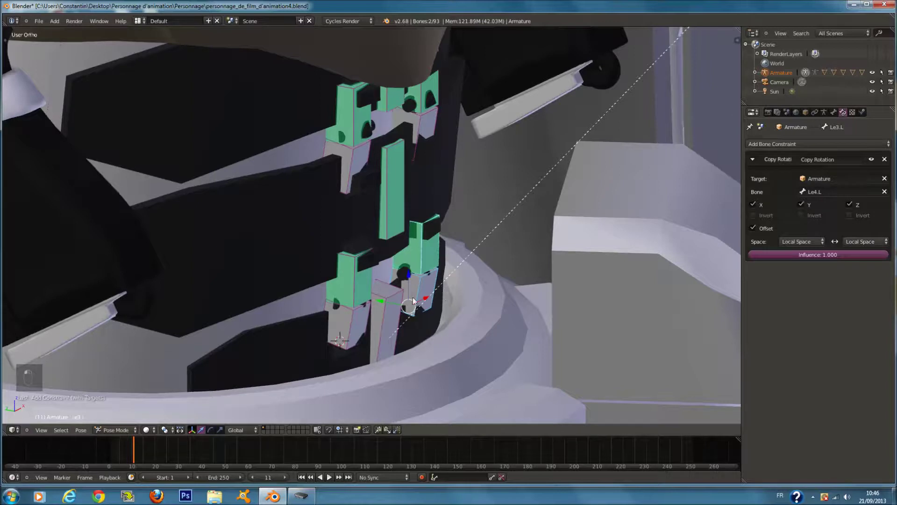
Test rotating the M3.L bone about the X axis, then cancel the rotation
right_click(414, 287)
key(r)
key(x)
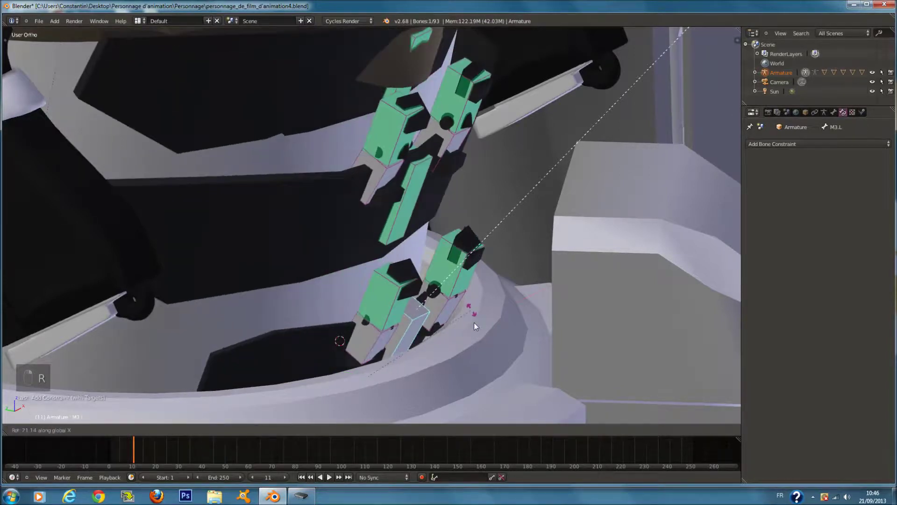
right_click(439, 277)
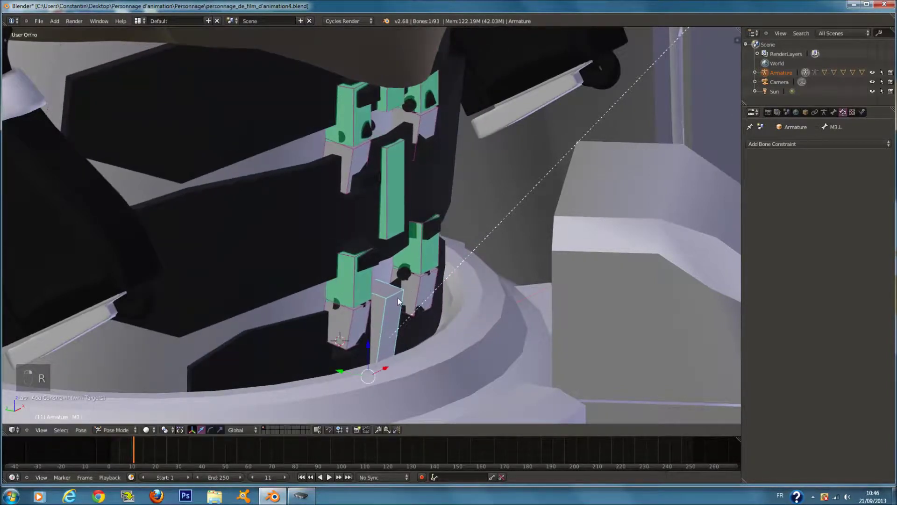
Add a Copy Rotation constraint to the Le4.R bone targeting M3.L
shift+right_click(349, 317)
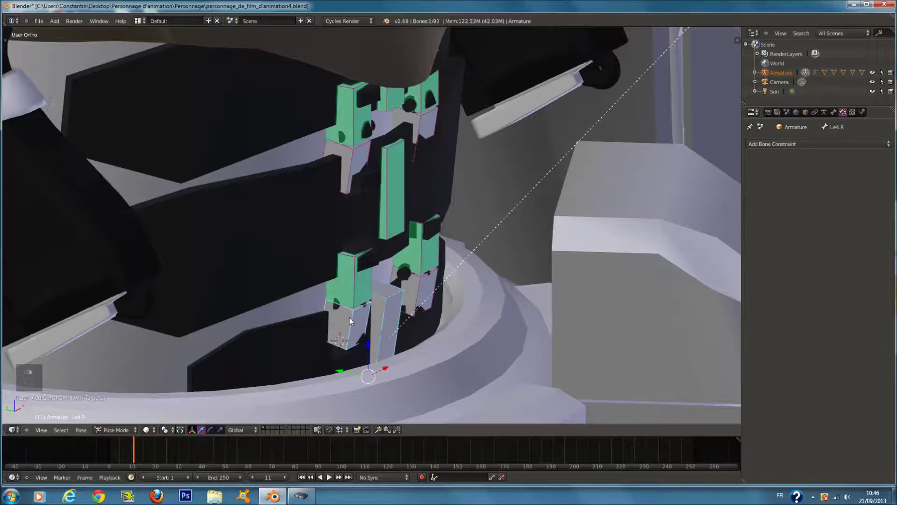
key(ctrl+shift+c)
click(394, 314)
right_click(418, 294)
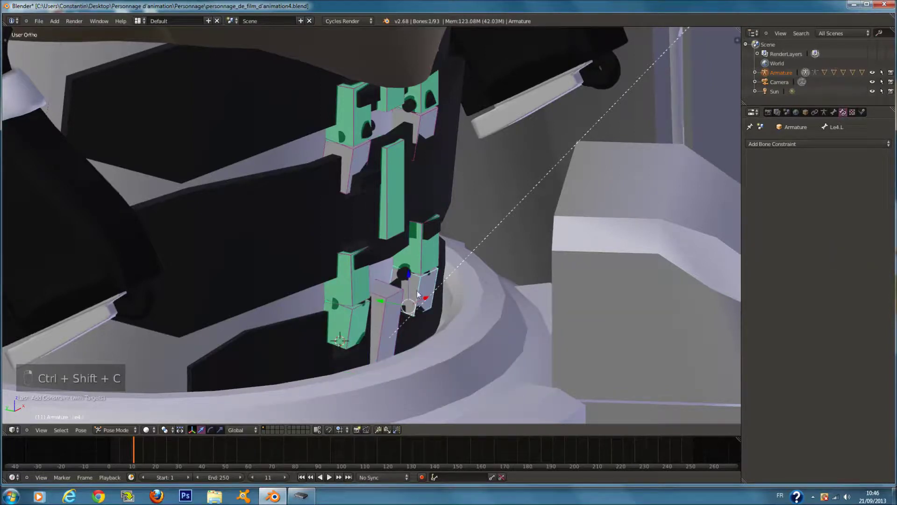
Add a Copy Rotation constraint to Le4.L targeting M3.L, enable Offset and set both spaces to Local Space
right_click(398, 306)
shift+right_click(420, 291)
key(ctrl+shift+c)
click(422, 285)
right_click(426, 288)
click(753, 228)
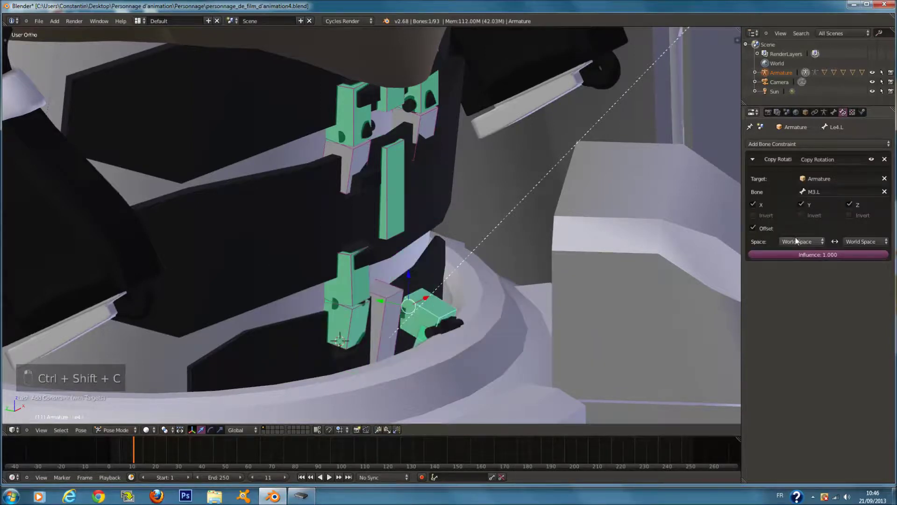
click(797, 242)
click(799, 201)
click(842, 201)
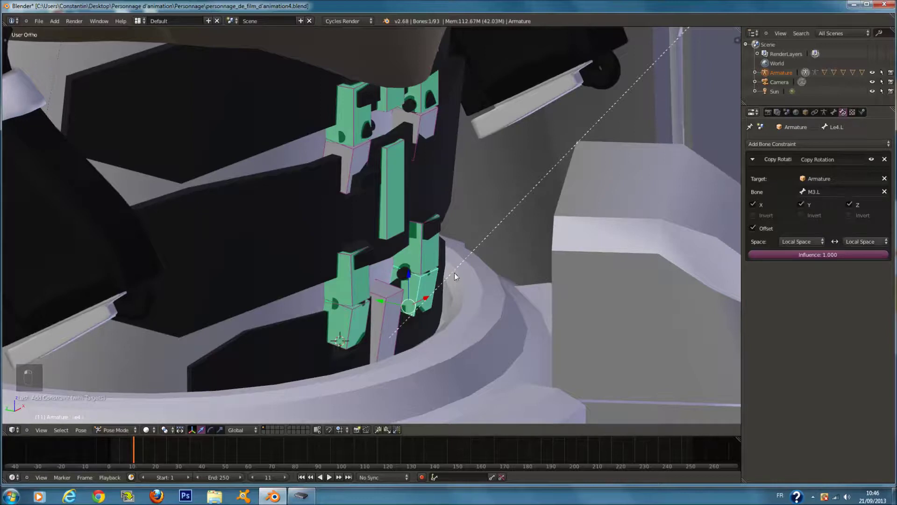
Set both spaces of Le4.R's Copy Rotation constraint to Local Space
right_click(374, 303)
right_click(346, 321)
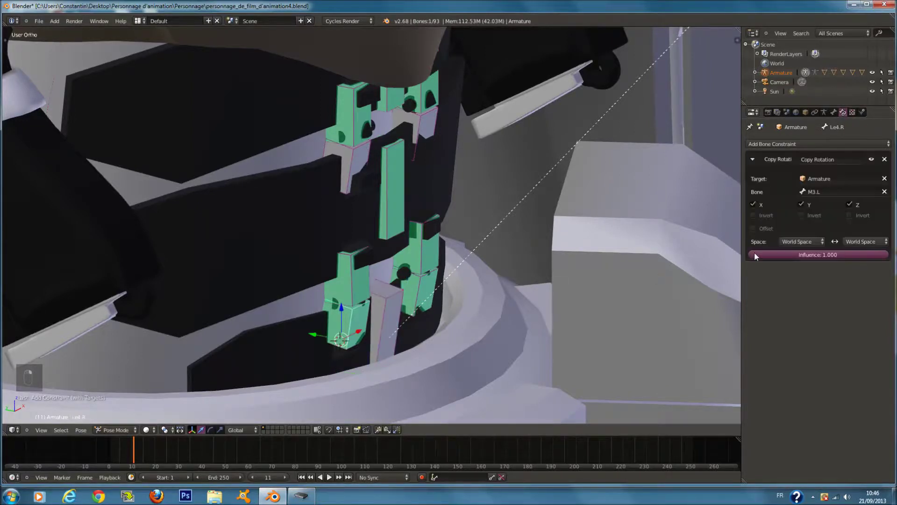
click(800, 241)
click(801, 209)
click(856, 242)
click(859, 205)
Test rotating M3.L about the X axis and inspect how the linked abdomen bones follow
right_click(373, 312)
key(r)
key(x)
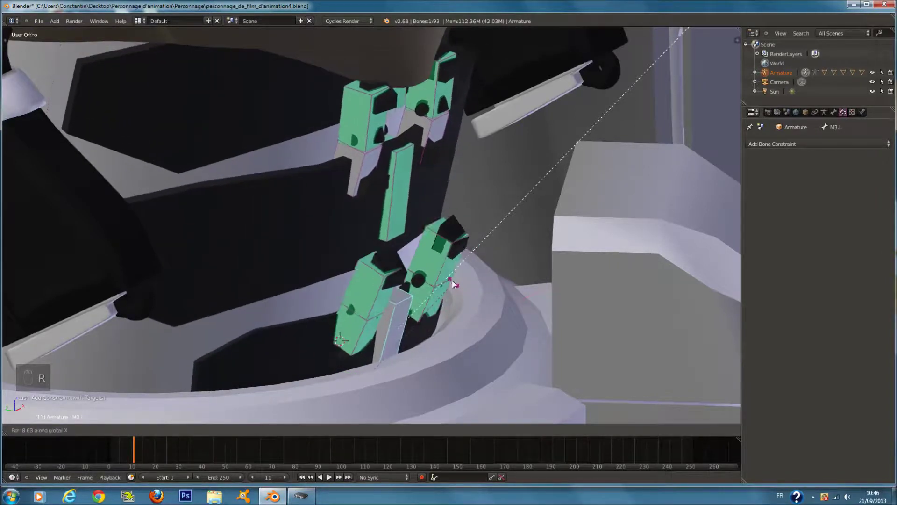
click(442, 276)
middle_drag(443, 277, 363, 259)
key(z)
right_click(516, 274)
mouse_move(522, 270)
middle_down()
mouse_move(489, 274)
mouse_move(503, 286)
middle_up()
key(z)
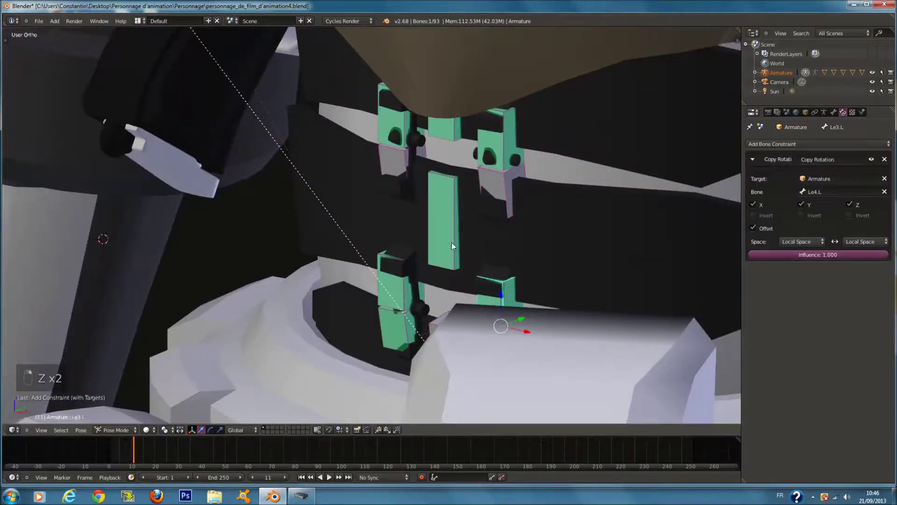
key(z)
Save the blend file, overwriting the existing version
key(ctrl+s)
click(411, 299)
mouse_move(410, 300)
middle_down()
mouse_move(520, 296)
mouse_move(430, 313)
mouse_move(371, 302)
mouse_move(406, 288)
mouse_move(425, 312)
middle_up()
key(ctrl+s)
click(441, 298)
key(ctrl+s)
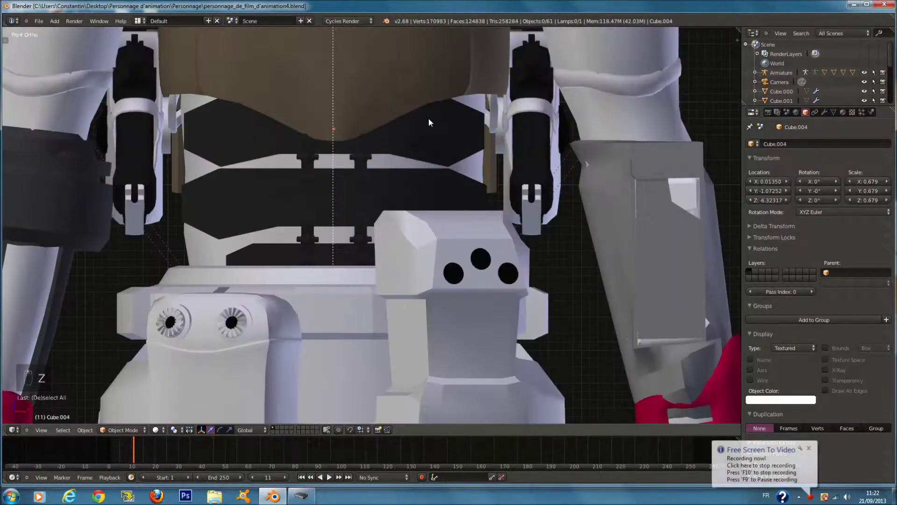
Examine the black abdomen plates and their connecting hinge parts in solid and wireframe display
scroll(411, 153, up, 2)
right_click(425, 193)
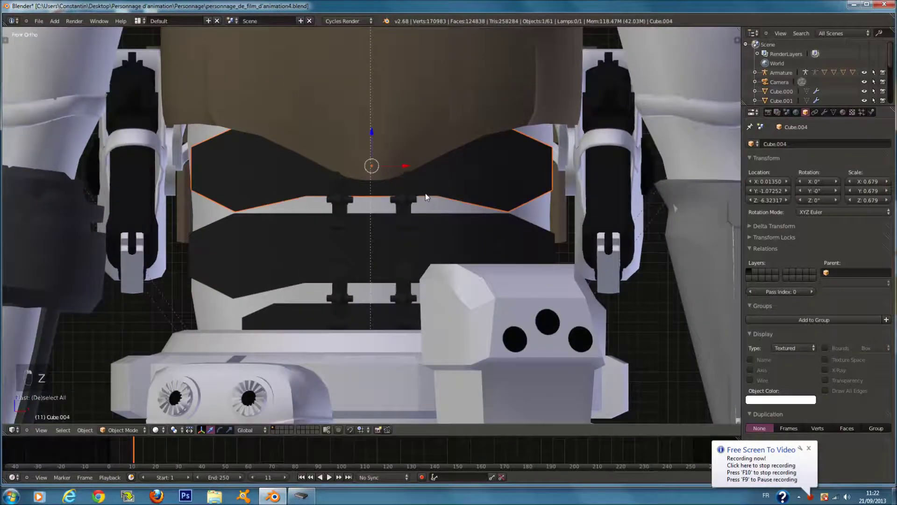
key(z)
middle_drag(422, 182, 395, 203)
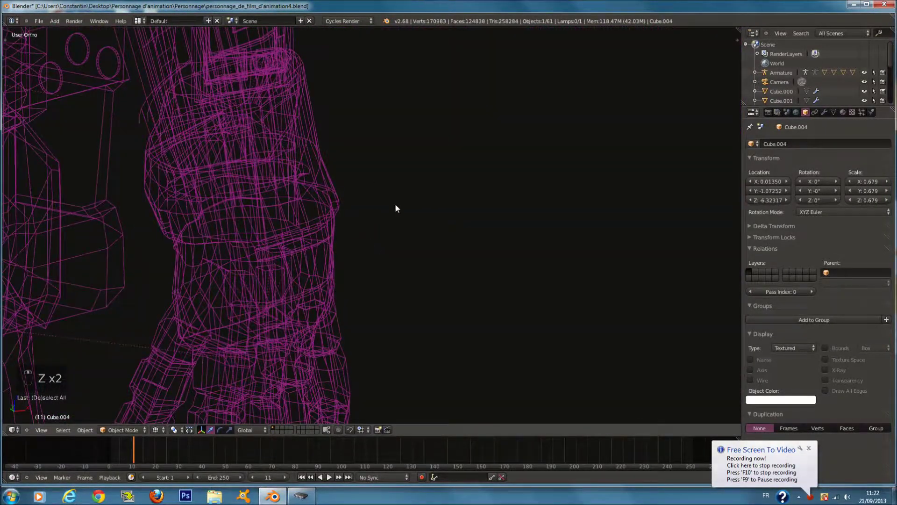
key(KP_Decimal)
key(z)
scroll(412, 192, up, 4)
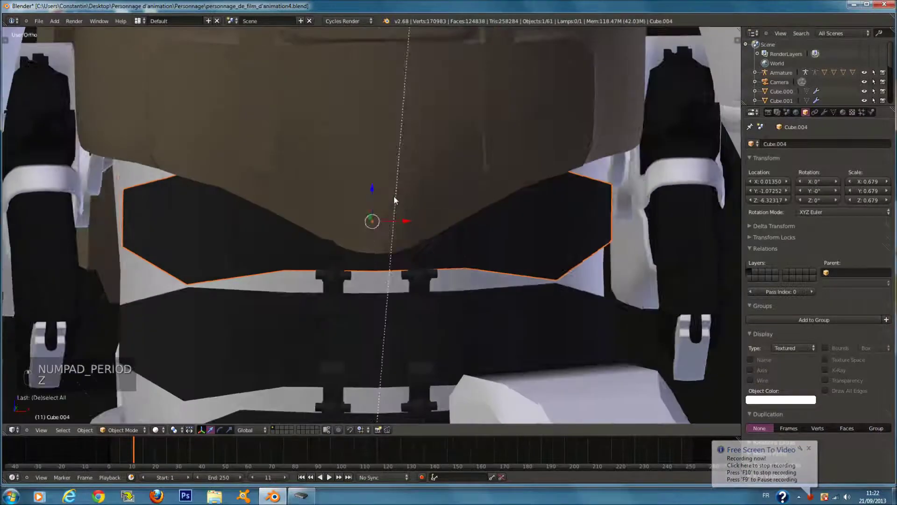
right_click(416, 254)
middle_drag(417, 264, 439, 260)
key(KP_1)
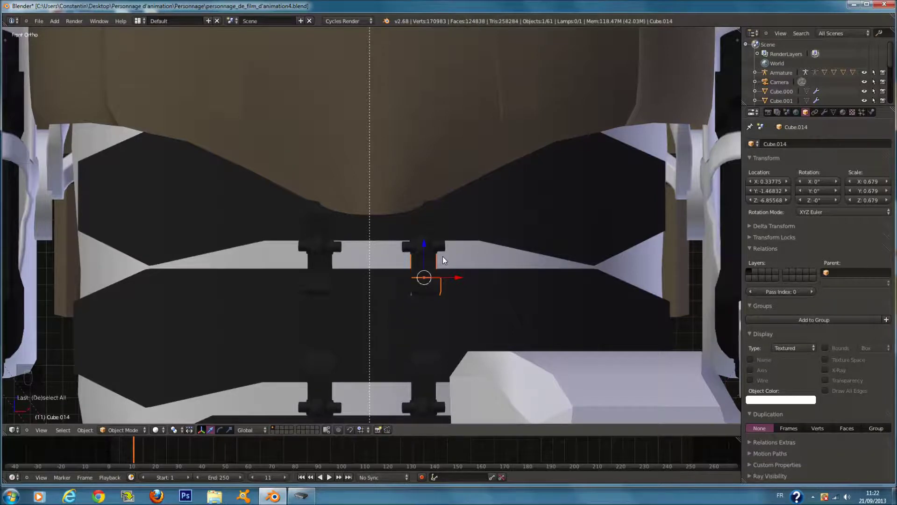
scroll(262, 257, down, 3)
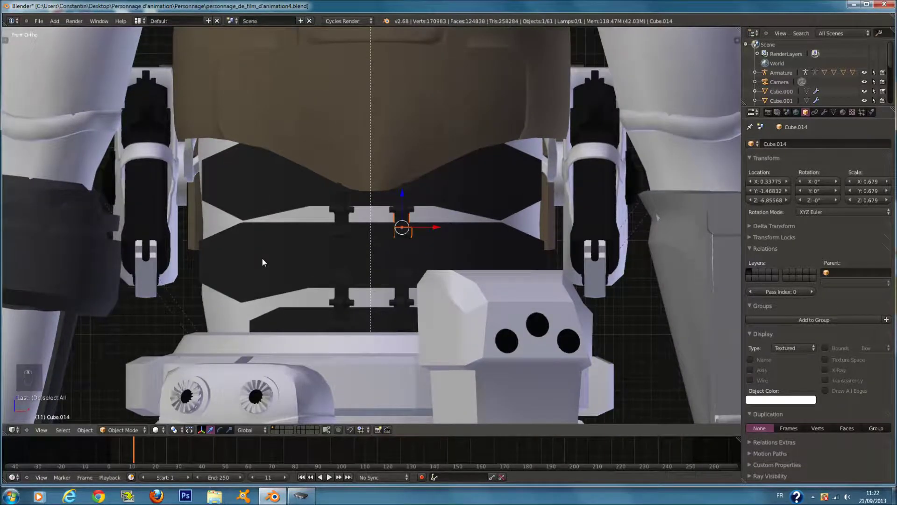
ctrl+scroll(262, 262, up, 1)
key(z)
scroll(261, 258, up, 2)
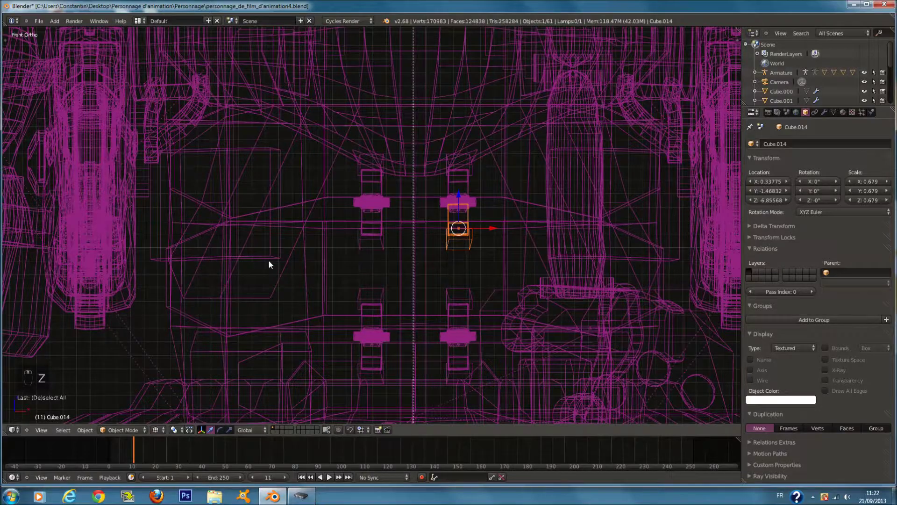
Reset the 3D cursor to the scene origin, deselect everything and return to a solid front view of the character
shift+scroll(268, 259, up, 1)
key(shift+c)
scroll(265, 198, up, 5)
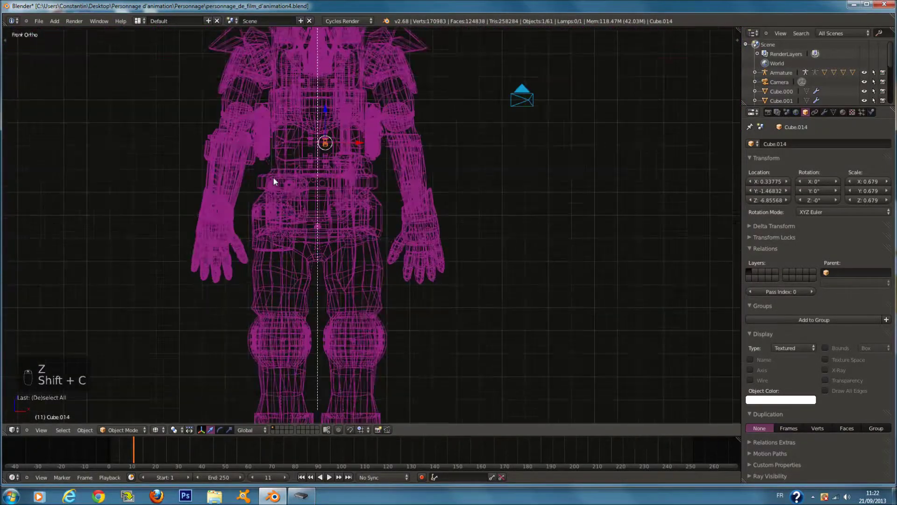
scroll(374, 215, up, 3)
scroll(388, 234, up, 2)
key(a)
key(shift+a)
key(z)
middle_drag(537, 221, 380, 234)
key(KP_1)
key(Home)
scroll(359, 172, up, 4)
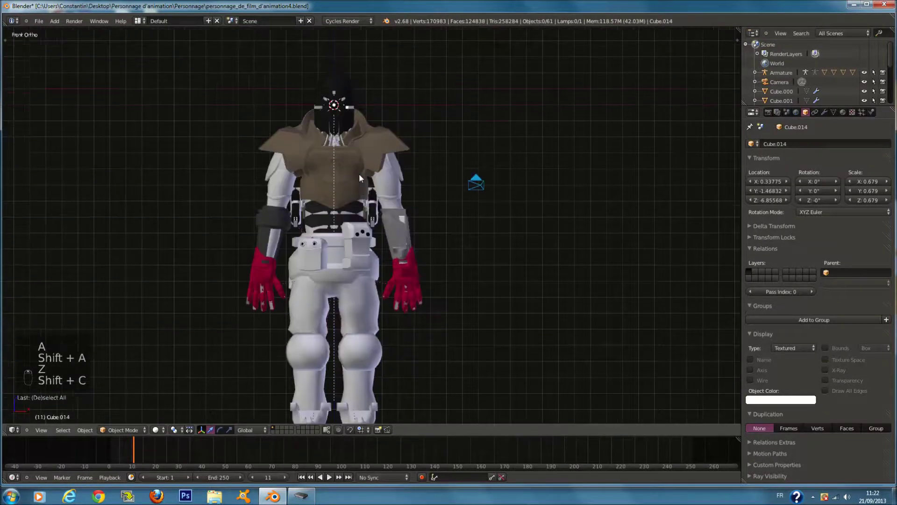
Select the character's armature and enter Edit Mode
right_click(560, 215)
key(Tab)
scroll(472, 210, up, 1)
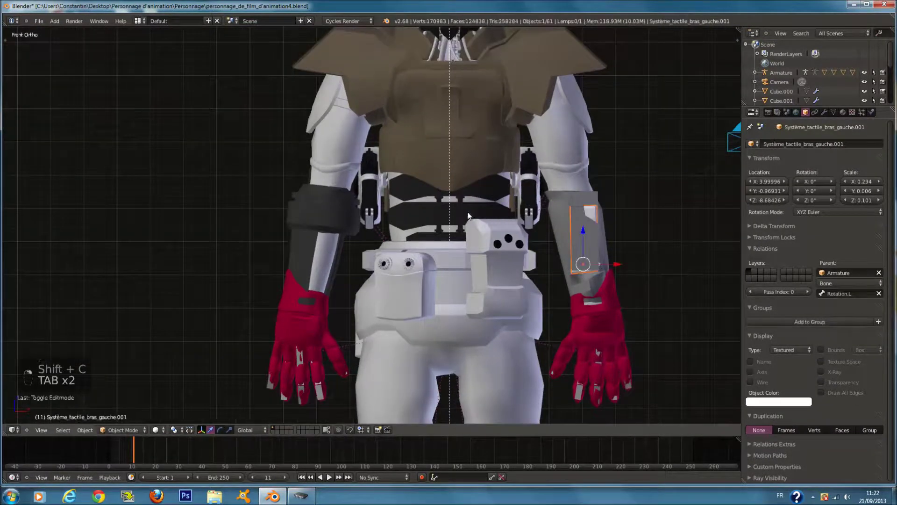
key(Tab)
right_click(451, 203)
key(z)
right_click(468, 206)
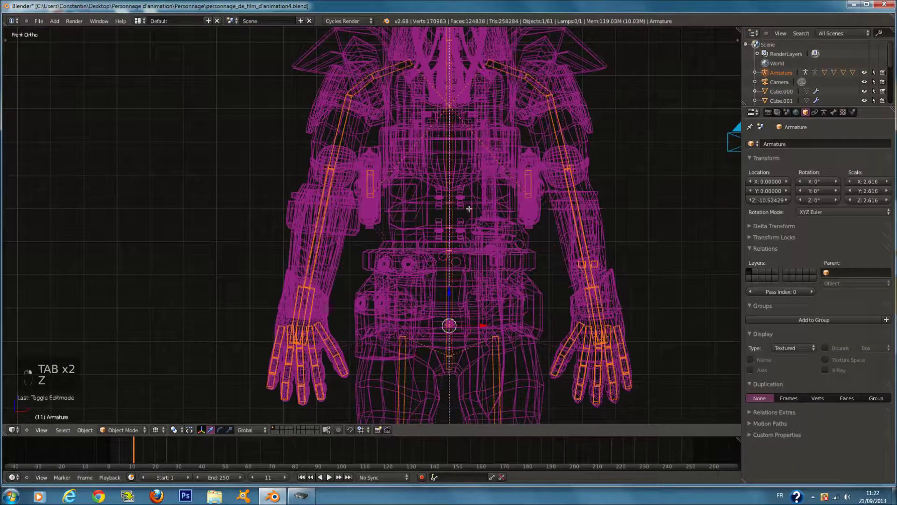
key(Tab)
key(z)
scroll(463, 209, up, 2)
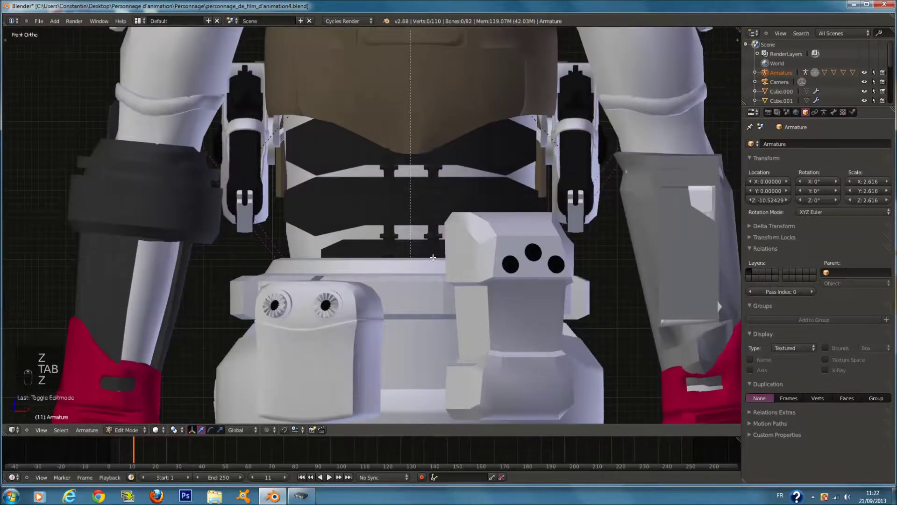
Add a new bone to the armature at the 3D cursor and stretch its tip upward along Z above the head
key(shift+c)
key(shift+a)
scroll(346, 159, up, 3)
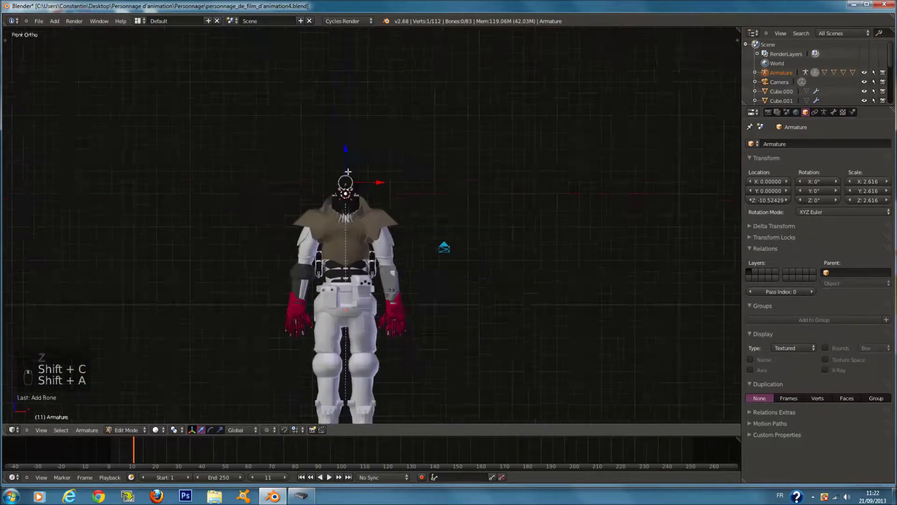
drag(335, 149, 337, 118)
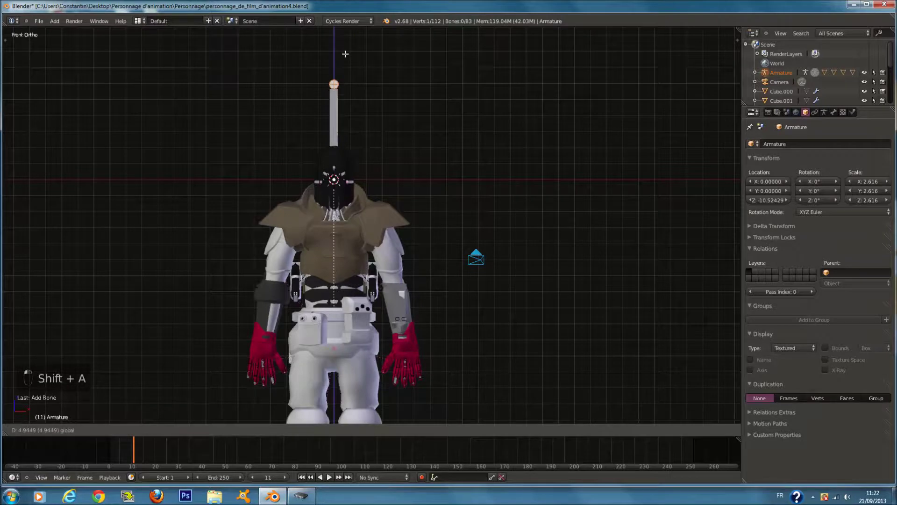
drag(346, 54, 345, 59)
Raise the whole new bone clear above the head and scale it up slightly
drag(333, 99, 347, 38)
shift+scroll(370, 117, up, 4)
key(s)
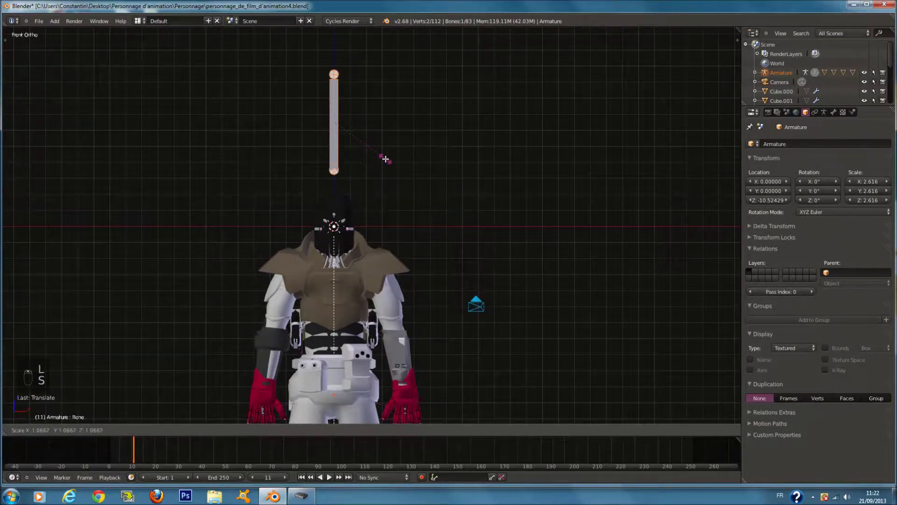
click(385, 159)
Subdivide the new bone into a chain of four bones
ctrl+scroll(397, 150, left, 2)
scroll(411, 154, up, 1)
key(w)
click(418, 175)
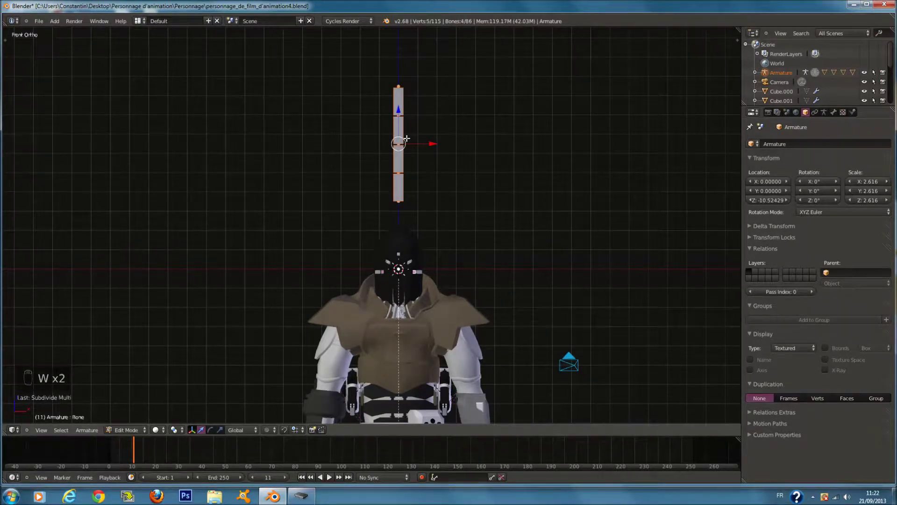
Move the four-bone chain down in front of the abdomen and scale it to roughly the abdomen's height
key(KP_3)
key(g)
click(574, 336)
key(KP_1)
key(KP_Decimal)
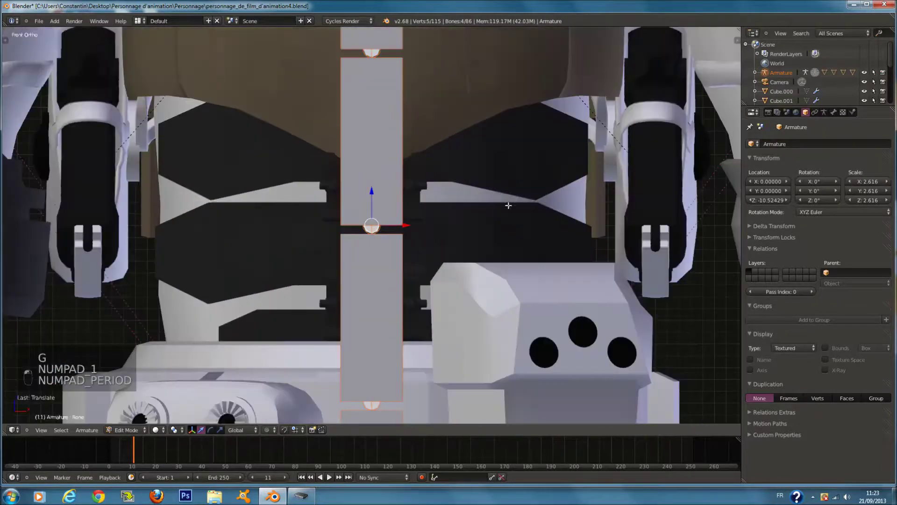
key(s)
click(420, 206)
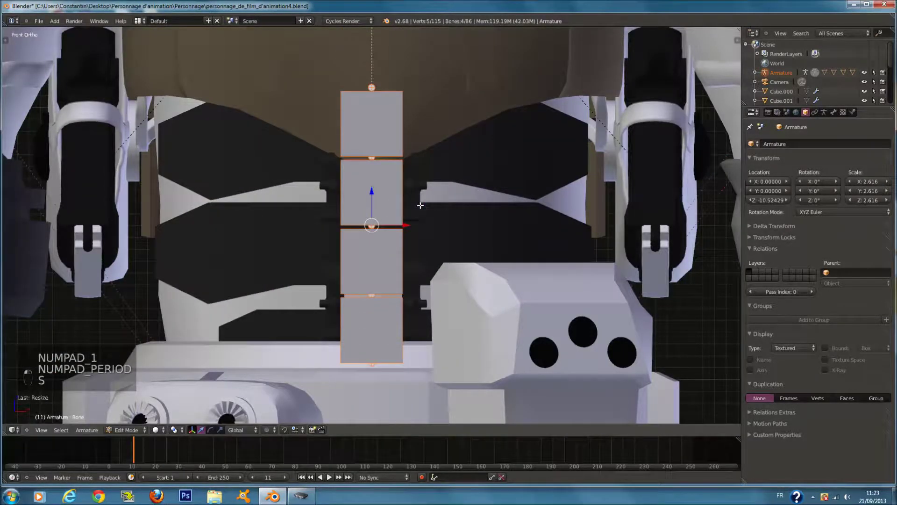
Select all four bones of the new chain and switch the armature to Pose Mode
scroll(421, 204, up, 1)
click(87, 430)
key(Tab)
scroll(371, 310, down, 2)
middle_drag(371, 310, 416, 275)
key(Tab)
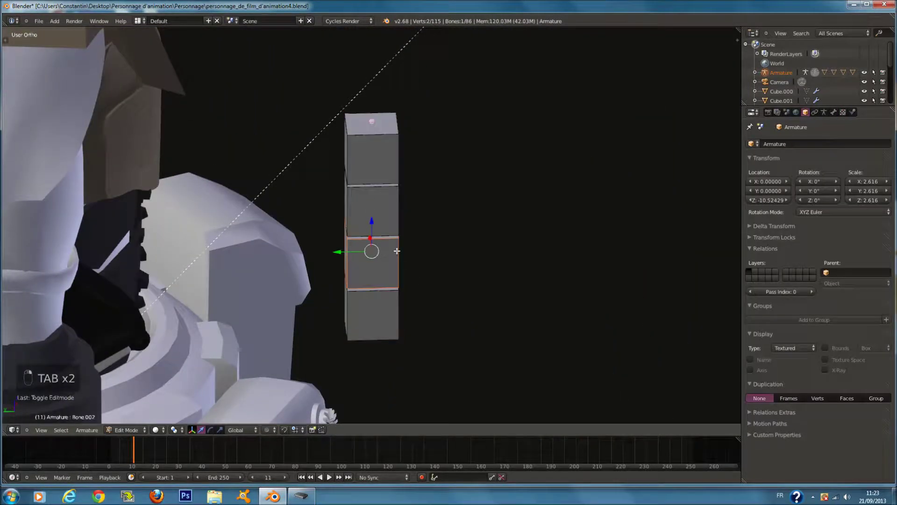
key(l)
scroll(391, 198, down, 2)
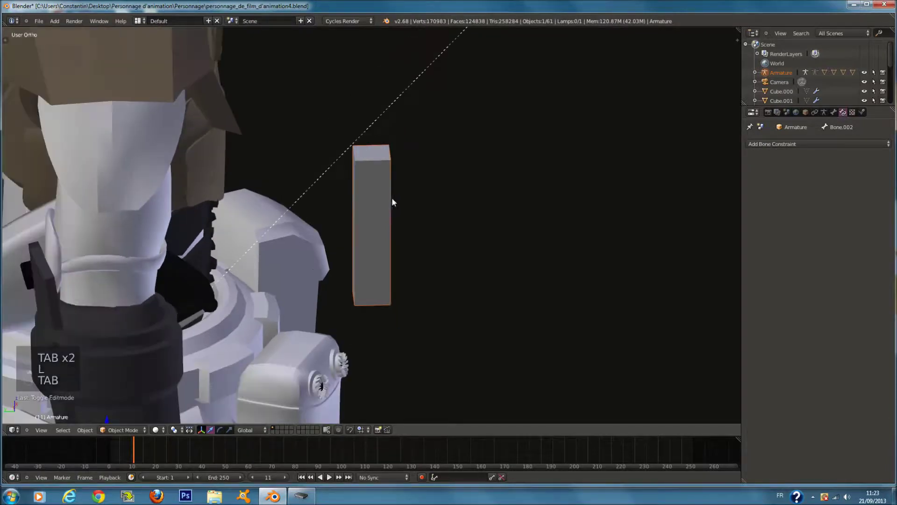
scroll(392, 197, up, 1)
key(Tab)
click(124, 430)
click(120, 397)
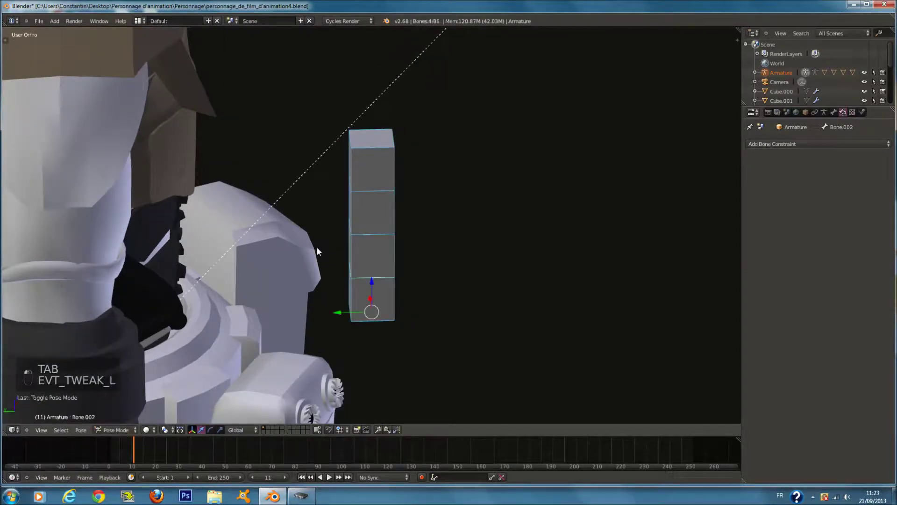
Thin the displayed thickness of the four selected bones with Scale Envelope/BBone
click(80, 429)
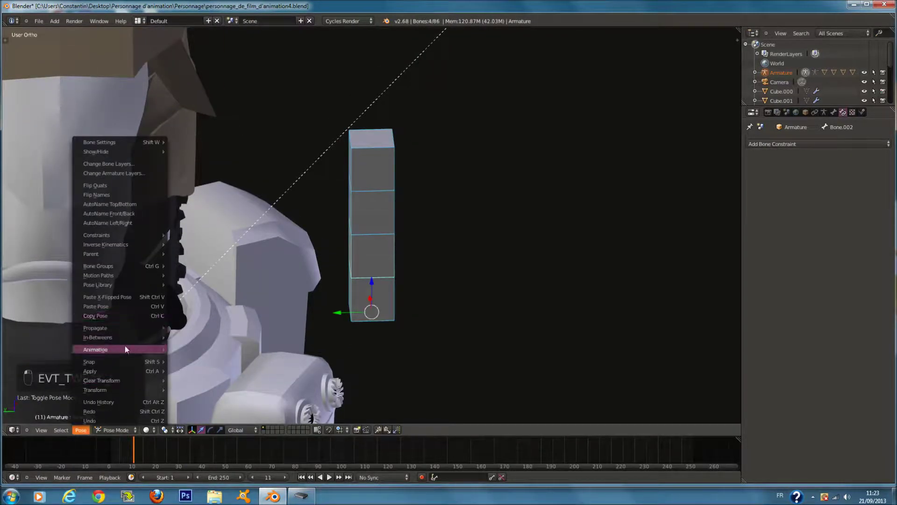
mouse_move(118, 389)
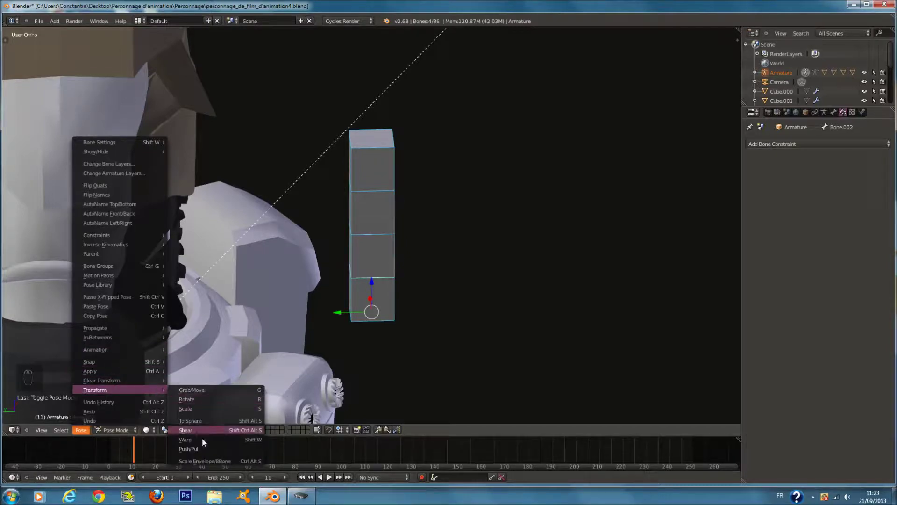
click(211, 461)
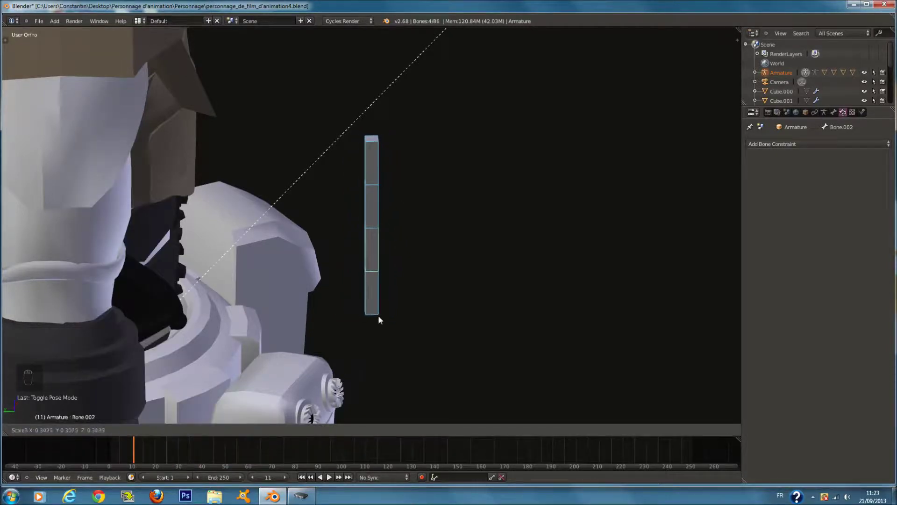
click(374, 323)
key(KP_1)
middle_drag(388, 234, 349, 337)
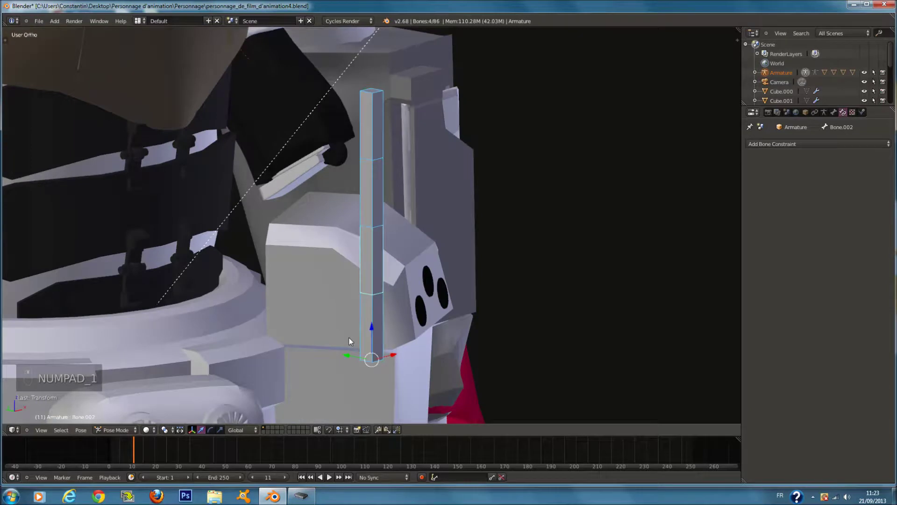
Switch the armature to Edit Mode and move the whole four-bone chain into the middle of the abdomen, between the hinge columns
key(ctrl+z)
key(ctrl+z)
key(ctrl+z)
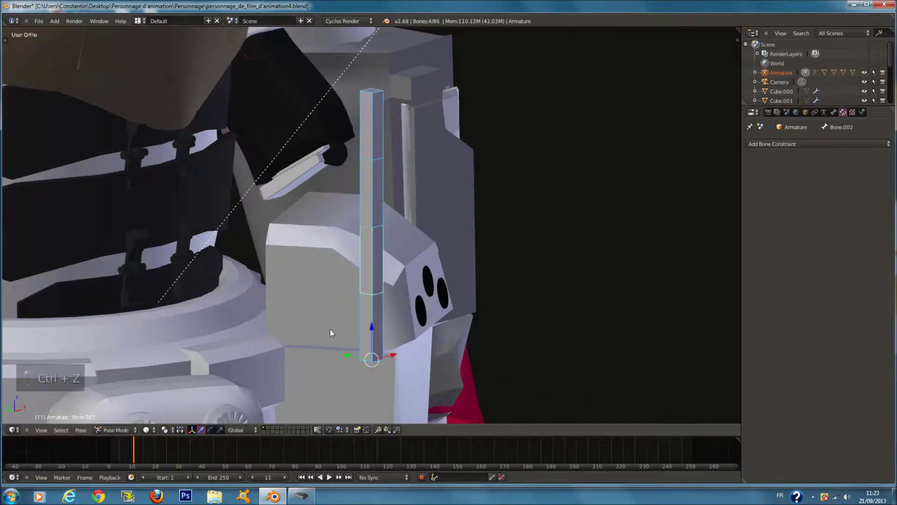
click(127, 433)
click(122, 411)
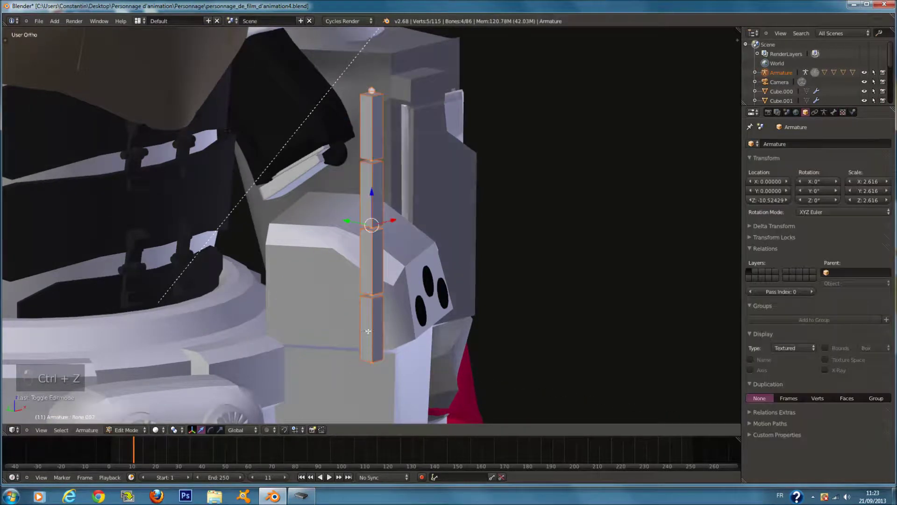
drag(359, 215, 146, 191)
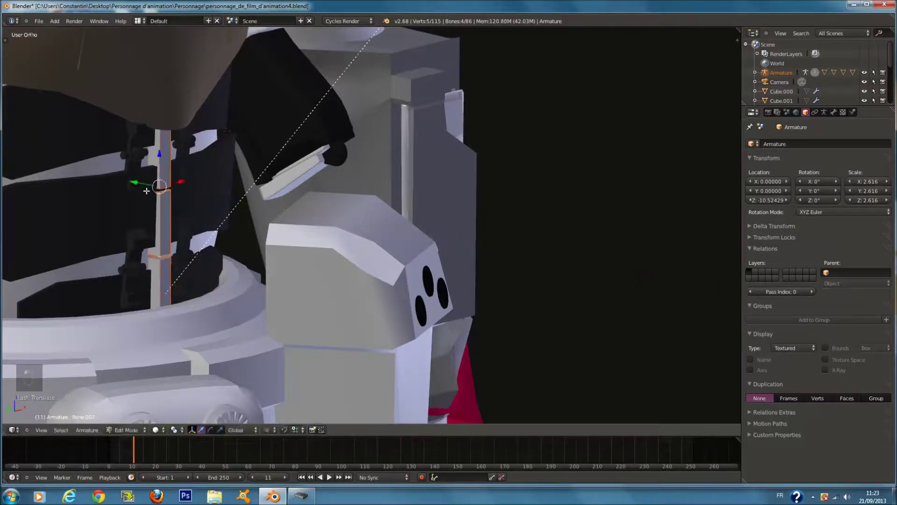
key(KP_1)
key(KP_3)
key(KP_1)
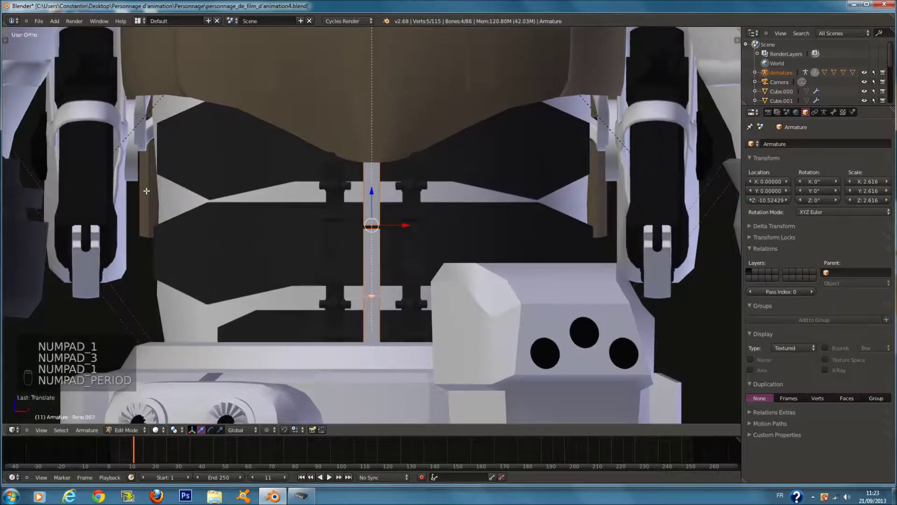
key(KP_Decimal)
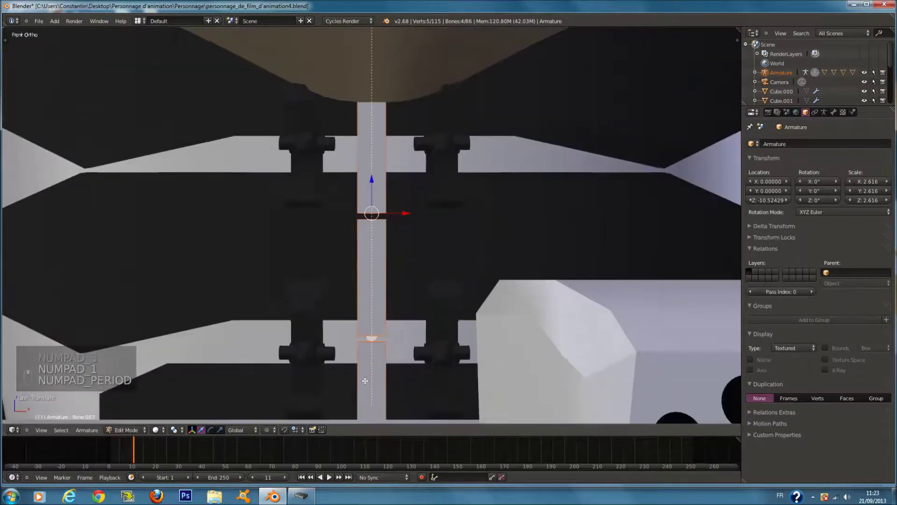
Delete the topmost bone of the abdomen chain
right_click(371, 333)
click(374, 312)
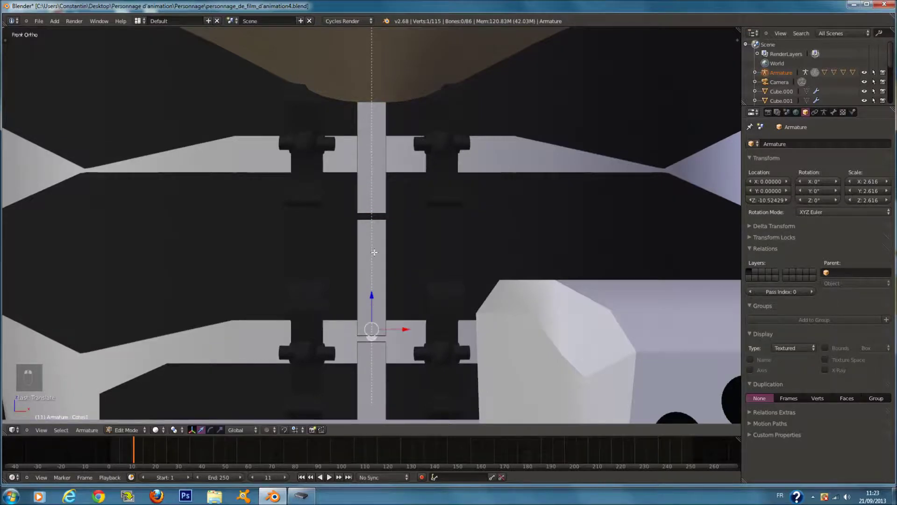
key(z)
key(z)
key(z)
shift+middle_drag(374, 234, 373, 276)
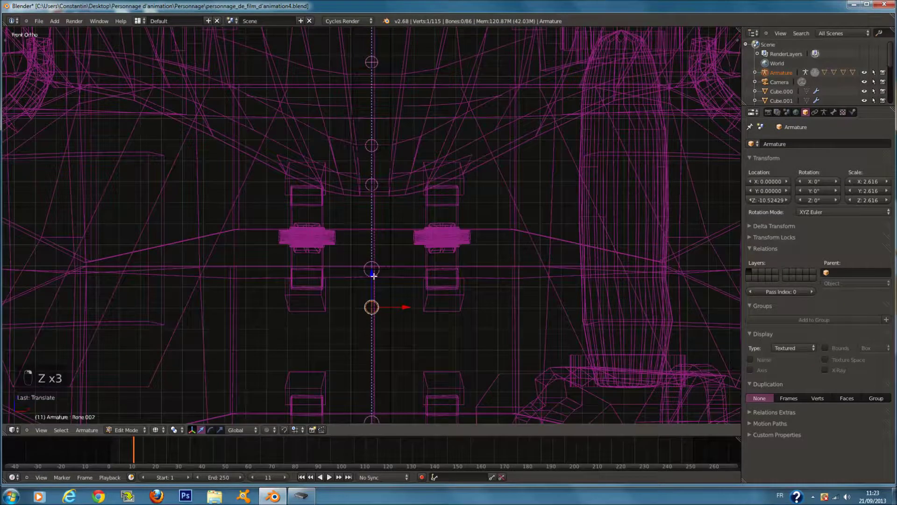
shift+middle_drag(398, 237, 398, 319)
right_click(373, 170)
key(z)
key(z)
key(x)
click(387, 185)
right_click(374, 267)
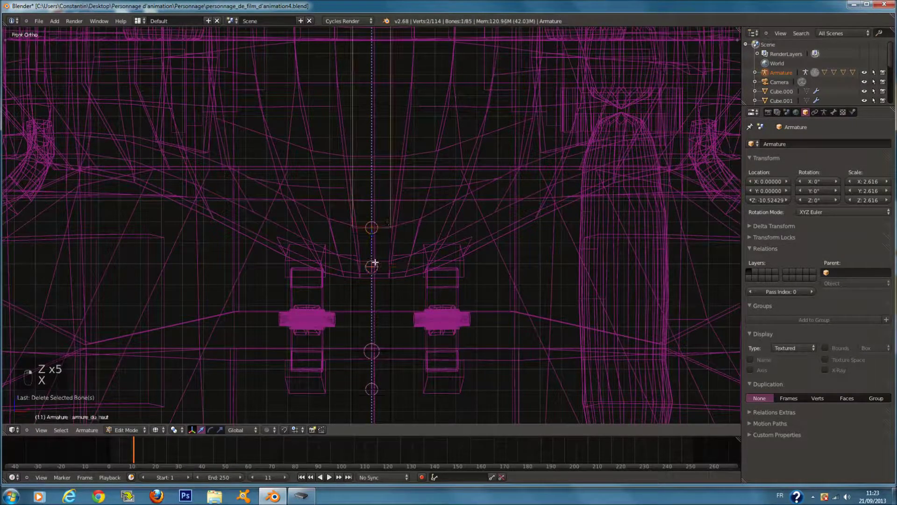
key(ctrl+z)
key(ctrl+z)
key(ctrl+z)
mouse_move(382, 267)
middle_down()
mouse_move(423, 286)
mouse_move(371, 241)
middle_up()
key(z)
key(z)
key(a)
key(a)
key(a)
key(a)
key(a)
Move the uppermost remaining bone of the abdomen chain up about 0.47 along the Z axis
key(KP_1)
key(z)
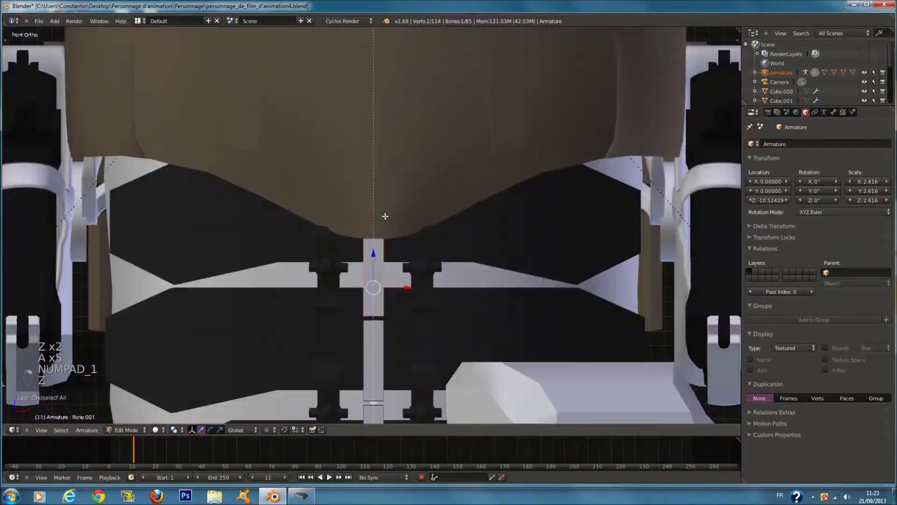
key(z)
key(g)
key(z)
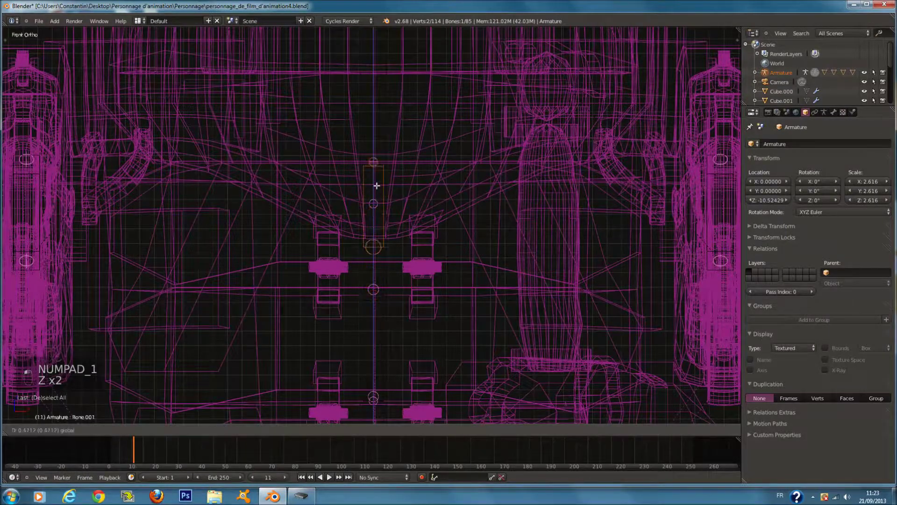
click(378, 185)
Adjust the height of the chain joint just below the chest armour along Z and leave Edit Mode
key(z)
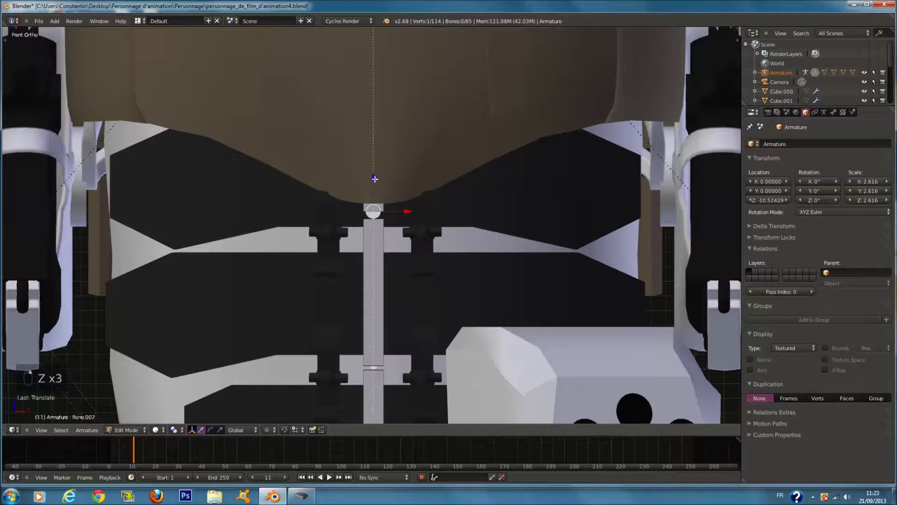
key(g)
key(z)
click(381, 207)
scroll(383, 210, down, 3)
key(Tab)
Join the two upper hinges and the top abdomen plate into a single mesh object
scroll(433, 234, up, 4)
right_click(441, 201)
shift+right_click(332, 202)
shift+right_click(530, 213)
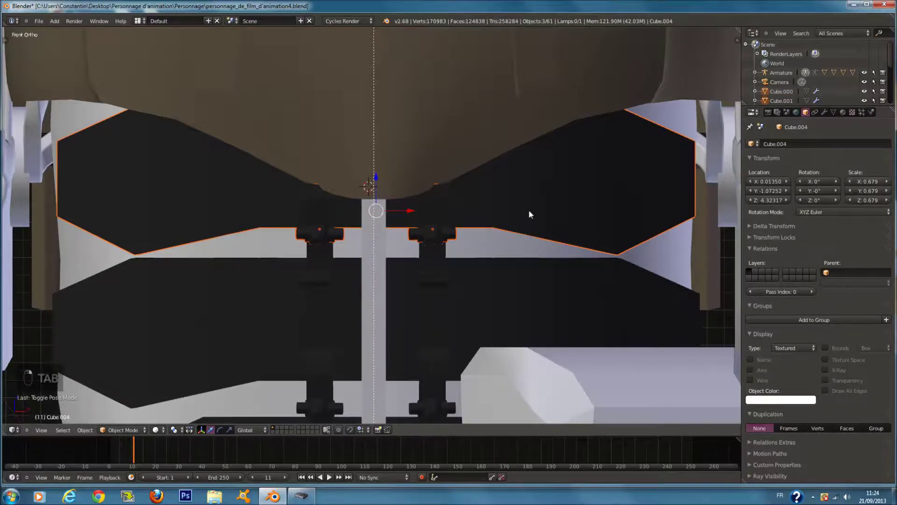
key(ctrl+j)
Remove the duplicate vertices across the whole joined top plate mesh and return to Object Mode
key(z)
key(Tab)
key(a)
key(a)
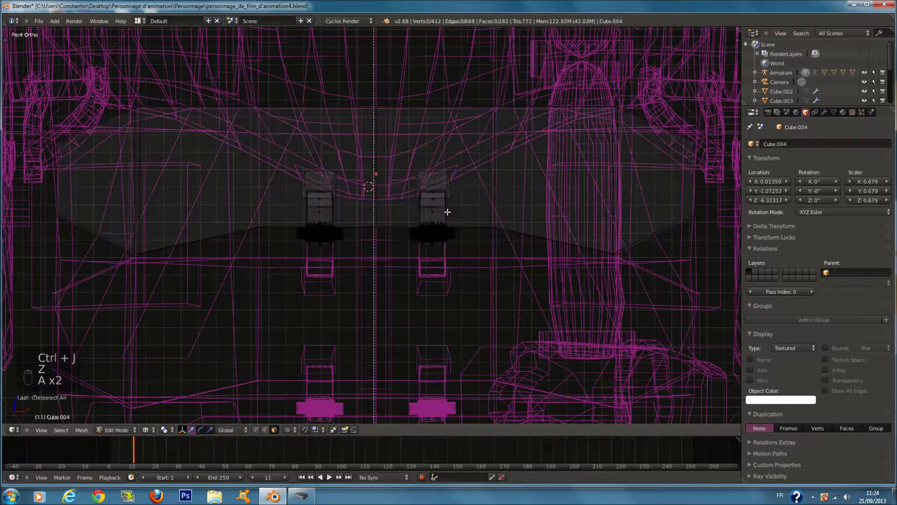
key(a)
key(a)
key(t)
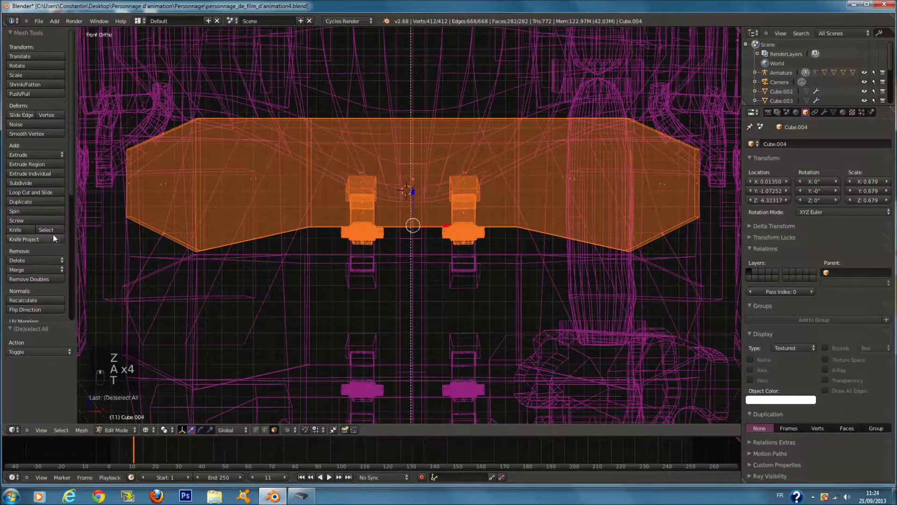
click(51, 279)
key(Tab)
Join the bottom abdomen plate and its two attached hinge brackets into a single mesh object
right_click(465, 237)
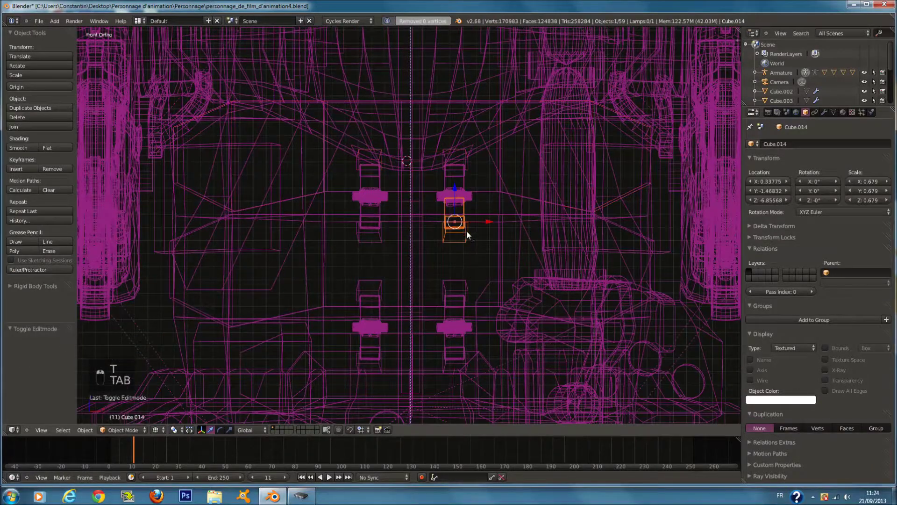
scroll(467, 230, up, 2)
key(z)
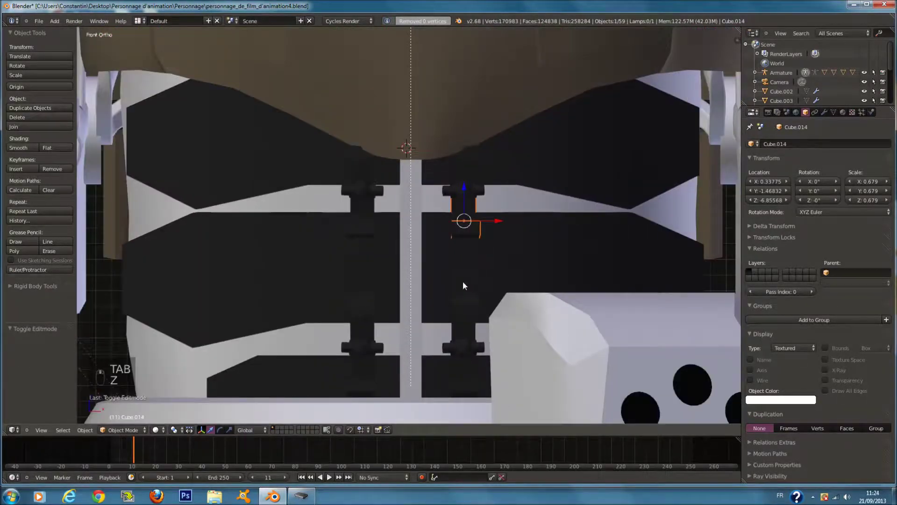
shift+scroll(453, 299, down, 3)
scroll(467, 301, down, 1)
key(z)
right_click(477, 304)
scroll(431, 291, up, 1)
shift+right_click(436, 286)
shift+right_click(359, 310)
key(ctrl+j)
Remove duplicate vertices from all of the joined bottom plate mesh and leave Edit Mode
key(Tab)
key(a)
key(a)
key(a)
key(a)
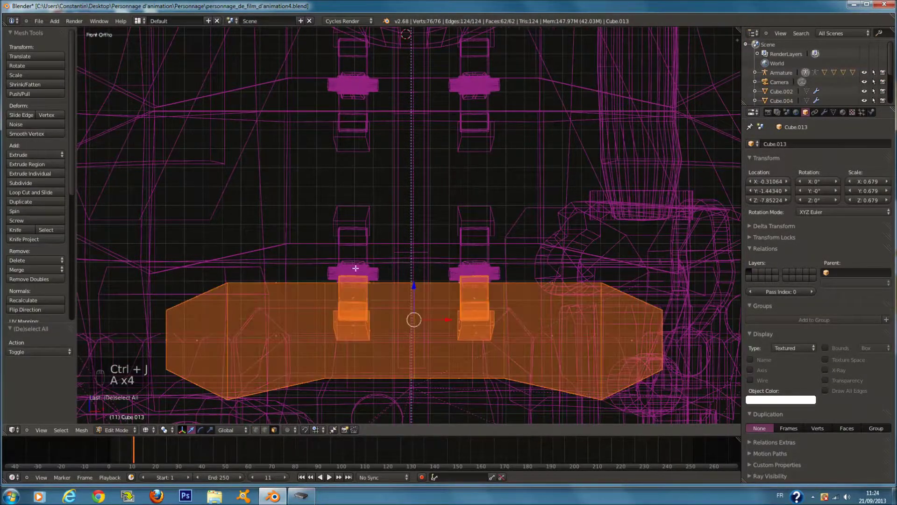
click(55, 280)
key(Tab)
Join the middle abdomen plate with the two lower hinges along its bottom edge
scroll(427, 251, up, 1)
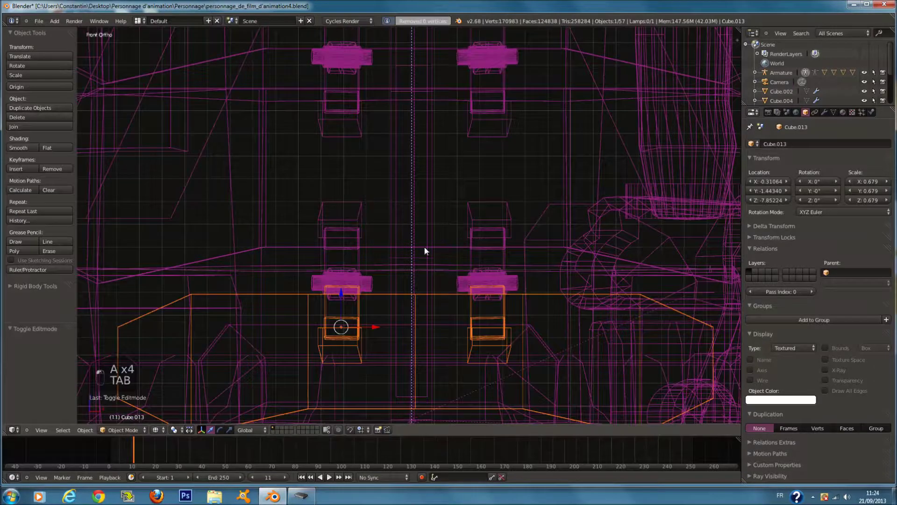
key(z)
shift+scroll(375, 212, up, 2)
key(z)
right_click(357, 254)
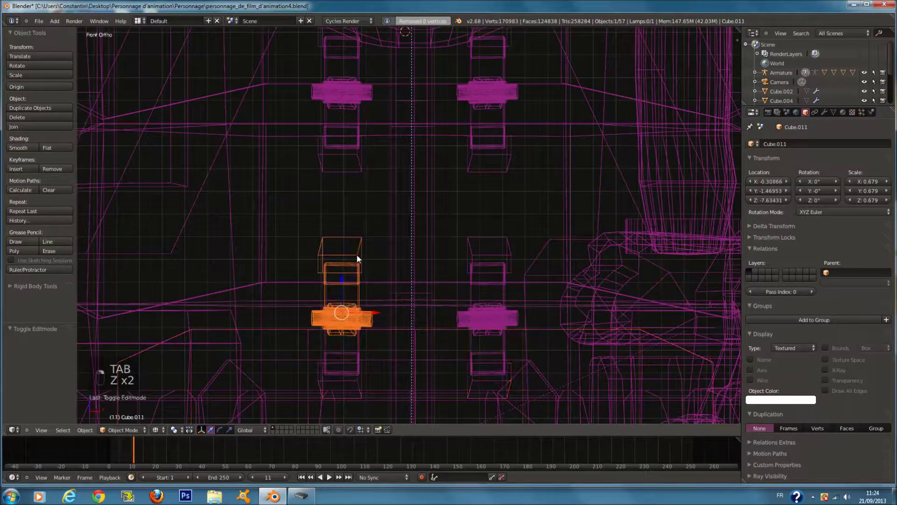
shift+right_click(377, 280)
shift+right_click(511, 265)
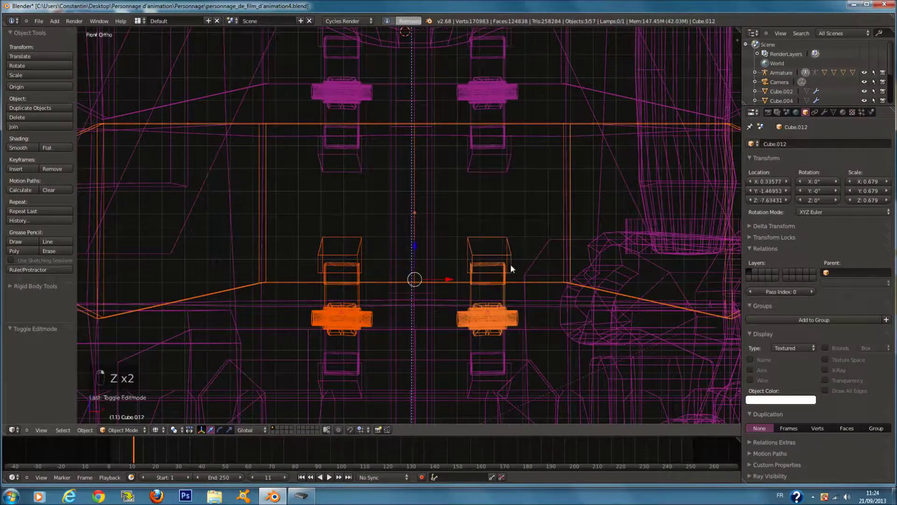
key(ctrl+j)
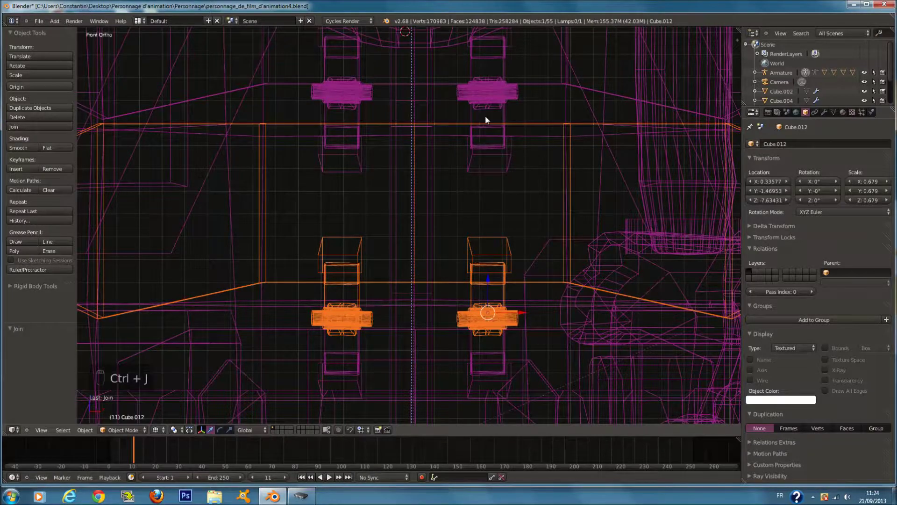
Try to join the two brackets below the upper hinges to the middle plate, then undo the join
key(z)
shift+scroll(513, 190, up, 3)
key(z)
shift+right_click(503, 194)
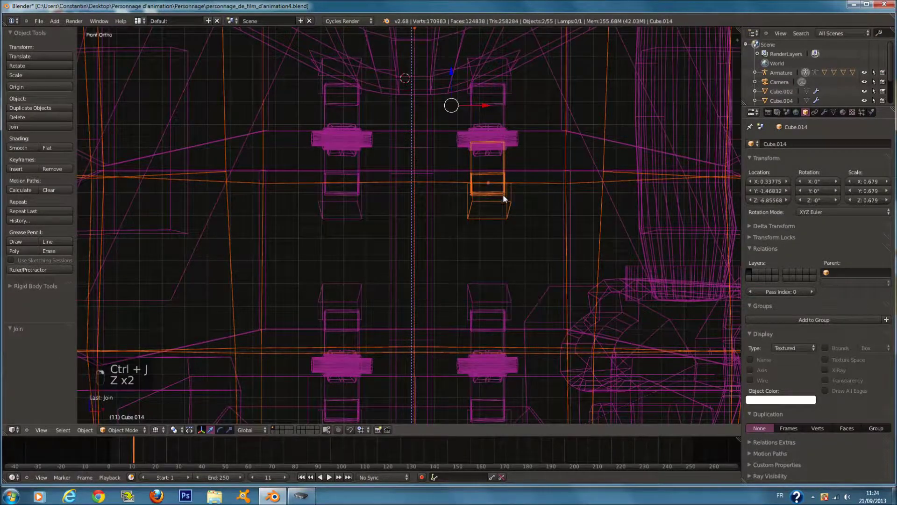
shift+right_click(360, 206)
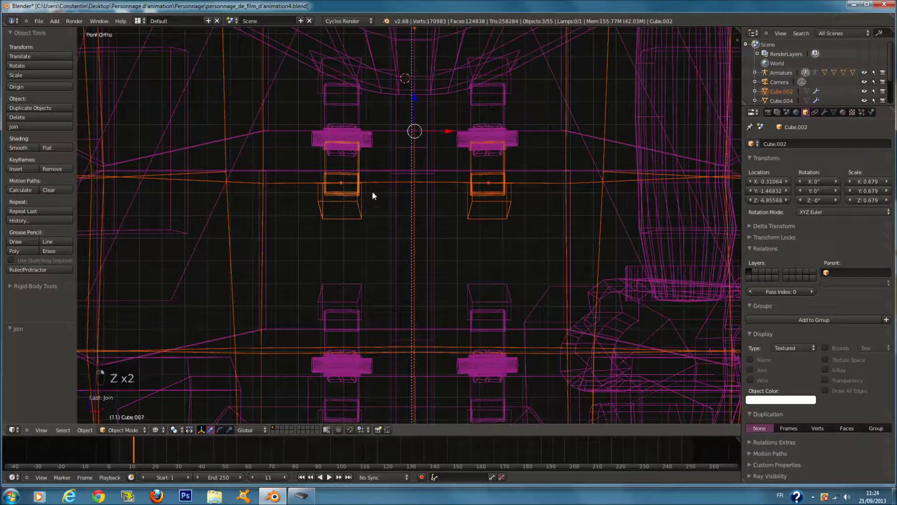
key(ctrl+j)
scroll(383, 187, down, 3)
key(ctrl+z)
scroll(405, 185, up, 1)
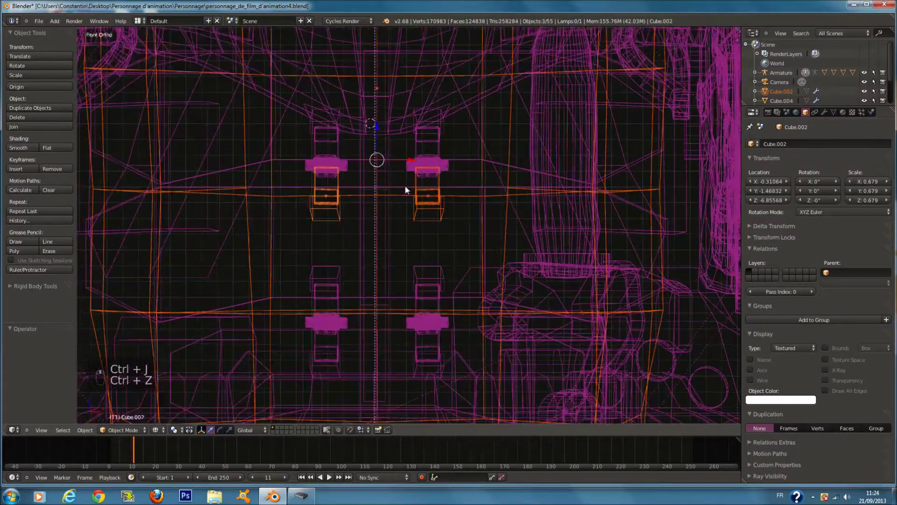
key(ctrl+z)
key(z)
key(ctrl+z)
key(z)
right_click(510, 194)
key(g)
right_click(500, 224)
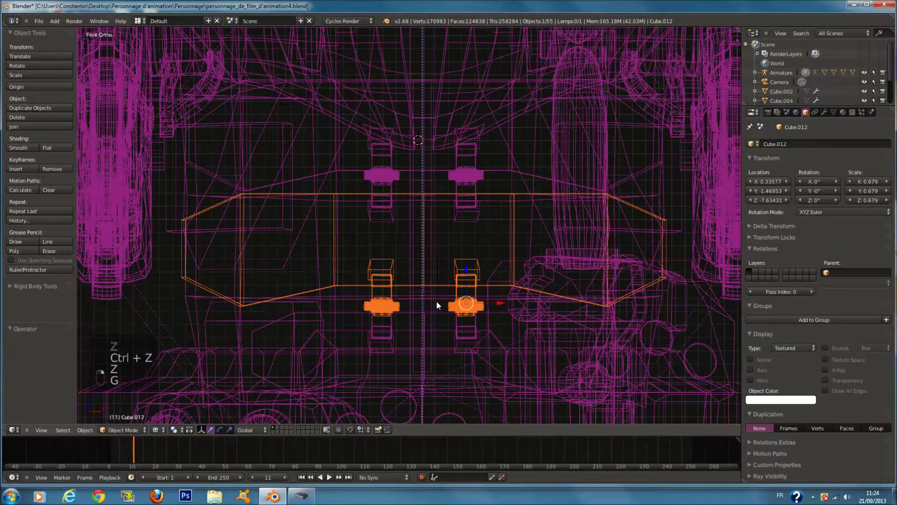
key(g)
right_click(453, 304)
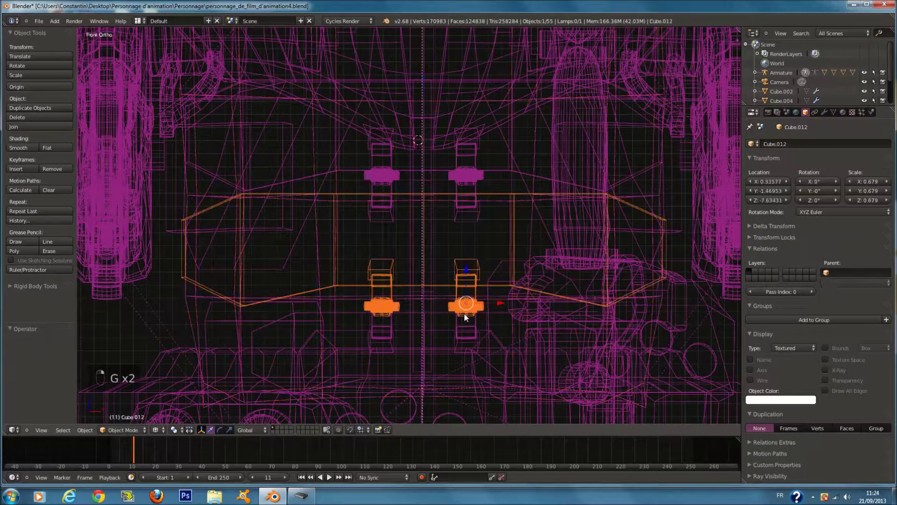
key(g)
right_click(484, 312)
right_click(465, 138)
right_click(473, 141)
Join the two brackets below the upper hinges with the middle plate and its lower hinges
right_click(461, 202)
shift+right_click(387, 209)
shift+right_click(467, 201)
shift+right_click(498, 199)
key(ctrl+z)
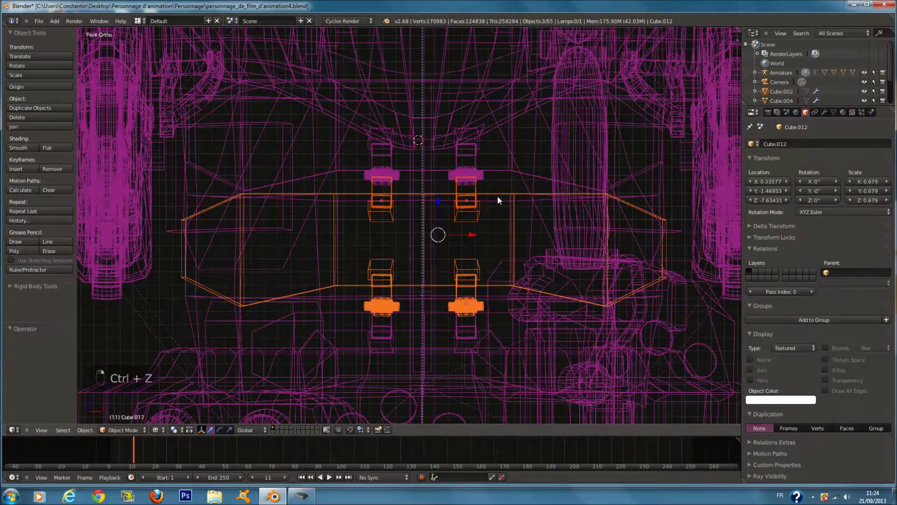
key(ctrl+z)
key(ctrl+shift+z)
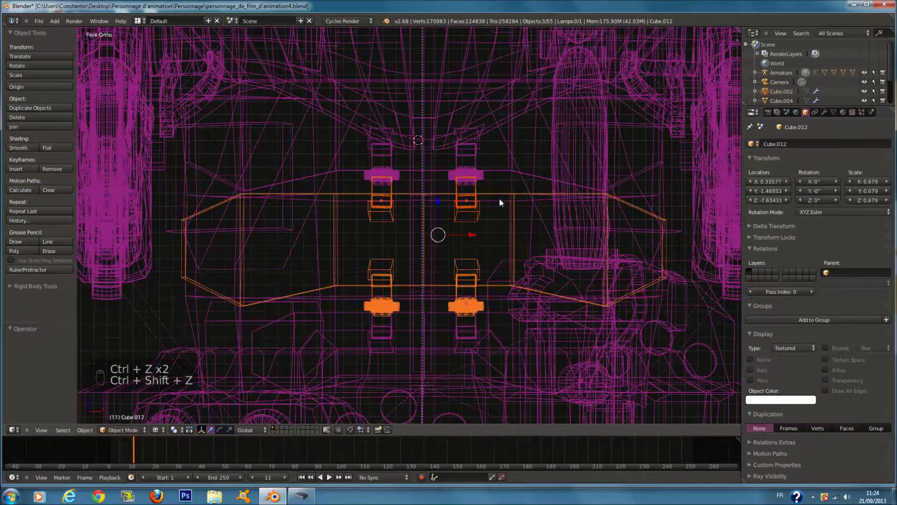
key(ctrl+j)
middle_drag(499, 193, 433, 340)
key(z)
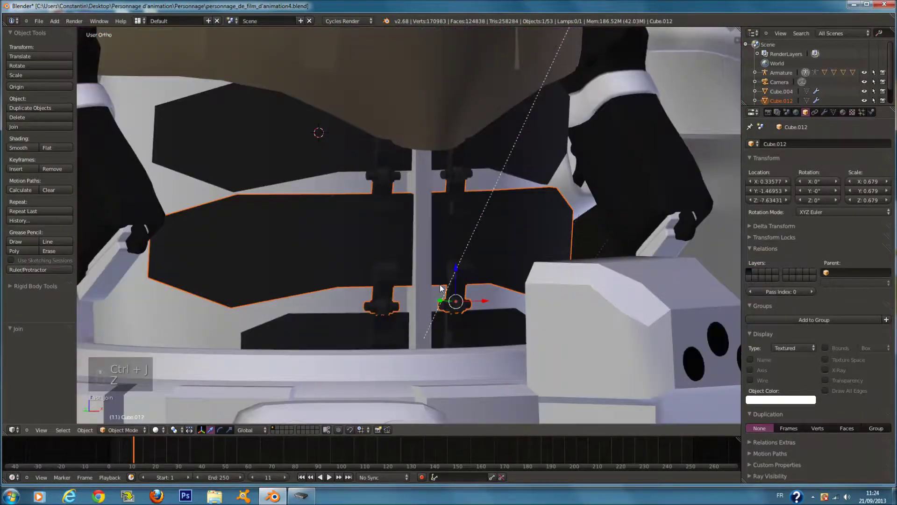
Select the lowest bone of the abdomen chain and put the armature in Pose Mode
middle_drag(436, 298, 434, 247)
key(KP_1)
key(z)
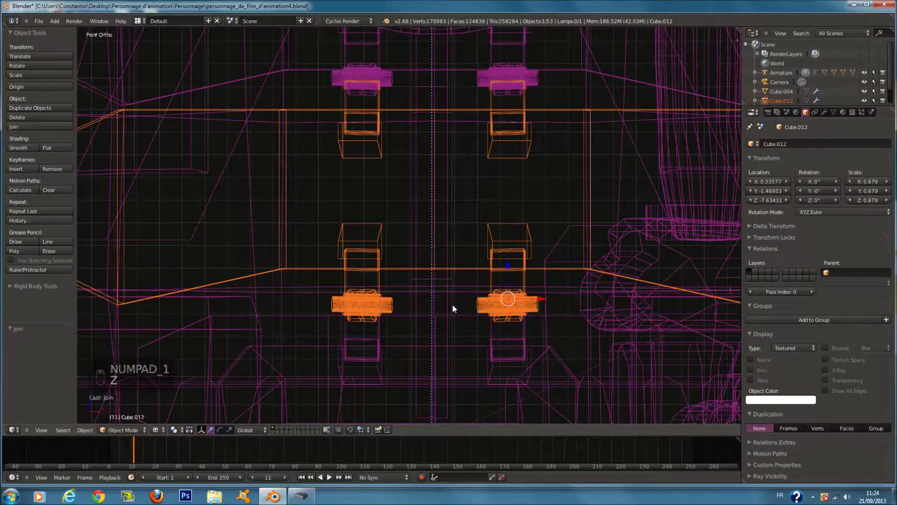
scroll(455, 305, down, 2)
scroll(450, 322, up, 2)
right_click(445, 314)
key(ctrl+Tab)
scroll(448, 303, down, 2)
middle_drag(448, 307, 495, 322)
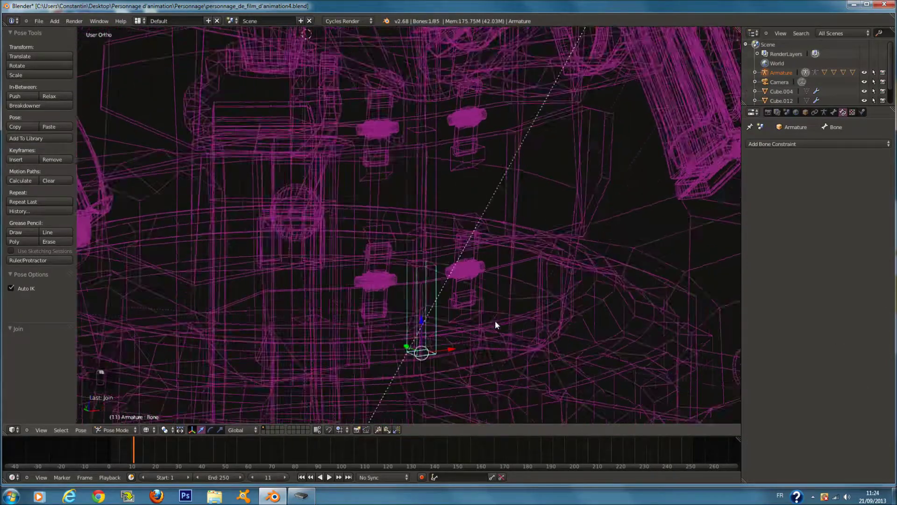
Parent the chain's lowest bone to the Cotes1 bone in Edit Mode and return to Pose Mode
key(Tab)
shift+right_click(281, 221)
key(z)
key(z)
key(ctrl+p)
click(380, 258)
key(ctrl+p)
click(381, 258)
key(Tab)
mouse_move(424, 254)
middle_down()
mouse_move(458, 235)
mouse_move(434, 241)
middle_up()
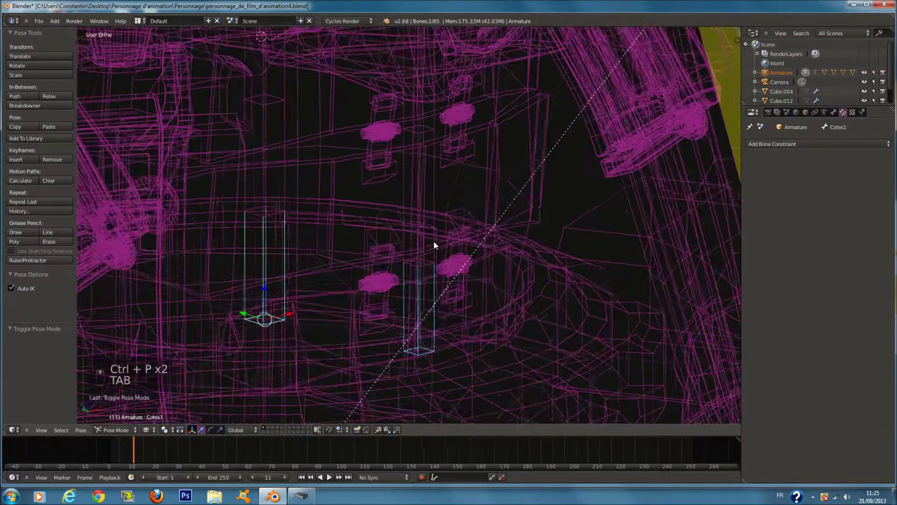
Parent the bottom abdomen plate to the chain's lowest bone with the Bone parent type
key(z)
right_click(425, 285)
key(z)
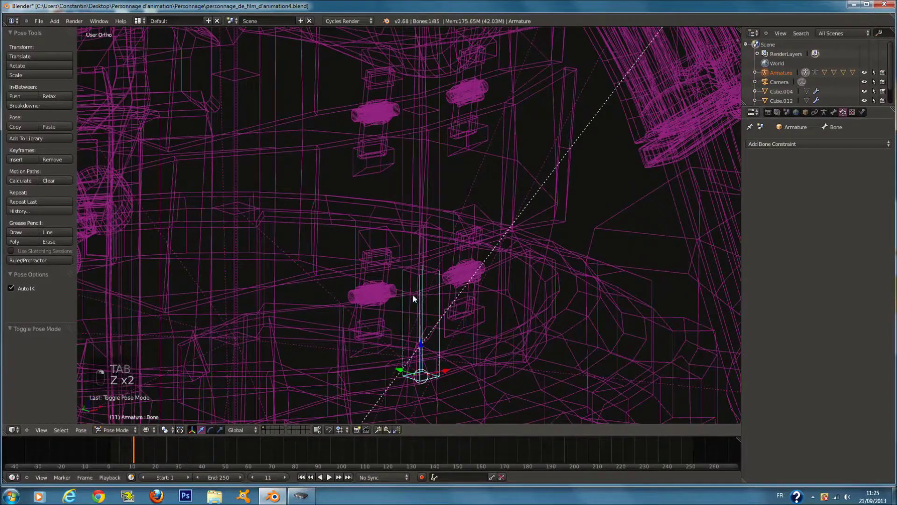
shift+right_click(391, 299)
key(z)
shift+right_click(427, 314)
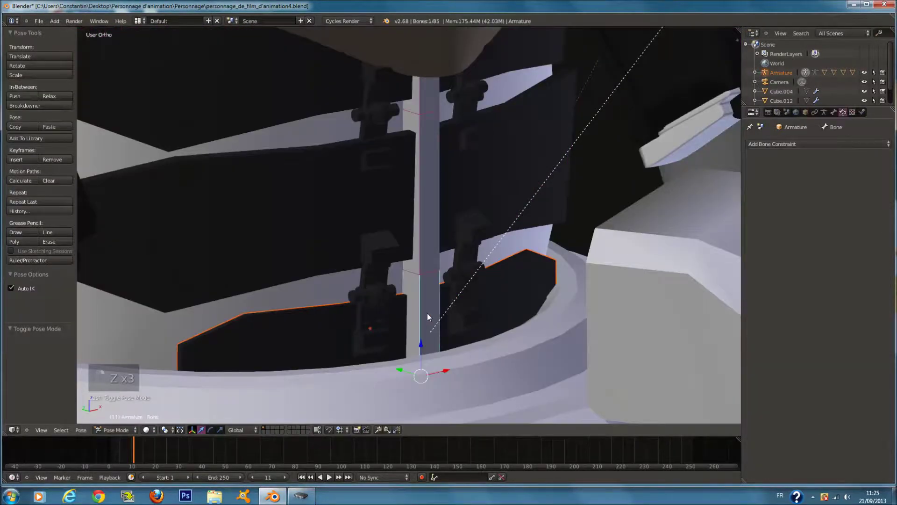
key(ctrl+p)
click(427, 313)
Parent the middle abdomen plate to the chain's middle bone with the Bone parent type
middle_drag(427, 313, 405, 239)
key(z)
key(z)
right_click(367, 200)
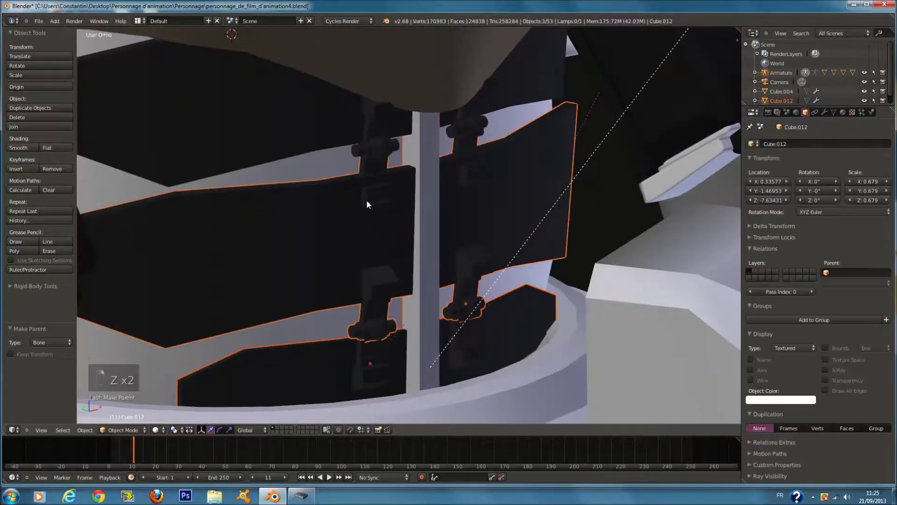
key(z)
key(z)
key(ctrl+p)
key(z)
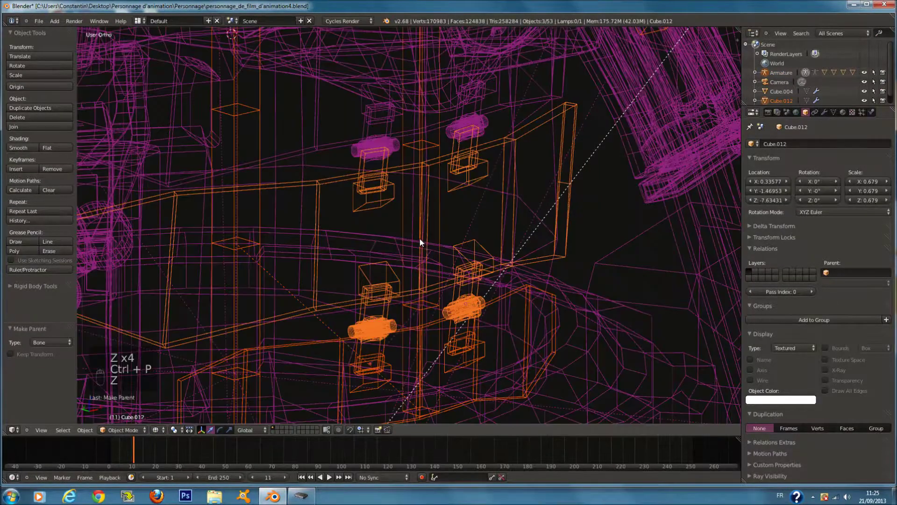
right_click(418, 241)
key(ctrl+p)
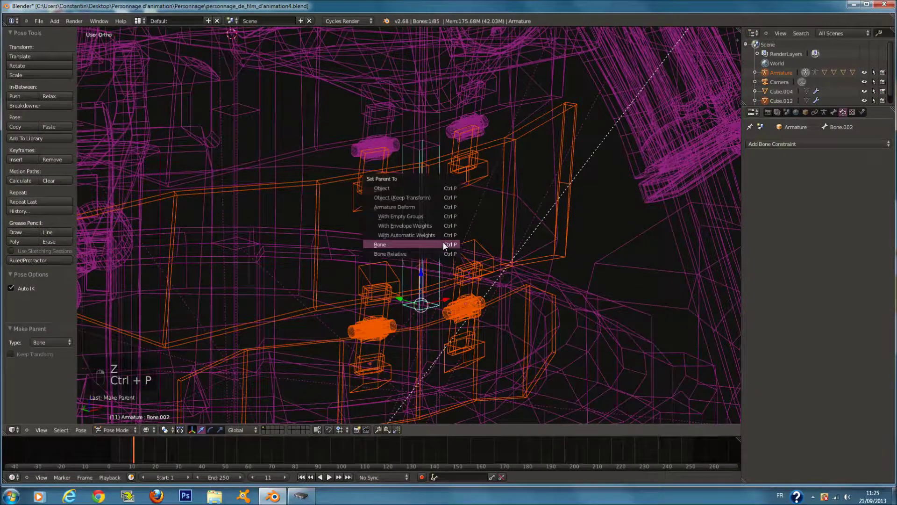
click(443, 242)
Parent the upper abdomen plate to the chain's top bone with the Bone parent type
key(z)
key(z)
right_click(405, 164)
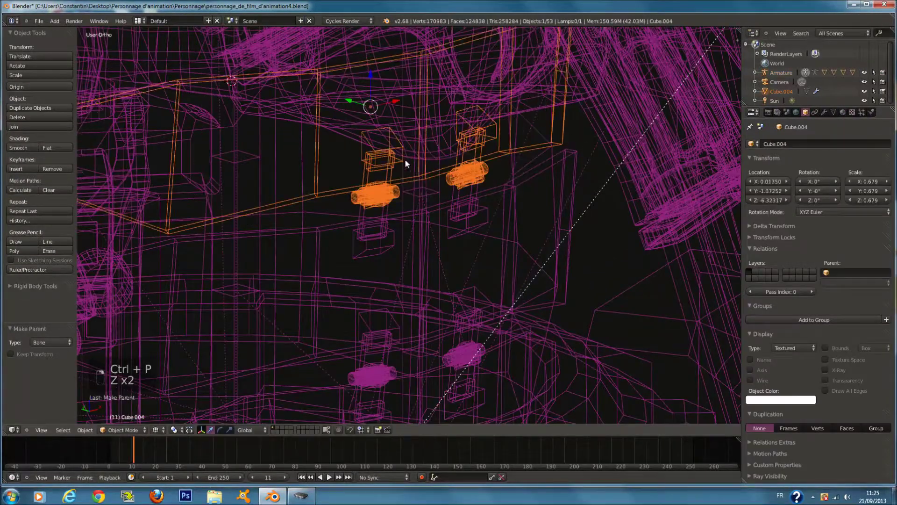
shift+right_click(425, 185)
key(ctrl+p)
click(425, 184)
key(z)
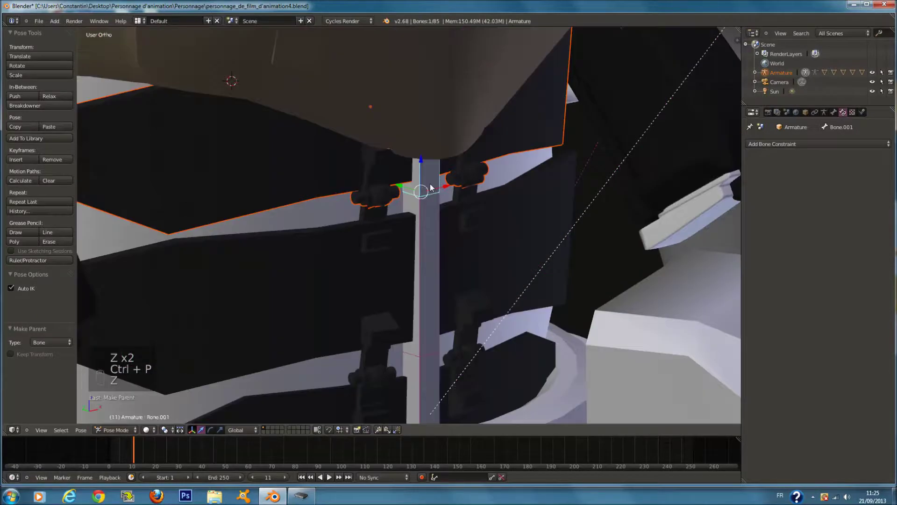
Add a Copy Rotation constraint to the chain's middle bone targeting the lowest bone, and try it with a cancelled rotation
scroll(422, 299, down, 2)
scroll(416, 266, up, 2)
scroll(424, 228, up, 2)
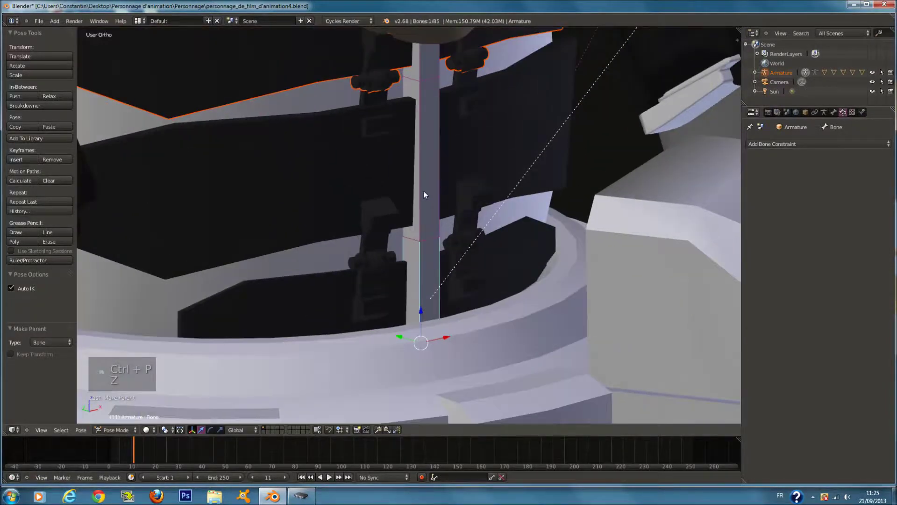
key(z)
key(z)
shift+right_click(419, 219)
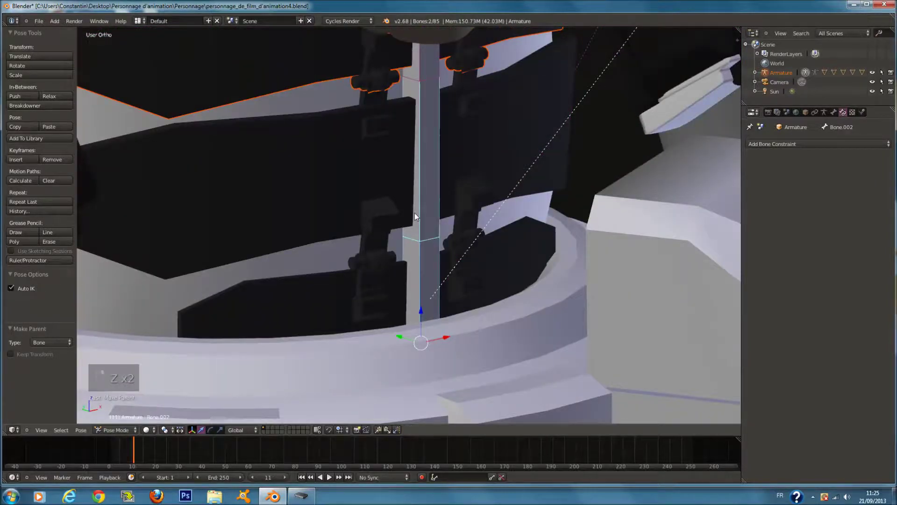
key(ctrl+shift+c)
click(425, 214)
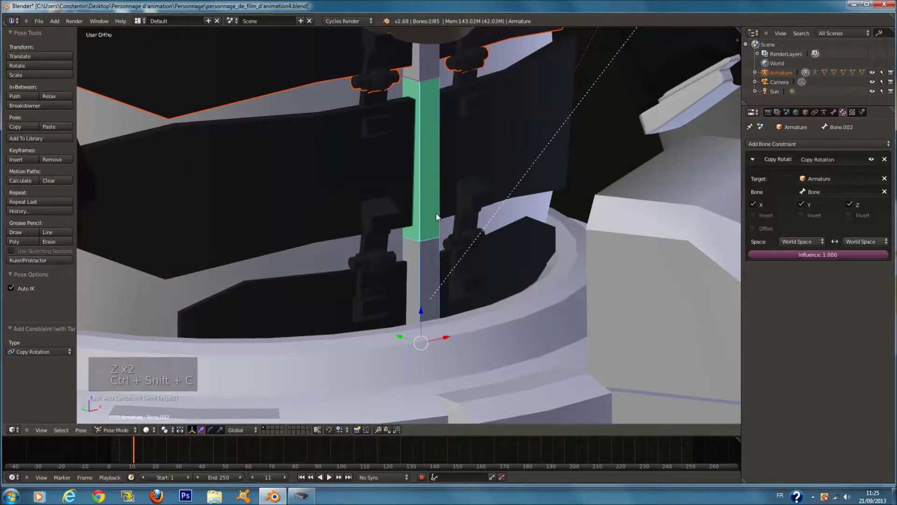
key(r)
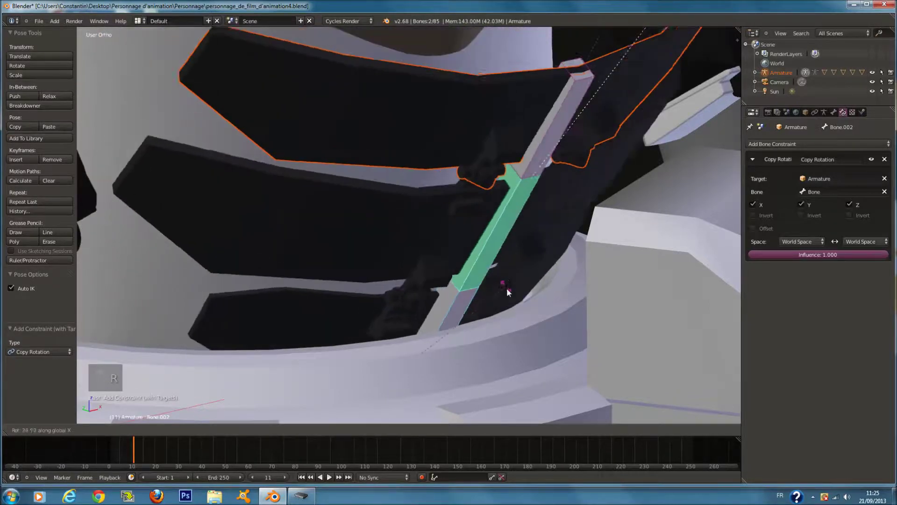
right_click(714, 233)
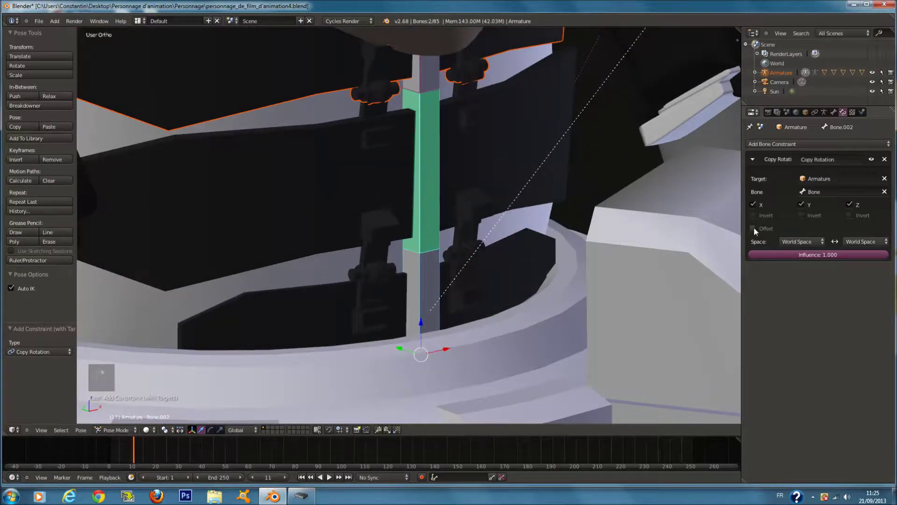
Enable Offset on the middle bone's Copy Rotation constraint and set both its target and owner spaces to Local Space
click(753, 228)
click(803, 241)
click(804, 202)
click(864, 241)
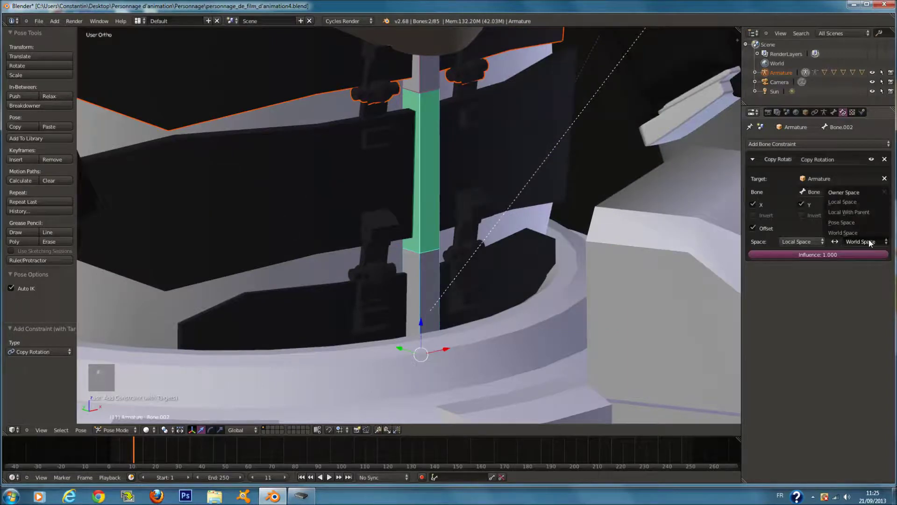
click(866, 204)
Add a Copy Rotation constraint to the chain's top bone with the middle bone as its target
key(z)
right_click(422, 159)
key(z)
shift+right_click(425, 122)
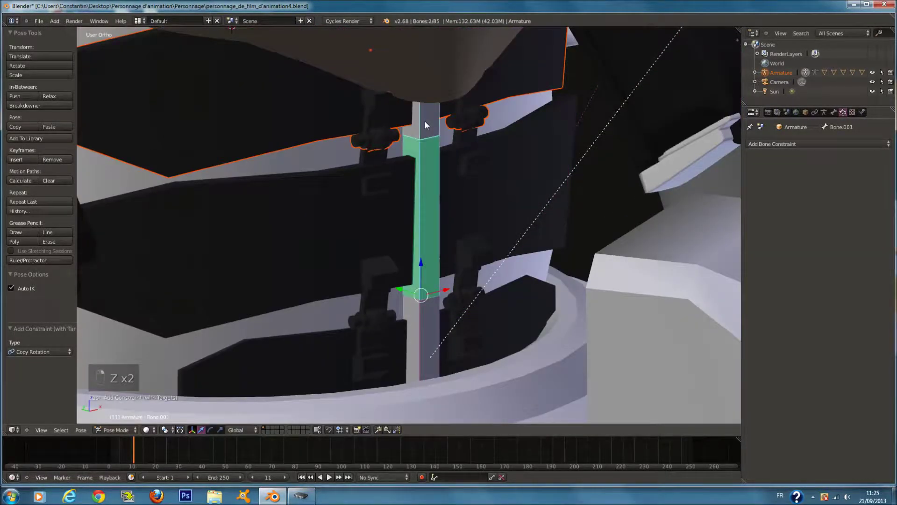
key(ctrl+shift+c)
click(432, 133)
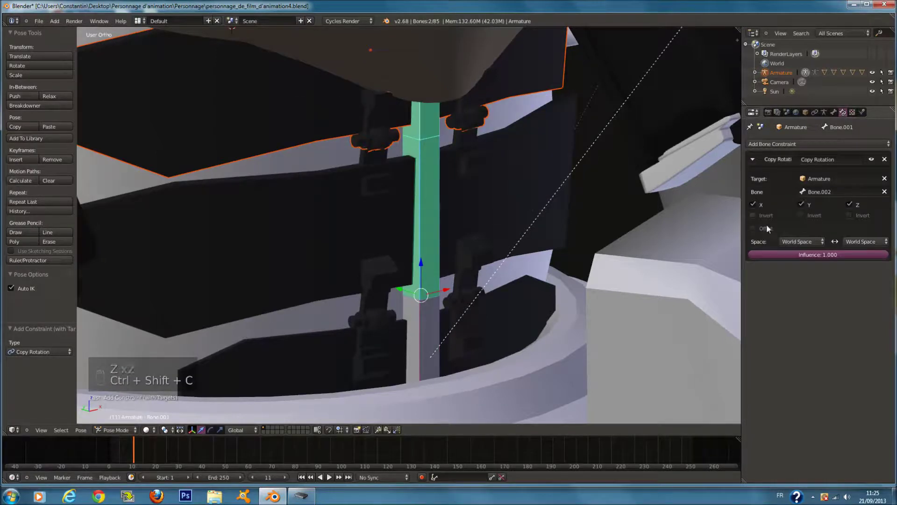
Enable Offset on the top bone's Copy Rotation constraint and set both its target and owner spaces to Local Space
click(753, 228)
click(801, 241)
click(812, 202)
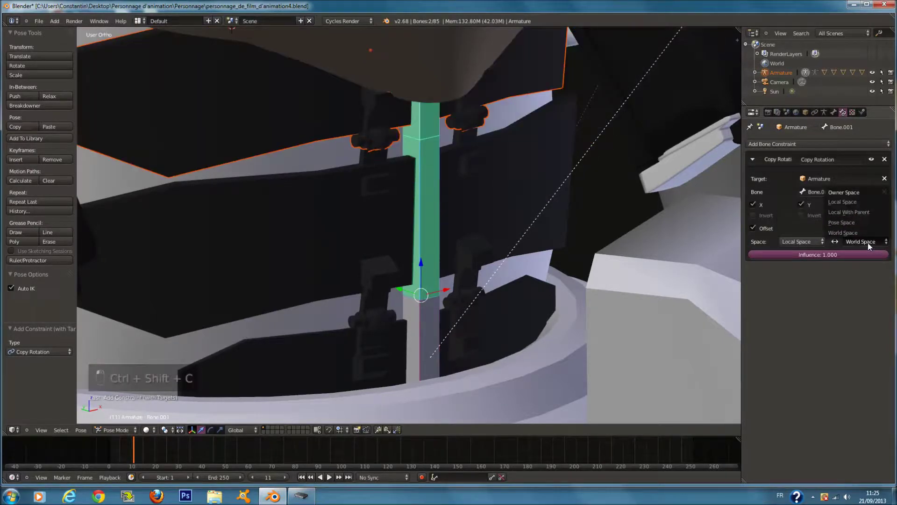
click(868, 242)
click(864, 199)
Test the chain by rotating its lowest bone about the X axis, and undo the rotation
right_click(408, 303)
middle_drag(409, 303, 509, 254)
key(r)
key(x)
click(486, 291)
key(ctrl+z)
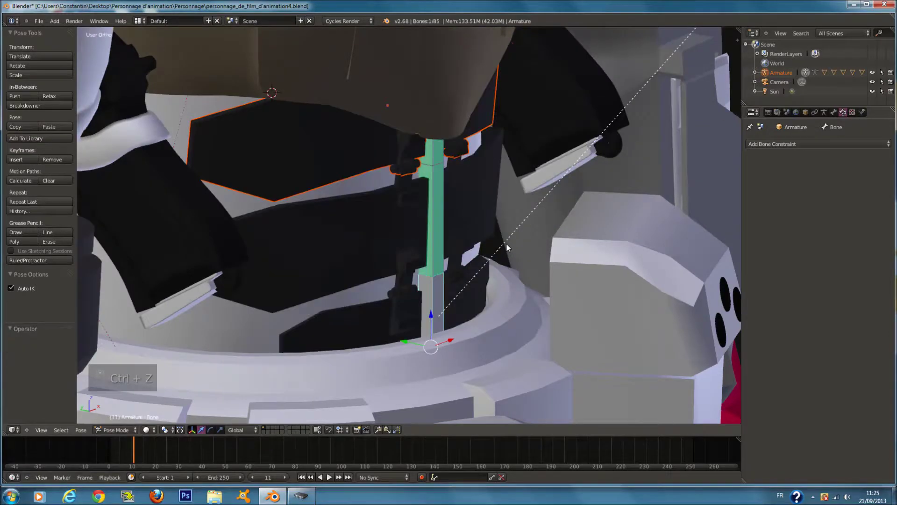
Try rotating the chain's lowest bone together with the Cotes1 bone about the X axis
key(z)
key(r)
key(z)
key(z)
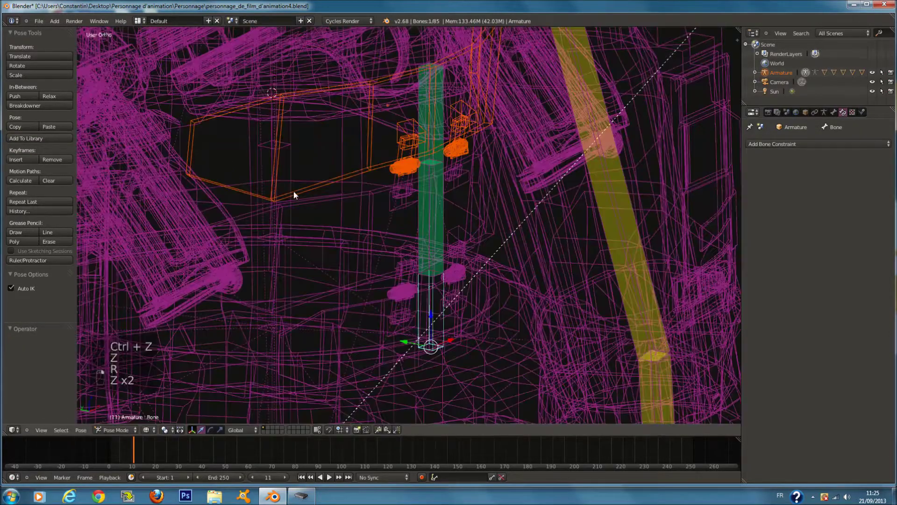
key(z)
shift+right_click(430, 211)
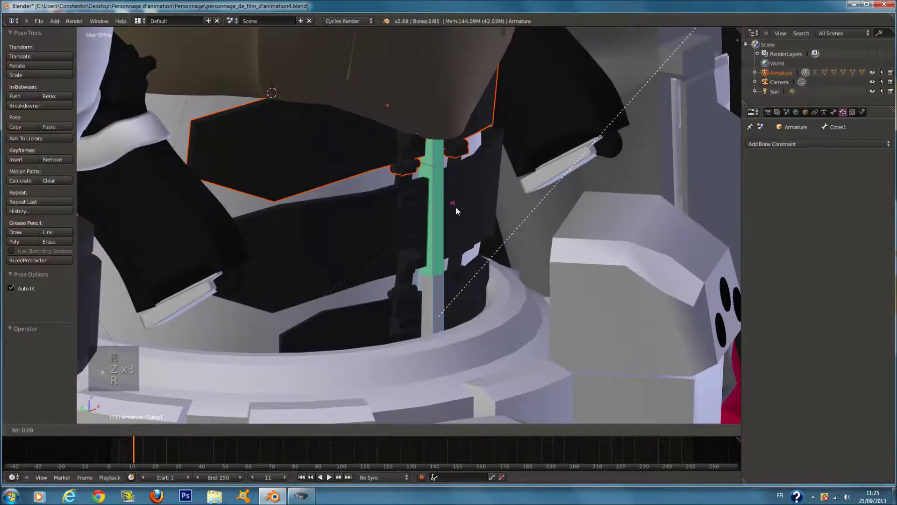
key(r)
key(x)
click(419, 103)
mouse_move(418, 117)
middle_down()
mouse_move(456, 257)
mouse_move(453, 291)
middle_up()
Add a Copy Rotation constraint to the chain's lowest bone with the Cotes1 bone as its target
key(z)
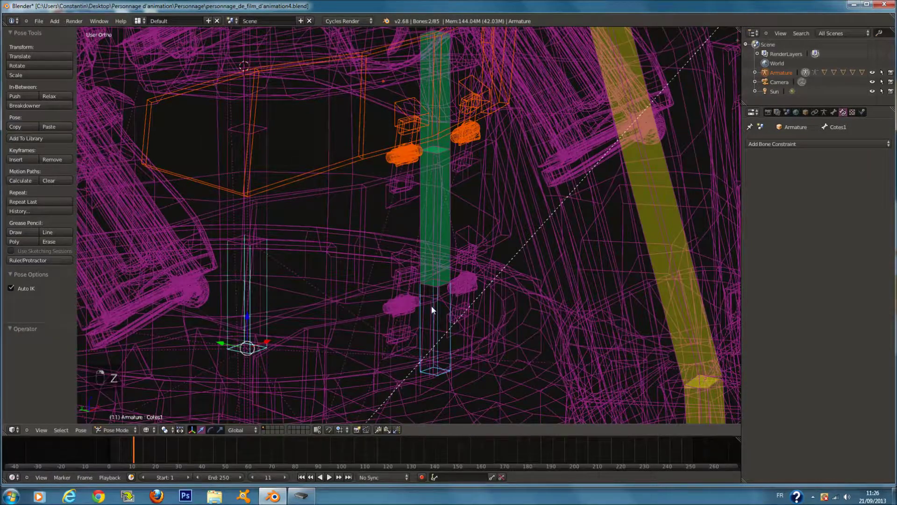
right_click(439, 304)
middle_drag(285, 261, 266, 206)
right_click(273, 212)
right_click(435, 322)
key(ctrl+shift+c)
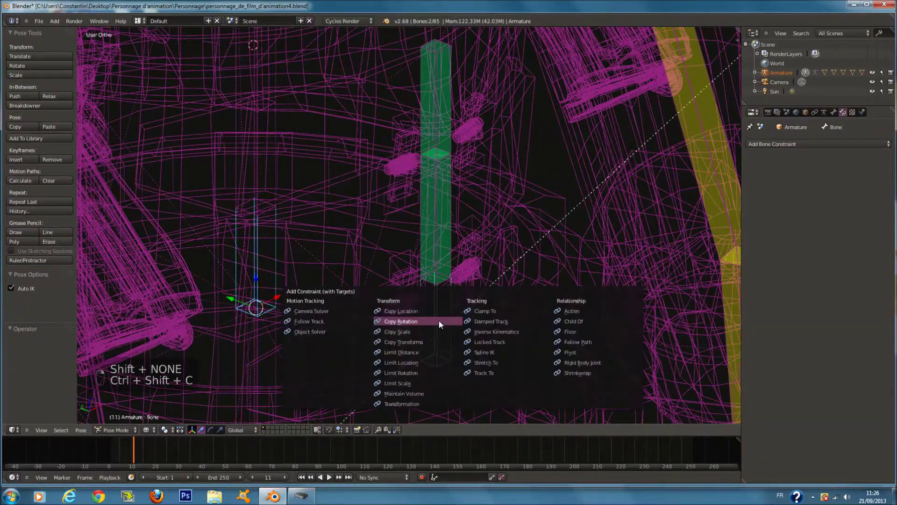
click(439, 320)
Enable Offset on the lowest bone's Copy Rotation constraint and set both its target and owner spaces to Local Space
click(759, 229)
click(801, 241)
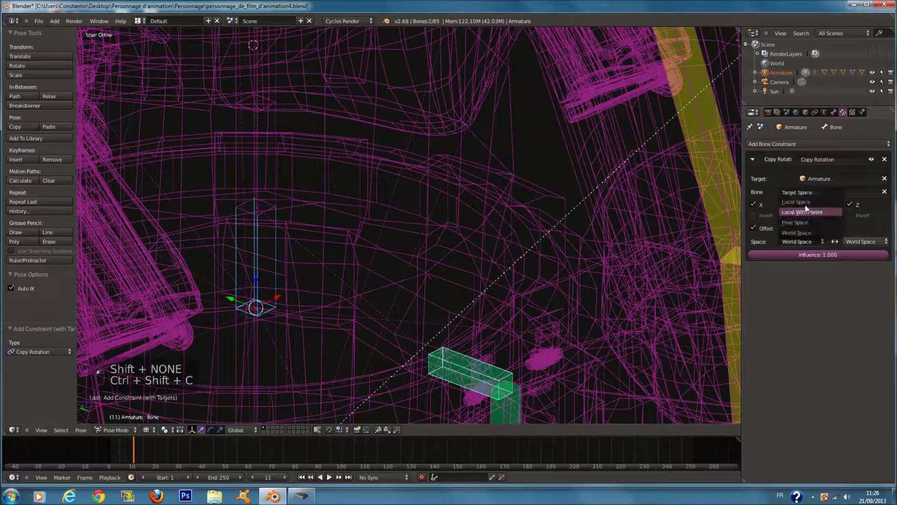
click(797, 203)
click(861, 240)
click(859, 204)
Test the constraint by rotating Cotes1 and the chain's lowest bone about -4.3° around the global X axis
key(z)
key(z)
key(z)
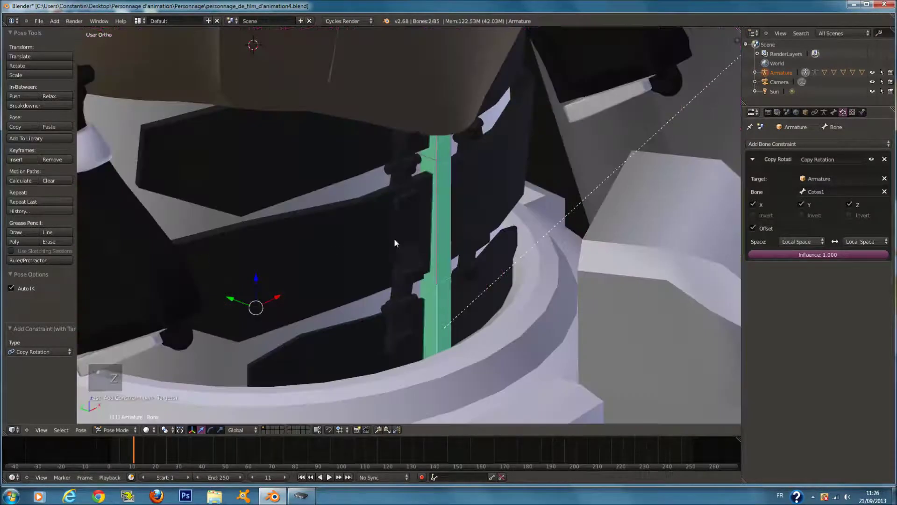
key(z)
middle_drag(256, 249, 430, 203)
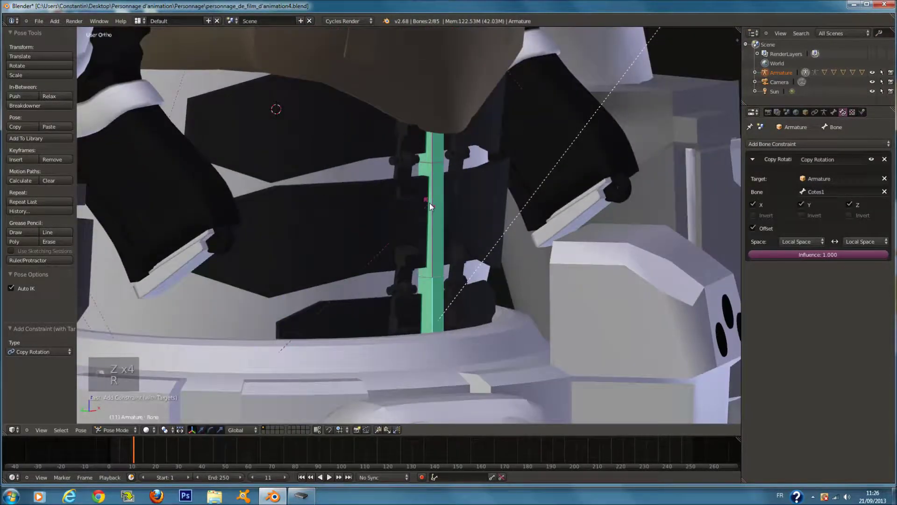
key(r)
click(420, 152)
middle_drag(420, 153, 325, 194)
key(z)
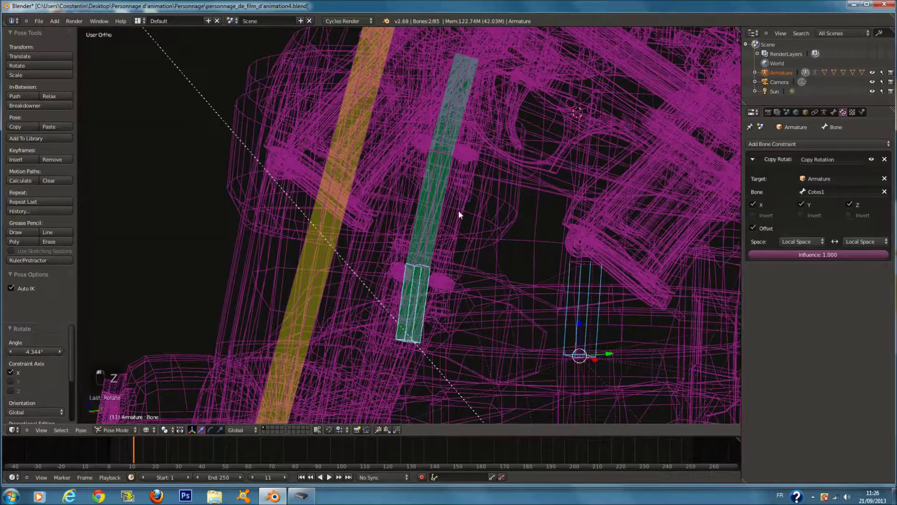
Undo the last two changes and remove the Copy Rotation constraint from the chain's lowest bone
key(ctrl+z)
key(ctrl+z)
right_click(593, 303)
middle_drag(613, 259, 489, 322)
right_click(439, 312)
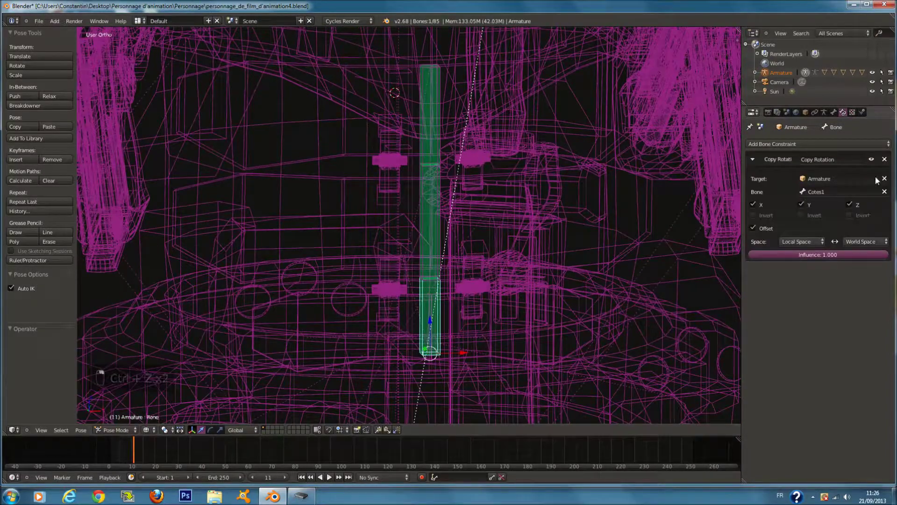
click(885, 159)
Select all bones of the armature in Pose Mode
middle_drag(631, 178, 409, 191)
key(a)
key(a)
key(a)
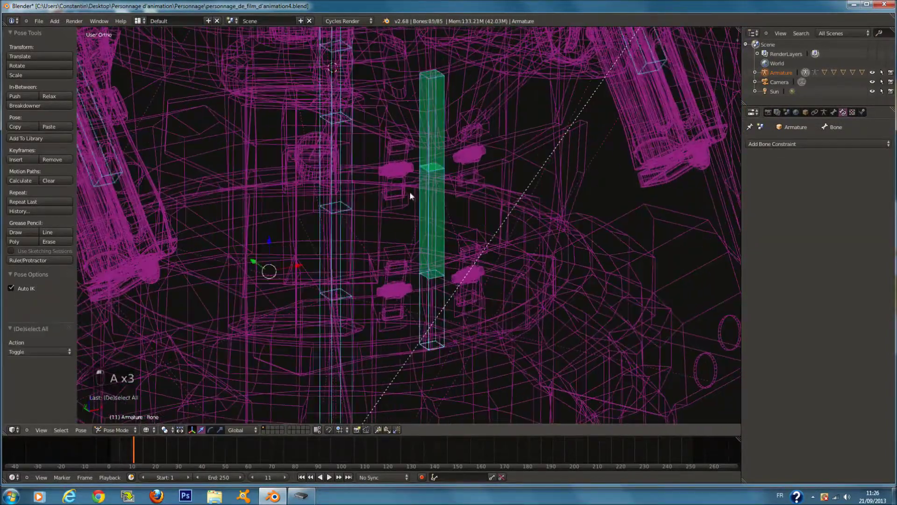
Add a Copy Rotation constraint to the lowest front bone (Bone), targeting the Cote2 spine bone
right_click(326, 148)
key(z)
key(z)
shift+right_click(431, 294)
key(ctrl+shift+c)
click(431, 294)
key(z)
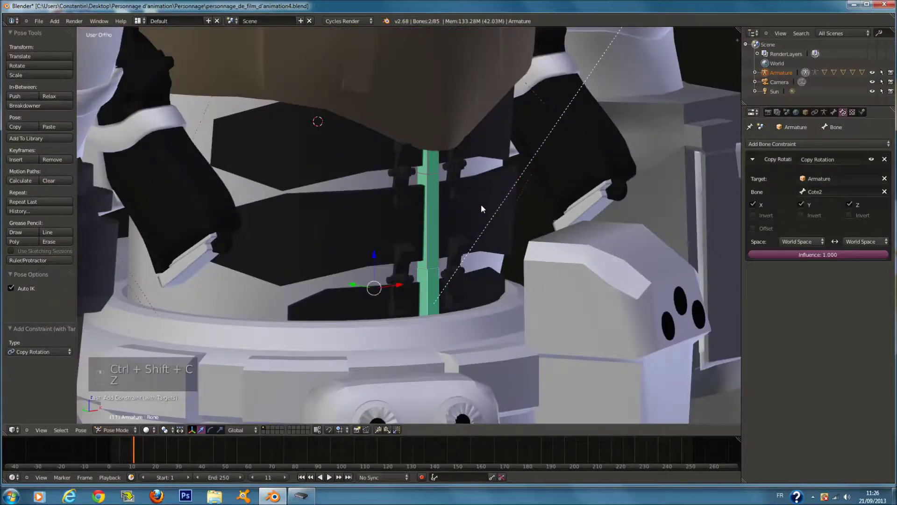
Try rotating the two selected bones around the global X axis to test the constraint
key(r)
key(x)
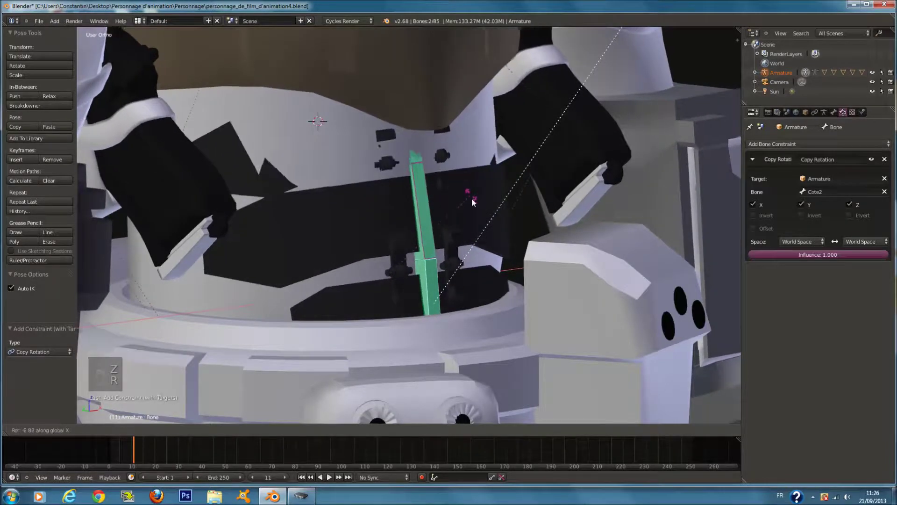
right_click(472, 202)
Enable Offset on the Copy Rotation constraint and set both its target and owner spaces to Local Space
key(z)
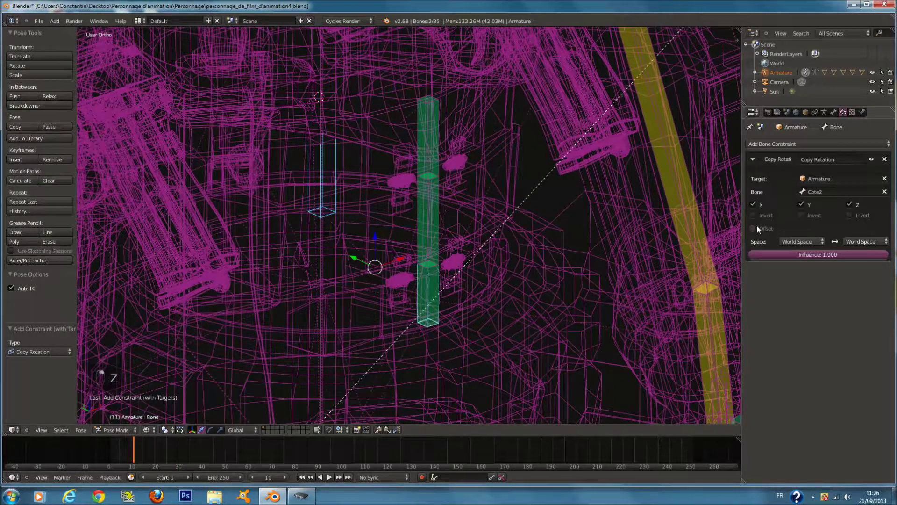
click(754, 228)
click(800, 241)
click(802, 204)
click(844, 240)
click(848, 203)
Rotate the two selected bones about 5.7° around the global X axis and save the file
key(z)
key(r)
key(x)
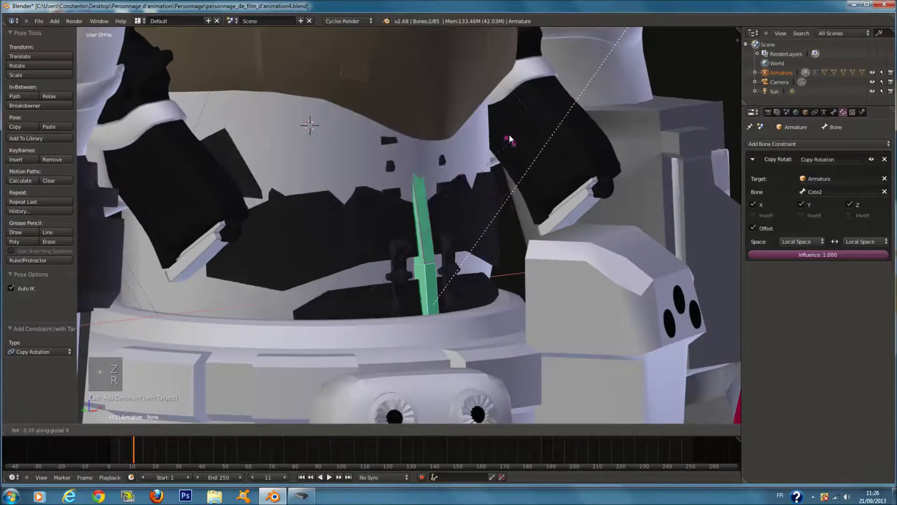
click(524, 173)
mouse_move(524, 173)
middle_down()
mouse_move(506, 184)
mouse_move(477, 152)
mouse_move(551, 207)
mouse_move(526, 210)
mouse_move(523, 176)
middle_up()
key(z)
key(z)
key(ctrl+s)
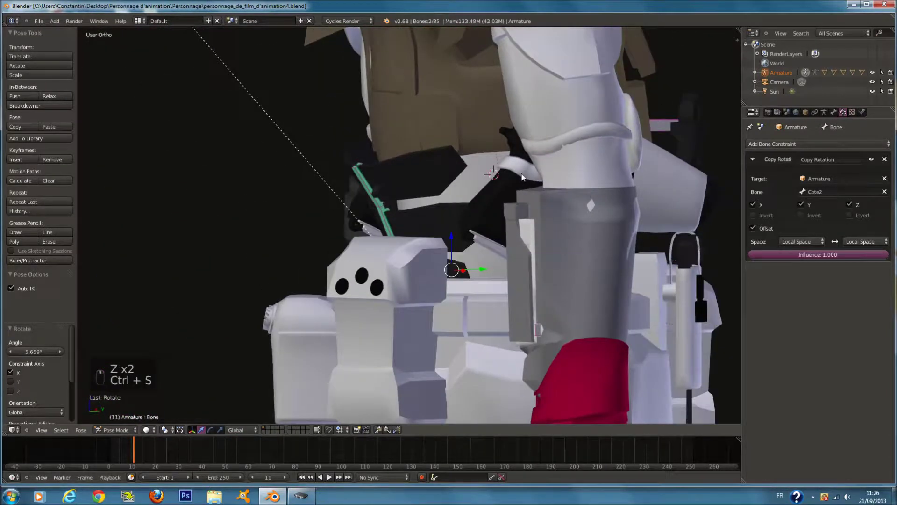
Rotate the two selected bones by about 6° in the right side view
key(KP_3)
key(z)
key(r)
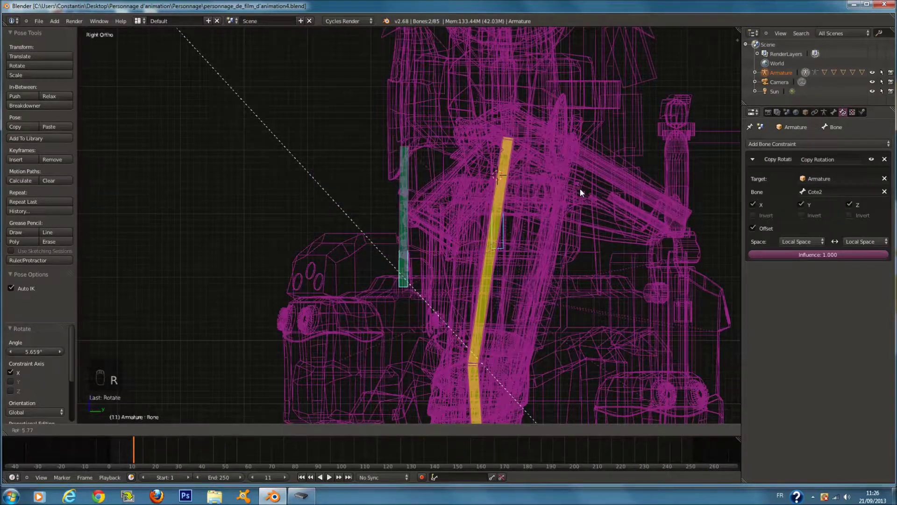
click(580, 189)
Set the Copy Rotation influence of the top front bone, Bone.001, to 0.100
right_click(408, 155)
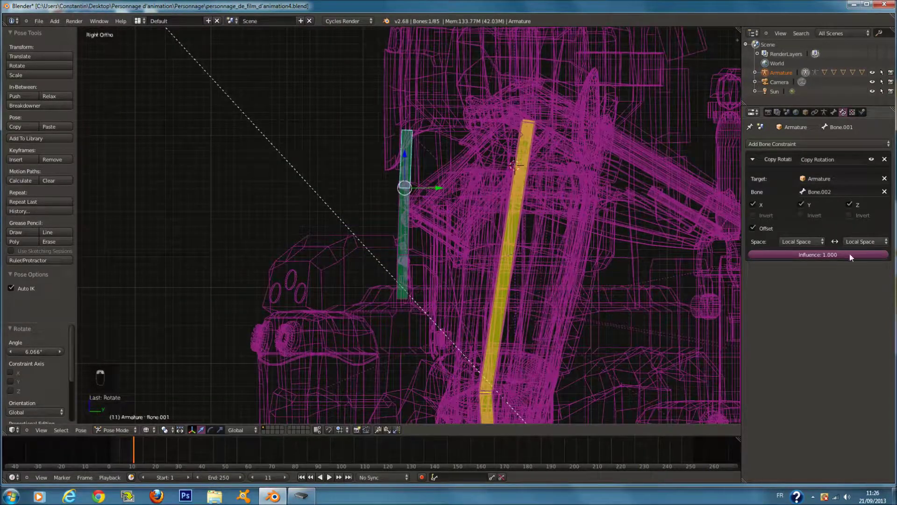
drag(850, 254, 660, 252)
click(809, 256)
key(Return)
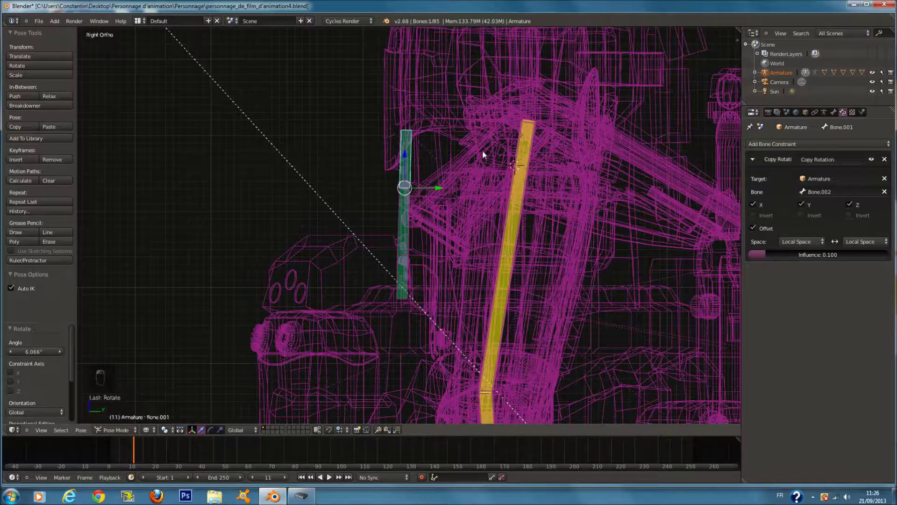
Select the Cotes1 spine bone and rotate it about 32° in the right side view
right_click(540, 234)
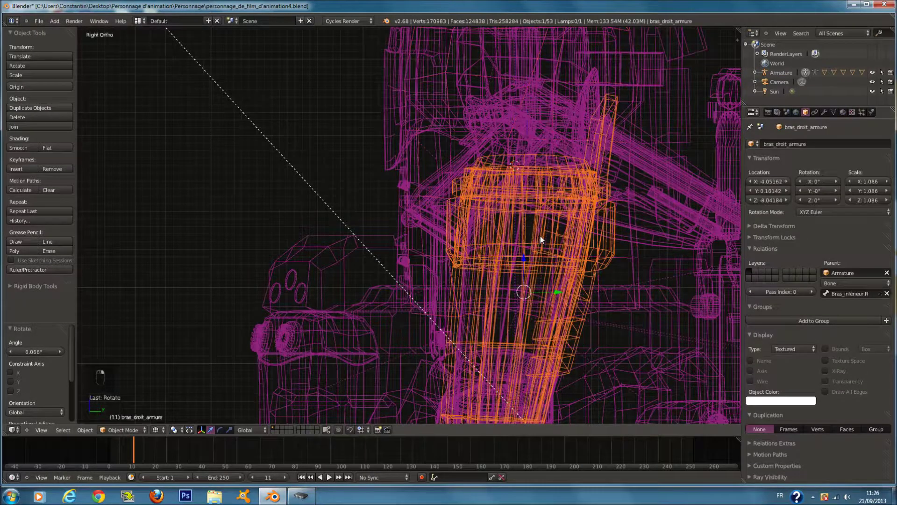
right_click(540, 235)
middle_drag(540, 235, 493, 224)
right_click(492, 224)
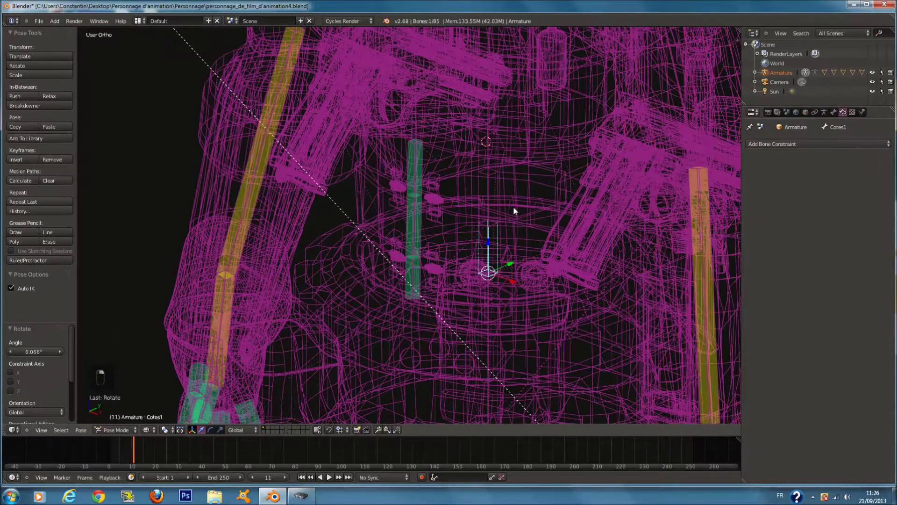
key(KP_3)
key(r)
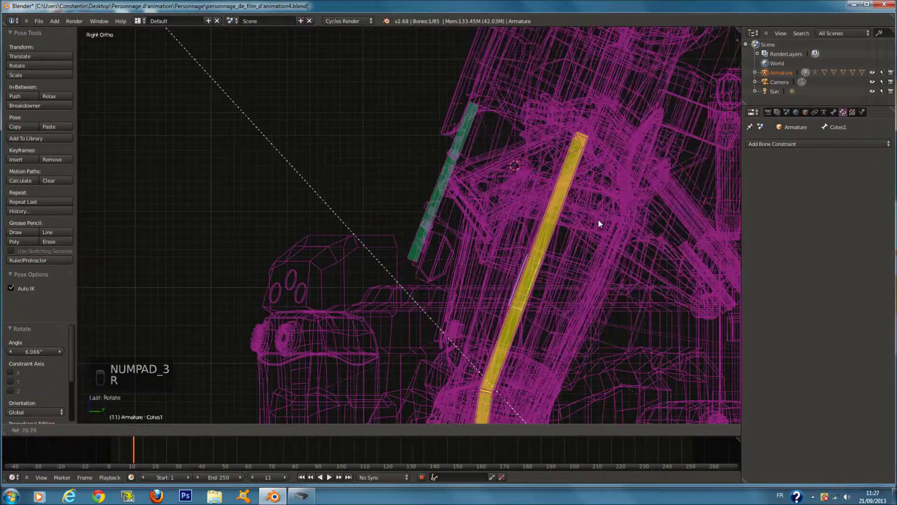
click(598, 243)
key(z)
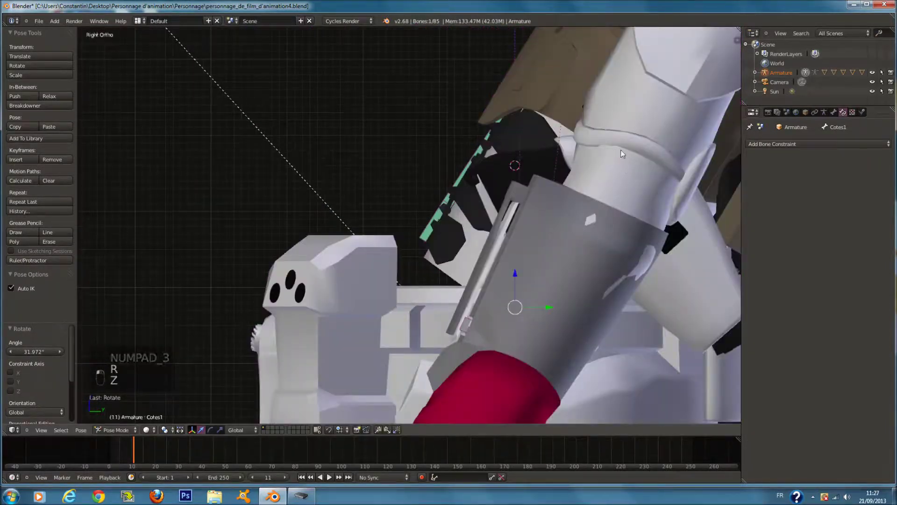
Try rotating the Cotes1 bone the opposite way, then undo its test rotations
key(r)
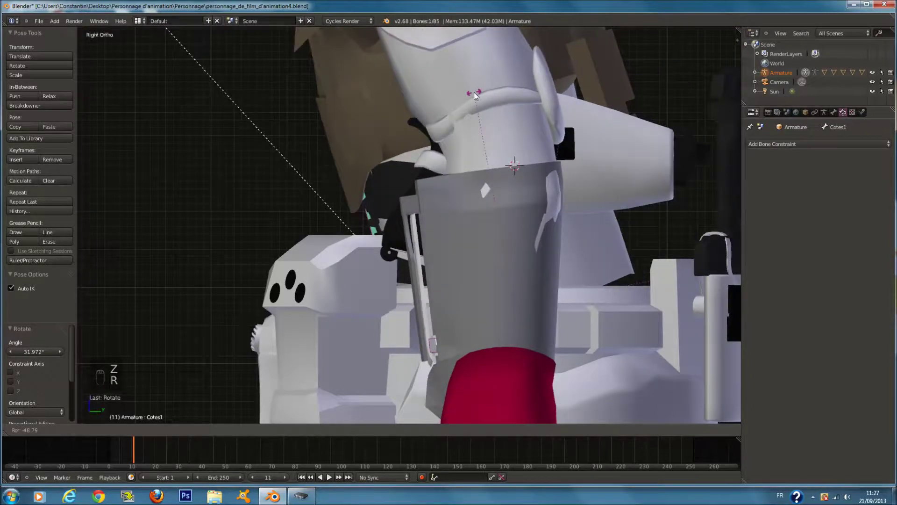
click(474, 92)
key(z)
key(ctrl+z)
Select the Cote2 spine bone and rotate it about -22° in the side view
right_click(520, 222)
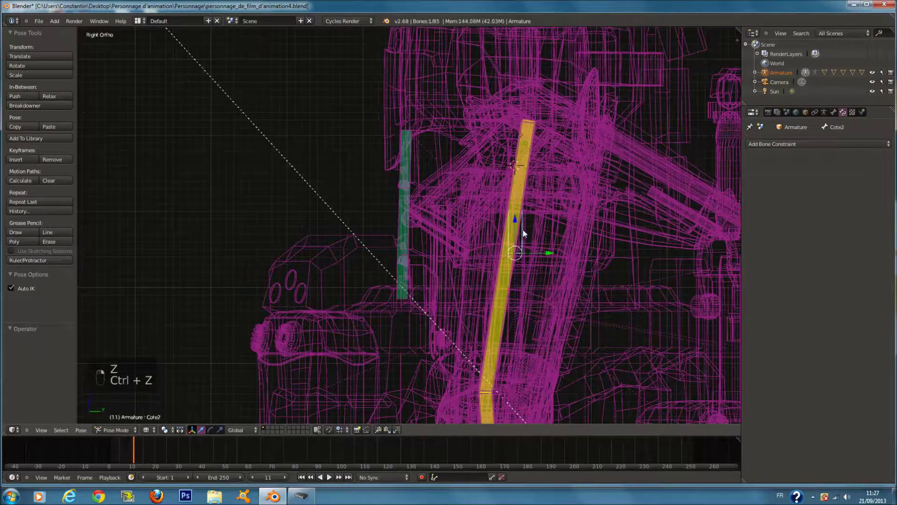
key(r)
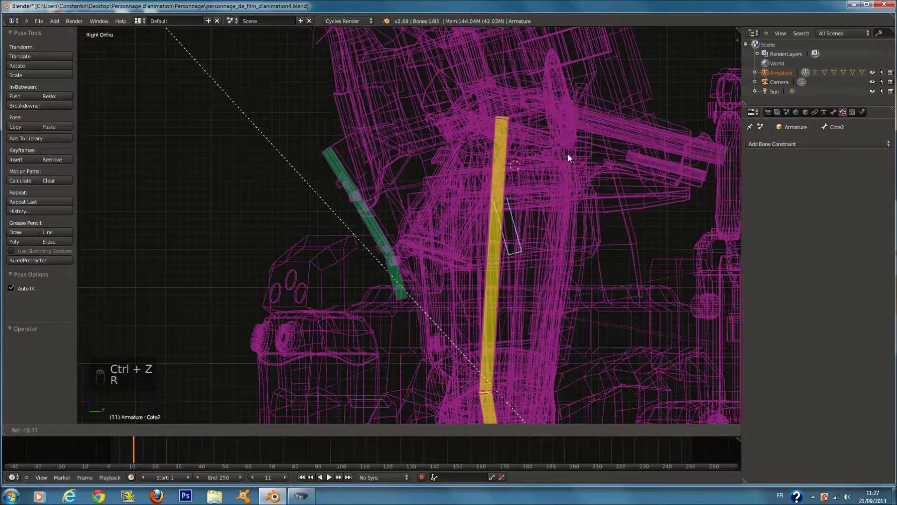
click(568, 155)
Lower the Copy Rotation influence of Bone.001 to 0 and delete that constraint
right_click(308, 183)
drag(809, 254, 762, 250)
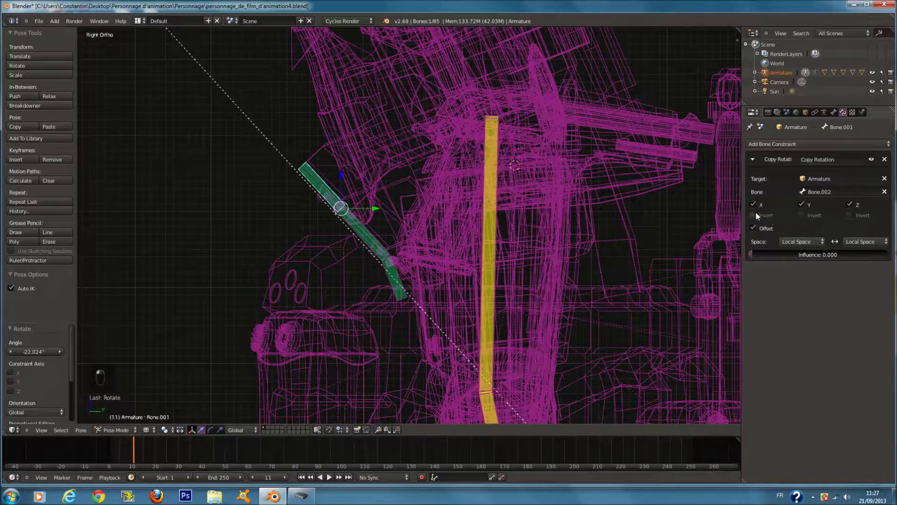
mouse_move(758, 255)
mouse_down()
mouse_move(885, 265)
mouse_move(753, 259)
mouse_up()
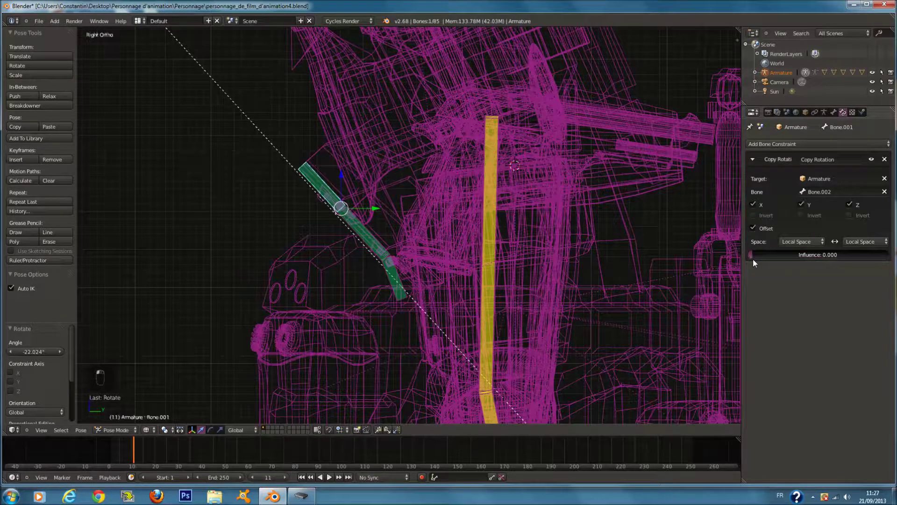
click(885, 159)
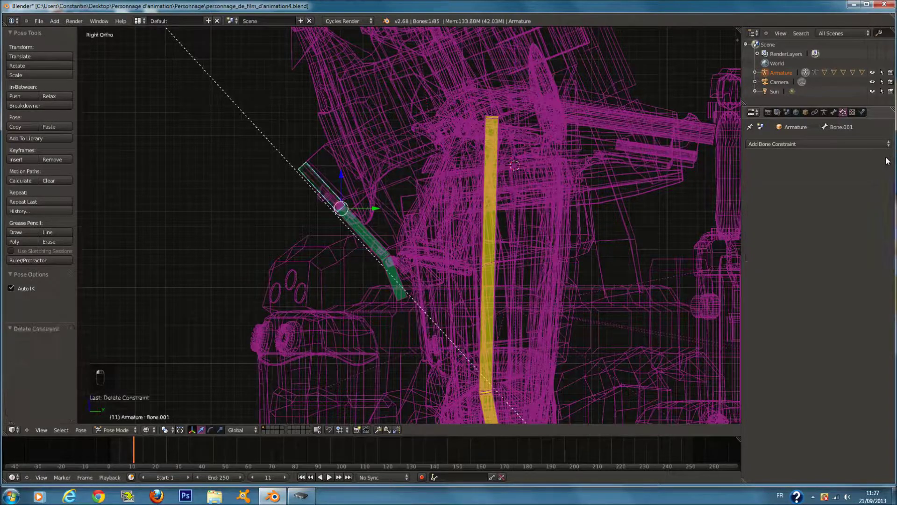
Set the Copy Rotation influence of the middle front bone, Bone.002, to .5
right_click(351, 226)
drag(864, 254, 809, 252)
click(809, 253)
text(.5)
click(812, 300)
Reselect the Cote2 bone and rotate it about 43° in the side view to test the front bones
right_click(469, 216)
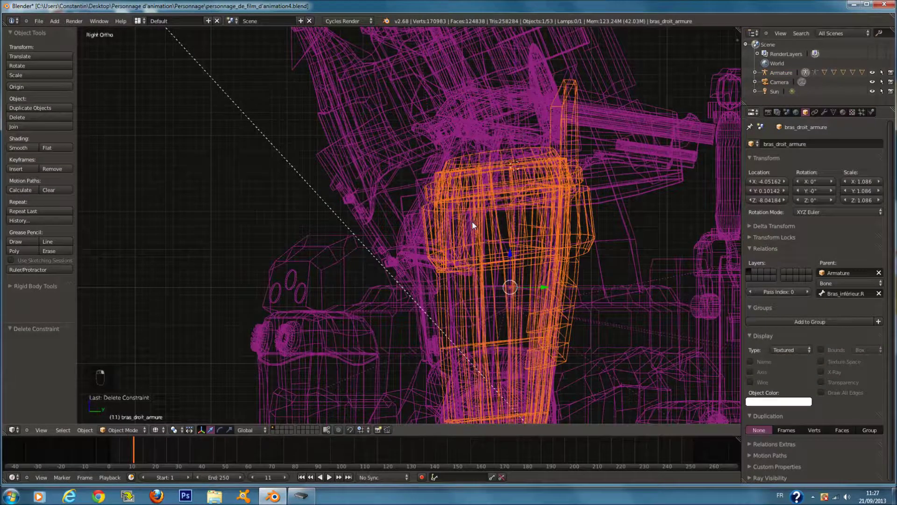
right_click(472, 221)
right_click(494, 221)
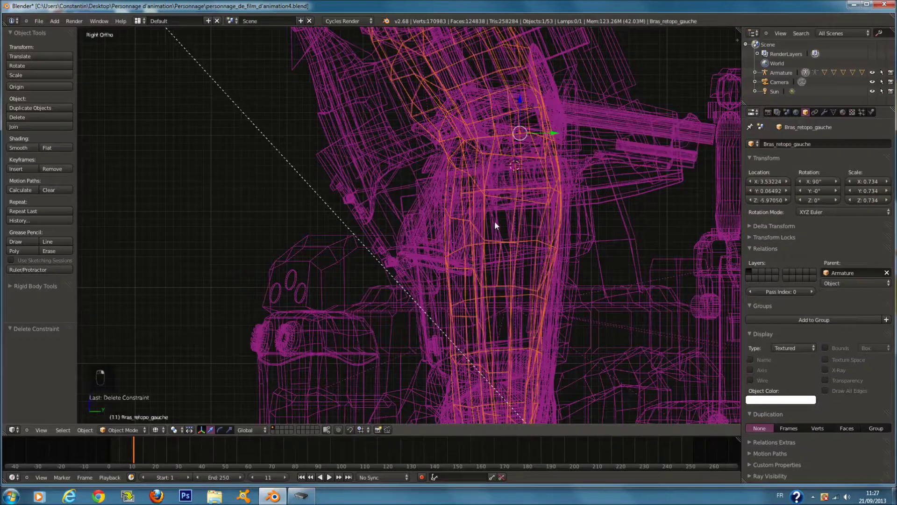
key(ctrl+Tab)
key(r)
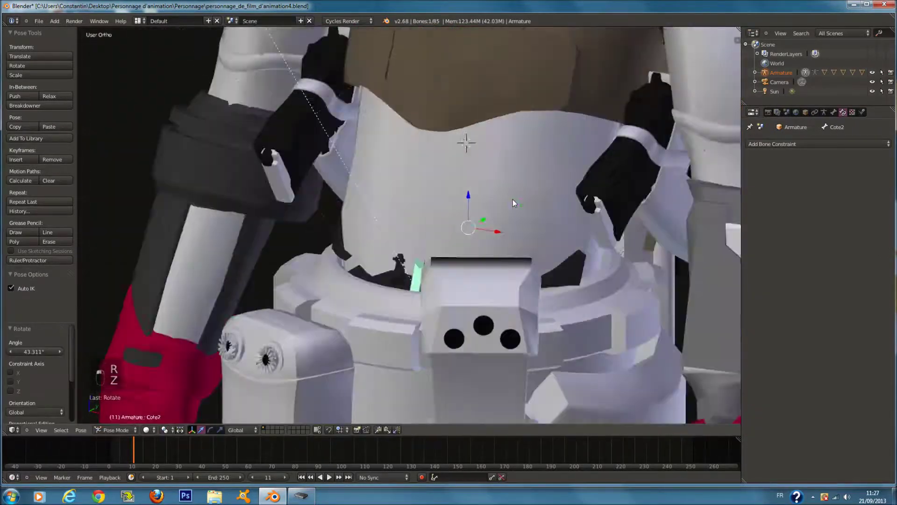
key(z)
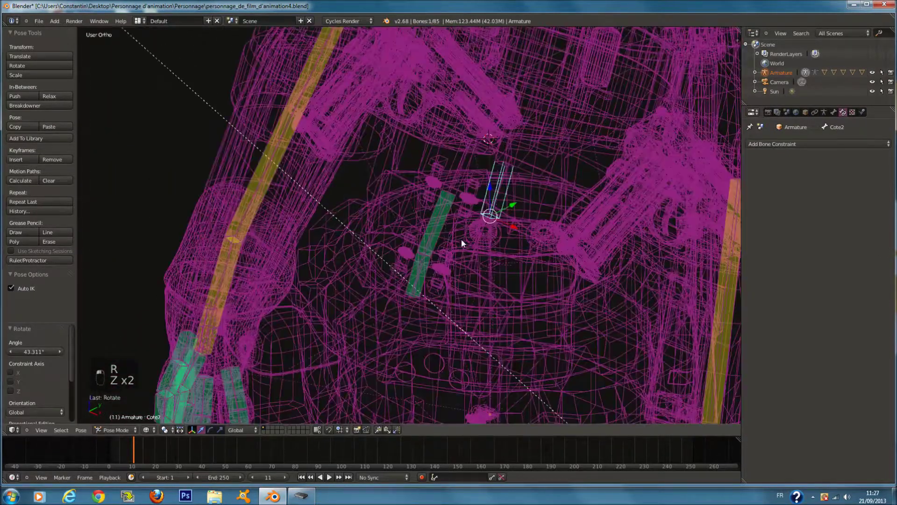
key(z)
Set the Copy Rotation influence of the middle front bone, Bone.002, to 0.05
mouse_move(818, 255)
mouse_down()
mouse_move(758, 255)
mouse_move(799, 254)
mouse_up()
key(z)
key(z)
key(period)
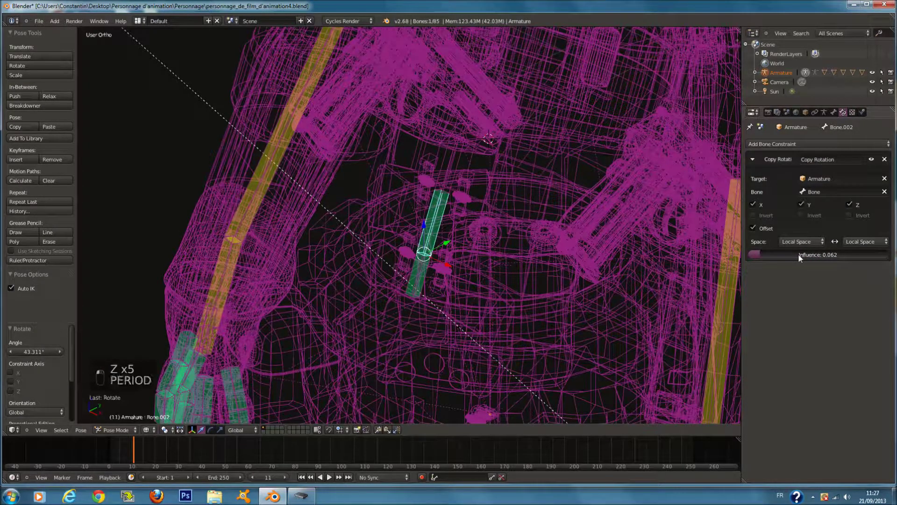
key(5)
key(period)
click(800, 254)
text(0.05)
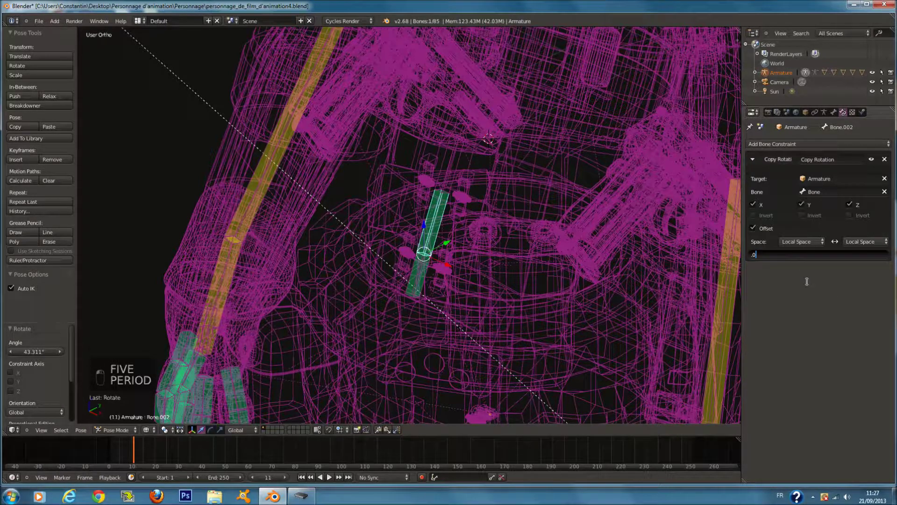
key(Return)
Select the lowest front bone, Bone, and set its Copy Rotation influence to 0.05
right_click(456, 173)
key(z)
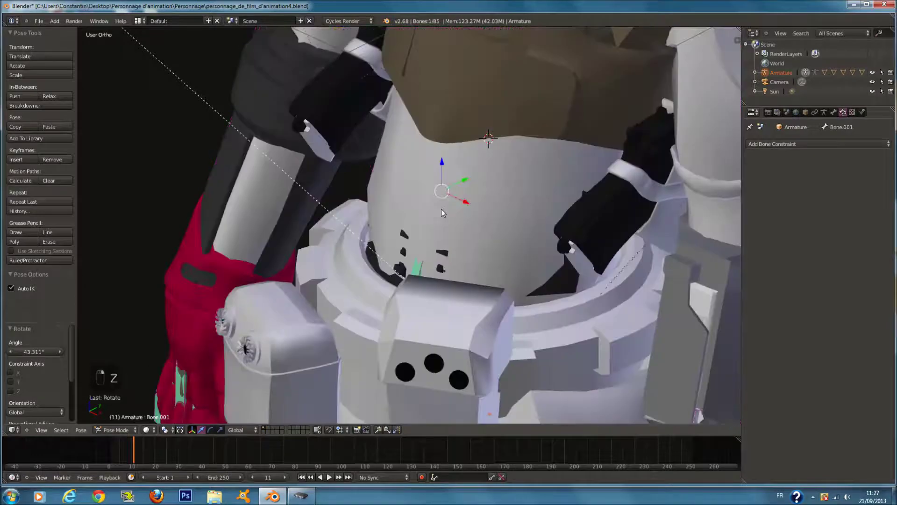
right_click(442, 209)
key(z)
right_click(430, 262)
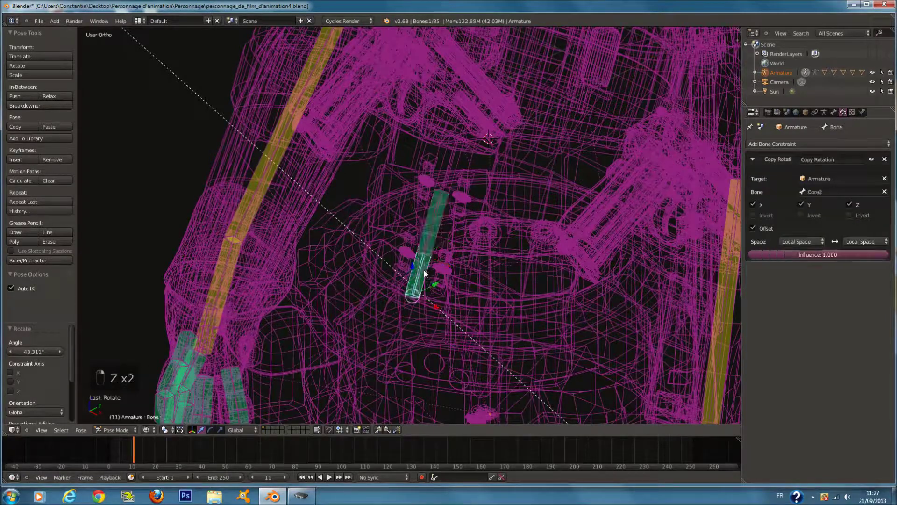
click(812, 251)
key(BackSpace)
text(0.05)
key(Return)
key(z)
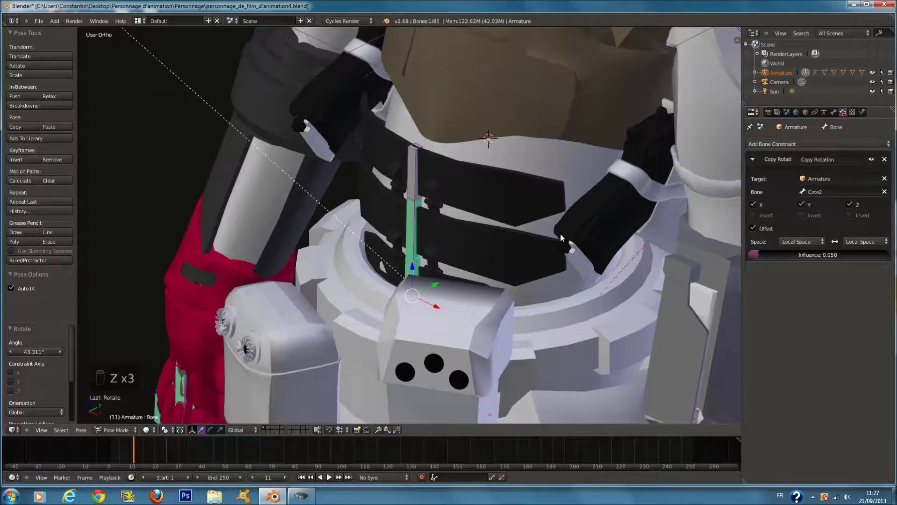
Raise the Copy Rotation influence of the lowest front bone, Bone, to about 0.427
key(KP_3)
key(z)
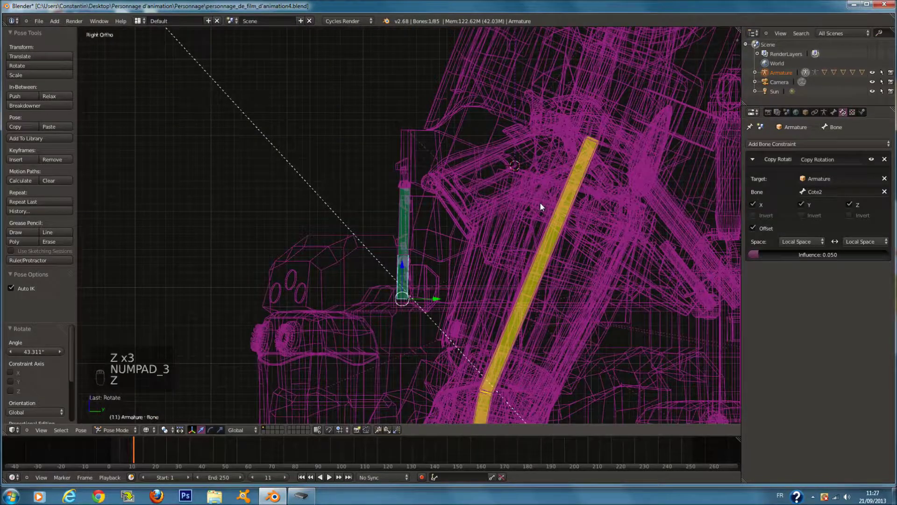
right_click(540, 206)
right_click(405, 266)
mouse_move(766, 257)
mouse_down()
mouse_move(793, 266)
mouse_move(808, 253)
mouse_up()
key(z)
middle_drag(394, 212, 442, 238)
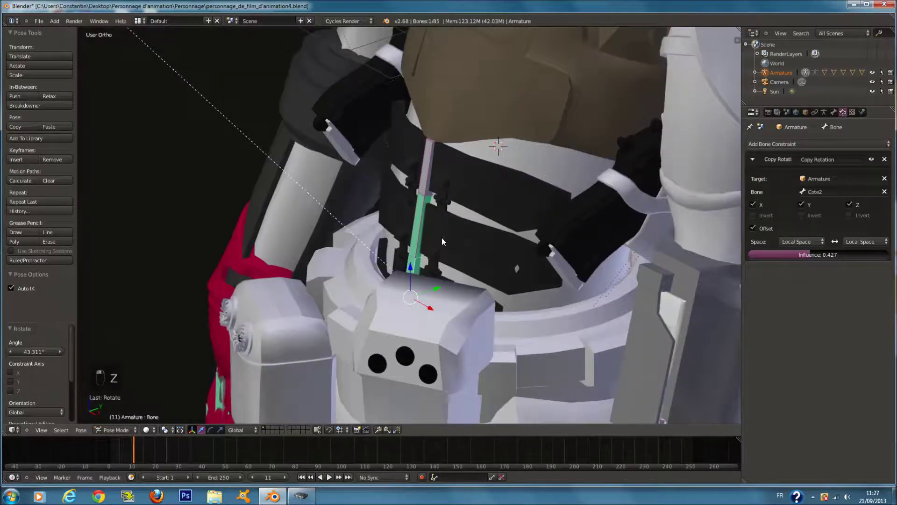
Select the middle front bone, Bone.002, and raise its Copy Rotation influence to about 0.334
right_click(423, 213)
drag(765, 257, 807, 270)
key(KP_3)
key(z)
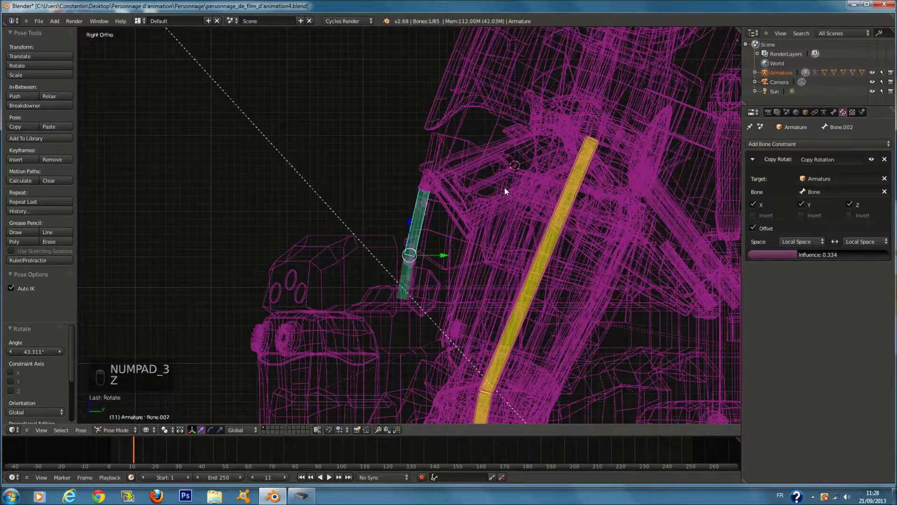
Try rotating the Cote3 spine bone in the side view to test the torso's bending
right_click(585, 206)
right_click(549, 207)
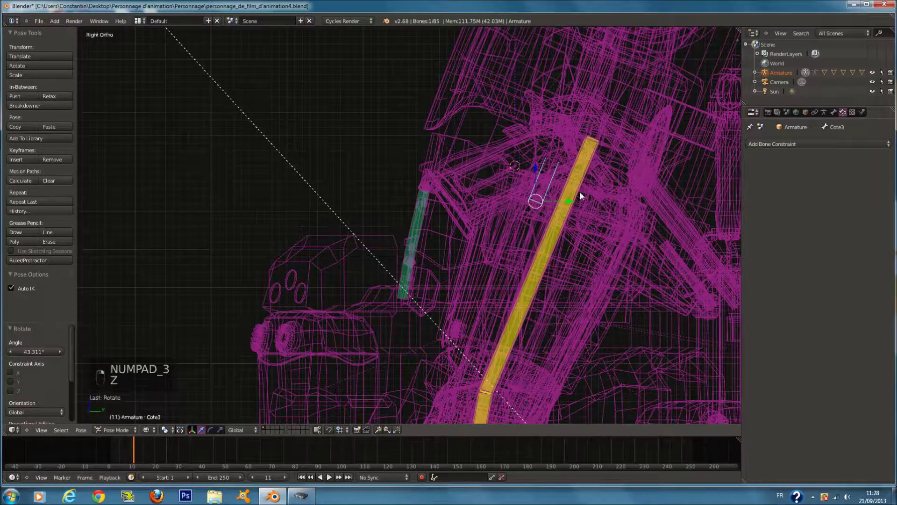
key(r)
right_click(563, 193)
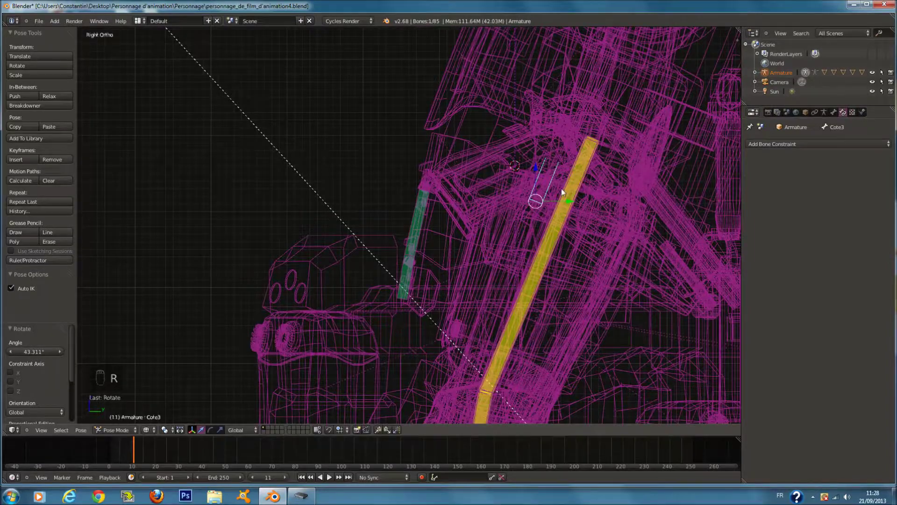
key(r)
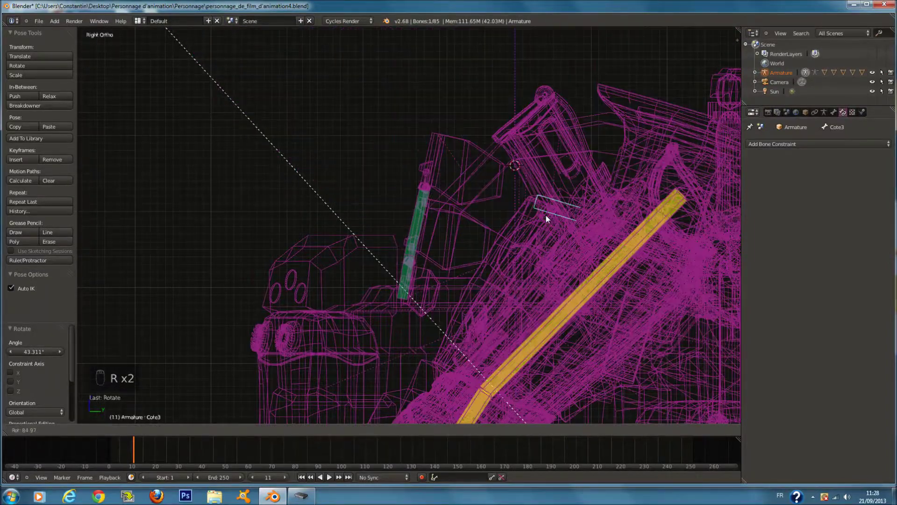
right_click(554, 214)
Select all the armature's bones and clear their pose rotation
key(z)
key(z)
mouse_move(551, 218)
middle_down()
mouse_move(535, 201)
mouse_move(576, 234)
mouse_move(609, 245)
middle_up()
key(a)
key(a)
key(a)
key(alt+r)
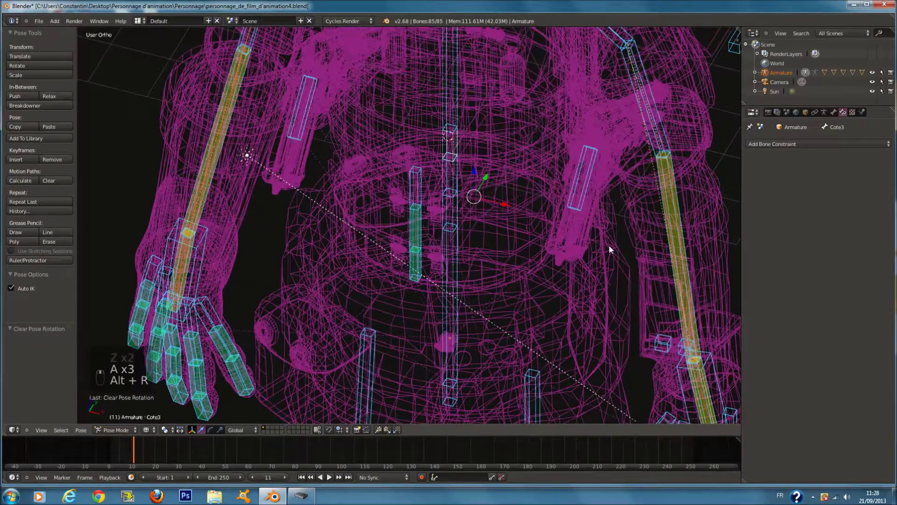
Select the Cote2 spine bone and rotate it about 11.7° around the global X axis
right_click(451, 196)
key(z)
middle_drag(451, 196, 509, 134)
key(r)
key(x)
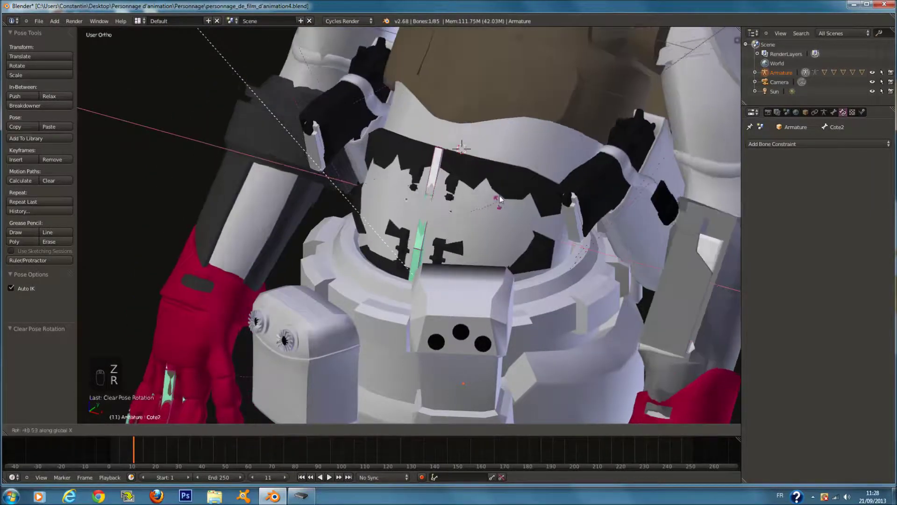
click(473, 157)
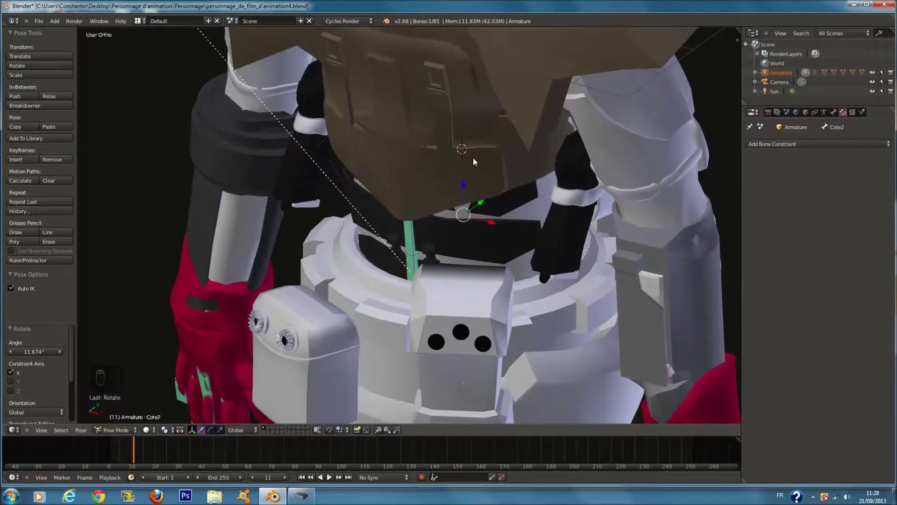
Rotate the Cote2 bone about 22.2° in the side view and inspect the bent abdomen from the front
key(KP_3)
key(z)
key(r)
click(581, 163)
key(z)
mouse_move(582, 163)
middle_down()
mouse_move(571, 138)
mouse_move(552, 227)
mouse_move(340, 152)
mouse_move(455, 183)
middle_up()
key(ctrl+s)
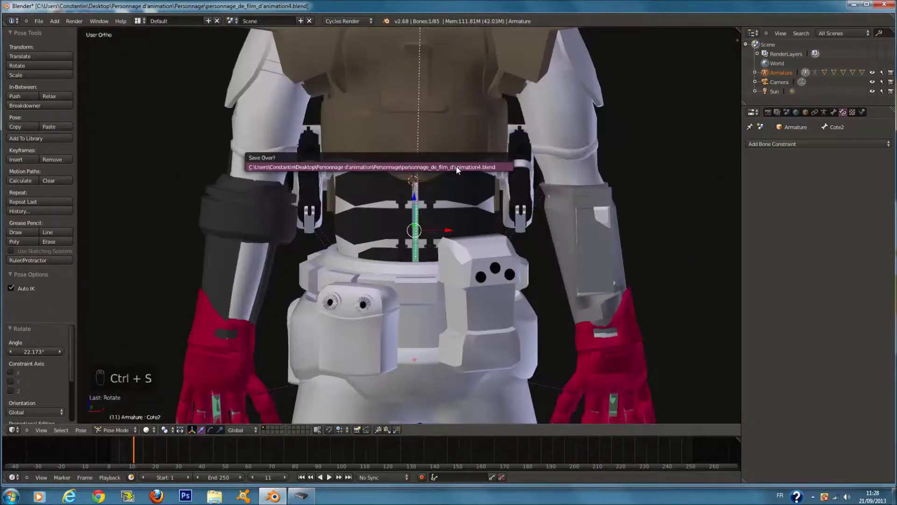
key(KP_4)
key(KP_1)
key(z)
scroll(531, 220, down, 4)
key(a)
key(a)
key(a)
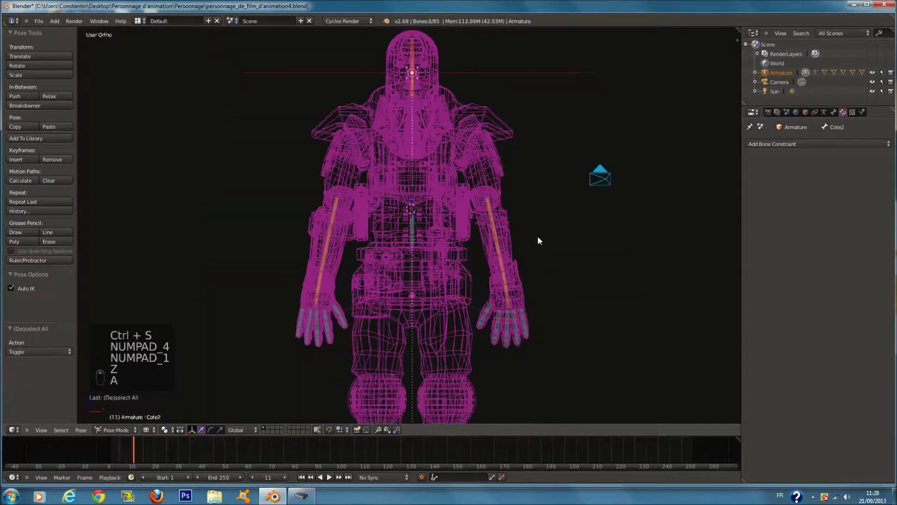
key(KP_5)
key(KP_5)
key(KP_5)
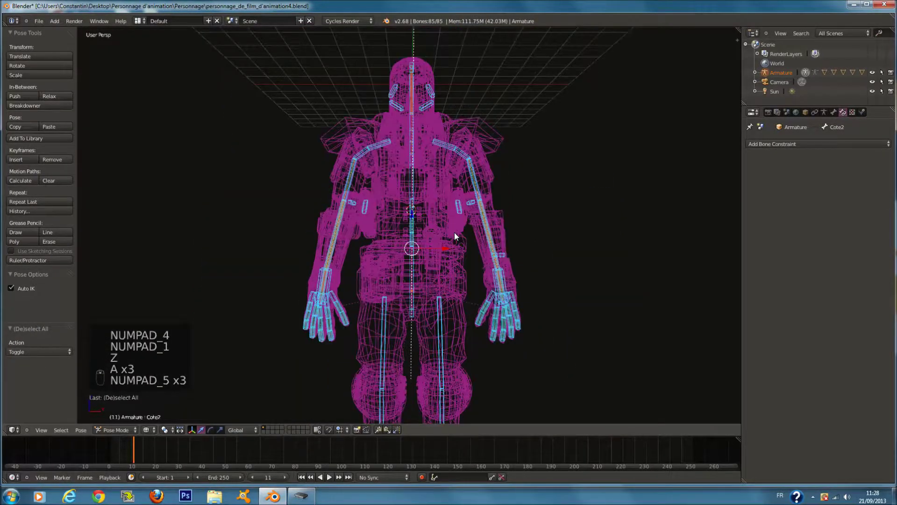
key(ctrl+s)
key(KP_1)
key(KP_4)
key(KP_5)
key(KP_5)
key(KP_1)
key(a)
key(a)
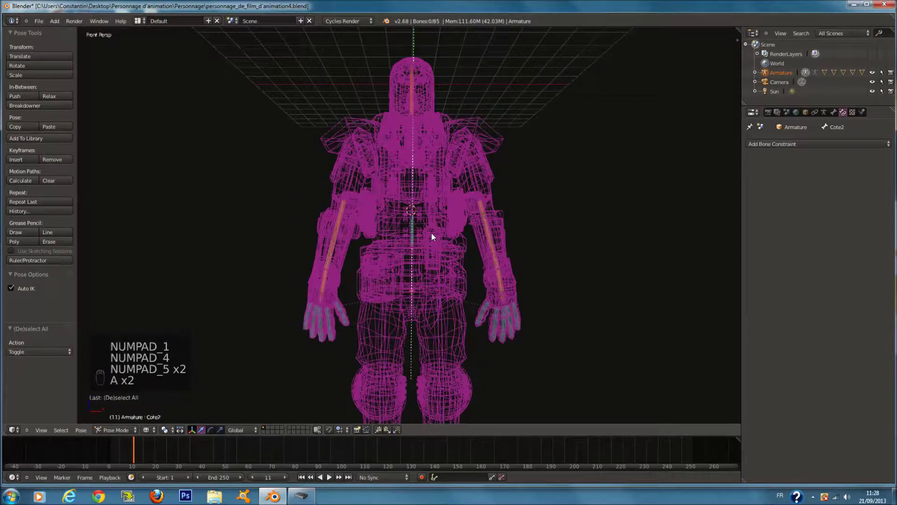
Switch the armature to Object Mode, deselect everything and save the file over the existing one
key(ctrl+Tab)
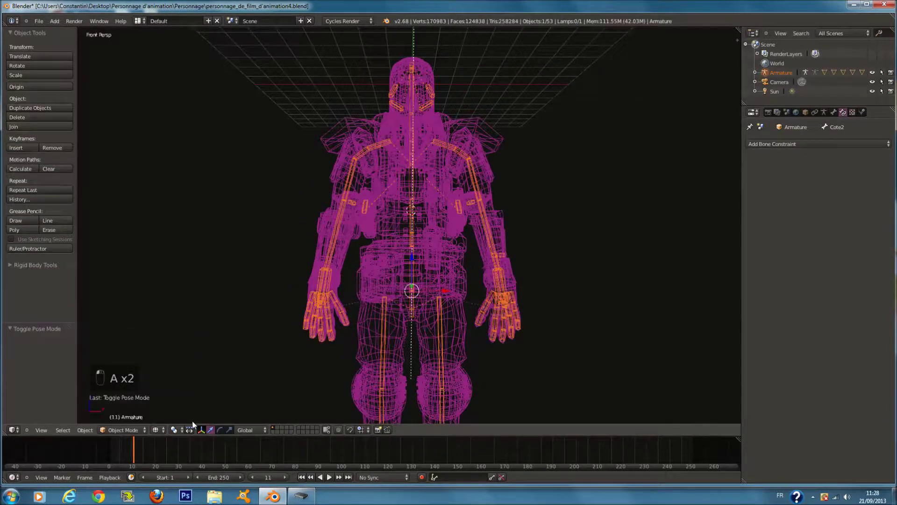
key(KP_5)
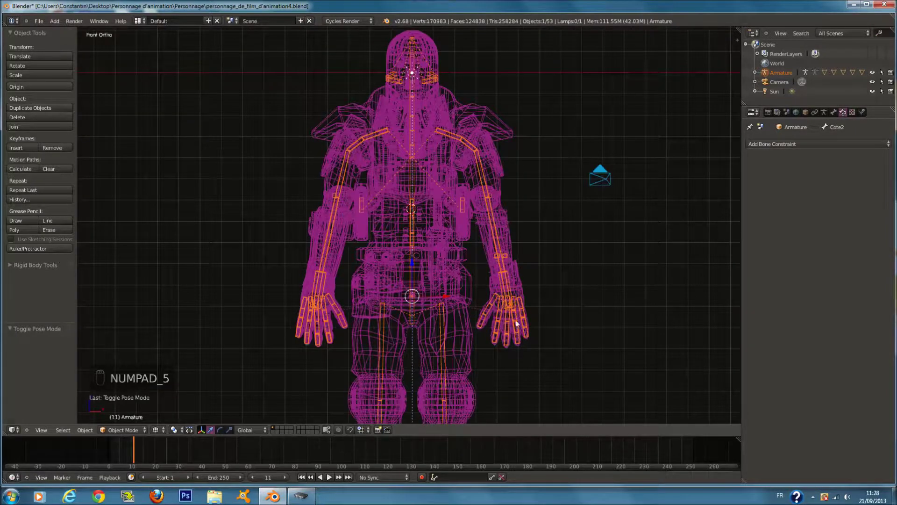
key(ctrl+s)
shift+scroll(486, 213, down, 3)
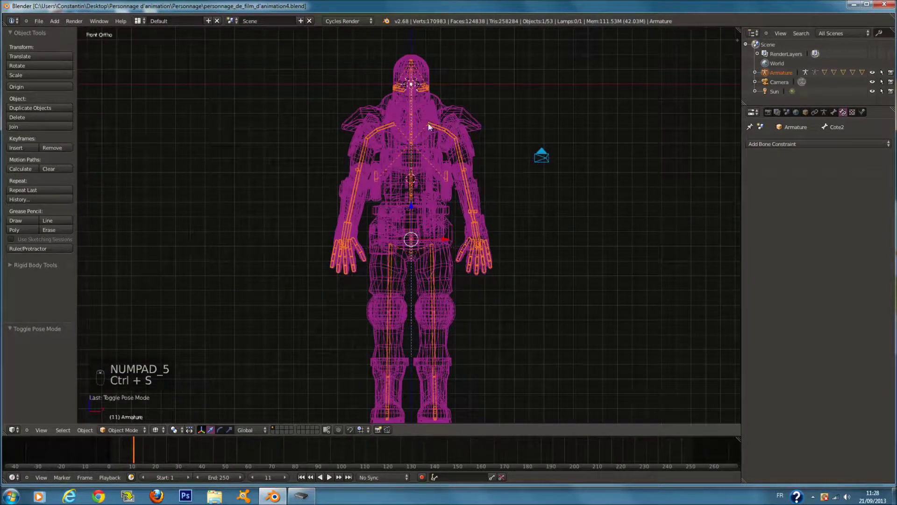
shift+scroll(428, 204, down, 5)
key(a)
key(ctrl+s)
scroll(440, 201, up, 2)
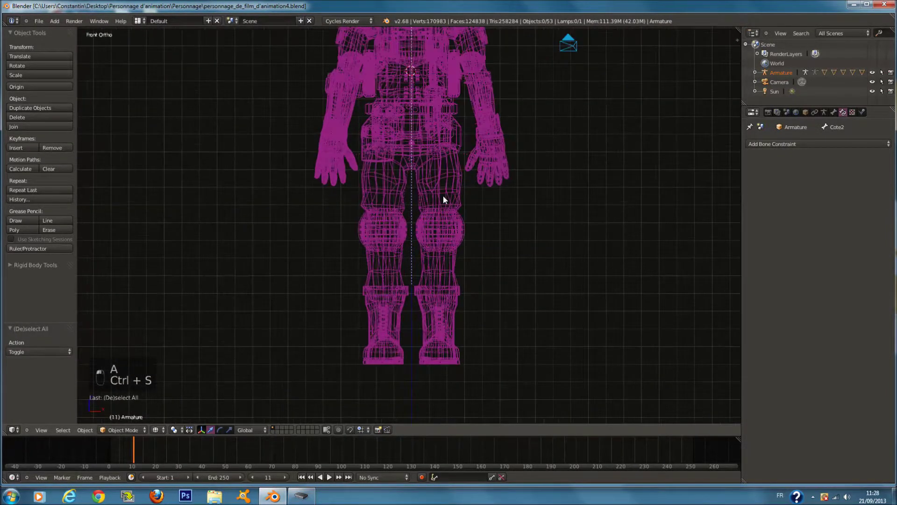
Select the armature and return it to Pose Mode
scroll(443, 196, up, 1)
right_click(419, 108)
shift+scroll(419, 108, up, 3)
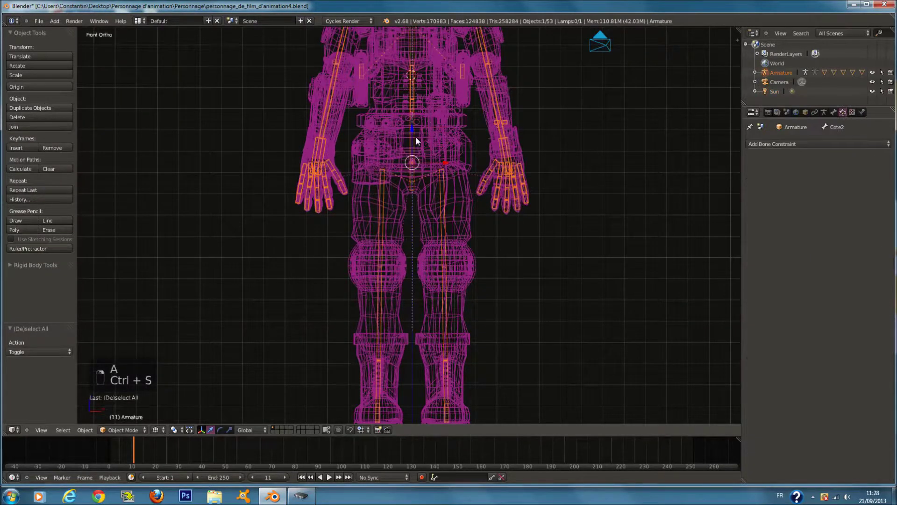
right_click(418, 138)
right_click(416, 142)
right_click(414, 144)
click(121, 430)
click(117, 397)
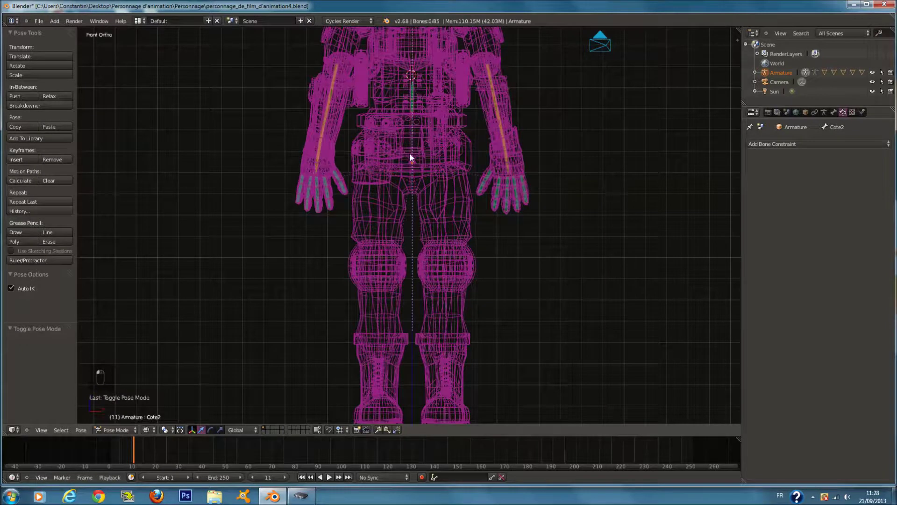
right_click(410, 154)
key(z)
key(r)
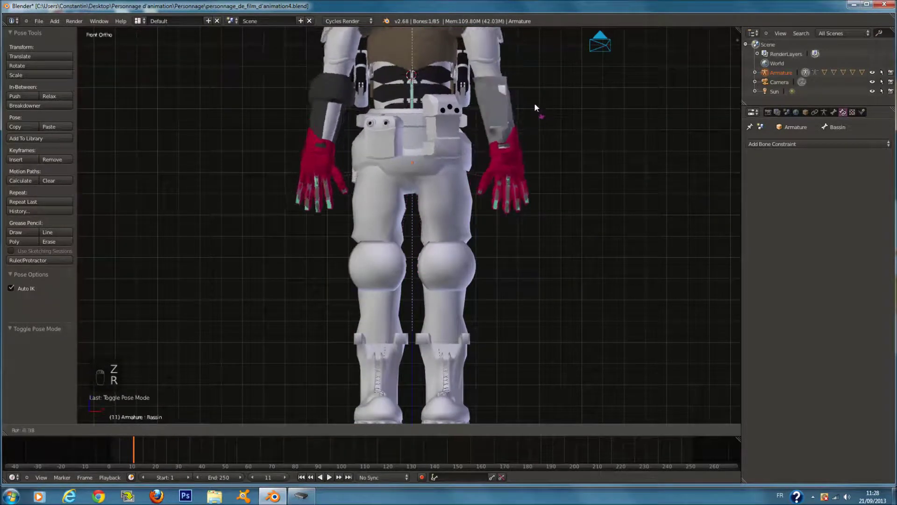
right_click(531, 97)
Focus on the Rotation.L bone at the left forearm and examine the bones around the wrist mechanism
right_click(515, 123)
key(KP_Decimal)
key(KP_Enter)
key(z)
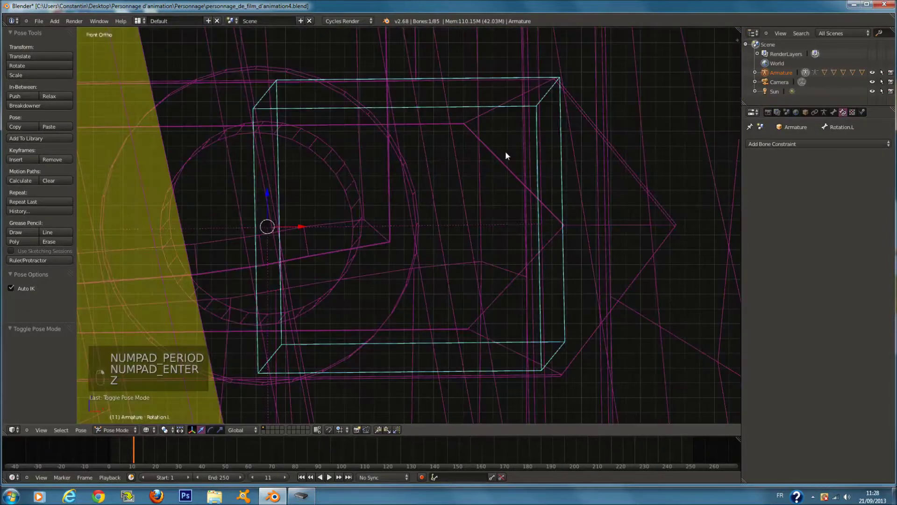
scroll(453, 200, down, 3)
right_click(405, 223)
scroll(425, 226, down, 3)
right_click(292, 232)
middle_drag(349, 232, 411, 242)
key(a)
key(a)
key(a)
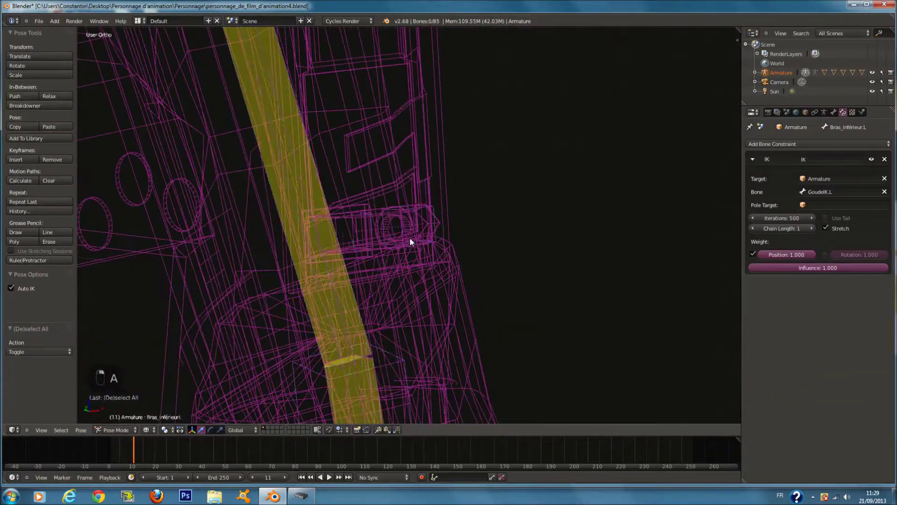
Examine the bone properties and parenting of Mecanisme.L and Rotation.L on the left forearm
right_click(372, 222)
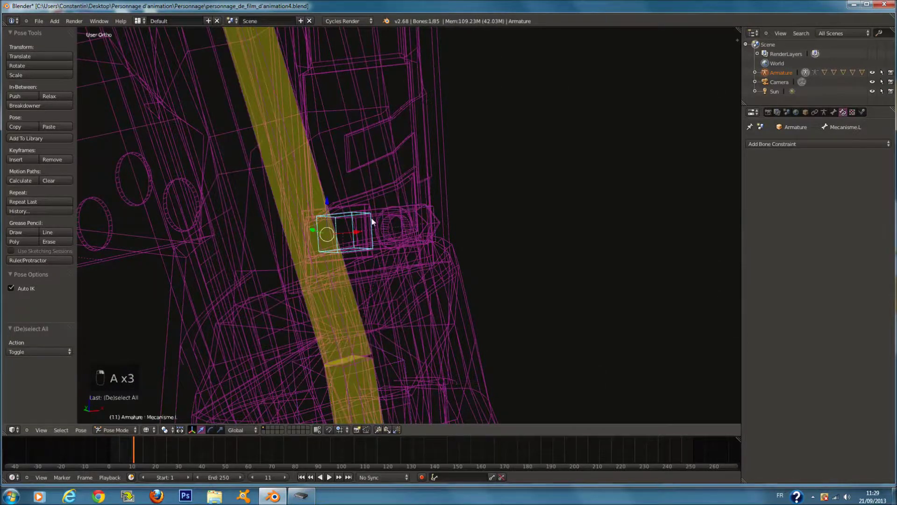
click(833, 112)
right_click(419, 216)
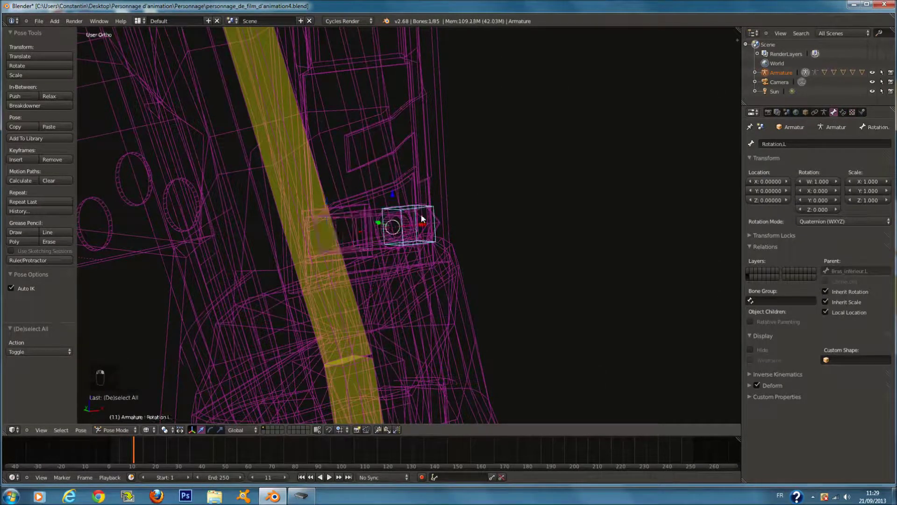
right_click(358, 216)
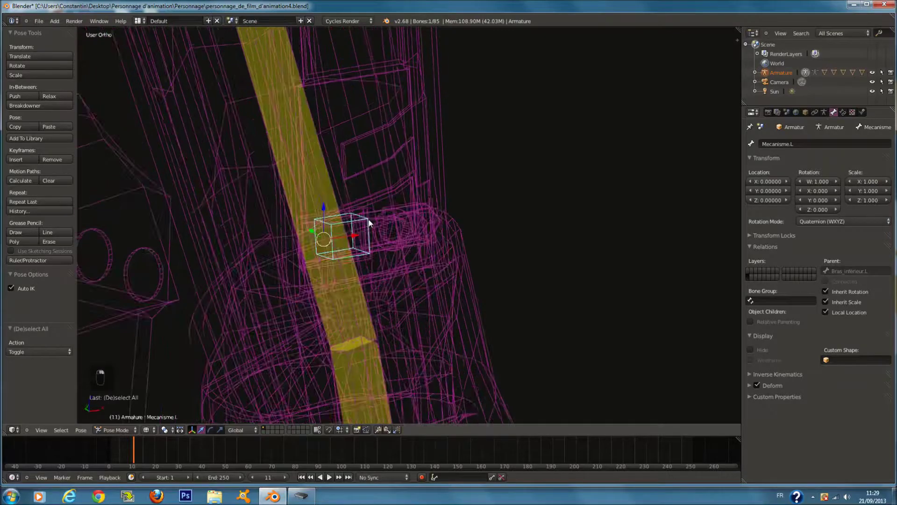
Try moving the Mecanisme.L bone along the X axis, then undo the move
key(z)
key(z)
key(g)
key(x)
click(459, 233)
key(z)
key(ctrl+z)
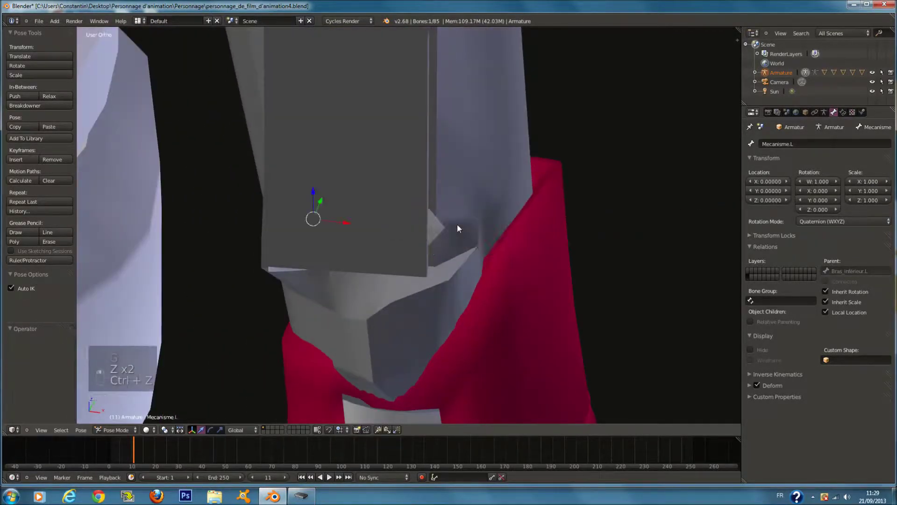
Try moving the Mecanisme.L and Rotation.L bones together 0.545 along the X axis, then undo it
middle_drag(457, 224, 376, 202)
key(z)
right_click(400, 218)
right_click(360, 187)
key(ctrl+z)
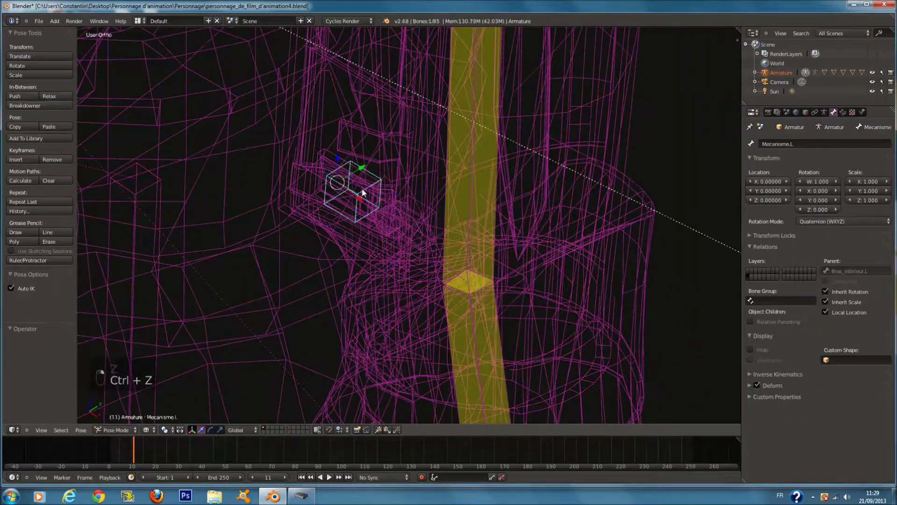
key(z)
right_drag(414, 228, 473, 250)
key(z)
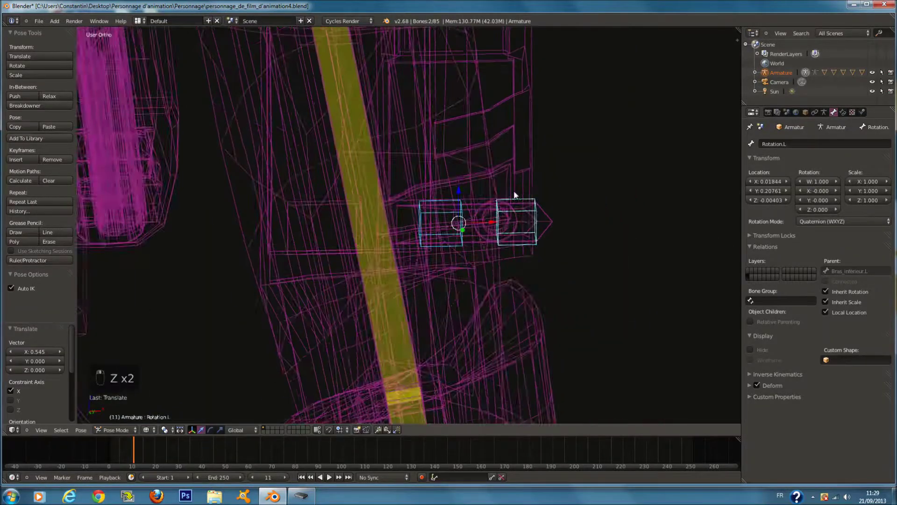
key(ctrl+z)
Move Mecanisme.L and Rotation.L 0.415 along the X axis and try rotating the forearm screen around X and Y
right_drag(407, 226, 486, 234)
key(z)
key(r)
key(x)
right_click(570, 219)
key(r)
key(y)
right_click(520, 228)
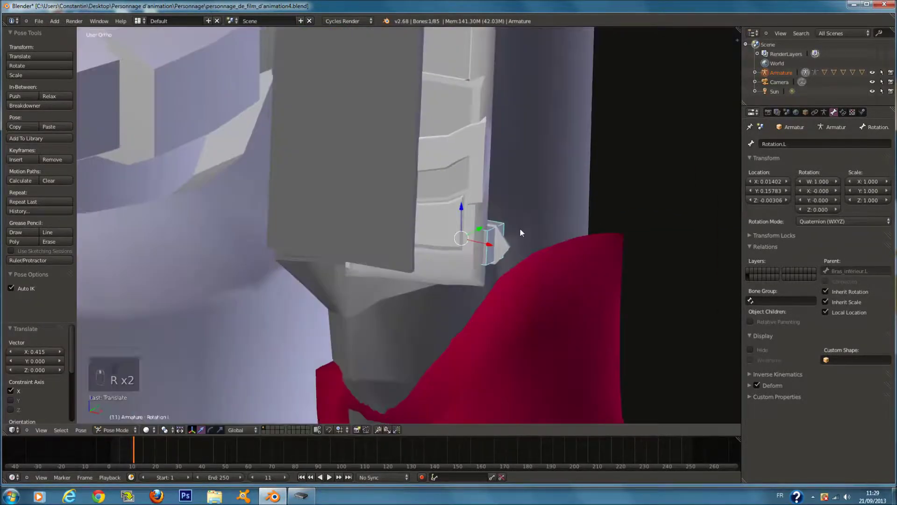
Rotate the Rotation.L bone about 44° around the global Y axis to swing the forearm screen outward
key(r)
key(y)
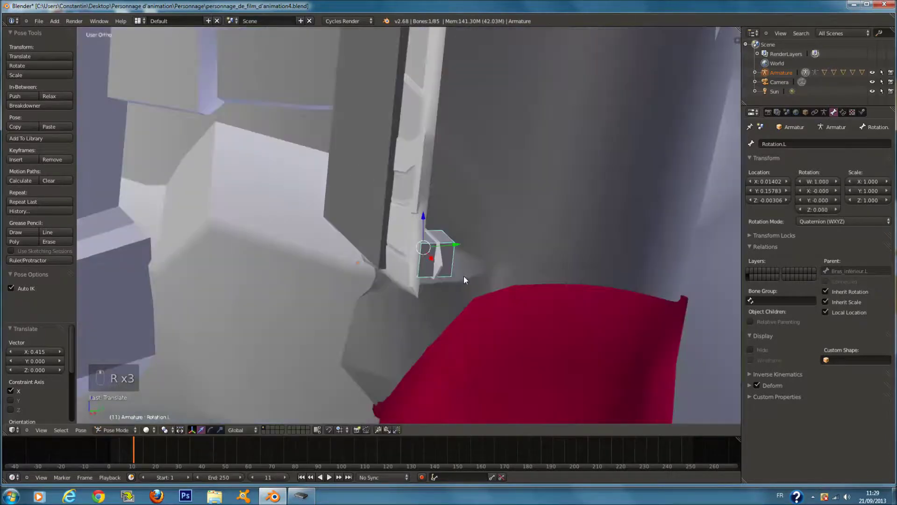
right_click(454, 253)
key(r)
right_click(477, 249)
key(r)
key(y)
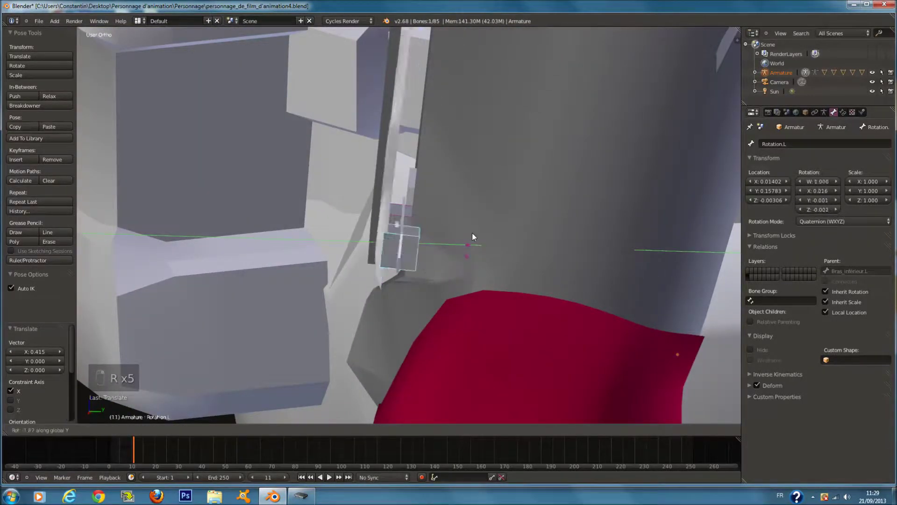
click(510, 205)
Try rotating the Rotation.L bone about -9.9° around the global Z axis, then undo it in the top view
key(r)
key(z)
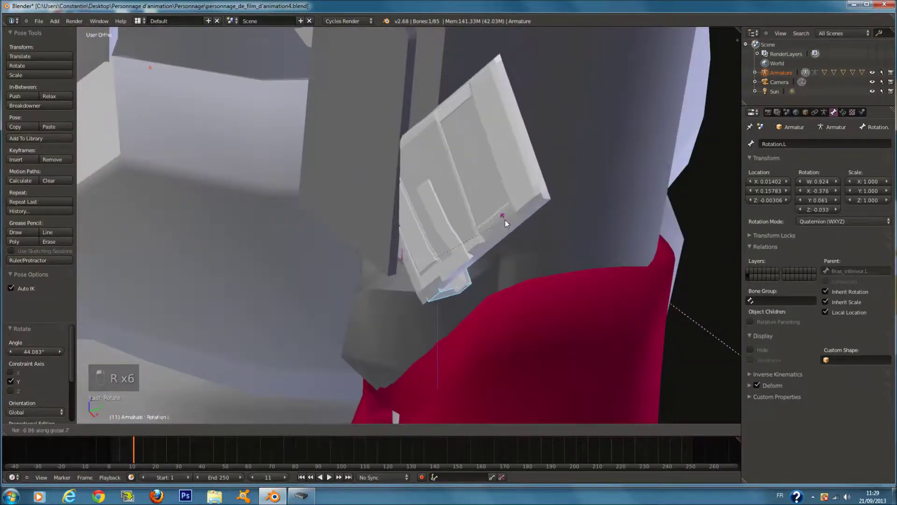
click(500, 219)
middle_drag(500, 220, 464, 257)
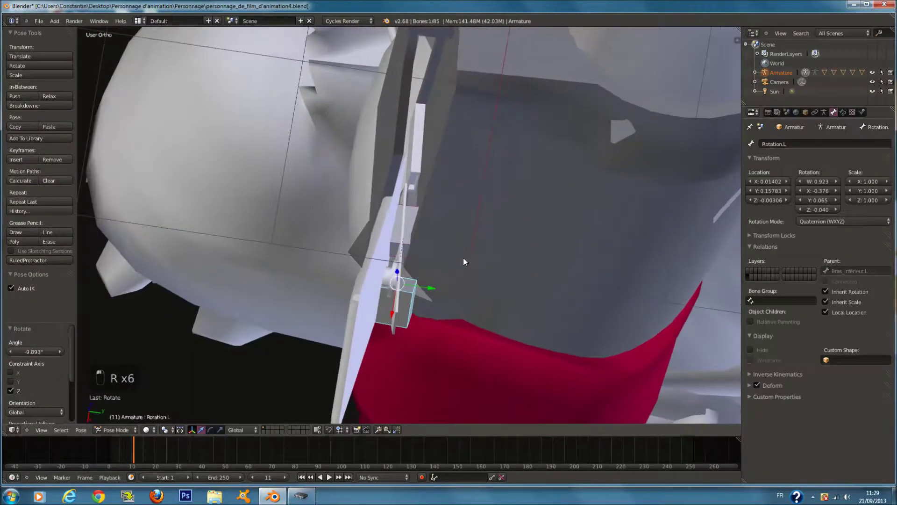
key(KP_7)
key(ctrl+z)
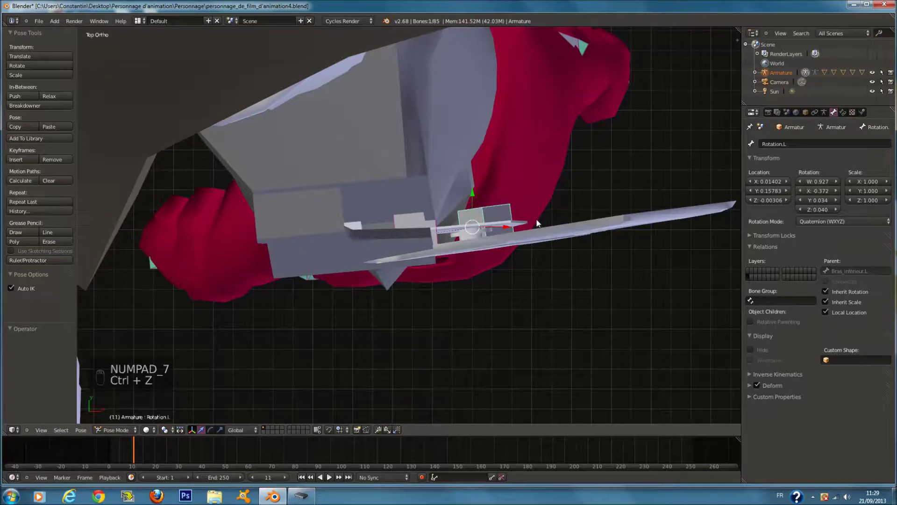
In the top view, rotate the Rotation.L bone about -7.4° around X, 23.2° around Y and -6.6° around Z
key(r)
key(x)
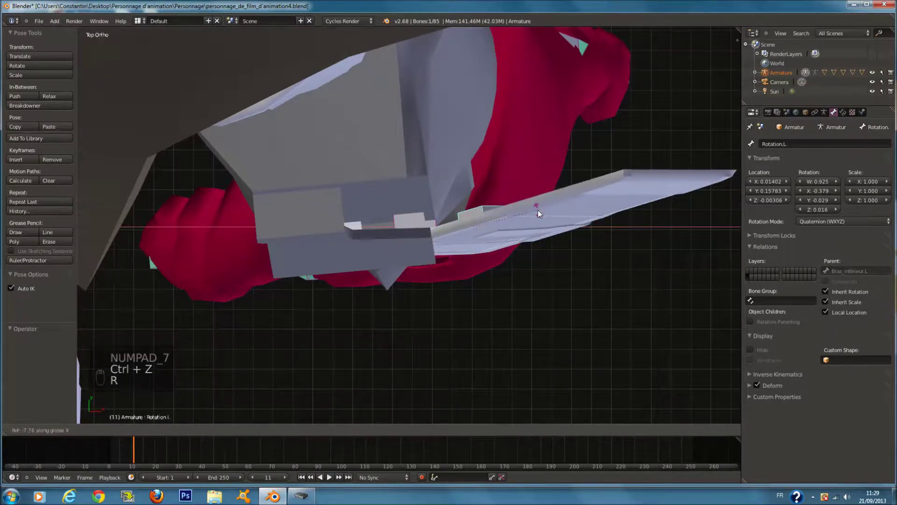
click(537, 210)
key(r)
key(y)
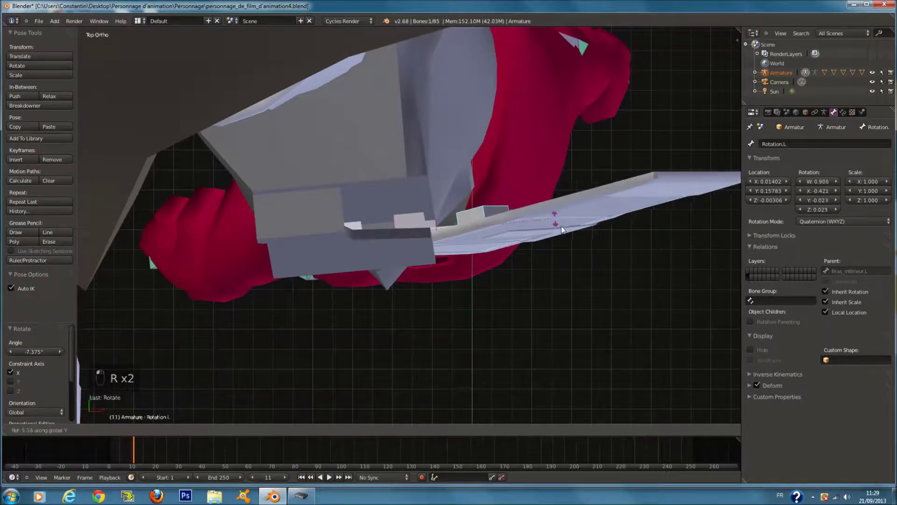
click(608, 232)
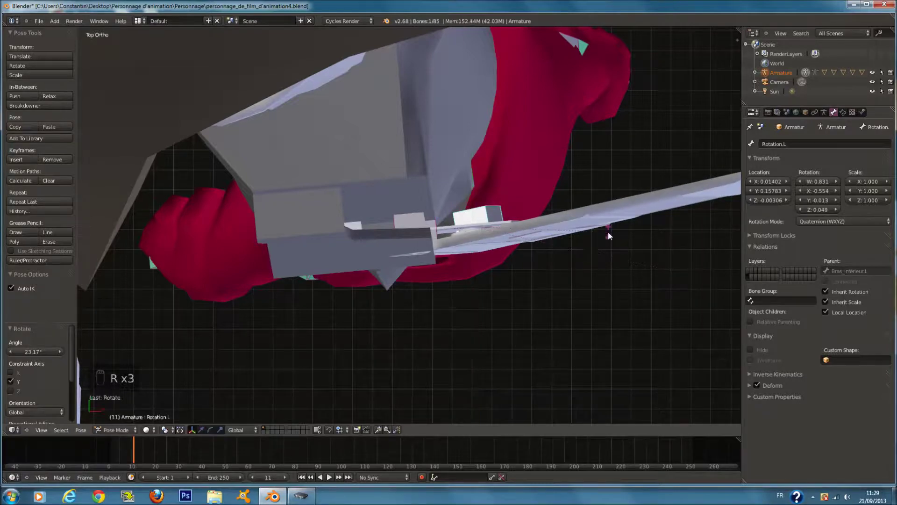
key(r)
key(z)
click(612, 248)
Select the MainIK.L hand bone and move it about -2.93 in Y and 4.33 in Z in the side view
middle_drag(611, 248, 524, 196)
scroll(537, 187, down, 5)
right_click(421, 279)
middle_drag(437, 270, 478, 248)
key(KP_3)
key(z)
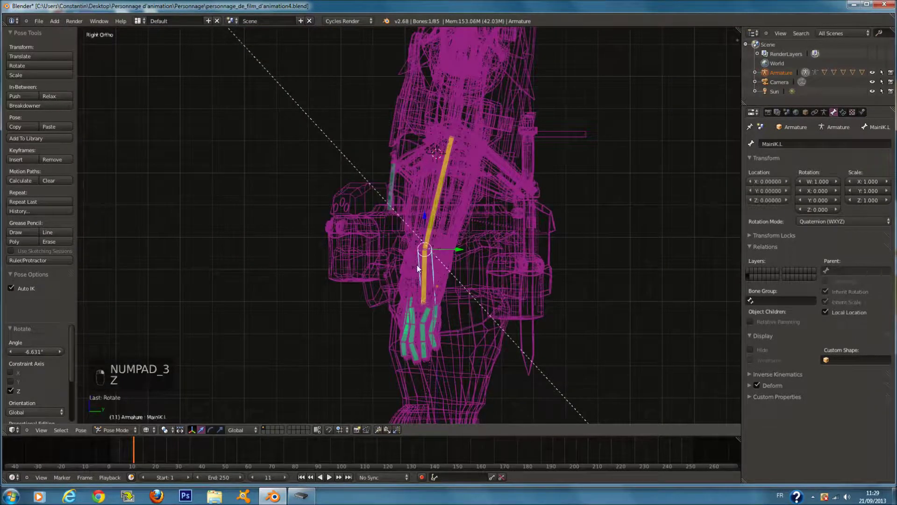
key(z)
key(g)
click(363, 168)
Move the MainIK.L bone further sideways in an angled view to test the arm with its deployed screen
middle_drag(362, 168, 451, 225)
key(g)
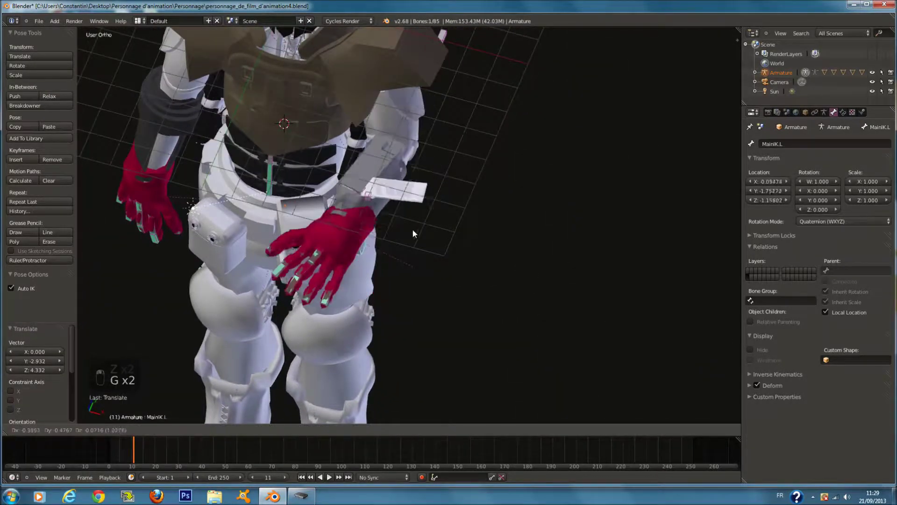
click(437, 207)
middle_drag(437, 207, 481, 237)
Select all the armature's bones, clear their pose rotation and location, and save over the existing file
key(a)
key(a)
key(a)
key(a)
key(a)
key(a)
key(a)
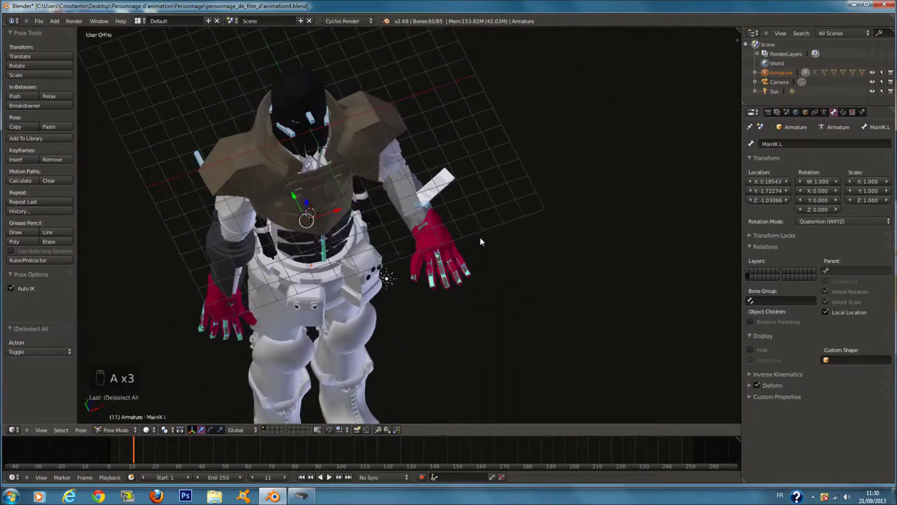
key(alt+r)
key(alt+g)
key(ctrl+s)
click(489, 244)
key(KP_1)
key(z)
middle_drag(492, 251, 435, 221)
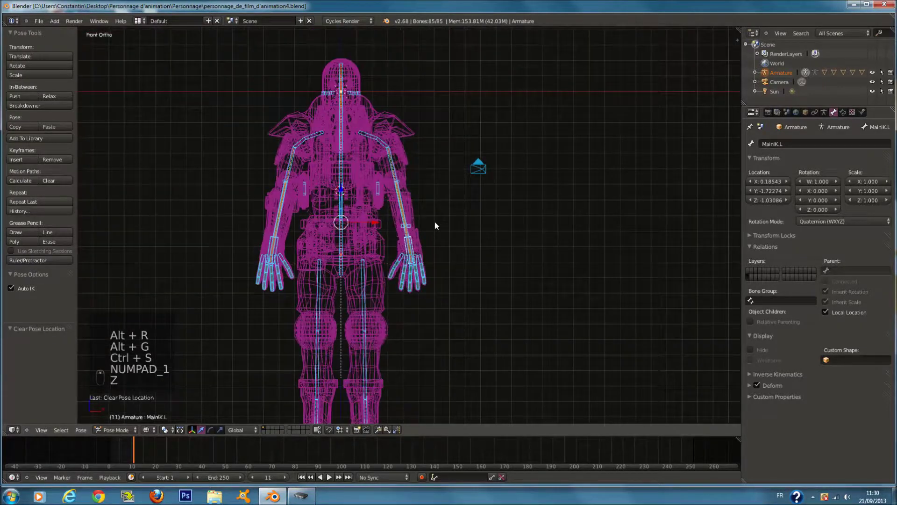
scroll(433, 223, down, 3)
key(KP_Decimal)
key(KP_3)
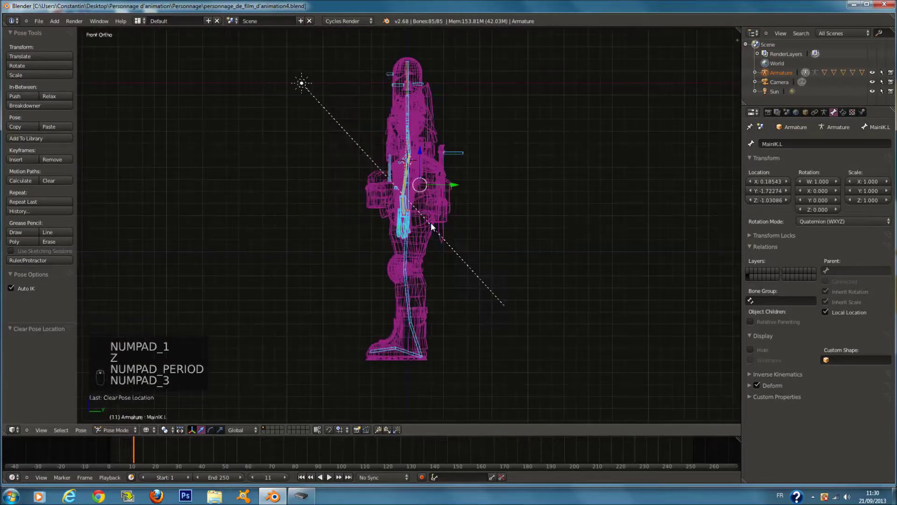
Deselect all the bones, select the Tibia.R bone and save over the existing file
key(KP_Decimal)
key(a)
key(a)
key(ctrl+s)
right_click(399, 222)
right_click(398, 248)
middle_drag(398, 253, 481, 275)
key(ctrl+s)
click(482, 275)
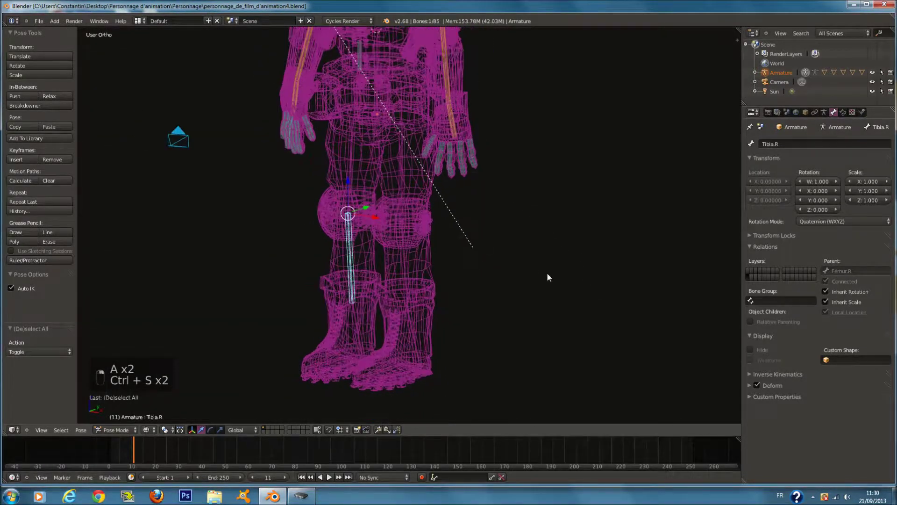
In edit mode, select both knee joints and extrude a bone forward from each, about 3.44 along negative Y
key(Tab)
scroll(467, 234, up, 3)
shift+right_click(487, 221)
right_click(488, 221)
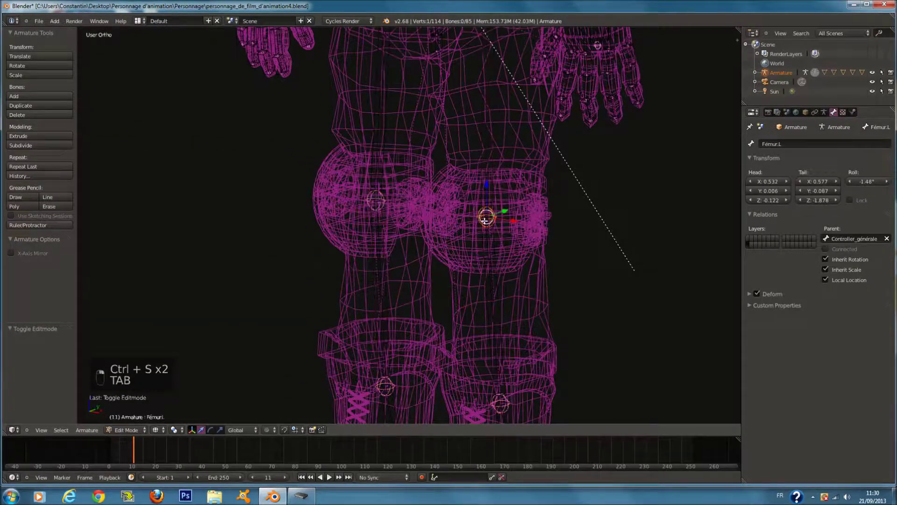
middle_drag(488, 221, 483, 235)
shift+right_click(336, 200)
key(ctrl+s)
key(KP_3)
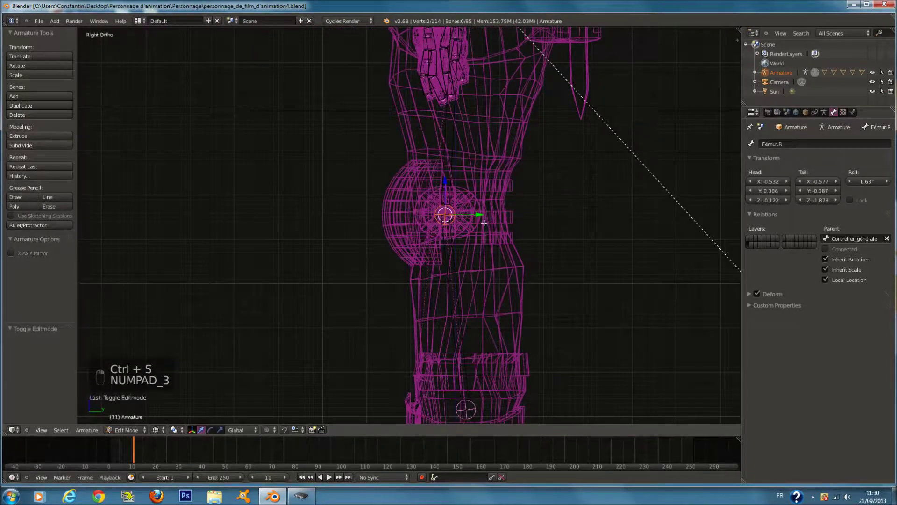
key(e)
drag(472, 214, 365, 214)
click(319, 214)
mouse_move(320, 214)
middle_down()
mouse_move(337, 213)
mouse_move(328, 207)
middle_up()
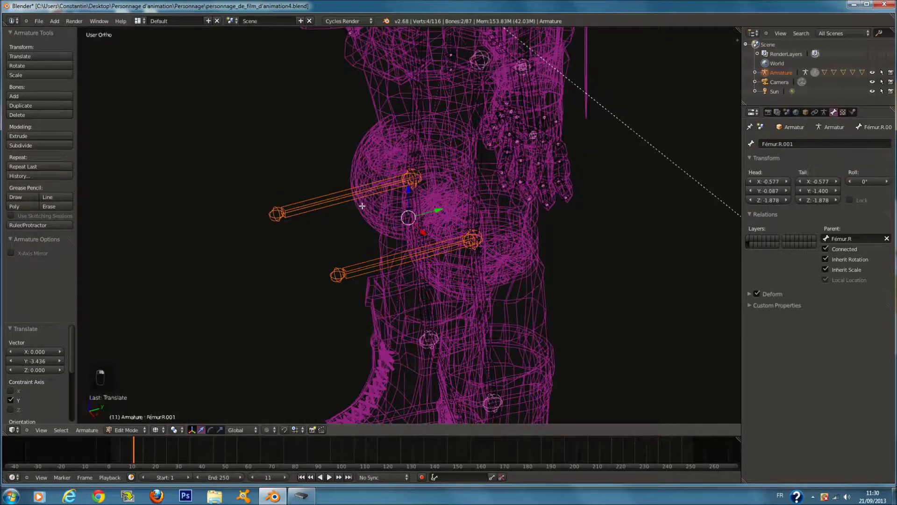
Clear the parents of the two new knee bones, move them forward in front of the legs, and scale them by 0.597 along Y
key(alt+p)
click(363, 214)
drag(403, 218, 221, 265)
key(s)
right_click(343, 225)
key(s)
key(y)
click(289, 251)
Rename the left knee control bone GenouxIK.L, give the right one the matching name, and save over the file
right_click(233, 304)
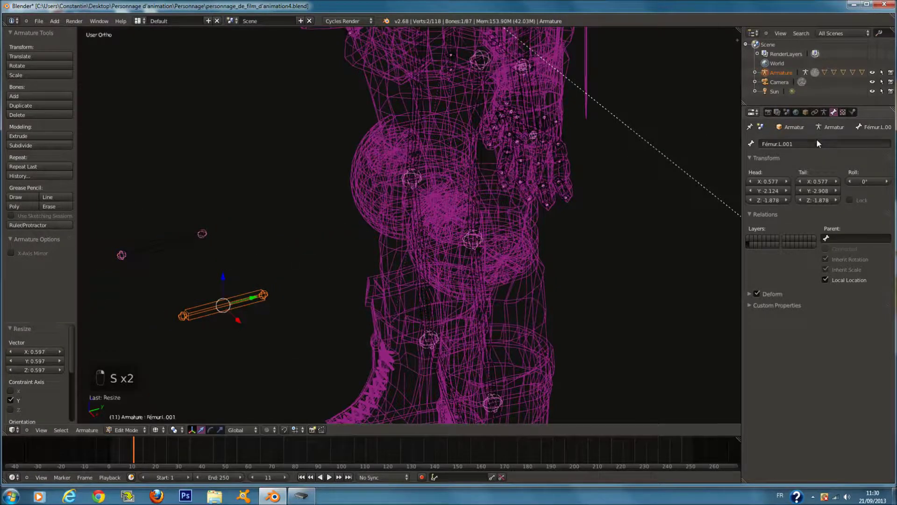
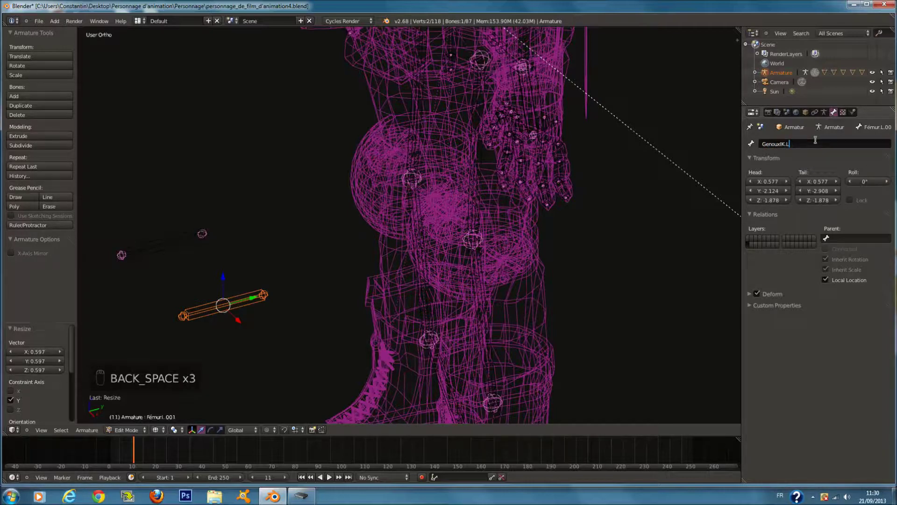
key(Return)
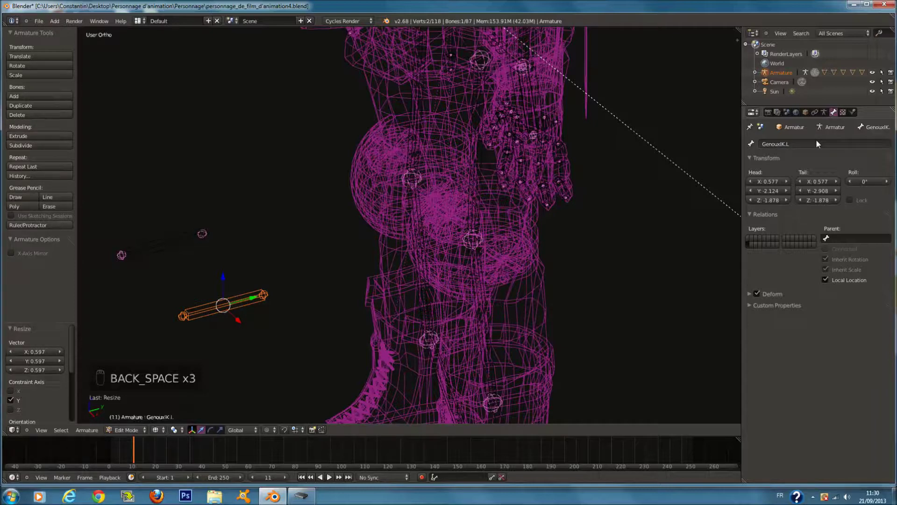
right_click(160, 236)
click(790, 157)
click(793, 145)
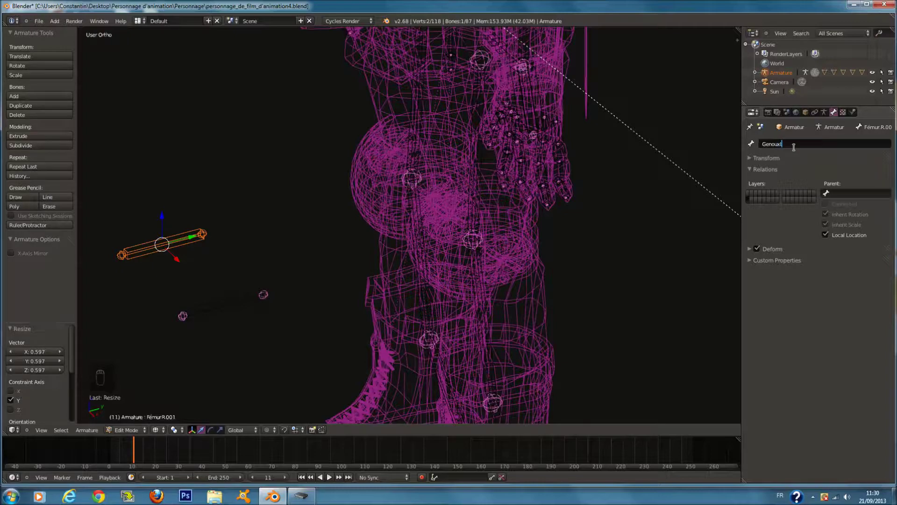
key(Return)
key(ctrl+s)
click(136, 243)
In pose mode, select GenouxIK.L and Tibia.L, save, and add an IK constraint to Tibia.L targeting GenouxIK.L
key(Tab)
middle_drag(430, 270, 445, 307)
right_click(407, 359)
shift+right_click(477, 280)
middle_drag(476, 274, 638, 200)
key(ctrl+s)
click(439, 229)
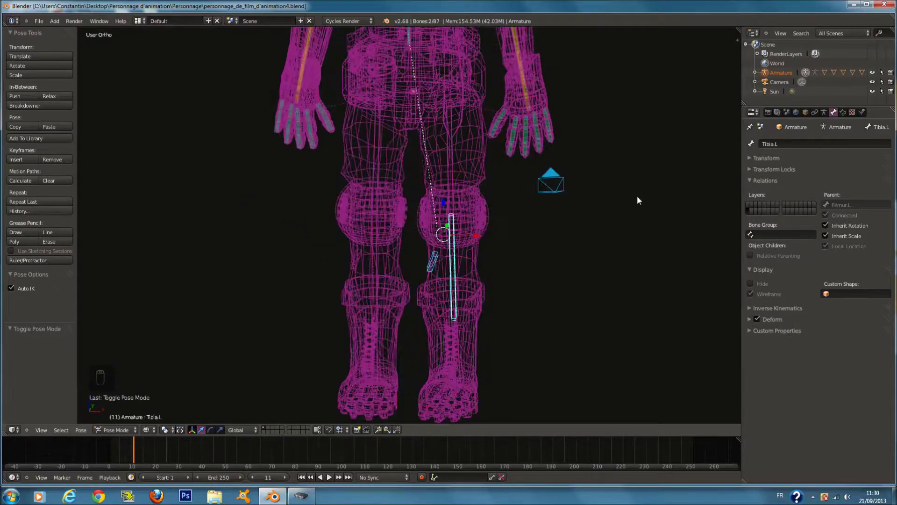
click(843, 113)
click(838, 142)
key(shift+i)
click(613, 237)
middle_drag(612, 237, 636, 227)
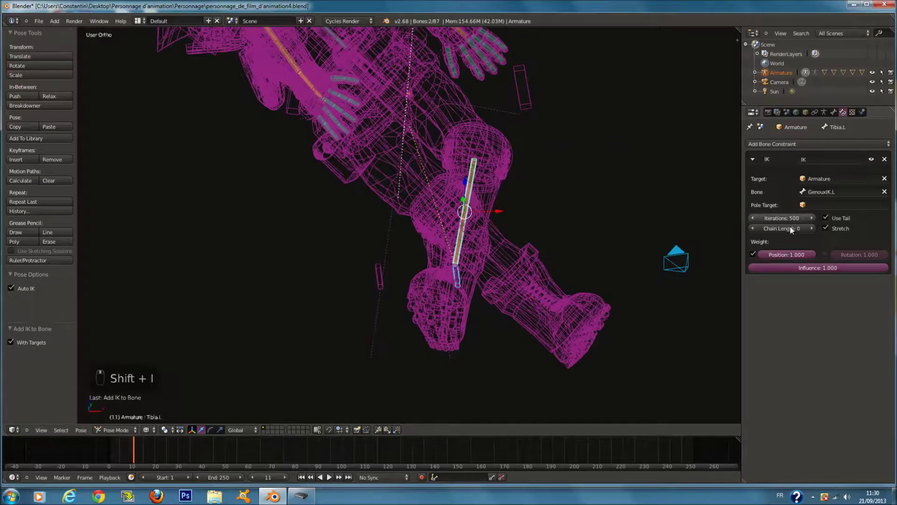
Set the Tibia.L IK constraint's chain length to 1 and turn off Use Tail
click(812, 228)
right_drag(424, 229, 498, 234)
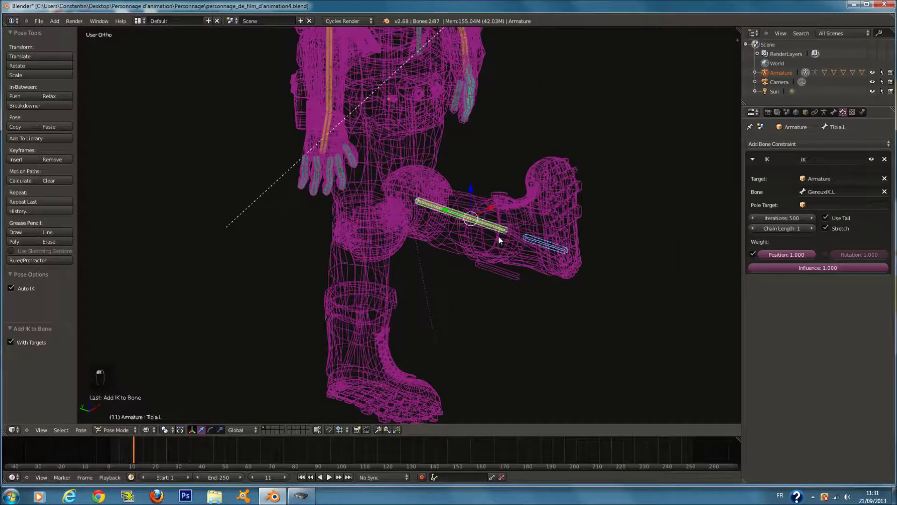
click(827, 218)
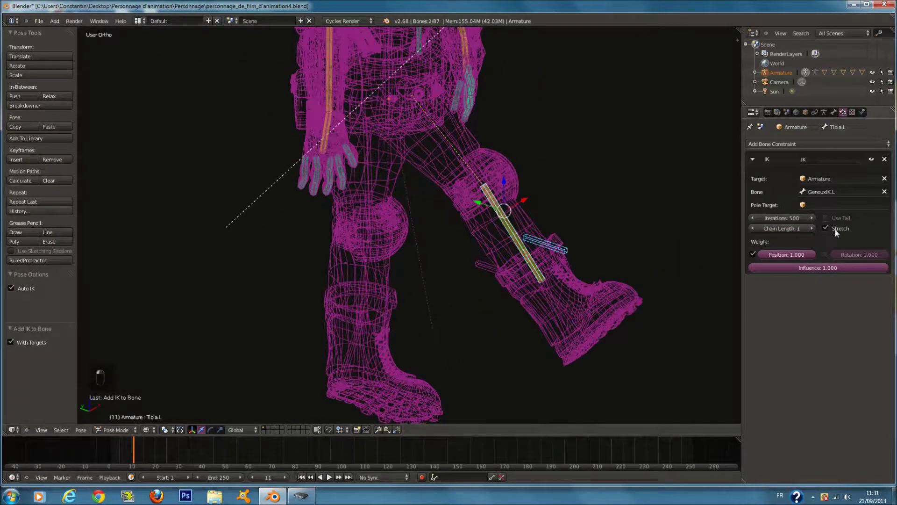
click(827, 218)
click(827, 218)
click(827, 218)
click(827, 217)
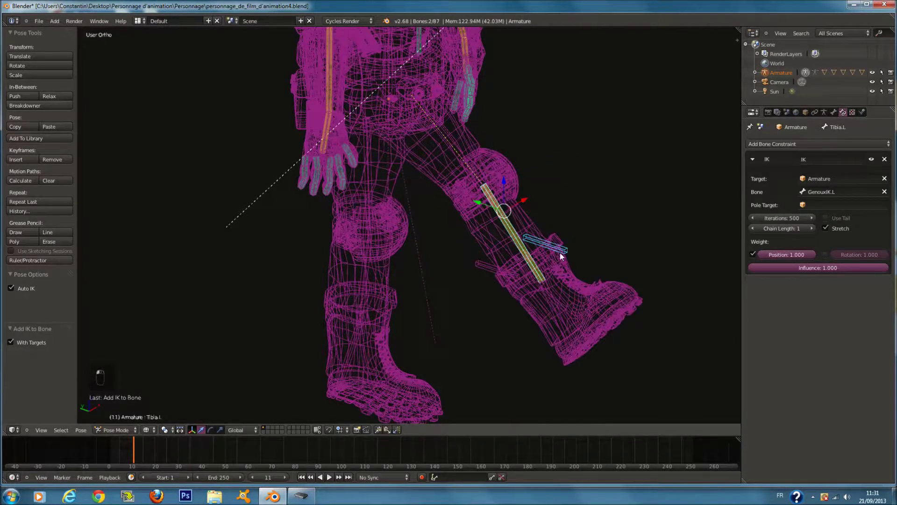
Try moving the GenouxIK.L bone to test how the left leg follows it
right_click(547, 248)
key(g)
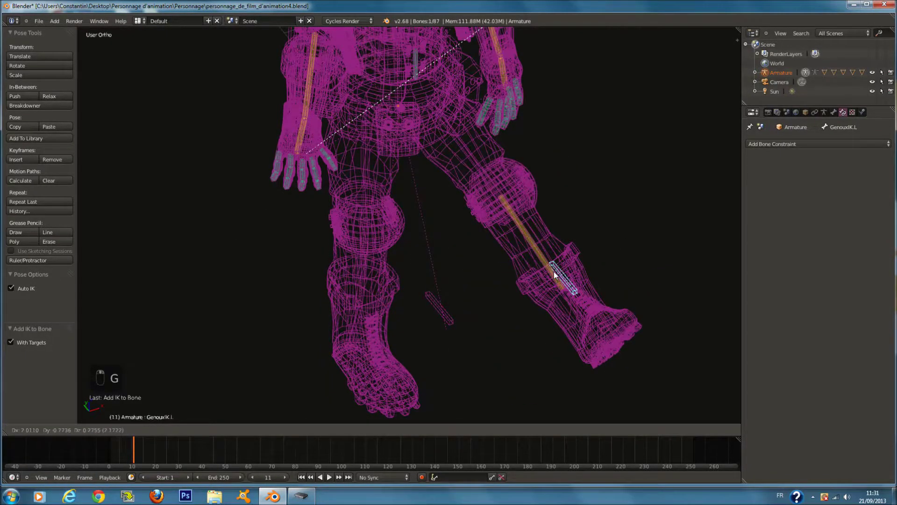
key(g)
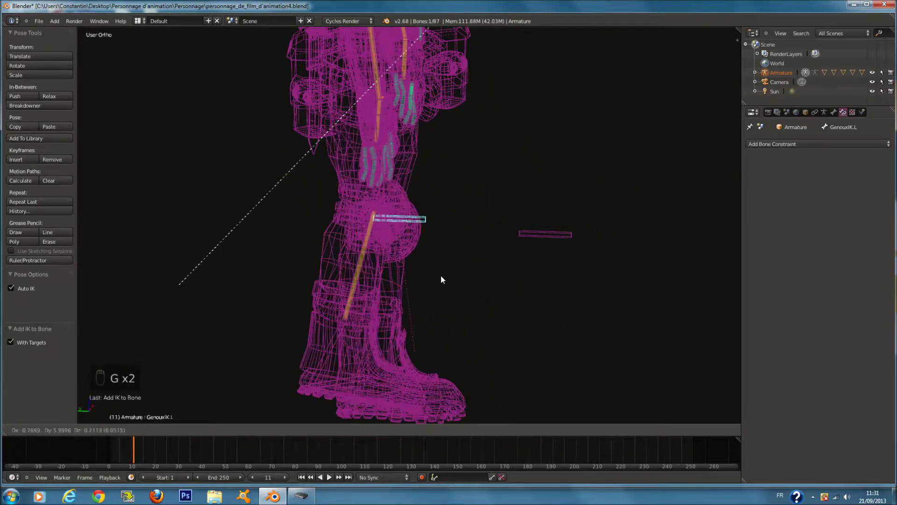
right_click(484, 251)
Remove the IK constraint from the Tibia.L bone and return to the side view with all bones deselected
right_click(538, 247)
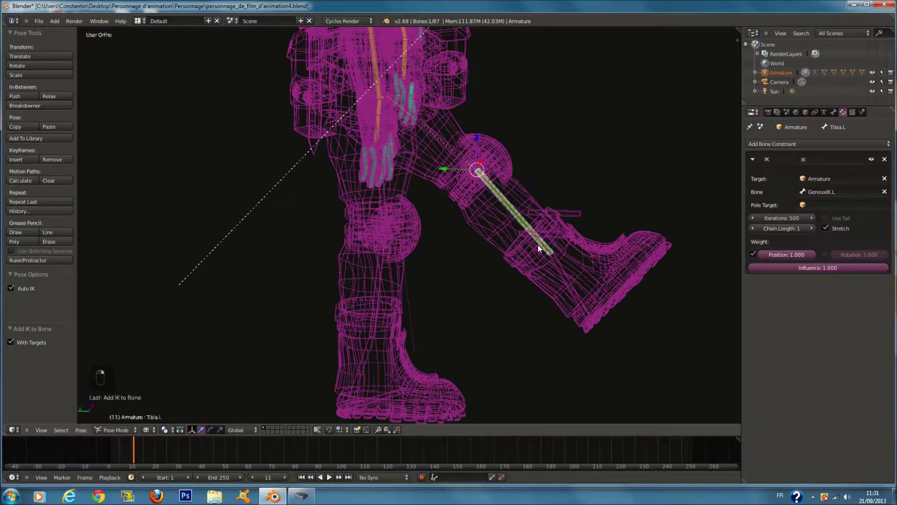
click(885, 159)
key(KP_3)
key(a)
key(a)
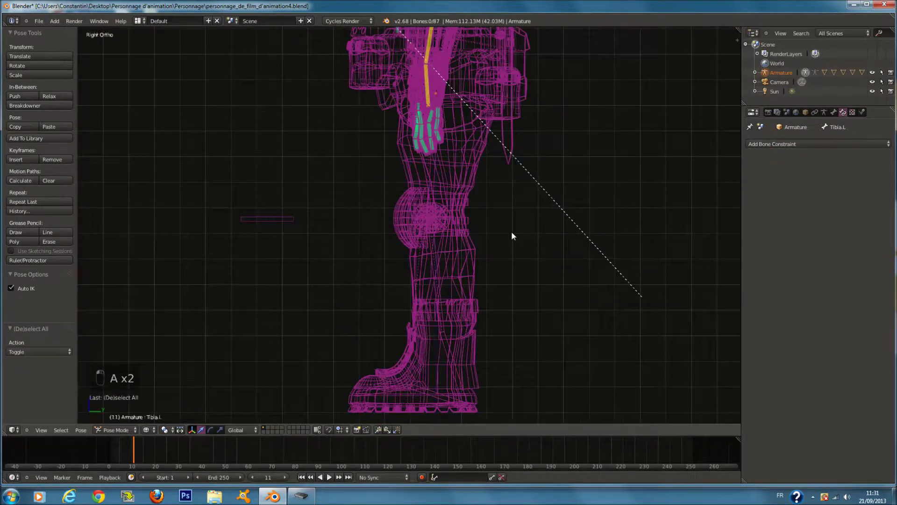
Select the Pieds.R and Pieds.L foot bones in edit mode and show them from the side
key(a)
shift+scroll(499, 242, down, 5)
scroll(491, 327, up, 1)
right_click(491, 332)
scroll(495, 325, up, 1)
right_click(511, 350)
right_click(510, 346)
key(Tab)
scroll(512, 344, up, 1)
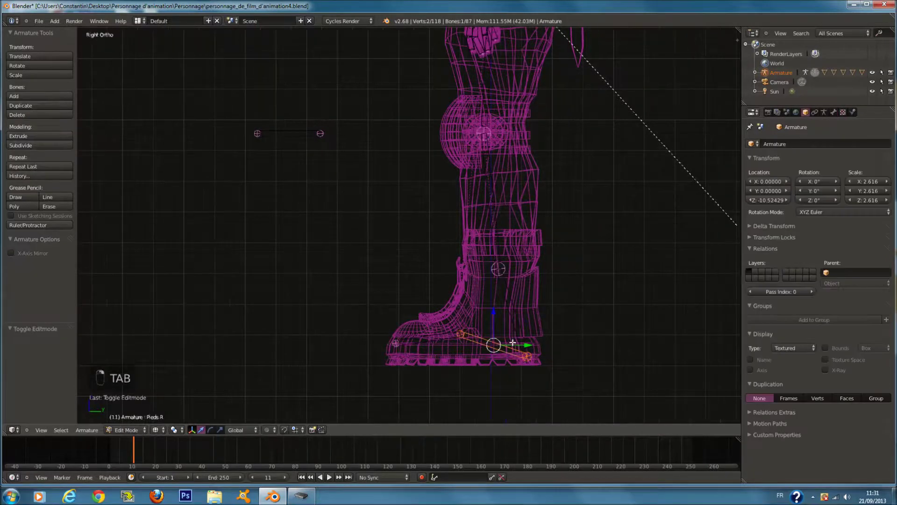
middle_drag(514, 335, 539, 357)
shift+right_click(539, 357)
key(KP_1)
key(KP_3)
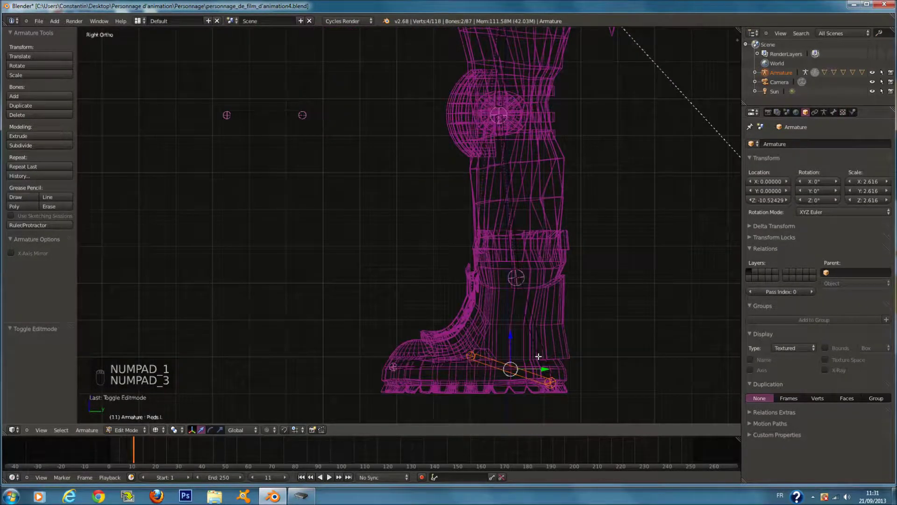
Select both heel joints, save the file, and extrude a bone forward from each, about 3.49 along negative Y
right_click(550, 382)
key(c)
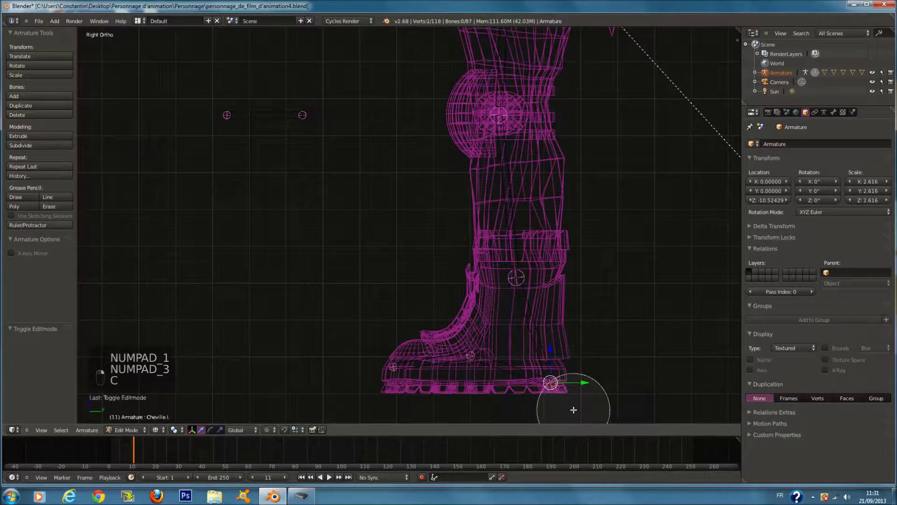
right_click(572, 408)
key(ctrl+s)
key(KP_3)
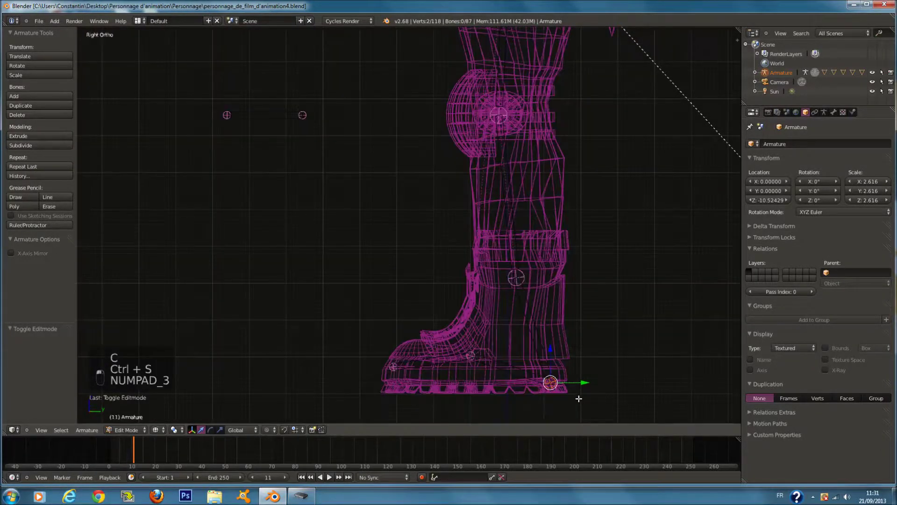
key(e)
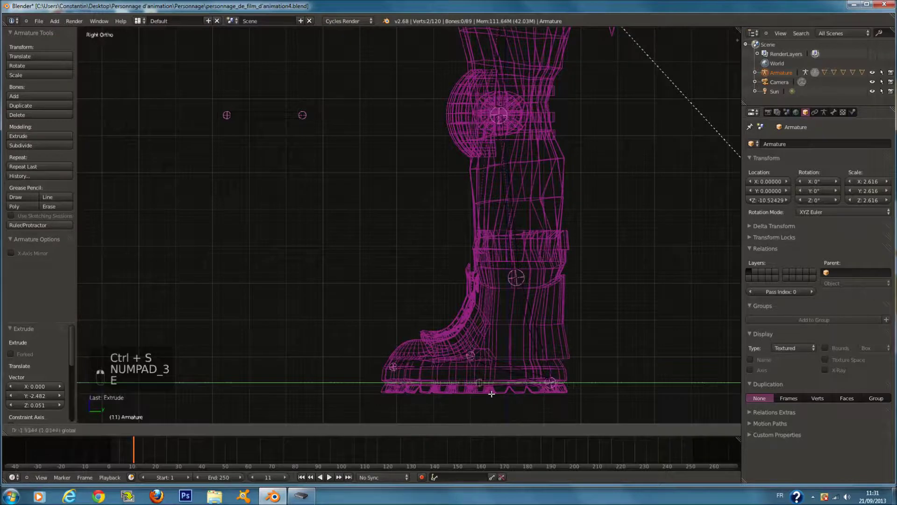
click(425, 378)
middle_drag(425, 378, 416, 362)
shift+right_click(410, 354)
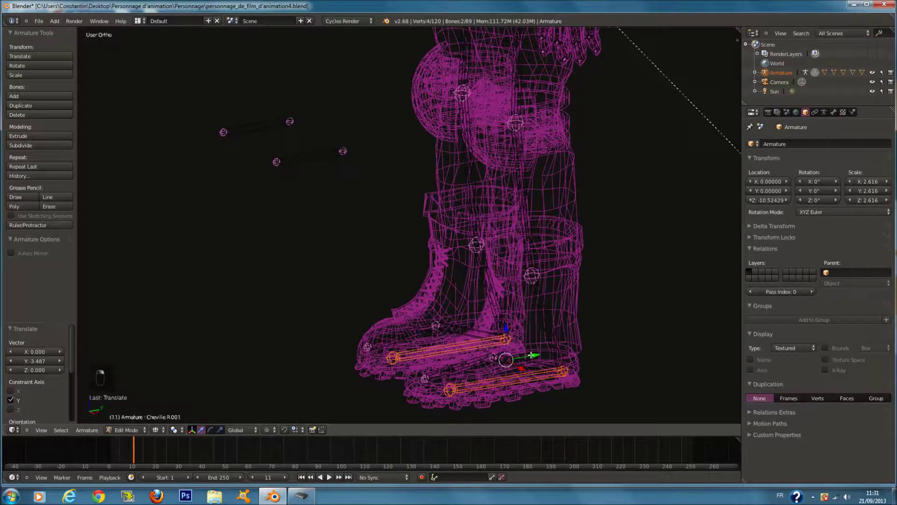
Clear the parents of the two new heel bones, move them -1.616 along Z below the boots, and switch to solid shading
key(alt+p)
click(504, 365)
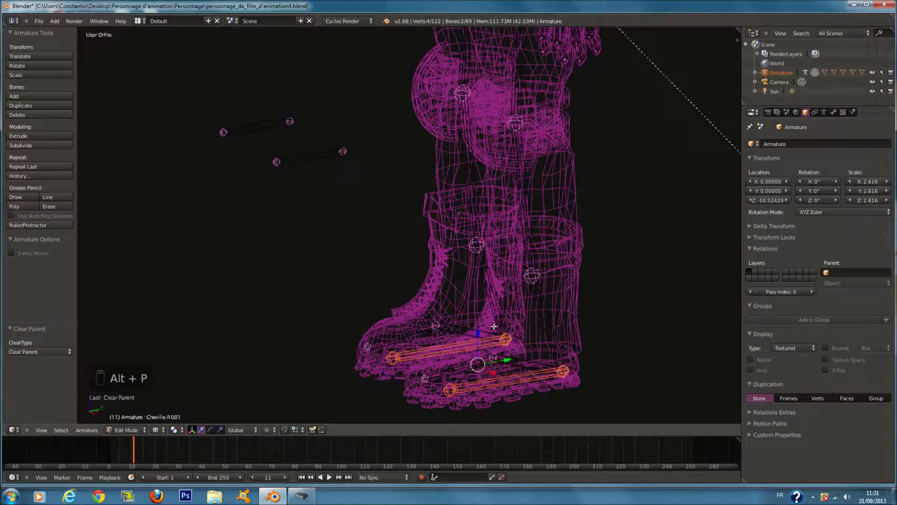
drag(471, 331, 472, 384)
scroll(473, 356, down, 3)
key(z)
Rename the two bones below the boots PiedIK.L and PiedIK.R, and save the file
click(824, 112)
click(834, 112)
click(831, 142)
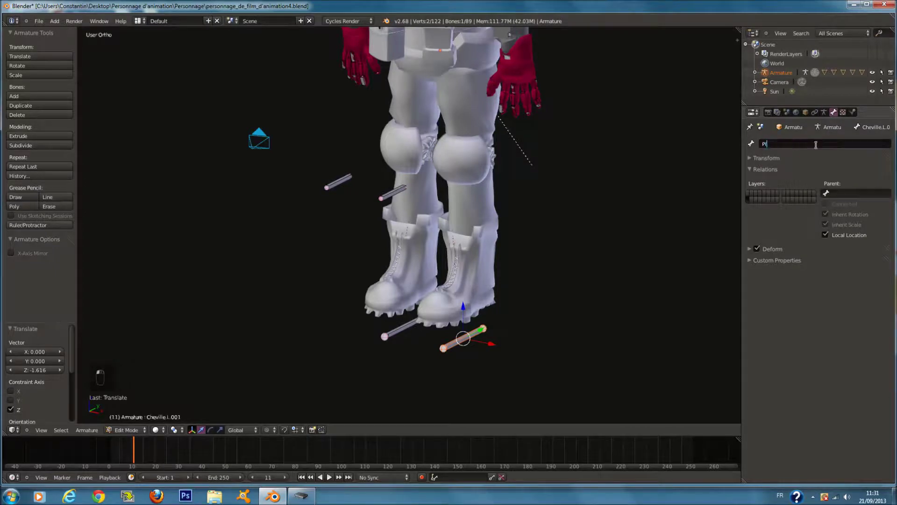
key(Return)
right_click(385, 336)
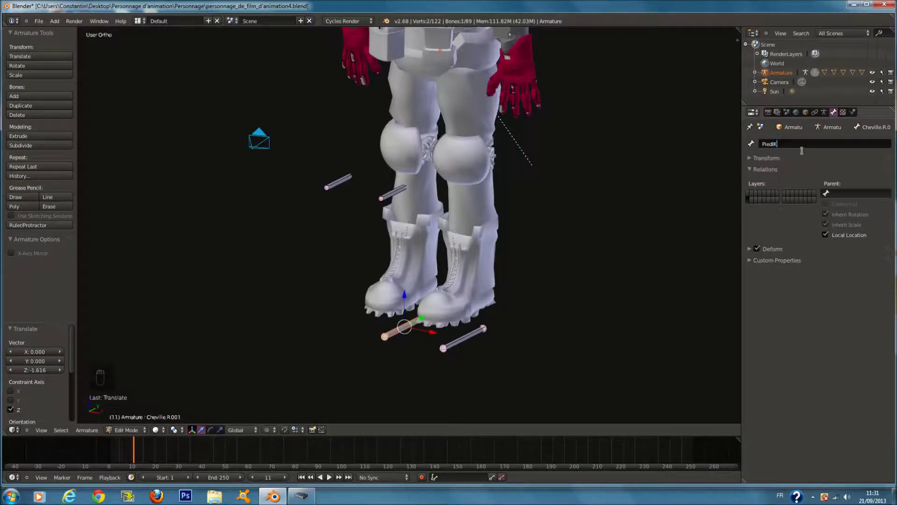
text(R)
key(Return)
key(ctrl+s)
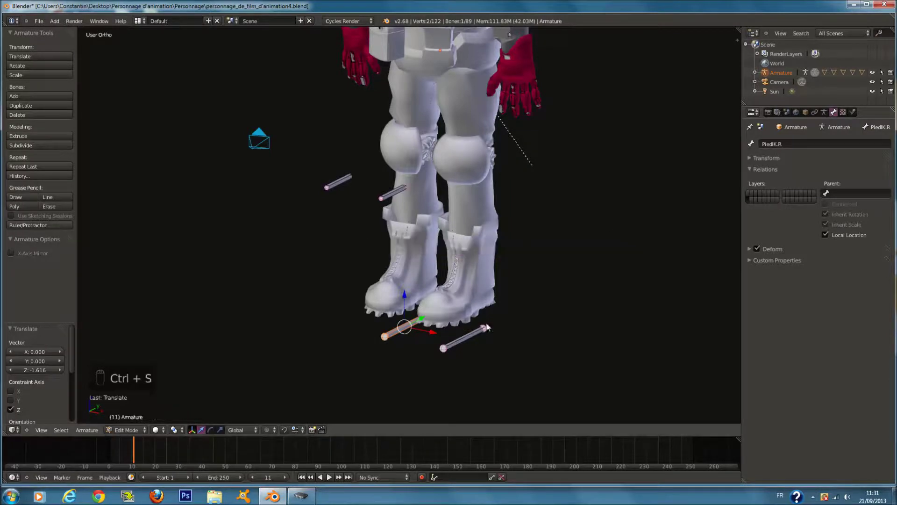
In pose mode, select PiedIK.L and add Tibia.L to the selection in wireframe, with its bone constraints shown
key(Tab)
right_click(471, 311)
key(z)
scroll(509, 299, up, 2)
shift+right_click(535, 264)
scroll(517, 201, down, 2)
key(ctrl+z)
shift+right_click(479, 152)
key(z)
key(z)
click(844, 112)
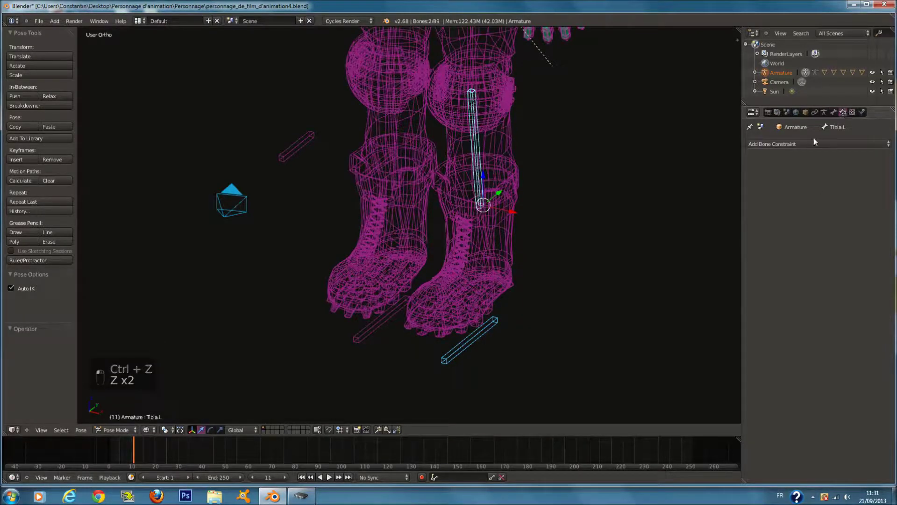
Try an untargeted Inverse Kinematics constraint on Tibia.L, test it by moving PiedIK.L, and undo the attempt
click(811, 145)
click(793, 185)
middle_drag(719, 183, 549, 286)
right_click(482, 325)
middle_drag(481, 325, 556, 285)
key(g)
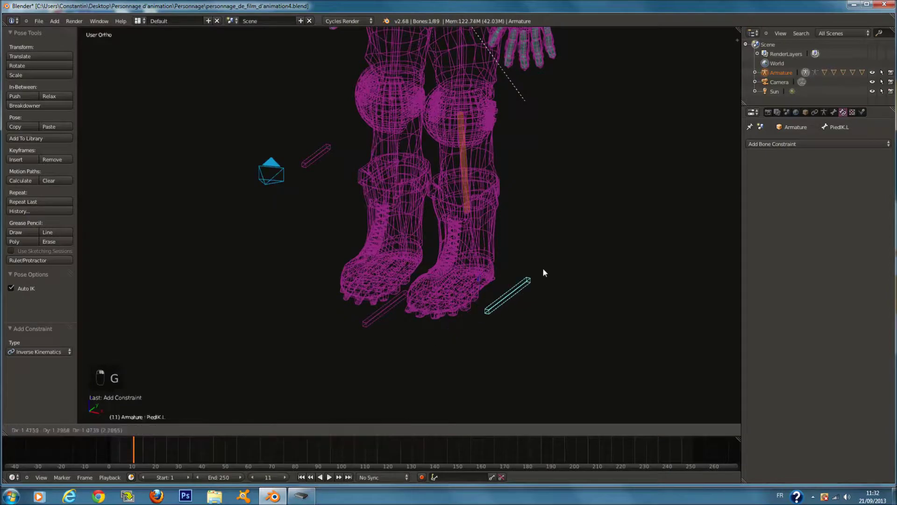
right_click(525, 257)
key(ctrl+z)
key(ctrl+z)
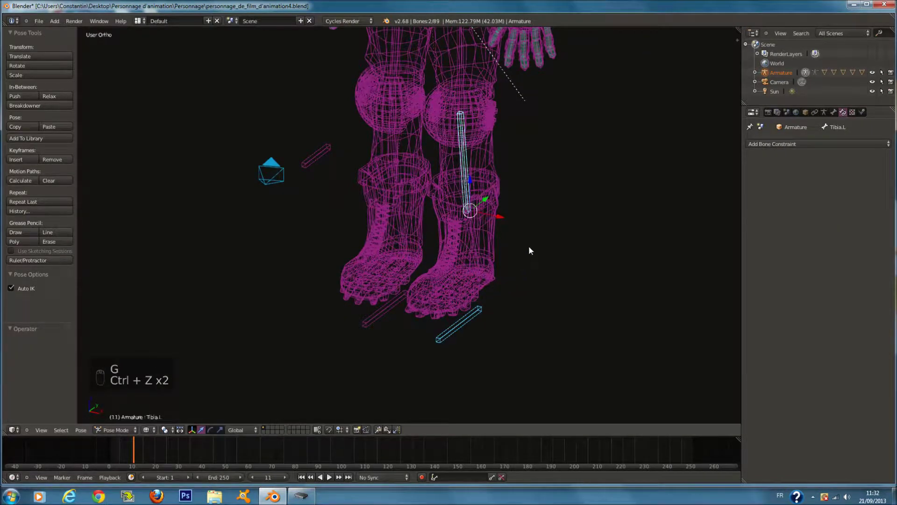
Add an IK constraint to Tibia.L targeting the PiedIK.L bone and set its chain length to 1
middle_drag(530, 250, 548, 265)
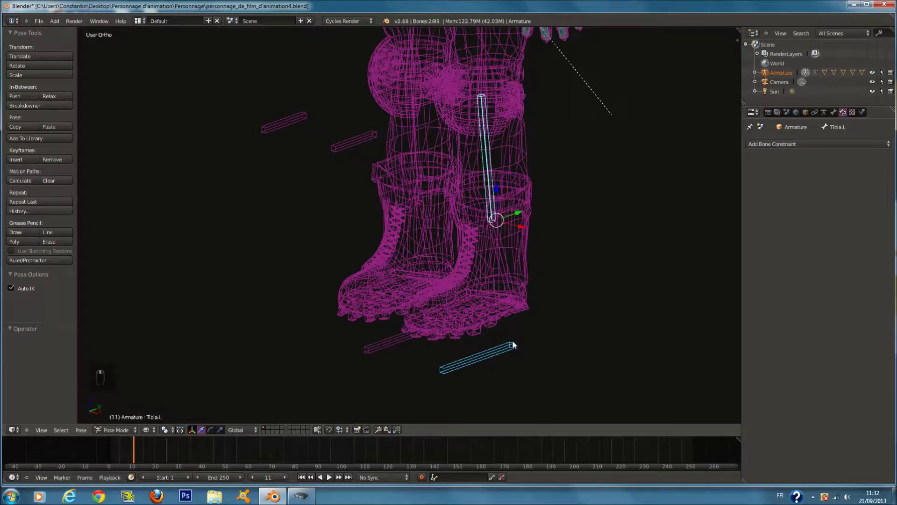
key(shift+i)
click(613, 257)
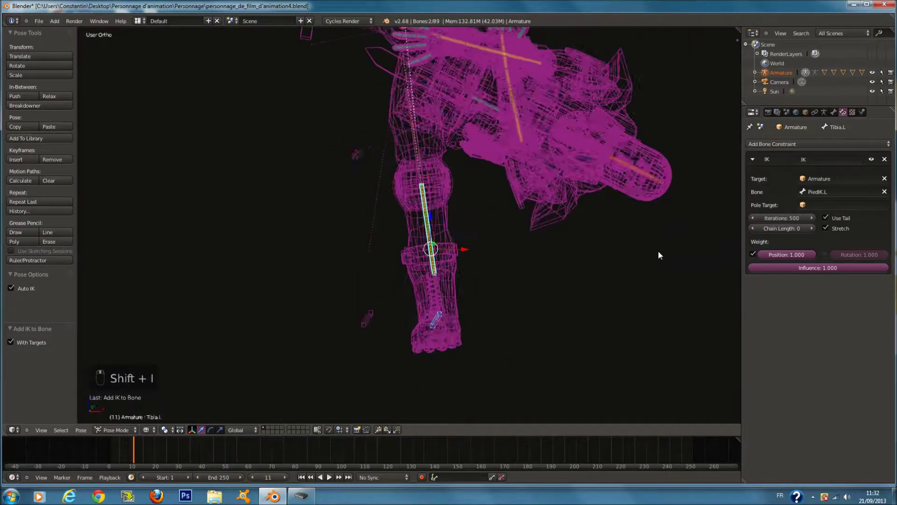
click(807, 229)
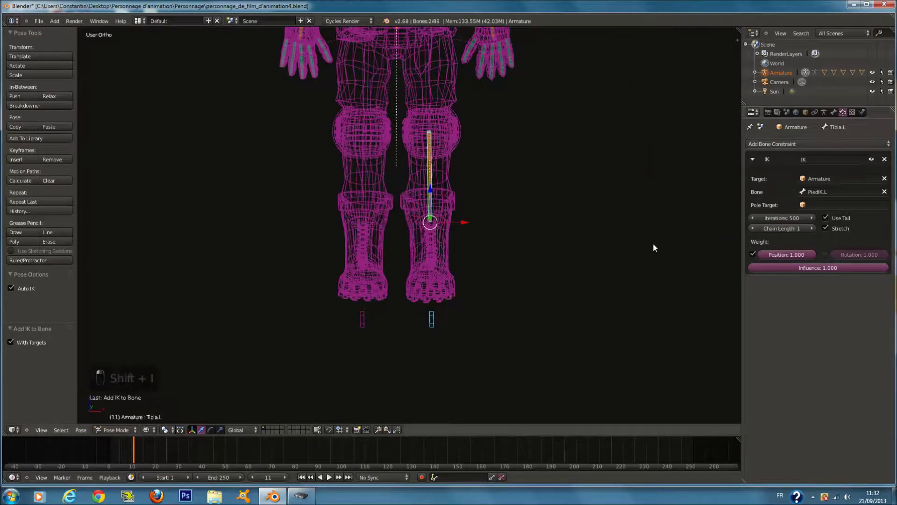
Try moving the PiedIK.L bone to test the left leg's IK, then cancel the move
middle_drag(653, 243, 462, 307)
right_click(463, 314)
key(g)
right_click(500, 248)
Set the chain length of Tibia.L's IK constraint to 2 and test the left leg by moving PiedIK.L in the side view
right_click(464, 200)
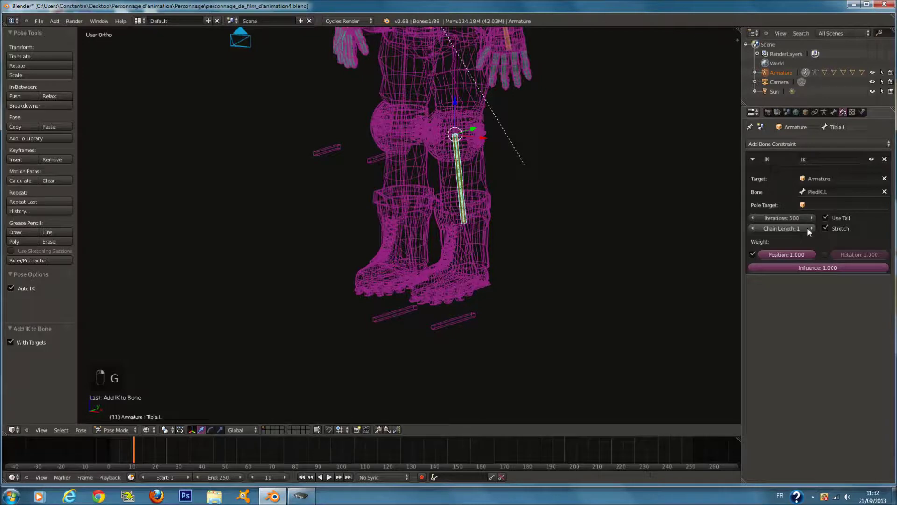
click(808, 229)
right_click(470, 317)
middle_drag(470, 316, 548, 321)
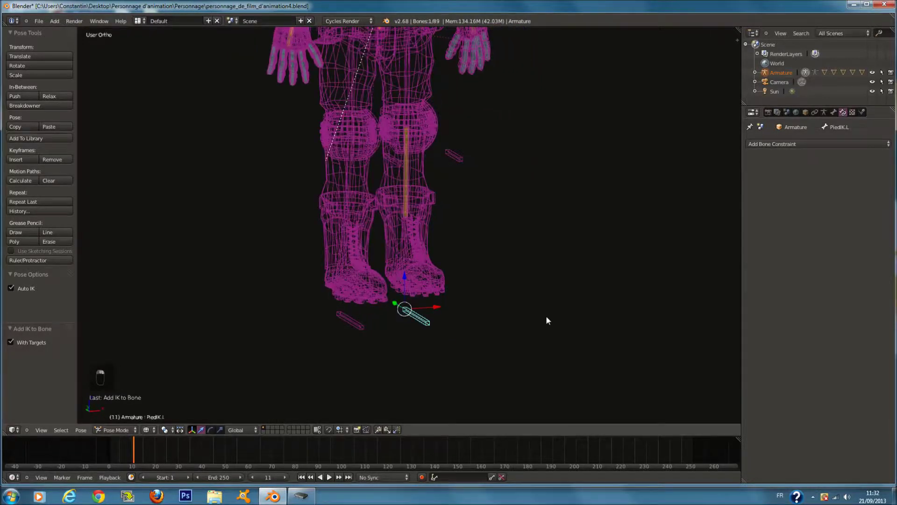
key(g)
right_click(542, 220)
key(KP_3)
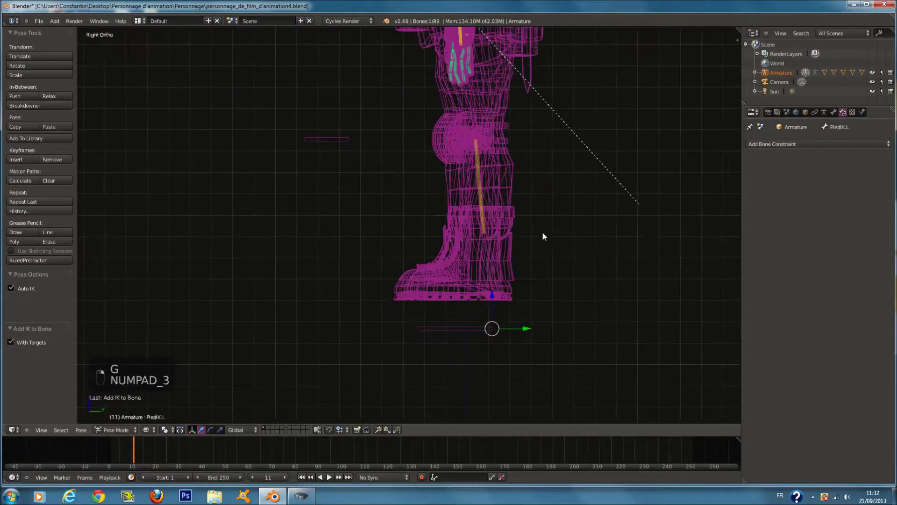
key(g)
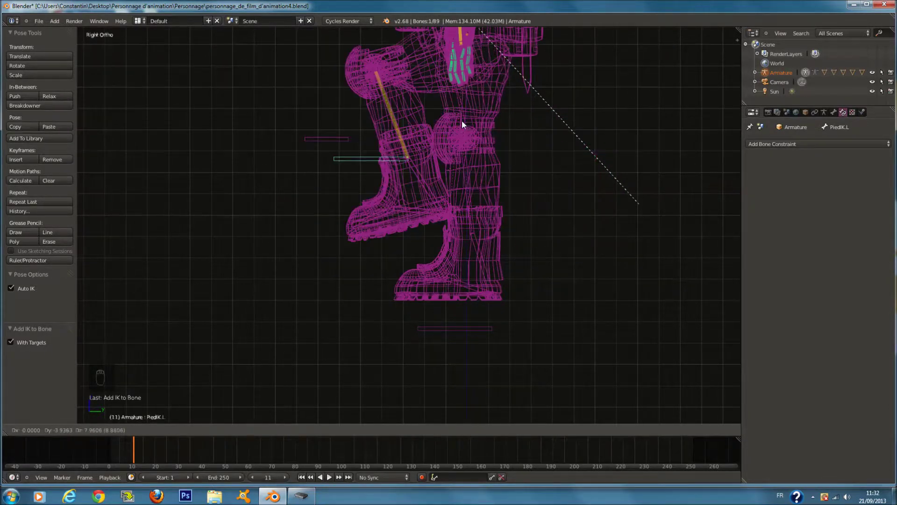
right_click(624, 121)
Add an IK constraint to Tibia.R targeting the PiedIK.R bone, set its chain length to 2, and save the file
mouse_move(569, 192)
middle_down()
mouse_move(512, 265)
mouse_move(408, 313)
mouse_move(400, 163)
middle_up()
key(z)
right_click(395, 325)
key(z)
shift+right_click(407, 162)
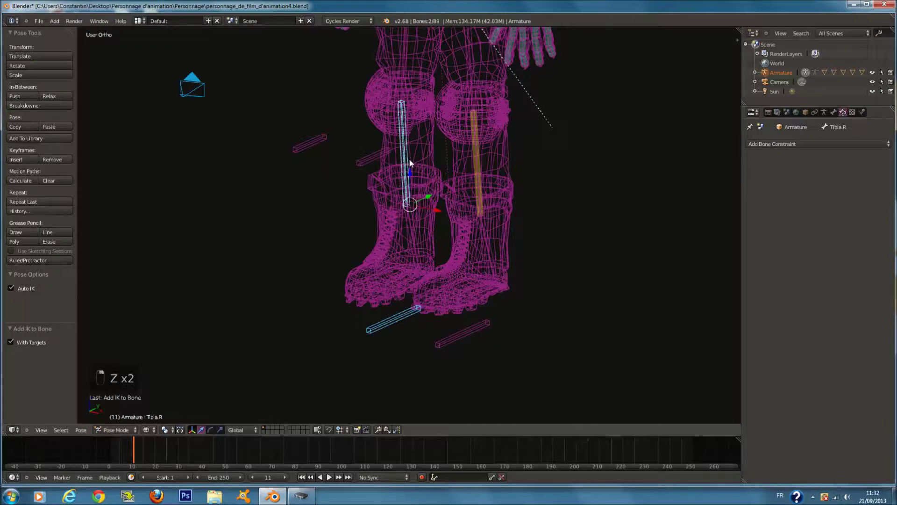
key(shift+i)
click(409, 163)
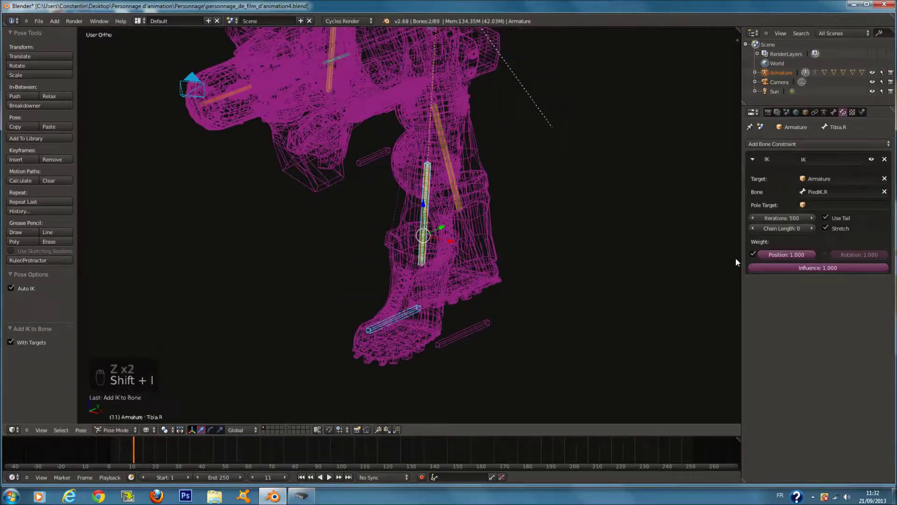
click(812, 229)
click(812, 228)
key(ctrl+s)
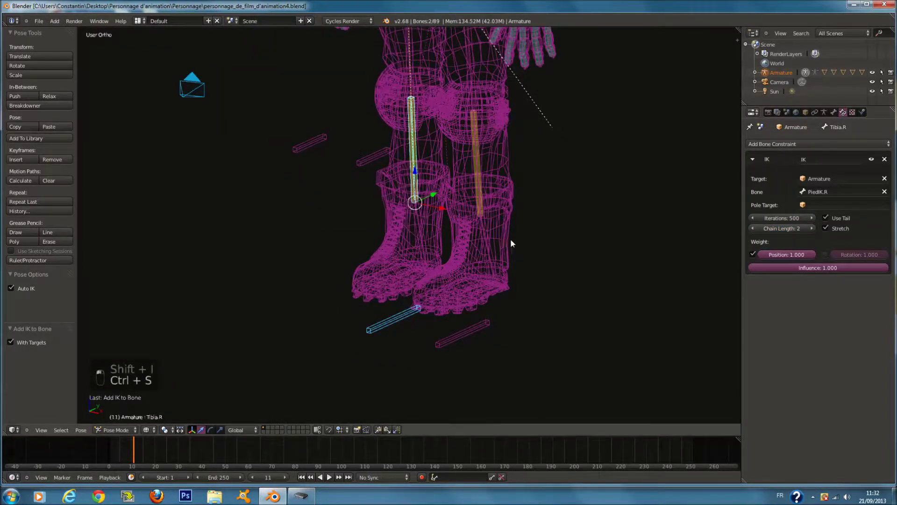
Deselect all bones, keeping the character in wireframe display
key(z)
key(z)
middle_drag(461, 246, 456, 223)
key(a)
scroll(465, 237, up, 3)
scroll(465, 237, down, 3)
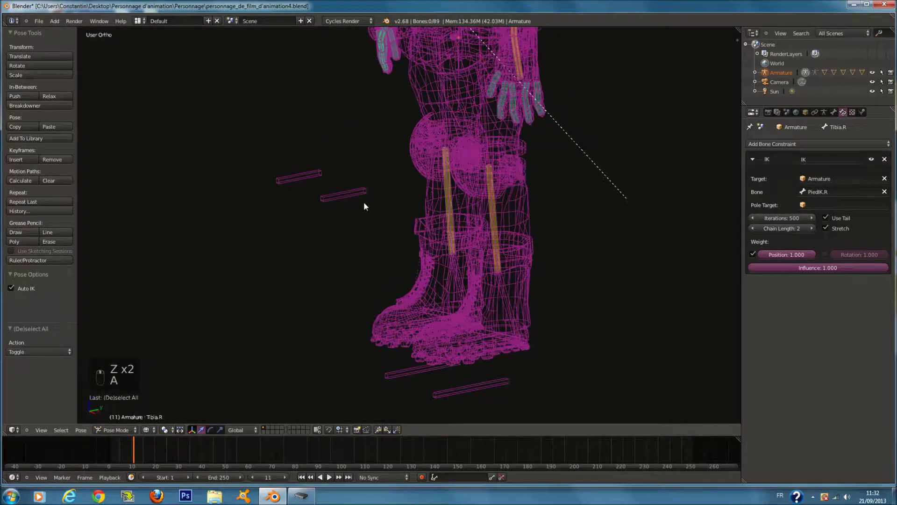
Add an IK constraint to Fémur.L targeting the GenouxIK.L bone and set its chain length to 1
right_click(356, 190)
middle_drag(356, 189, 448, 178)
right_click(483, 124)
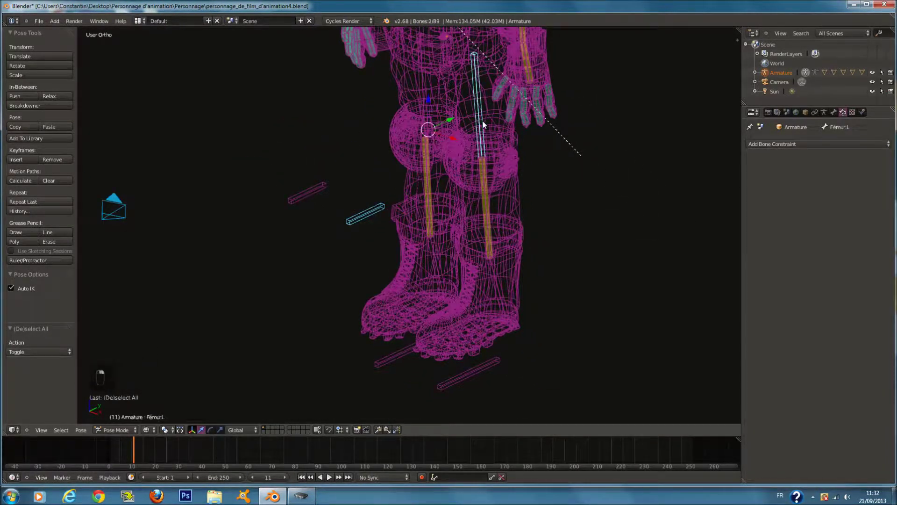
key(shift+i)
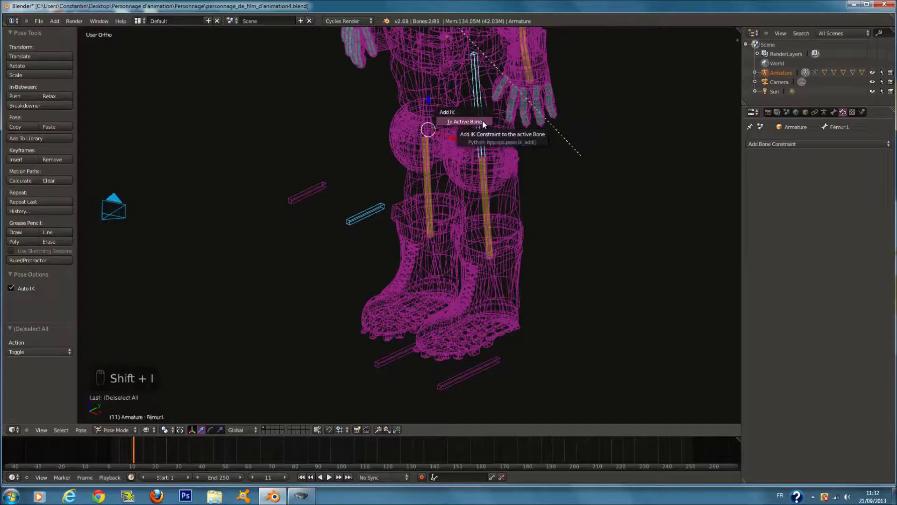
key(shift+i)
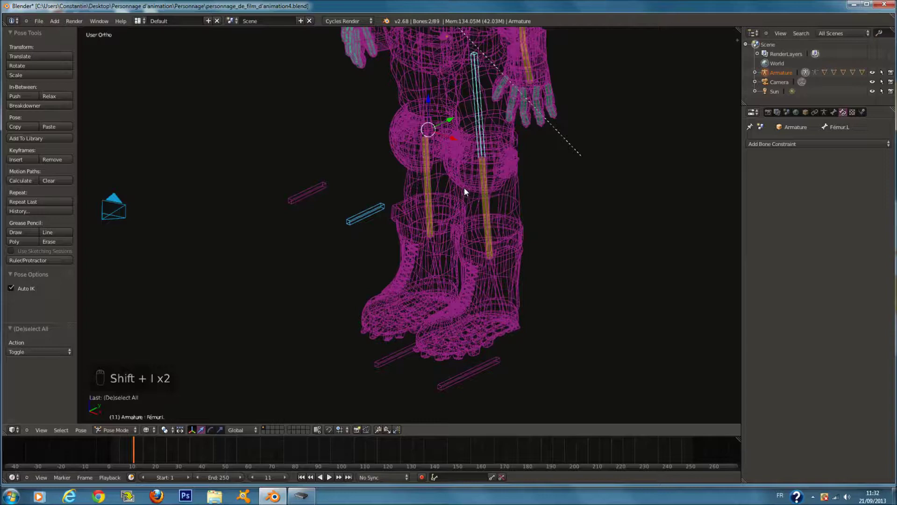
click(484, 188)
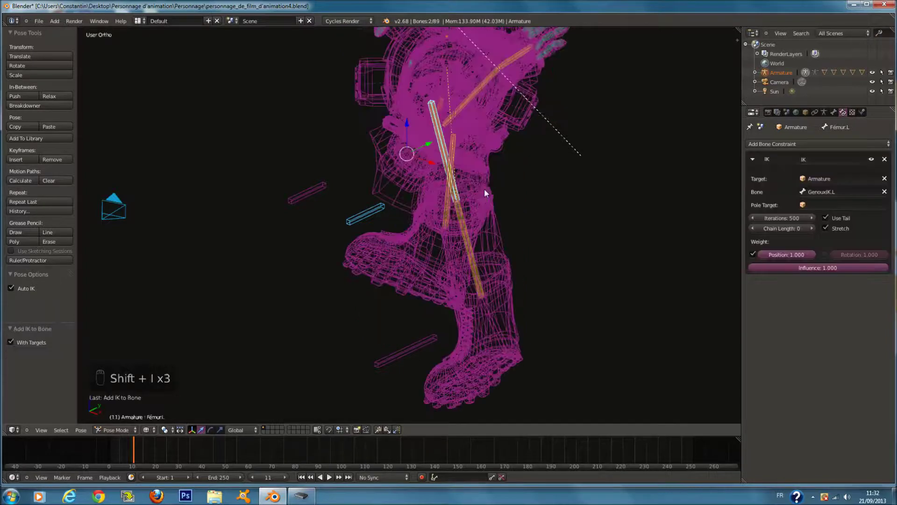
click(814, 225)
click(814, 226)
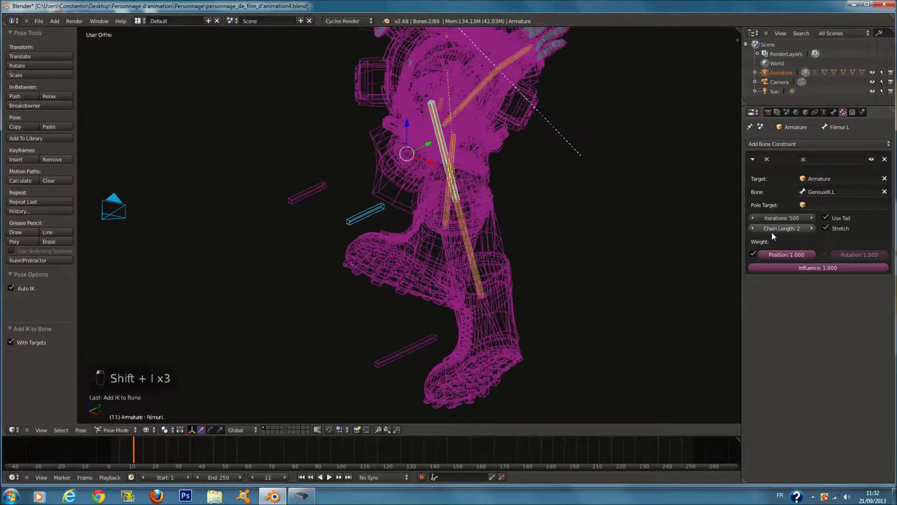
click(754, 229)
Try moving the GenouxIK.L knee control to test how the left leg follows it, then cancel the move
middle_drag(486, 207, 552, 210)
right_click(408, 231)
middle_drag(408, 231, 428, 242)
right_click(490, 236)
middle_drag(493, 237, 480, 243)
key(g)
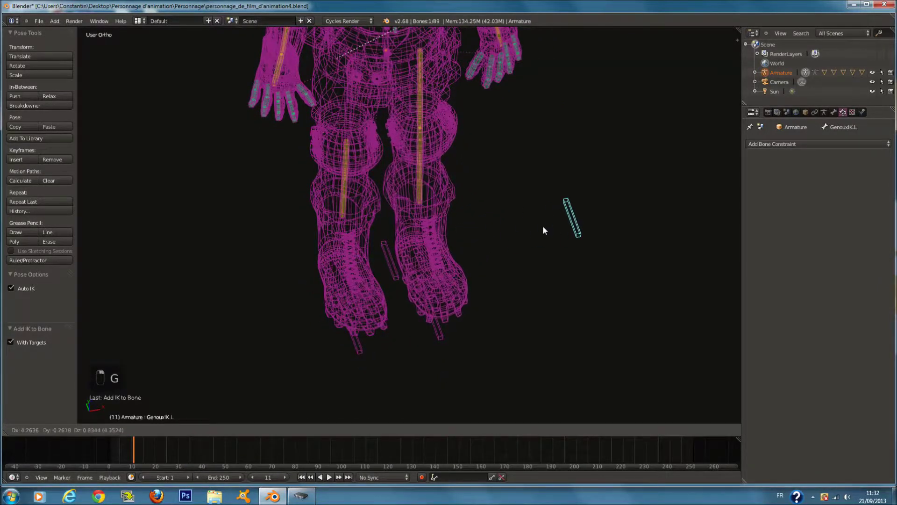
right_click(542, 230)
Add an IK constraint to Fémur.R targeting the GenouxIK.R bone, set its chain length to 1, and save the file
middle_drag(542, 231, 457, 237)
right_click(321, 206)
middle_drag(321, 206, 386, 161)
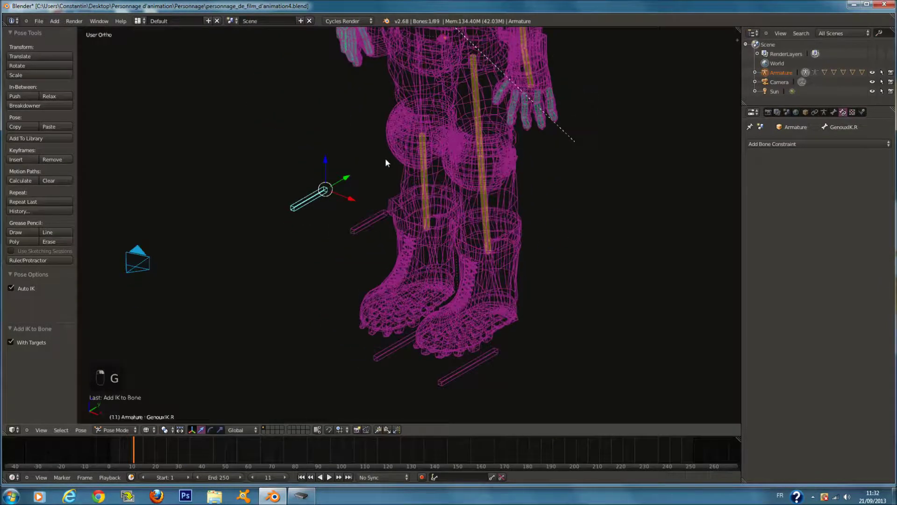
shift+right_click(418, 96)
key(shift+i)
click(418, 93)
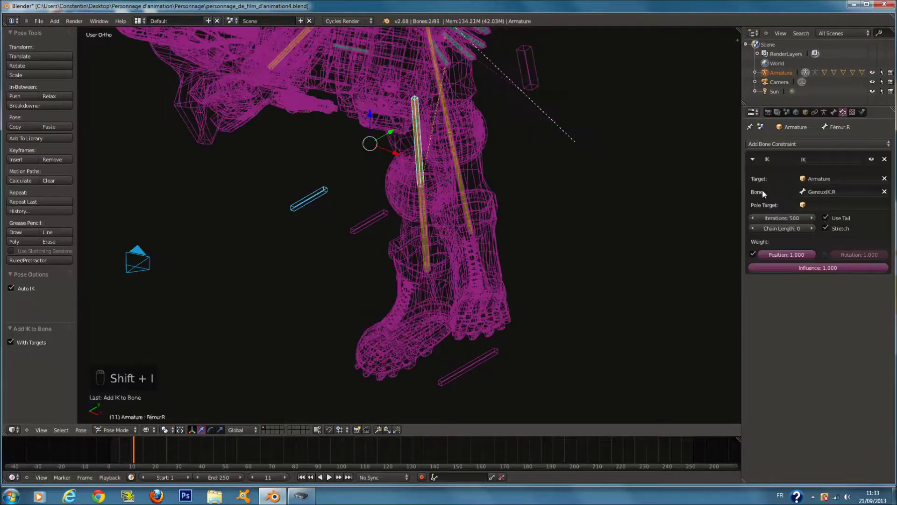
click(811, 229)
key(ctrl+s)
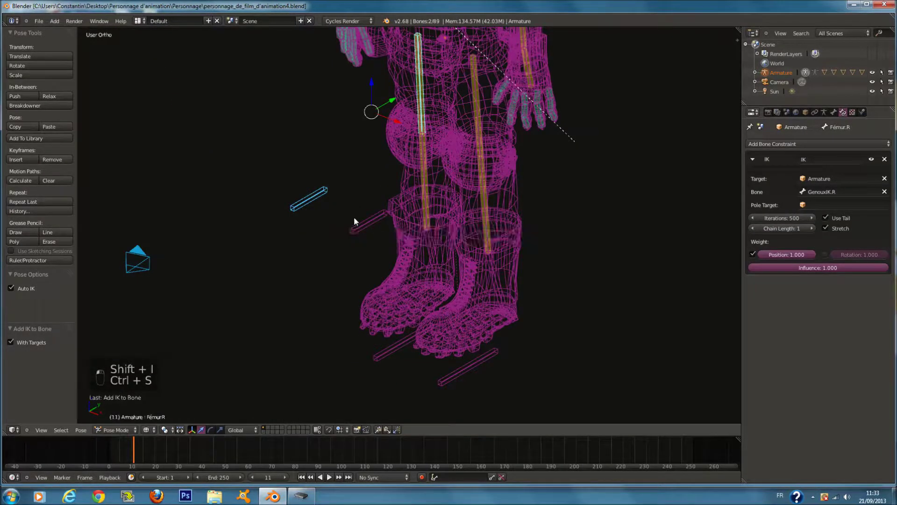
Try moving the selected right thigh and knee control bones, cancelling each move
key(g)
right_click(400, 222)
middle_drag(401, 222, 441, 226)
key(g)
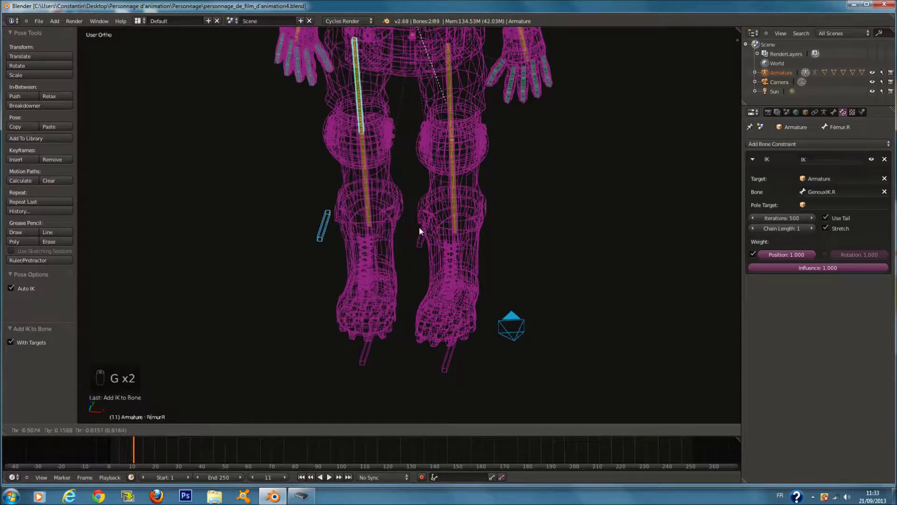
right_click(439, 240)
Try moving the knee controls GenouxIK.L and GenouxIK.R one after the other to test both legs
middle_drag(451, 146, 458, 252)
right_click(467, 245)
key(g)
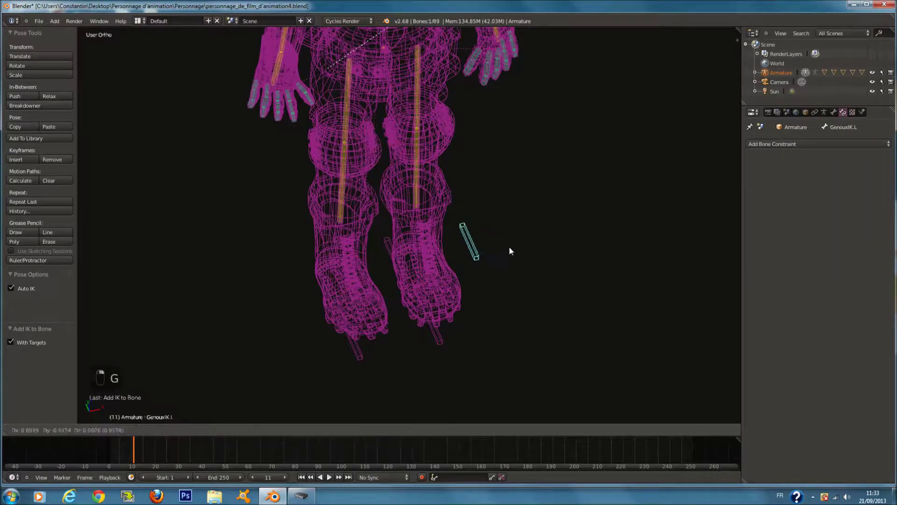
right_click(391, 257)
middle_drag(389, 260, 318, 220)
right_click(317, 218)
key(g)
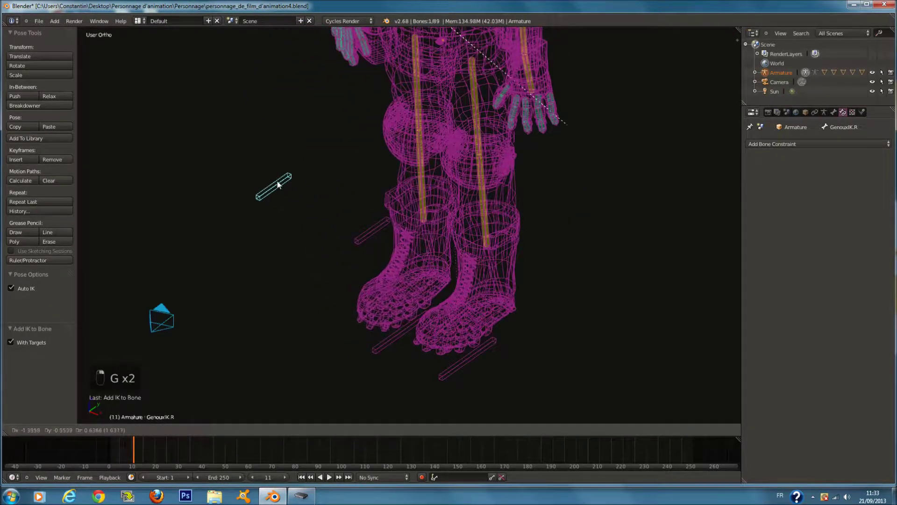
click(307, 199)
middle_drag(364, 213, 360, 241)
key(g)
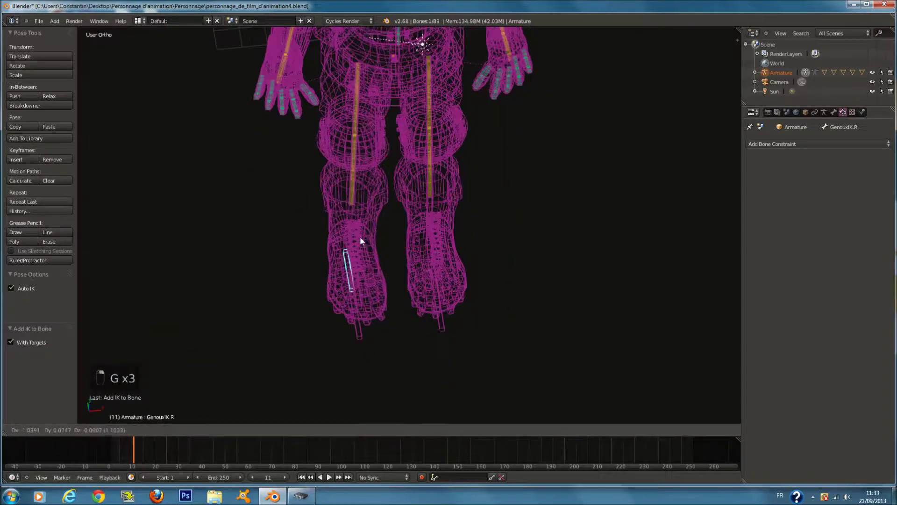
right_click(448, 240)
Try moving the PiedIK.R foot control freely, first from the front and again in the right side view
right_click(366, 333)
key(g)
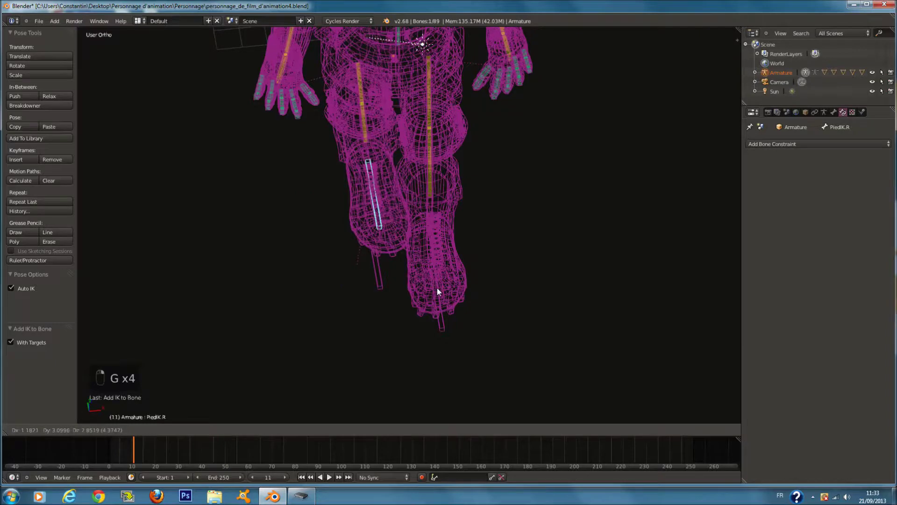
right_click(433, 162)
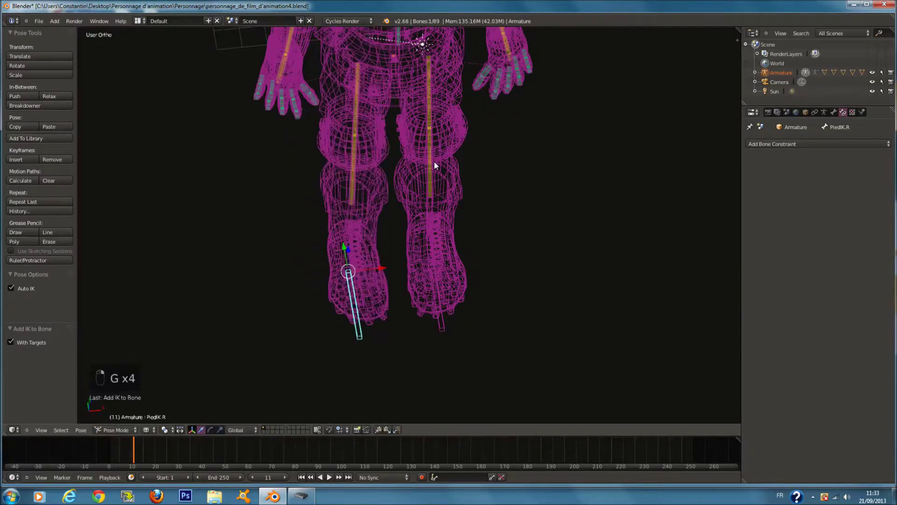
key(KP_3)
key(g)
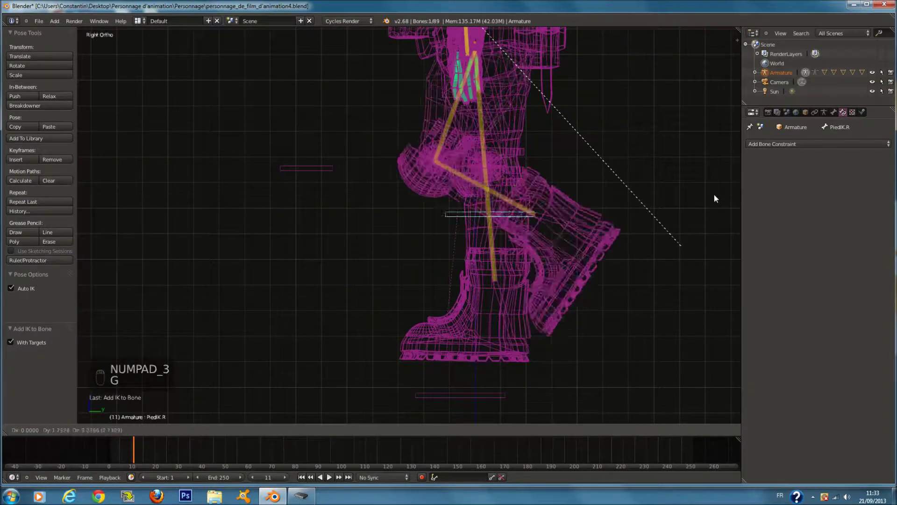
Try moving PiedIK.R constrained to the global Z, Y and X axes in turn
key(g)
middle_click(625, 335)
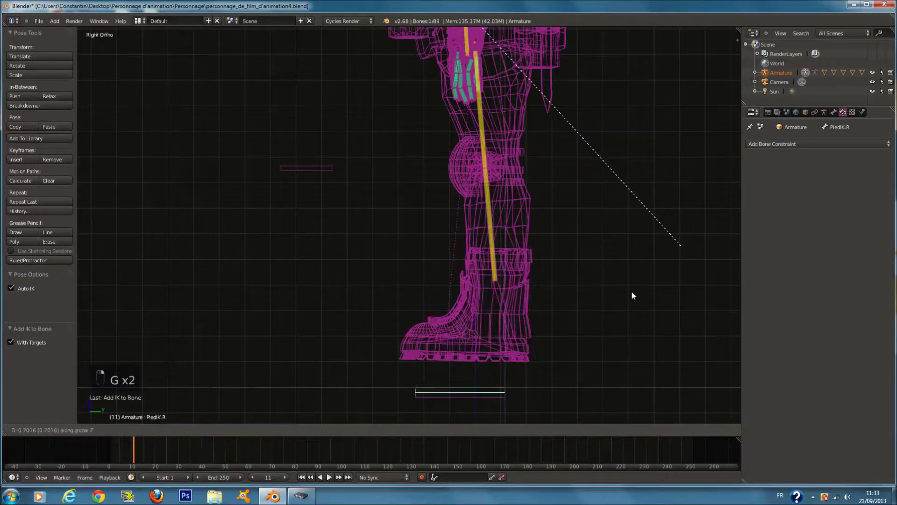
key(g)
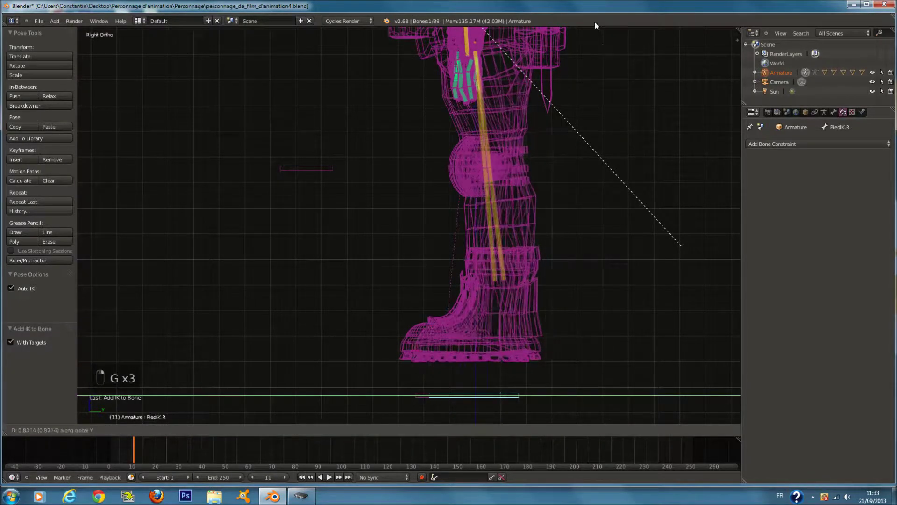
key(g)
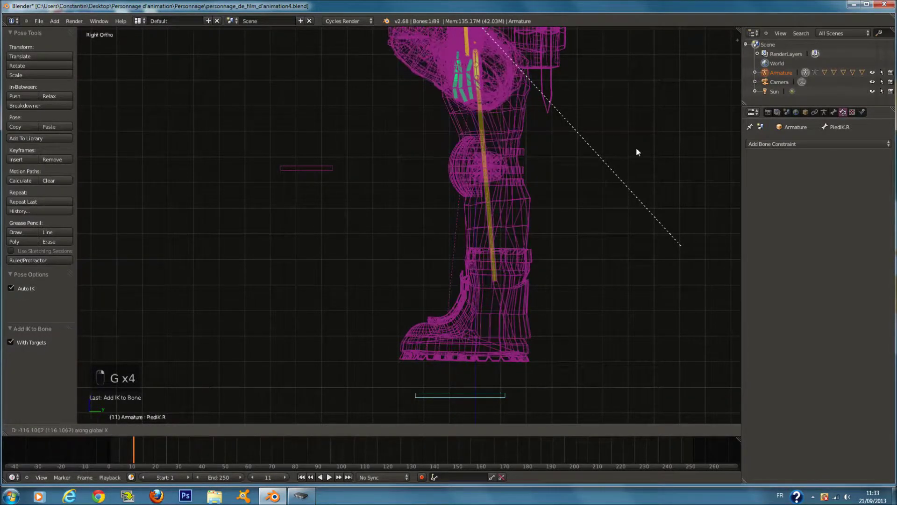
Test the right knee's bending with repeated free moves of PiedIK.R in the side view, cancel them, and switch to solid shading
key(g)
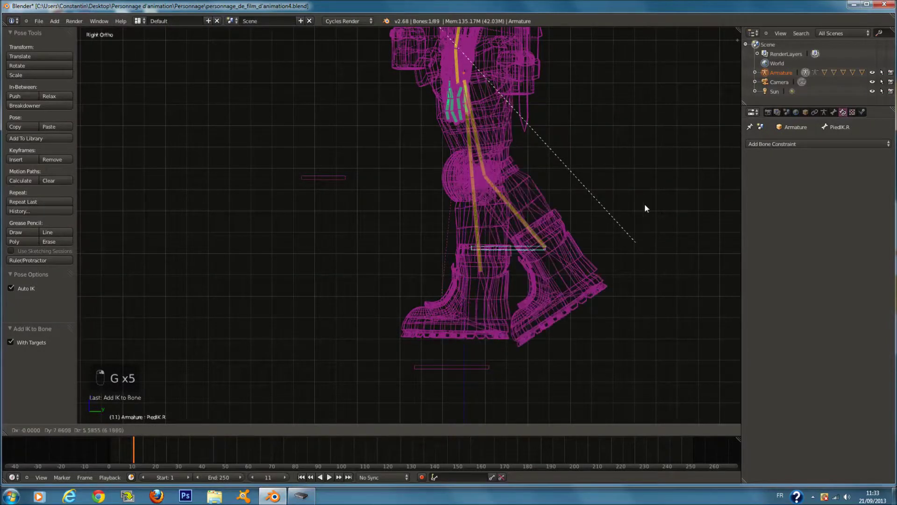
key(g)
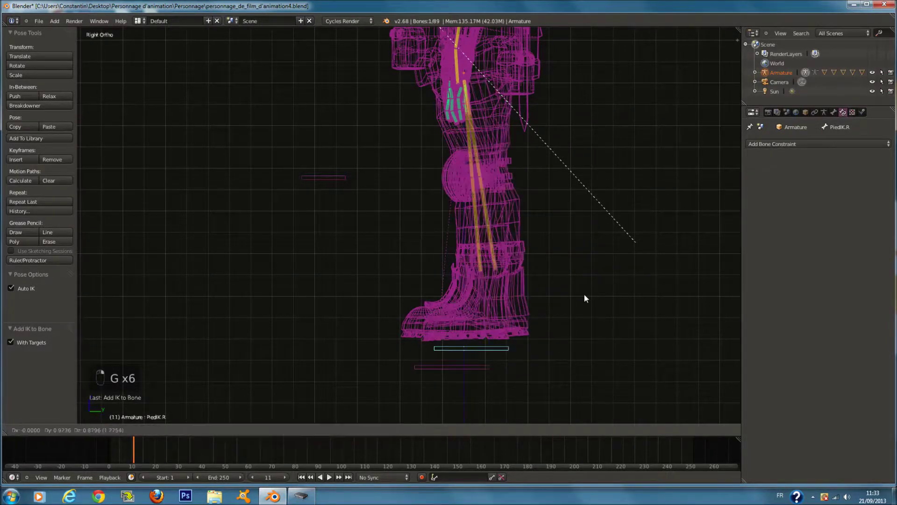
click(521, 338)
key(g)
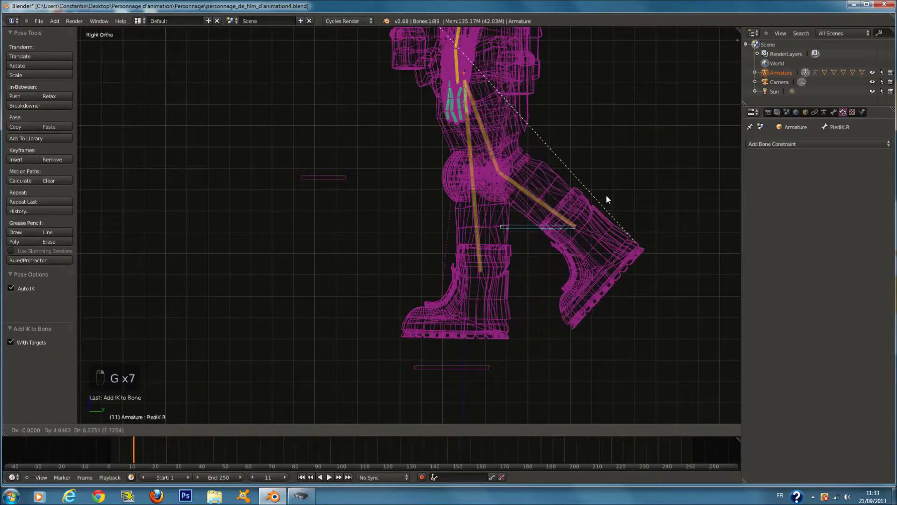
right_click(576, 274)
key(g)
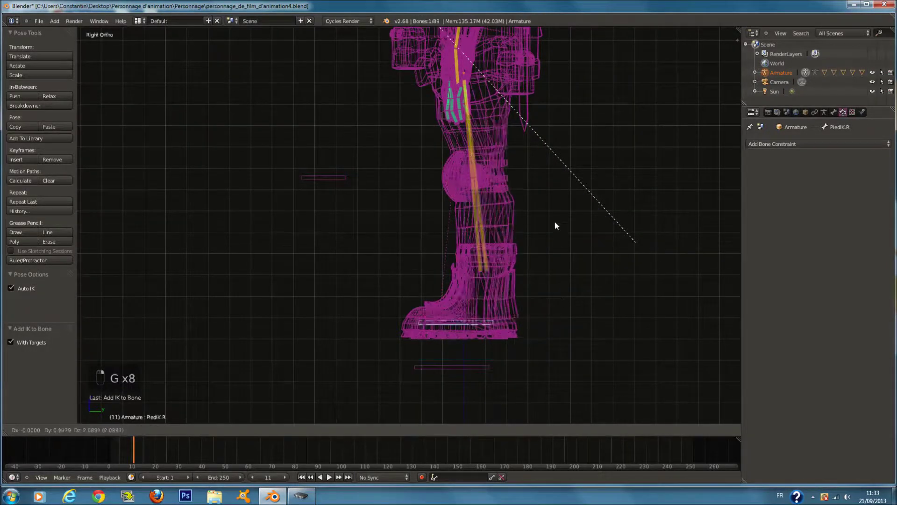
right_click(531, 268)
key(g)
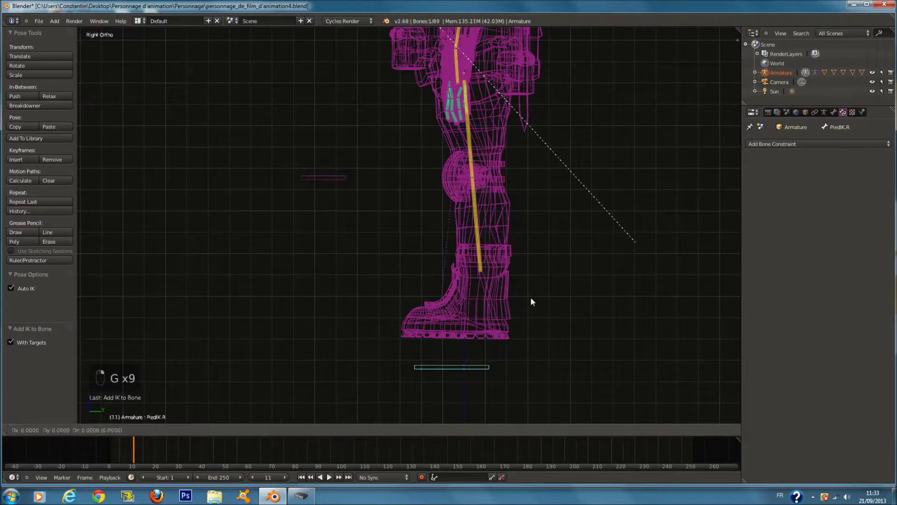
right_click(543, 215)
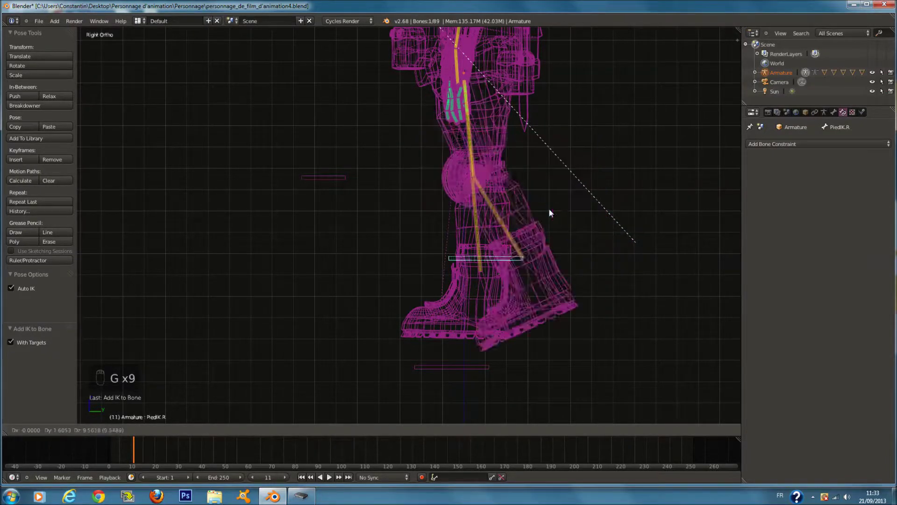
key(g)
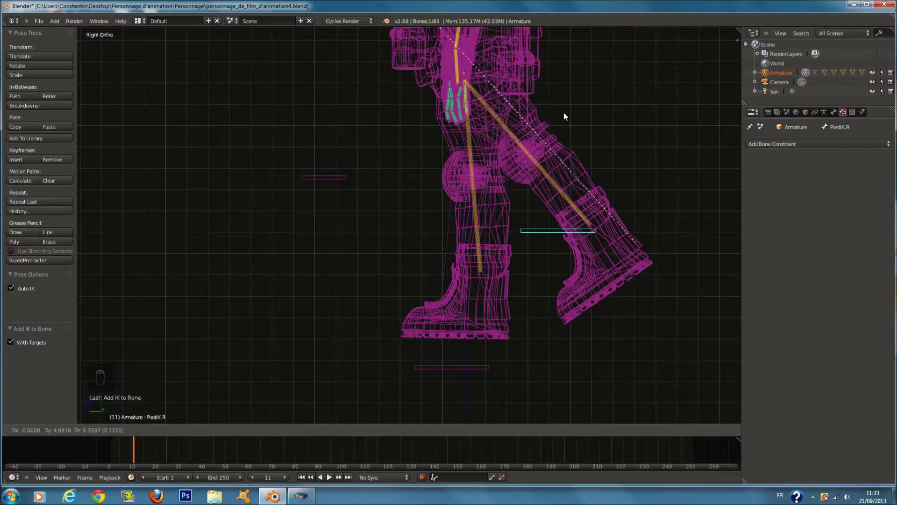
right_click(469, 159)
key(z)
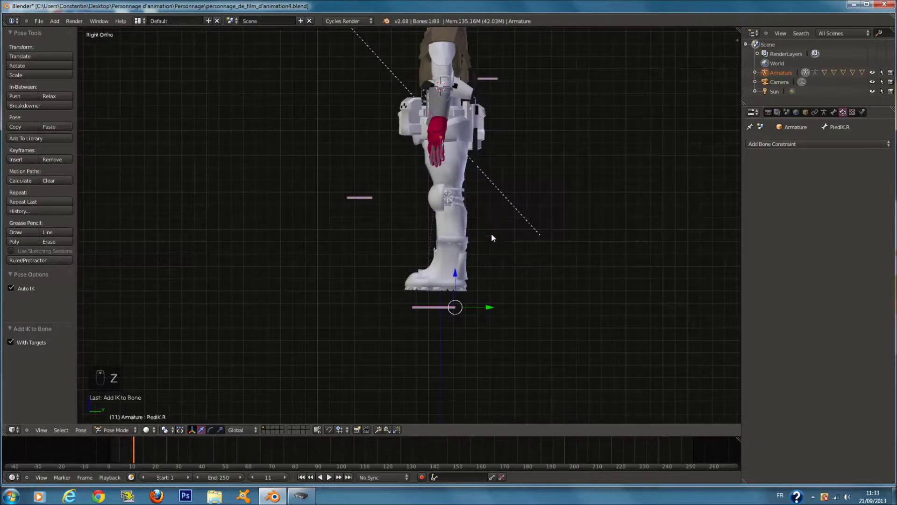
Save the file, return to the front wireframe view with the 3D cursor at the origin, and deselect all bones
middle_drag(492, 232, 628, 246)
key(a)
key(a)
key(a)
key(ctrl+s)
key(KP_1)
key(z)
key(shift+c)
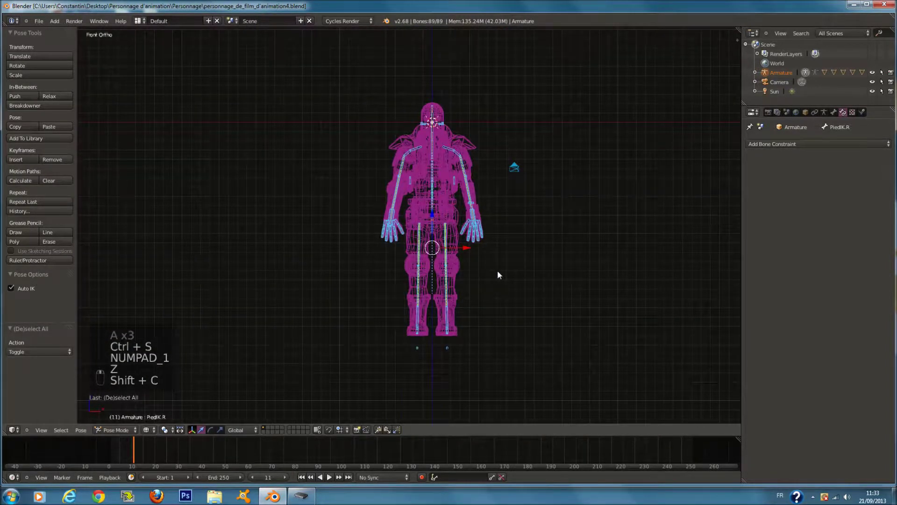
scroll(491, 270, down, 1)
scroll(491, 270, up, 2)
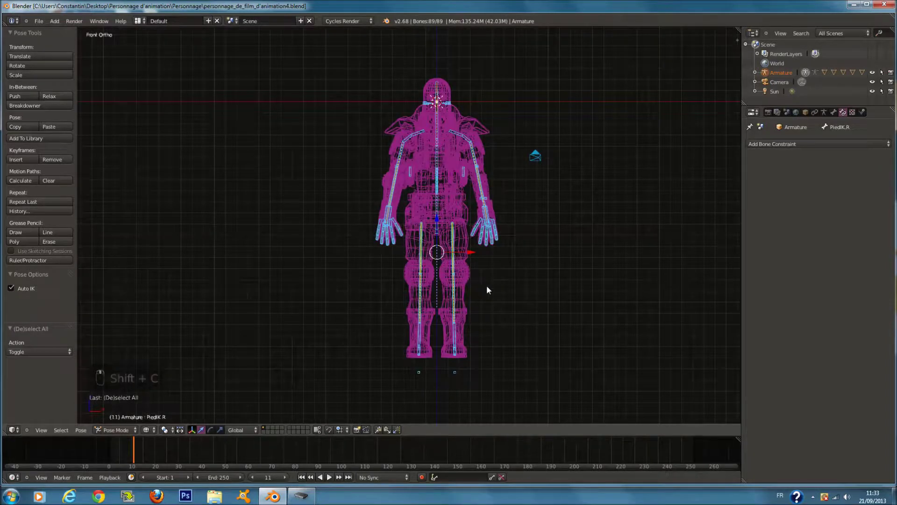
key(a)
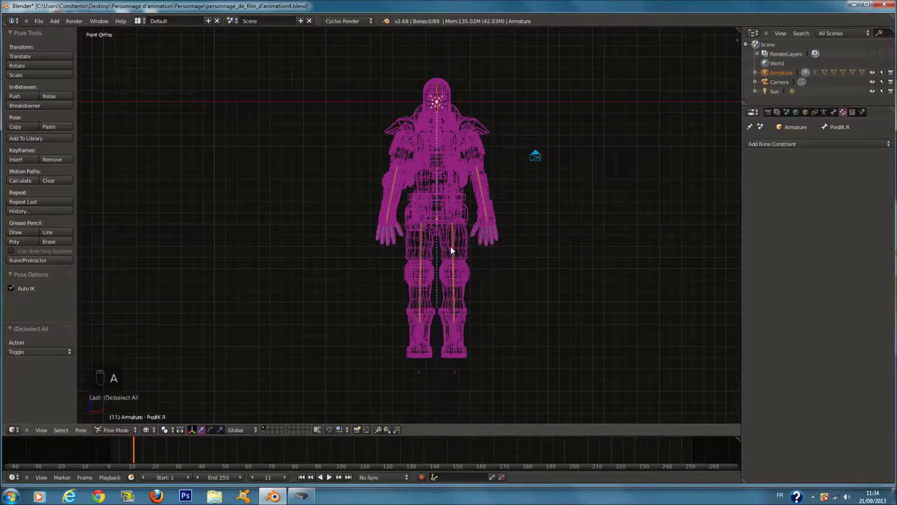
Put the armature in Edit Mode, try adding a new bone at the 3D cursor and undo it
key(Tab)
scroll(486, 262, up, 2)
key(a)
key(a)
scroll(488, 261, down, 1)
key(a)
key(a)
key(a)
key(shift+a)
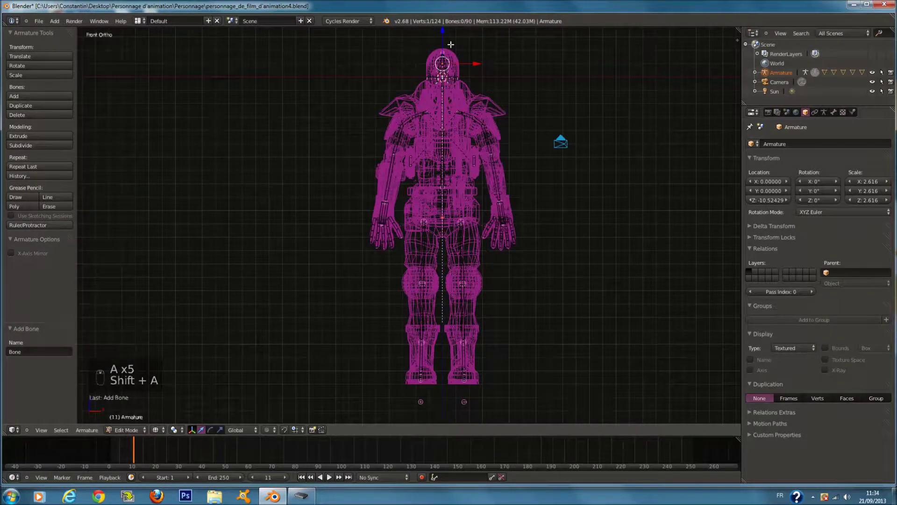
key(ctrl+z)
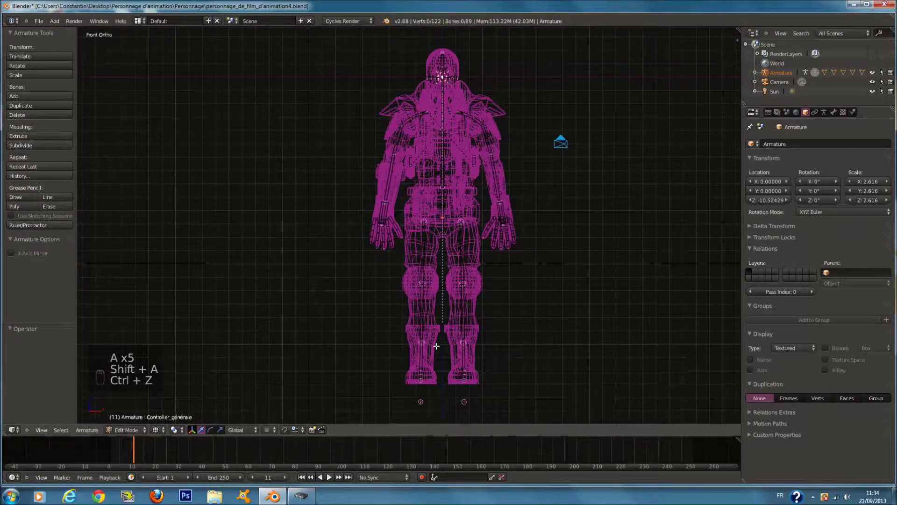
Recentre the 3D cursor and examine the bones inside the helmet, selecting the front helmet bone Partie_avant_casque
key(shift+c)
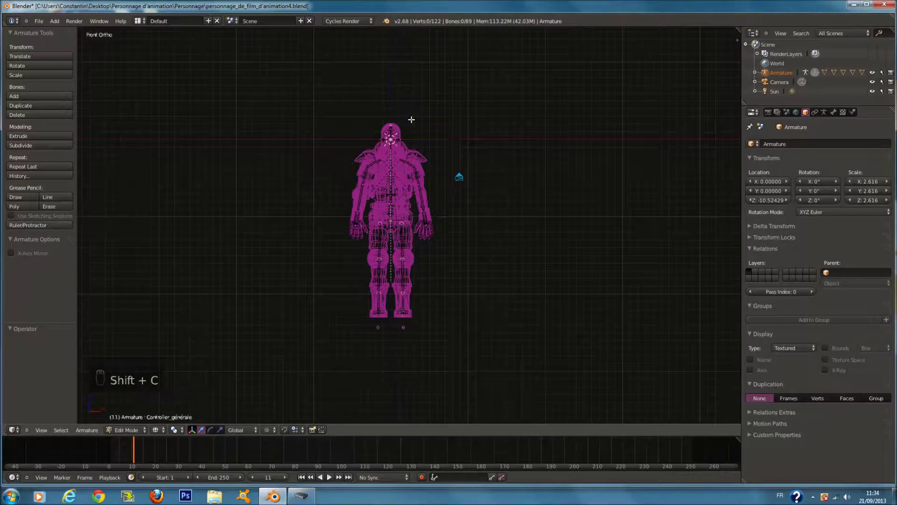
key(KP_Decimal)
key(a)
key(a)
key(a)
key(a)
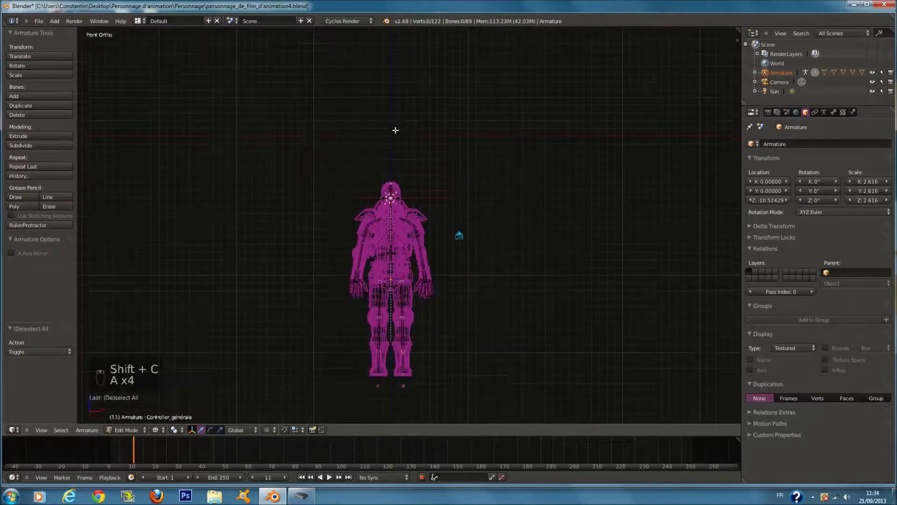
scroll(396, 130, up, 8)
key(a)
right_click(362, 96)
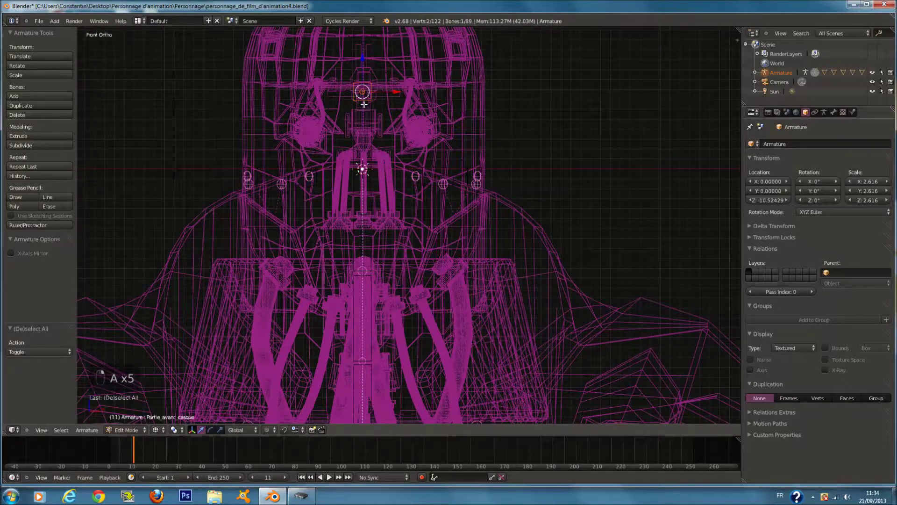
middle_drag(364, 104, 508, 206)
key(KP_Decimal)
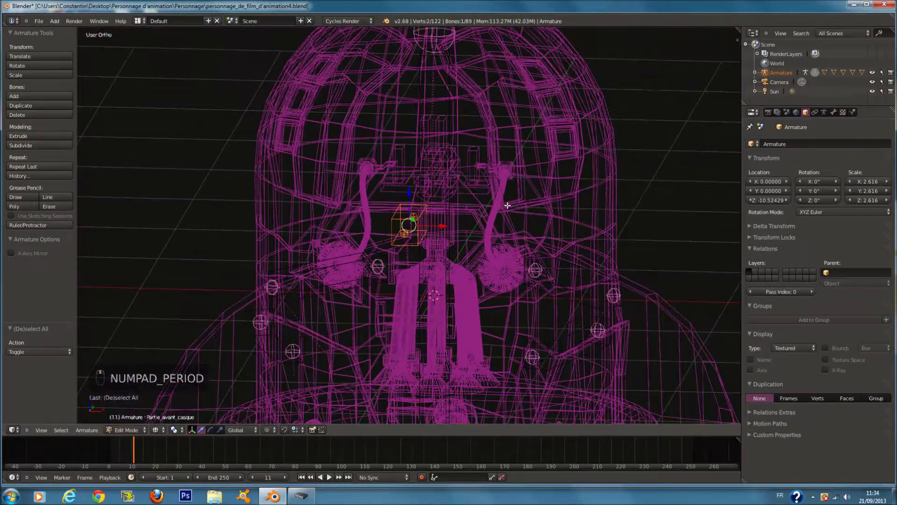
Clear the bone selection, add a new bone at the 3D cursor inside the head and select the whole bone
key(a)
key(a)
key(a)
key(a)
key(a)
key(a)
key(a)
middle_drag(474, 229, 479, 319)
key(a)
key(shift+a)
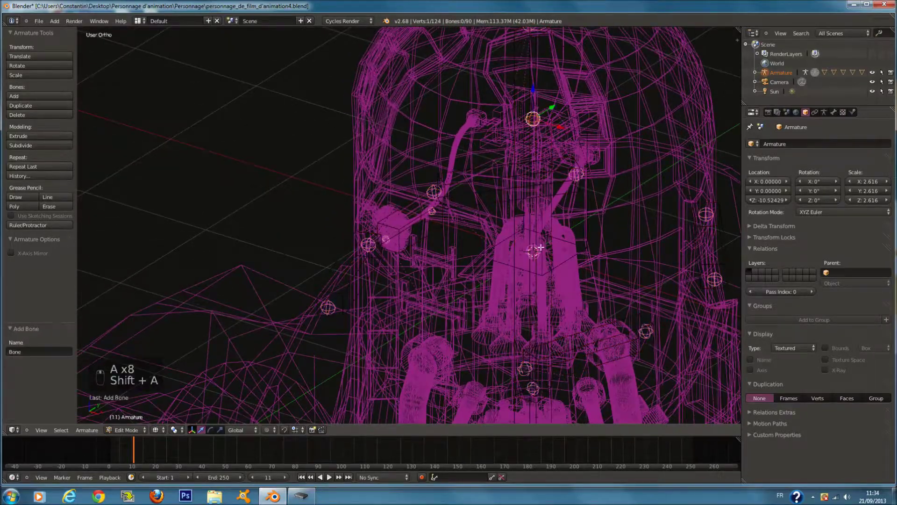
right_click(583, 212)
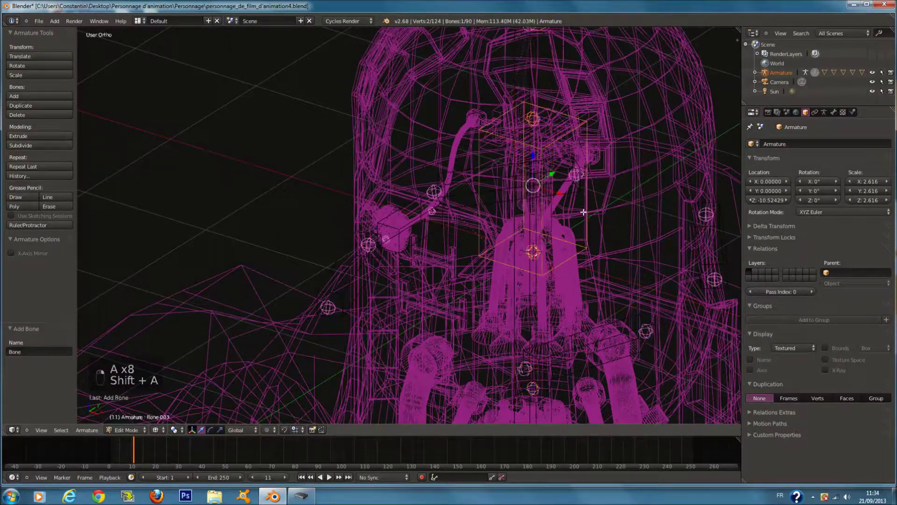
Move the new bone about -23.016 along the global Z axis so it sits between the feet
key(KP_3)
scroll(374, 224, down, 5)
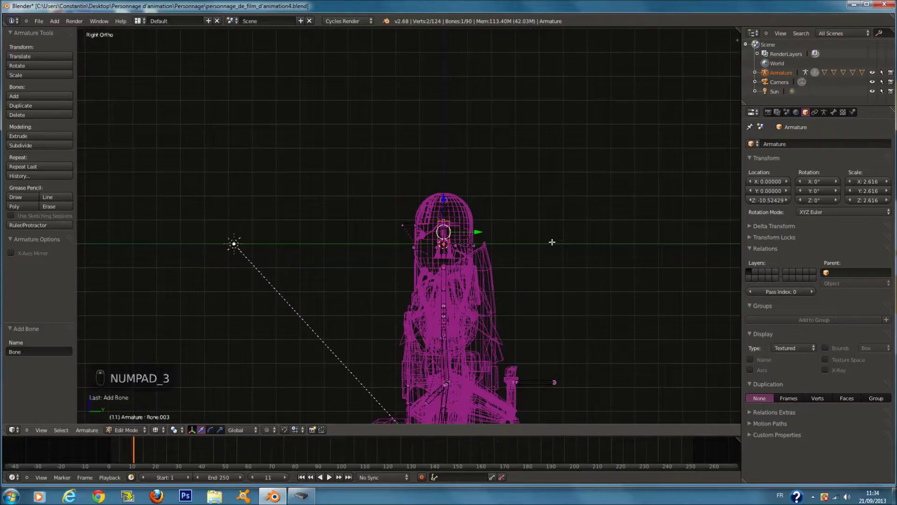
scroll(507, 219, down, 3)
key(g)
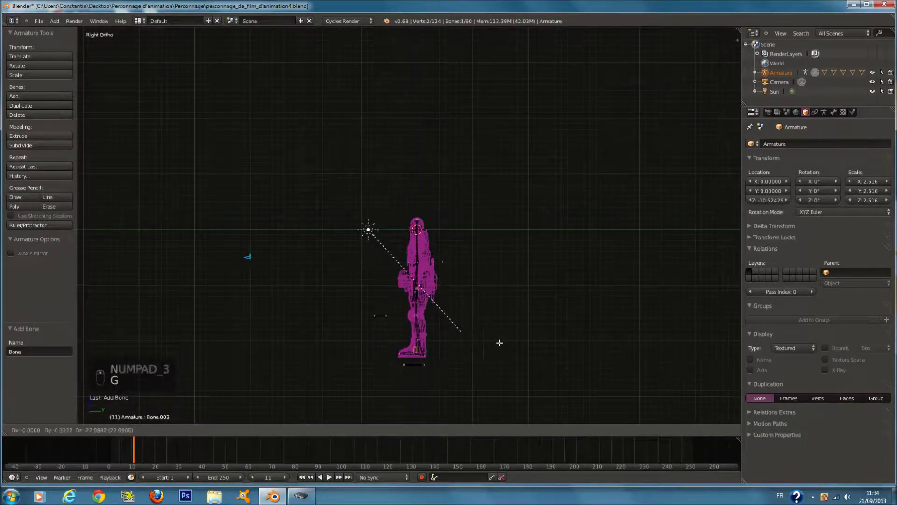
key(z)
click(433, 318)
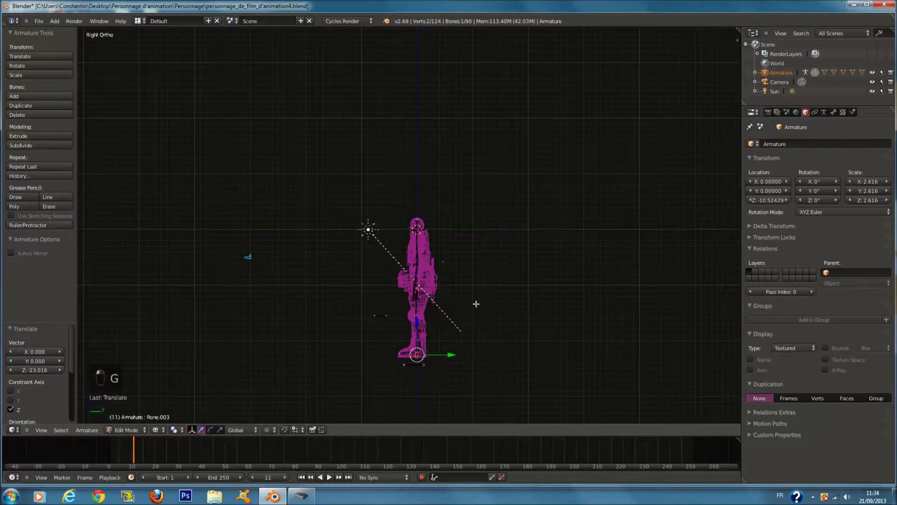
key(KP_1)
key(KP_Decimal)
scroll(476, 304, down, 10)
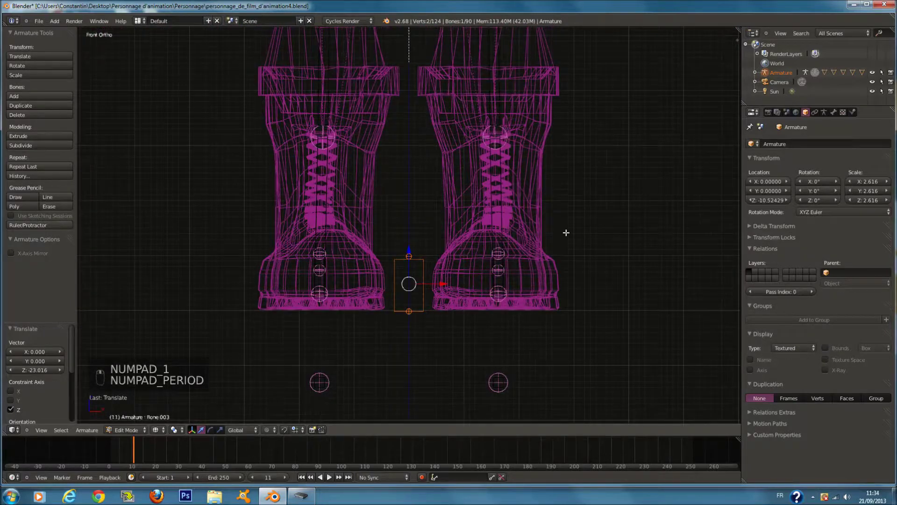
Rename the new bone between the feet Personnage_controleur and save the file
click(832, 113)
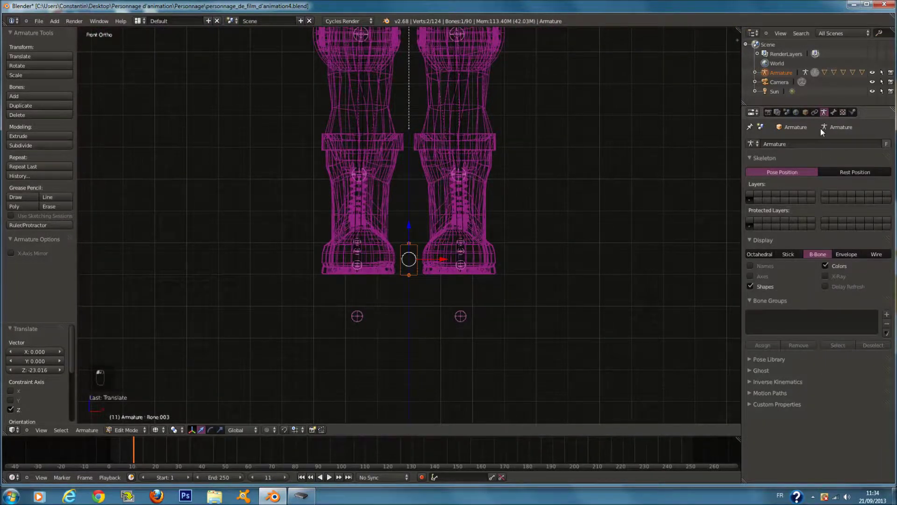
click(815, 141)
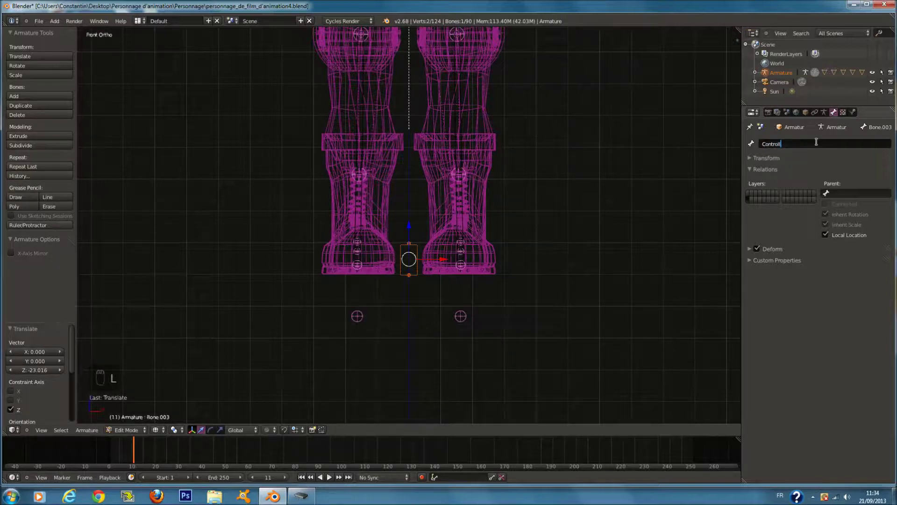
text(Controller_Pers)
key(BackSpace)
key(BackSpace)
key(BackSpace)
key(BackSpace)
key(Return)
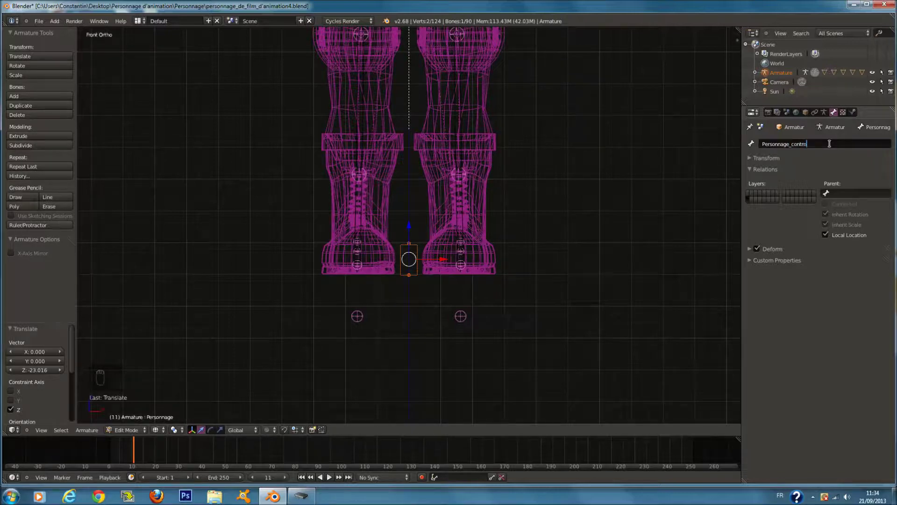
key(BackSpace)
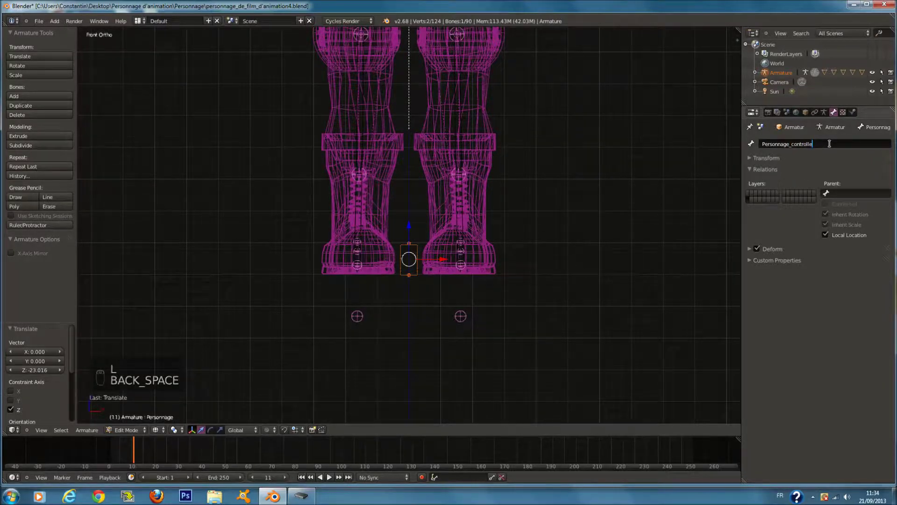
key(Return)
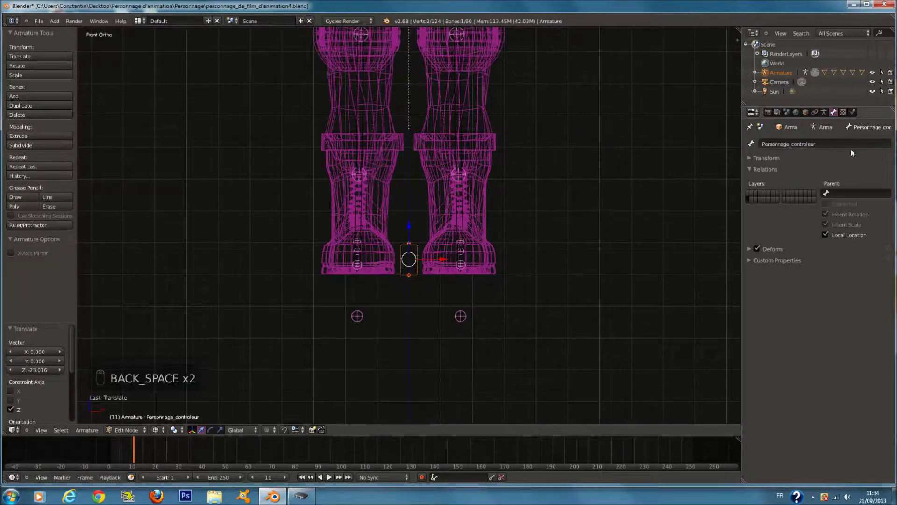
key(ctrl+s)
Turn off Deform for the foot control bones PiedIK.L and PiedIK.R
middle_drag(449, 354, 449, 327)
right_click(447, 322)
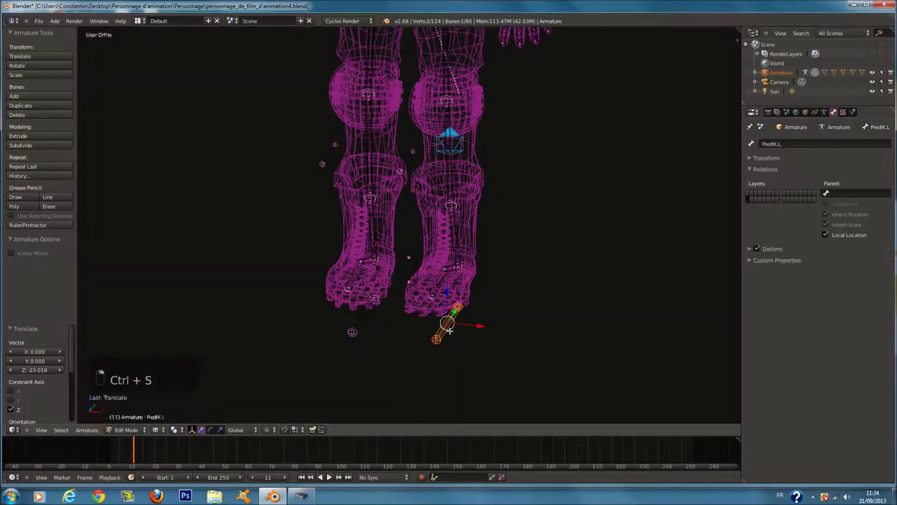
click(784, 248)
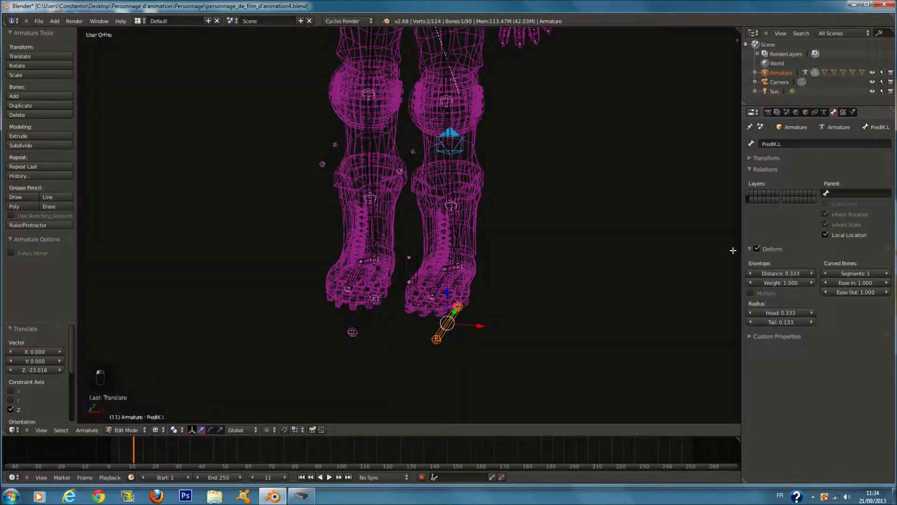
middle_drag(678, 264, 568, 271)
click(757, 248)
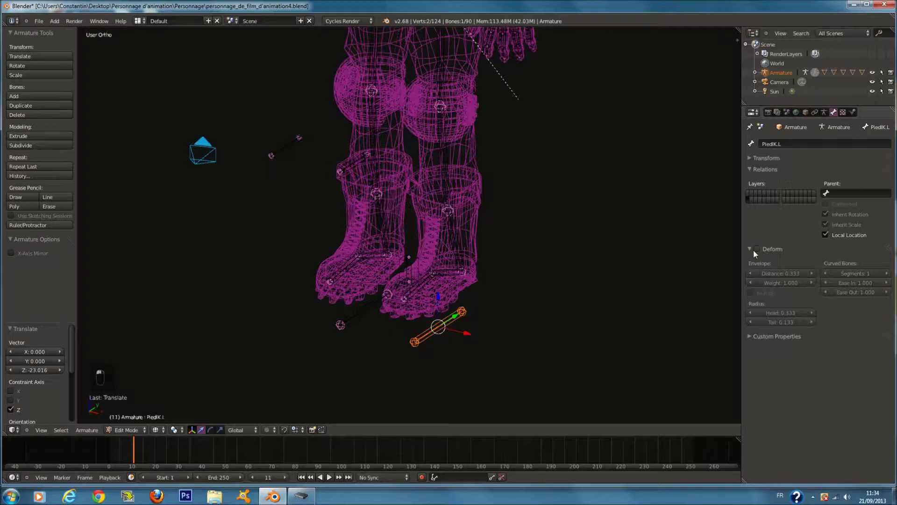
right_click(388, 318)
click(757, 249)
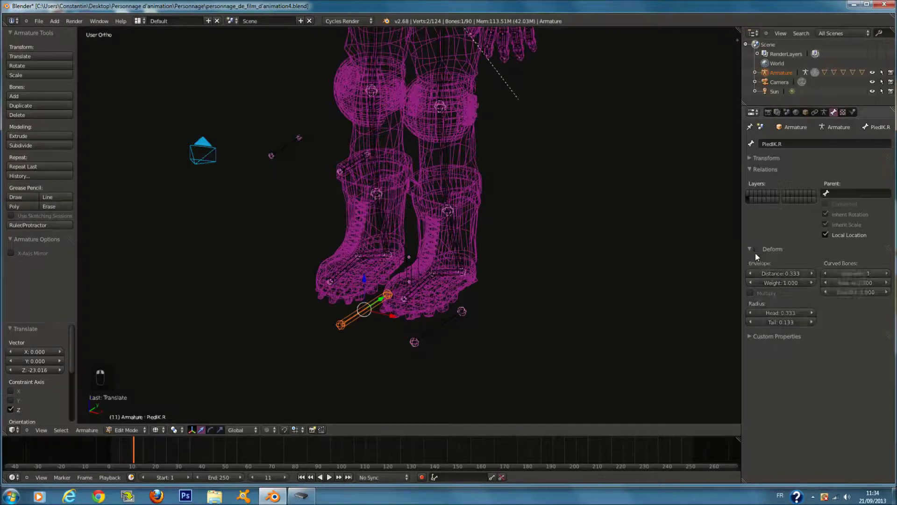
Turn off Deform for the knee control bones GenouxIK.R and GenouxIK.L
shift+middle_drag(300, 163, 302, 219)
right_click(297, 213)
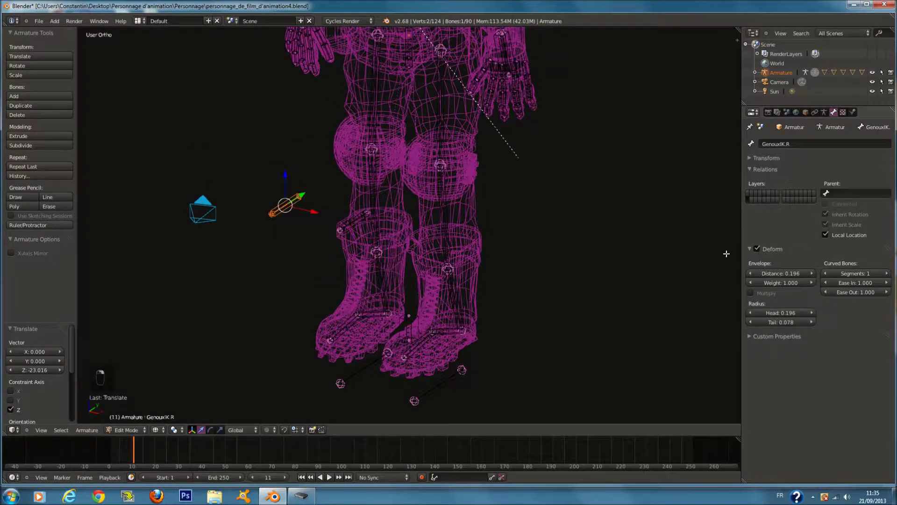
click(756, 249)
middle_drag(726, 253, 555, 245)
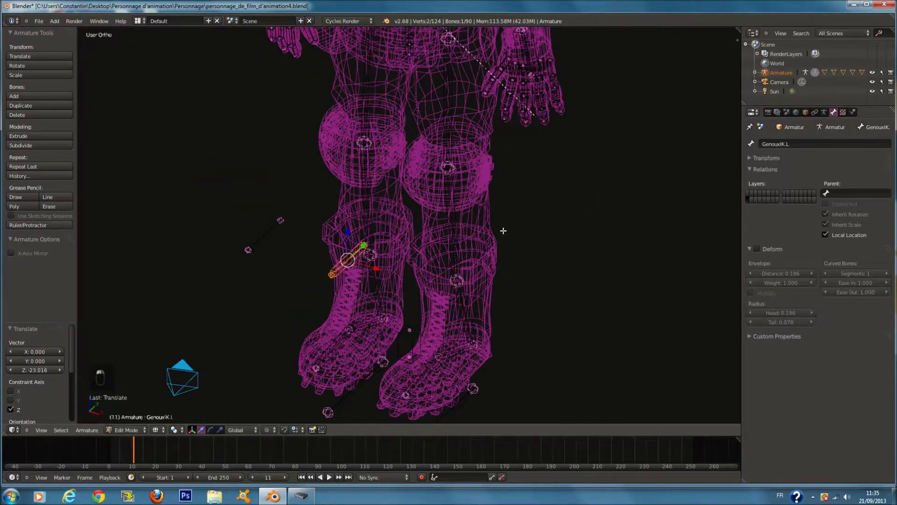
Turn off Deform for the hand control bones MainIK.L and MainIK.R
middle_drag(503, 231, 552, 229)
right_click(589, 215)
click(757, 248)
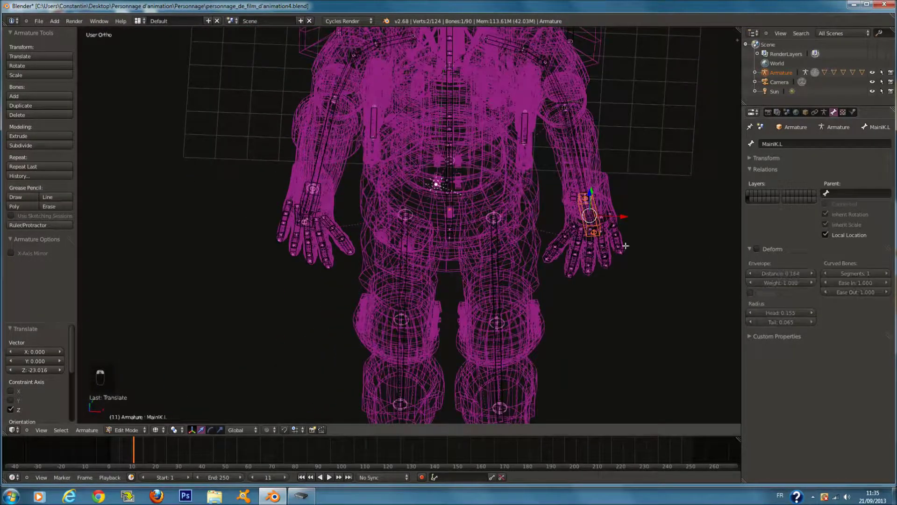
right_click(307, 199)
click(757, 248)
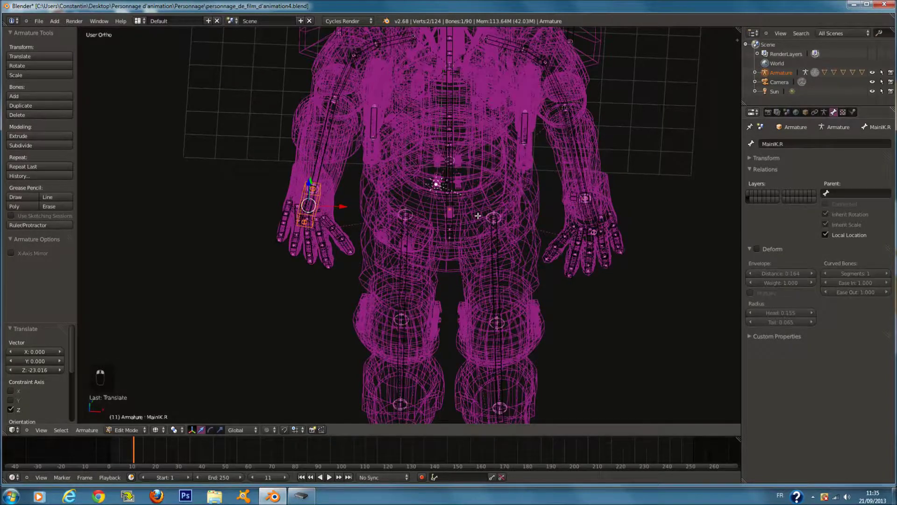
Turn off Deform for the elbow control bones GoudeIK.L and GoudeIK.R
middle_drag(537, 178, 545, 130)
right_click(442, 62)
right_click(460, 73)
click(826, 111)
click(835, 113)
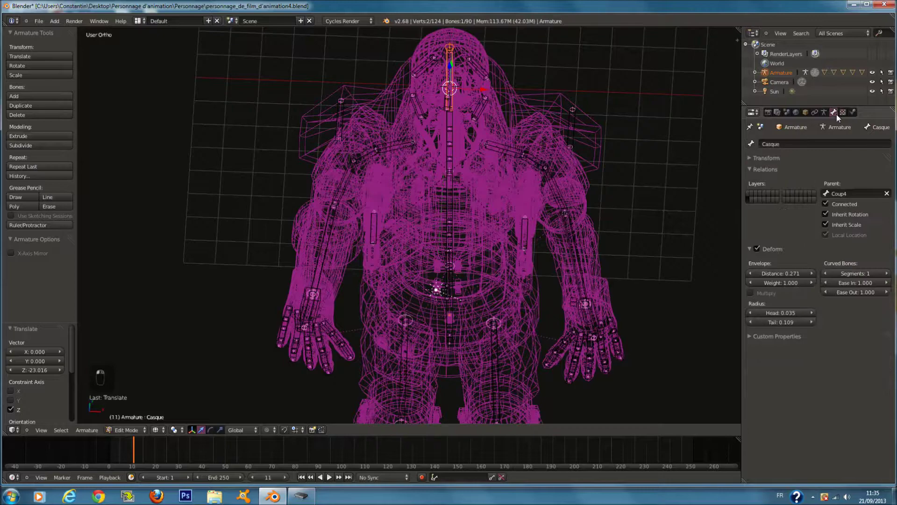
right_click(571, 123)
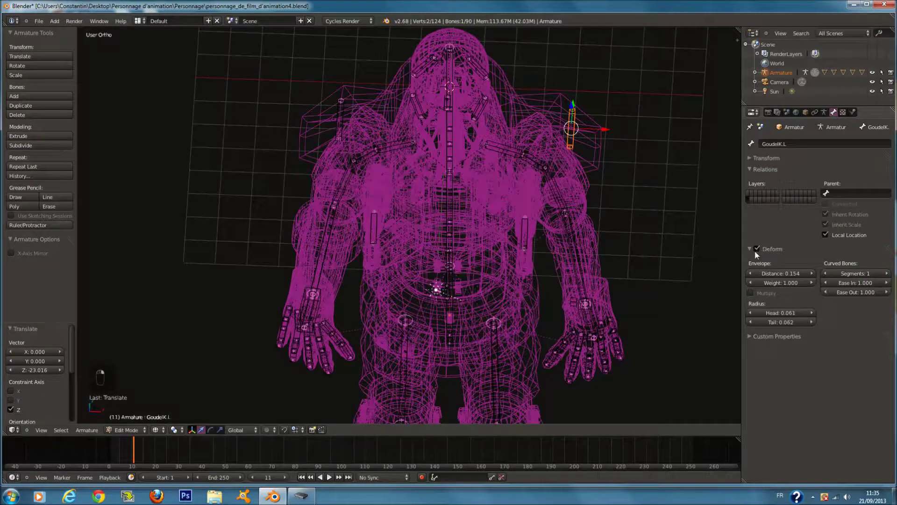
middle_drag(468, 224, 533, 240)
right_click(326, 126)
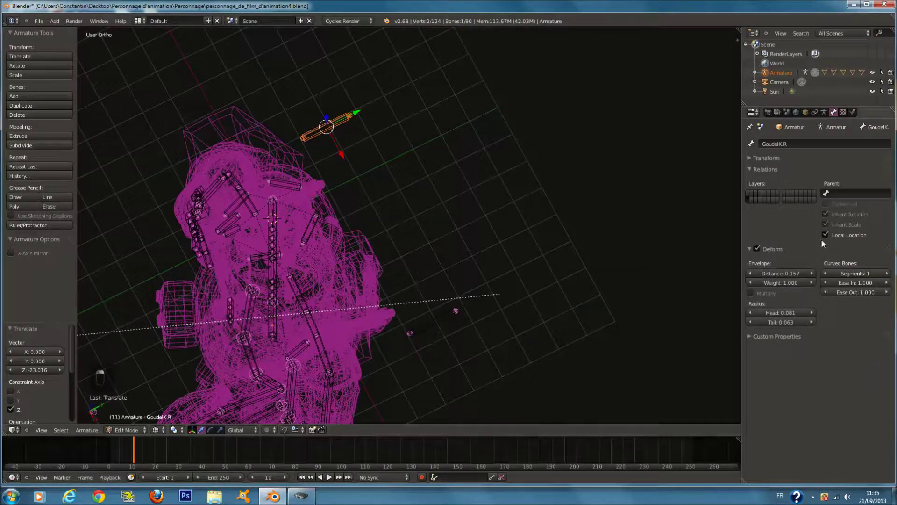
click(758, 248)
Switch the armature to Pose Mode and delete the IK constraint from the helmet bone Casque
key(z)
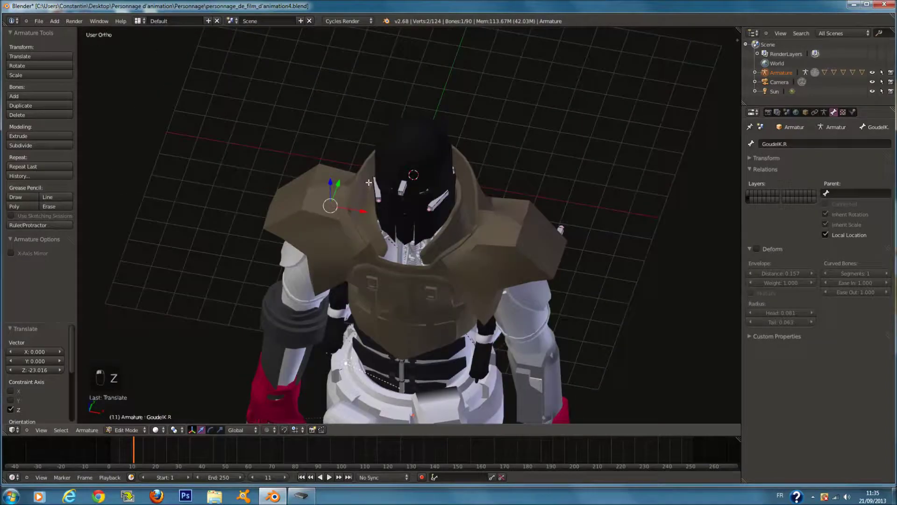
key(Tab)
right_click(415, 145)
key(z)
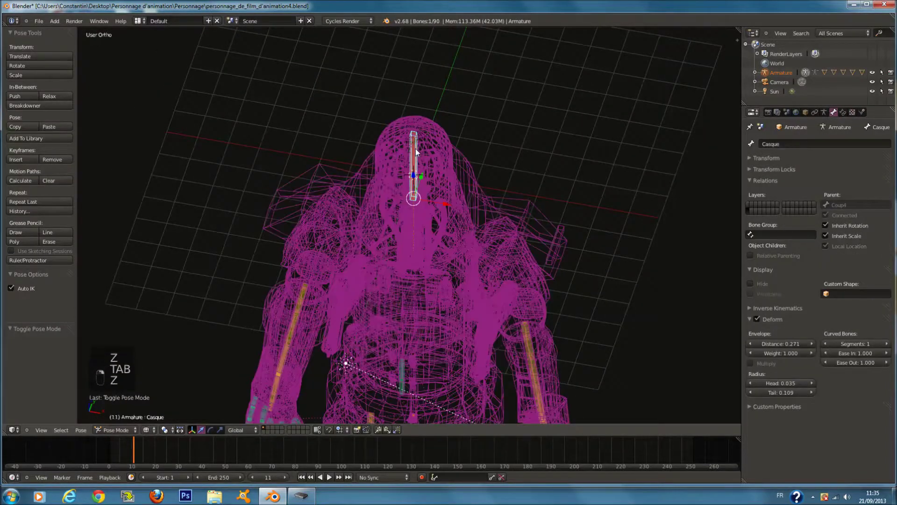
click(844, 113)
key(KP_1)
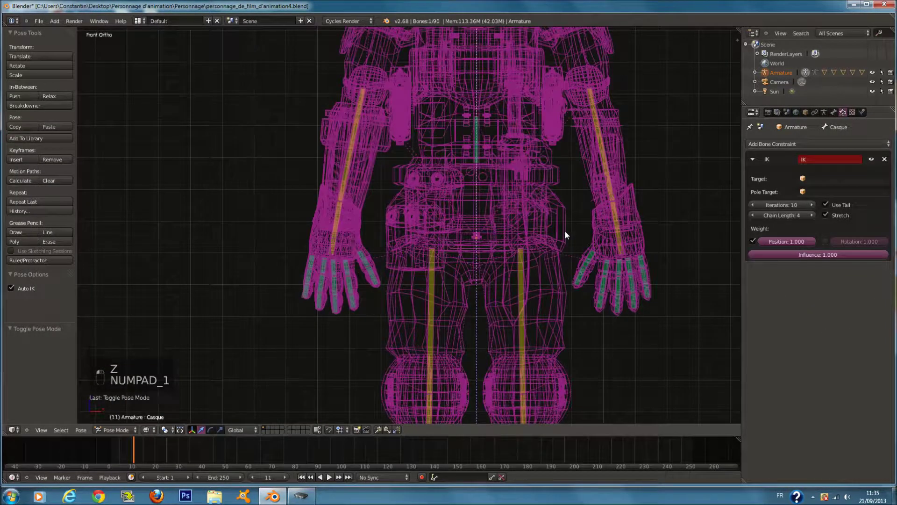
key(KP_Decimal)
scroll(548, 177, down, 3)
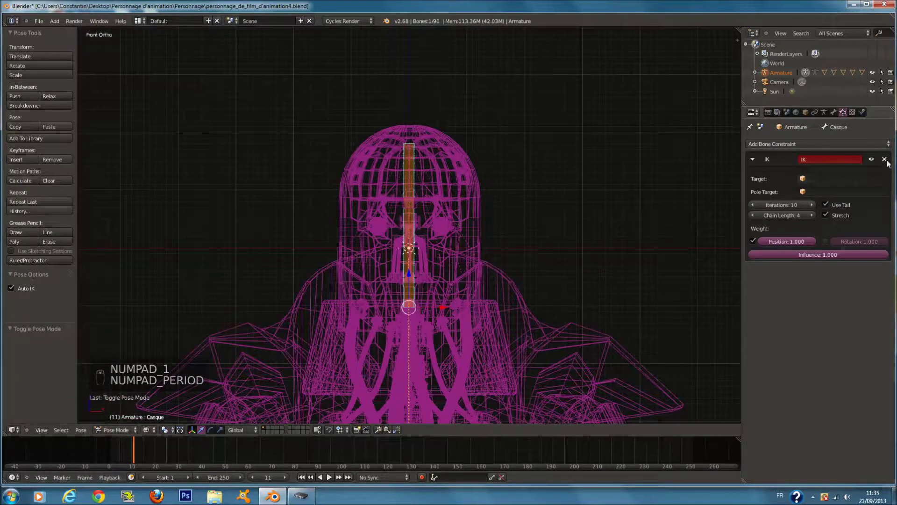
click(885, 159)
Duplicate the helmet bone Casque and move the copy about 2.225 units up along Z, above the head
scroll(444, 198, down, 2)
scroll(443, 201, up, 2)
key(Tab)
key(shift+d)
click(444, 206)
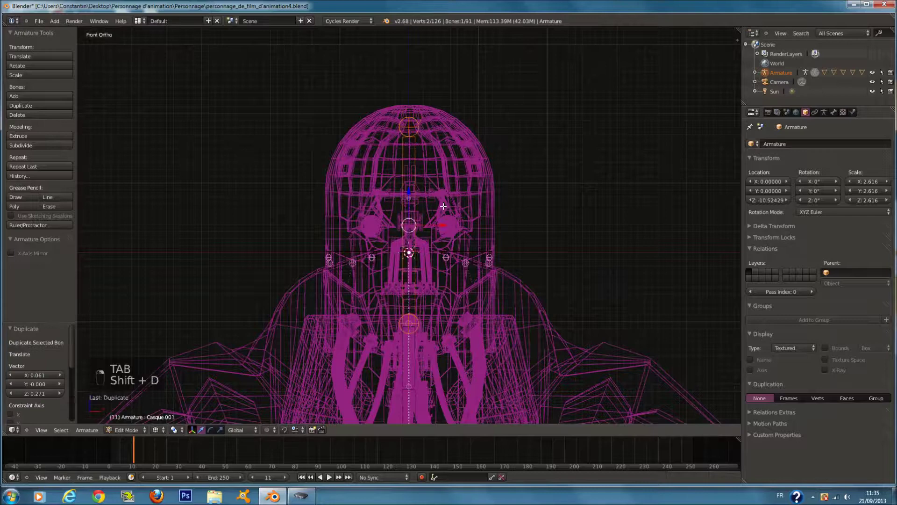
scroll(412, 210, down, 2)
right_drag(412, 207, 409, 91)
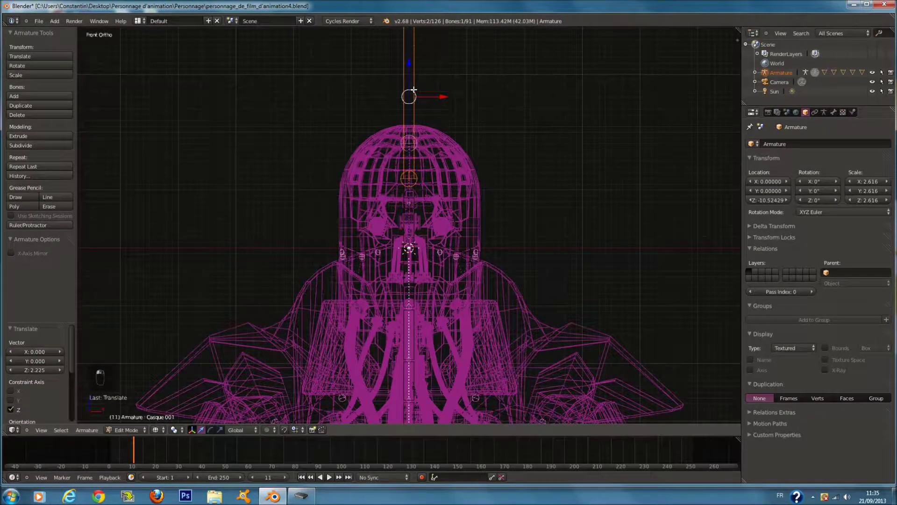
Rotate the duplicated head bone 90° so it lies horizontal above the helmet, and clear its parent
text(90)
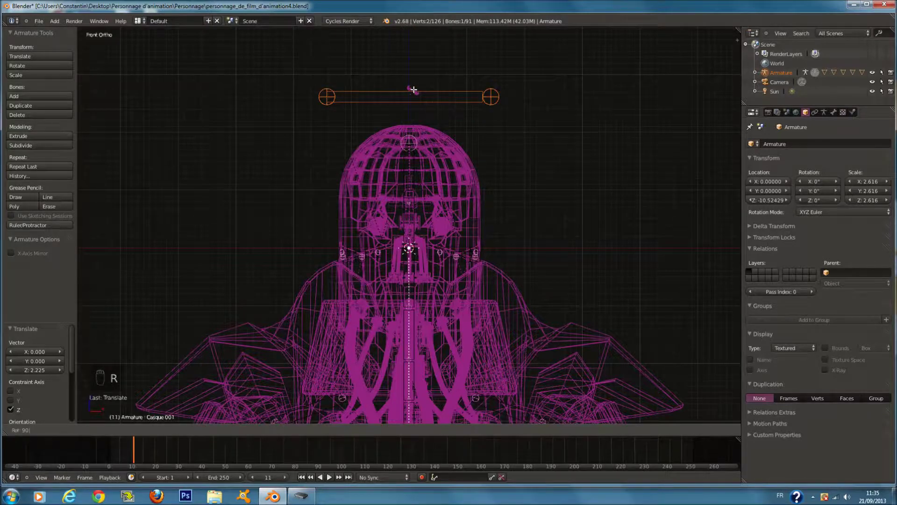
key(Return)
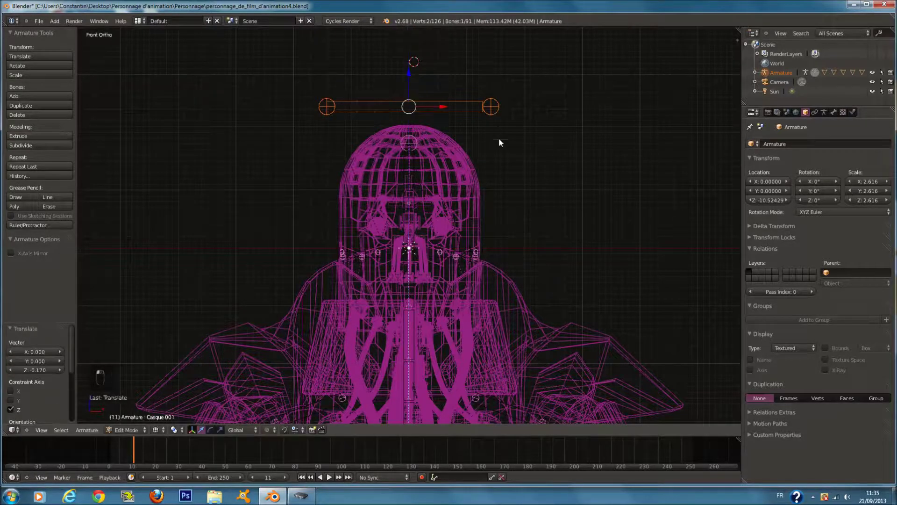
key(Tab)
key(z)
key(Tab)
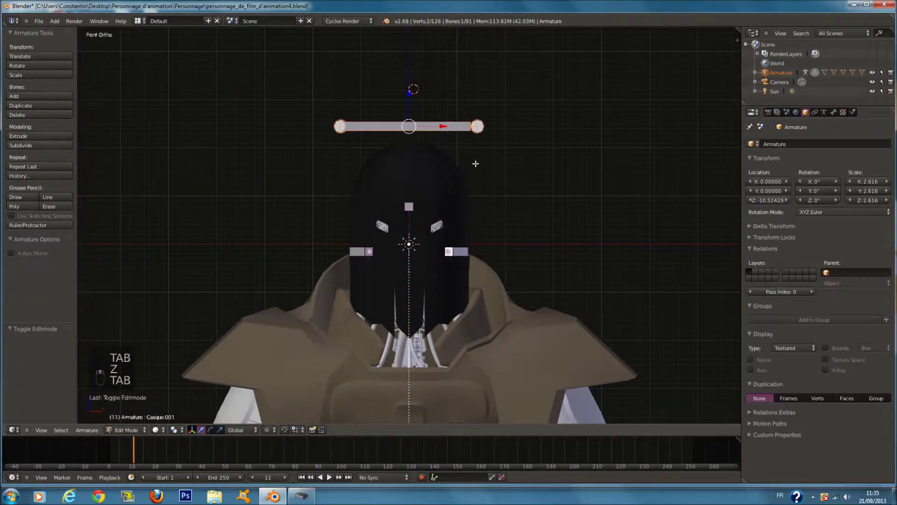
key(alt+p)
click(458, 171)
key(Tab)
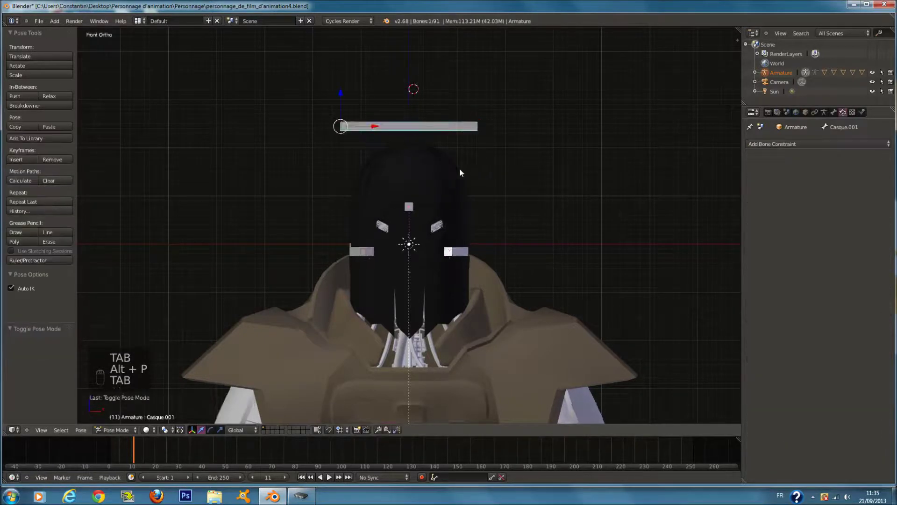
Try adding an IK constraint to the duplicated bone Casque.001 with Casque as its target, and undo it
key(z)
shift+right_click(415, 181)
shift+right_click(450, 111)
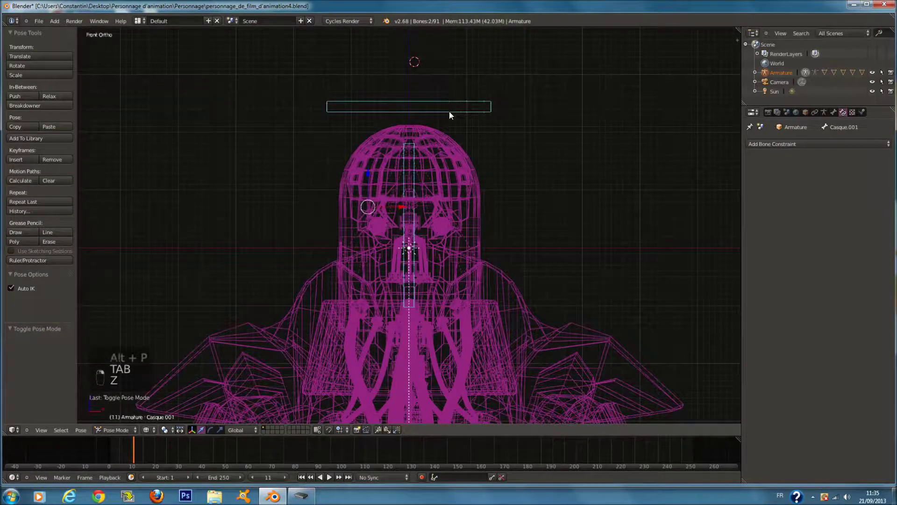
key(shift+i)
click(449, 113)
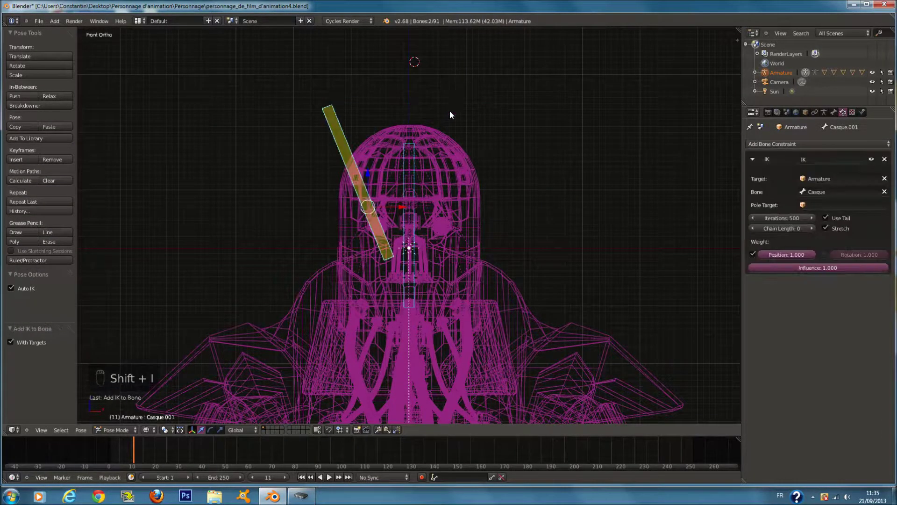
key(ctrl+z)
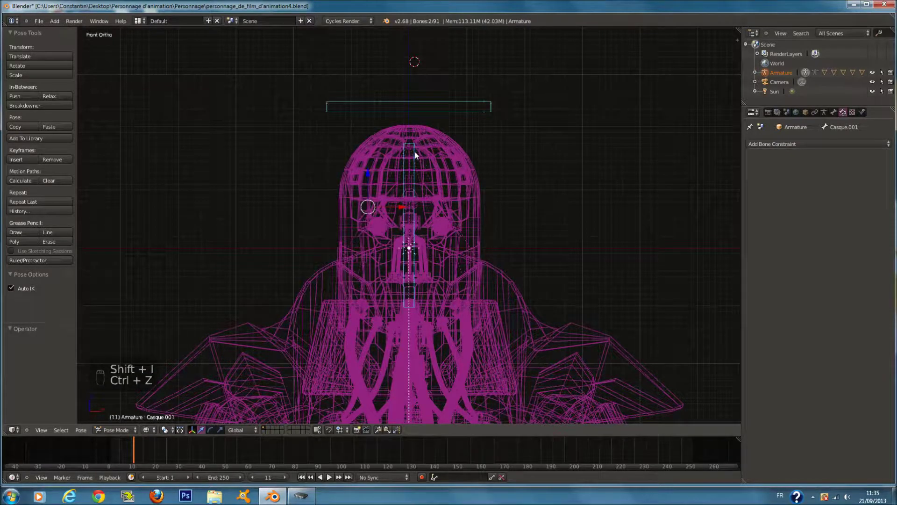
Try an IK constraint on Casque targeting Casque.001 with chain length 2, and delete the constraint
shift+right_click(415, 150)
key(shift+i)
click(415, 150)
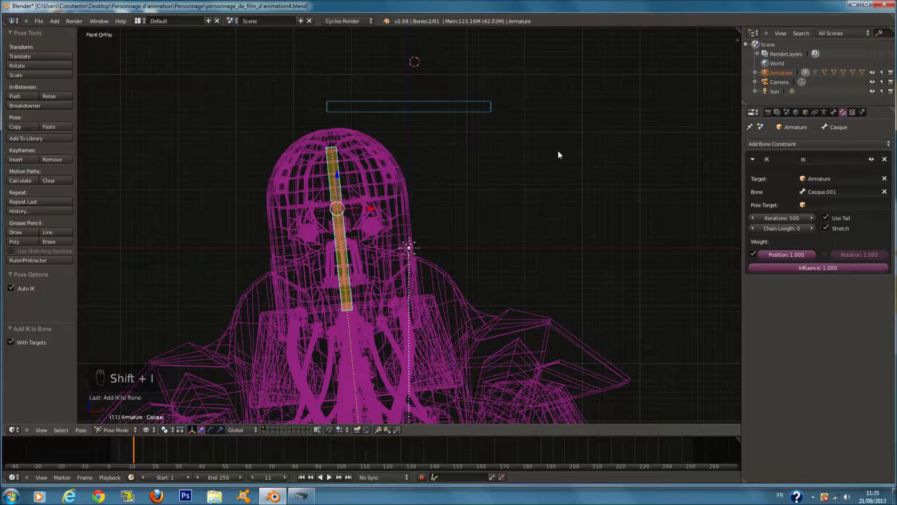
click(814, 226)
click(812, 226)
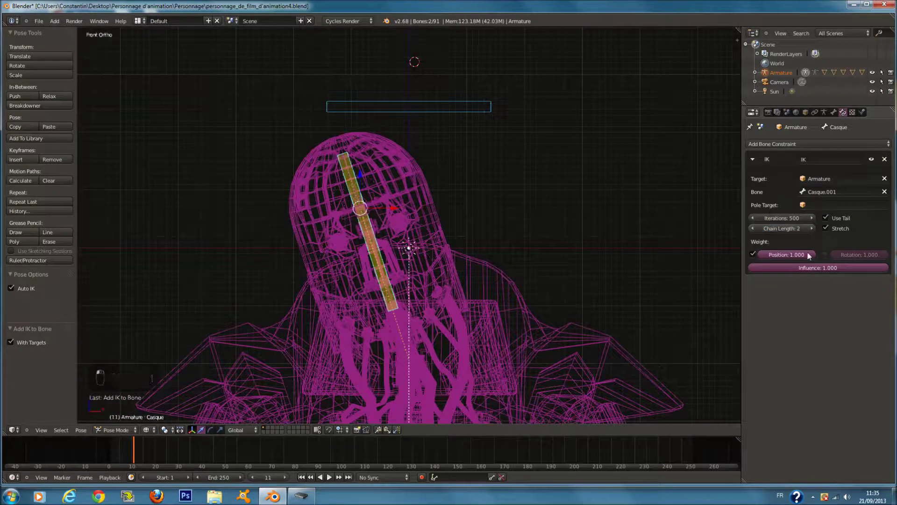
click(826, 218)
click(826, 218)
click(885, 160)
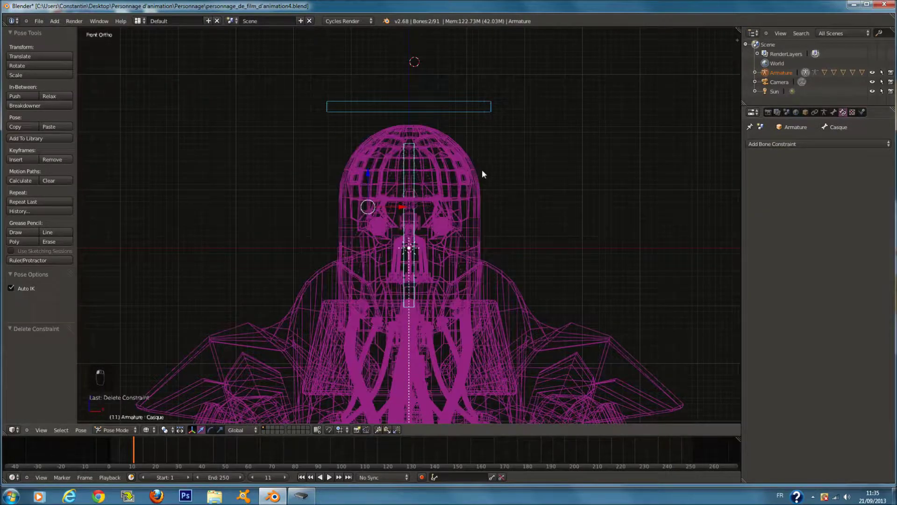
Undo the IK trials and the duplicated bone above the head, back to the original Casque bone alone
key(Tab)
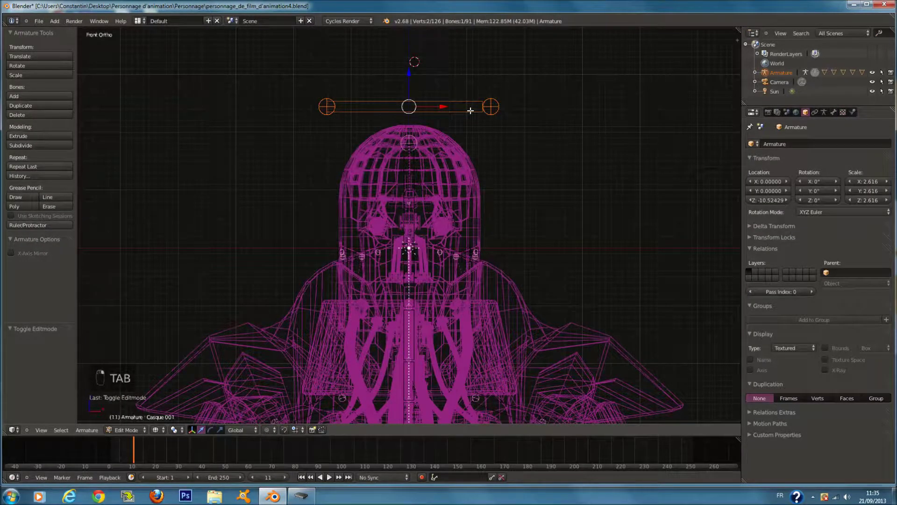
key(ctrl+z)
key(Tab)
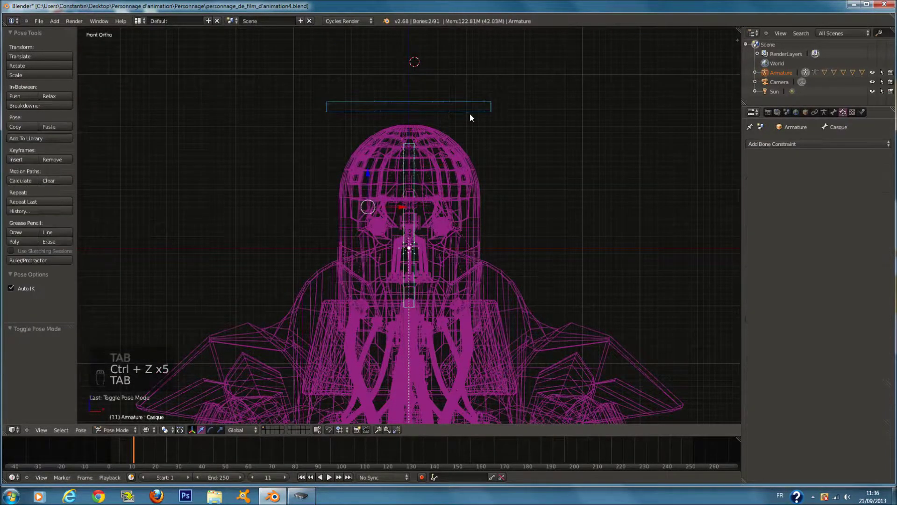
key(ctrl+z)
key(ctrl+z)
key(ctrl+z)
key(ctrl+z)
key(ctrl+z)
key(ctrl+z)
key(ctrl+z)
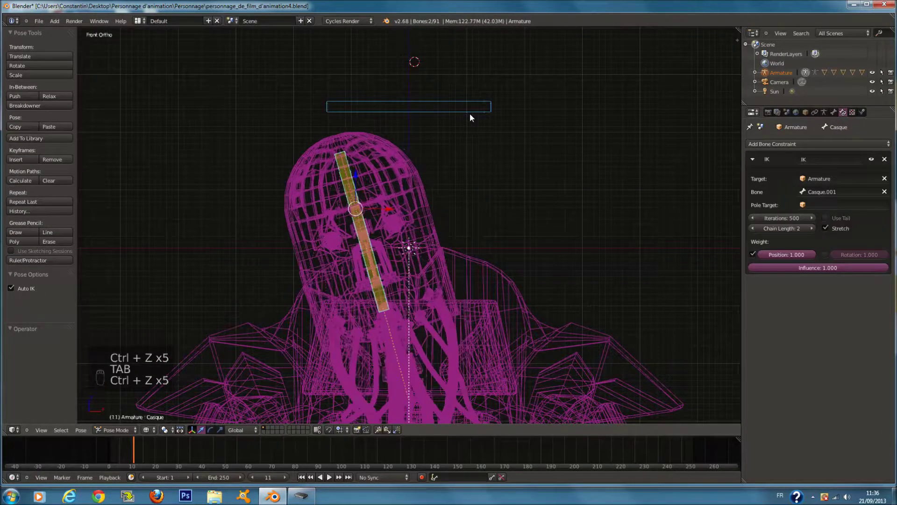
key(ctrl+z)
key(ctrl+z)
key(ctrl+z)
key(ctrl+z)
key(ctrl+z)
key(ctrl+z)
key(ctrl+z)
key(ctrl+z)
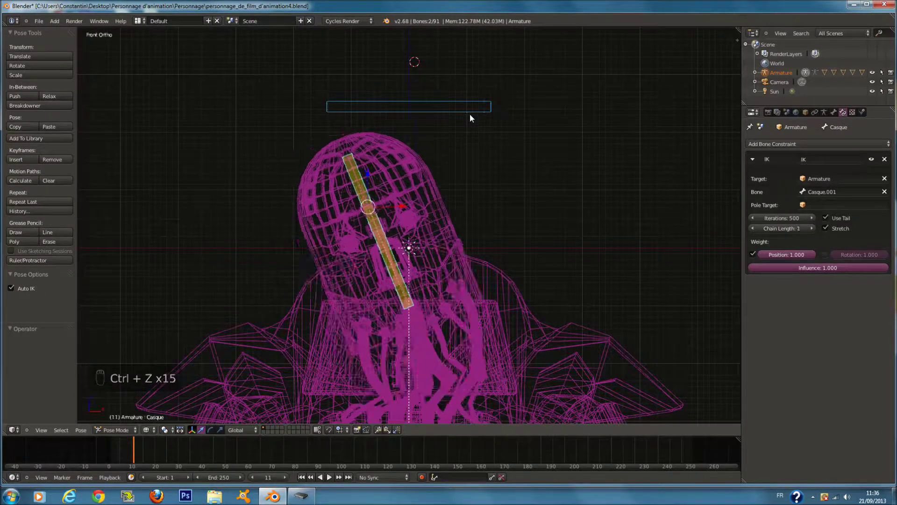
key(ctrl+z)
key(ctrl+z)
key(ctrl+z)
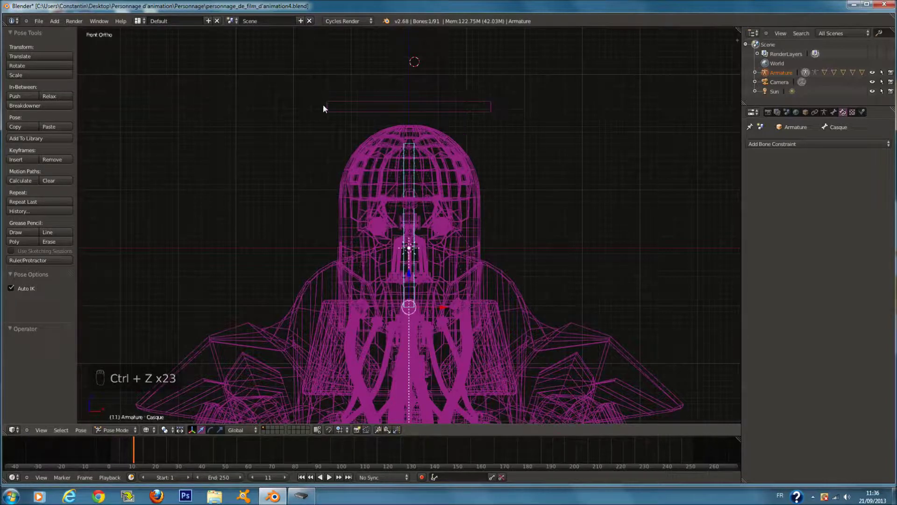
key(ctrl+z)
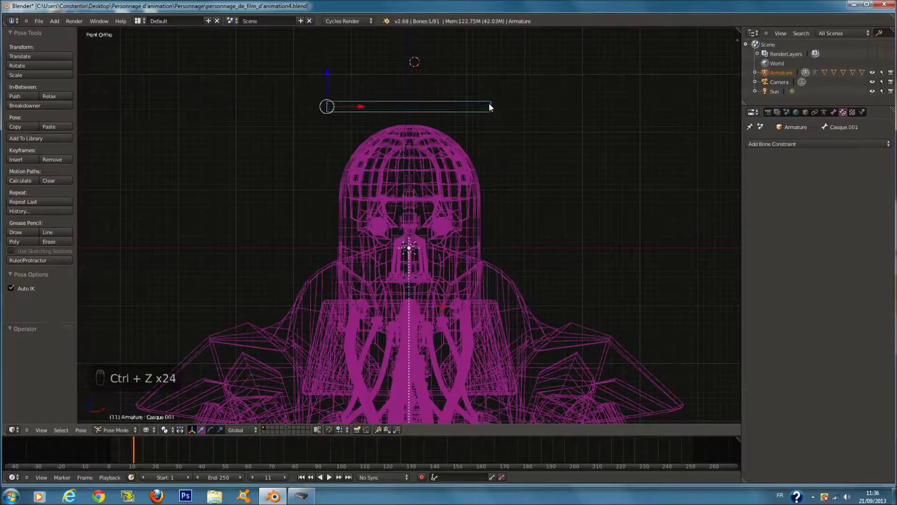
key(ctrl+z)
key(ctrl+z)
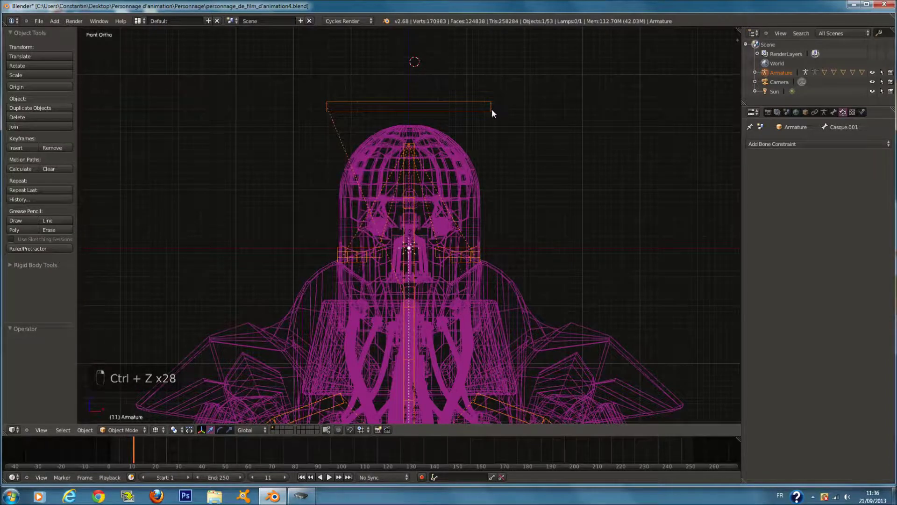
key(ctrl+z)
key(ctrl+z)
key(ctrl+z)
key(ctrl+z)
key(ctrl+z)
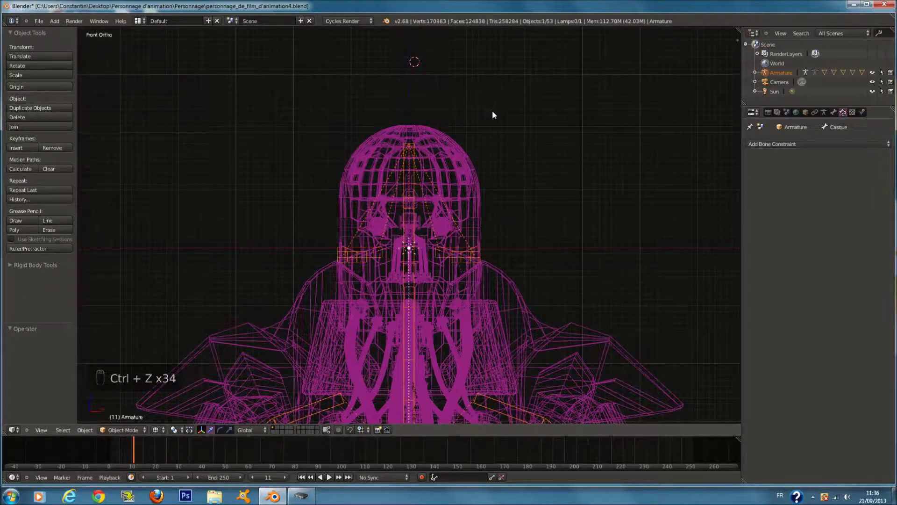
Duplicate the helmet bone Casque and place the copy almost on the original, about 0.081 units up along Z
scroll(467, 187, up, 1)
key(Tab)
key(g)
right_click(468, 173)
key(shift+d)
scroll(411, 186, down, 1)
middle_click(411, 180)
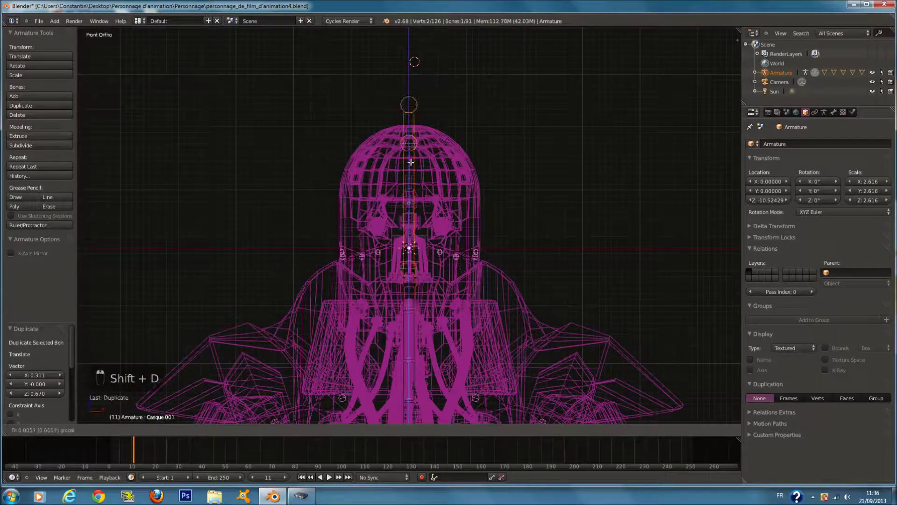
click(416, 196)
scroll(421, 206, down, 1)
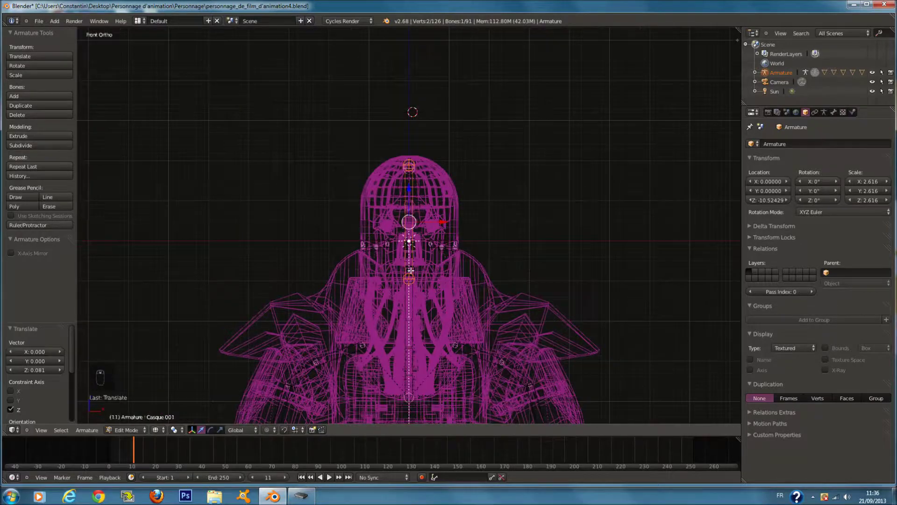
scroll(424, 211, up, 1)
Clear the parent of the duplicated helmet bone and leave Edit Mode
key(alt+p)
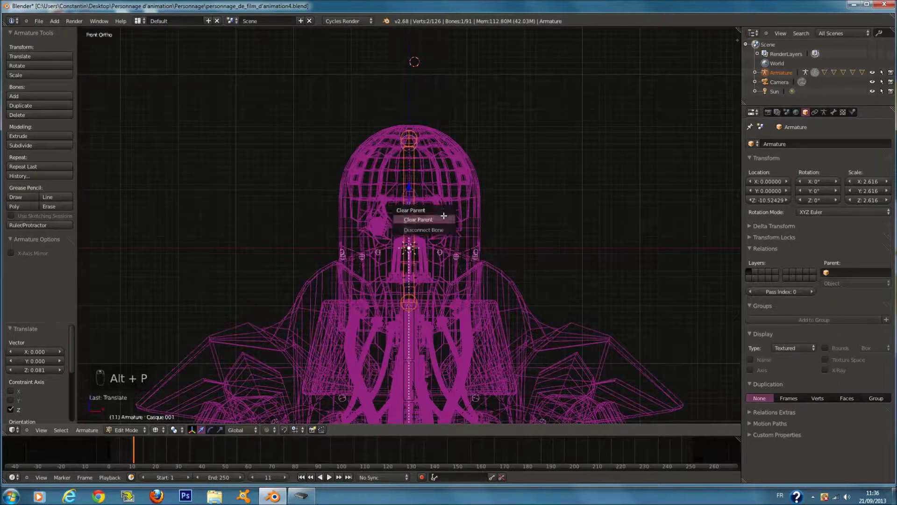
click(420, 215)
key(Tab)
right_click(414, 156)
right_click(415, 158)
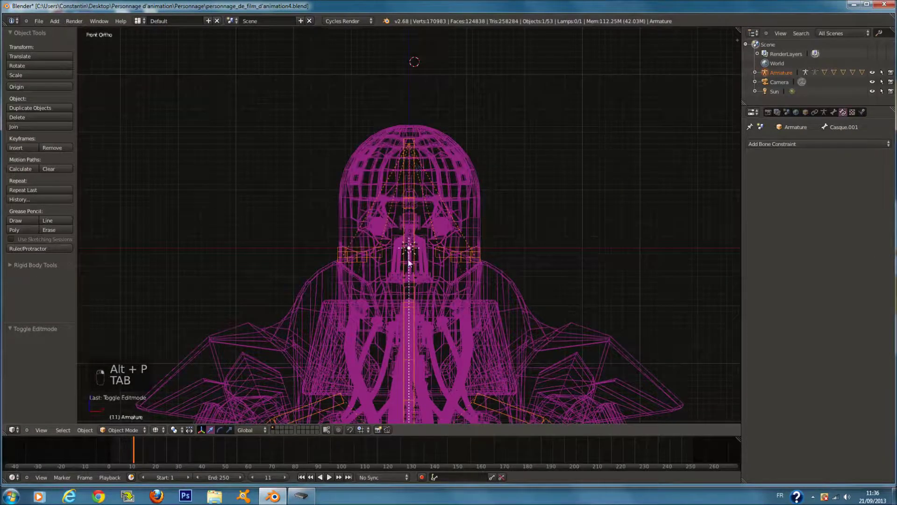
right_click(416, 201)
right_click(413, 165)
scroll(413, 165, up, 3)
mouse_move(413, 164)
middle_down()
mouse_move(389, 177)
mouse_move(392, 161)
mouse_move(415, 176)
middle_up()
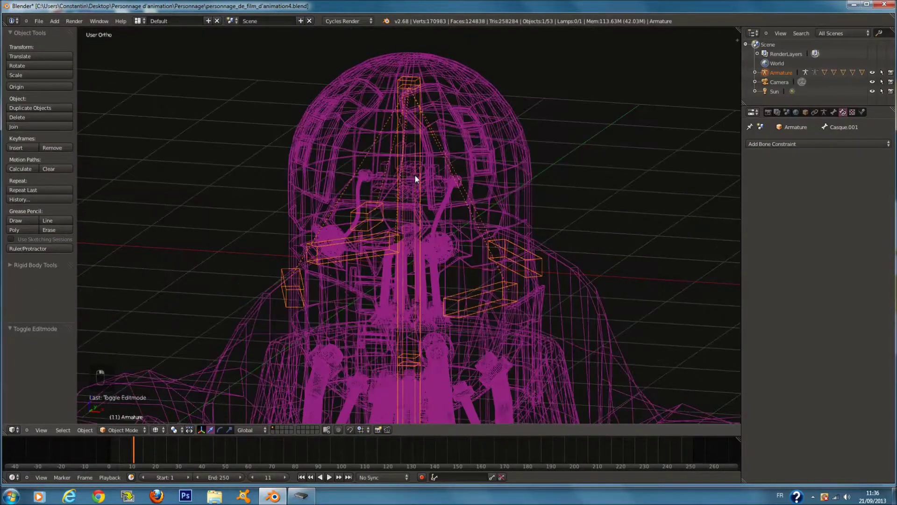
key(g)
click(421, 159)
right_click(401, 90)
right_click(402, 89)
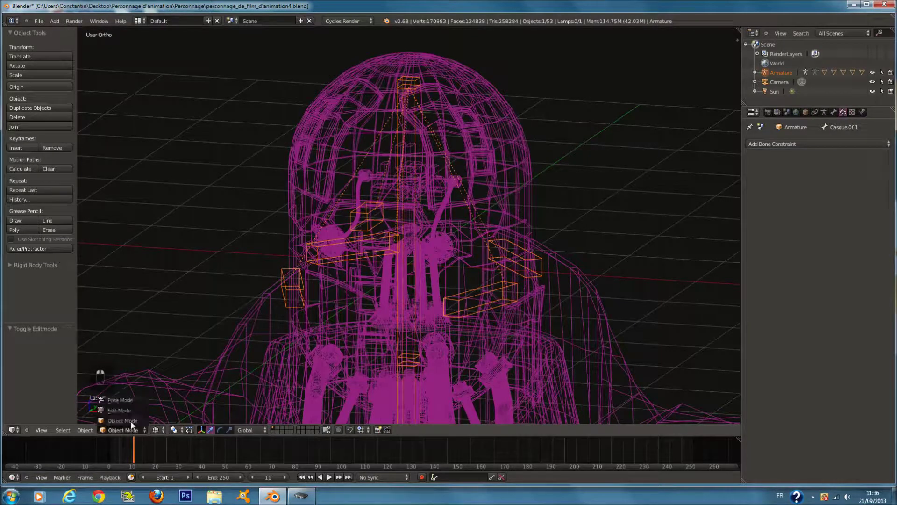
In Pose Mode, scale the B-Bone display size of the helmet bone Casque by about -1.727
click(120, 400)
right_click(408, 89)
scroll(455, 240, down, 3)
scroll(432, 259, down, 4)
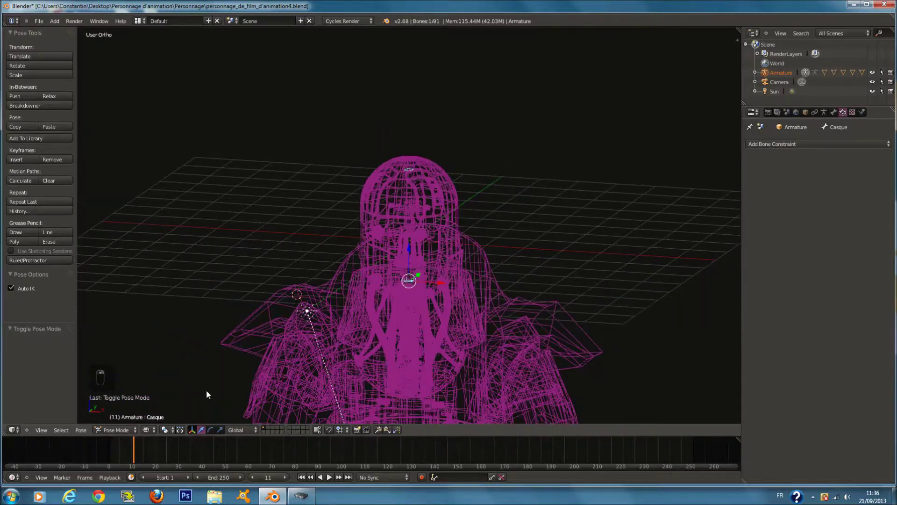
click(114, 430)
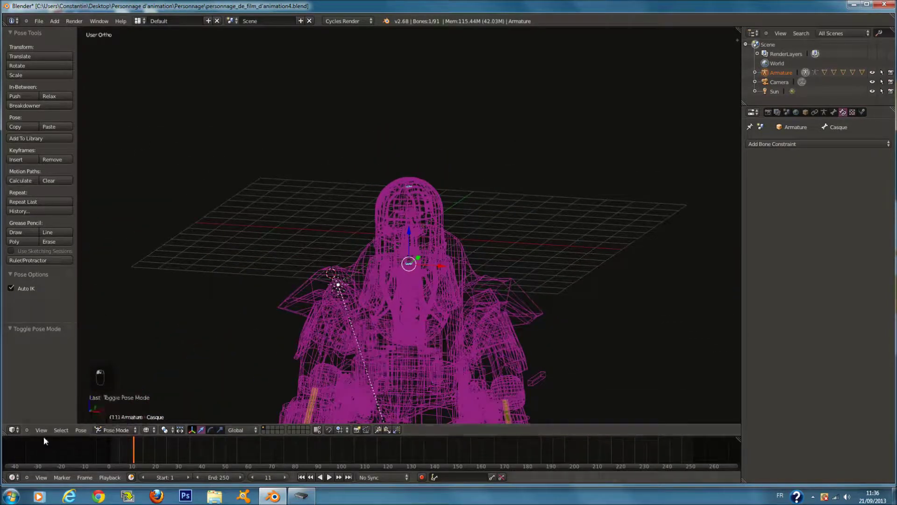
click(81, 430)
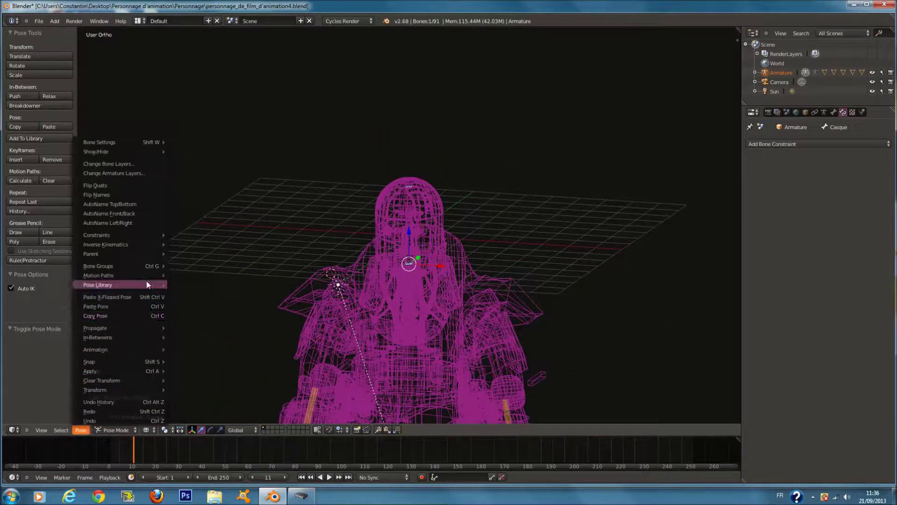
mouse_move(141, 388)
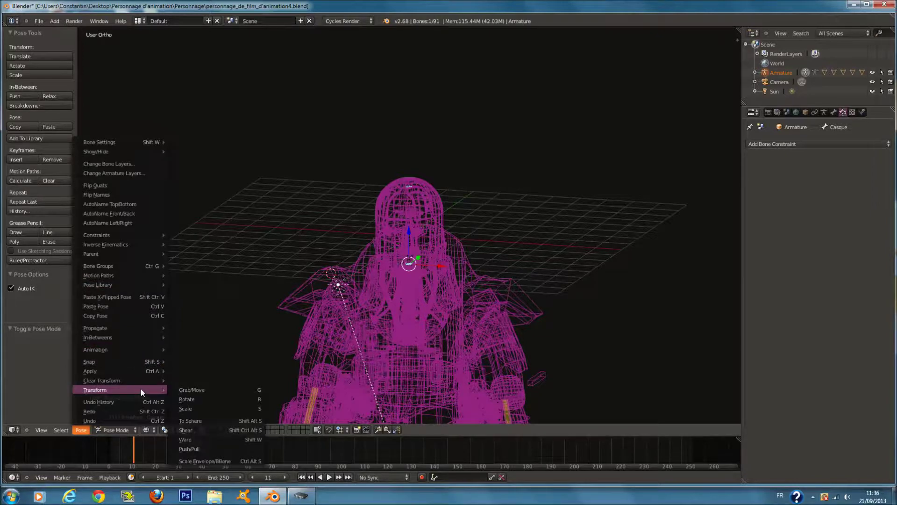
click(200, 461)
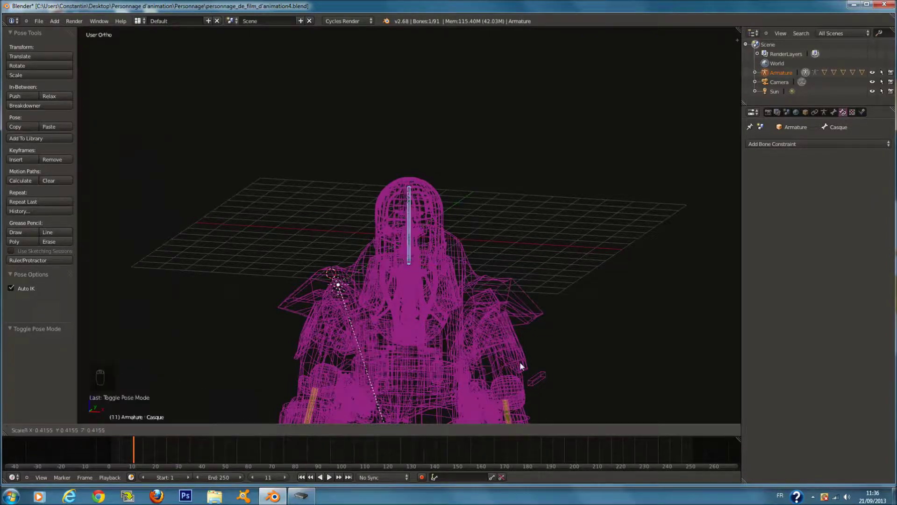
key(Return)
Widen the Casque bone's B-Bone display two more times, by about -1.748 and -1.97
scroll(409, 281, down, 6)
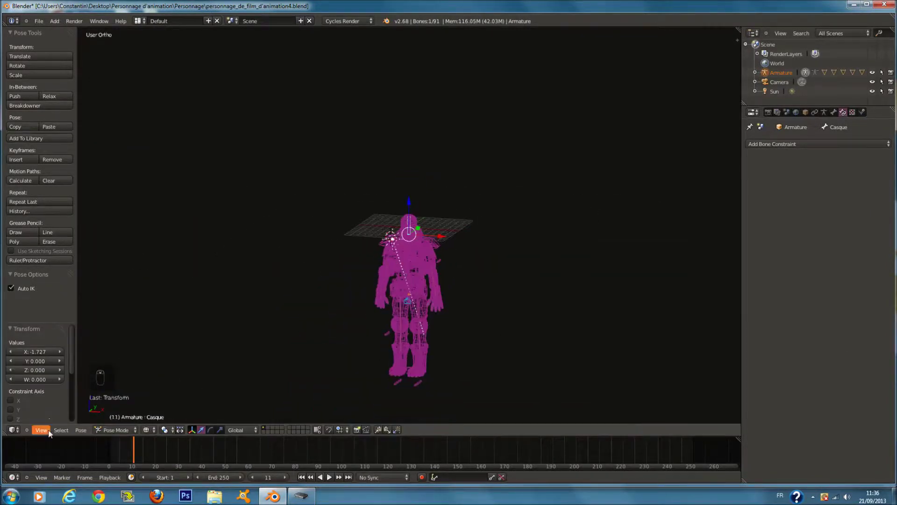
click(80, 430)
mouse_move(144, 391)
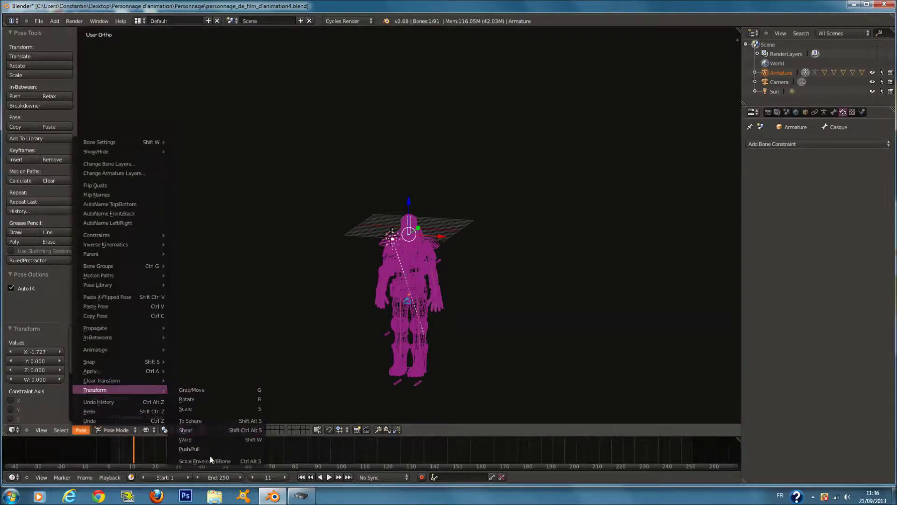
click(208, 457)
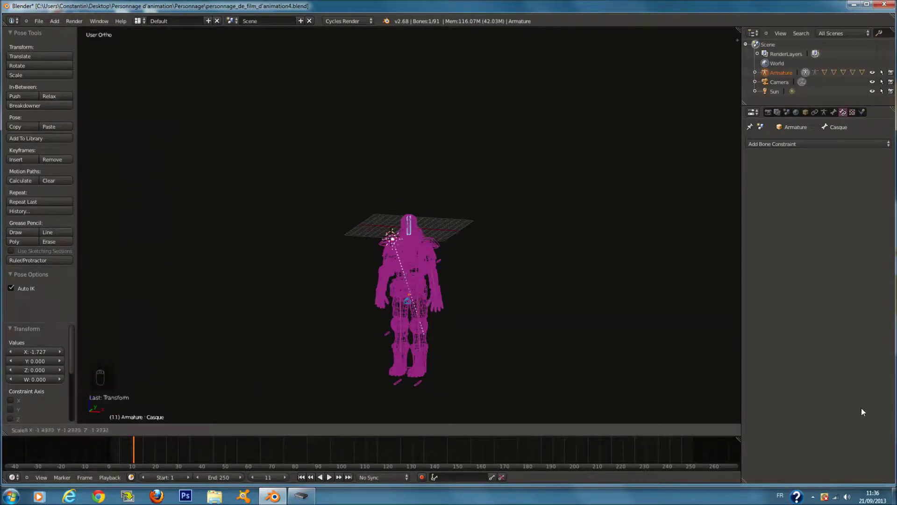
key(Return)
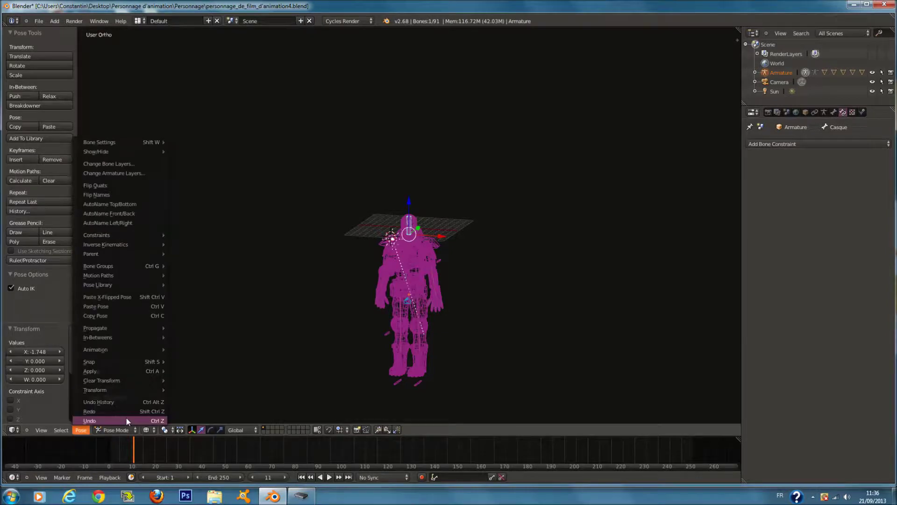
mouse_move(140, 392)
click(247, 461)
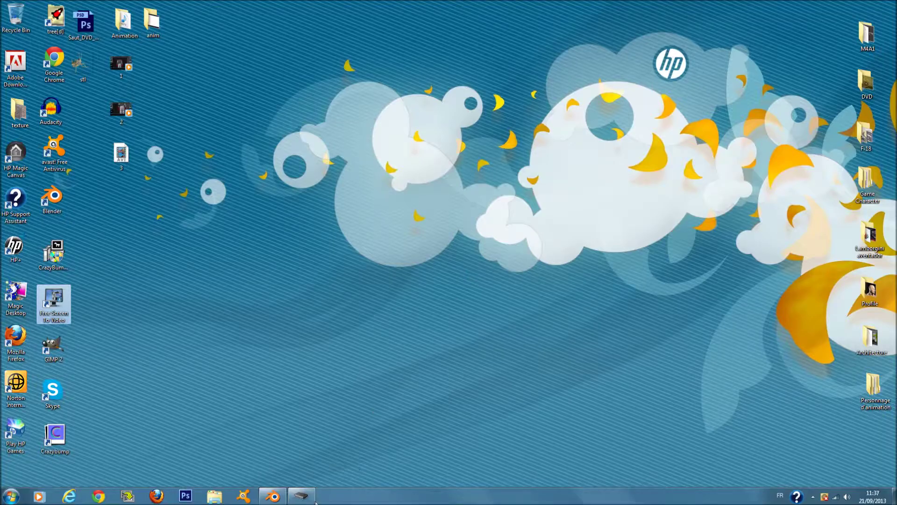
Return to Blender, save the character file and show the model from the front in wireframe
click(273, 495)
key(ctrl+s)
key(KP_1)
key(KP_Decimal)
key(z)
key(z)
scroll(441, 257, down, 2)
key(z)
scroll(440, 258, down, 2)
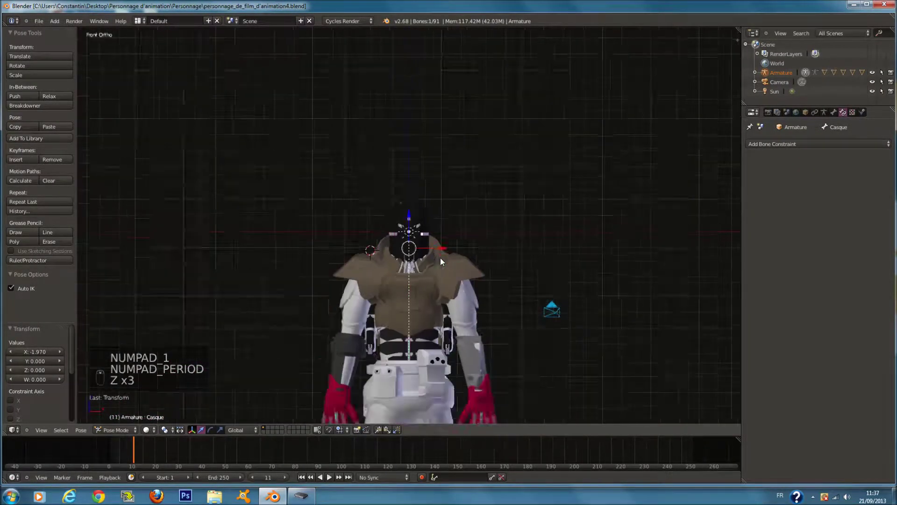
key(z)
scroll(468, 274, up, 1)
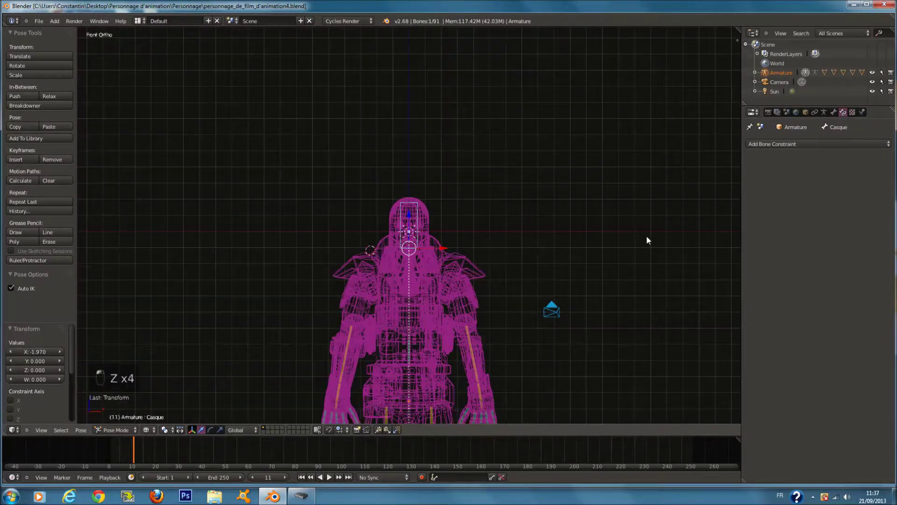
key(ctrl+alt+z)
key(ctrl+alt+Delete)
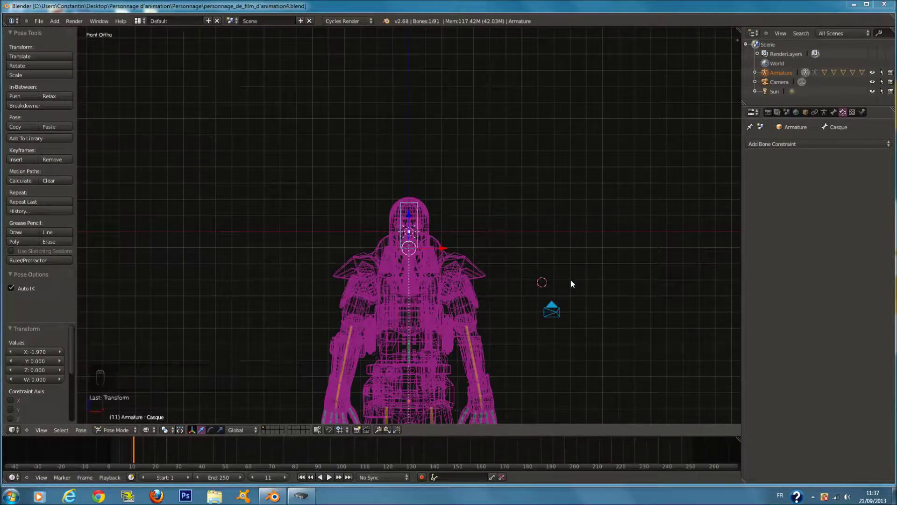
Try an IK constraint on the wide Casque bone targeting the thin Casque.001 bone, and undo it
middle_drag(548, 265, 549, 265)
key(KP_1)
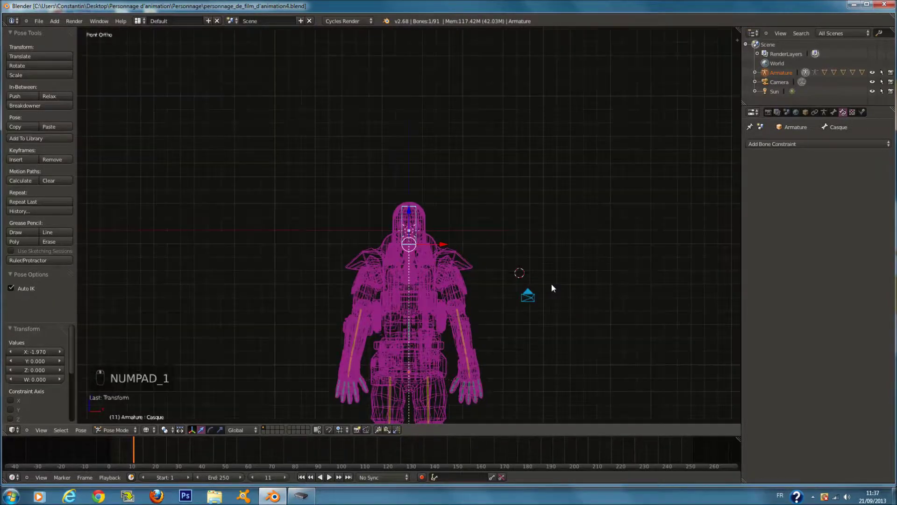
scroll(565, 182, up, 2)
scroll(566, 181, up, 8)
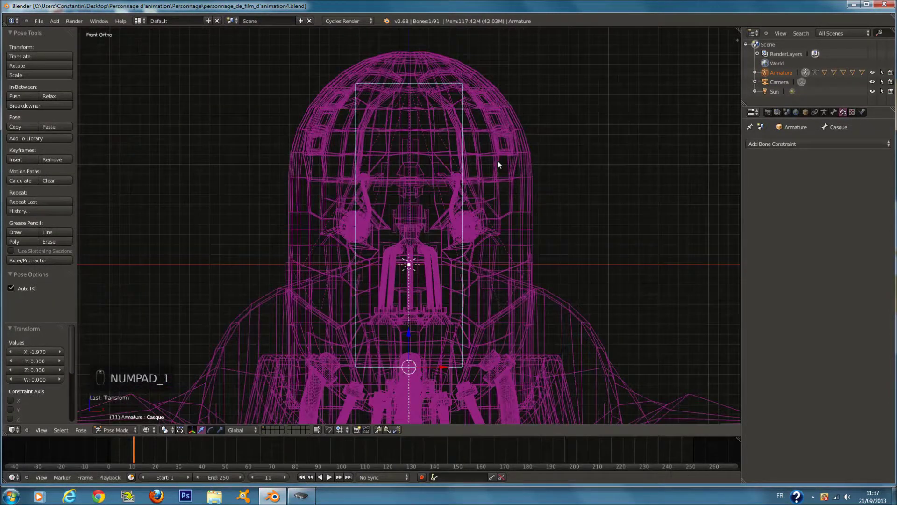
key(Tab)
key(Tab)
shift+right_click(423, 105)
shift+right_click(462, 109)
key(shift+i)
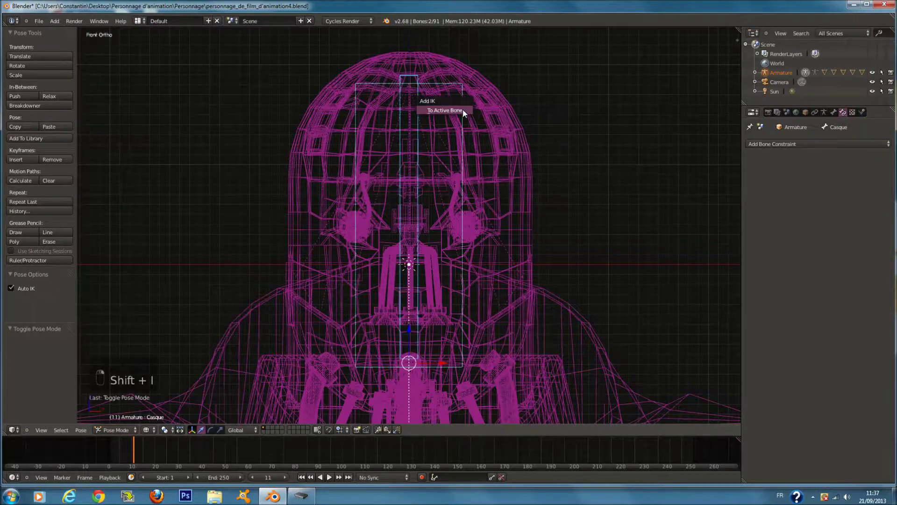
click(463, 110)
key(g)
click(524, 160)
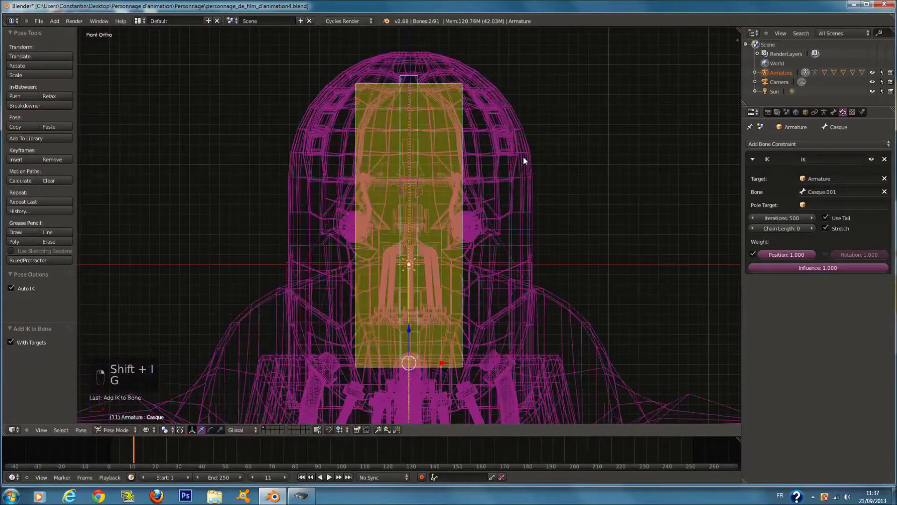
key(ctrl+z)
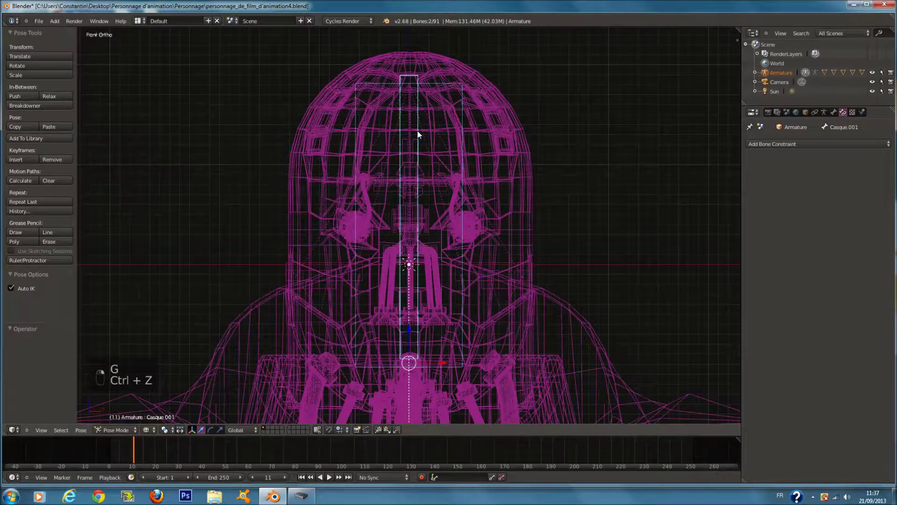
Add an IK constraint to Casque.001 targeting Casque, with chain length 1
key(shift+i)
click(418, 136)
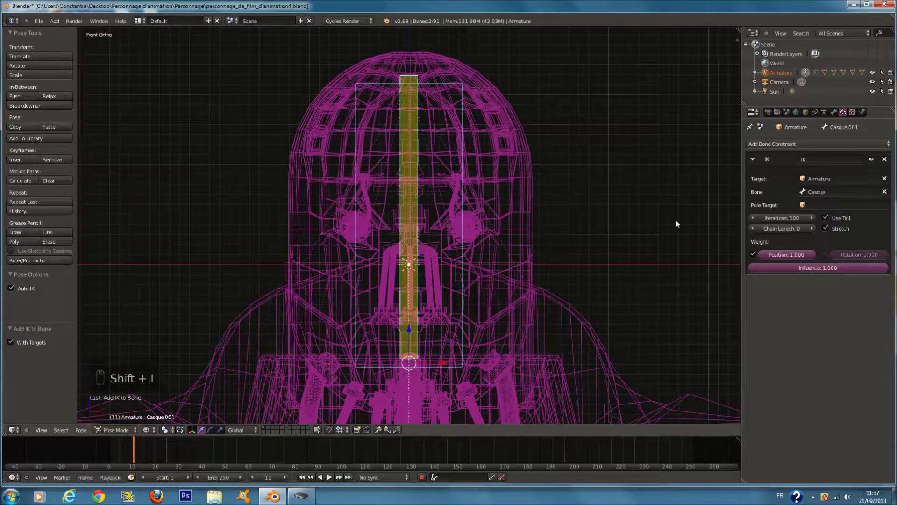
click(813, 227)
click(813, 226)
scroll(630, 242, down, 3)
middle_drag(618, 243, 536, 260)
scroll(537, 261, up, 3)
click(750, 227)
Test the helmet IK by moving the Casque bone from several viewing angles, cancelling each move
key(a)
scroll(464, 204, up, 2)
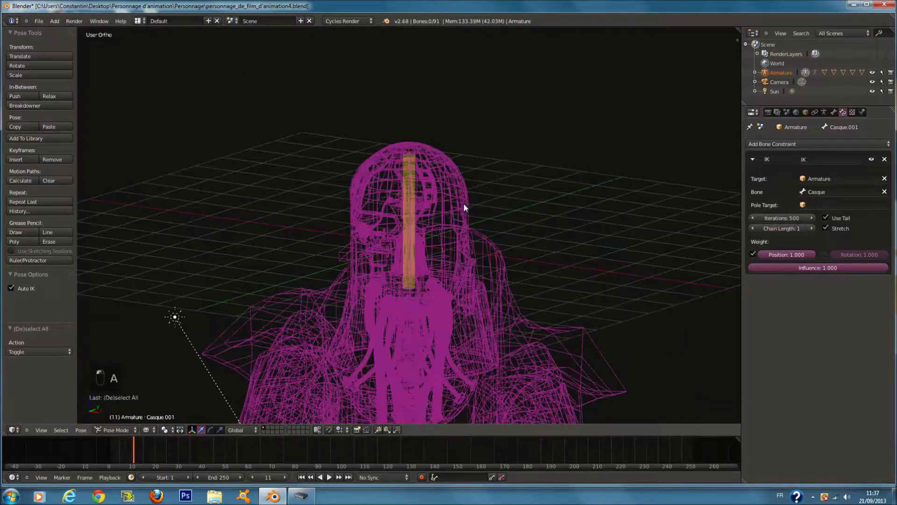
right_click(439, 178)
key(g)
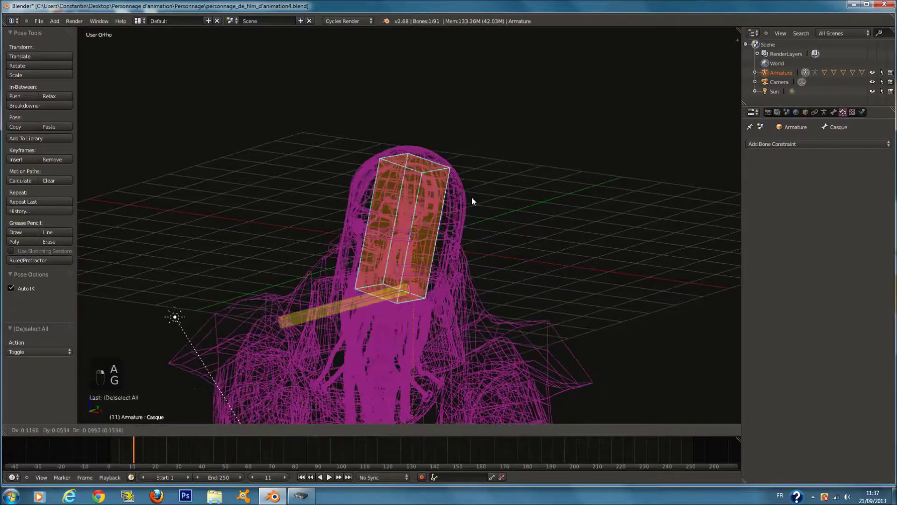
right_click(445, 175)
middle_drag(445, 176, 511, 199)
key(g)
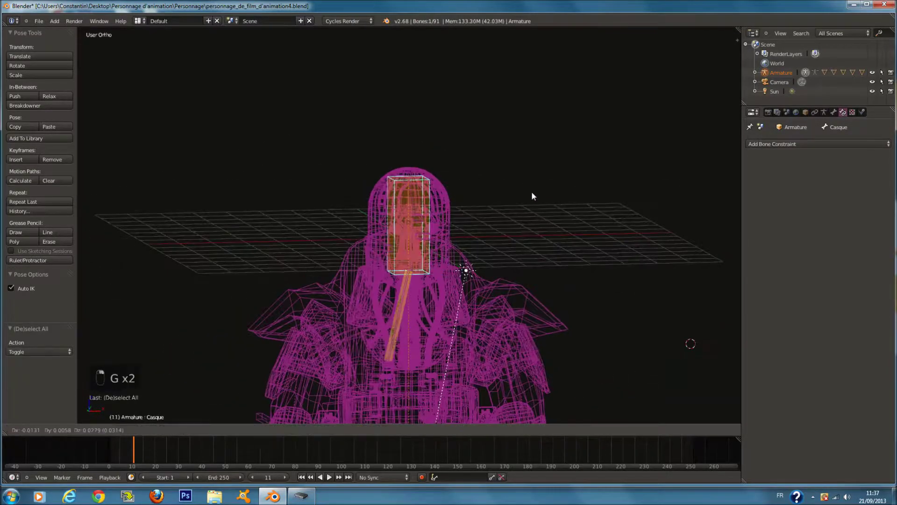
right_click(529, 200)
middle_drag(416, 237, 422, 211)
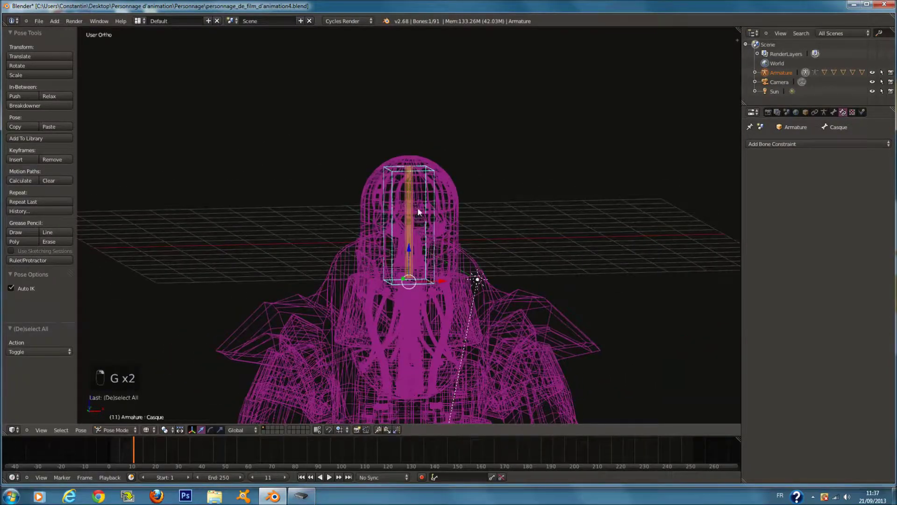
key(g)
right_click(527, 191)
middle_drag(526, 192, 417, 202)
Try moving the Casque.001 bone, cancel the move, and delete its IK constraint
right_click(415, 198)
key(g)
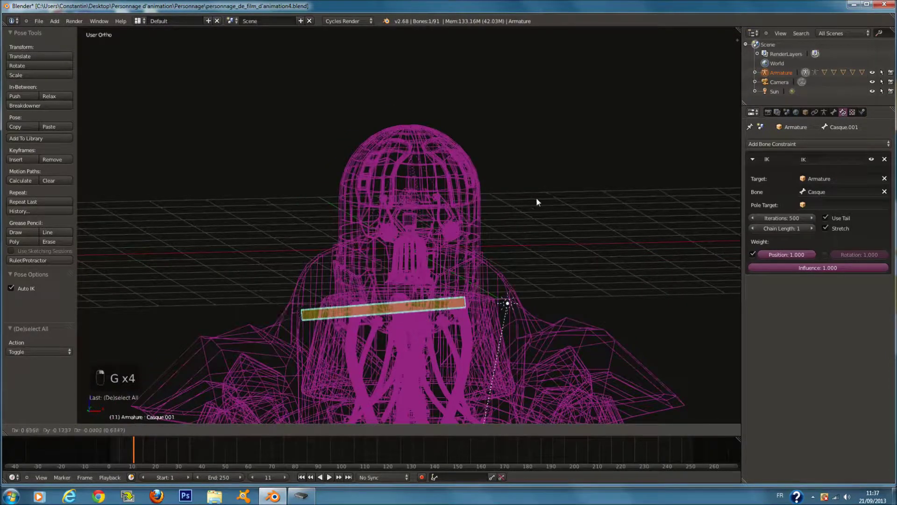
right_click(537, 197)
click(885, 158)
scroll(435, 164, up, 3)
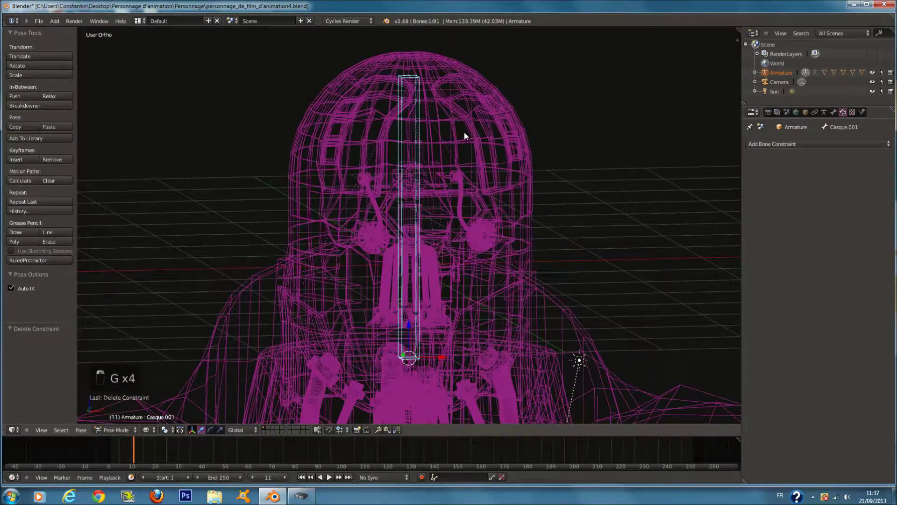
Select Casque.001 and the wide Casque bone, and add an IK constraint to Casque targeting Casque.001
right_click(467, 132)
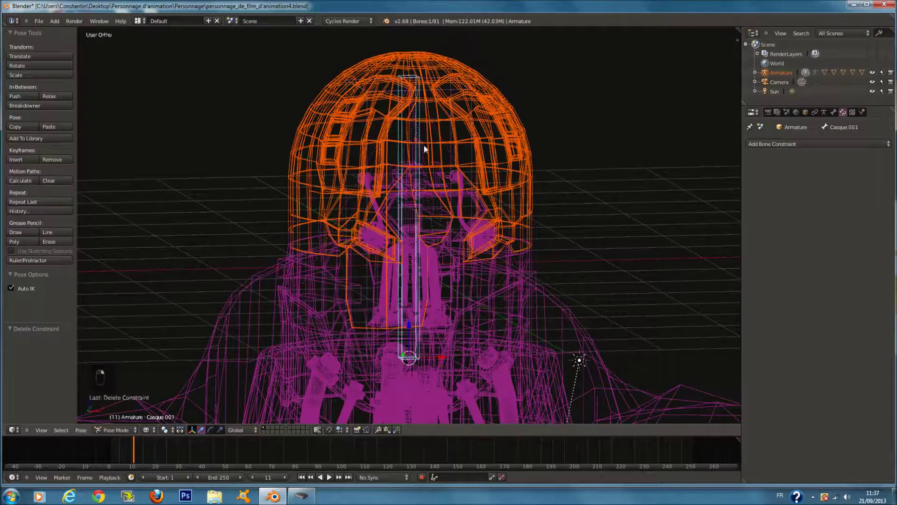
key(a)
key(a)
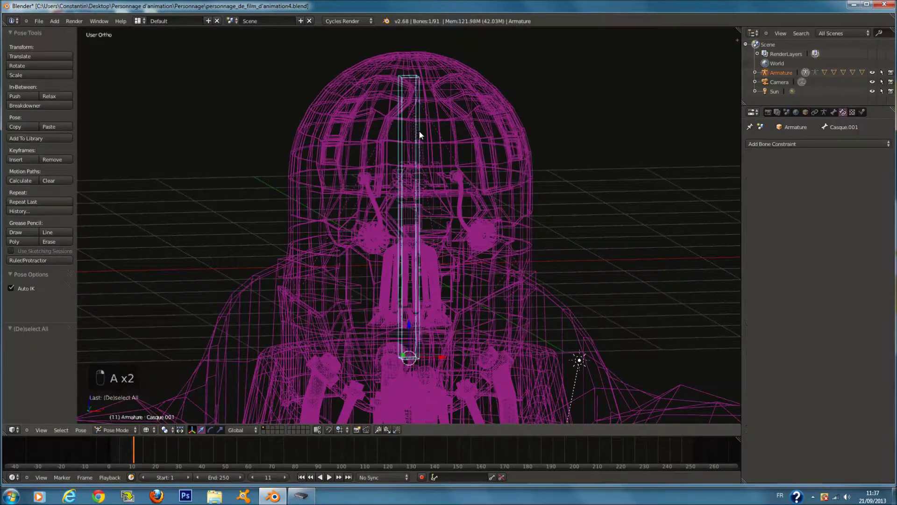
shift+right_click(475, 139)
key(shift+i)
click(475, 141)
scroll(537, 225, down, 3)
scroll(524, 224, down, 5)
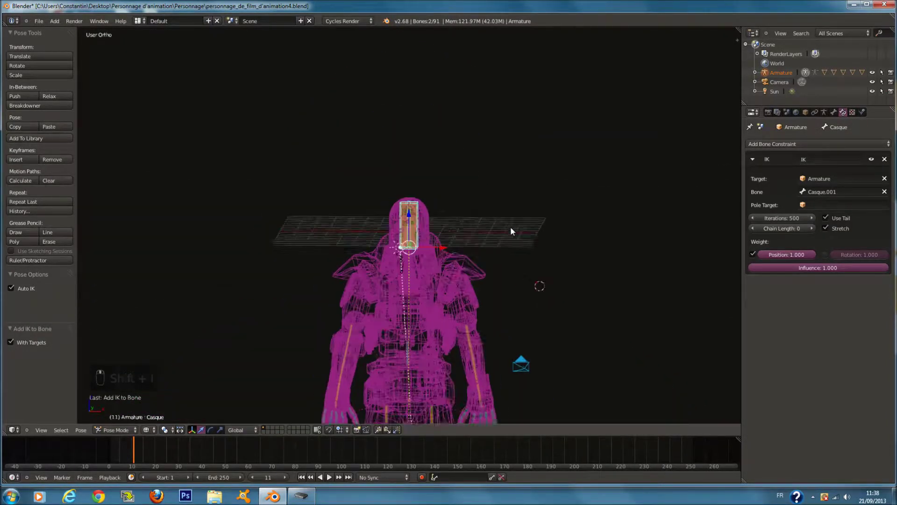
Try moving the Casque bone, cancel the move, and delete its IK constraint
scroll(511, 226, up, 5)
right_click(432, 178)
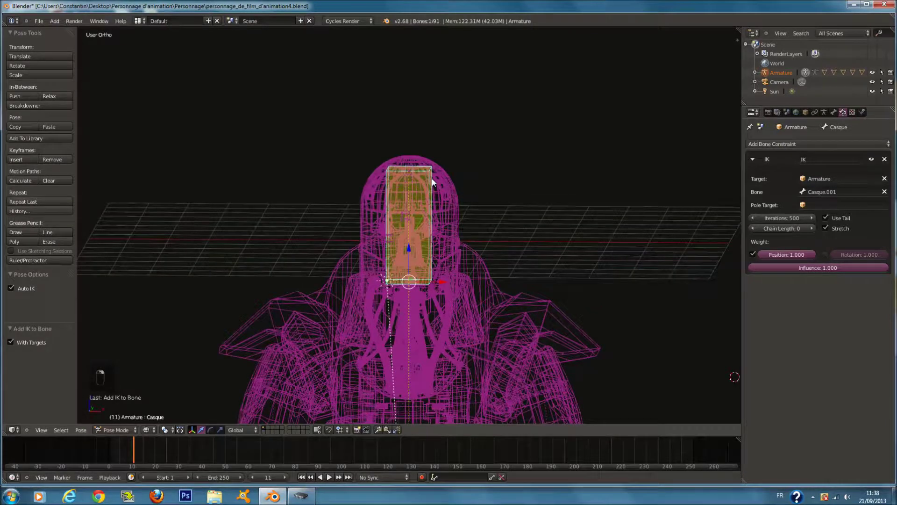
key(g)
right_click(428, 170)
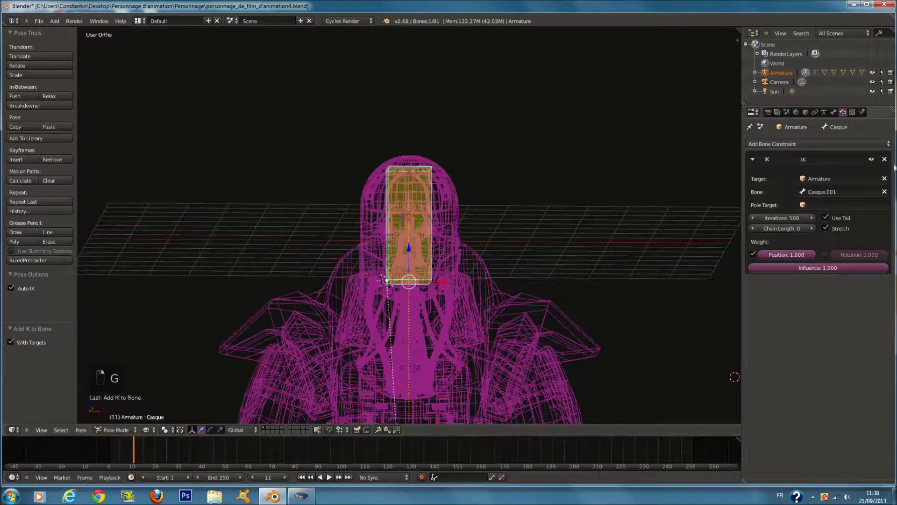
click(885, 159)
Add an IK constraint to the thin Casque.001 bone targeting the wide Casque bone
scroll(469, 162, up, 1)
shift+right_click(416, 155)
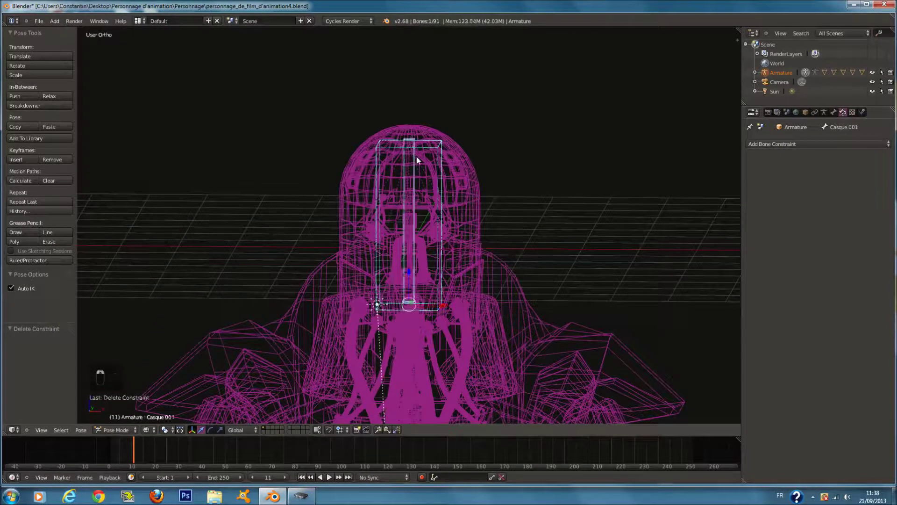
key(shift+i)
click(417, 159)
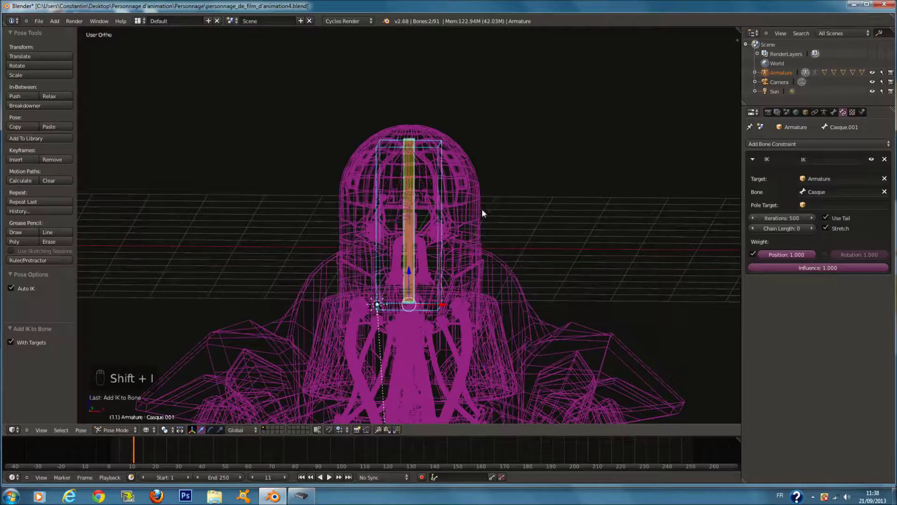
Rename the wide helmet bone Casque as CasqueIK
right_click(437, 172)
right_click(437, 182)
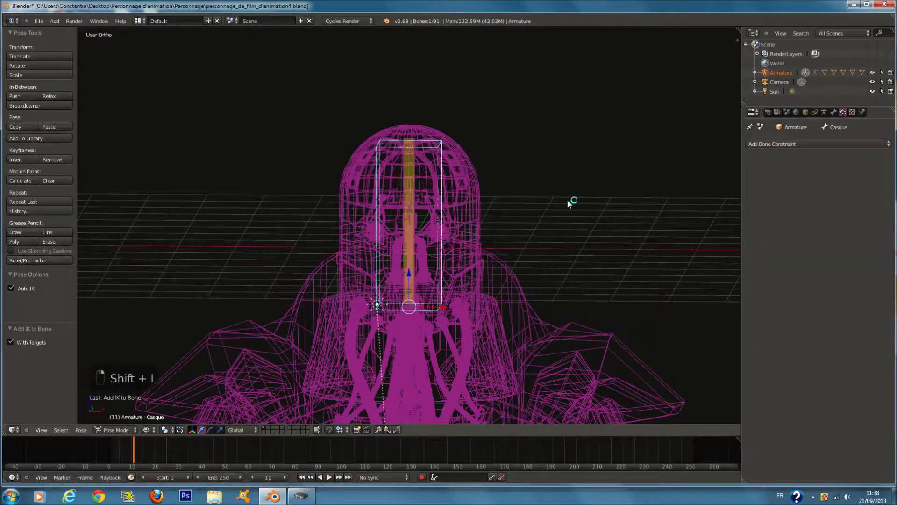
right_click(409, 176)
right_click(448, 169)
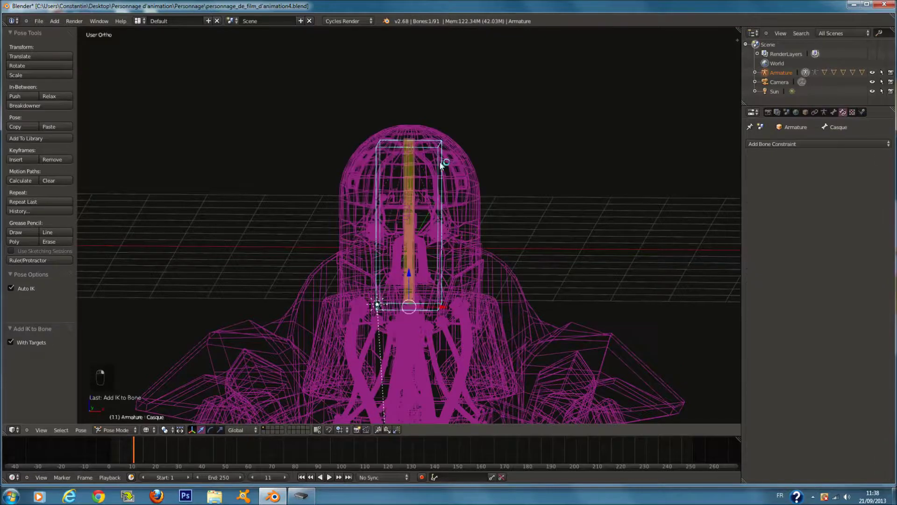
click(834, 112)
click(821, 142)
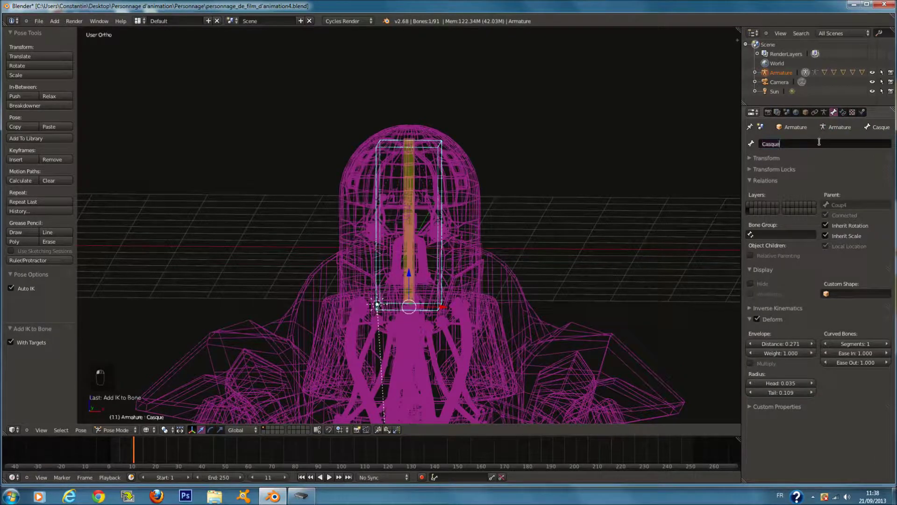
text(IK)
key(Return)
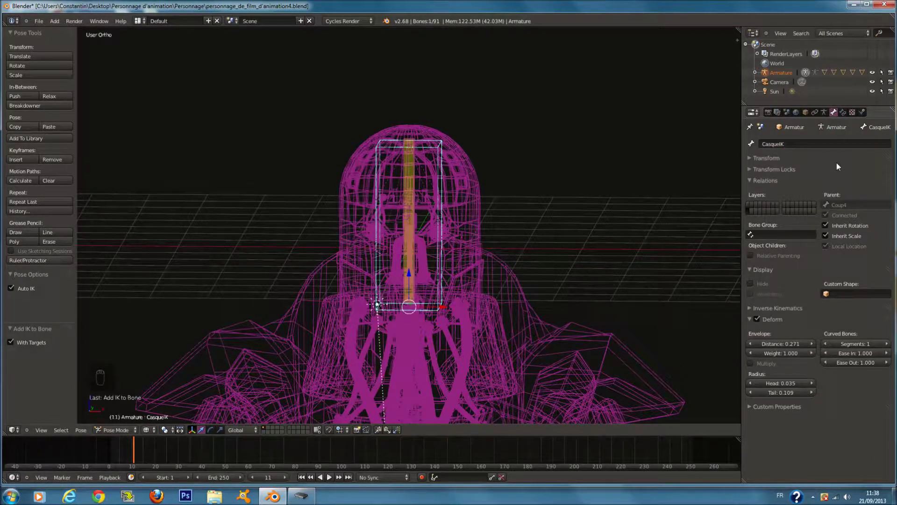
Rename the thin Casque.001 bone as Casque and save the file
right_click(405, 162)
click(816, 144)
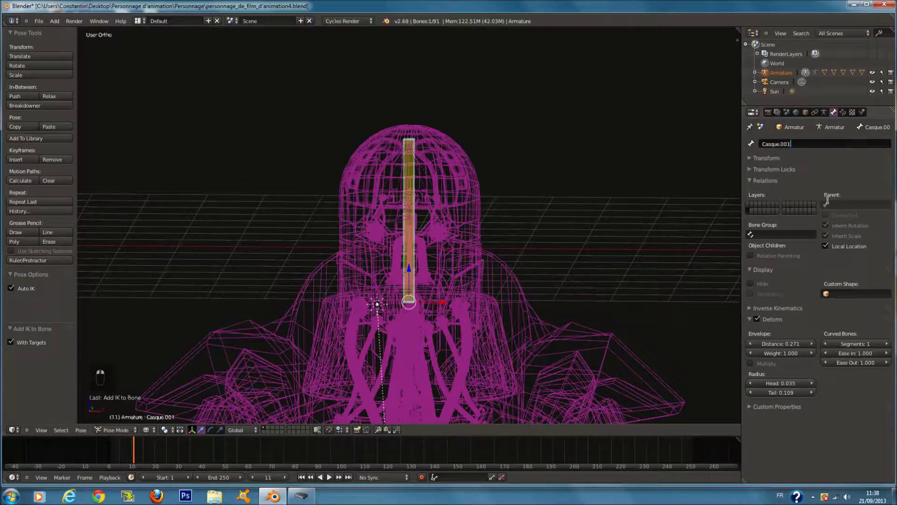
key(BackSpace)
key(BackSpace)
key(Return)
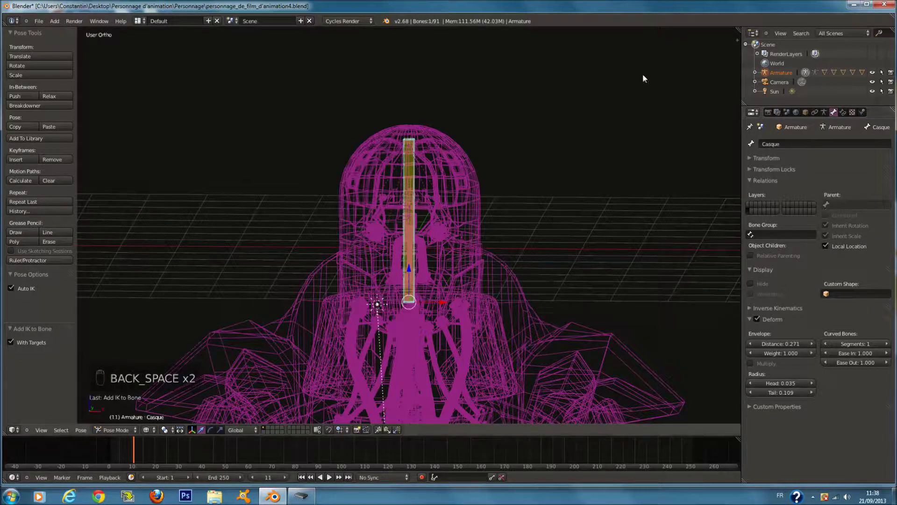
key(ctrl+s)
Set the thin Casque bone's IK constraint to 0 iterations and a chain length of 1
right_click(441, 146)
right_click(441, 147)
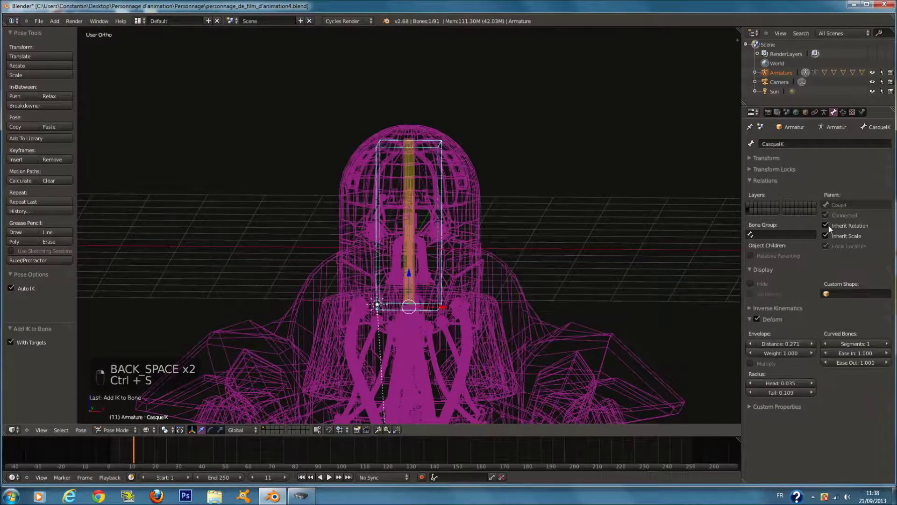
click(842, 112)
right_click(414, 161)
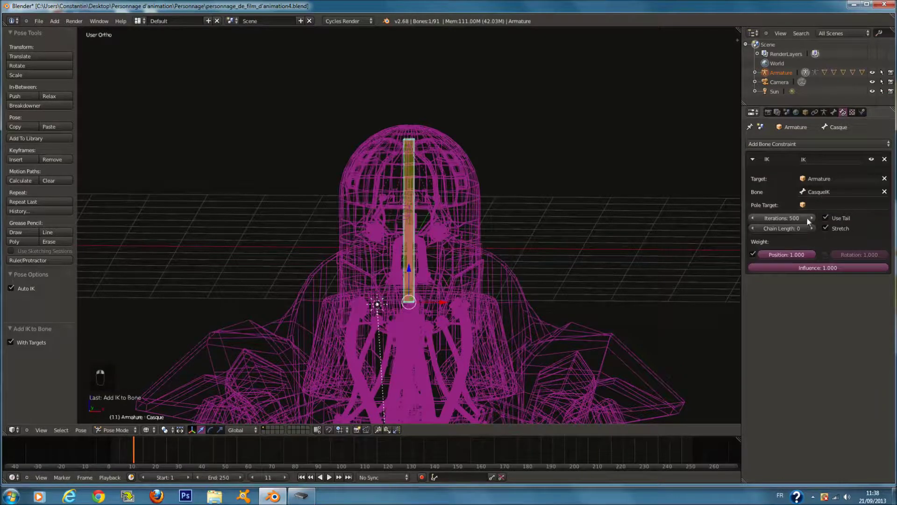
drag(805, 223, 575, 222)
click(812, 227)
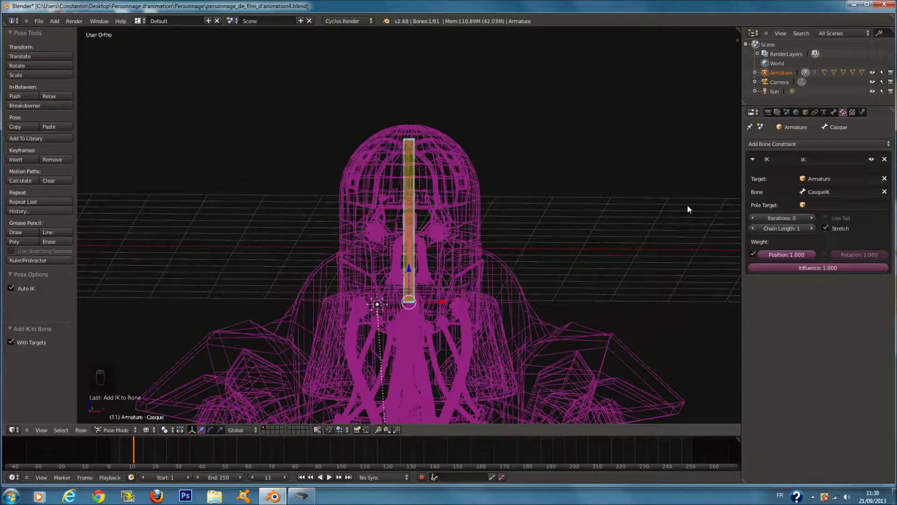
Set the Casque bone's IK iterations to 10 and save the file
click(786, 218)
text(&)
key(Return)
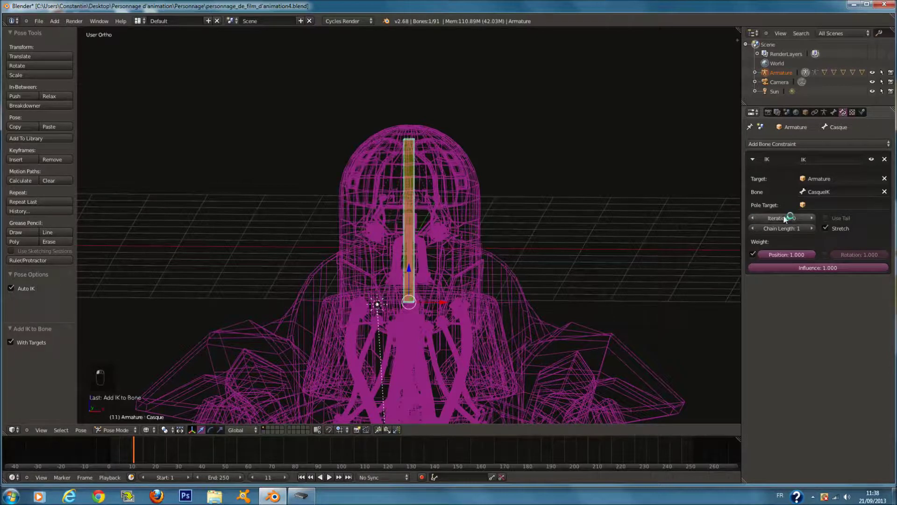
click(812, 218)
click(813, 217)
click(813, 218)
click(812, 218)
key(ctrl+s)
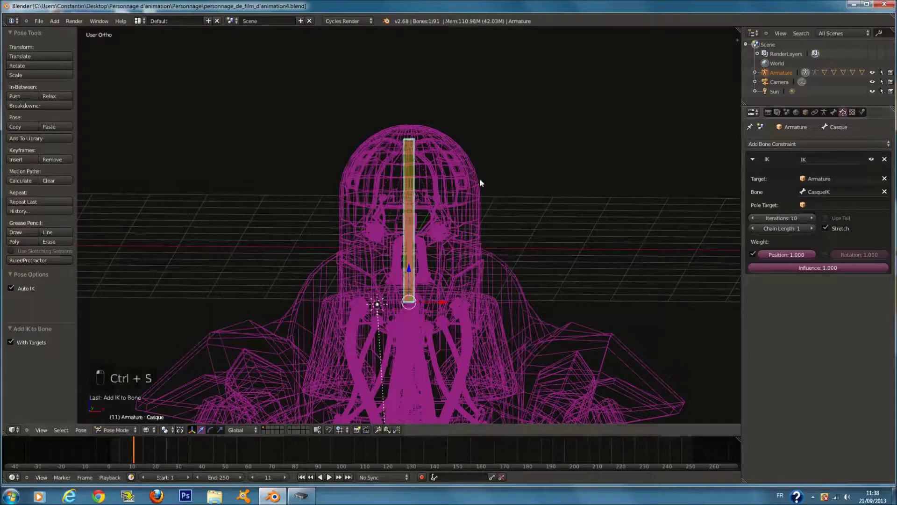
Try moving the CasqueIK bone and cancel the move
right_click(444, 142)
middle_drag(444, 142, 452, 177)
key(g)
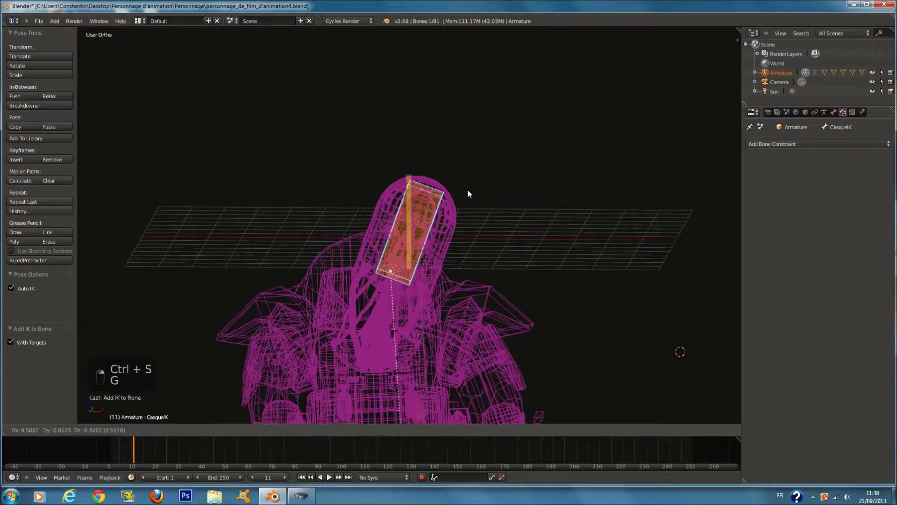
right_click(463, 189)
Raise the Casque bone's IK chain length to 2 and move CasqueIK by about X 2.905, Y 0.070, Z -1.004
right_click(410, 195)
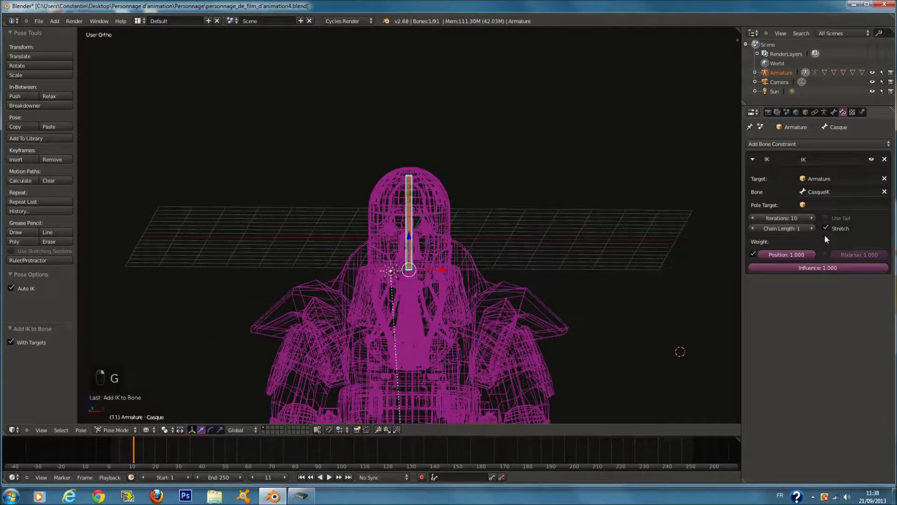
key(ctrl+Tab)
right_click(436, 178)
right_click(409, 193)
key(ctrl+Tab)
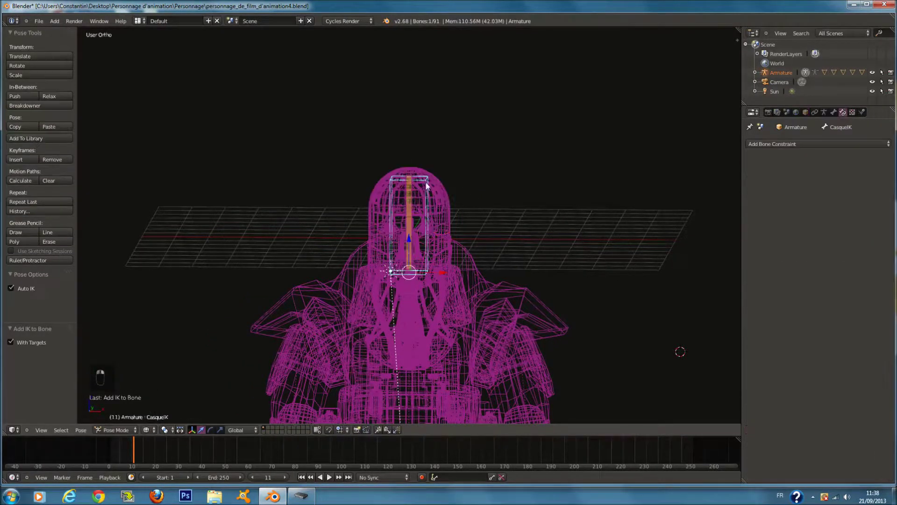
key(g)
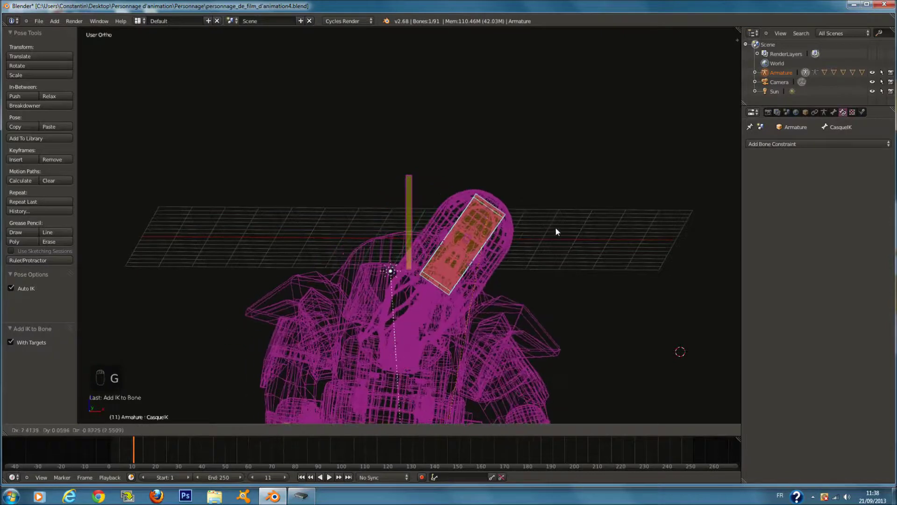
click(562, 230)
Set the thin Casque bone's IK chain length to 4 and enable Use Tail
scroll(542, 211, down, 2)
shift+scroll(543, 211, down, 2)
right_click(425, 184)
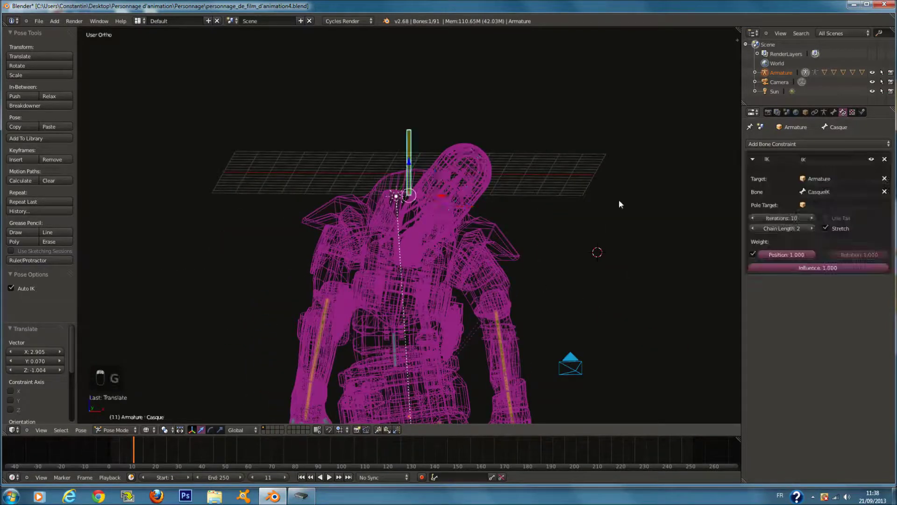
scroll(619, 205, up, 2)
click(812, 228)
key(a)
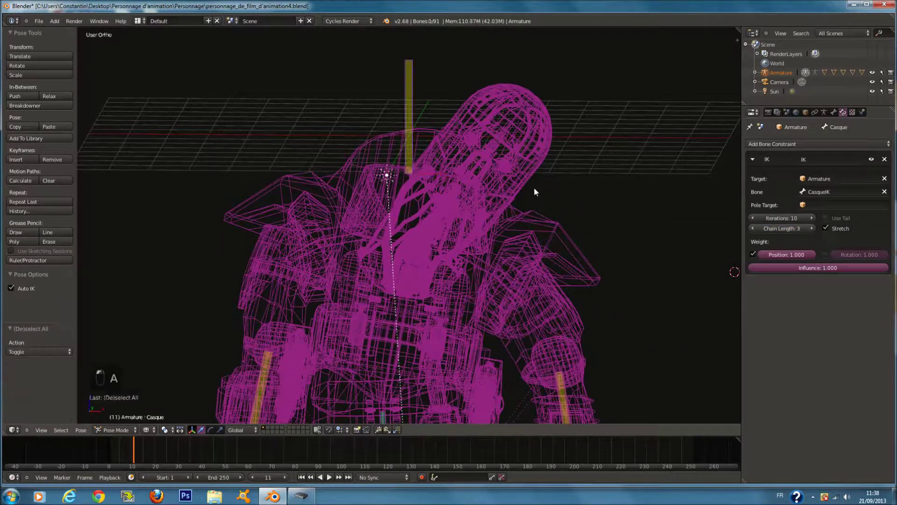
key(a)
right_click(412, 90)
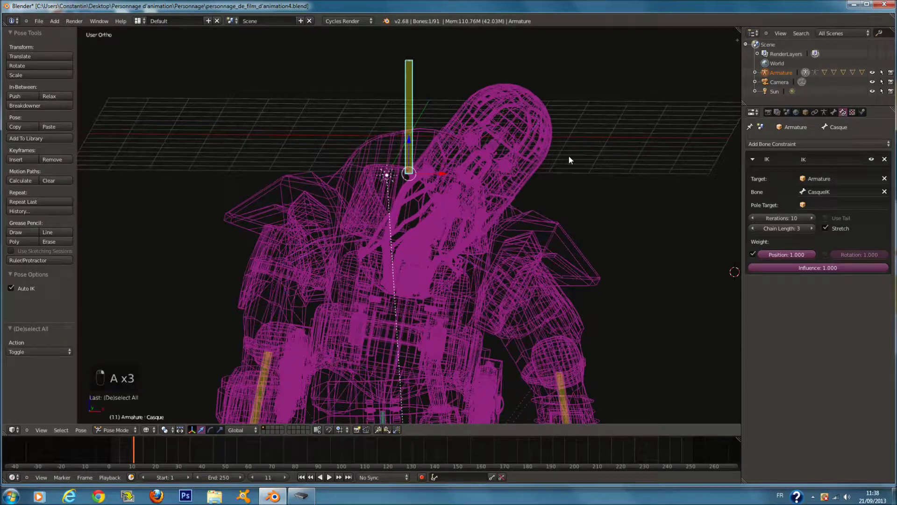
click(813, 228)
click(813, 228)
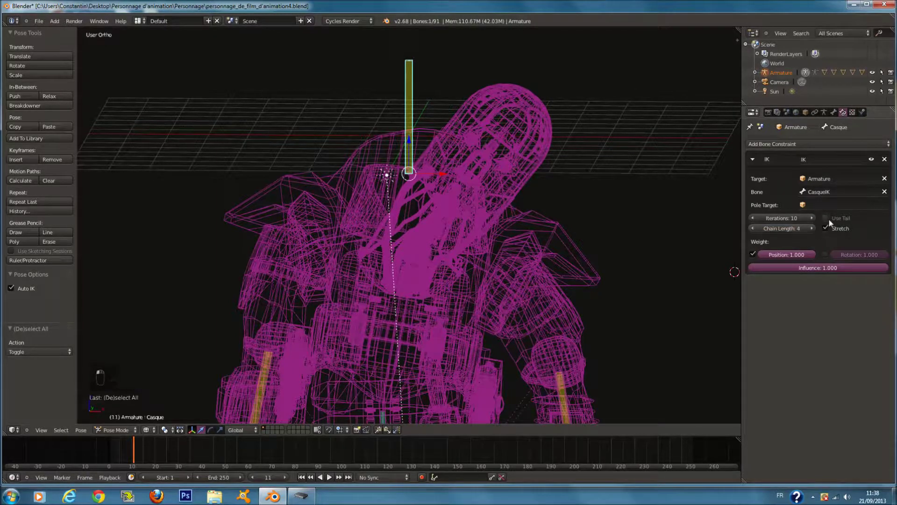
click(826, 217)
Select all bones of the armature and clear their pose rotation
key(a)
key(a)
key(alt+r)
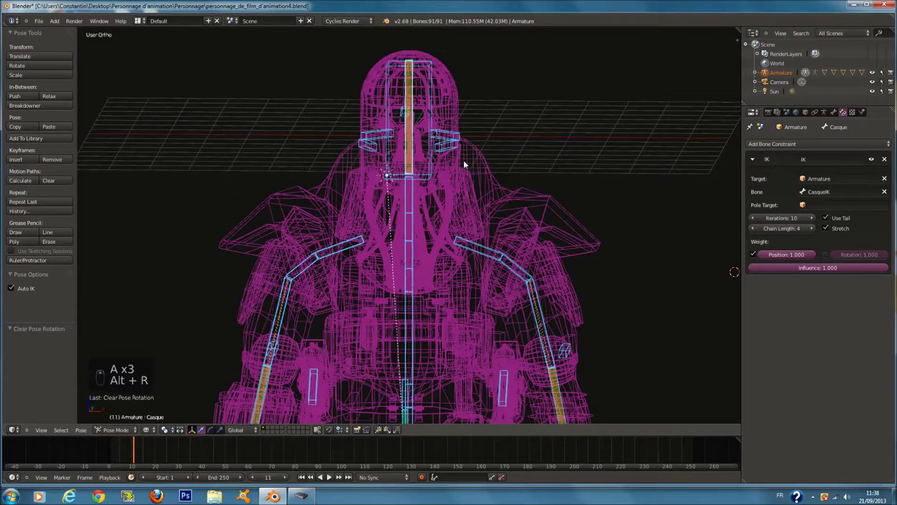
scroll(385, 94, up, 2)
shift+scroll(402, 104, up, 3)
Try moving the thin Casque bone and cancel the move
right_click(413, 114)
scroll(416, 115, down, 2)
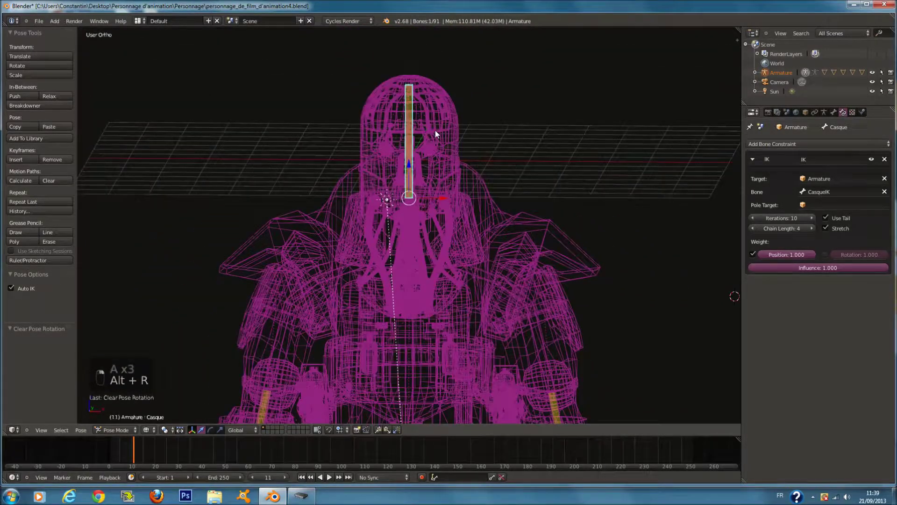
key(g)
right_click(436, 107)
Try moving the CasqueIK bone several times, including from another view angle, cancelling each move
right_click(437, 106)
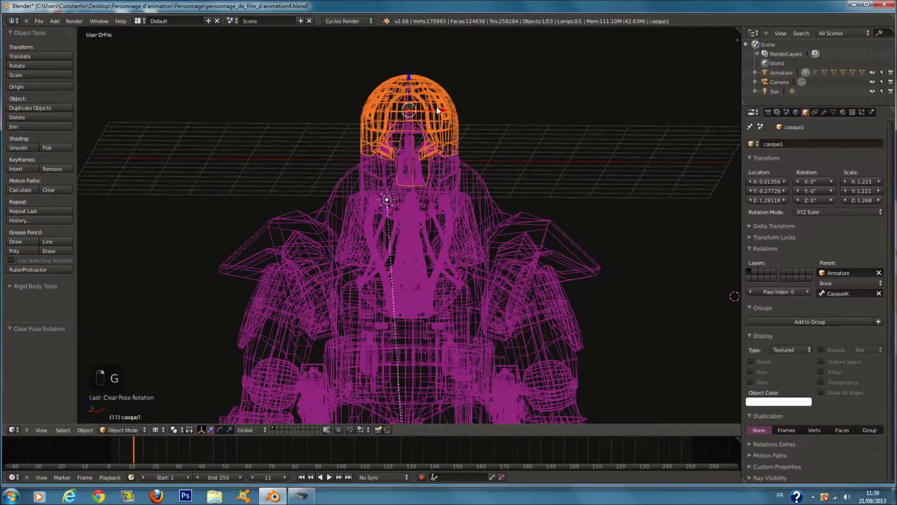
right_click(439, 123)
key(g)
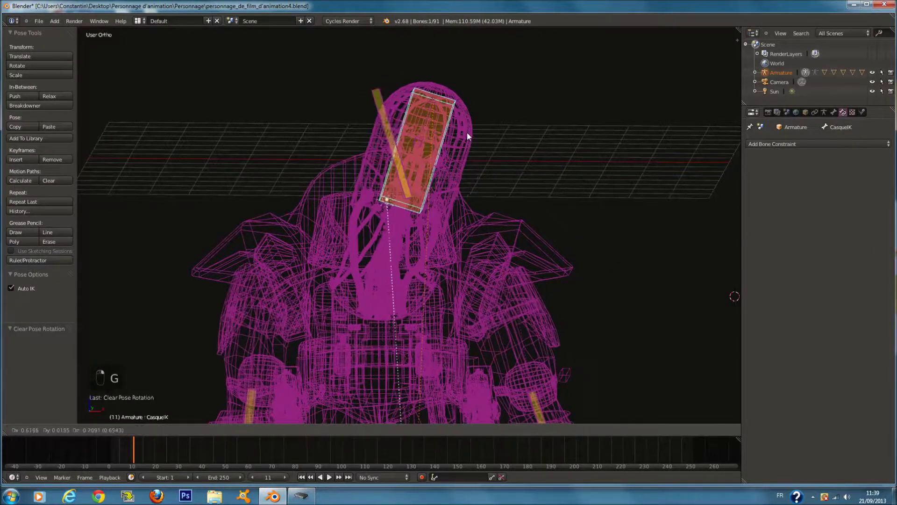
right_click(518, 142)
scroll(517, 143, down, 3)
key(g)
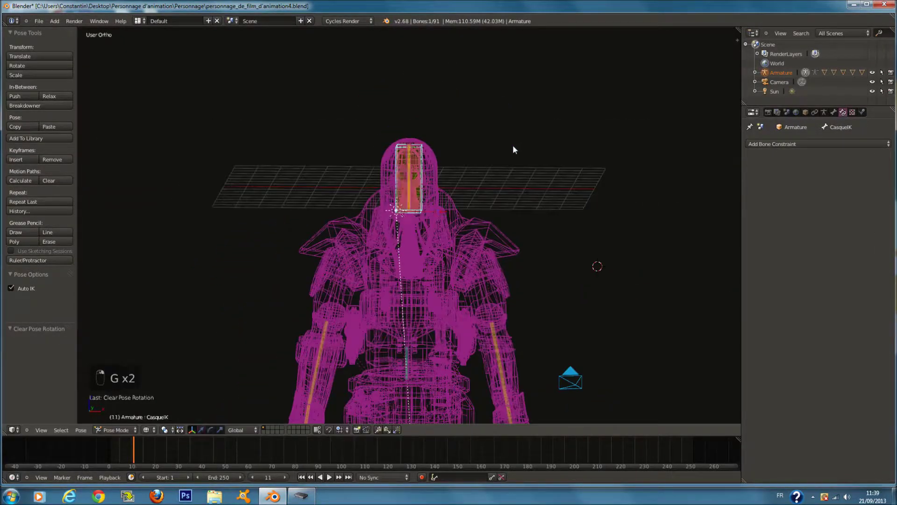
right_click(533, 167)
scroll(533, 168, down, 3)
key(g)
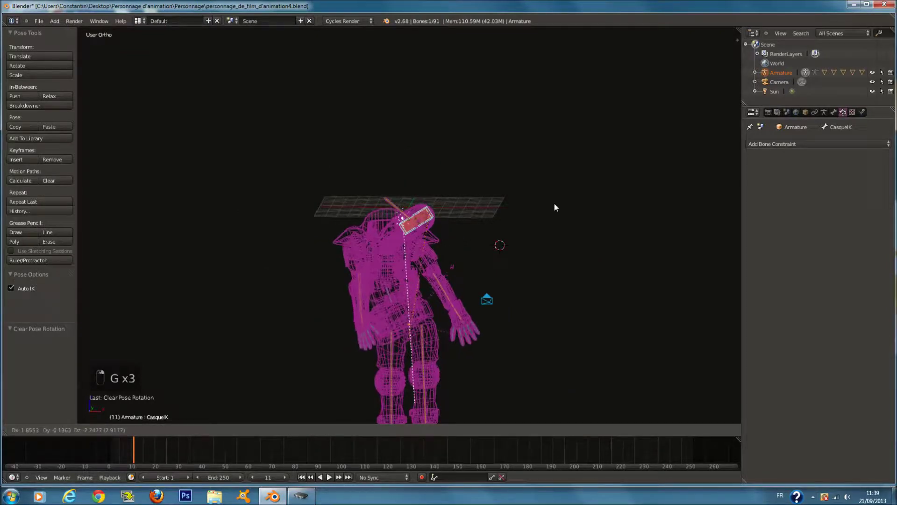
right_click(563, 215)
middle_drag(515, 207, 561, 228)
key(g)
right_click(597, 257)
scroll(482, 195, up, 4)
Set the thin Casque bone's IK chain length to 0, try moving the bone, and cancel the move
right_click(406, 143)
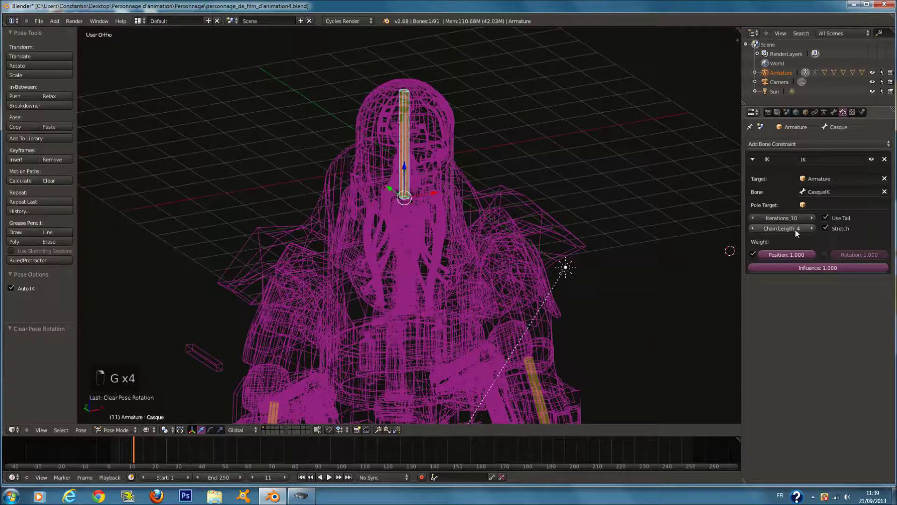
scroll(475, 181, down, 3)
key(g)
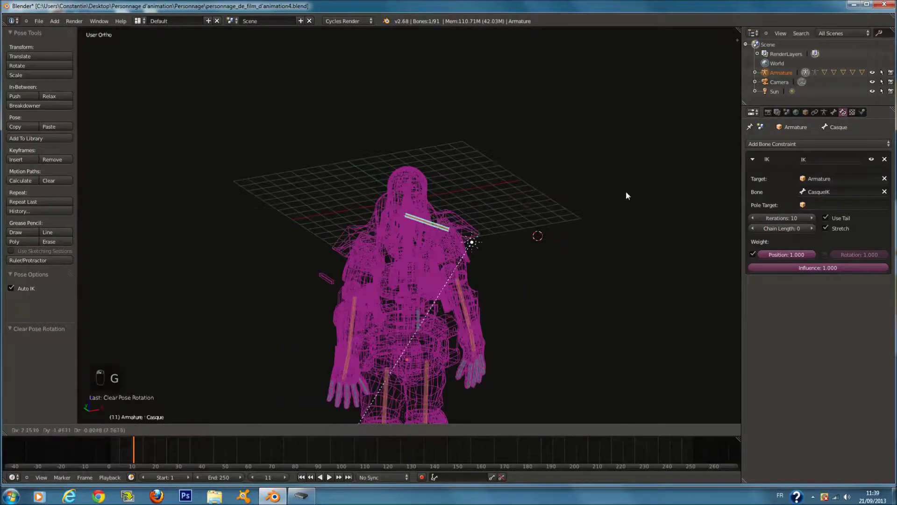
right_click(520, 198)
scroll(490, 165, up, 3)
Try another helmet bone move, cancel it, and delete the thin Casque bone's IK constraint
right_click(434, 138)
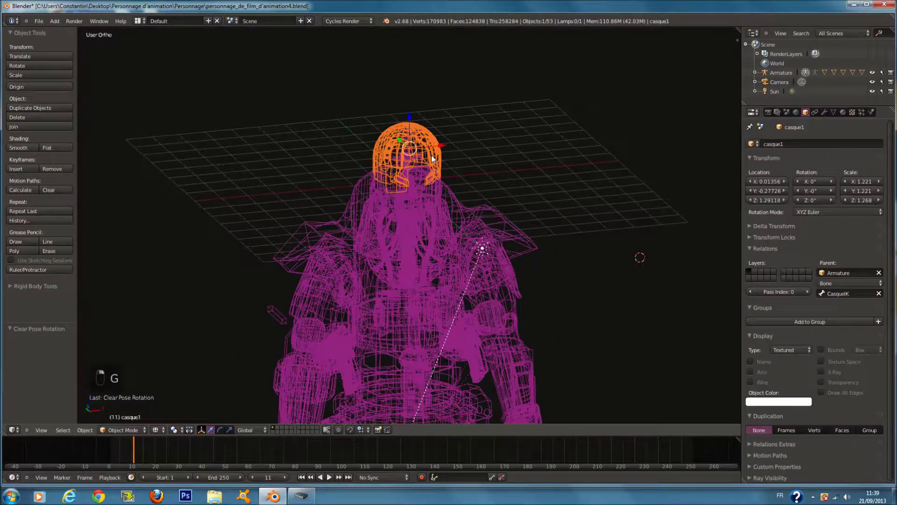
right_click(428, 149)
key(g)
right_click(472, 150)
click(885, 159)
Add an Inverse Kinematics constraint with chain length 2 to the Casque bone and try moving it twice, cancelling each move
scroll(461, 105, up, 3)
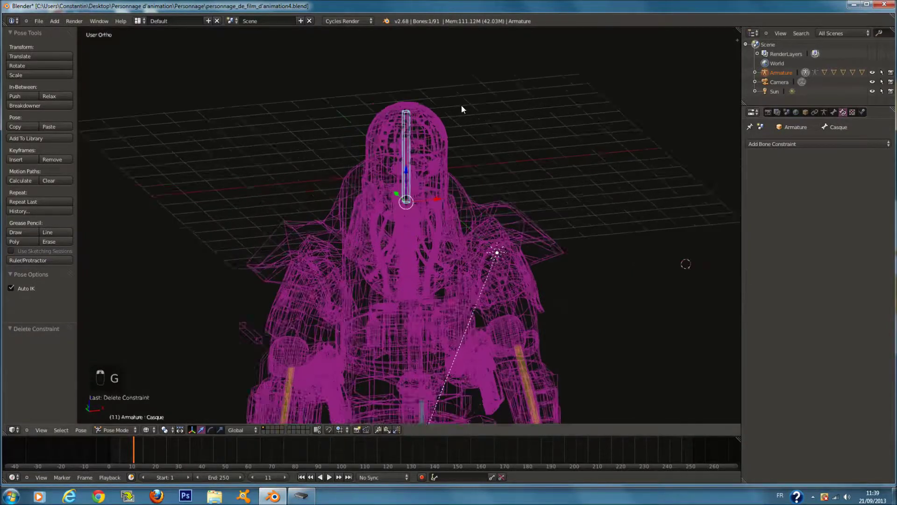
click(788, 145)
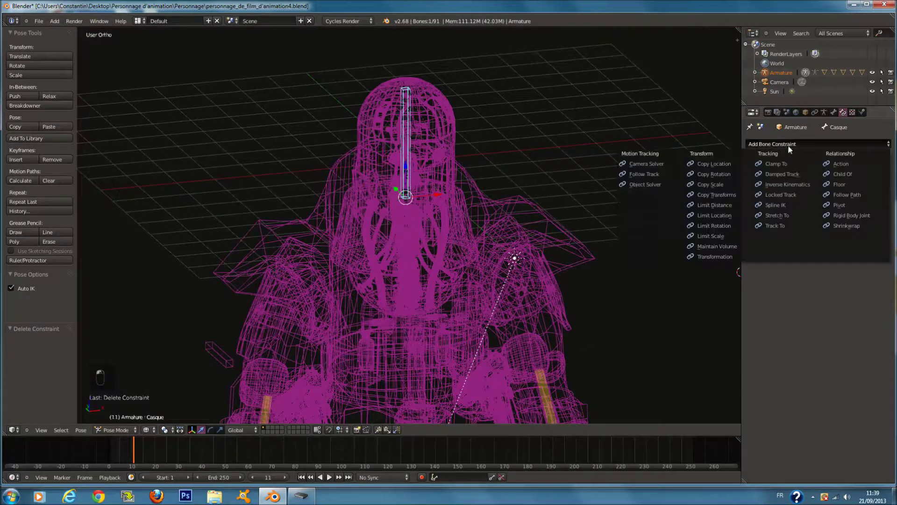
click(790, 186)
scroll(604, 190, down, 1)
middle_drag(605, 190, 813, 213)
click(813, 215)
click(813, 215)
key(g)
right_click(603, 205)
key(g)
right_click(697, 181)
Set the Casque bone's IK chain length to 3, try moving the bone, and cancel the move
click(812, 215)
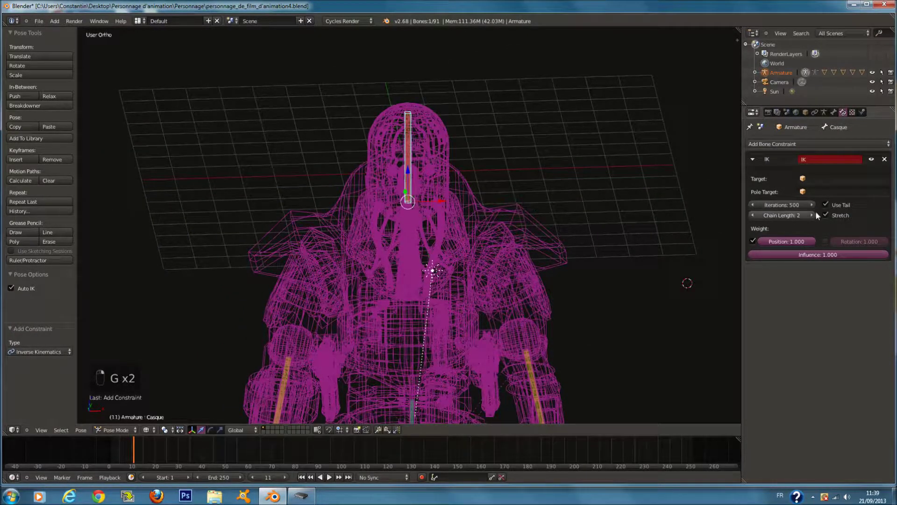
key(g)
right_click(575, 166)
middle_drag(559, 161, 548, 154)
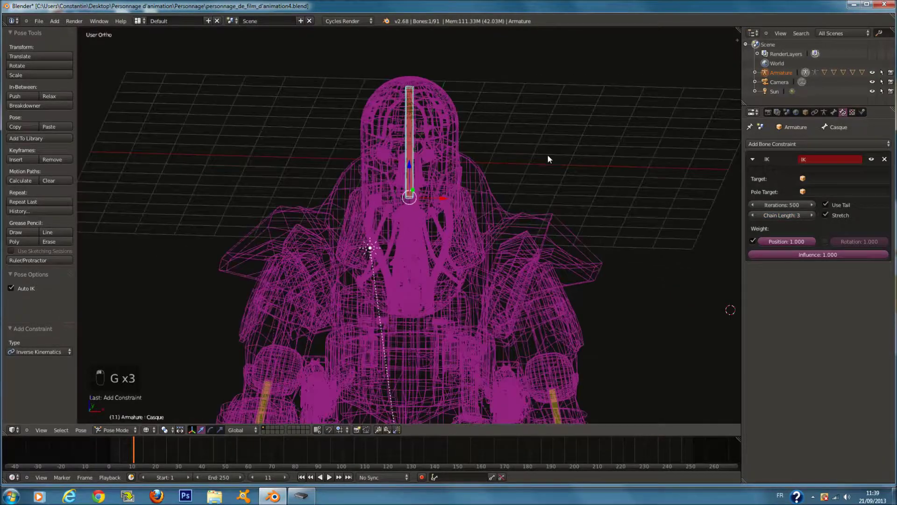
Reselect the Casque bone, try moving it, cancel the move, and delete its untargeted IK constraint
key(a)
key(a)
key(a)
middle_drag(475, 150, 417, 148)
key(a)
right_click(417, 147)
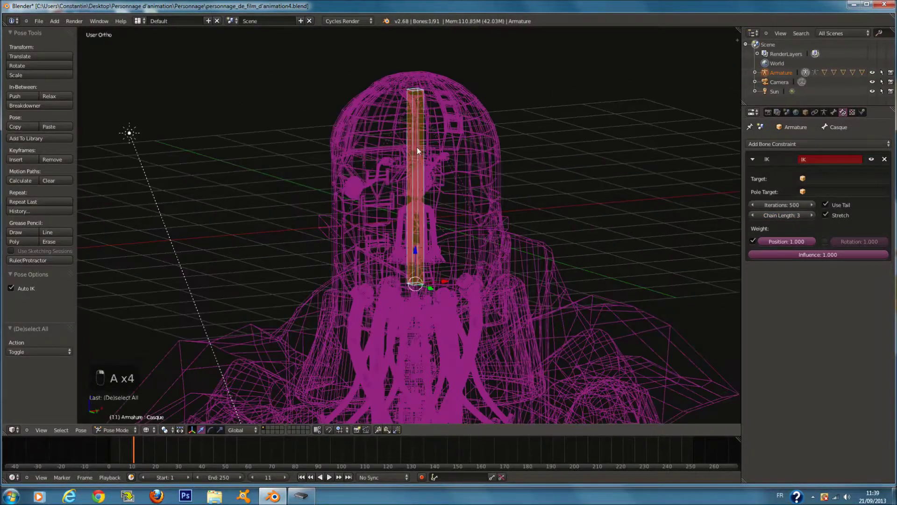
scroll(422, 161, down, 1)
key(g)
right_click(514, 182)
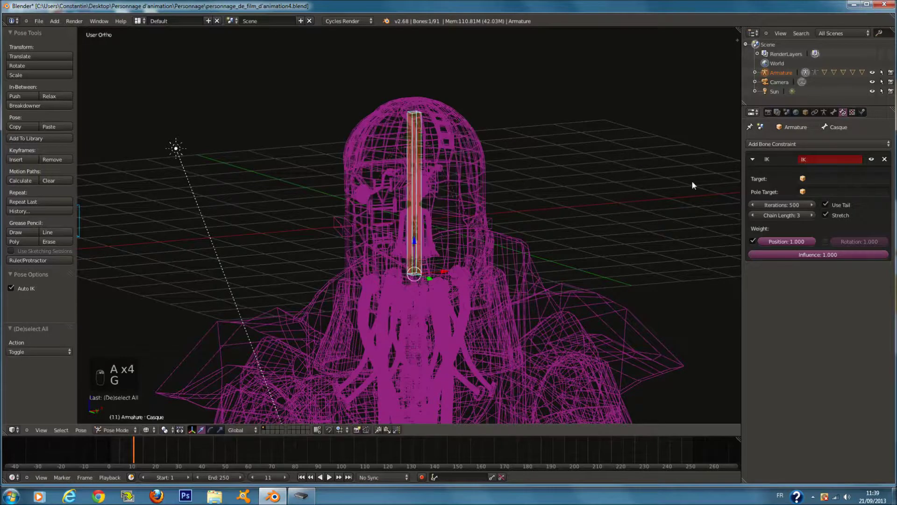
click(885, 160)
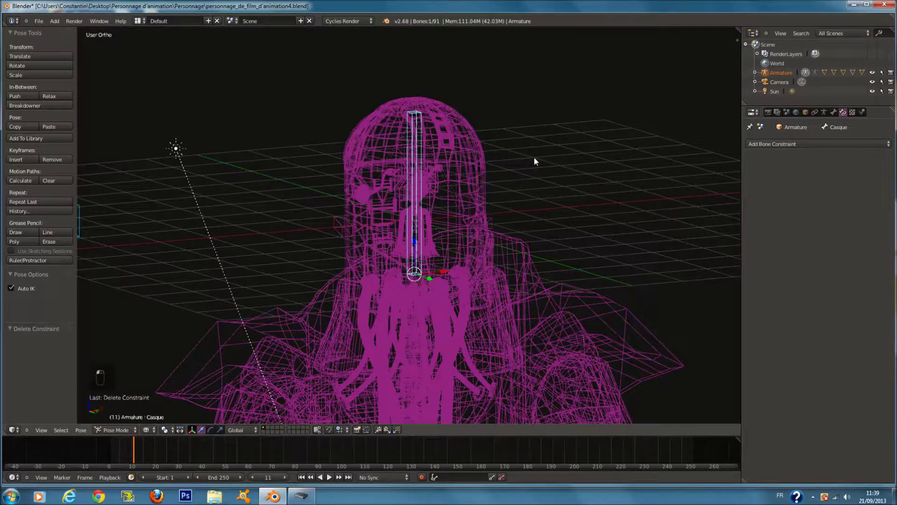
Add an Inverse Kinematics constraint with an Empty target to the Casque bone and try moving the Empty
key(ctrl+shift+c)
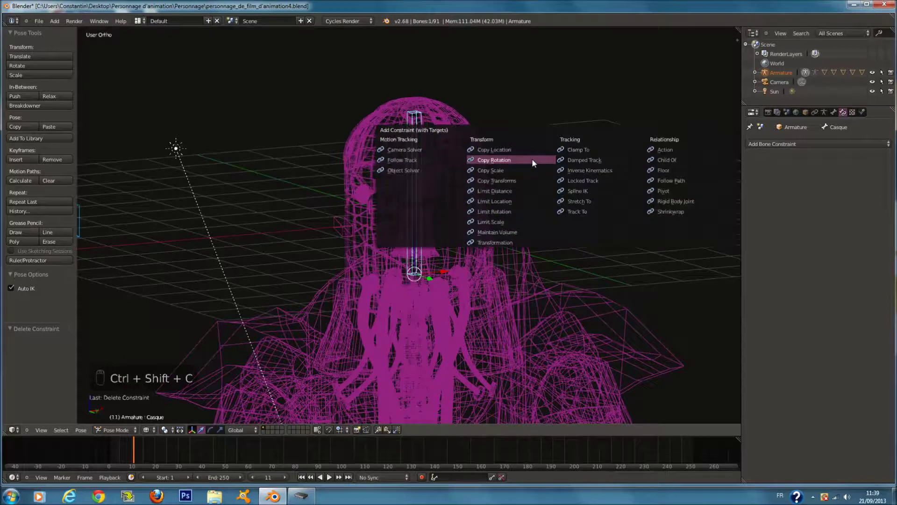
click(590, 171)
middle_drag(513, 189, 521, 206)
right_click(462, 106)
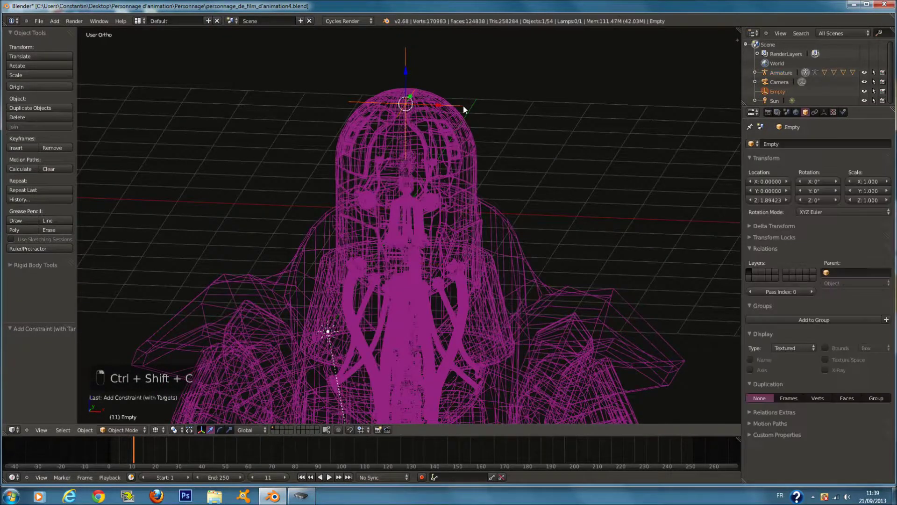
key(g)
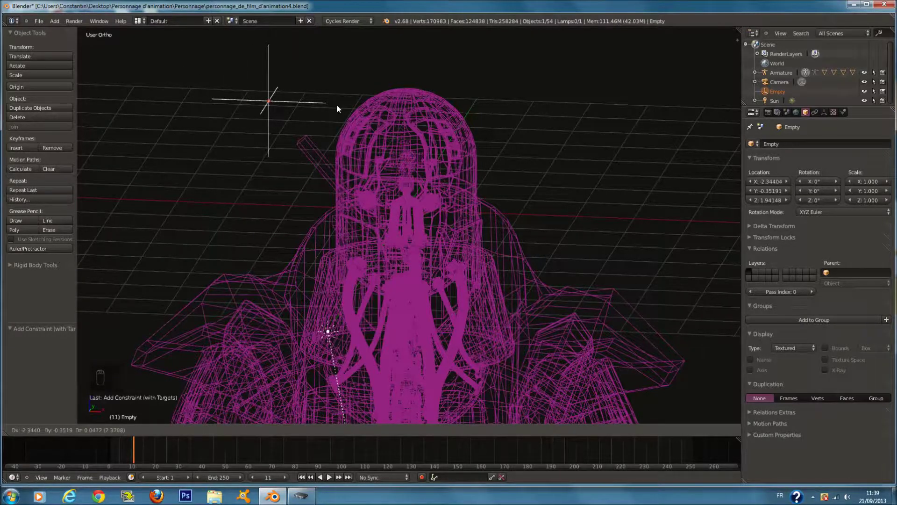
click(467, 109)
Delete the Empty and remove the IK constraint from the Casque bone
key(x)
click(507, 124)
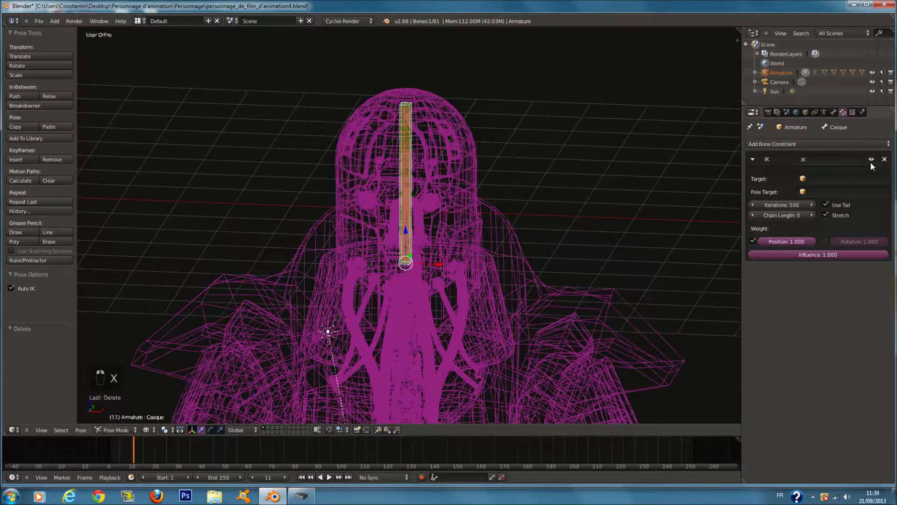
click(885, 159)
Try moving the Casque bone in front view and cancel the move
key(KP_1)
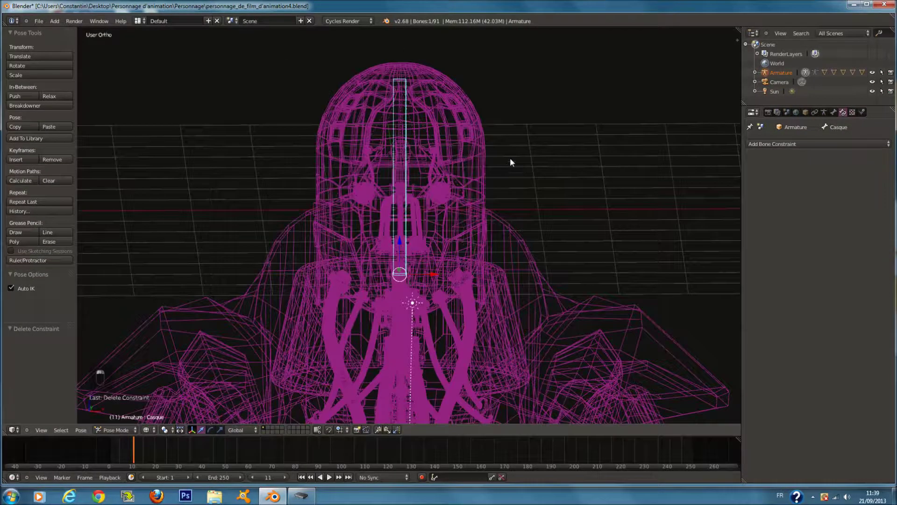
key(KP_Decimal)
key(g)
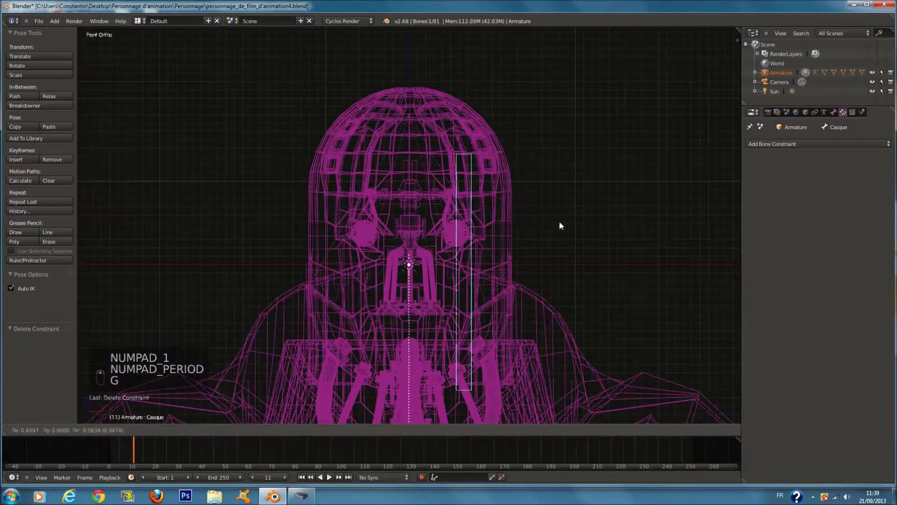
right_click(467, 132)
Select the CasqueIK bone, try moving it, and cancel the move
right_click(464, 135)
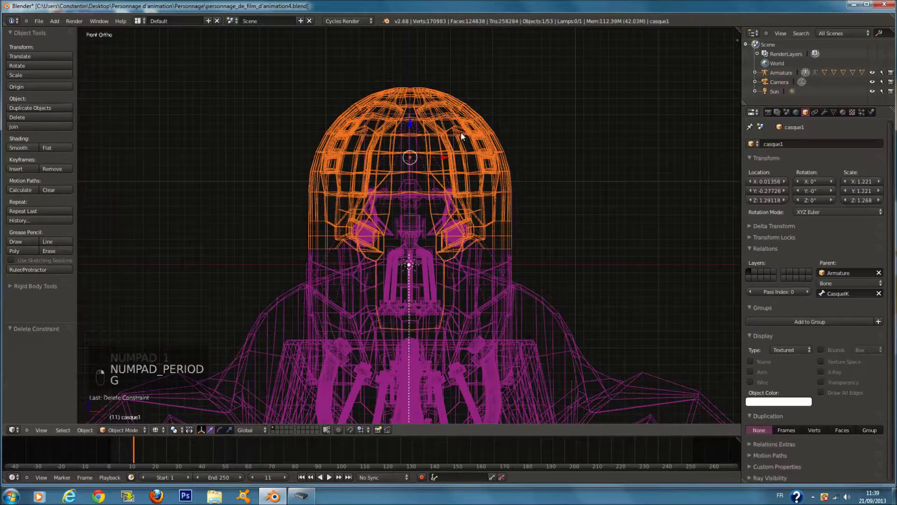
right_click(462, 140)
scroll(467, 150, down, 2)
key(g)
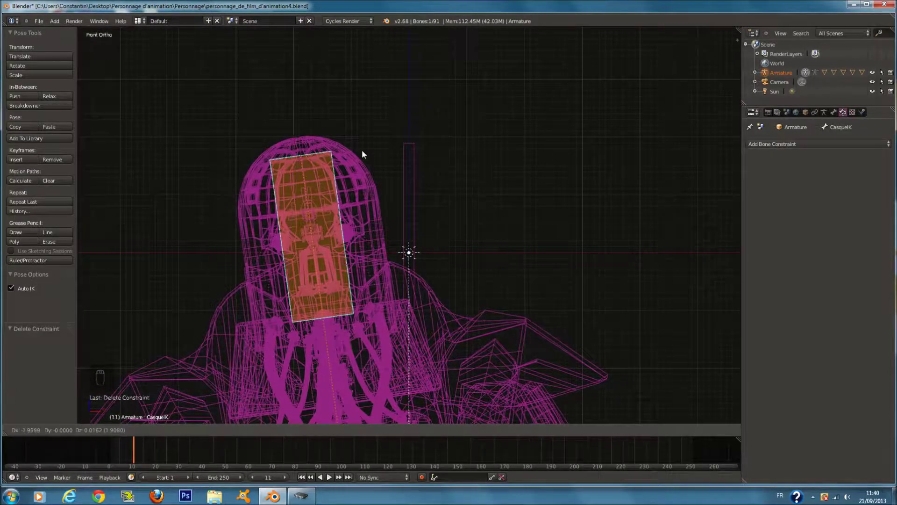
key(Escape)
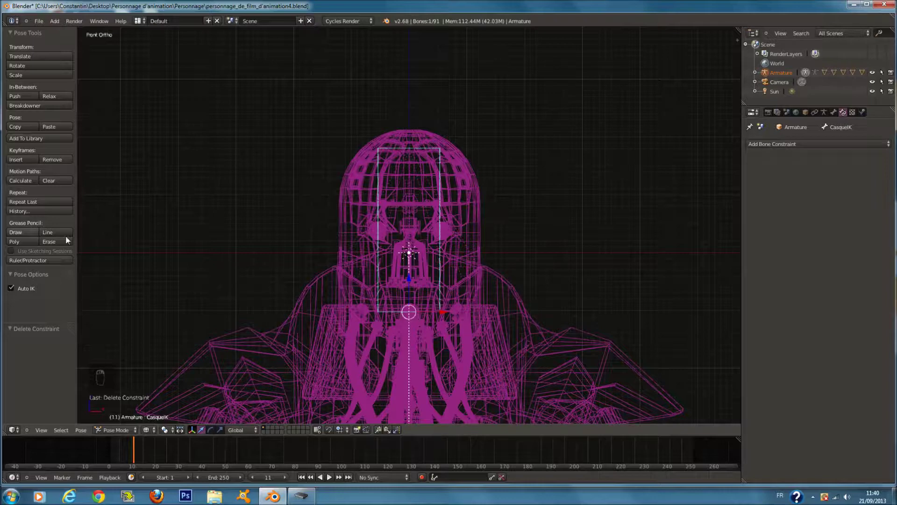
Try rotating the CasqueIK bone twice, cancelling each rotation
key(r)
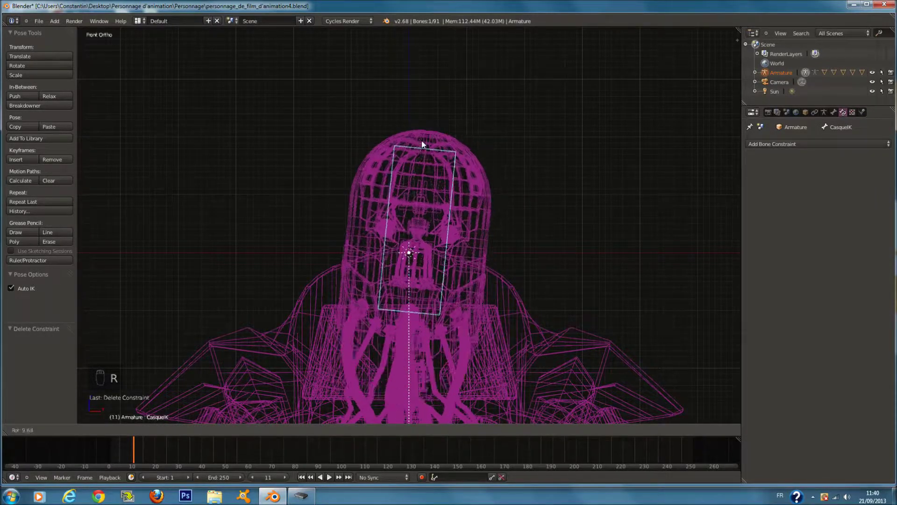
right_click(437, 167)
key(ctrl+z)
key(ctrl+shift+z)
key(r)
right_click(482, 236)
In Edit Mode, delete the thin Casque bone and extrude a replacement straight up from the neck bone to the helmet's crown
key(Tab)
scroll(442, 199, up, 3)
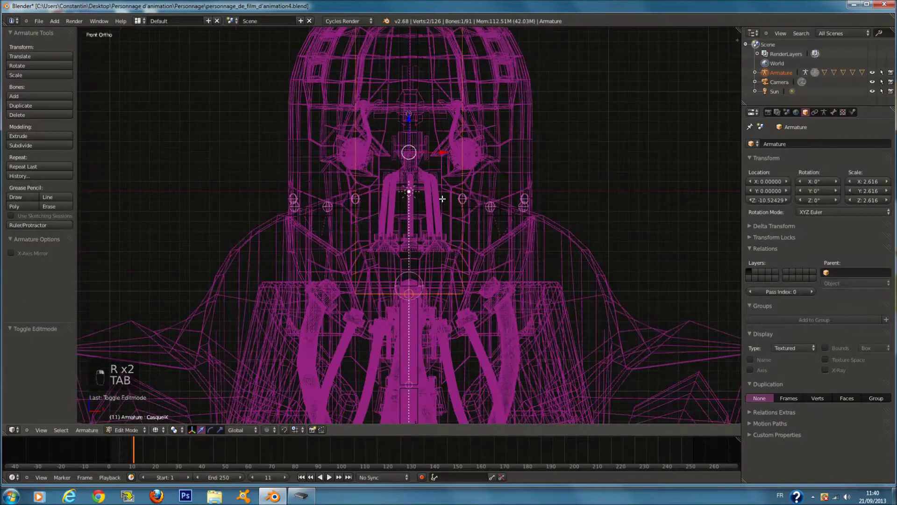
right_click(421, 166)
key(g)
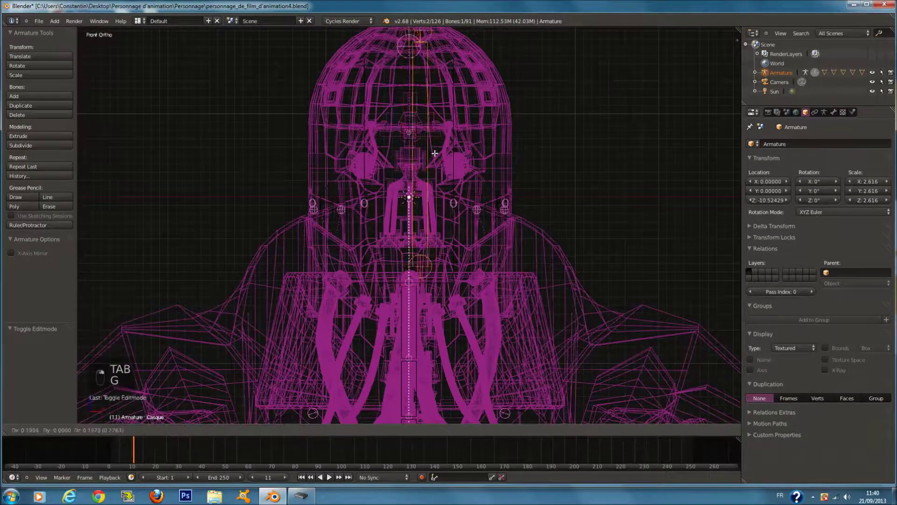
key(x)
key(e)
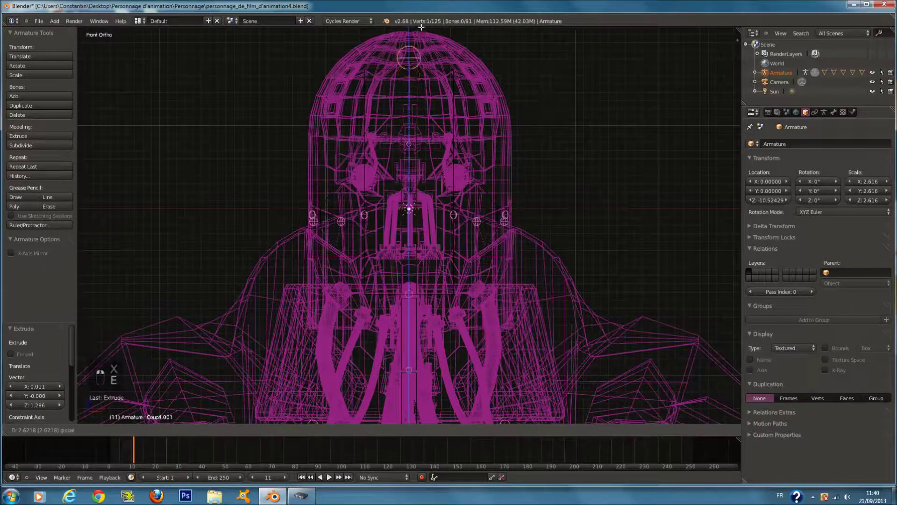
Select the small face bones around the helmet and parent them to the new central bone with Keep Offset
key(a)
key(a)
key(a)
scroll(522, 176, up, 3)
middle_drag(522, 177, 476, 239)
shift+right_click(316, 205)
shift+right_click(417, 188)
middle_drag(417, 189, 442, 192)
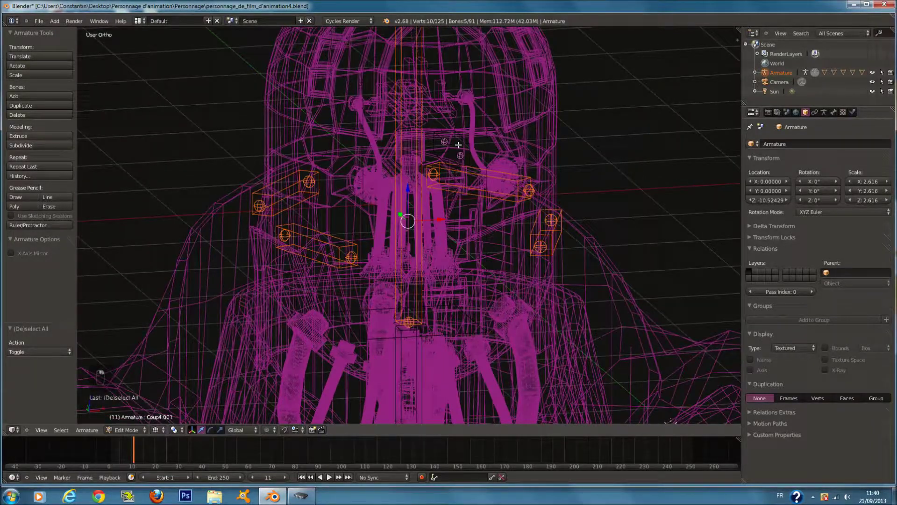
middle_drag(461, 145, 378, 174)
shift+right_click(400, 184)
shift+right_click(400, 184)
key(ctrl+p)
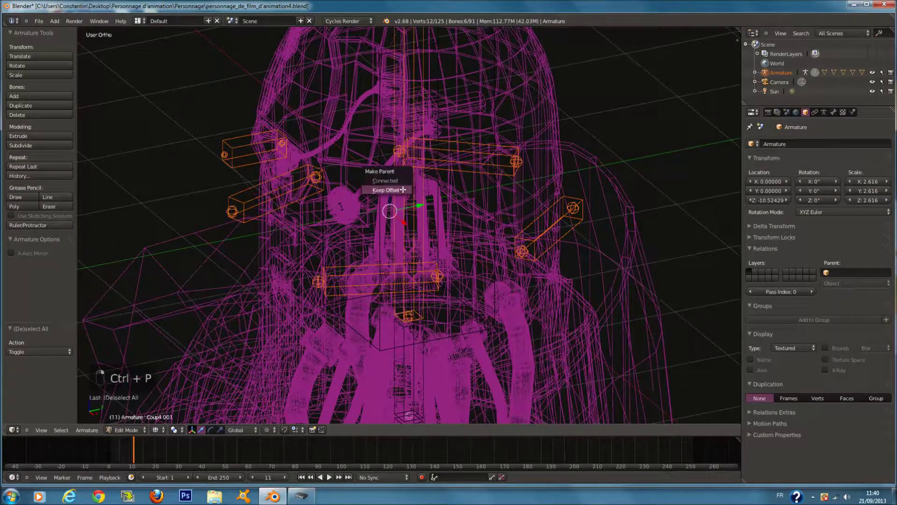
click(403, 190)
Switch to Pose Mode, try moving the new central helmet bone, and cancel the move
key(ctrl+Tab)
mouse_move(430, 192)
middle_down()
mouse_move(434, 201)
mouse_move(416, 197)
mouse_move(439, 181)
middle_up()
middle_drag(432, 103, 452, 78)
right_click(452, 75)
right_click(414, 93)
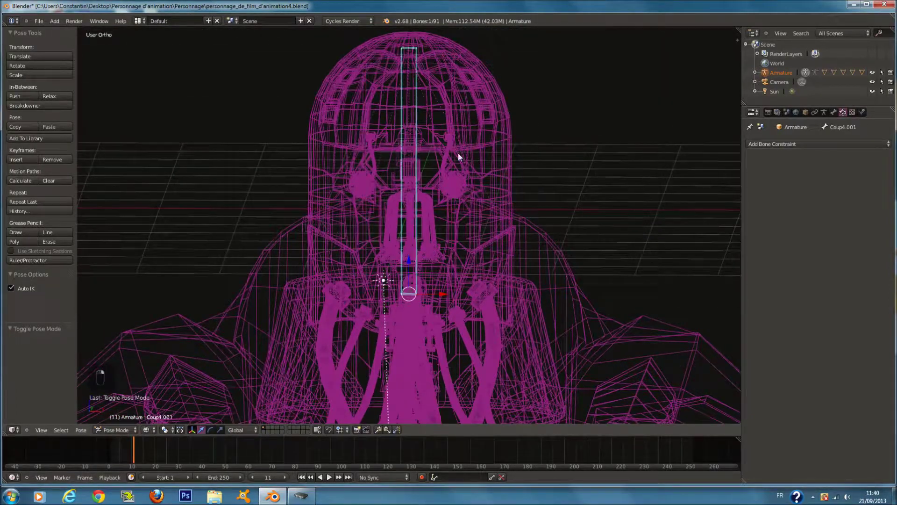
scroll(468, 167, down, 1)
key(g)
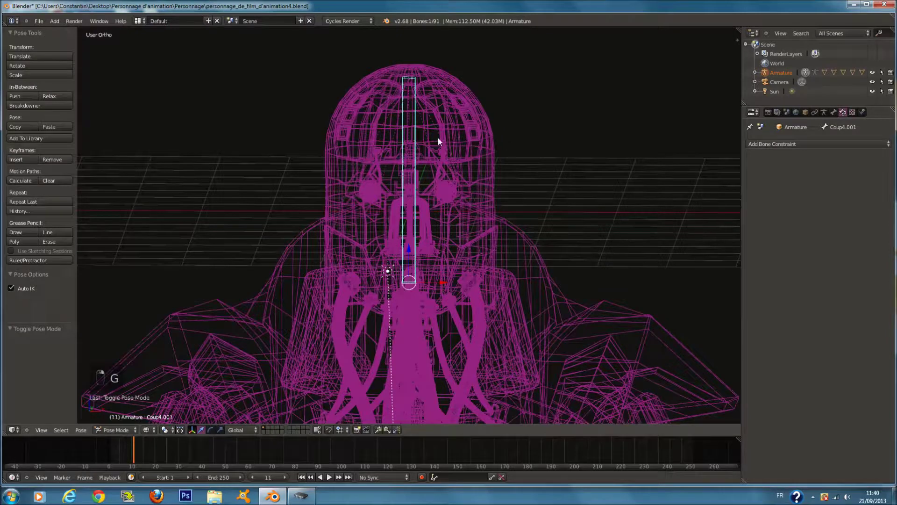
Add an IK constraint to the central helmet bone targeting CasqueIK, with chain length 1 and 10 iterations
right_click(444, 107)
shift+right_click(414, 109)
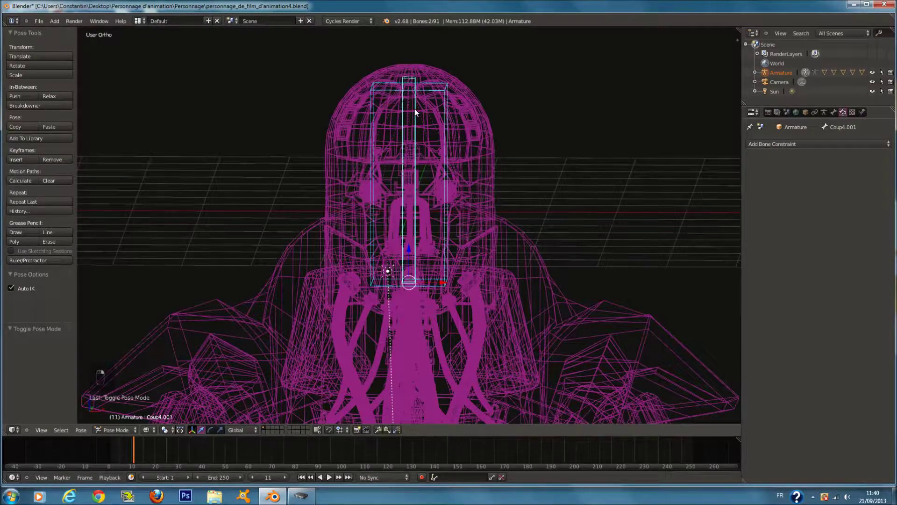
key(shift+i)
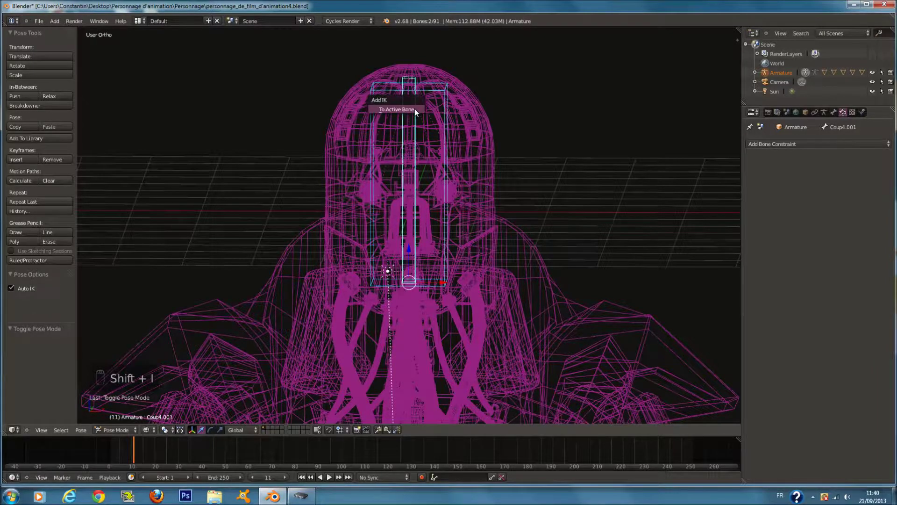
click(414, 109)
click(824, 218)
click(814, 228)
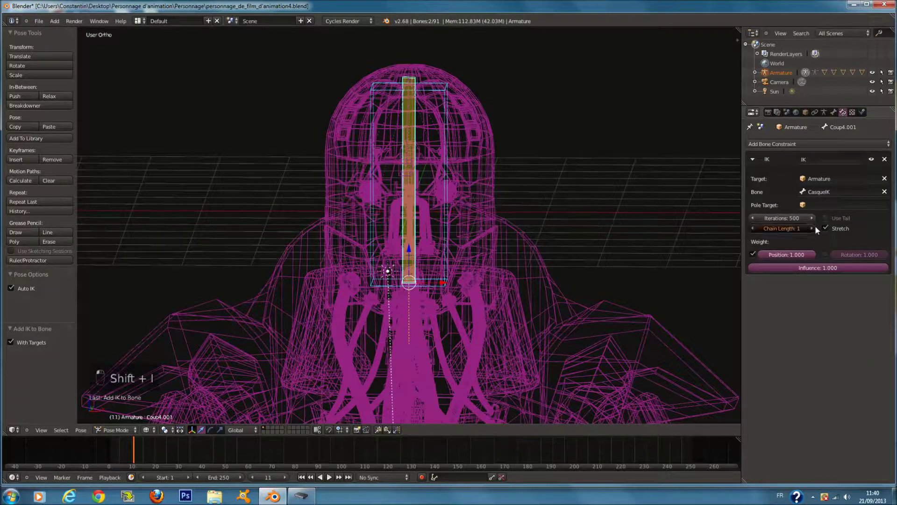
click(813, 228)
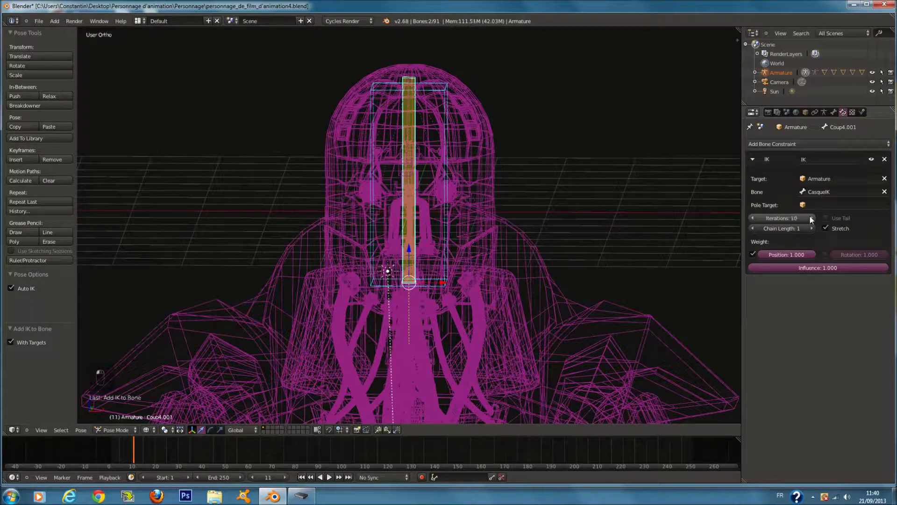
Move the CasqueIK bone to tilt the helmet and inspect the central bone's IK constraint
right_click(447, 94)
key(g)
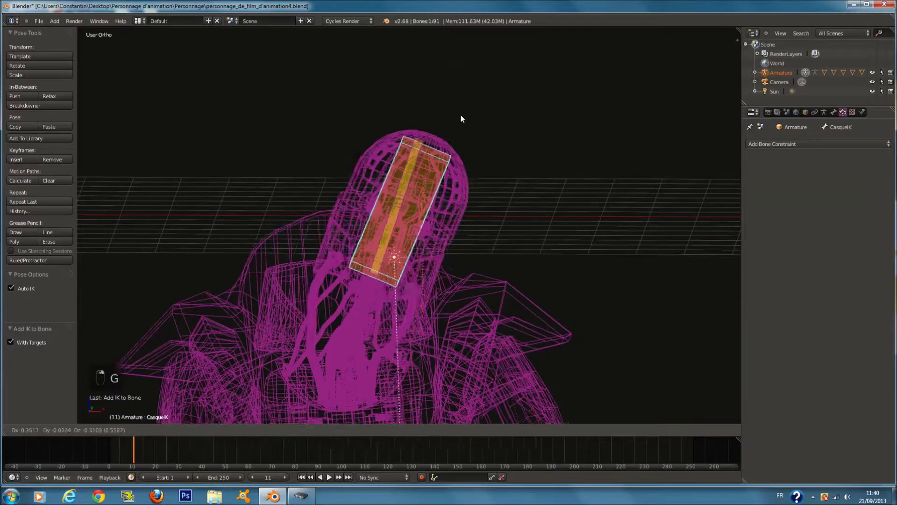
click(422, 112)
right_click(454, 167)
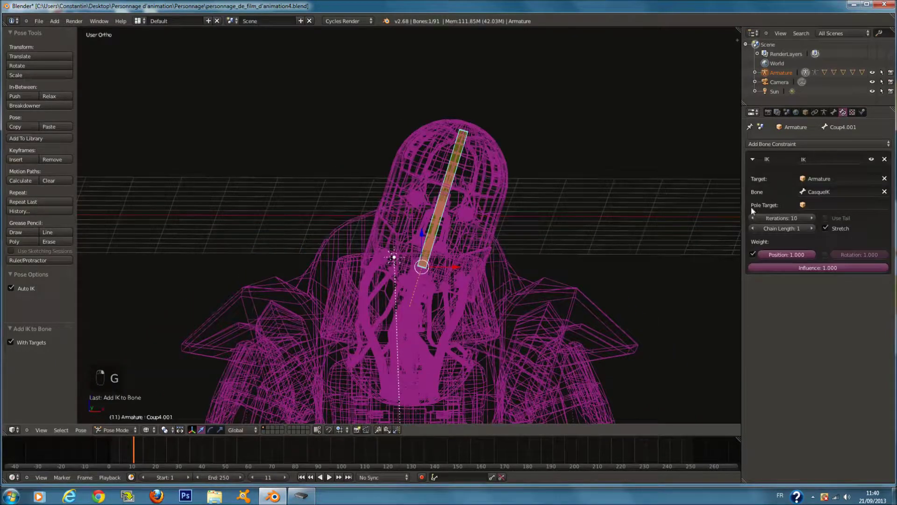
Turn off Auto IK and try moving the CasqueIK bone twice, cancelling each attempt
right_click(484, 139)
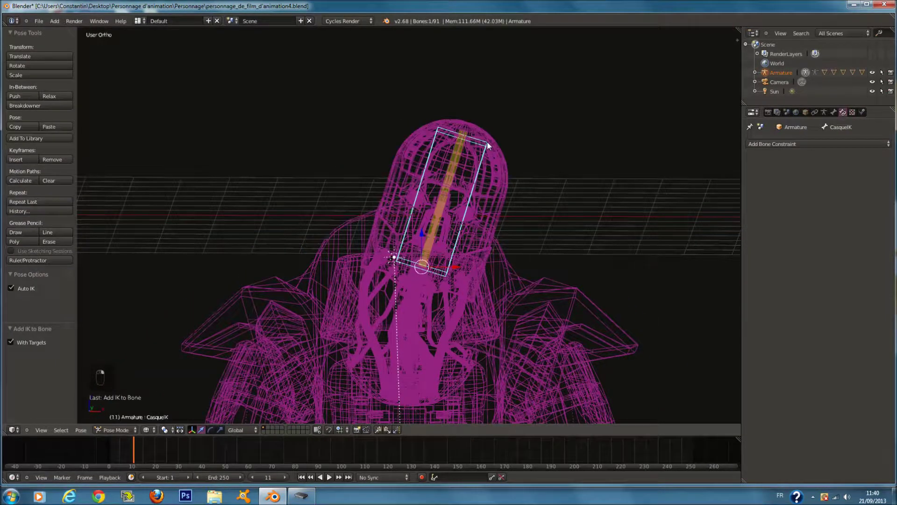
key(g)
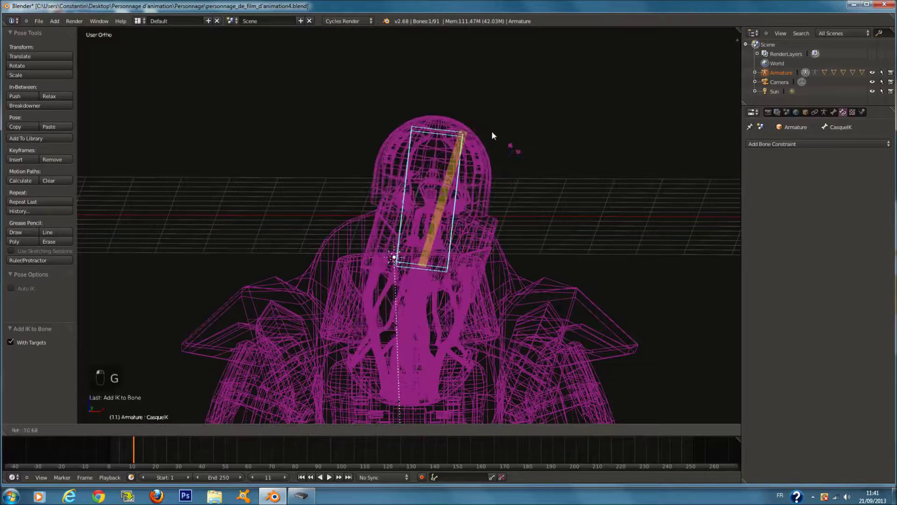
right_click(464, 150)
scroll(495, 171, up, 1)
key(g)
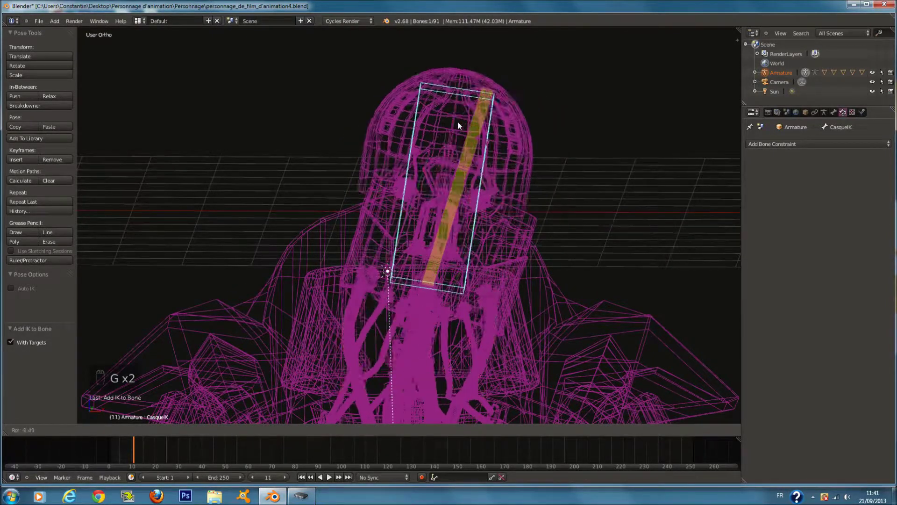
click(509, 223)
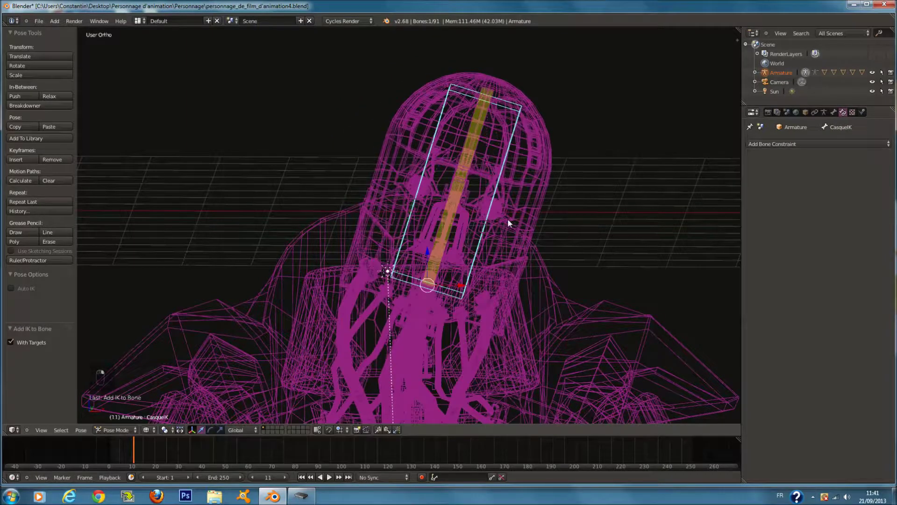
Select all bones of the armature and return the tilted head to its rest pose in Pose Mode
right_click(523, 258)
scroll(519, 246, up, 3)
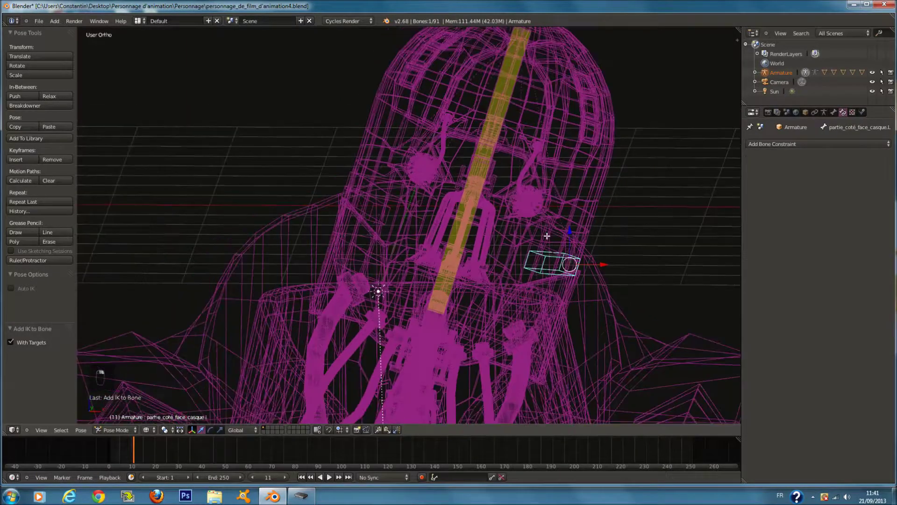
key(Tab)
key(a)
key(a)
key(a)
key(a)
middle_drag(554, 240, 455, 206)
key(Tab)
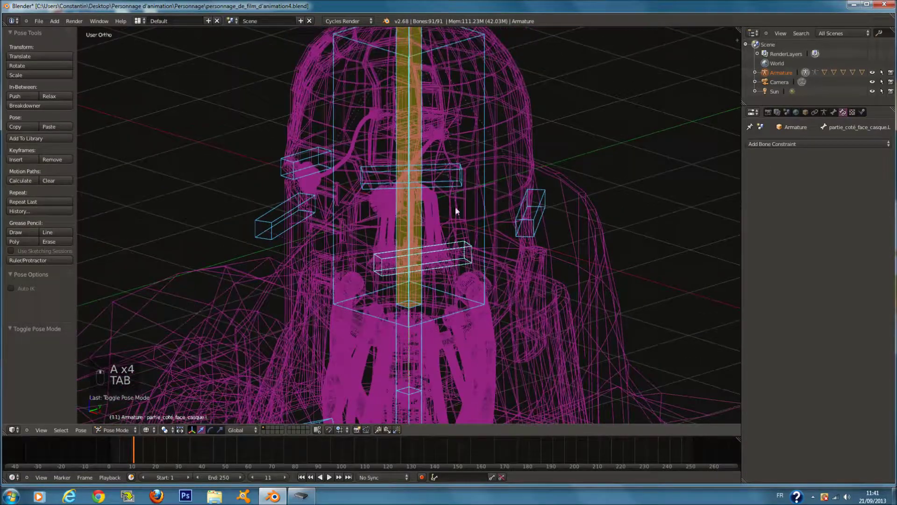
Try moving the CasqueIK bone in wireframe and in solid shading, cancelling each move
right_click(487, 164)
key(g)
right_click(496, 180)
key(z)
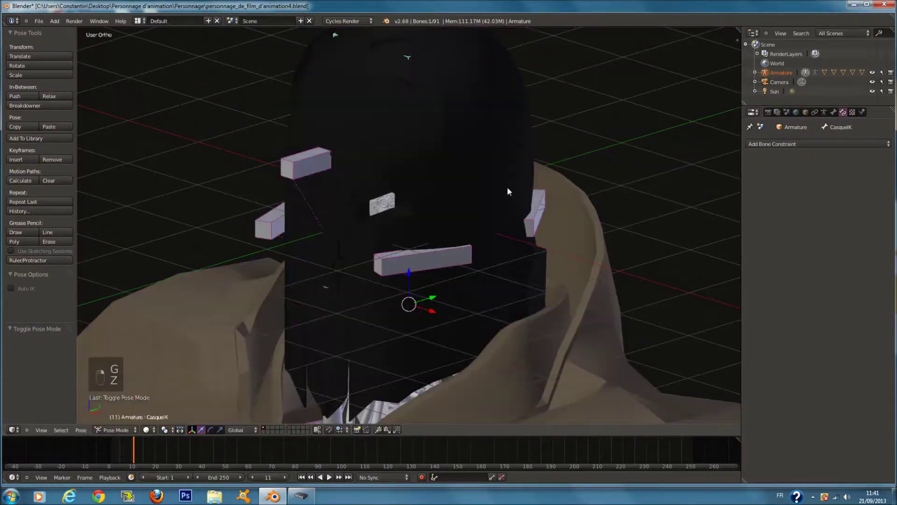
scroll(508, 191, down, 2)
key(h)
key(ctrl+z)
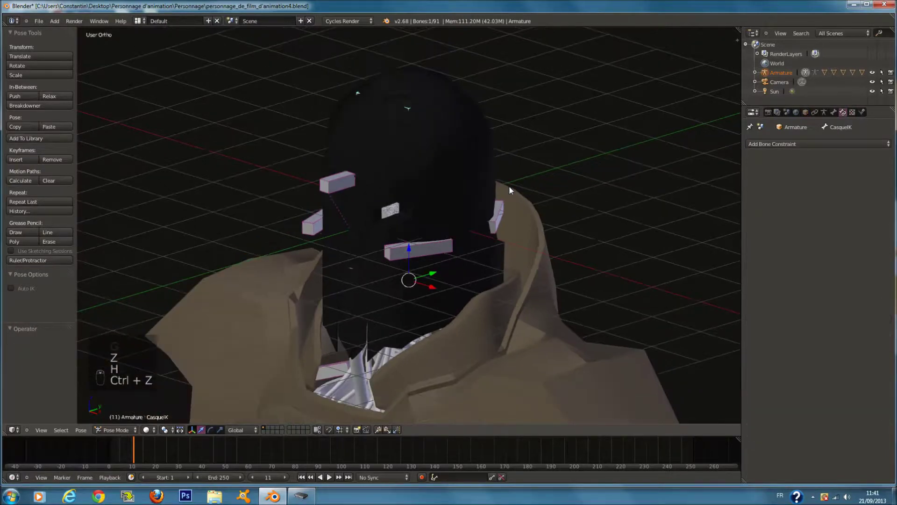
key(g)
right_click(456, 260)
Select the two side helmet bones on the character's left in Edit Mode with wireframe shading
scroll(456, 260, up, 3)
right_click(465, 260)
key(Tab)
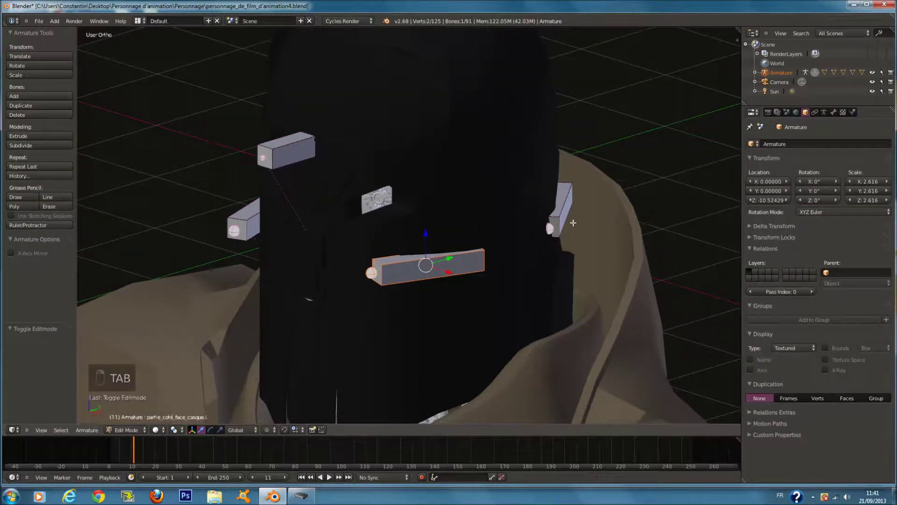
scroll(463, 264, down, 3)
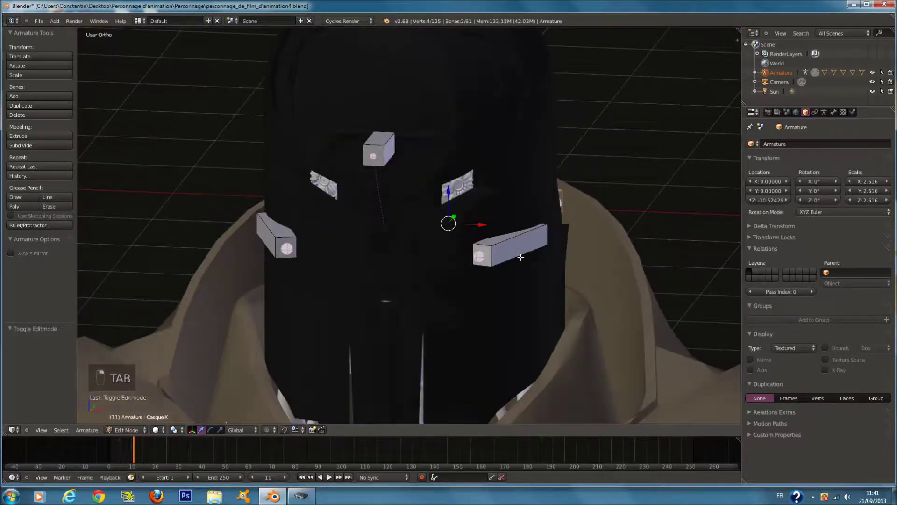
key(z)
right_click(541, 194)
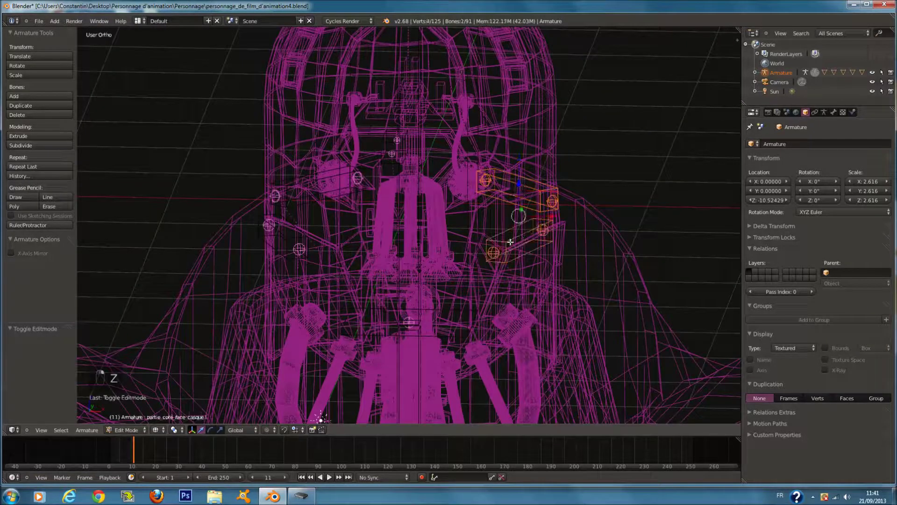
key(z)
key(z)
Add the character's right side helmet bones to the selection and try parenting the side bones with Keep Offset
shift+right_click(308, 229)
shift+right_click(302, 186)
shift+right_click(416, 202)
key(ctrl+p)
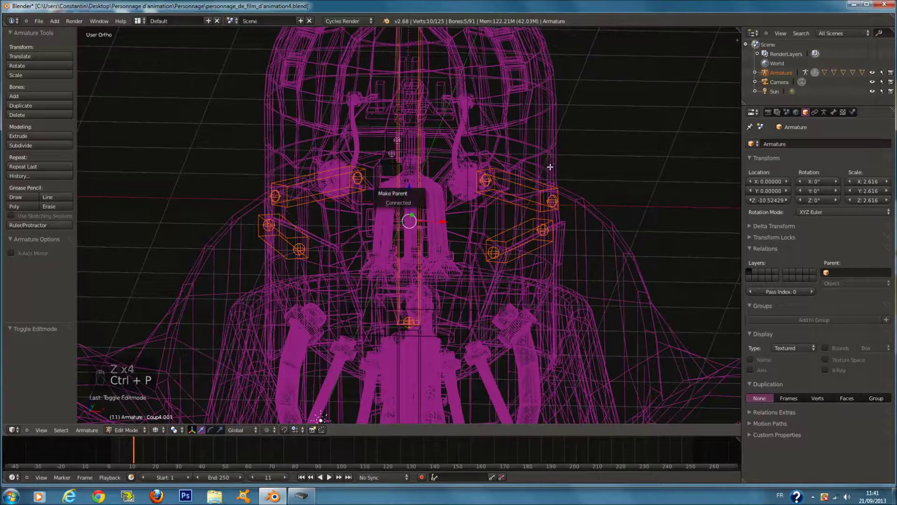
key(ctrl+z)
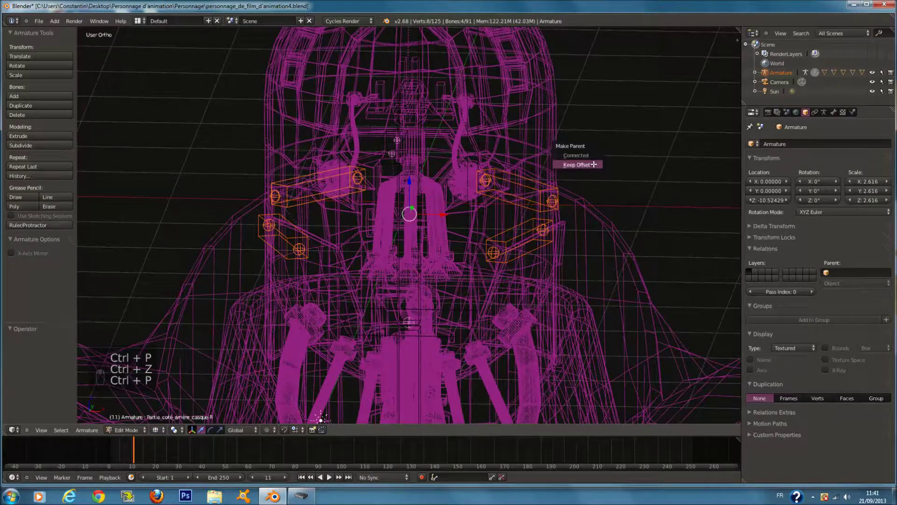
click(592, 164)
Try moving the central helmet bone Coup4.001 in Pose Mode, cancelling the move
key(ctrl+Tab)
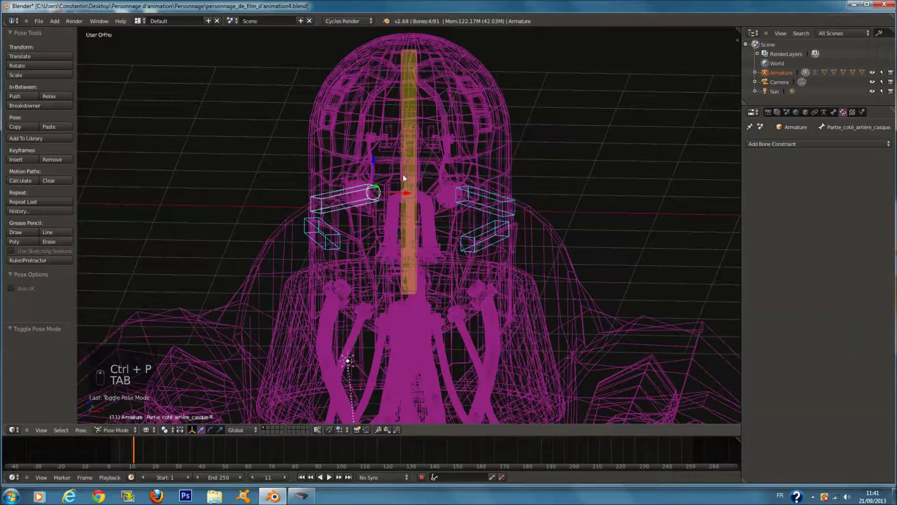
right_click(420, 149)
key(g)
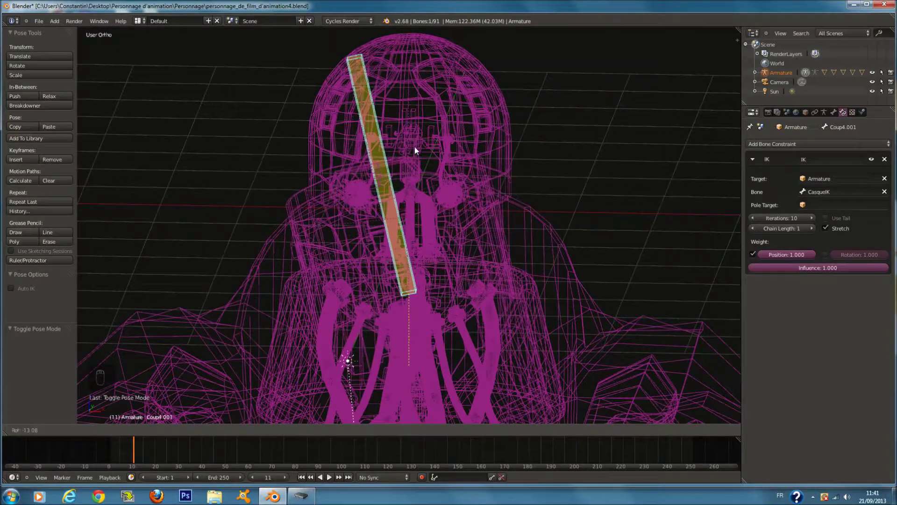
key(Escape)
Check the casque1 mesh's parent bone in Object Mode and try moving the CasqueIK bone, cancelling the move
right_click(434, 106)
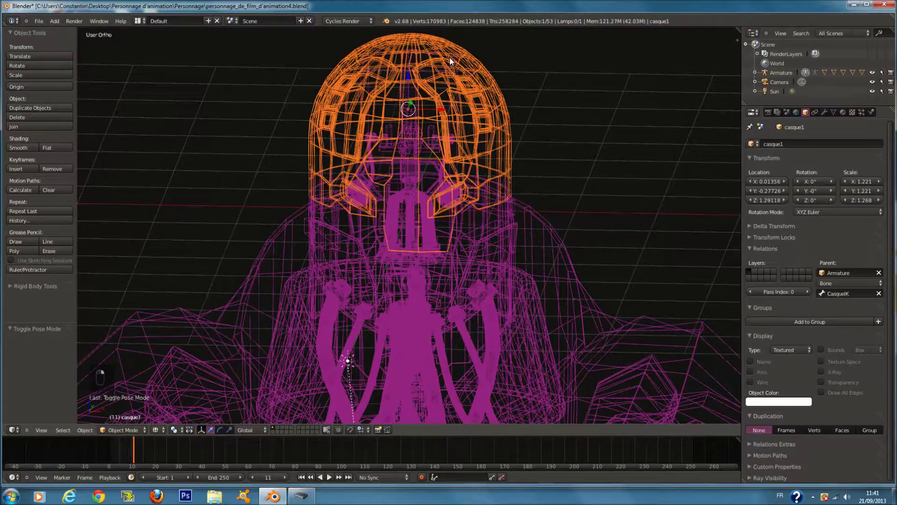
key(a)
key(z)
key(z)
key(a)
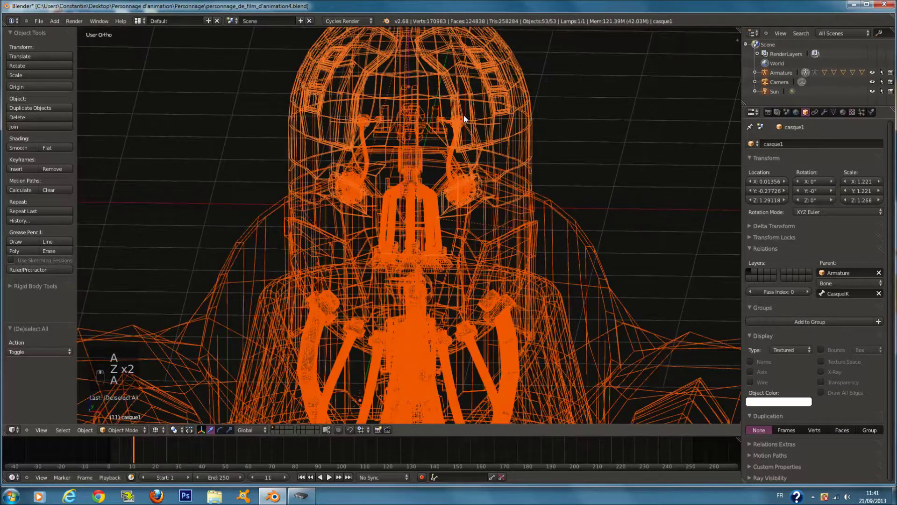
key(a)
mouse_move(465, 106)
right_down()
mouse_move(481, 146)
mouse_move(538, 187)
mouse_move(495, 144)
mouse_move(477, 137)
mouse_move(467, 155)
right_up()
scroll(515, 173, down, 3)
key(g)
scroll(467, 170, up, 2)
key(z)
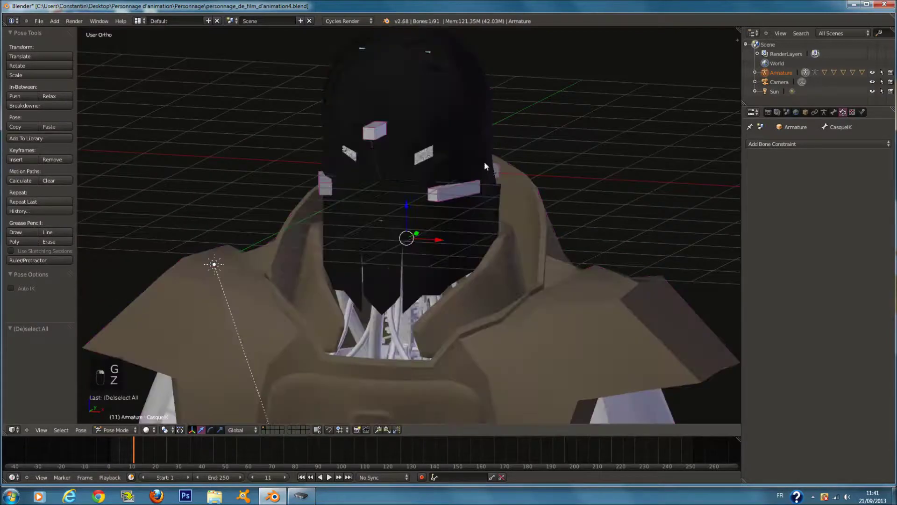
Clear the parent of the selected side helmet bones in Edit Mode
right_click(484, 188)
key(Tab)
scroll(503, 162, up, 1)
key(z)
scroll(508, 179, up, 1)
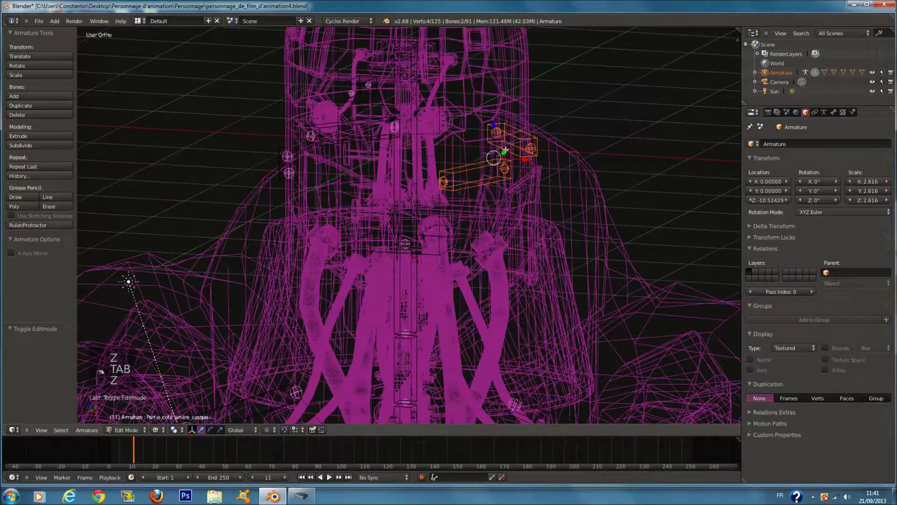
key(ctrl+z)
shift+right_click(314, 130)
key(alt+p)
click(313, 137)
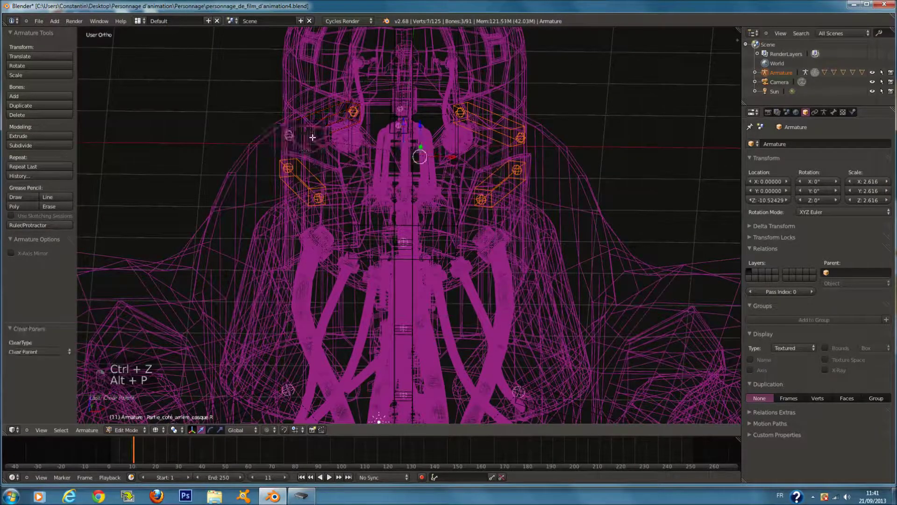
Try parenting the selected side helmet bones to the central bone Coup4.001 and undo it
middle_drag(412, 141, 405, 156)
shift+right_click(414, 133)
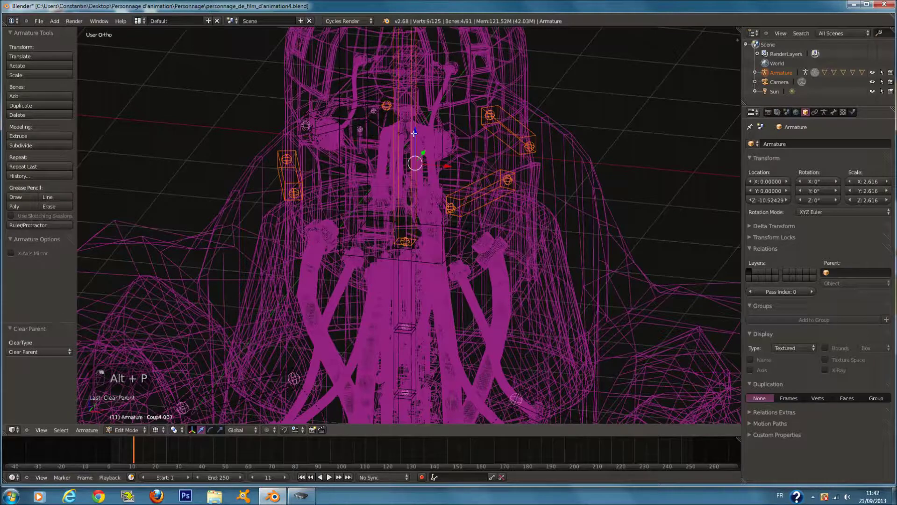
key(ctrl+p)
click(411, 135)
key(ctrl+z)
key(ctrl+z)
Add the right rear side bone to the selection and undo the recent selection and parenting edits
shift+right_click(326, 113)
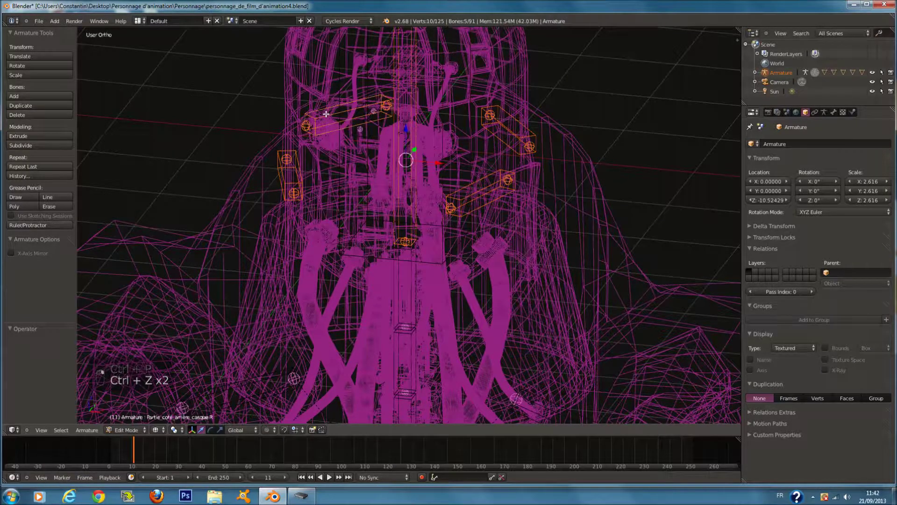
key(ctrl+z)
key(ctrl+z)
key(ctrl+z)
key(ctrl+z)
key(ctrl+z)
key(ctrl+z)
key(ctrl+z)
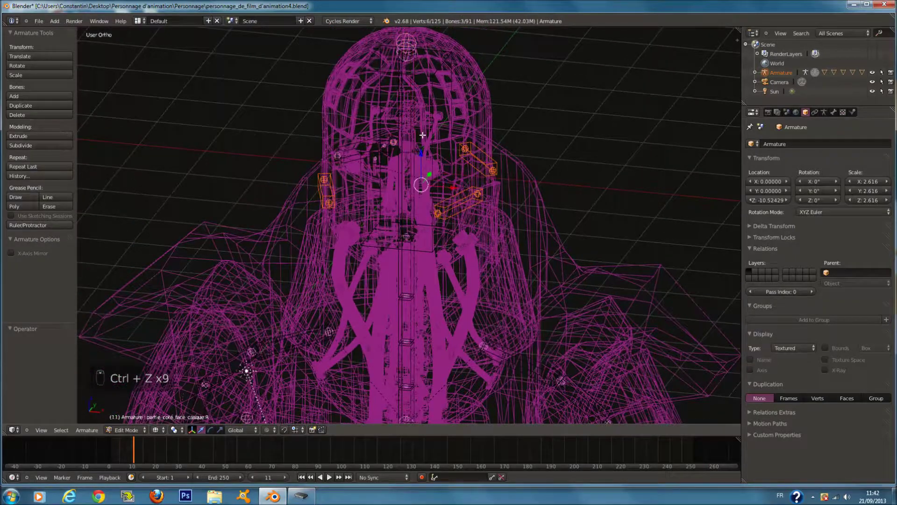
Clear the existing parents of the selected side helmet bones
key(ctrl+p)
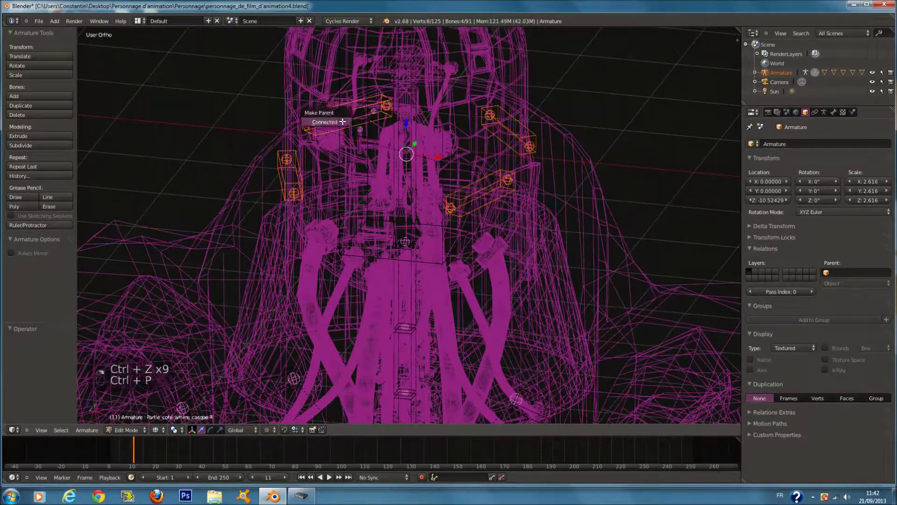
key(ctrl+p)
key(alt+p)
click(517, 133)
Parent the four side helmet bones to the central bone Coup4.001 with Keep Offset
middle_drag(446, 127, 444, 129)
shift+right_click(343, 115)
shift+right_click(414, 156)
key(ctrl+p)
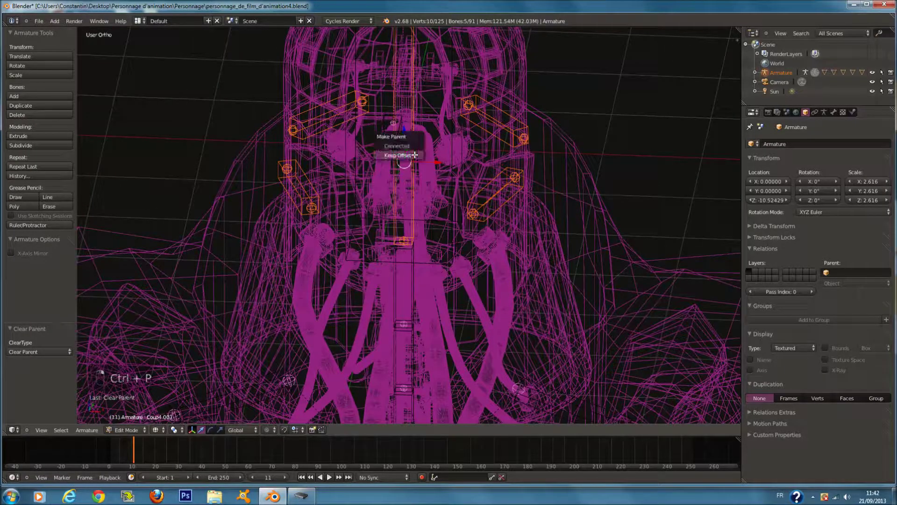
click(414, 155)
Try moving the CasqueIK bone in Pose Mode, first in perspective and again from the front, cancelling the move
scroll(421, 147, down, 3)
key(Tab)
right_click(421, 120)
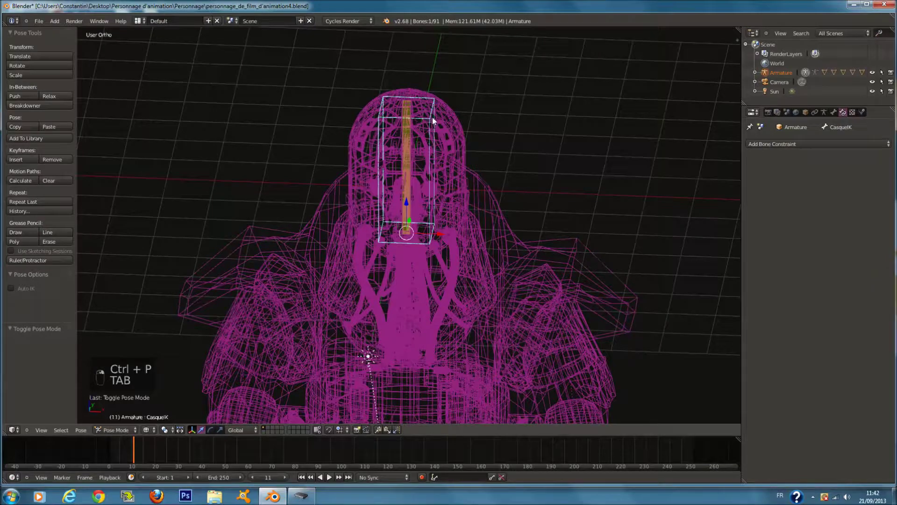
key(g)
click(431, 139)
key(z)
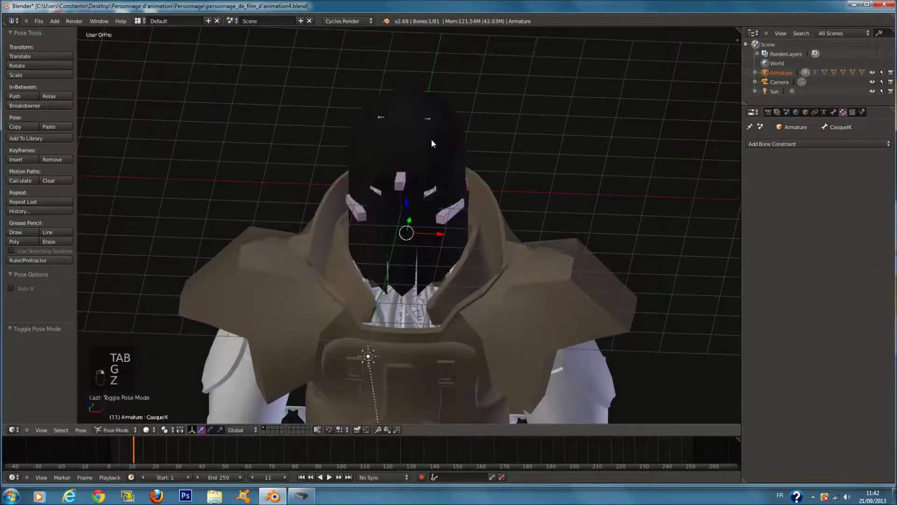
key(KP_1)
key(KP_Decimal)
key(z)
key(g)
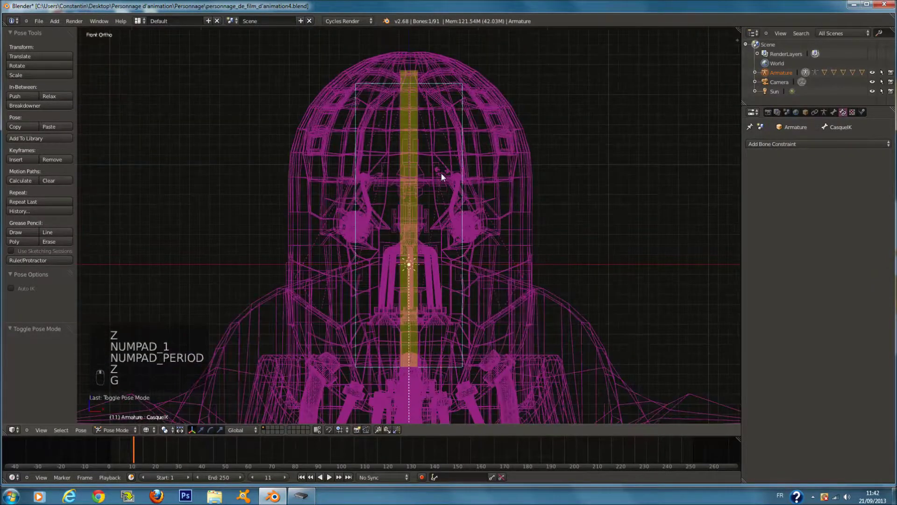
right_click(520, 254)
Try moving the left front side helmet bone in solid shading, cancelling the move
key(z)
right_click(523, 280)
key(g)
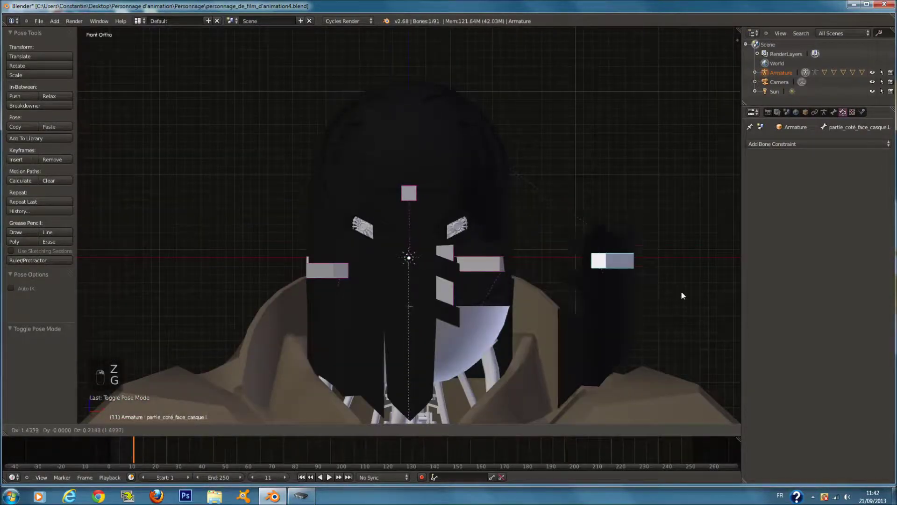
right_click(644, 263)
Try rotating the central helmet bone Coup4.001 in wireframe, cancelling the rotation
key(z)
right_click(408, 102)
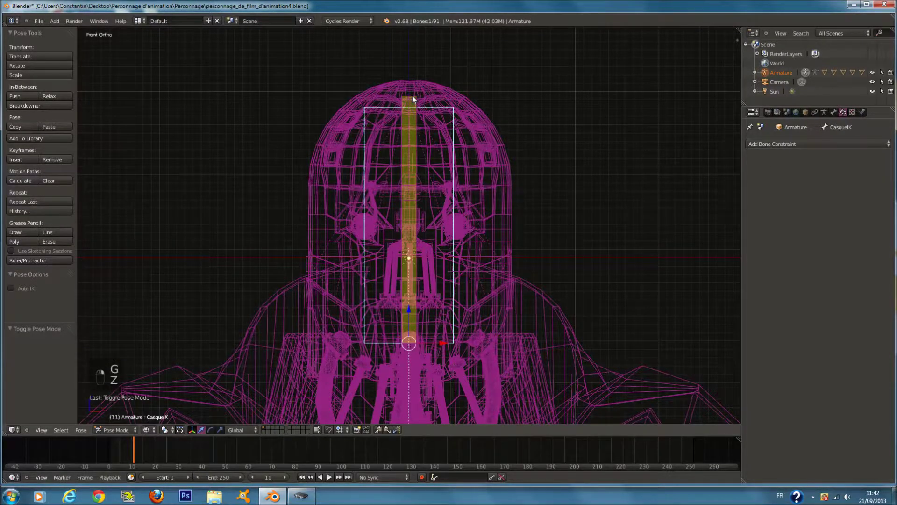
right_click(413, 99)
key(r)
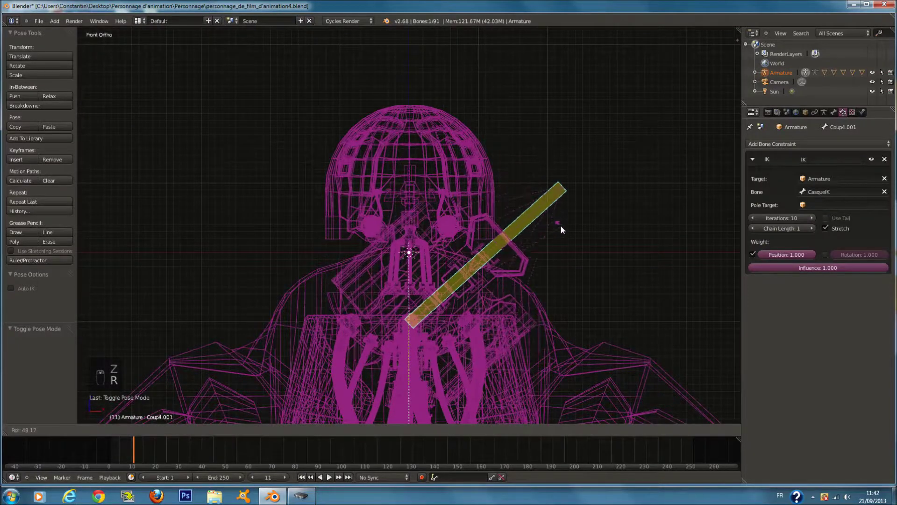
right_click(446, 128)
Parent the casque1 helmet mesh to the central bone Coup4.001 using the Bone option
key(ctrl+Tab)
right_click(463, 127)
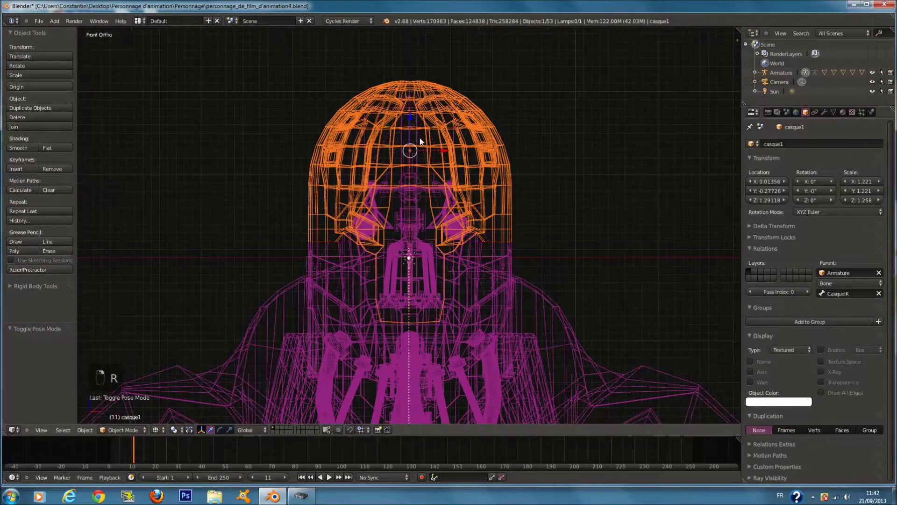
right_click(419, 138)
key(ctrl+Tab)
key(ctrl+p)
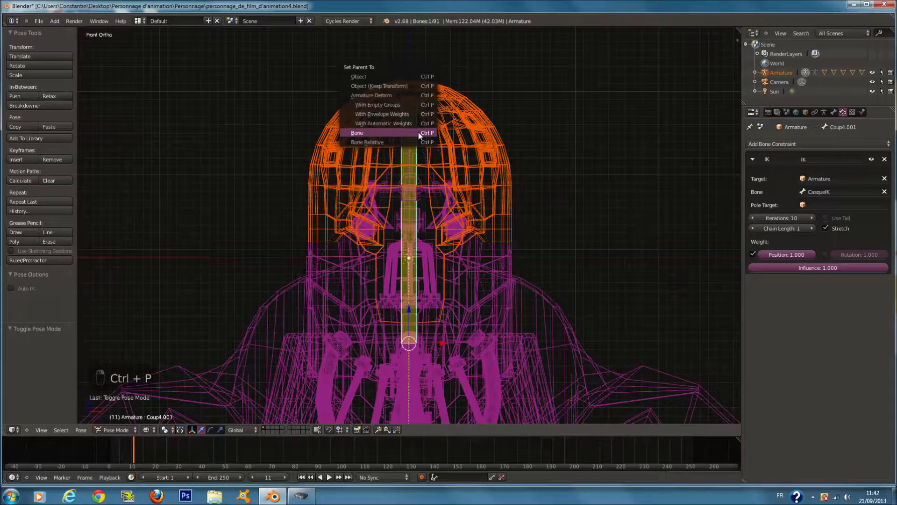
click(419, 133)
key(ctrl+Tab)
right_click(458, 135)
scroll(430, 135, down, 2)
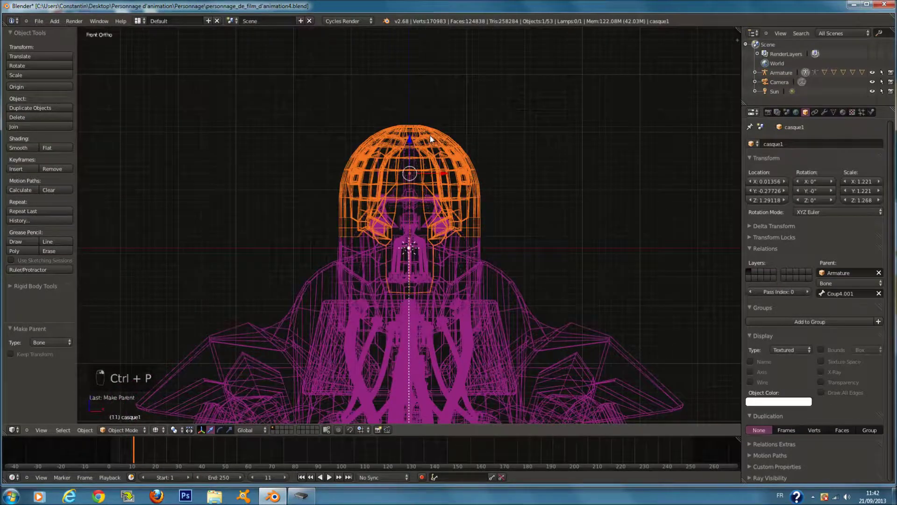
Try rotating and moving the CasqueIK bone to test the helmet's new parenting
right_click(438, 163)
key(ctrl+Tab)
key(r)
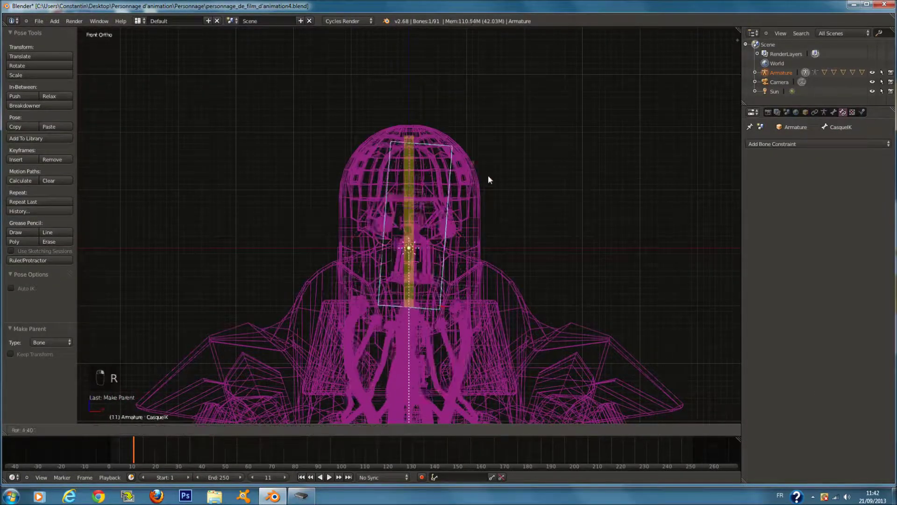
key(g)
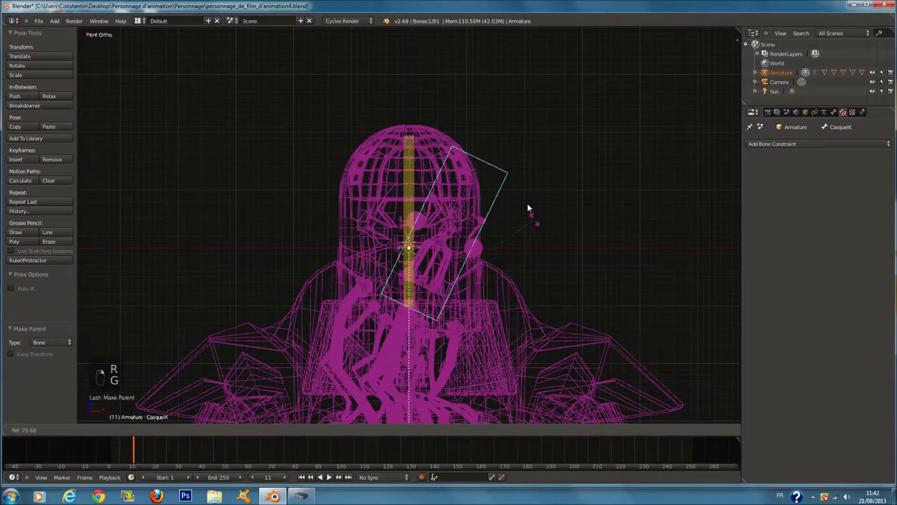
click(460, 150)
Try moving the central bone Coup4.001 and the CasqueIK bone again, cancelling the moves
right_click(408, 151)
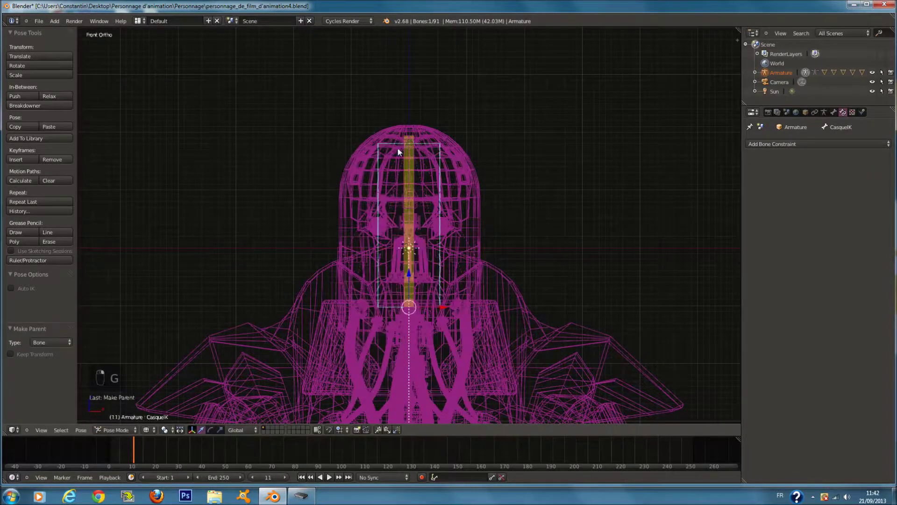
key(g)
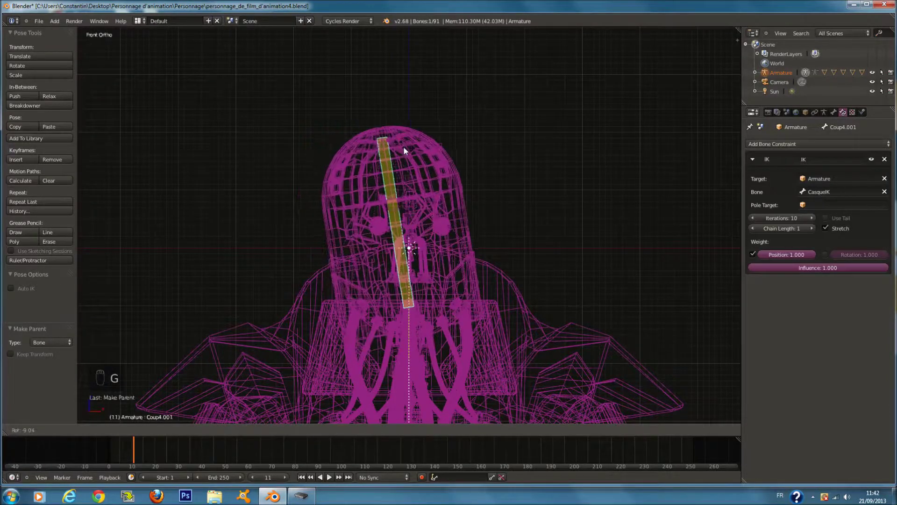
click(423, 152)
right_click(432, 157)
key(g)
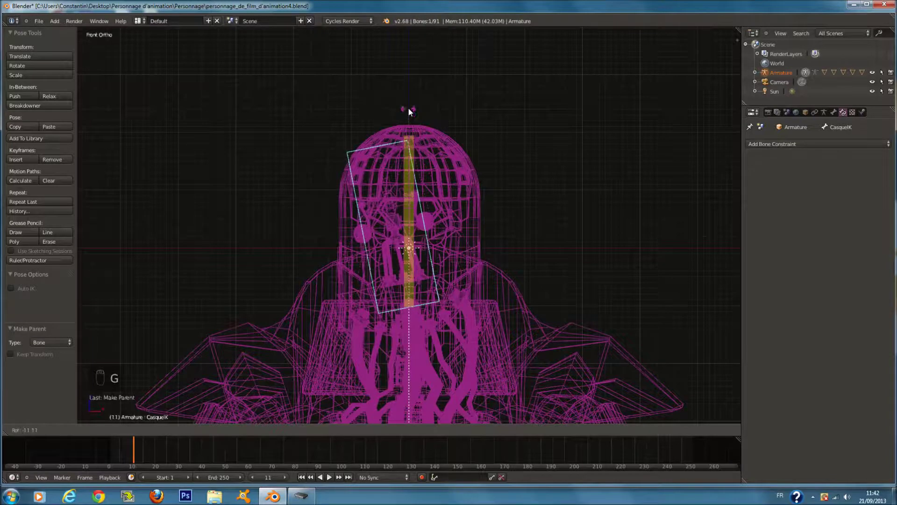
right_click(429, 147)
Enable Use Tail in Coup4.001's IK constraint and try moving the CasqueIK and Coup4.001 bones, cancelling each move
right_click(429, 146)
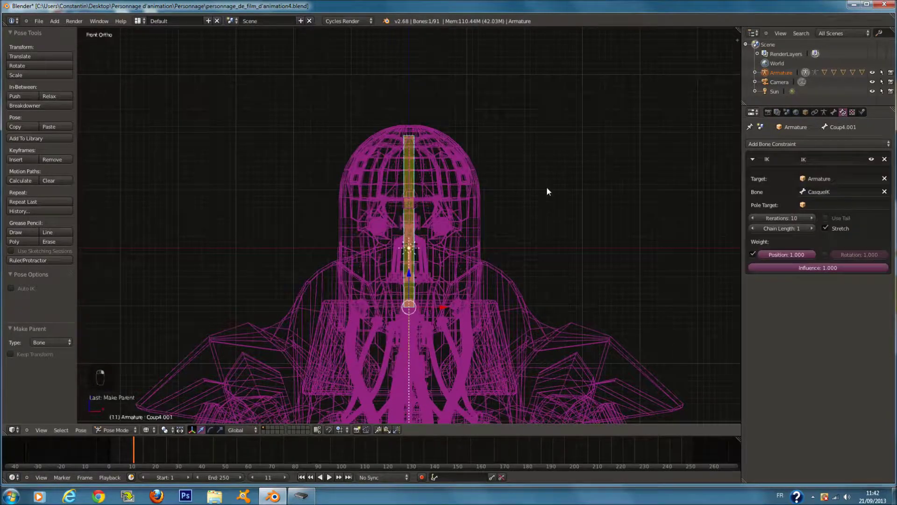
right_click(442, 169)
key(g)
right_click(417, 154)
right_click(417, 153)
key(g)
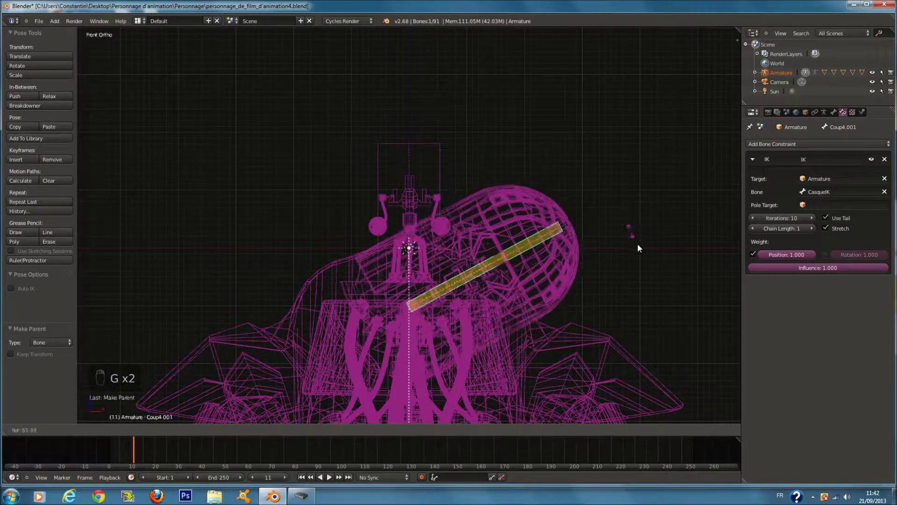
right_click(683, 219)
Delete the IK constraint from the Coup4.001 bone and select the casque1 helmet mesh in Object Mode
click(885, 159)
key(ctrl+Tab)
key(a)
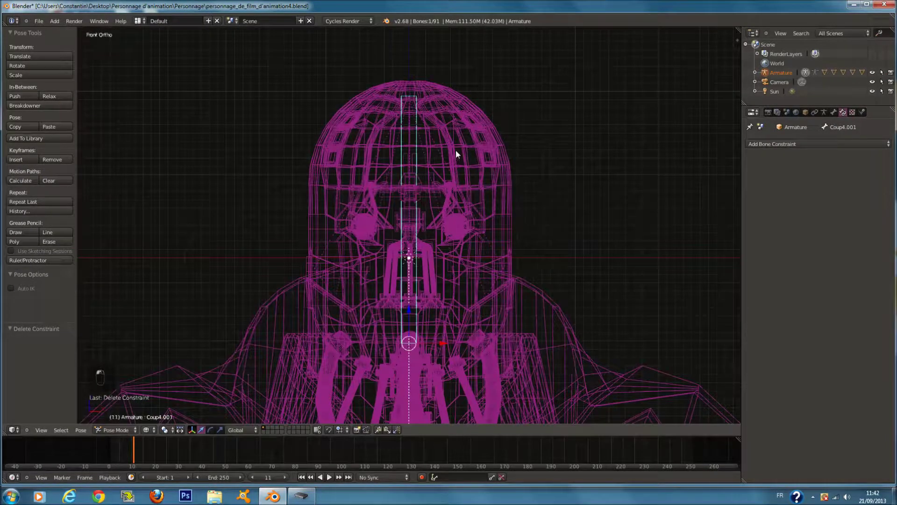
right_click(442, 135)
right_click(450, 138)
key(ctrl+Tab)
right_click(451, 137)
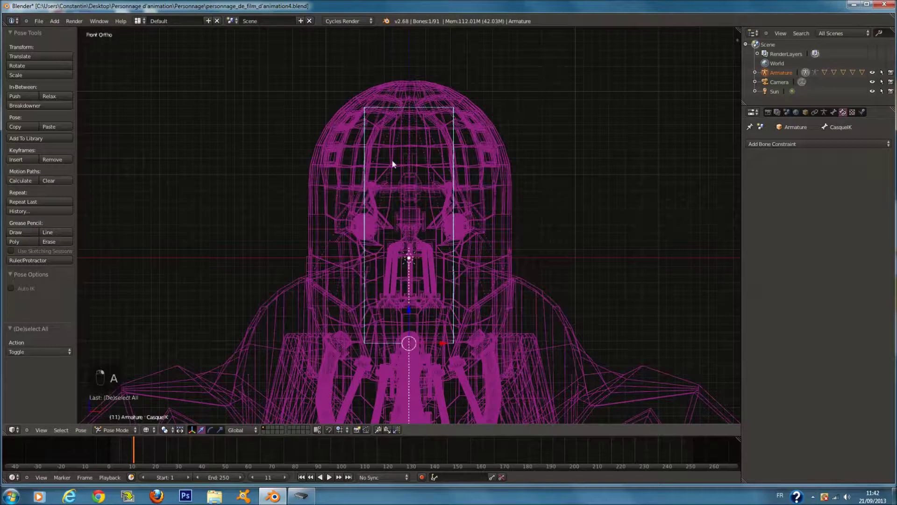
key(ctrl+Tab)
right_click(413, 130)
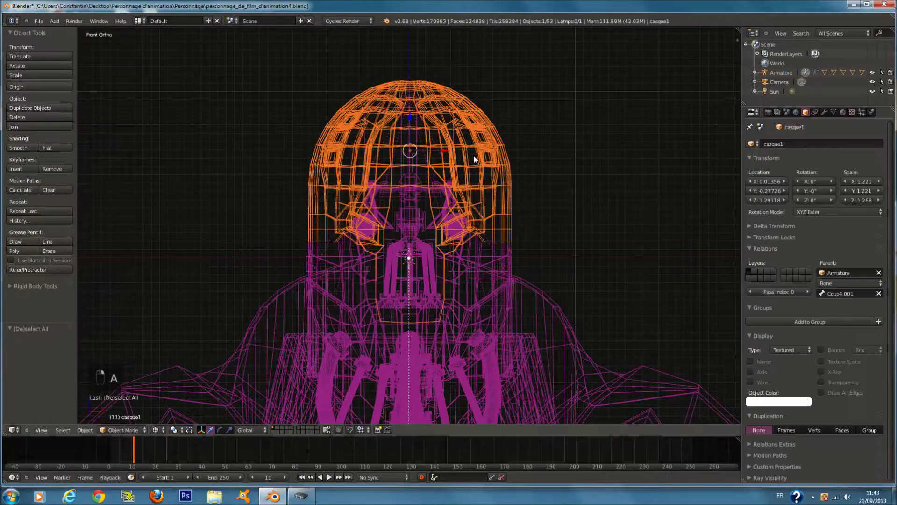
Try moving the CasqueIK bone in Pose Mode, cancelling the move, and switch the armature to Edit Mode
right_click(447, 121)
key(ctrl+Tab)
scroll(541, 124, down, 2)
key(g)
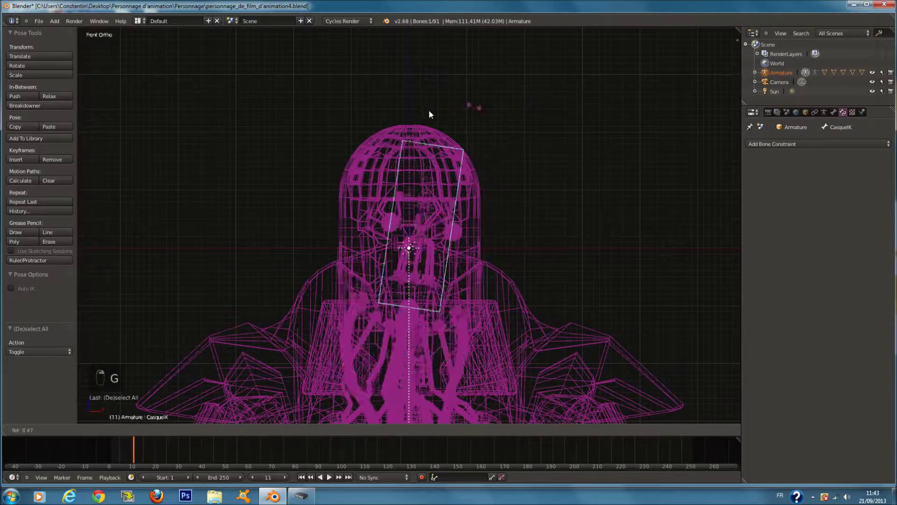
right_click(391, 96)
key(Tab)
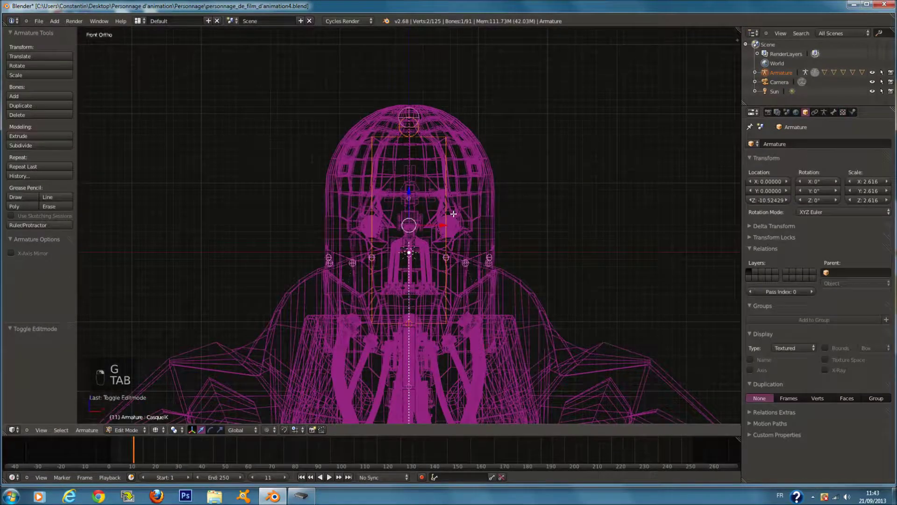
Clear the parent of the CasqueIK bone in Edit Mode and test-move the bone in Pose Mode, cancelling the move
key(g)
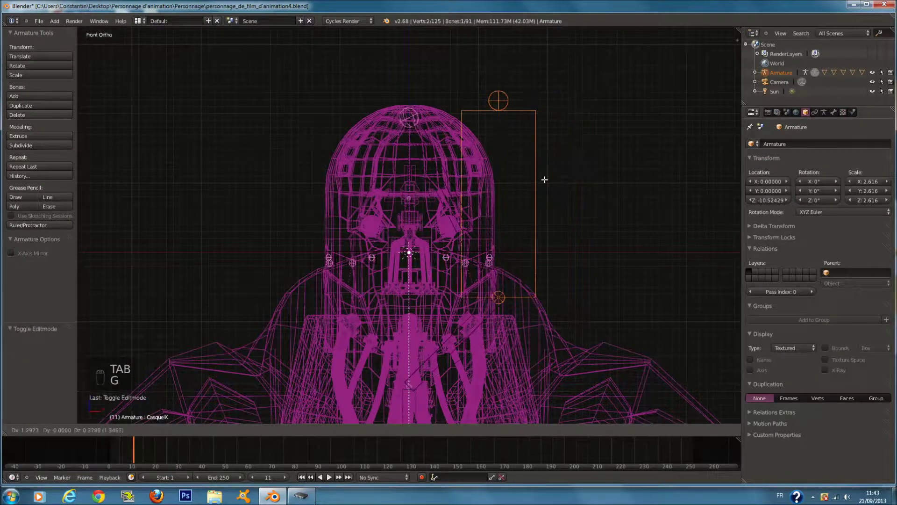
right_click(505, 175)
key(alt+p)
click(506, 185)
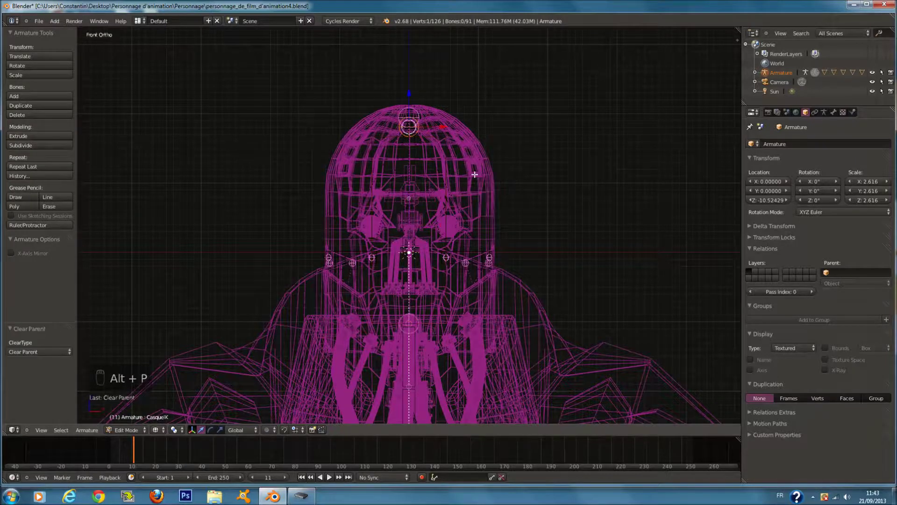
key(Tab)
key(g)
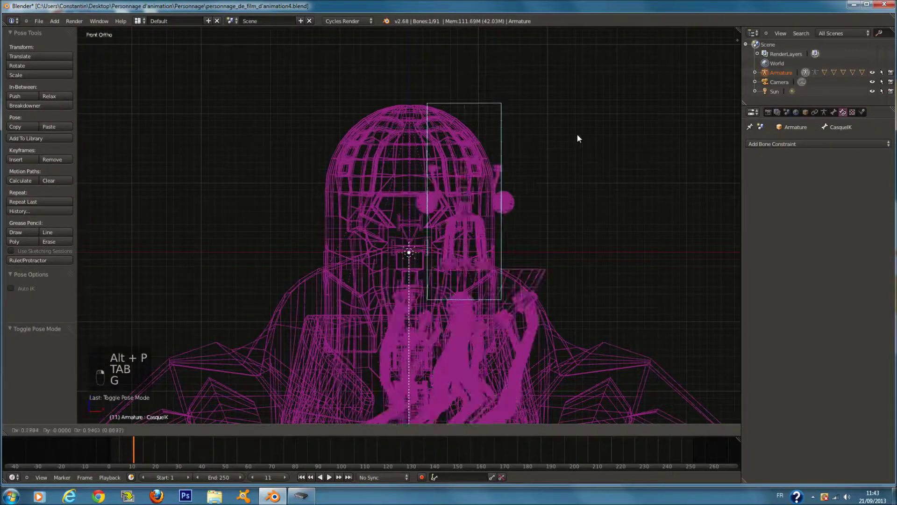
right_click(458, 166)
Return to Edit Mode, clear the CasqueIK bone's parent once more and switch back to Pose Mode
key(Tab)
key(g)
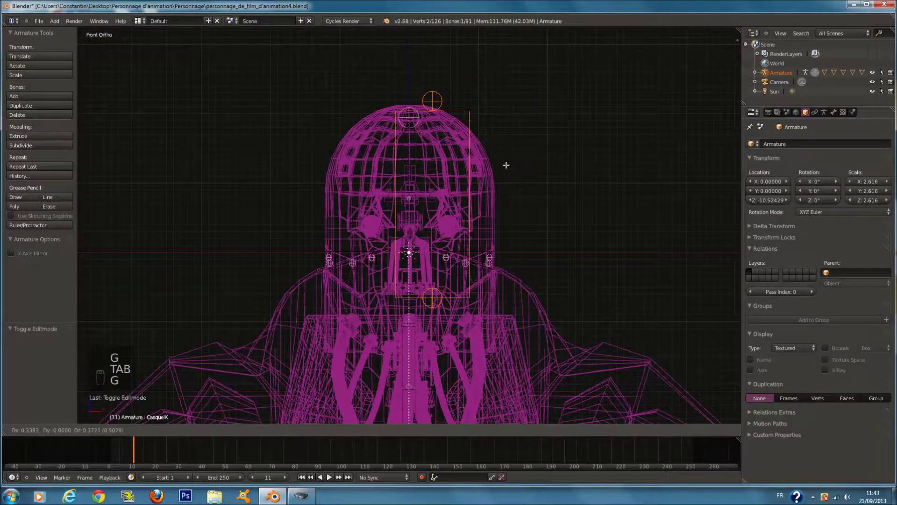
right_click(701, 135)
key(alt+p)
click(690, 153)
key(Tab)
Test-move the CasqueIK and Coup4.001 bones in Pose Mode, cancelling each transformation
key(g)
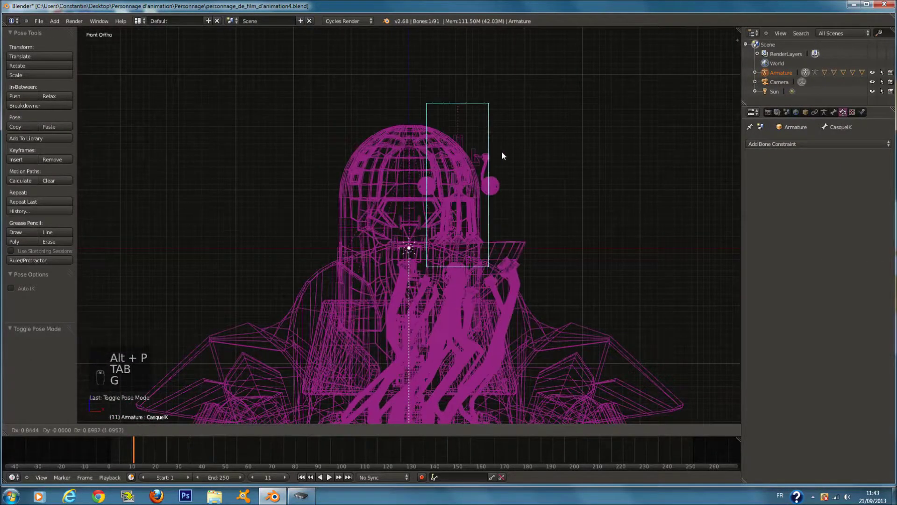
right_click(420, 175)
right_click(414, 170)
key(g)
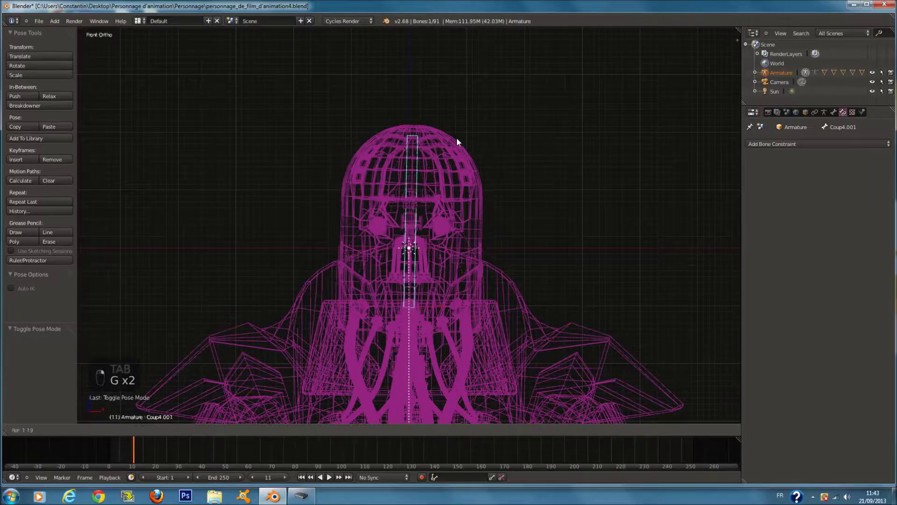
right_click(470, 140)
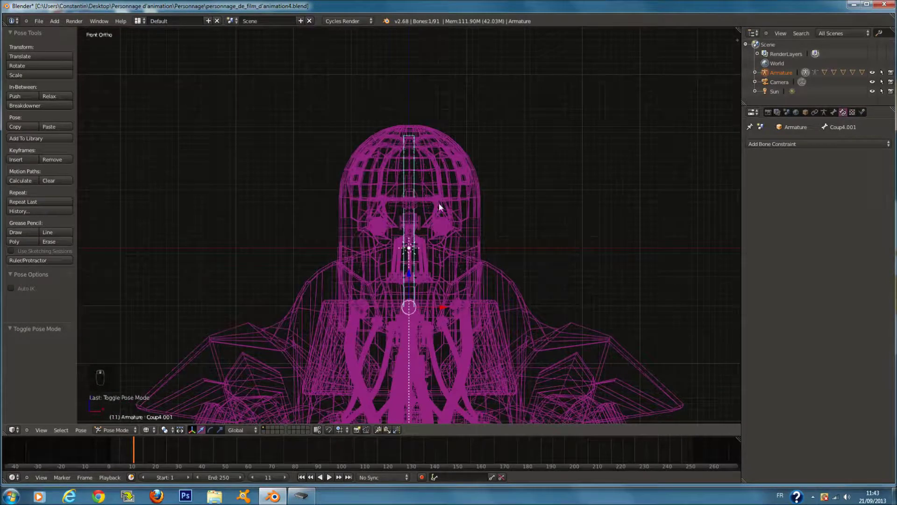
Hide the casque1 helmet mesh and the helmet piece beneath it, working in solid shading
scroll(439, 203, up, 1)
right_click(464, 152)
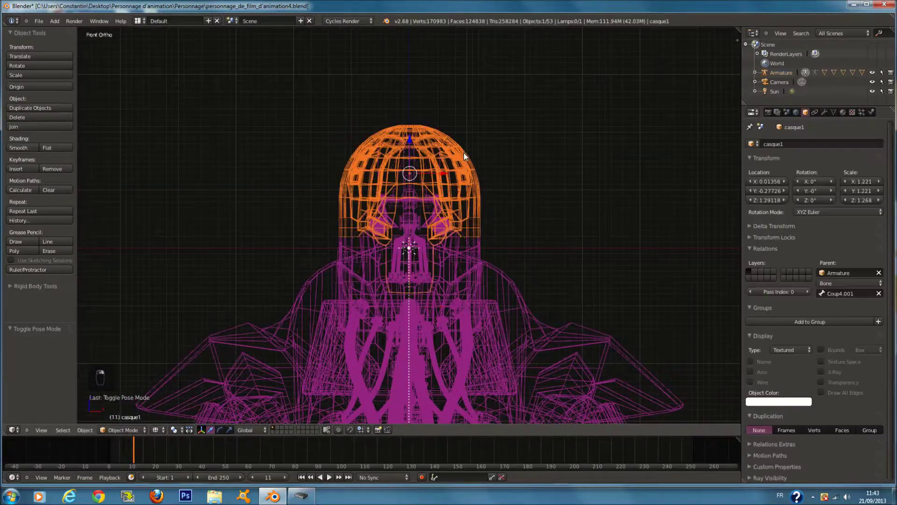
key(z)
key(h)
right_click(484, 230)
key(h)
middle_drag(465, 255, 469, 279)
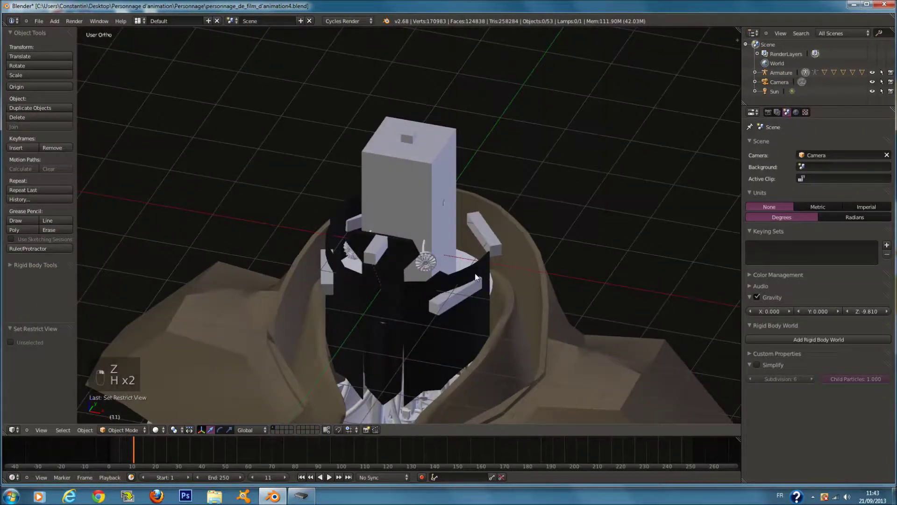
Hide the two dark helmet pieces along one side of the neck, undoing the accidental armature selection
right_click(475, 277)
key(h)
right_click(470, 270)
key(ctrl+z)
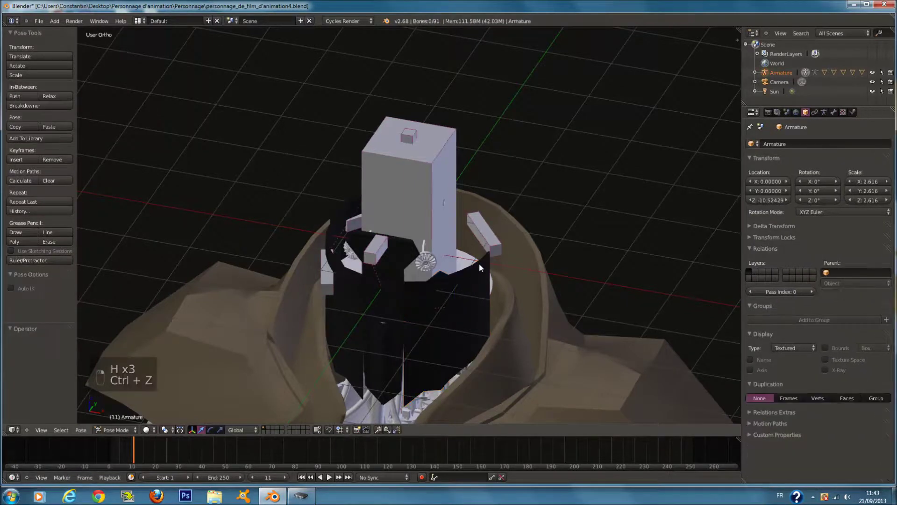
key(ctrl+z)
key(h)
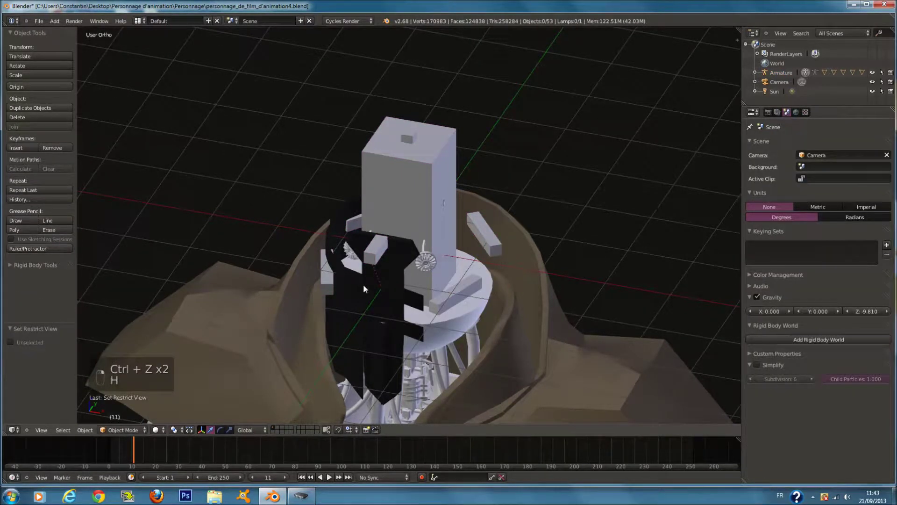
Hide the large CasqueIK bone box and the front helmet piece Casque3 to expose the neck mechanism
key(h)
scroll(388, 290, up, 2)
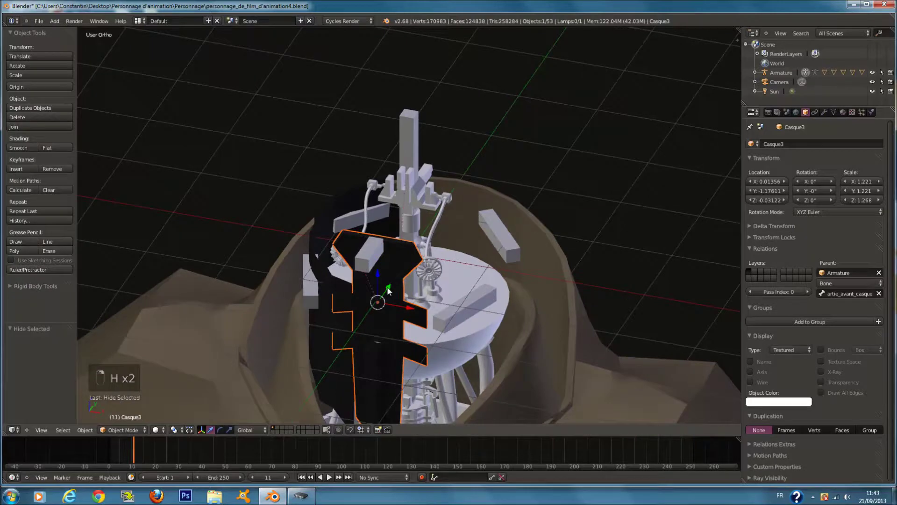
key(h)
right_click(345, 289)
key(h)
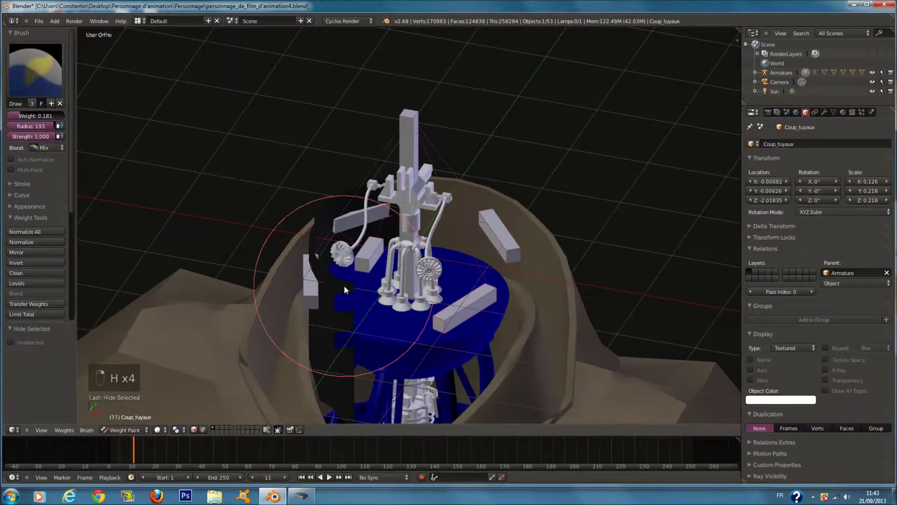
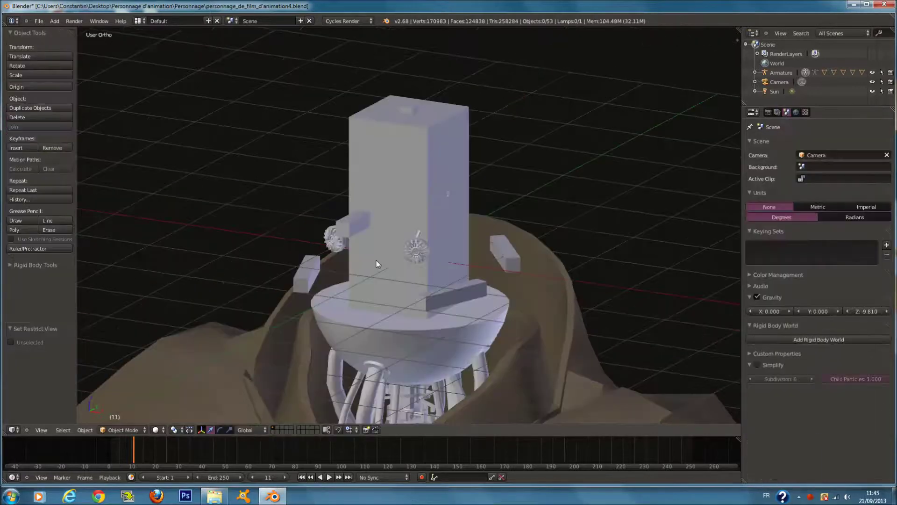
Test-move the CasqueIK bone in front view and cancel the move
key(KP_1)
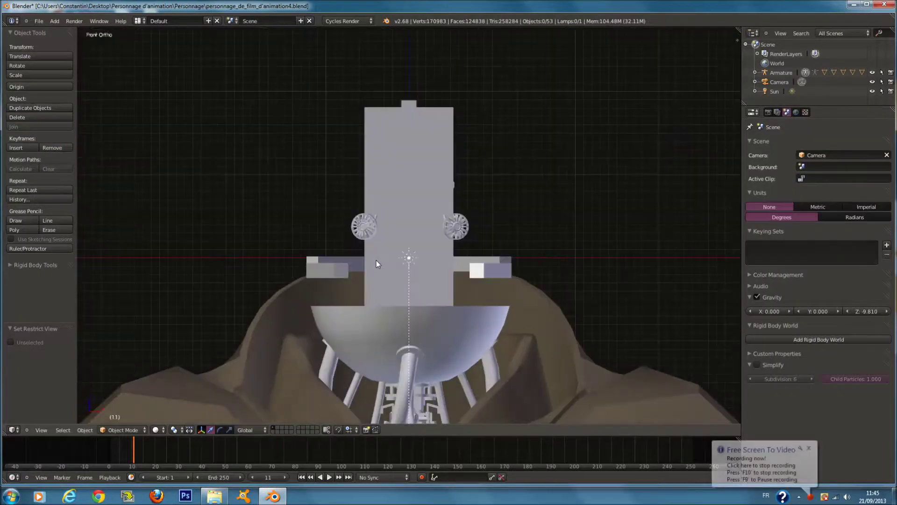
right_click(373, 180)
key(g)
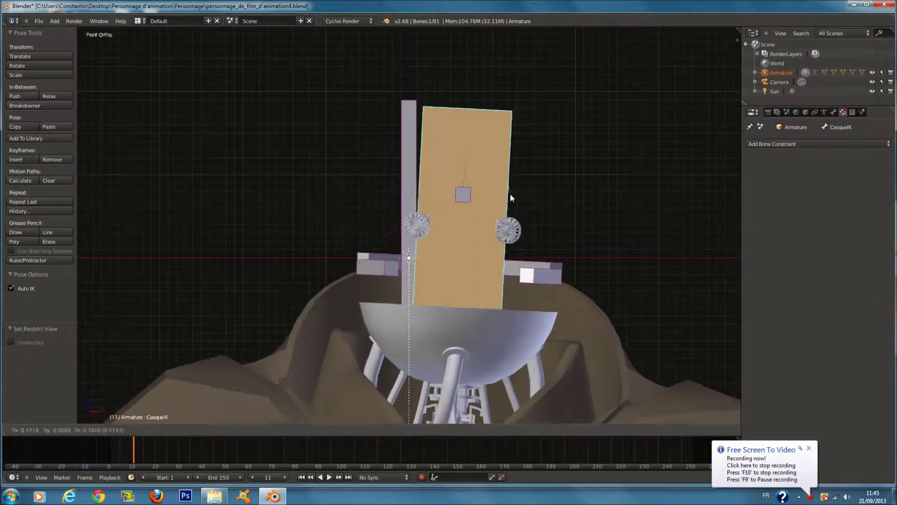
right_click(450, 210)
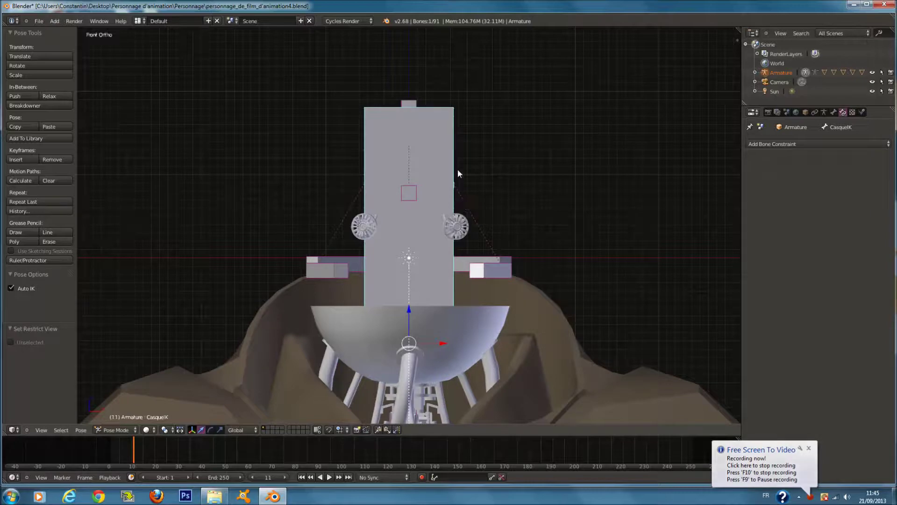
Check the Casque bone's movement in wireframe, clear its parent in Edit Mode and return to Pose Mode
right_click(409, 103)
key(z)
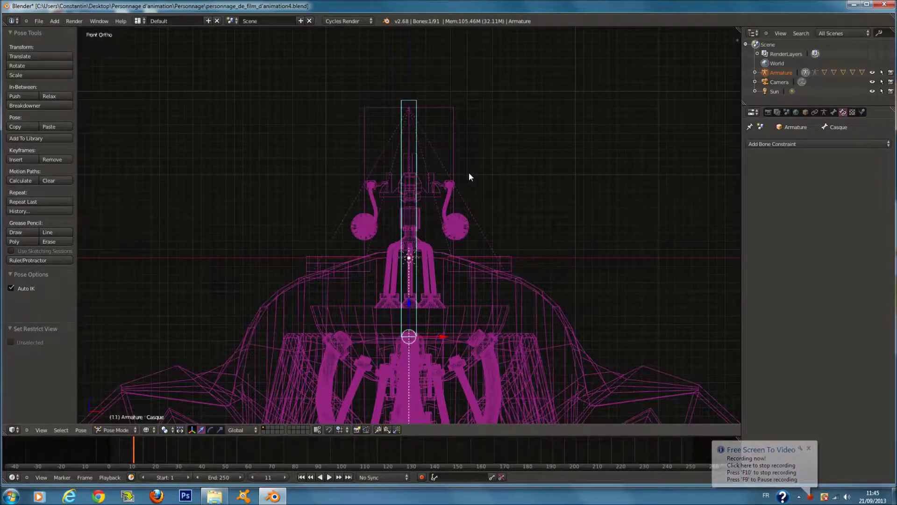
key(g)
right_click(483, 182)
key(Tab)
key(alt+p)
click(481, 180)
key(Tab)
Add an IK constraint to the active CasqueIK bone with the Casque bone as its target
right_click(454, 142)
key(z)
key(z)
shift+right_click(456, 145)
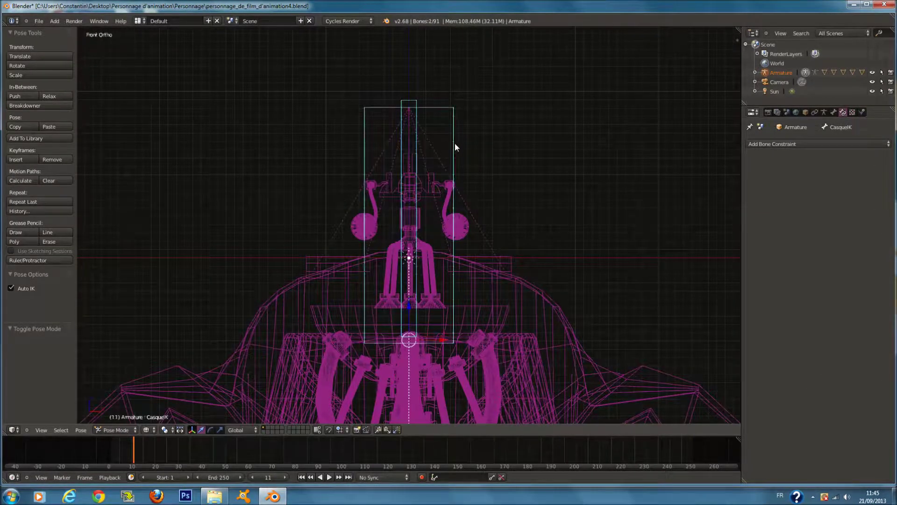
key(shift+i)
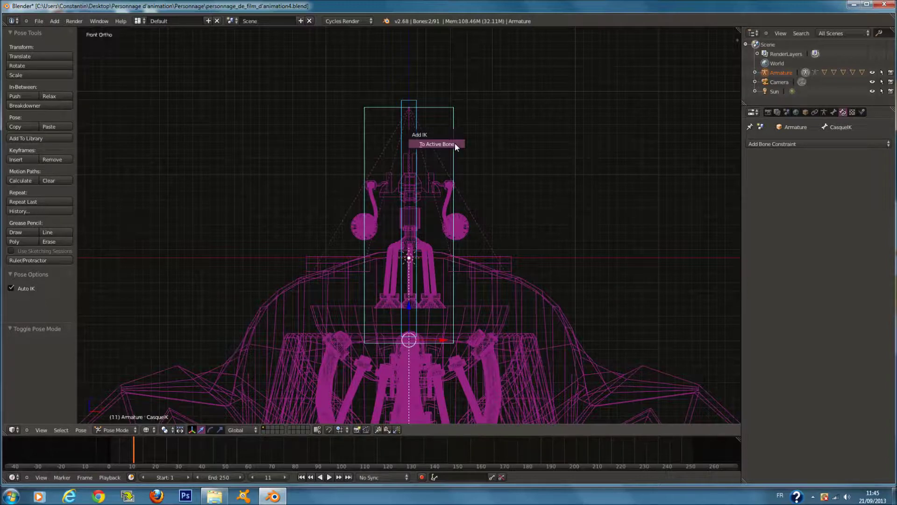
click(455, 142)
Test the new IK constraint by moving the CasqueIK and Casque bones, cancelling each move
key(z)
key(g)
key(Escape)
right_click(423, 117)
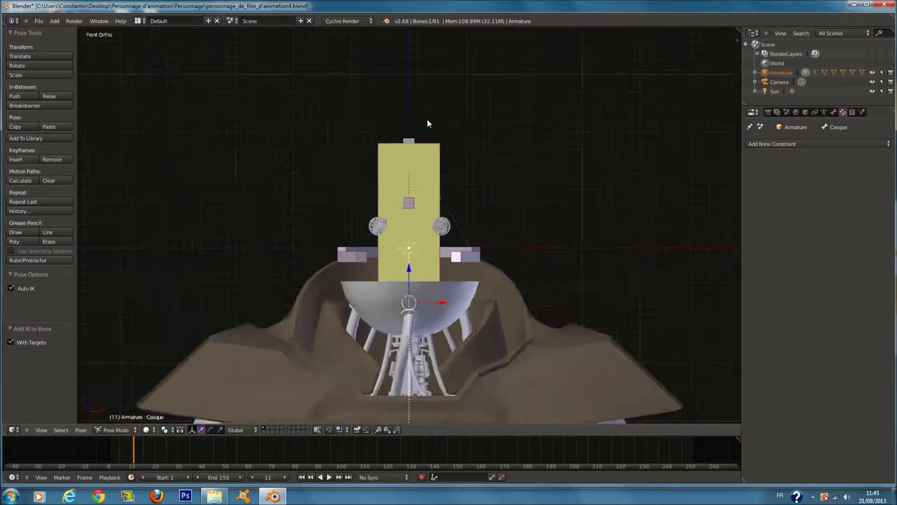
key(g)
key(Escape)
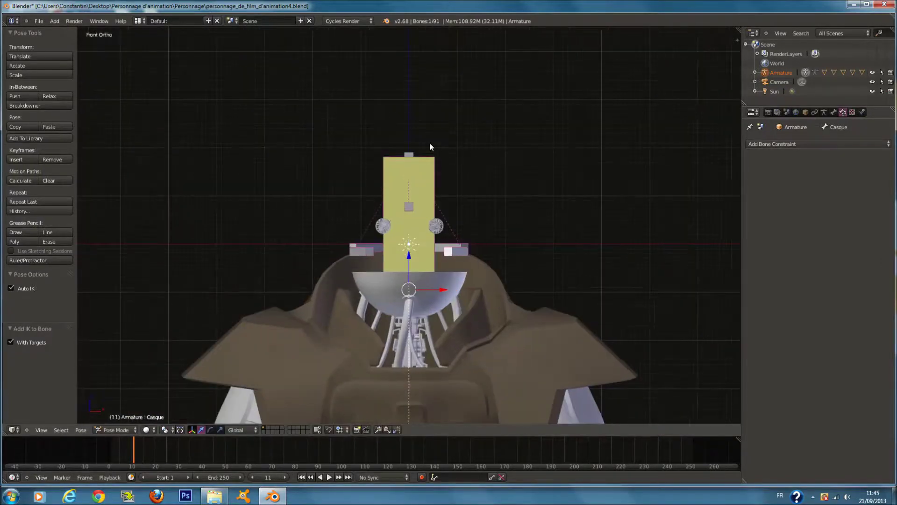
key(z)
scroll(420, 154, up, 2)
key(ctrl+z)
Set the CasqueIK bone's IK constraint to 10 iterations and a chain length of 1
click(794, 217)
text(&à)
key(BackSpace)
key(BackSpace)
text(10)
key(Return)
click(812, 229)
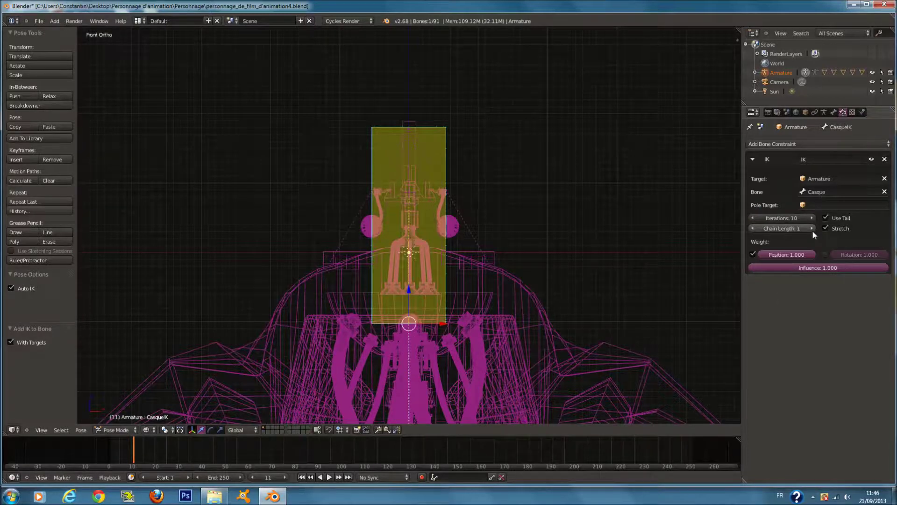
Test-move the Casque bone without keeping the move, and set the CasqueIK constraint's iterations to 1
right_click(416, 134)
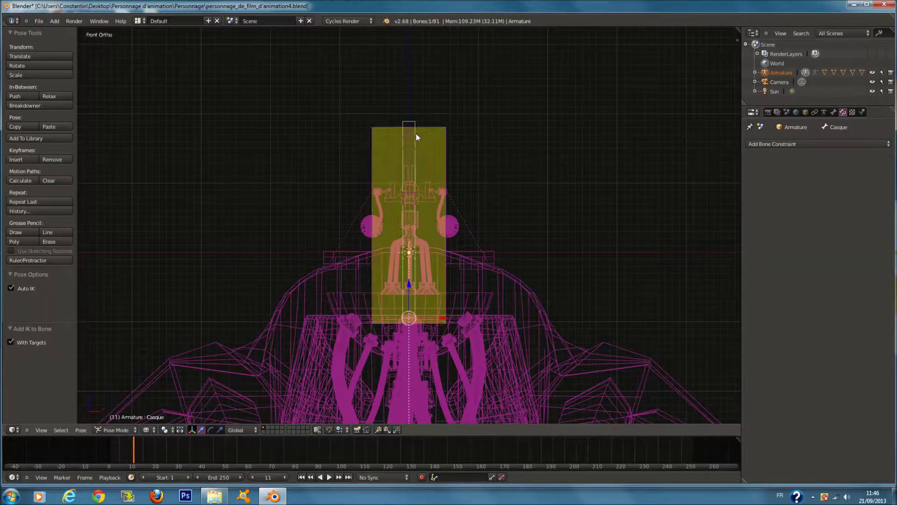
key(g)
key(Escape)
right_click(446, 159)
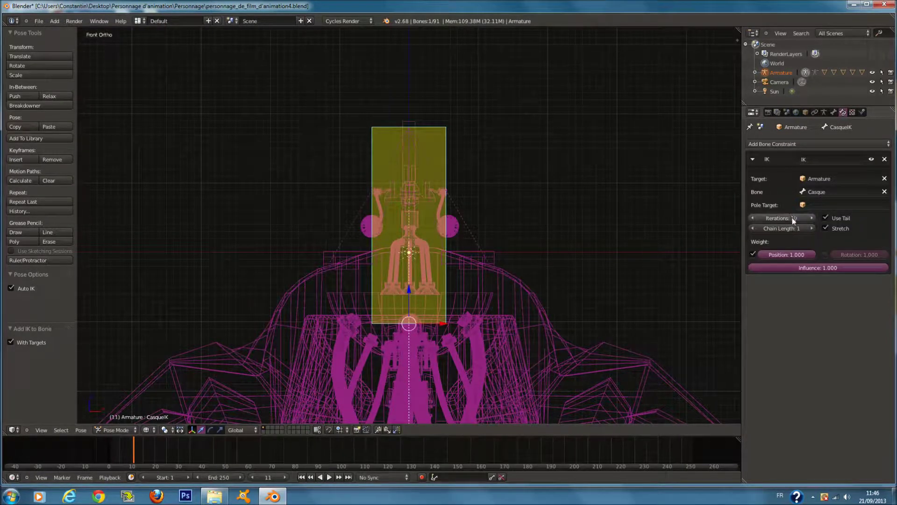
click(812, 218)
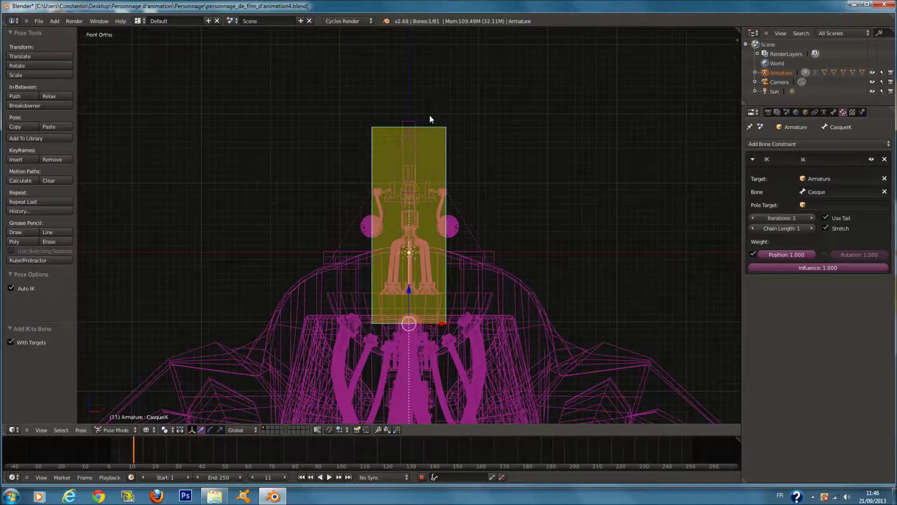
Test the head tilt by moving the Casque bone in front and right views, cancelling both moves
right_click(416, 121)
key(g)
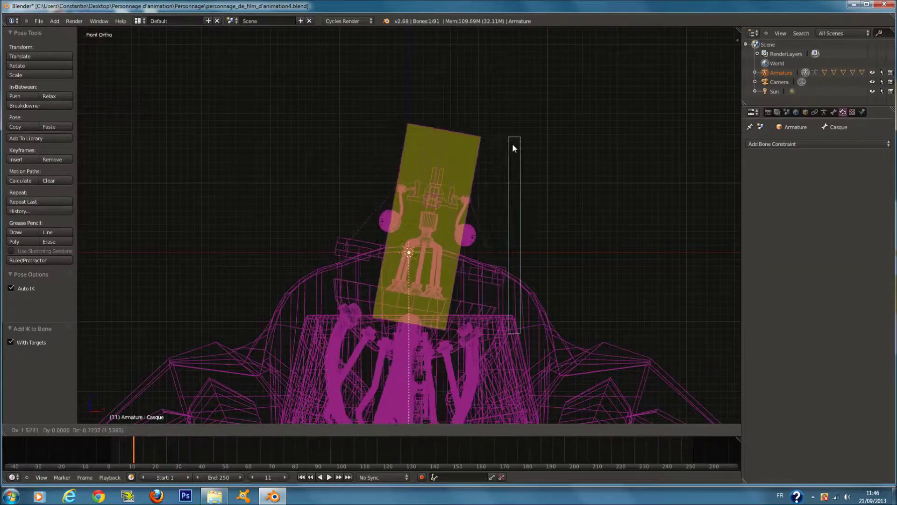
key(Escape)
key(KP_3)
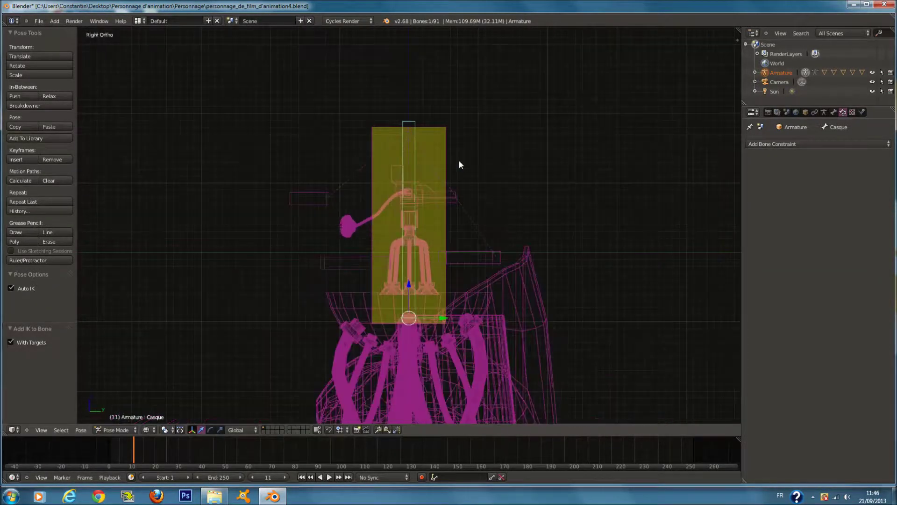
key(g)
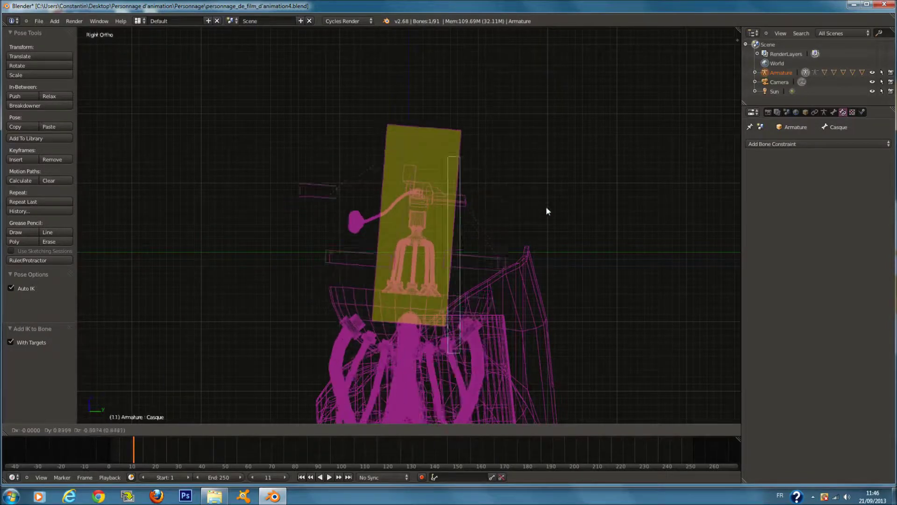
key(Escape)
key(KP_1)
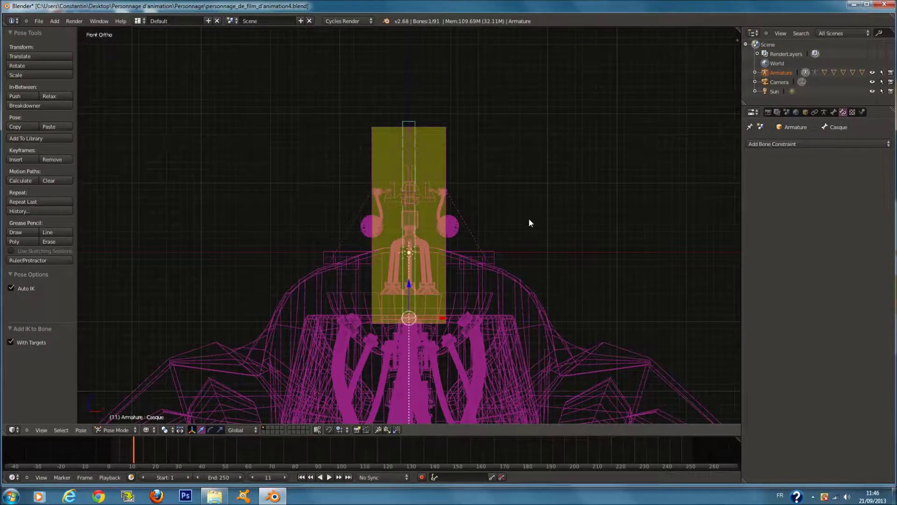
Switch the armature to Object Mode and reveal all the hidden helmet meshes in wireframe
key(alt+h)
key(z)
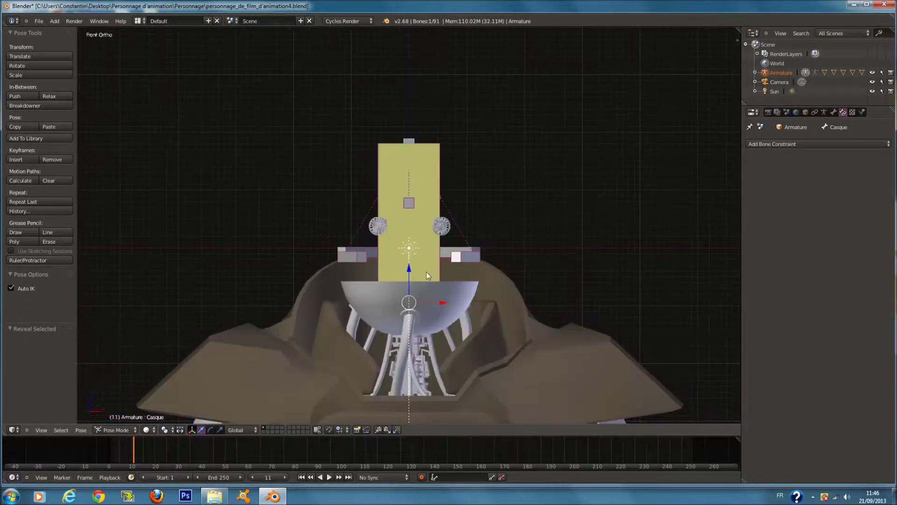
click(117, 431)
click(119, 400)
key(z)
key(a)
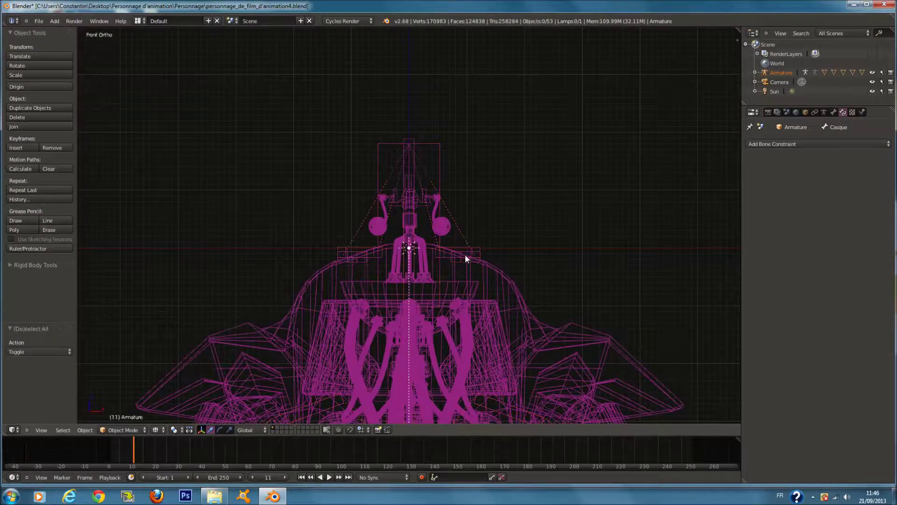
key(alt+h)
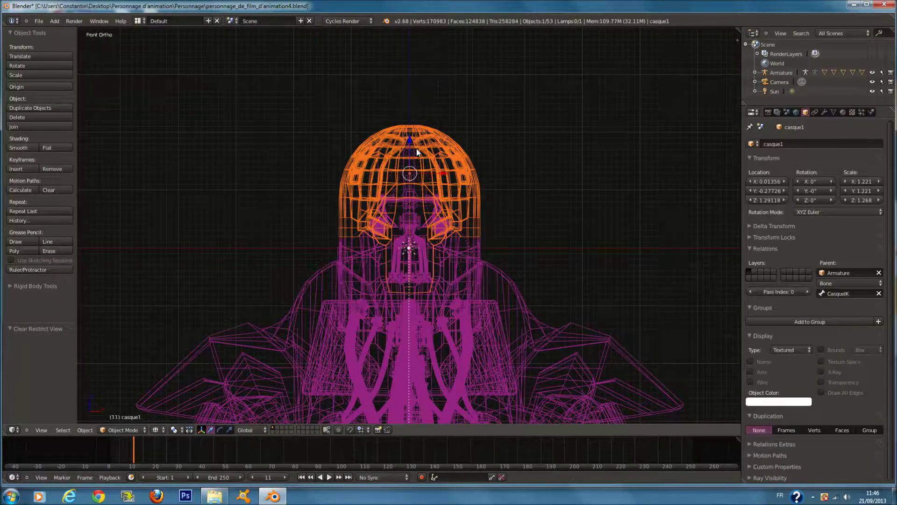
Put the armature into Pose Mode and test-move the Casque bone without keeping the move
right_click(409, 154)
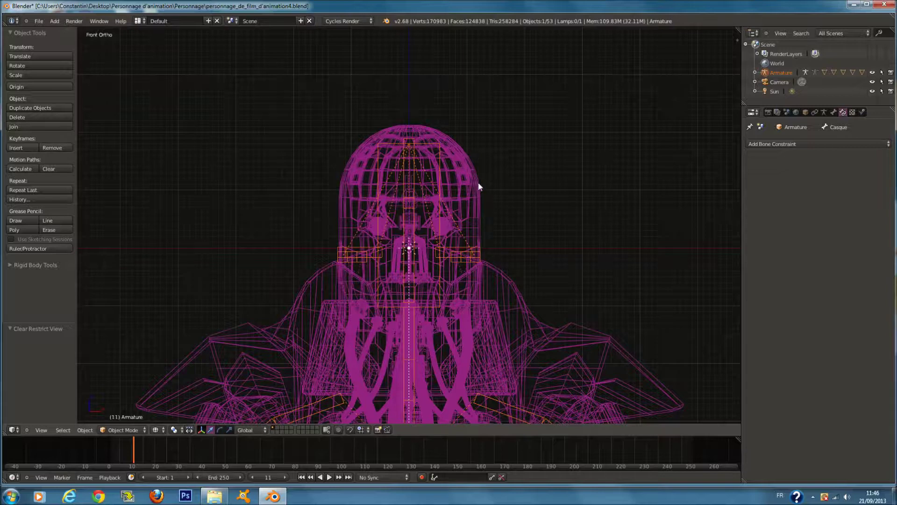
click(123, 430)
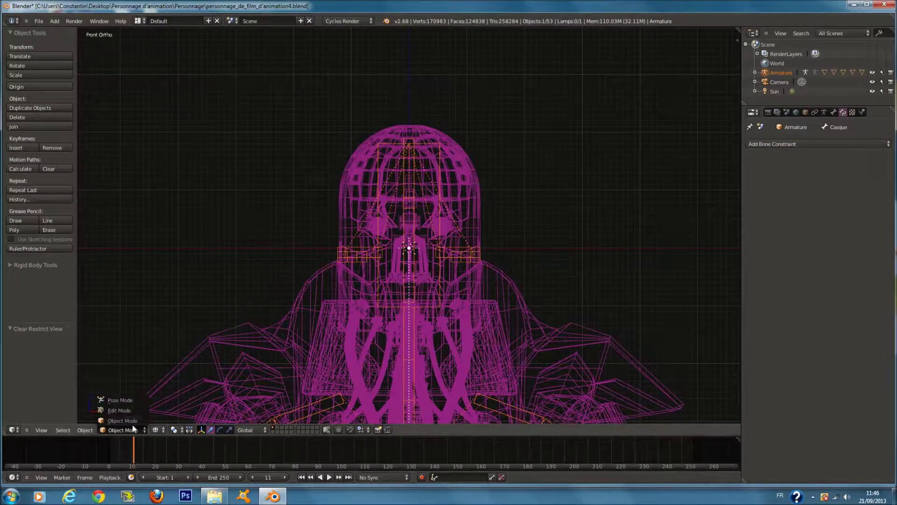
click(119, 400)
key(g)
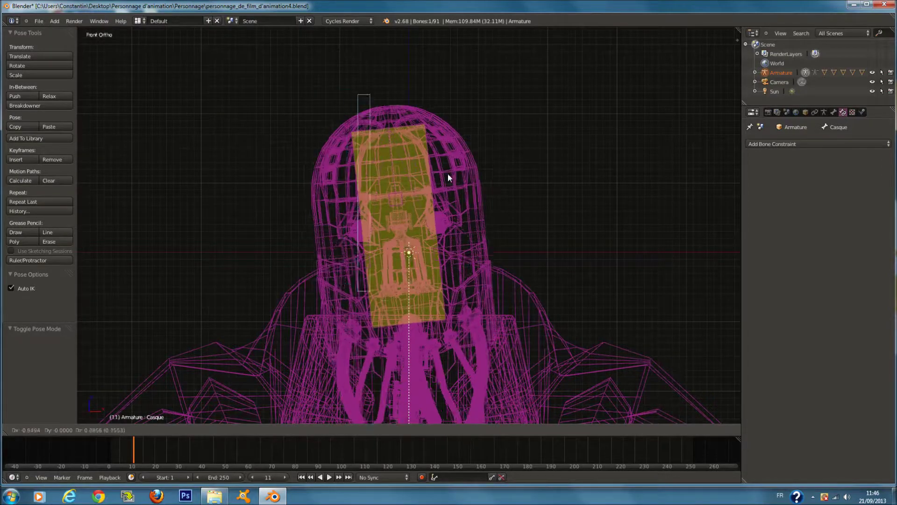
click(475, 176)
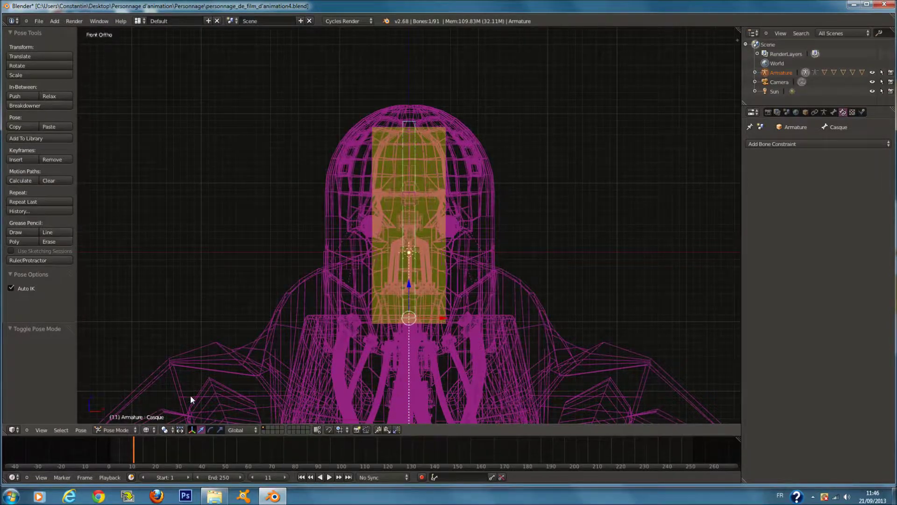
Save the project over the existing blend file
scroll(371, 284, down, 6)
key(ctrl+s)
click(369, 285)
scroll(369, 281, up, 6)
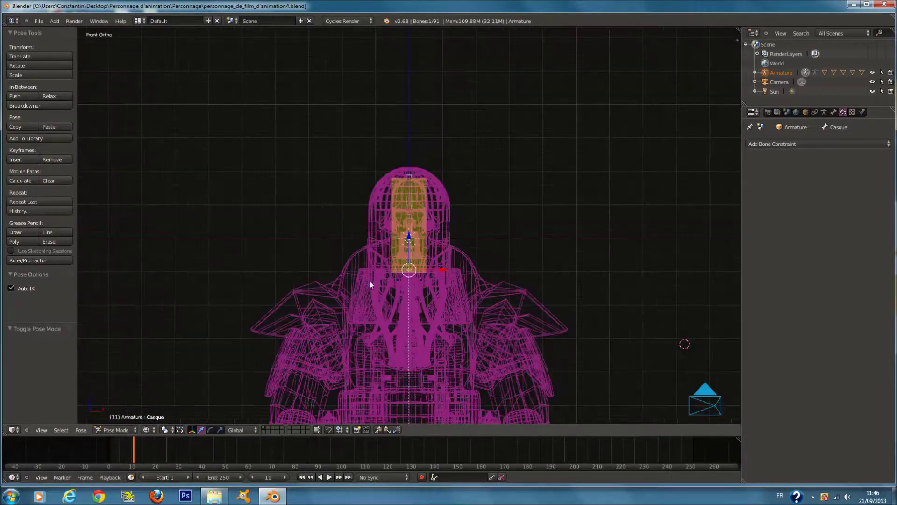
Select the CasqueIK bone and turn off its Deform option
click(80, 431)
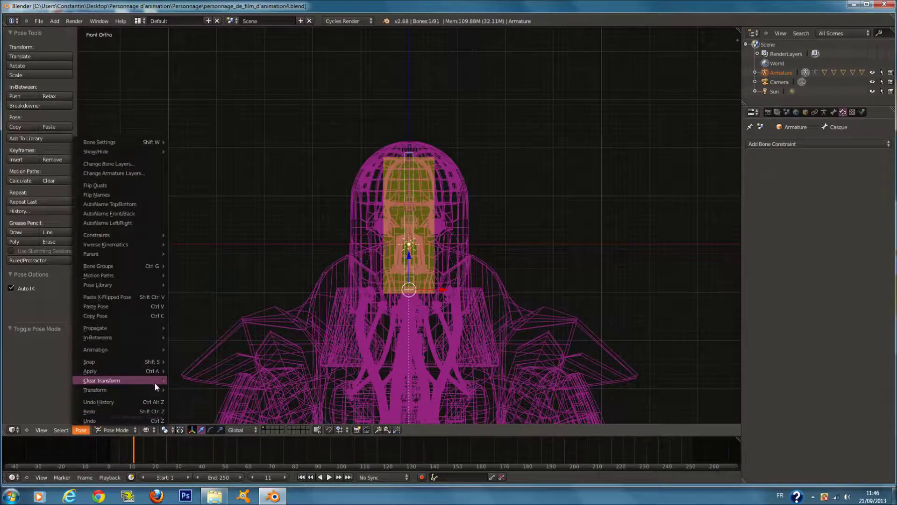
mouse_move(155, 383)
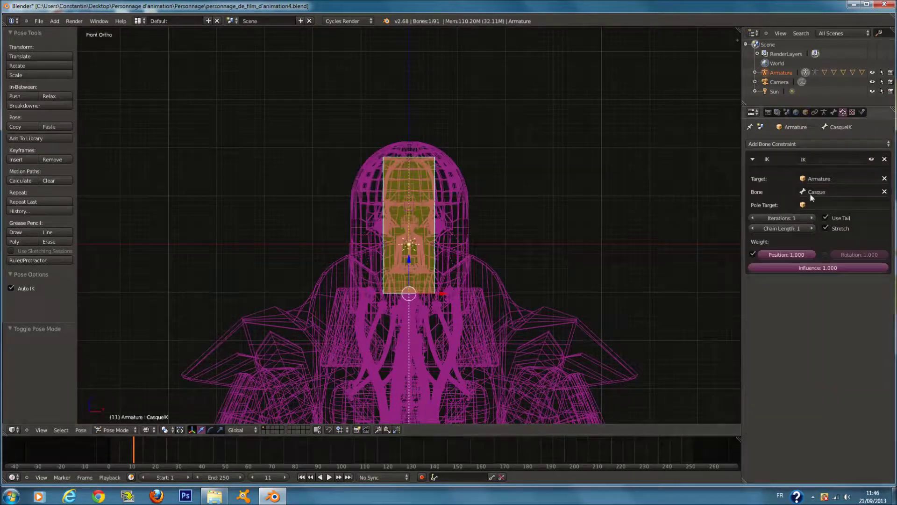
click(834, 113)
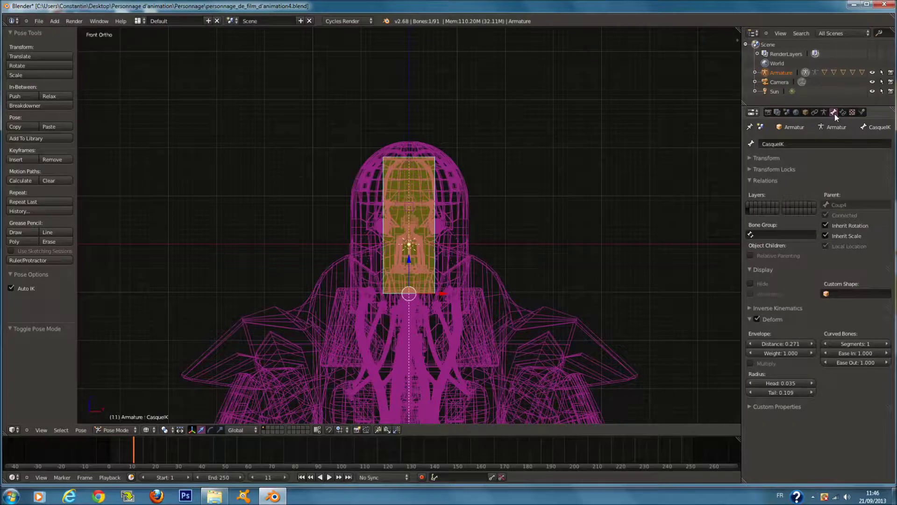
click(757, 319)
scroll(540, 253, down, 2)
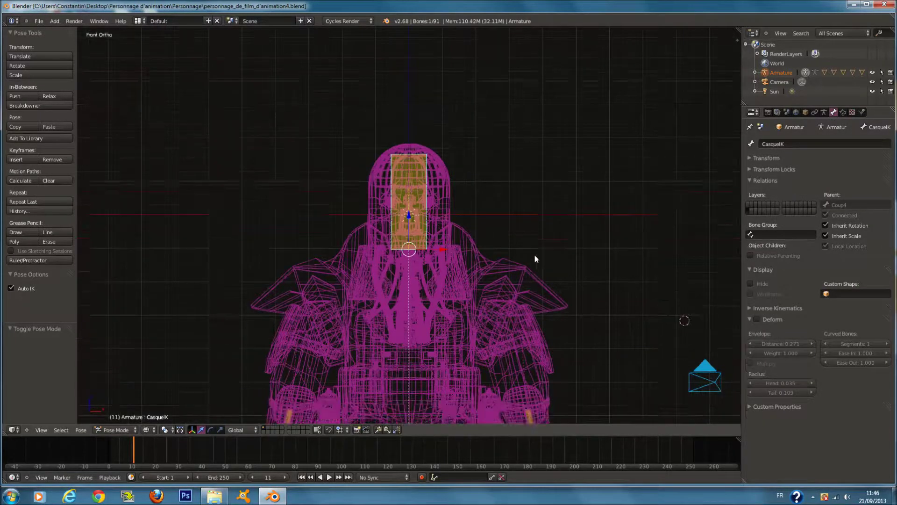
Thin the CasqueIK bone's display with Scale Envelope/BBone, using a factor of about 0.208
click(81, 430)
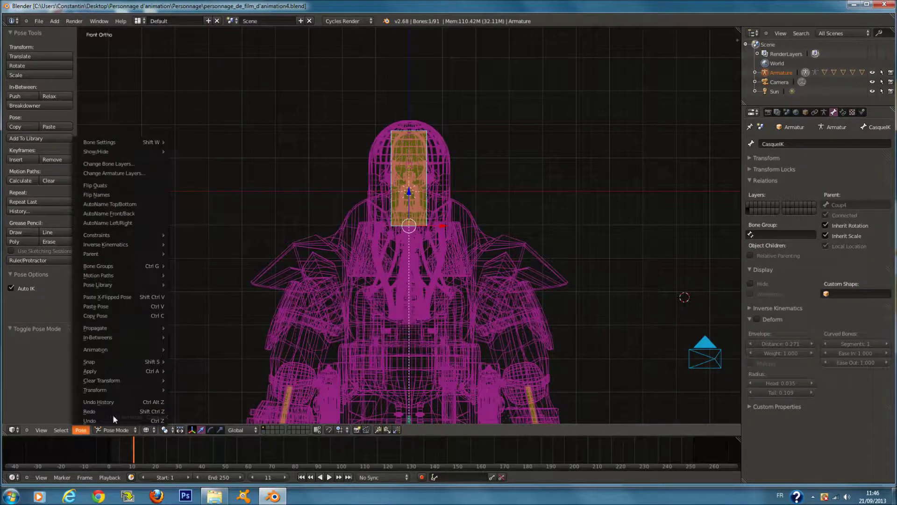
mouse_move(137, 389)
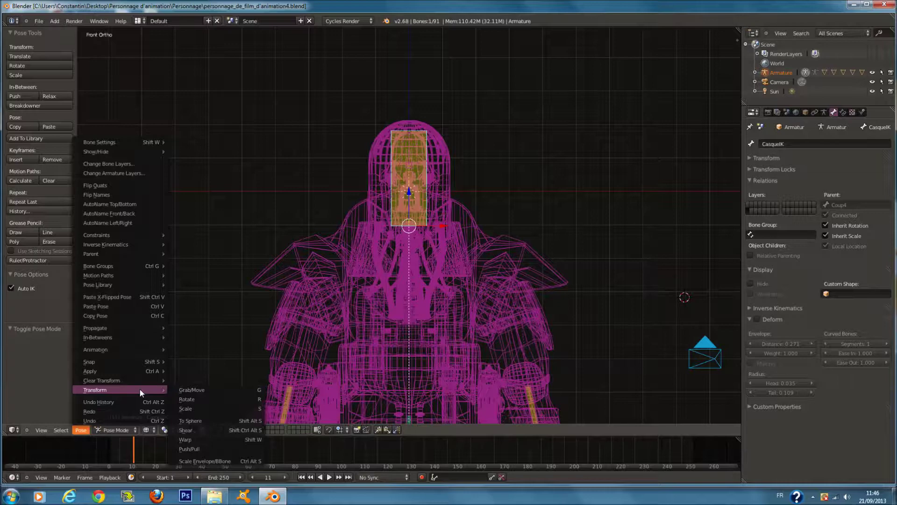
click(239, 461)
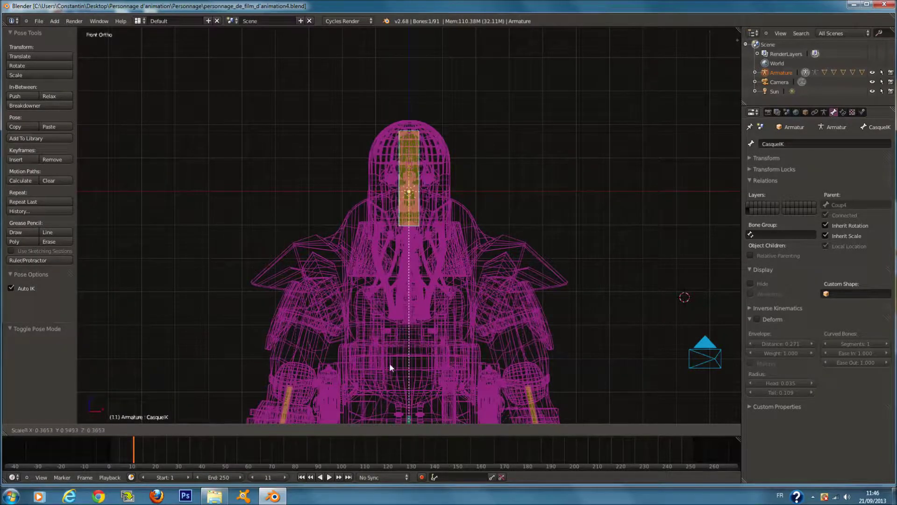
click(424, 283)
Reselect the CasqueIK bone in Pose Mode and test its rotation in wireframe, cancelling the rotation
right_click(422, 149)
right_click(411, 131)
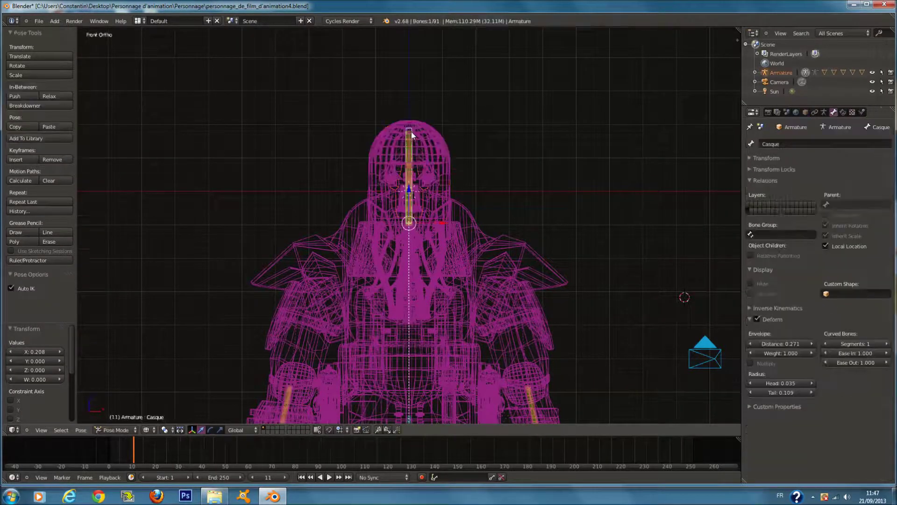
right_click(413, 132)
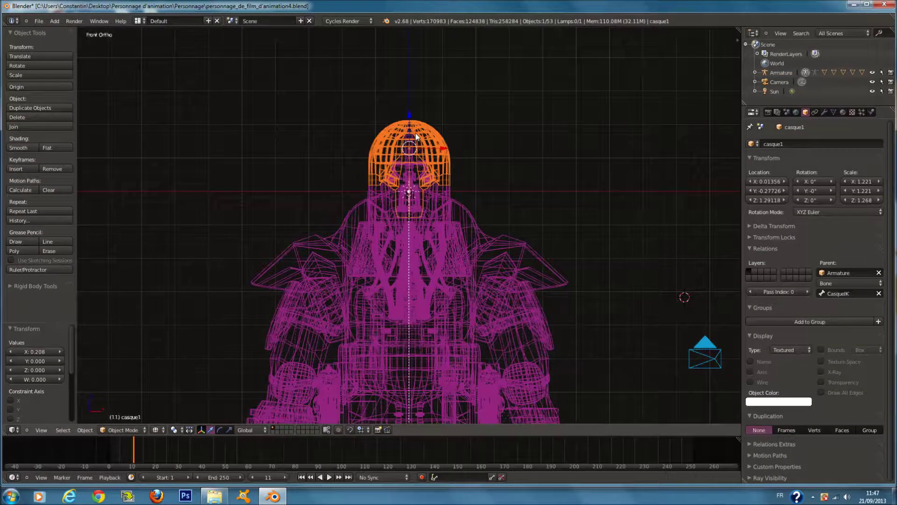
scroll(416, 136, up, 7)
key(a)
right_click(438, 105)
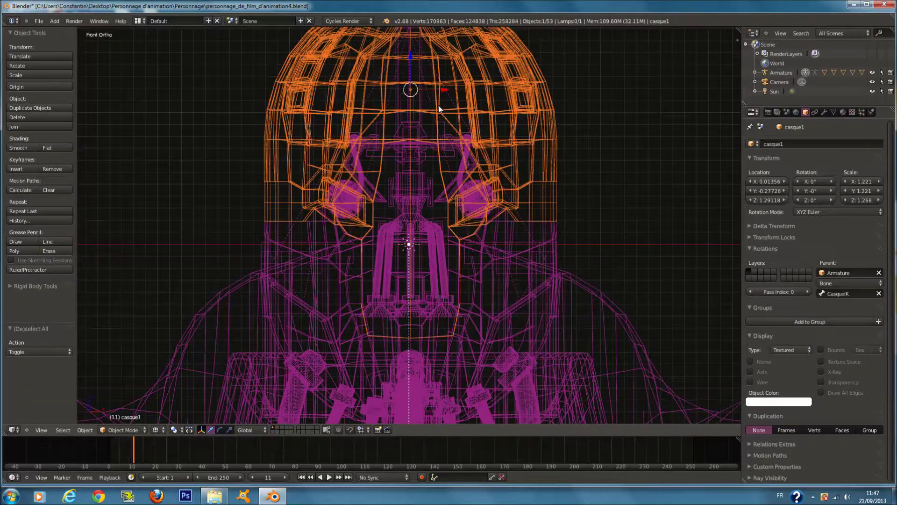
right_click(426, 82)
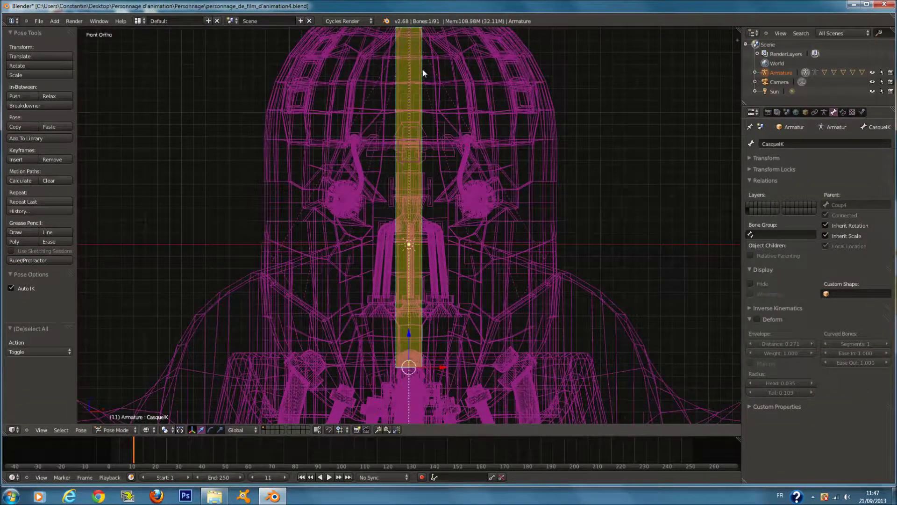
key(z)
key(z)
scroll(424, 75, down, 3)
key(r)
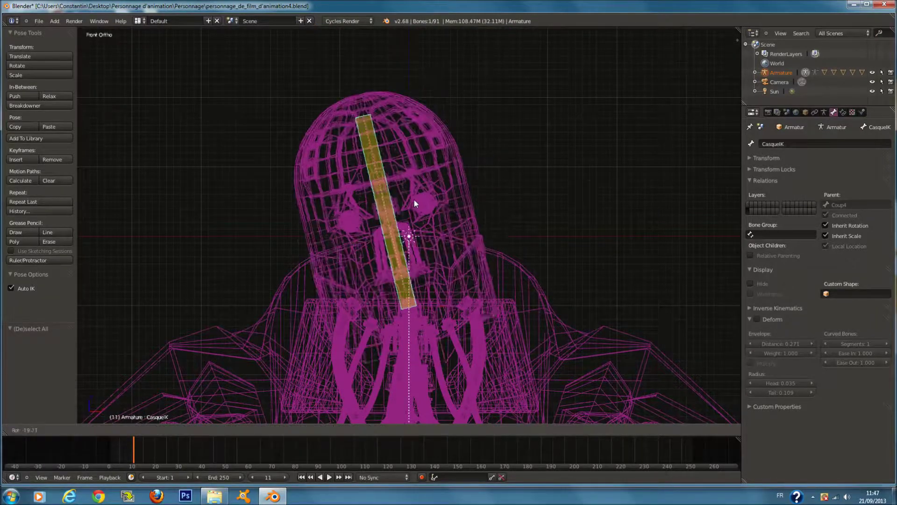
key(Escape)
Select the Casque bone and widen its display with Scale Envelope/BBone by a factor of about 1.576
right_click(408, 106)
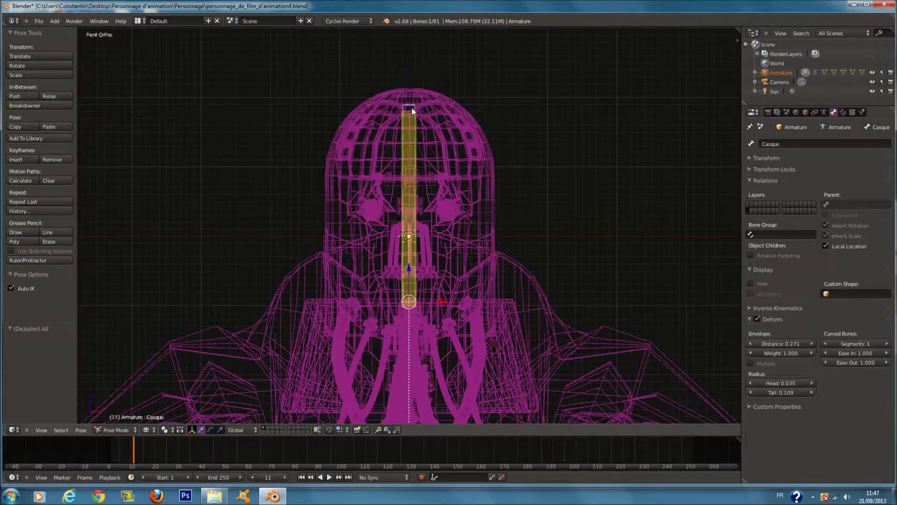
scroll(408, 105, down, 8)
click(80, 430)
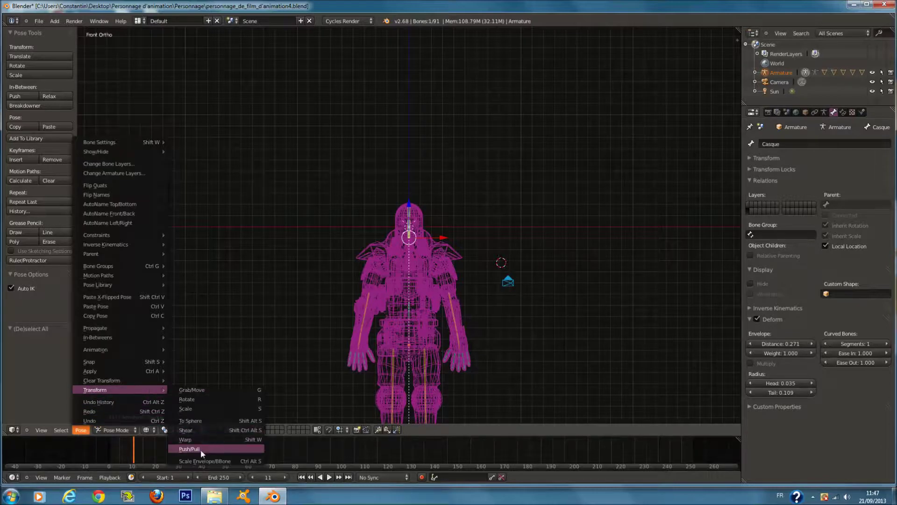
click(205, 460)
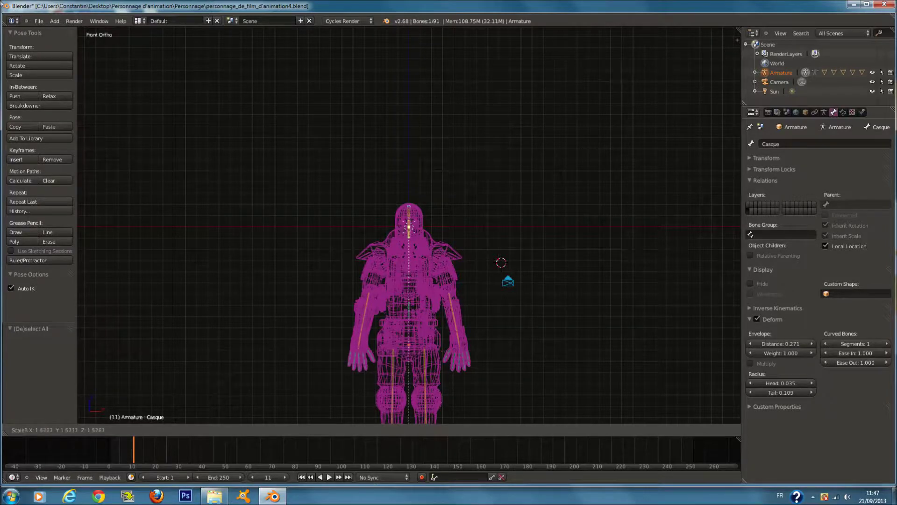
click(270, 100)
Widen the Casque bone's display further with Scale Envelope/BBone by a factor of about 1.979
scroll(372, 199, up, 8)
click(81, 430)
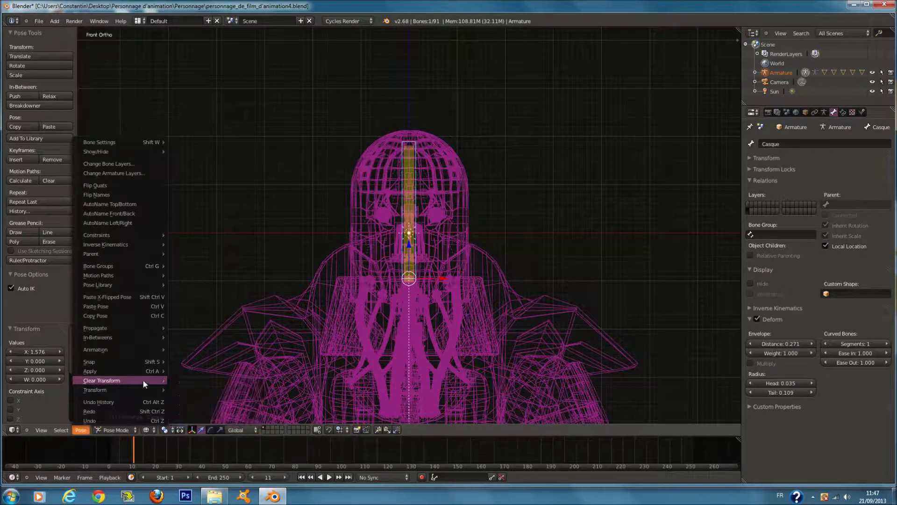
mouse_move(127, 390)
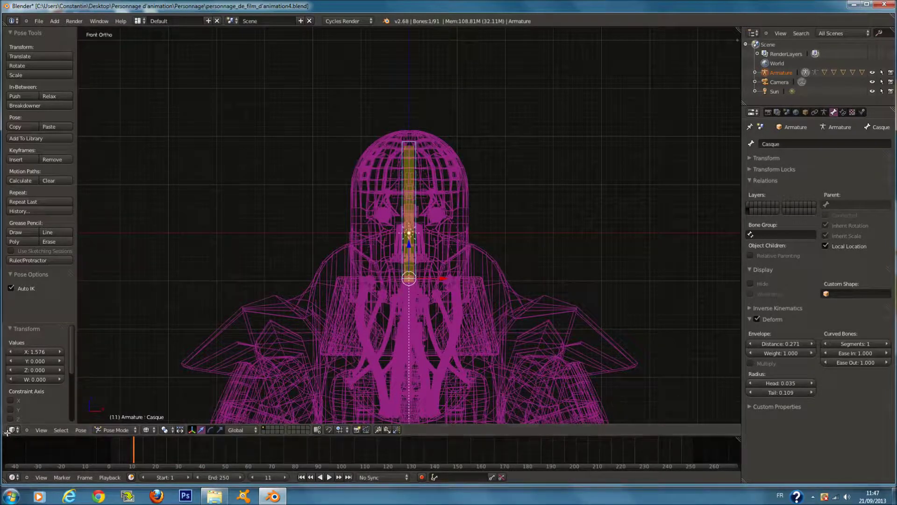
click(81, 430)
mouse_move(136, 382)
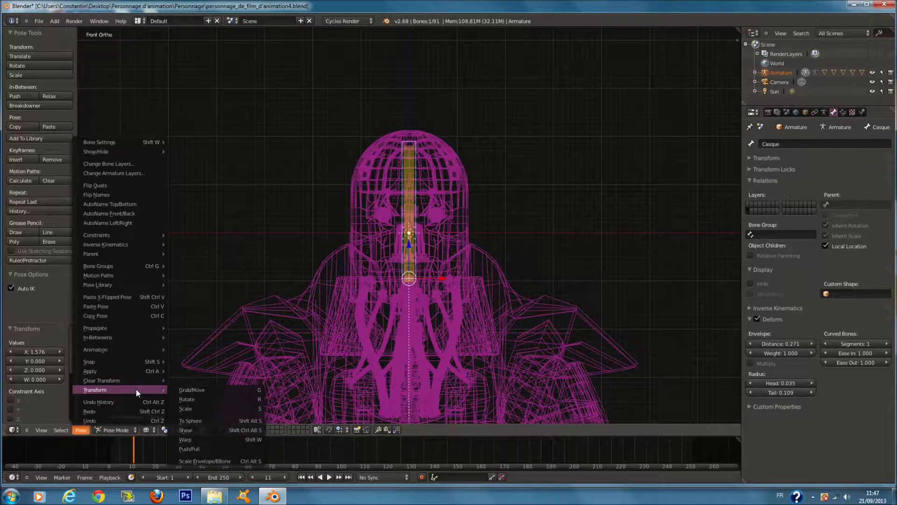
click(232, 461)
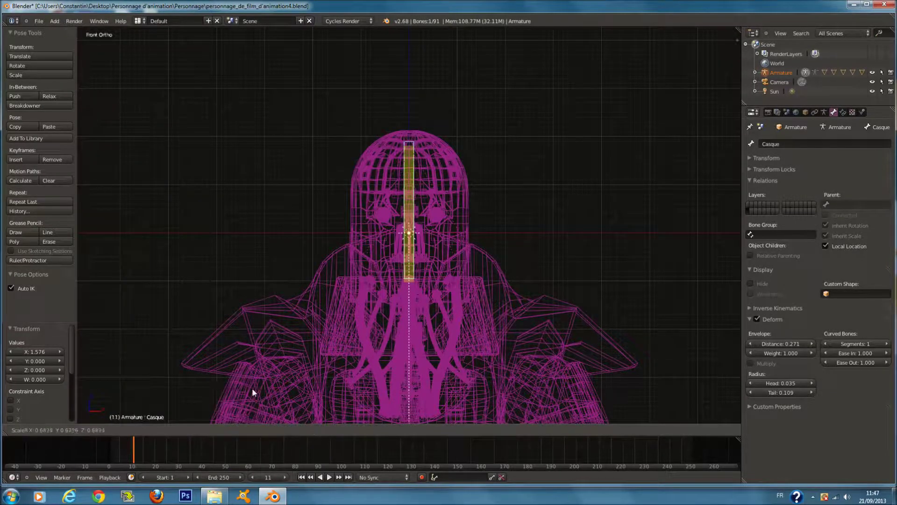
click(184, 146)
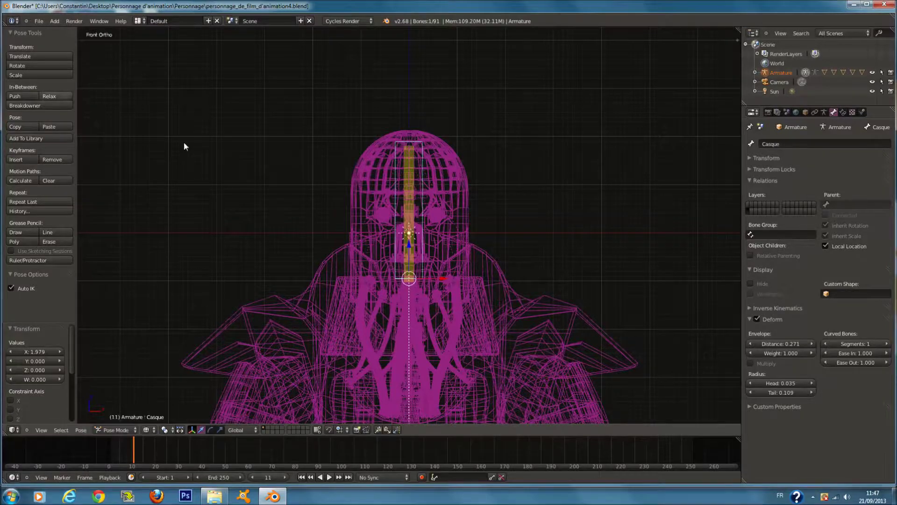
Test rotating and moving the Casque bone in front view, cancelling both transforms
scroll(304, 234, down, 4)
key(z)
scroll(374, 236, up, 3)
key(z)
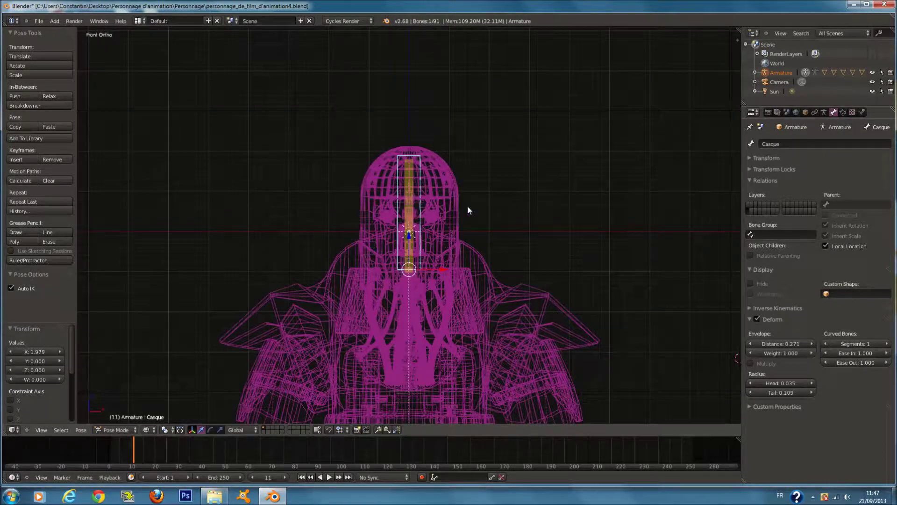
key(r)
right_click(448, 238)
scroll(447, 237, up, 2)
key(g)
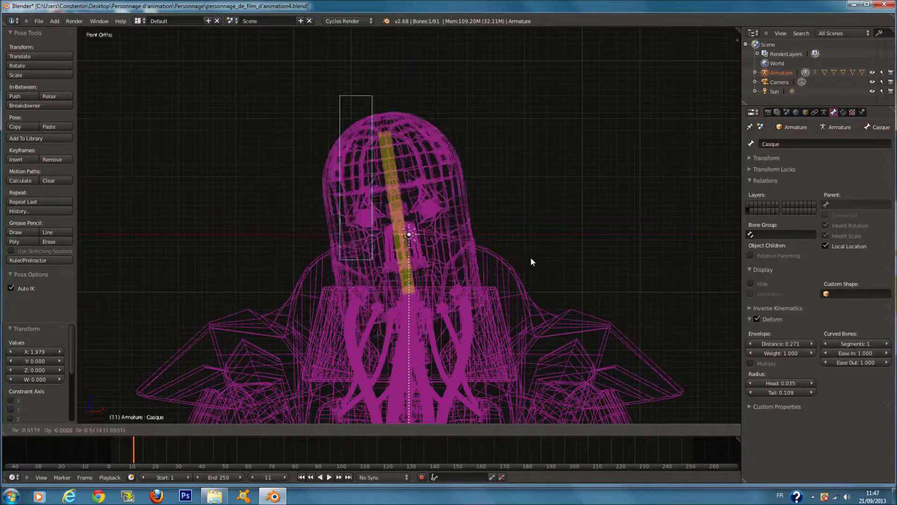
key(z)
right_click(420, 158)
Test-move the Casque bone from several orbited viewpoints in wireframe, cancelling each move
mouse_move(552, 268)
middle_down()
mouse_move(525, 227)
mouse_move(477, 208)
middle_up()
key(z)
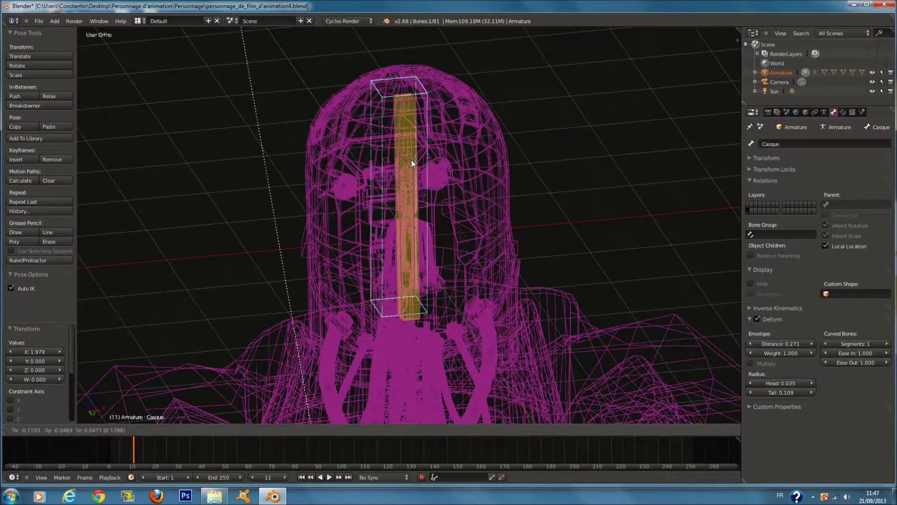
right_click(415, 167)
middle_drag(445, 182, 413, 170)
right_click(439, 165)
key(g)
right_click(292, 216)
middle_drag(292, 216, 435, 191)
Set the CasqueIK constraint's chain length to 2 and test-move the Casque bone without keeping the move
right_click(419, 171)
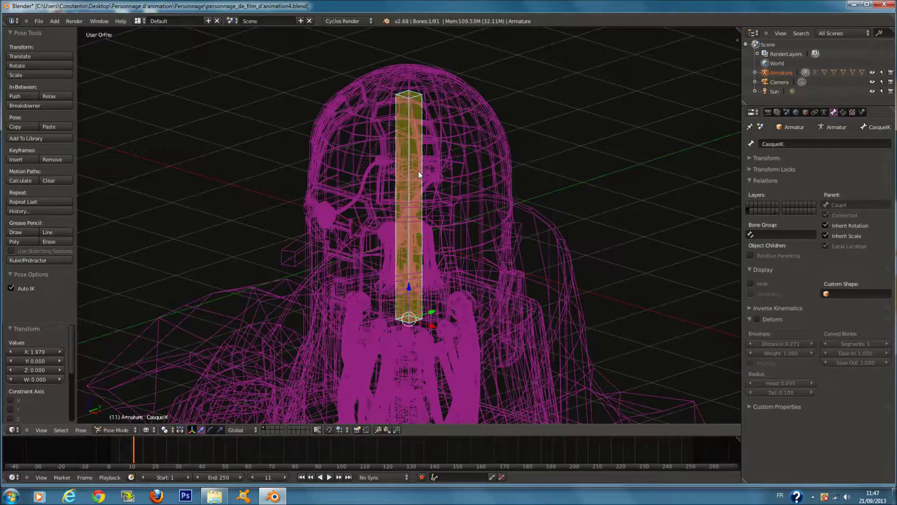
click(841, 112)
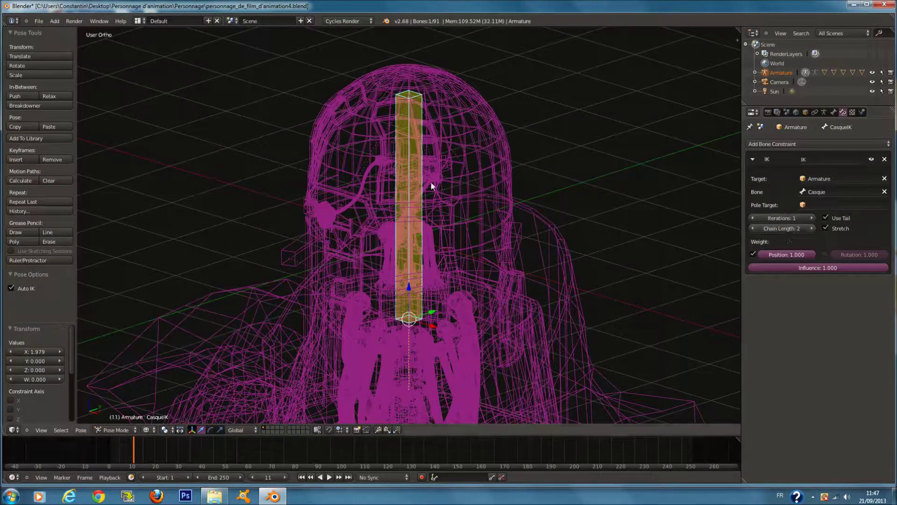
right_click(440, 176)
right_click(444, 145)
scroll(442, 137, down, 1)
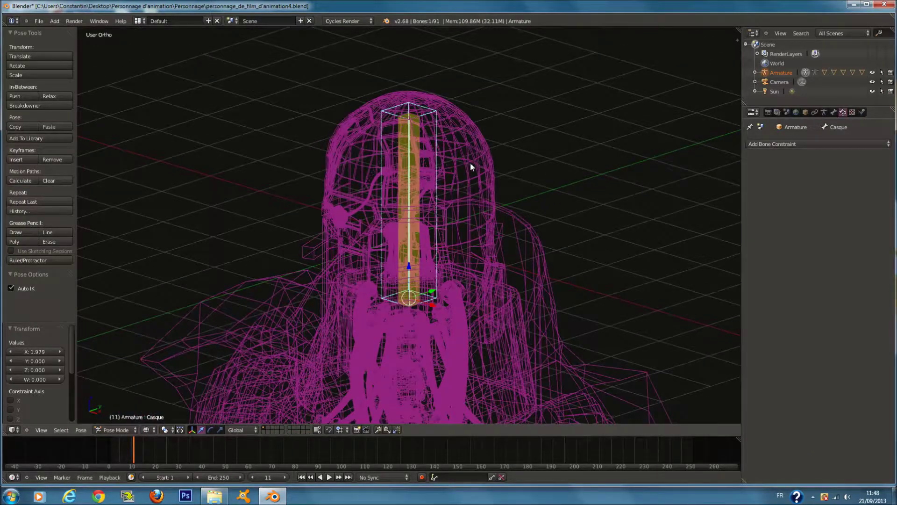
key(g)
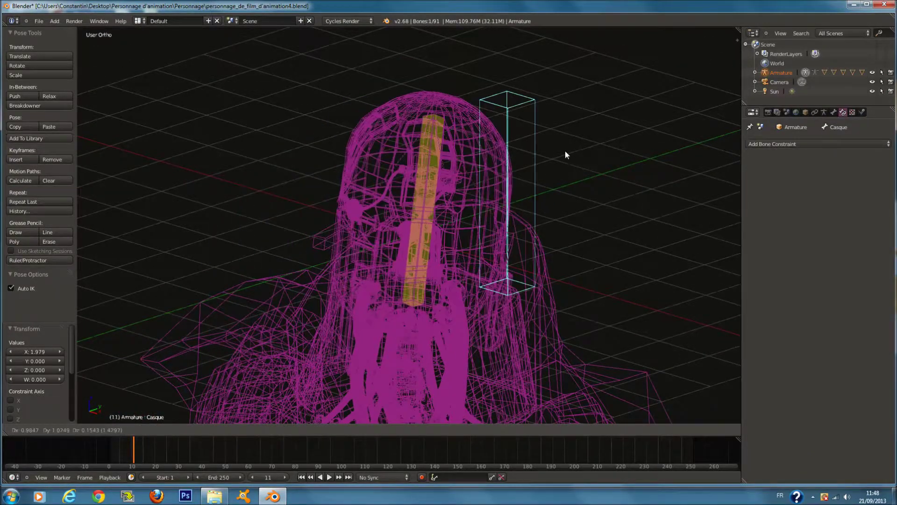
right_click(541, 136)
Test-move the Casque bone in front view with wireframe shading, cancelling the move
key(KP_1)
key(g)
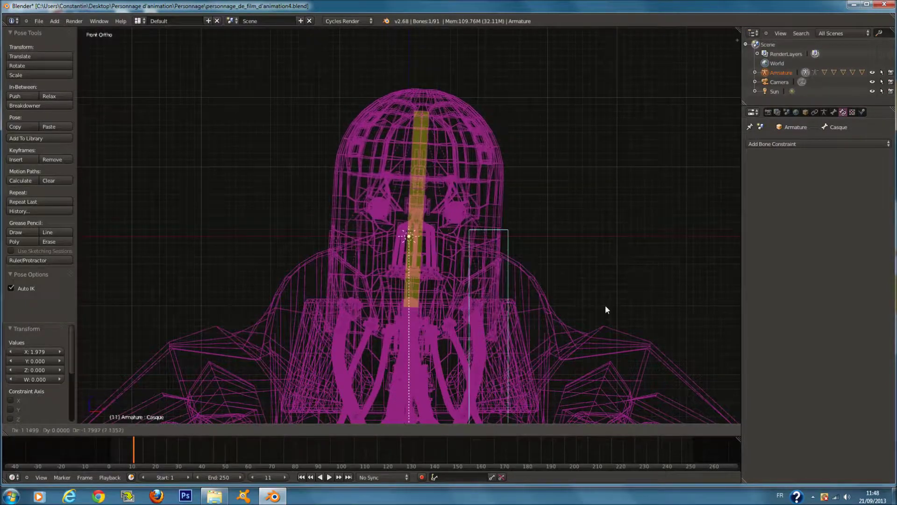
right_click(374, 86)
Test-move the Casque bone while checking the neck in solid and wireframe shading, cancel the move and save the file over the existing one
shift+scroll(548, 189, down, 9)
key(z)
scroll(545, 201, up, 2)
key(g)
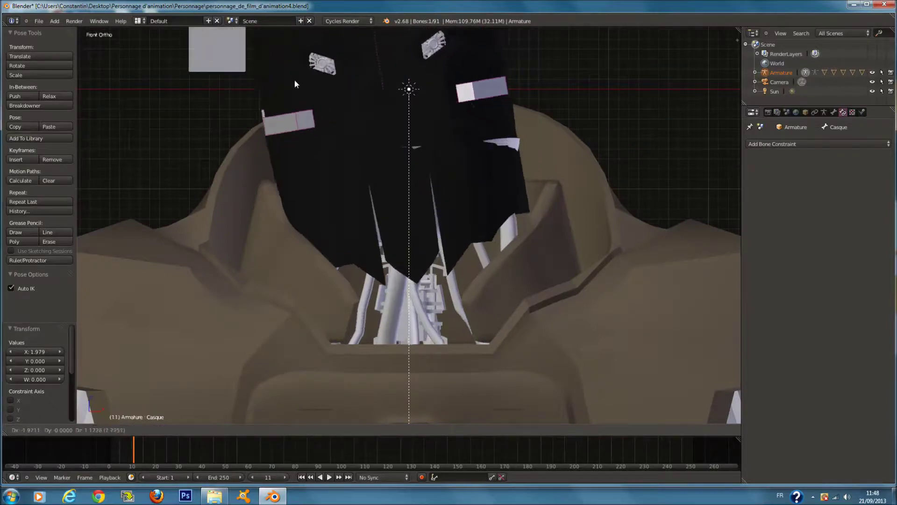
key(z)
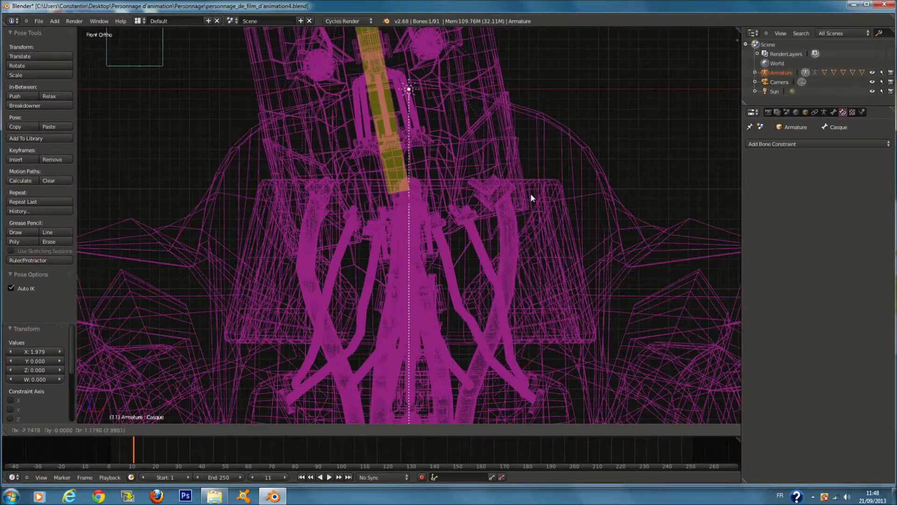
right_click(588, 355)
key(ctrl+s)
click(523, 255)
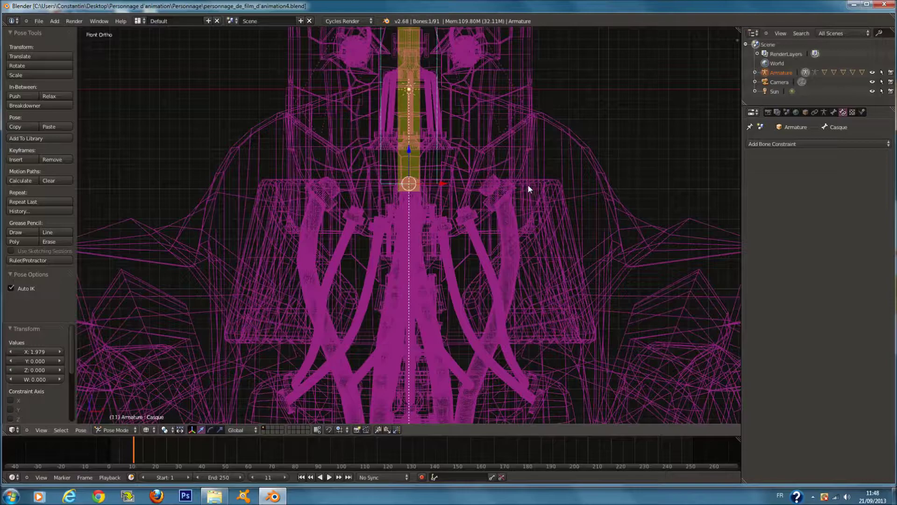
Select the Coup_tuyaux mesh, try a box selection around its upper cup in Edit Mode and return to Object Mode
right_click(500, 176)
right_click(510, 150)
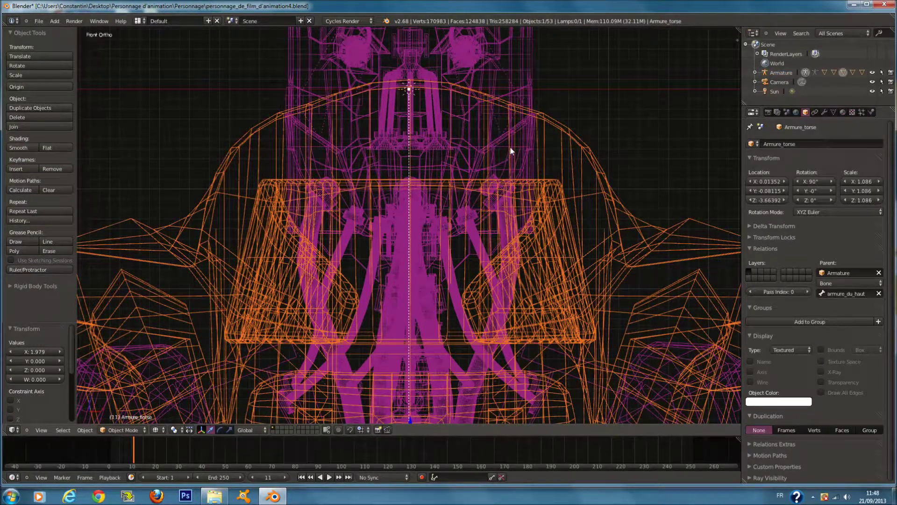
right_click(509, 150)
key(Tab)
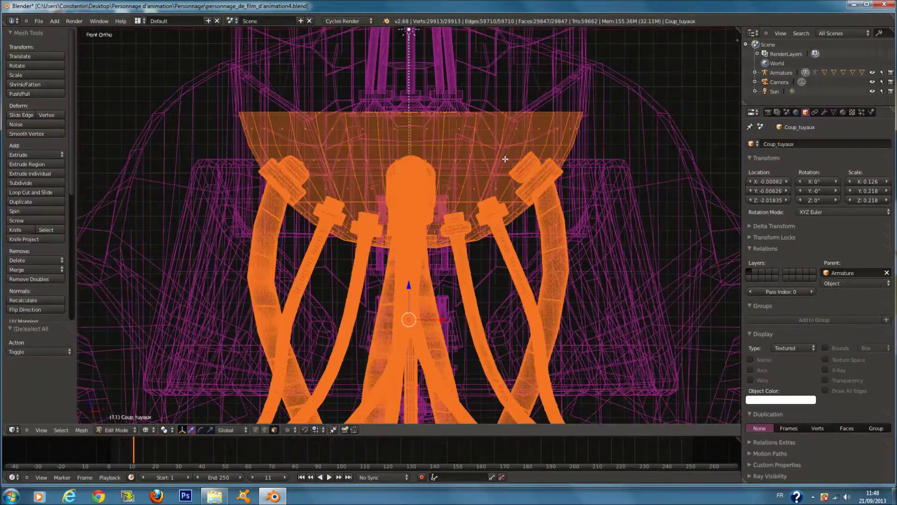
key(a)
scroll(505, 159, down, 2)
key(b)
drag(239, 111, 631, 178)
key(Tab)
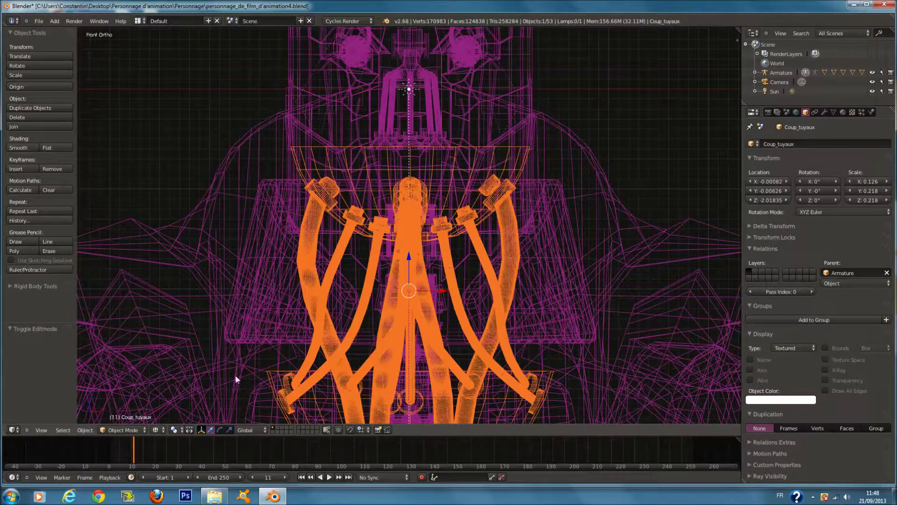
Switch the Coup_tuyaux mesh to Weight Paint mode, trying Vertex Paint and Texture Paint on the way
click(123, 430)
click(139, 389)
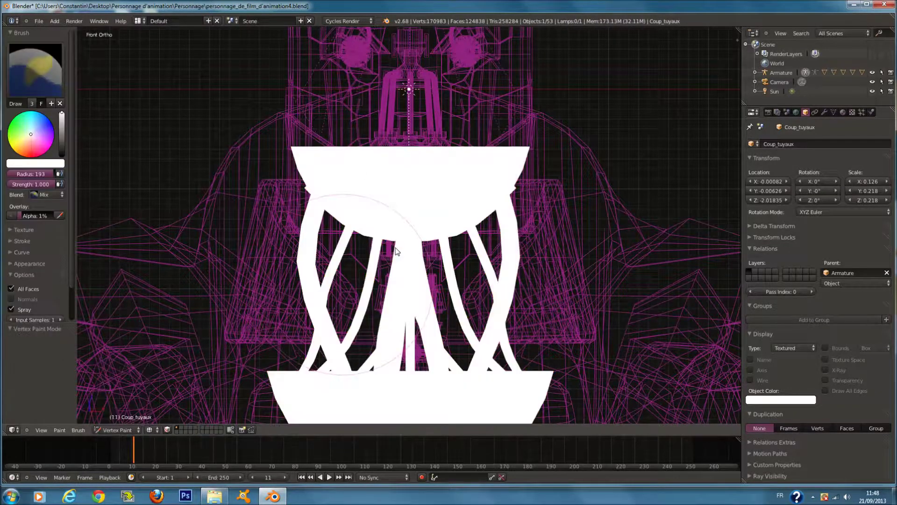
click(124, 433)
click(119, 371)
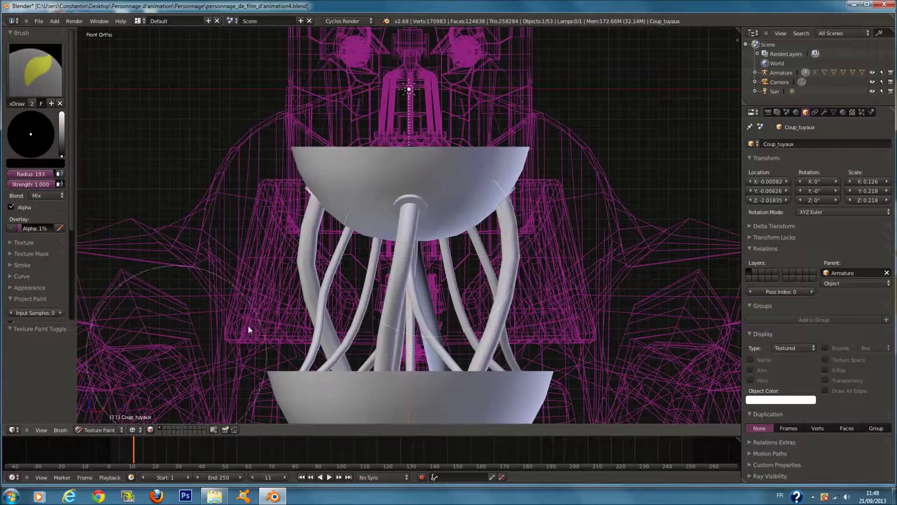
scroll(105, 412, up, 2)
click(103, 433)
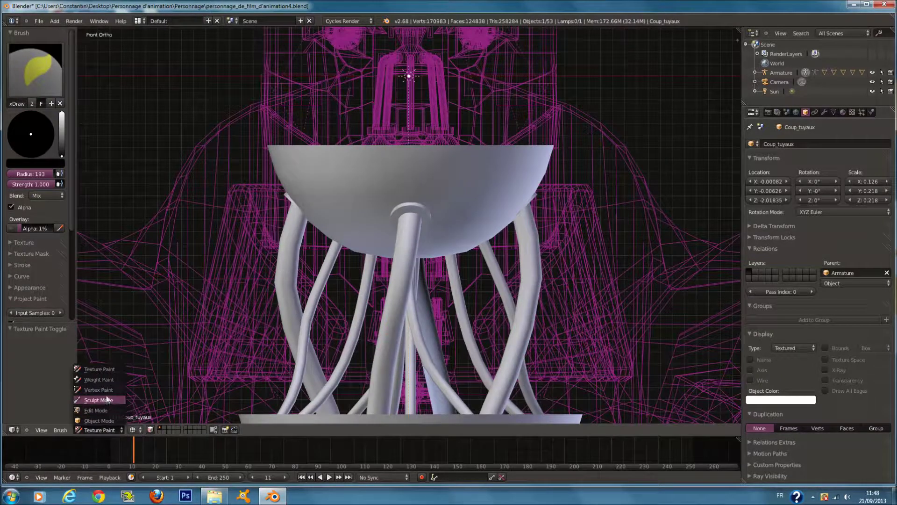
click(108, 380)
Display the CasqueIK bone's weights on Coup_tuyaux and test-rotate the bone twice, cancelling each rotation
scroll(522, 178, up, 4)
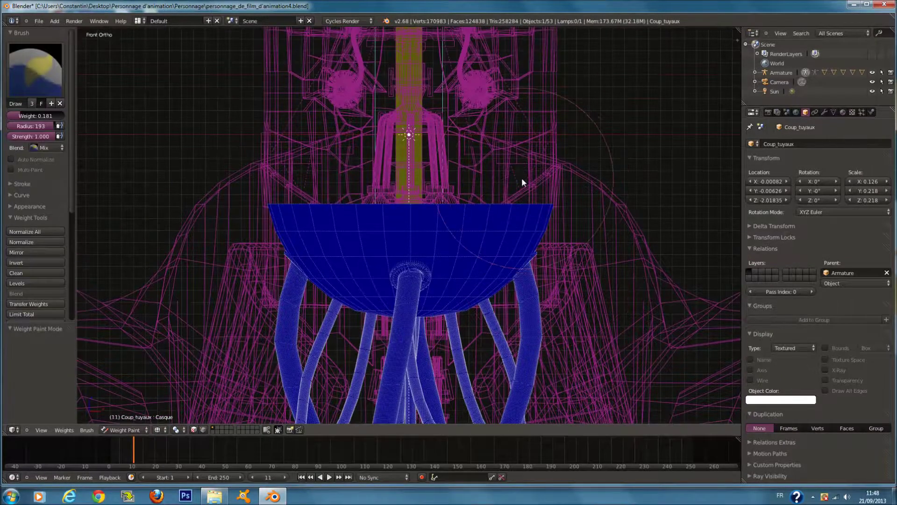
right_click(425, 116)
scroll(426, 115, down, 3)
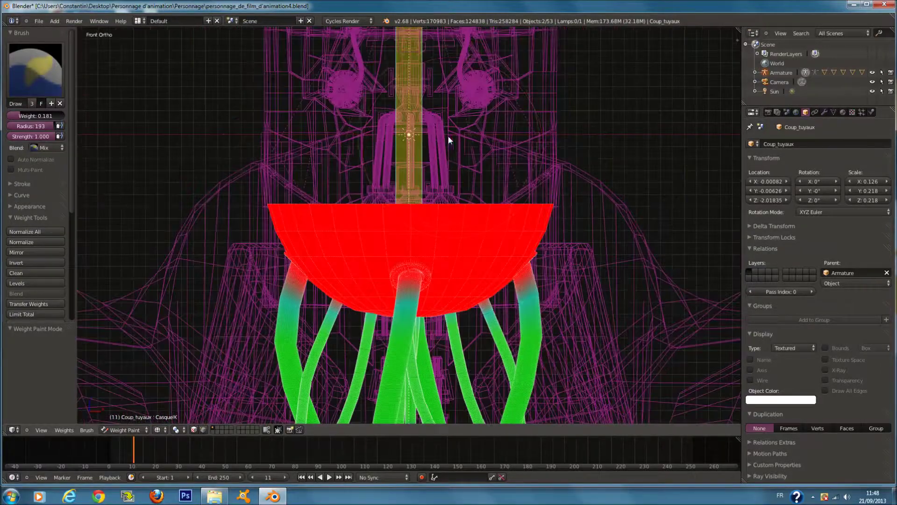
scroll(495, 161, up, 2)
scroll(523, 142, down, 1)
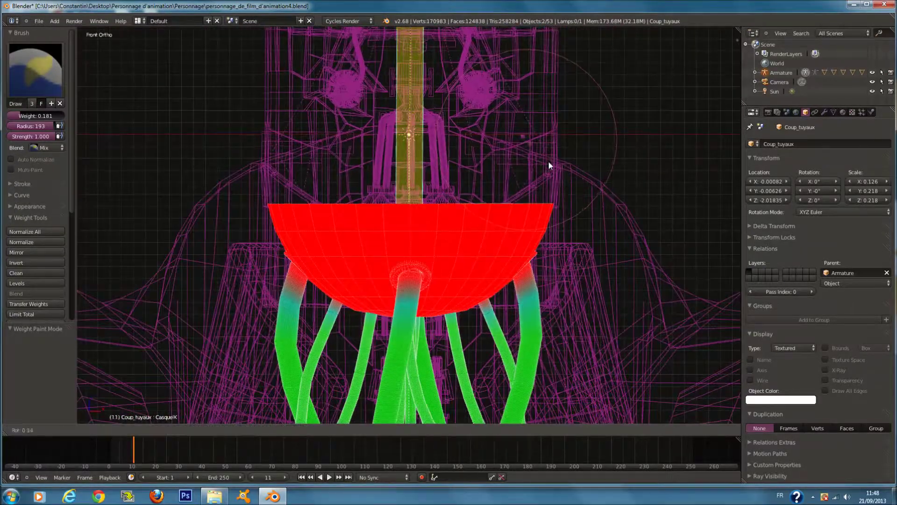
key(r)
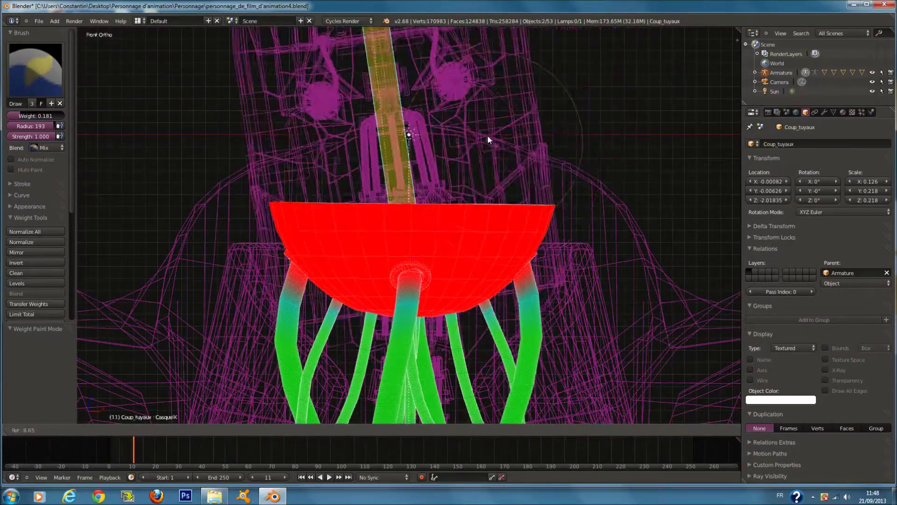
right_click(487, 136)
key(r)
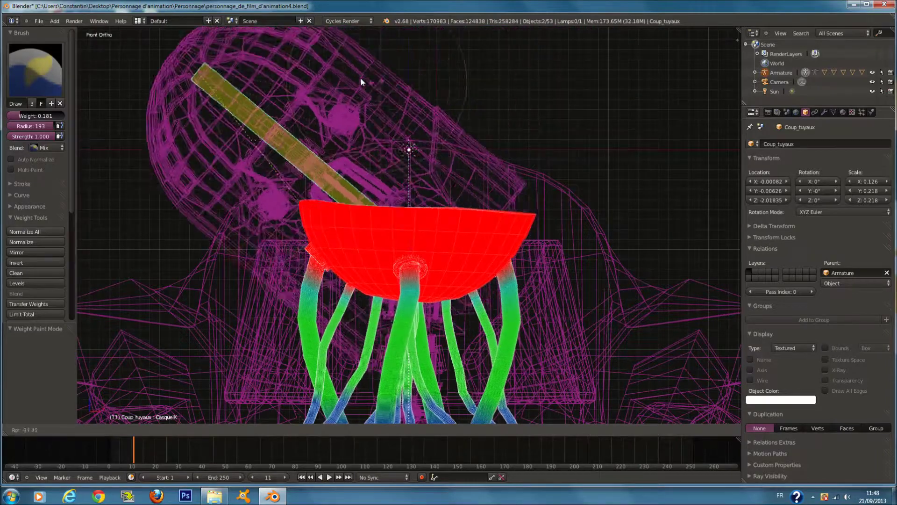
right_click(360, 77)
Select the upper cup's linked geometry in Edit Mode, assign it to the CasqueIK vertex group at weight 1.000 and return to Weight Paint
key(Tab)
scroll(457, 200, up, 2)
right_click(456, 203)
key(l)
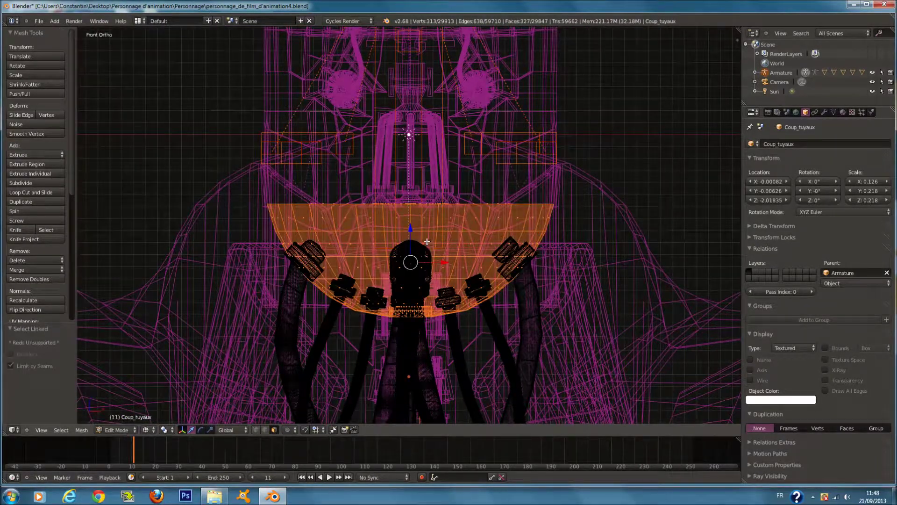
click(834, 113)
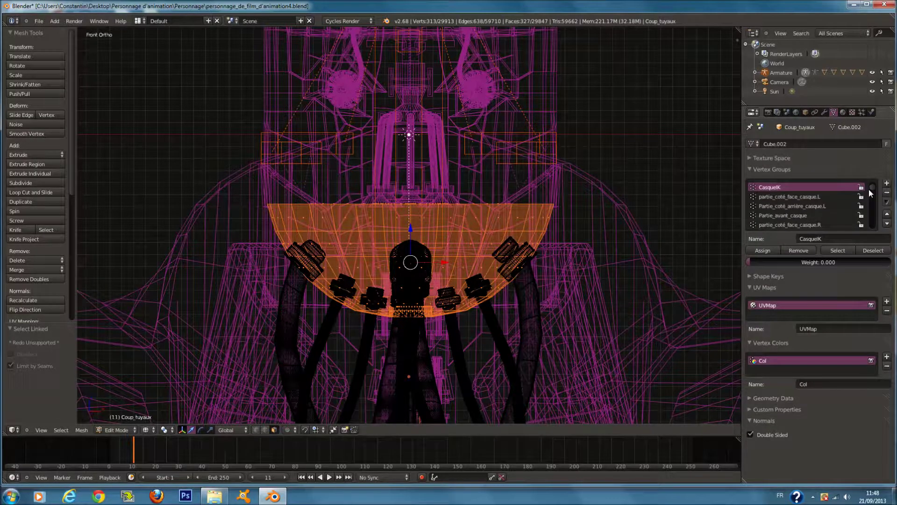
click(755, 251)
key(Tab)
key(ctrl+Tab)
Test-rotate the CasqueIK bone in wireframe and solid shading to check how the cup follows the helmet, cancelling each rotation
key(r)
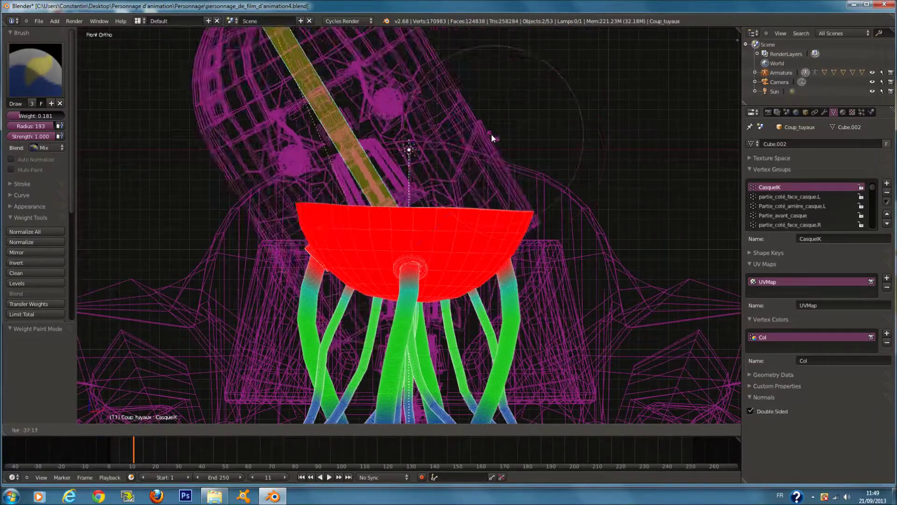
right_click(514, 162)
key(z)
mouse_move(549, 201)
middle_down()
mouse_move(539, 168)
mouse_move(545, 258)
mouse_move(534, 163)
middle_up()
key(KP_1)
key(z)
scroll(534, 166, up, 3)
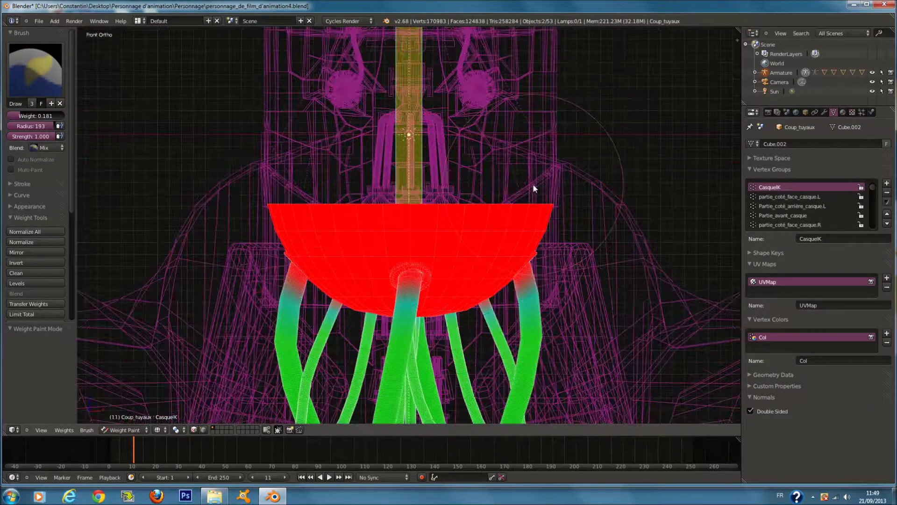
key(r)
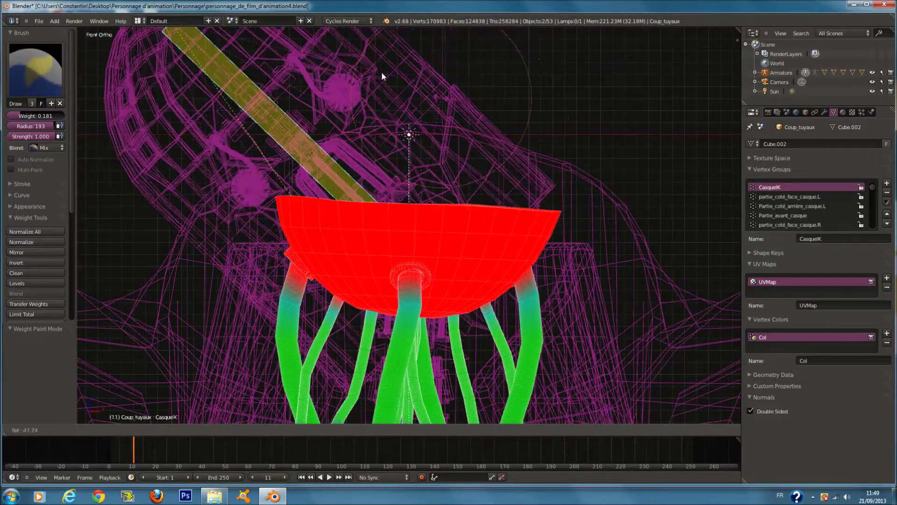
right_click(378, 71)
Box-select the upper cup with the tubes' upper ends and assign them to the CasqueIK vertex group at weight 1.000
key(Tab)
key(b)
drag(242, 143, 647, 303)
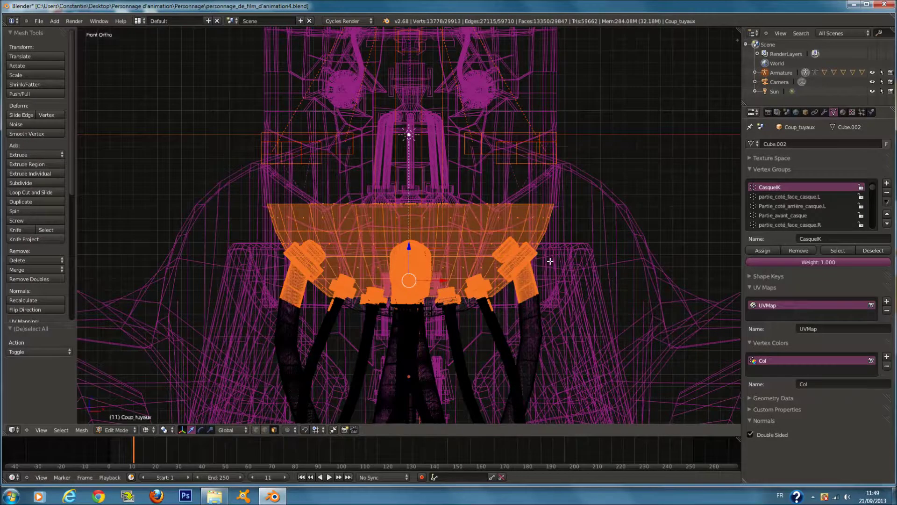
scroll(551, 262, up, 2)
key(b)
drag(238, 267, 553, 349)
drag(85, 145, 692, 316)
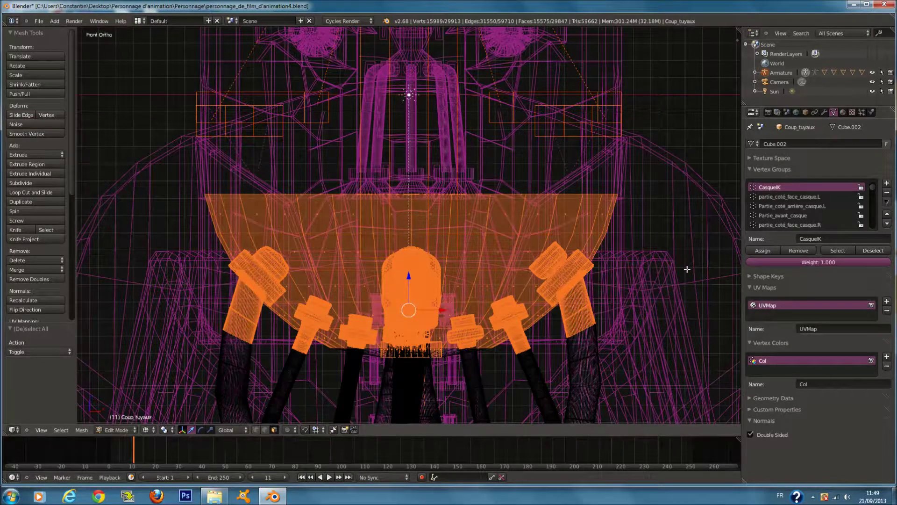
click(762, 250)
key(ctrl+Tab)
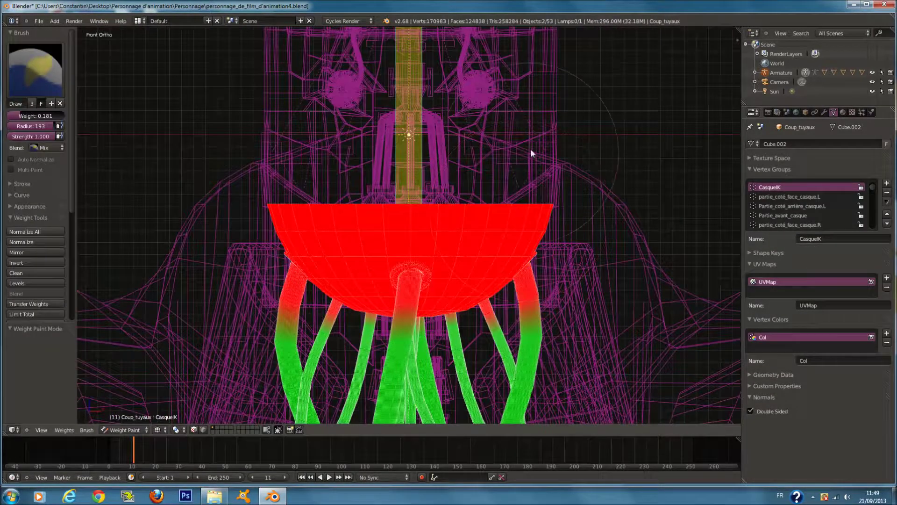
Test-rotate the CasqueIK bone without keeping the rotation, and clear the Coup_tuyaux geometry selection in Edit Mode
key(r)
right_click(405, 109)
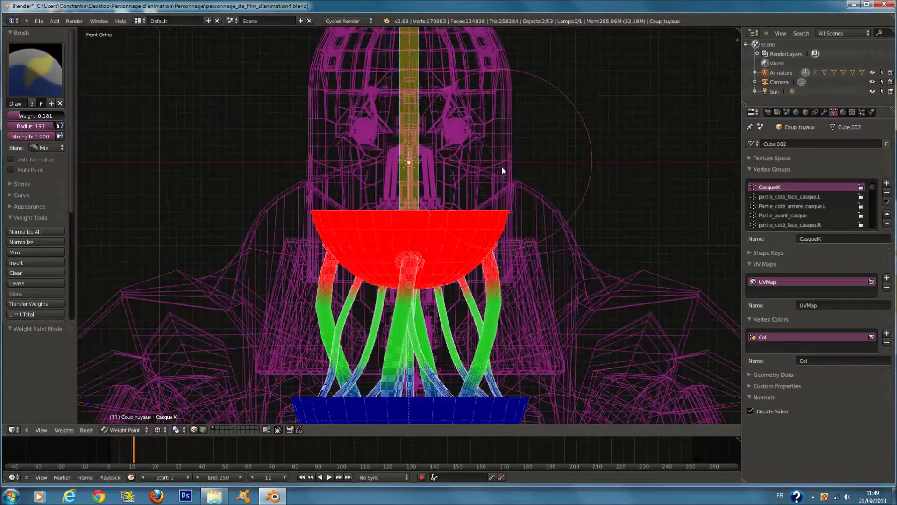
key(Tab)
scroll(491, 186, up, 2)
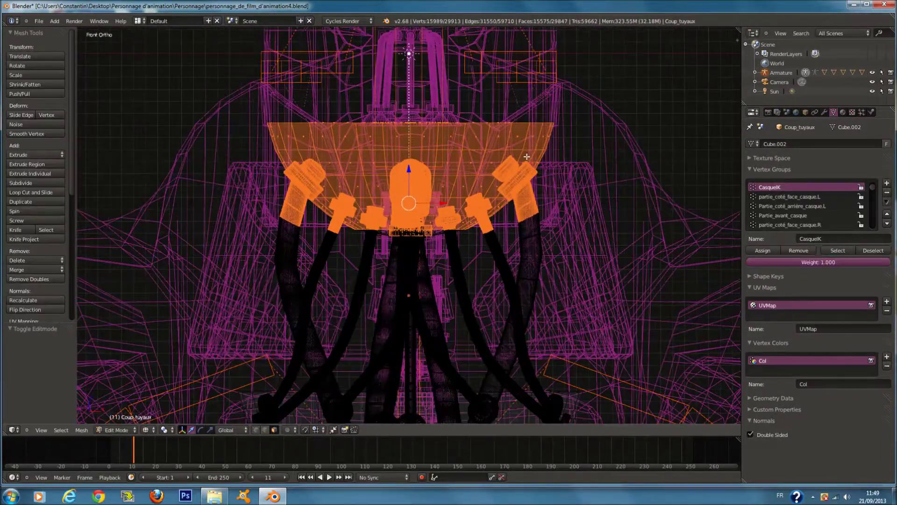
key(Tab)
scroll(550, 123, up, 1)
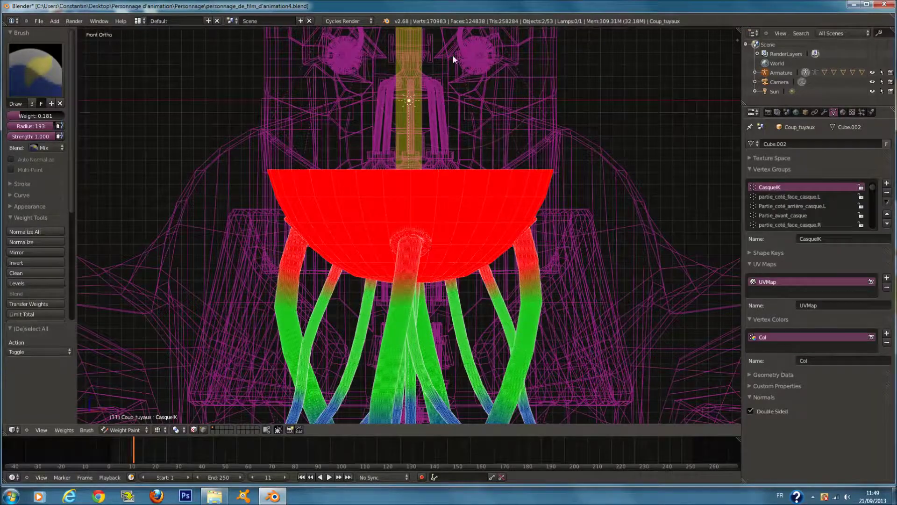
Leave Weight Paint, put the armature into Pose Mode and test-rotate the Casque and CasqueIK bones, cancelling each rotation
shift+scroll(472, 114, up, 2)
right_click(509, 151)
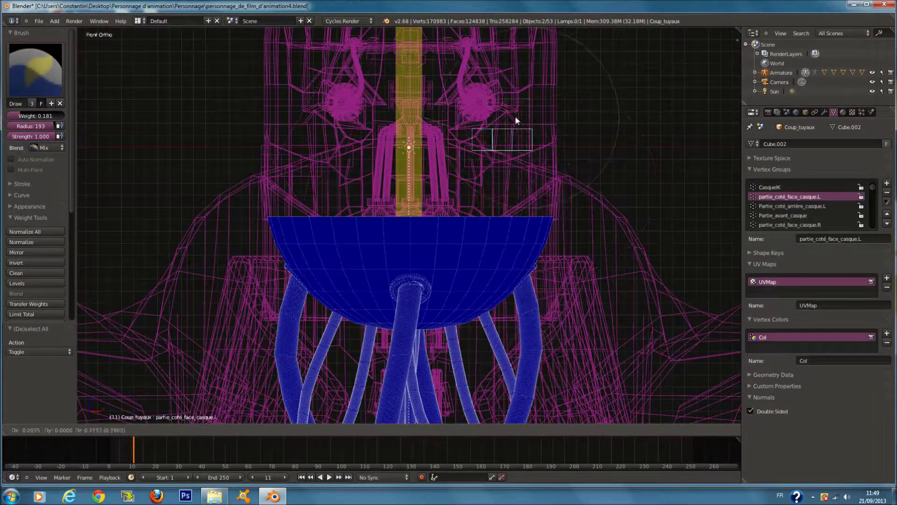
key(ctrl+Tab)
right_click(433, 81)
right_click(432, 60)
right_click(438, 54)
right_click(443, 58)
key(ctrl+Tab)
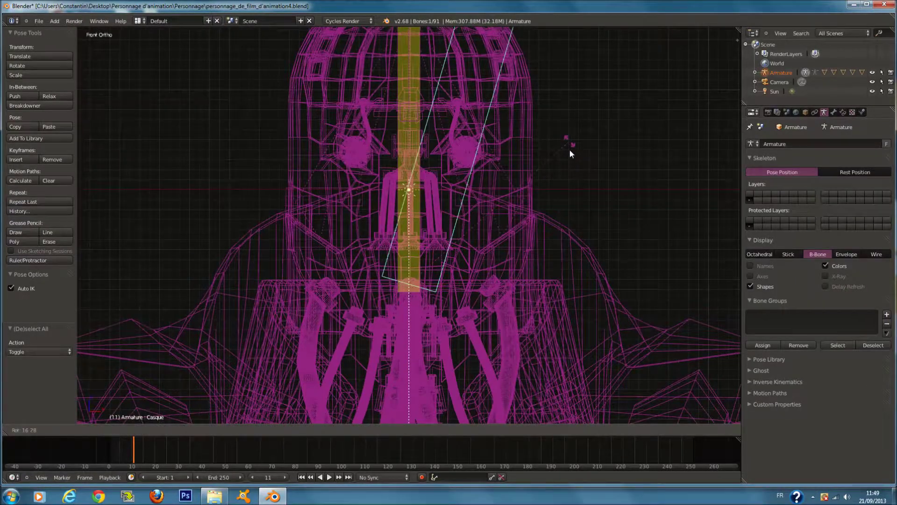
key(r)
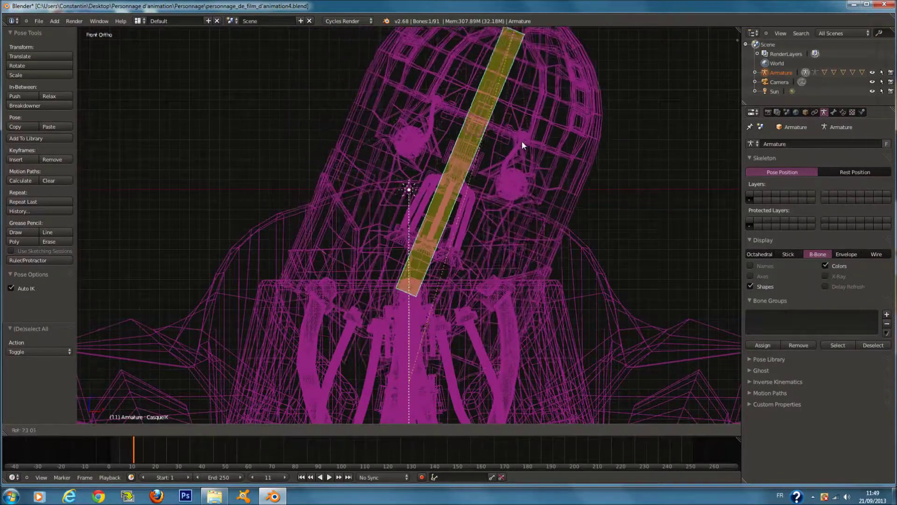
right_click(409, 83)
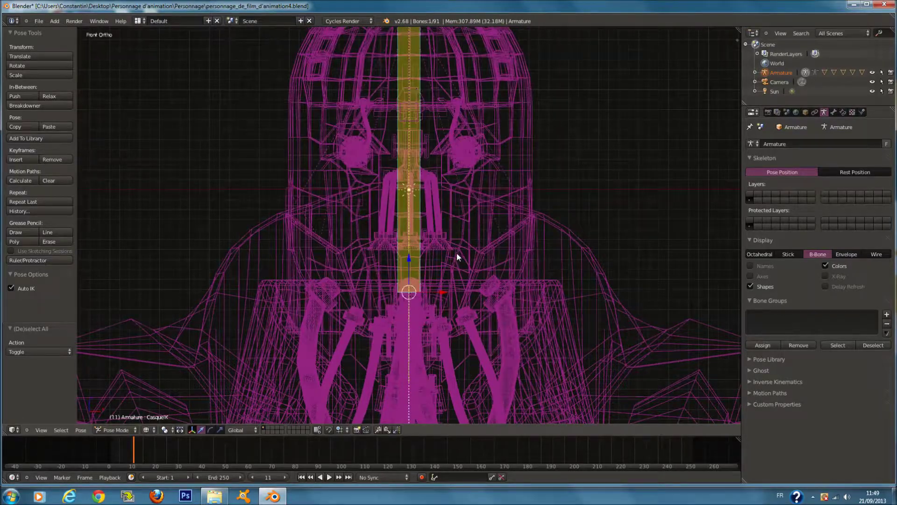
Try to pick the Coup_tuyaux mesh among the overlapping helmet objects, and return the armature to Pose Mode
key(ctrl+Tab)
right_click(453, 291)
right_click(453, 293)
right_click(451, 293)
right_click(449, 293)
right_click(449, 292)
right_click(428, 94)
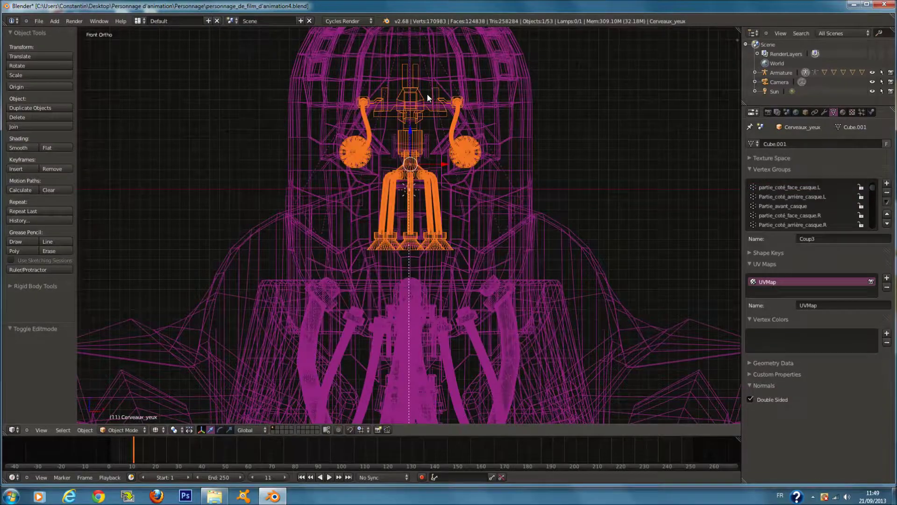
right_click(427, 72)
right_click(430, 63)
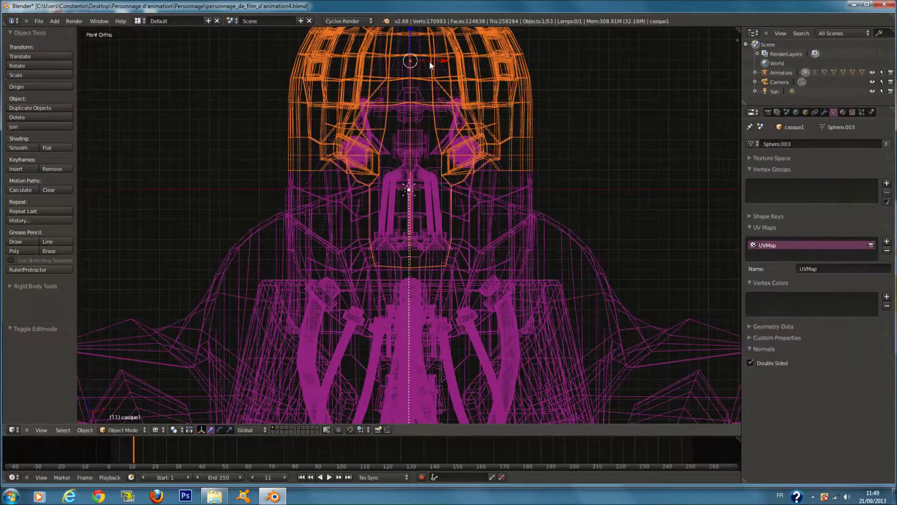
right_click(436, 65)
key(ctrl+Tab)
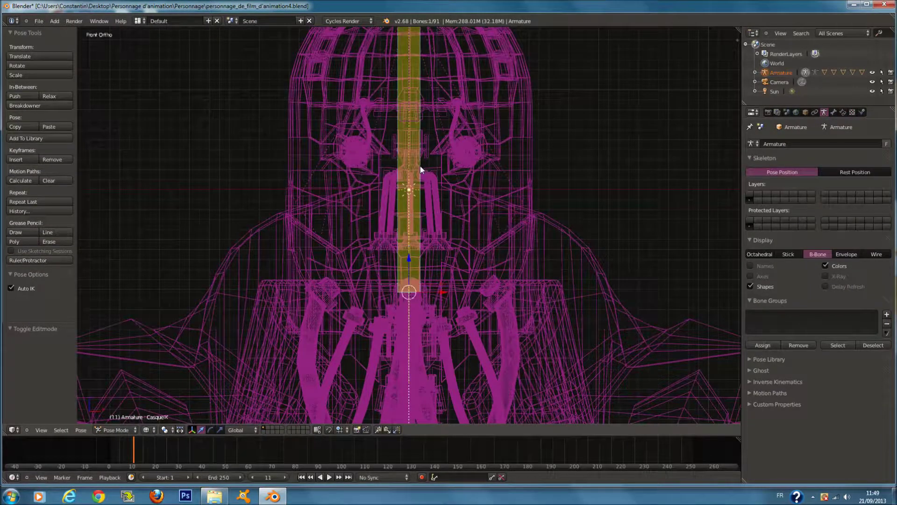
Select the Coup_tuyaux mesh behind the torso armour and switch it to Weight Paint mode
right_click(456, 286)
right_click(453, 290)
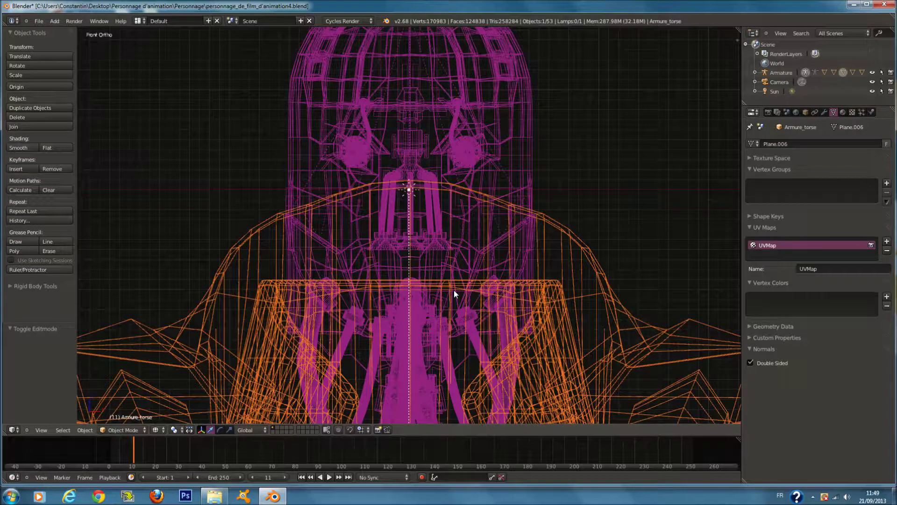
right_click(453, 290)
key(ctrl+Tab)
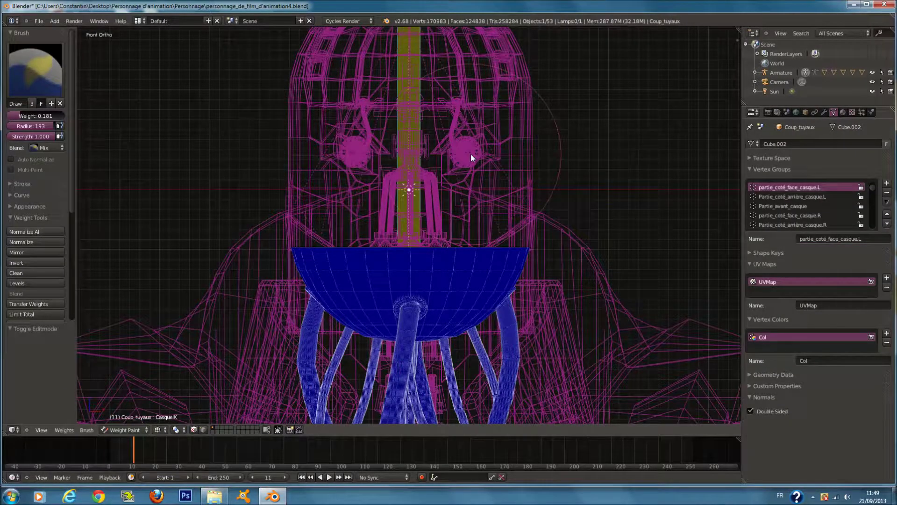
Test-rotate CasqueIK without keeping it, and assign the selected Coup_tuyaux bowl and tube-end vertices to the Coup4 group at weight 1.000
key(r)
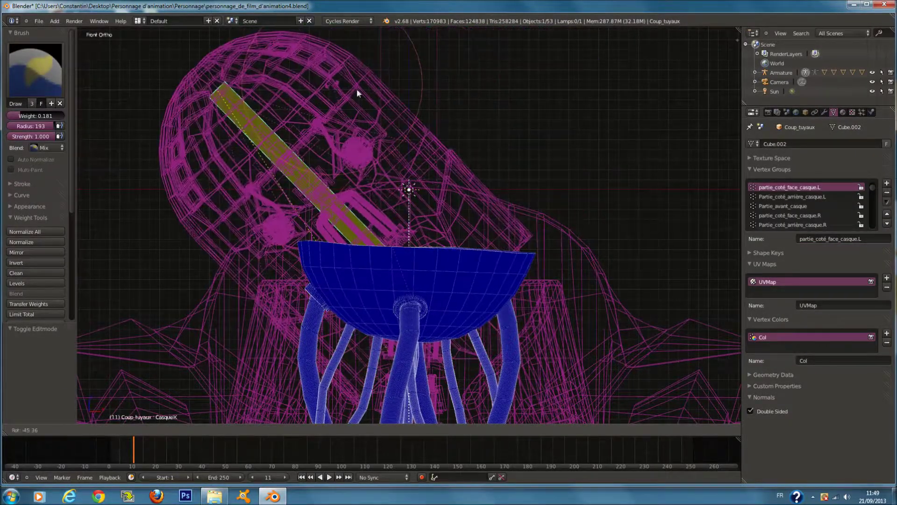
key(Escape)
right_click(419, 268)
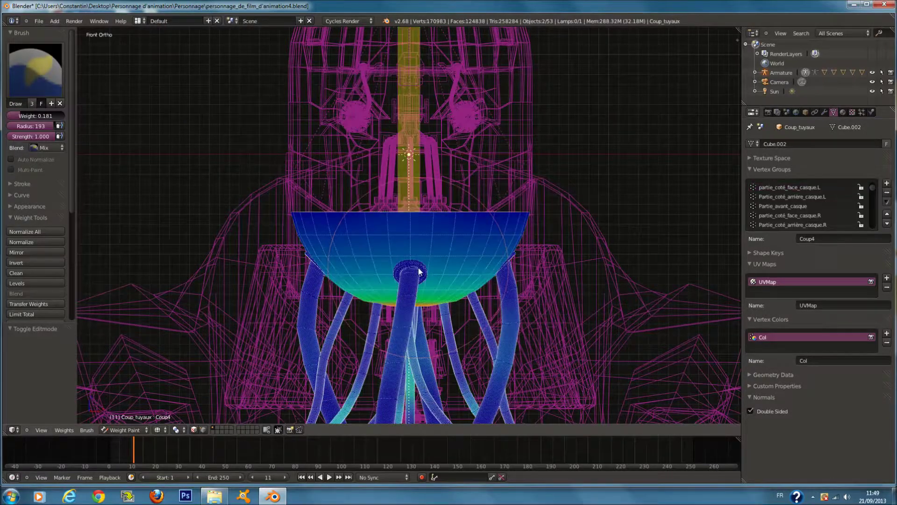
key(Tab)
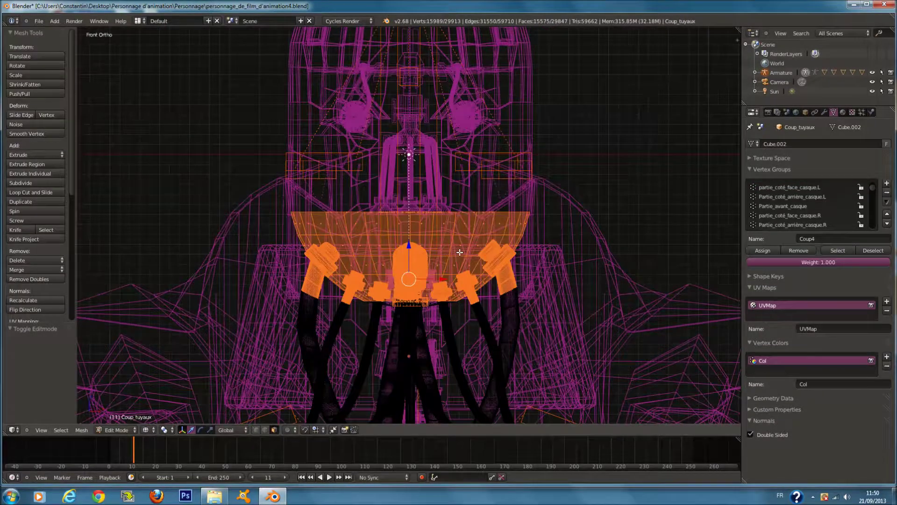
scroll(804, 203, up, 3)
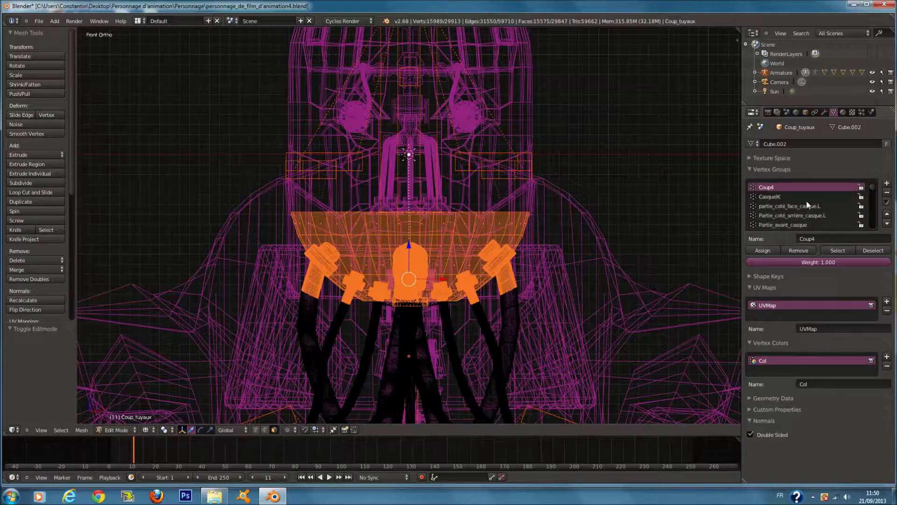
click(770, 246)
key(Tab)
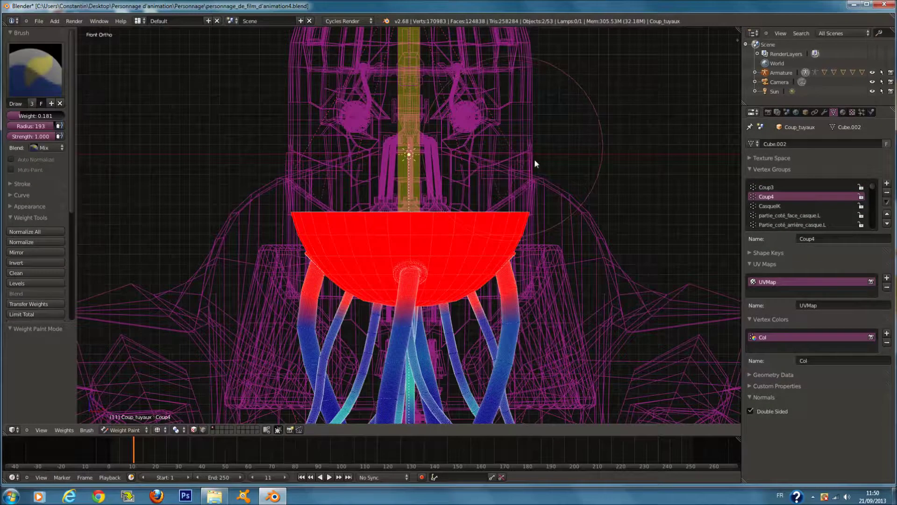
Test-rotate the Coup4 bone without keeping the rotation, and save the file in solid shading
key(r)
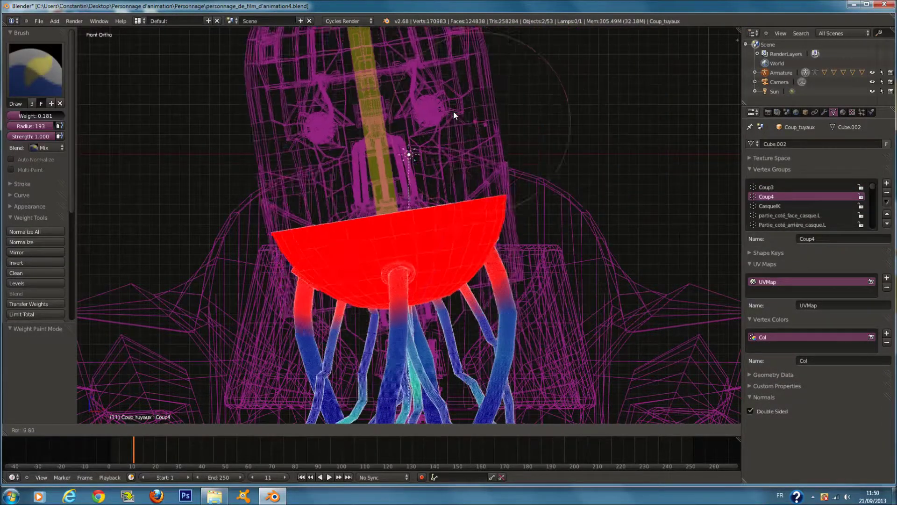
click(489, 218)
key(z)
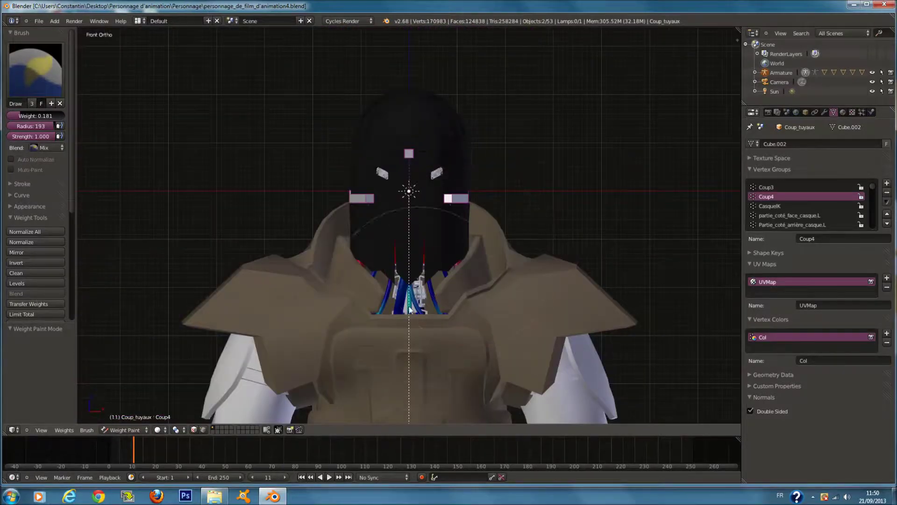
Return to Object Mode with nothing selected, and view the whole character through the camera
click(137, 417)
scroll(427, 262, down, 6)
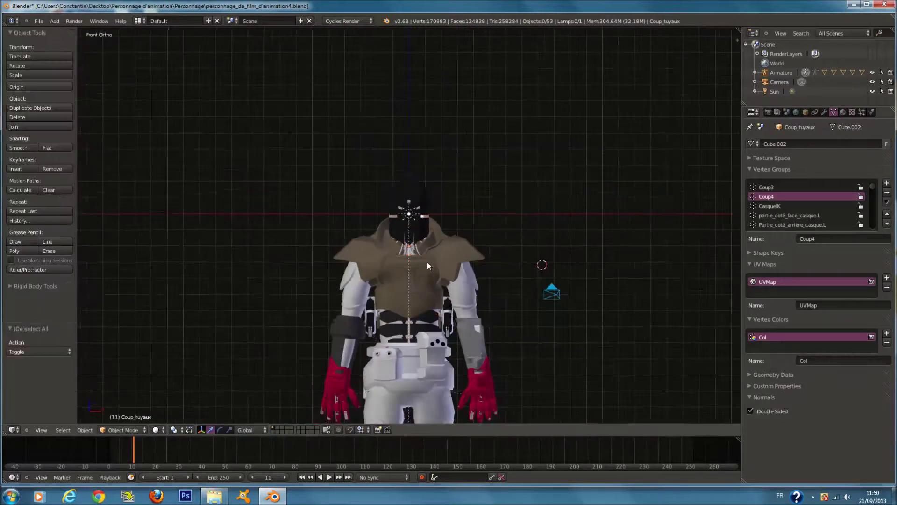
key(a)
key(KP_0)
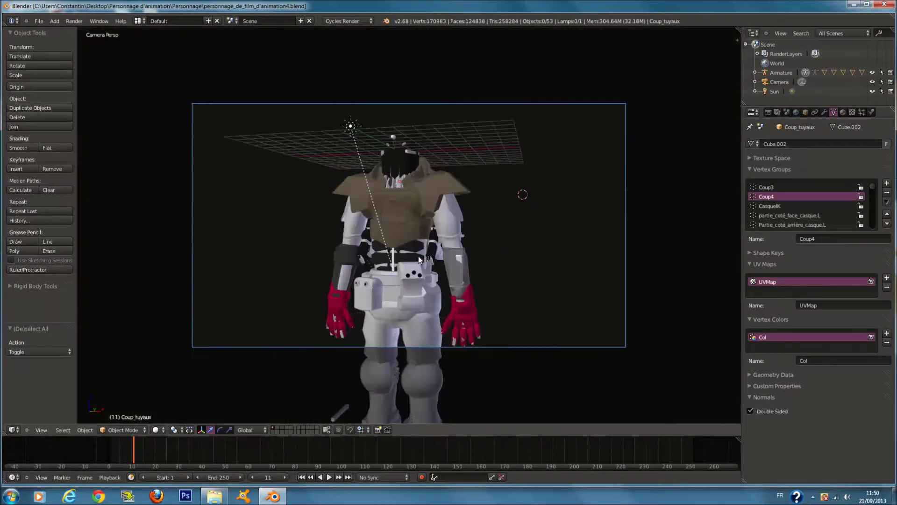
scroll(419, 257, down, 3)
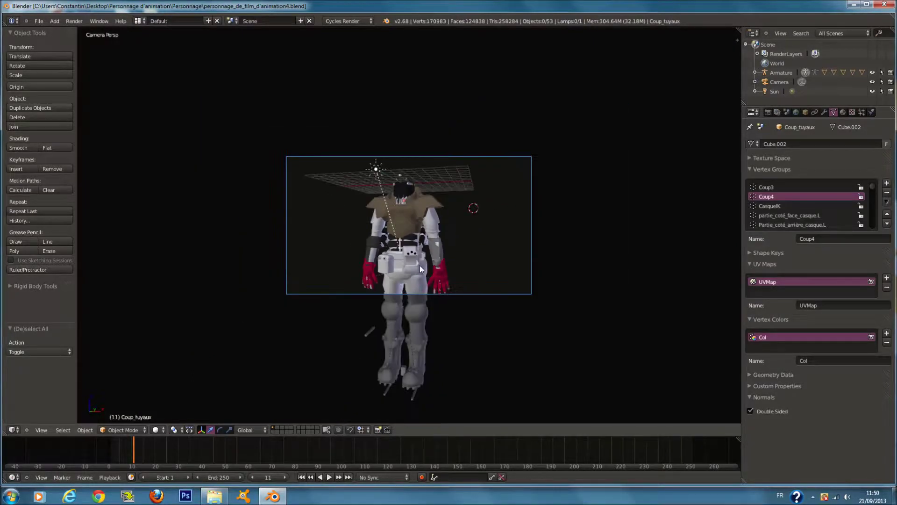
key(a)
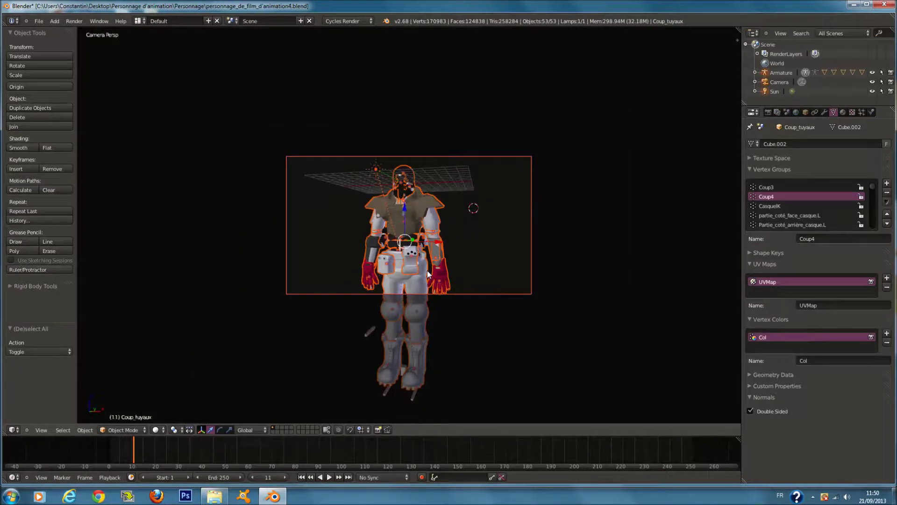
key(a)
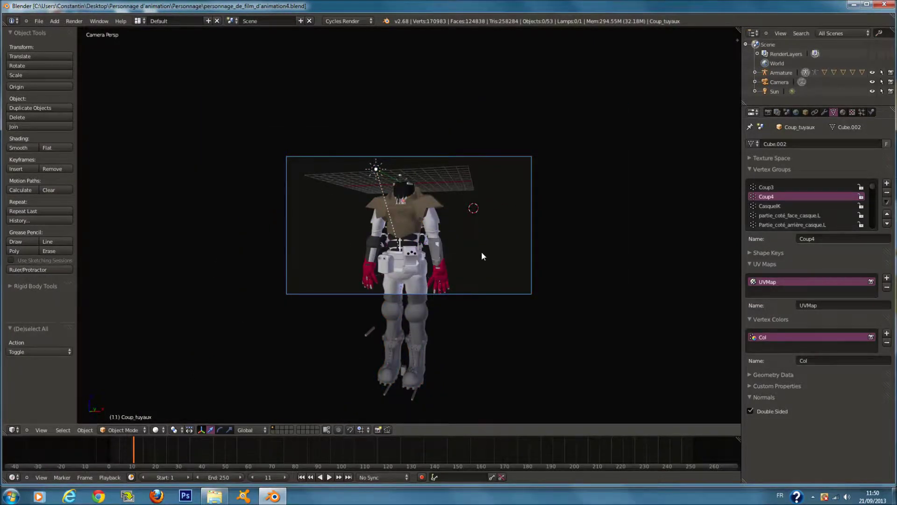
Select the armature at the character's feet and put it into Edit Mode with wireframe display
key(KP_1)
scroll(483, 296, up, 5)
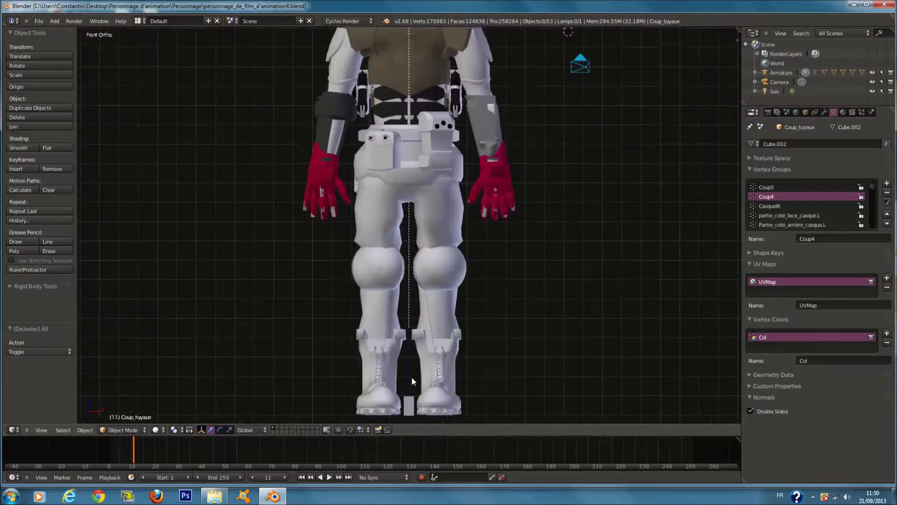
right_click(402, 356)
key(Tab)
key(z)
Select the PiedIK, MainIK and GenouIK bones on both sides, the other detached IK control bones, and Personnage_controleur
middle_drag(421, 351, 438, 370)
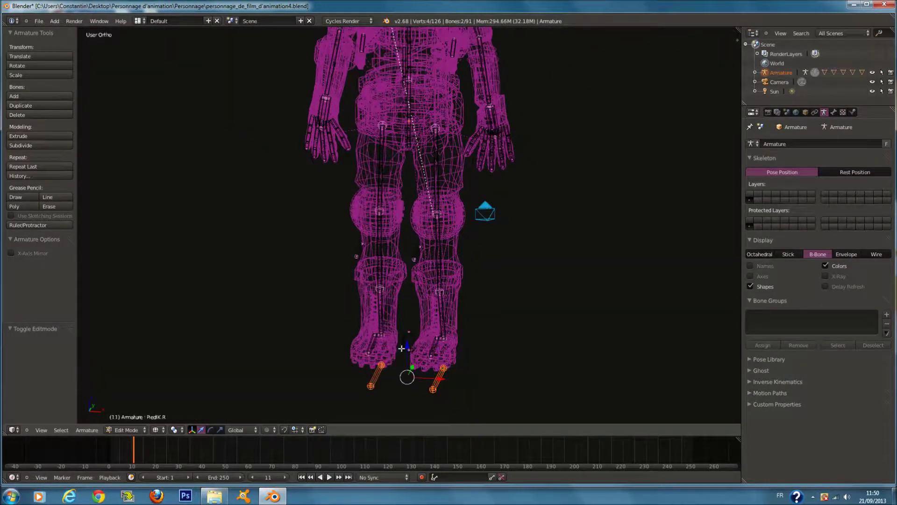
scroll(422, 337, down, 4)
middle_drag(421, 338, 491, 245)
scroll(534, 260, up, 4)
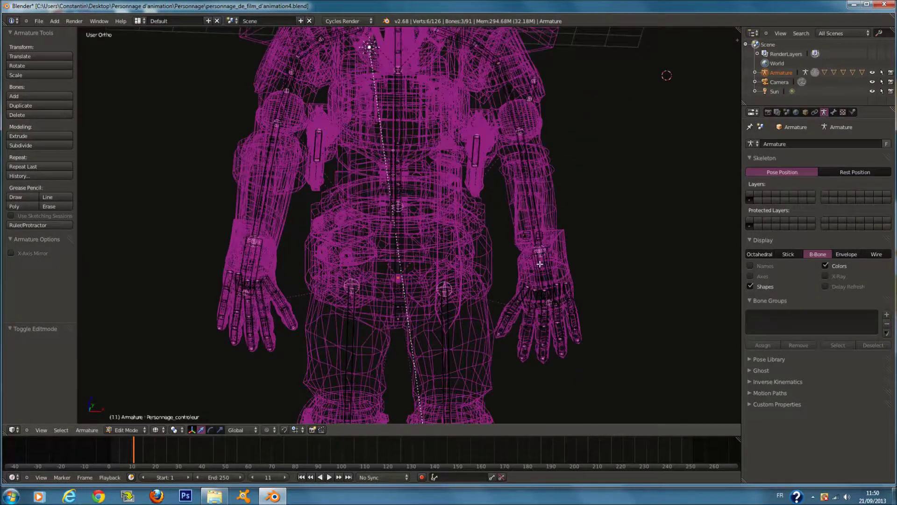
shift+scroll(297, 239, up, 5)
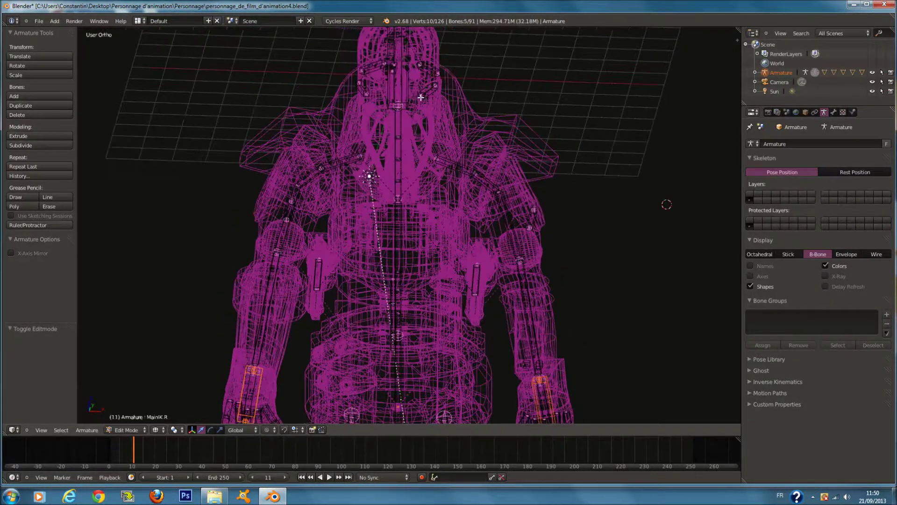
middle_drag(508, 166, 262, 280)
right_click(194, 270)
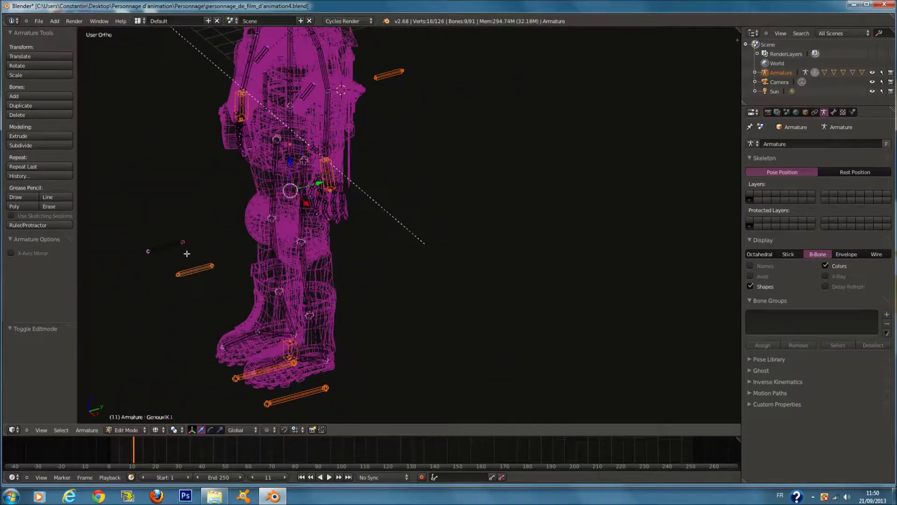
shift+right_click(166, 244)
scroll(211, 241, down, 4)
Save the file over the existing version
key(ctrl+s)
middle_drag(306, 233, 410, 269)
click(444, 236)
Parent the selected IK control bones to the Personnage_controleur bone between the feet
scroll(410, 269, up, 5)
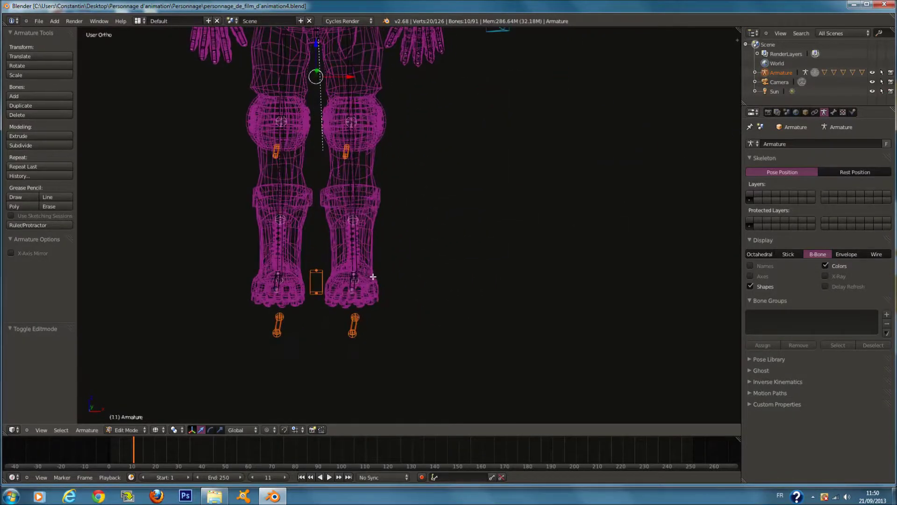
click(357, 277)
click(321, 284)
Switch the armature to Pose Mode and test-move all the control bones together, as well as Personnage_controleur alone, in front view
scroll(372, 257, down, 4)
key(ctrl+Tab)
key(g)
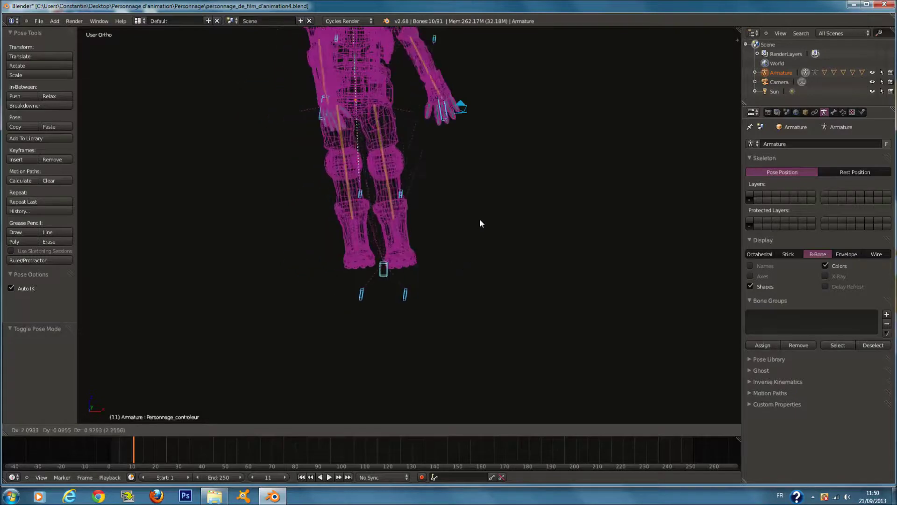
right_click(453, 194)
key(KP_1)
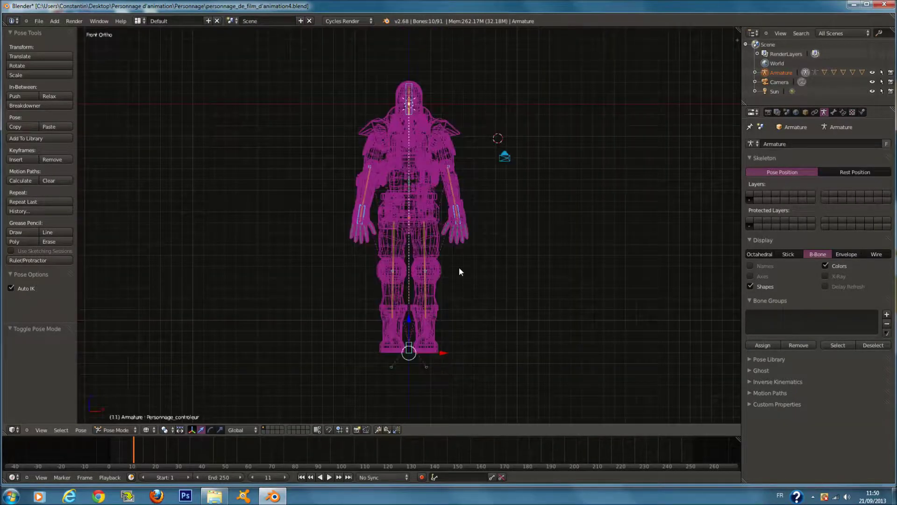
scroll(459, 271, up, 2)
key(g)
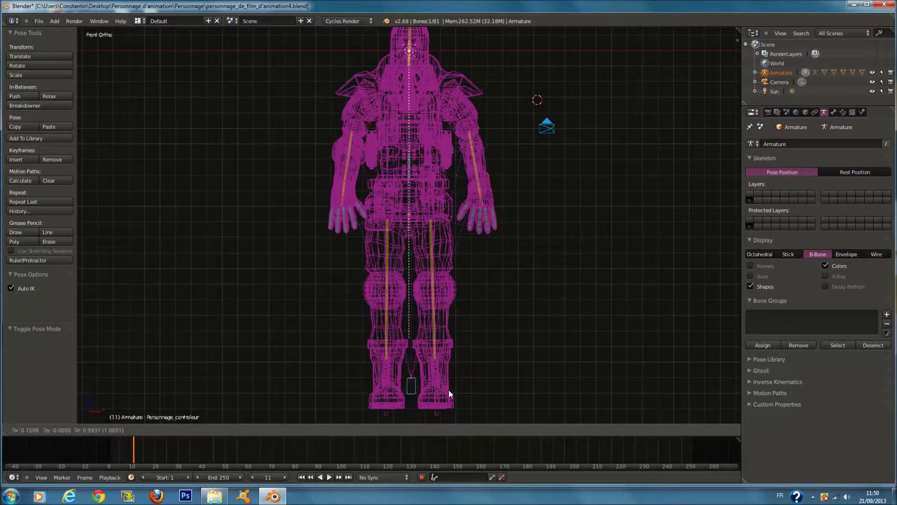
click(449, 391)
Select the PiedIK.L foot bone and enable its Deform option in the bone properties
middle_drag(449, 392, 431, 387)
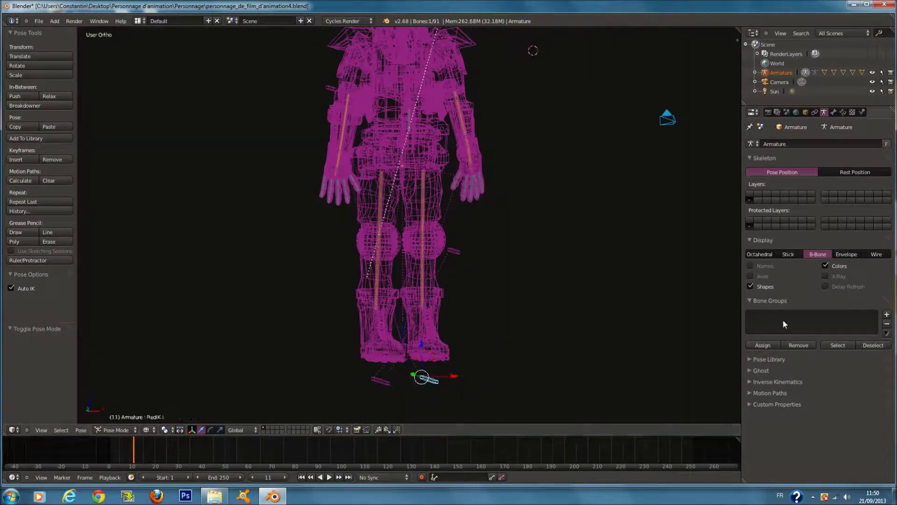
click(771, 370)
click(771, 370)
click(834, 113)
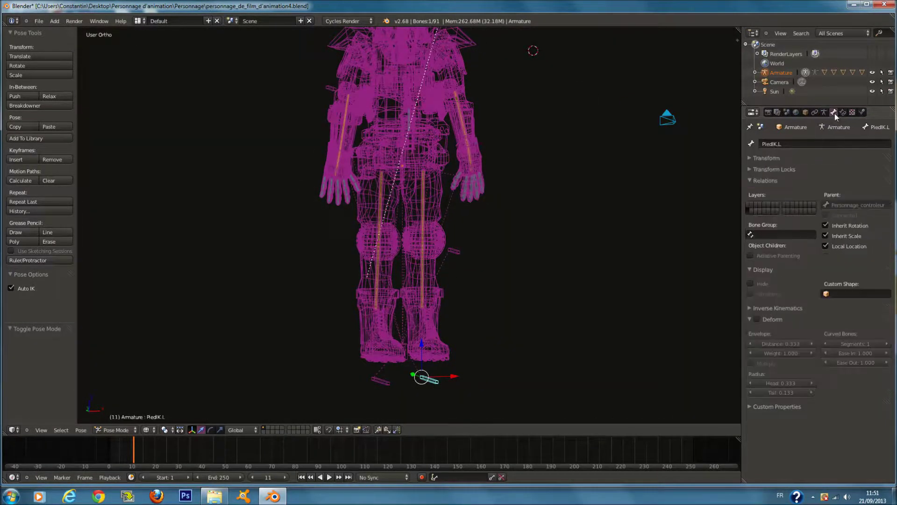
click(756, 320)
Test-move the Personnage_controleur bone to check how the legs and feet follow it
key(g)
click(413, 324)
right_click(413, 322)
key(g)
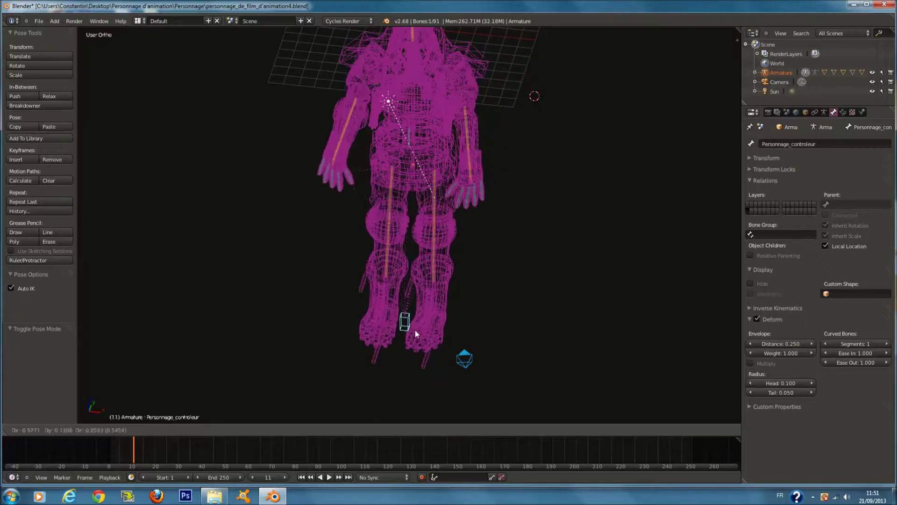
click(419, 333)
middle_drag(419, 332, 433, 312)
key(KP_1)
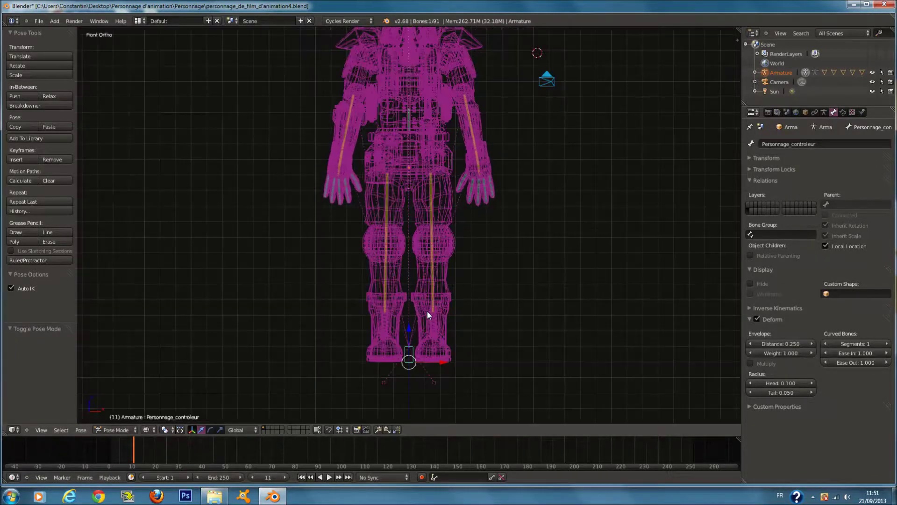
Inspect the PiedIK.L bone's settings at the feet, and test-move Personnage_controleur without keeping the move
key(KP_Decimal)
scroll(486, 271, down, 8)
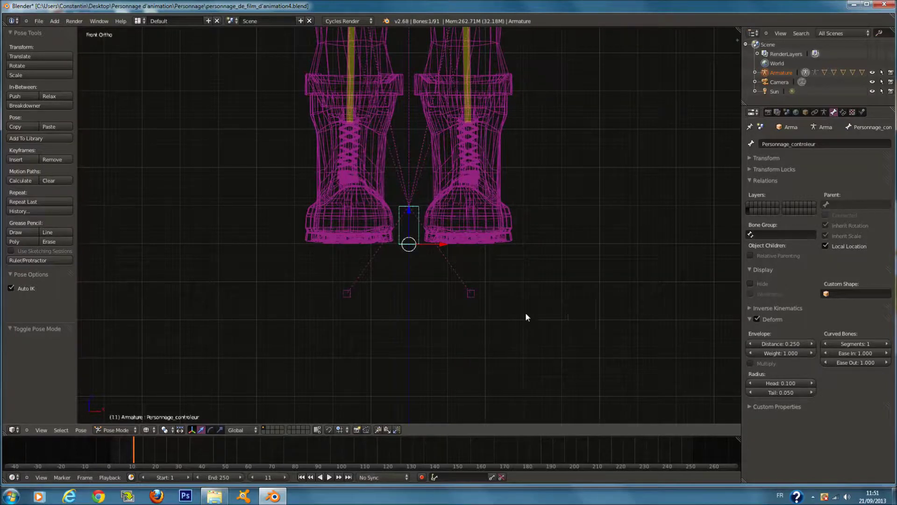
middle_drag(525, 313, 566, 336)
right_click(497, 296)
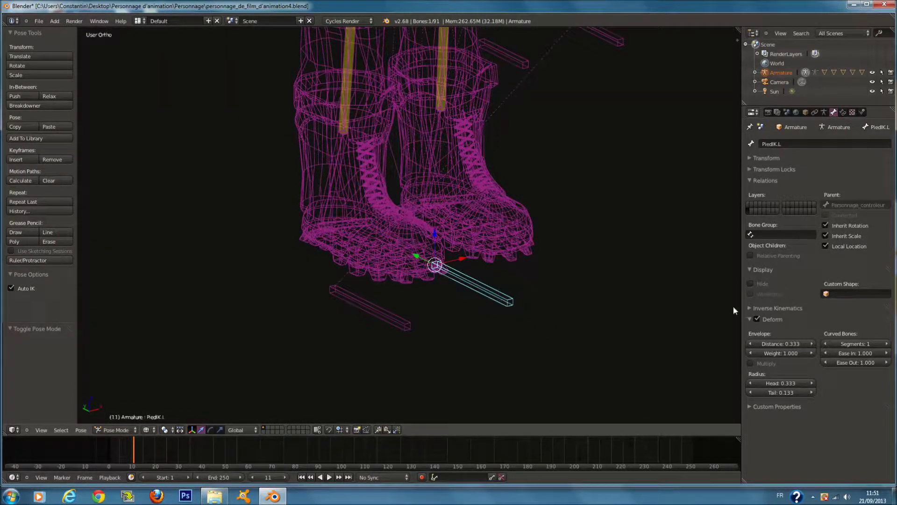
middle_drag(653, 285, 489, 268)
right_click(411, 211)
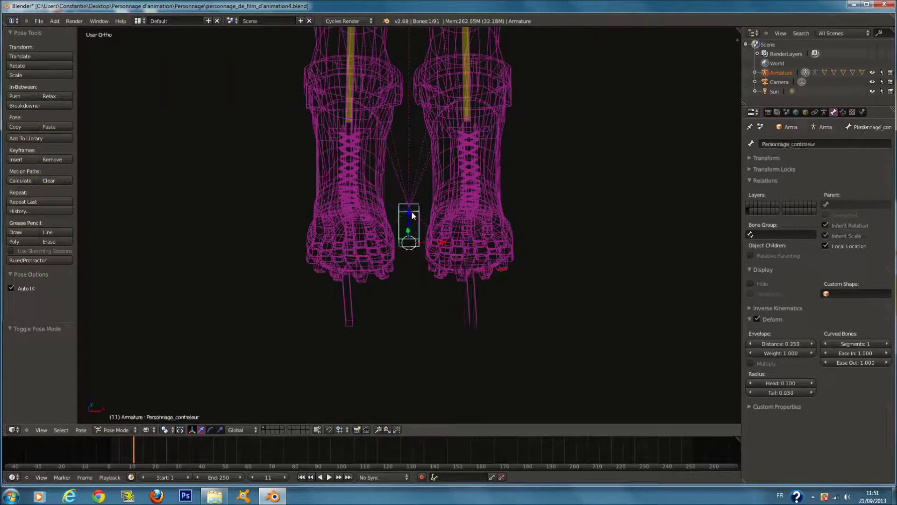
key(g)
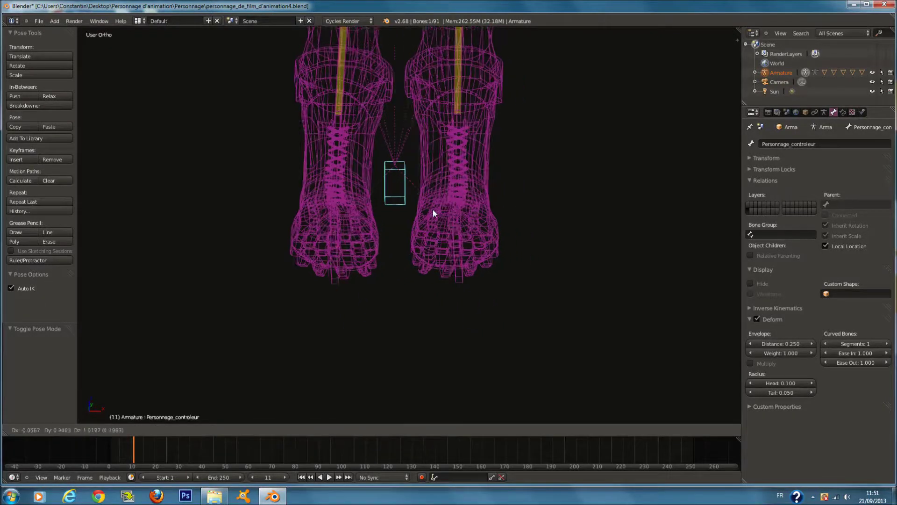
right_click(504, 284)
Compare PiedIK.L with Personnage_controleur, and test-move Personnage_controleur and PiedIK.R, cancelling each move
right_click(467, 300)
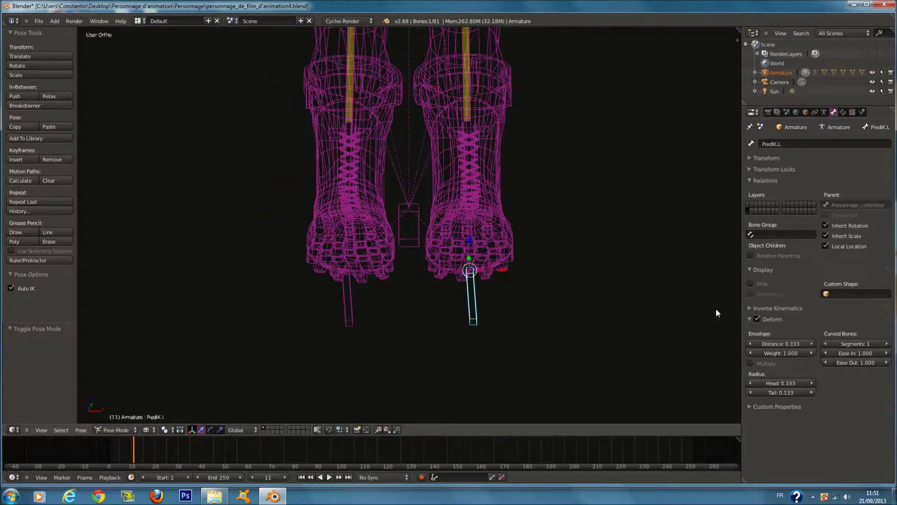
right_click(412, 228)
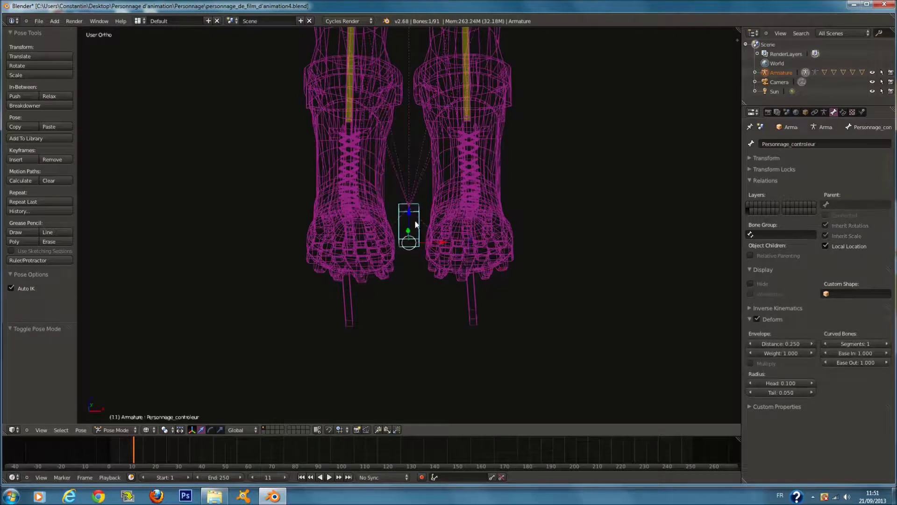
key(g)
right_click(326, 298)
right_click(354, 307)
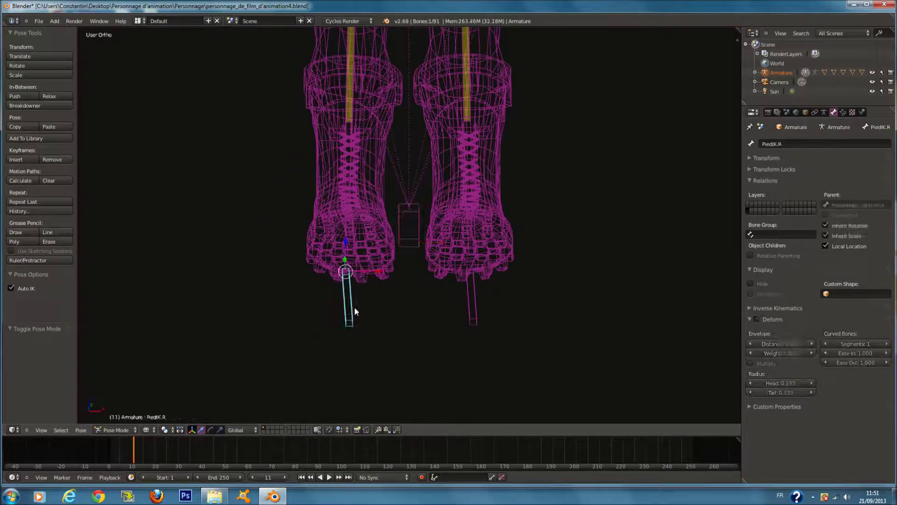
key(g)
right_click(381, 253)
Compare Personnage_controleur with PiedIK.R, and disable the Deform option on Personnage_controleur
right_click(396, 216)
scroll(454, 228, down, 2)
right_click(356, 282)
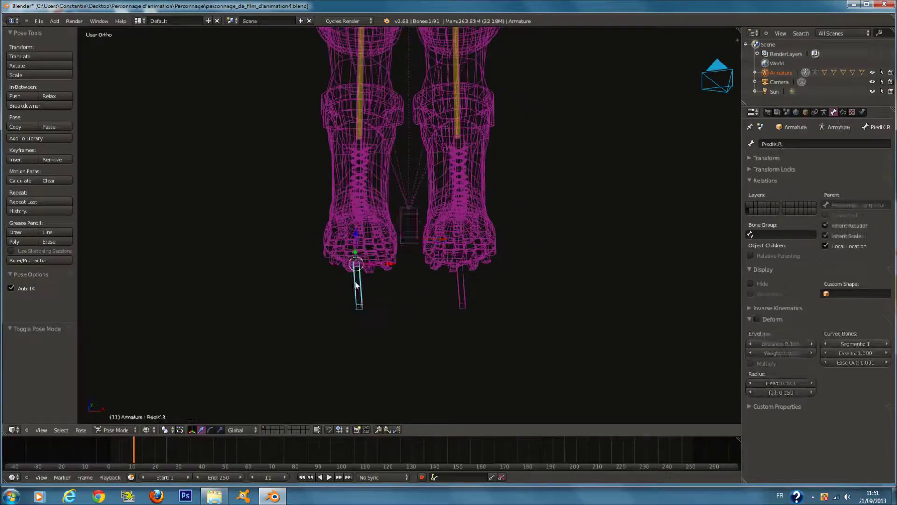
right_click(415, 216)
click(753, 320)
middle_drag(492, 264, 416, 254)
key(KP_1)
scroll(412, 248, up, 8)
scroll(411, 246, down, 10)
shift+scroll(407, 242, up, 5)
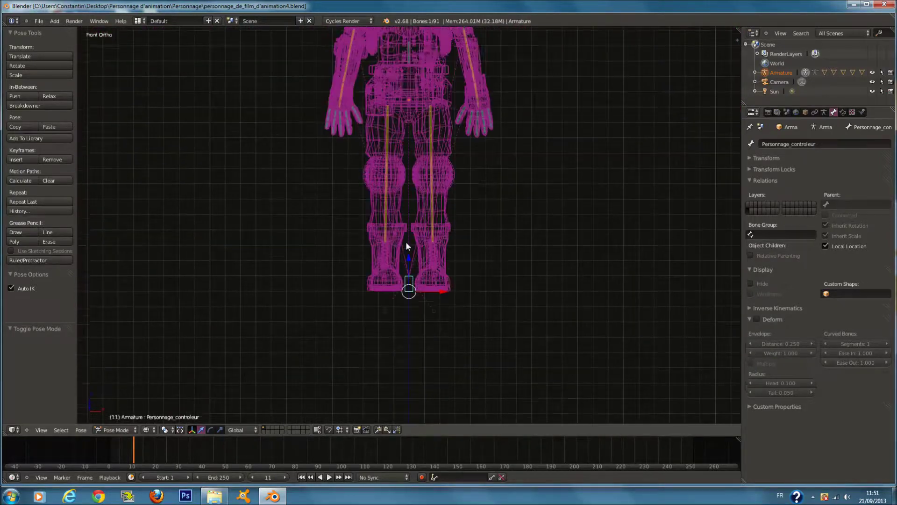
key(Tab)
key(Tab)
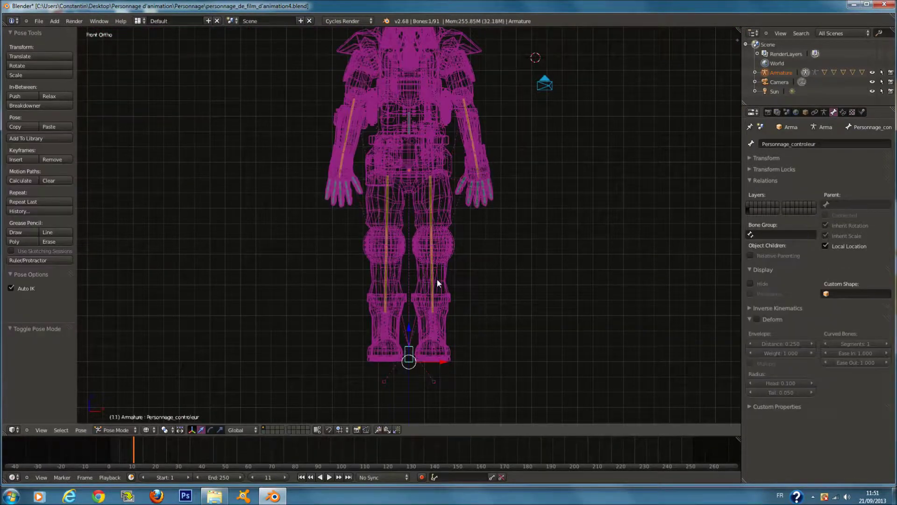
Inspect the Relations and Deform settings of the GoudeIK elbow bones and the knee control bones
scroll(403, 244, up, 3)
middle_drag(402, 245, 514, 279)
right_click(284, 145)
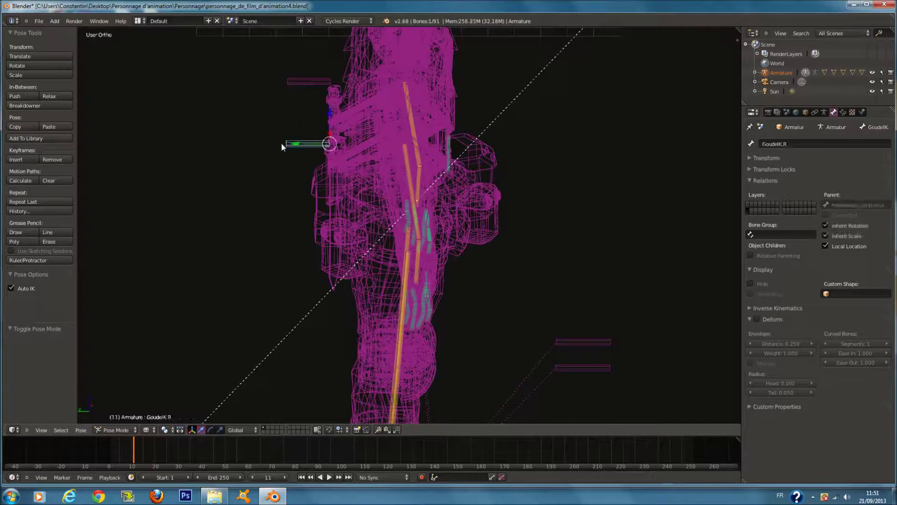
middle_drag(307, 93, 307, 102)
right_click(288, 91)
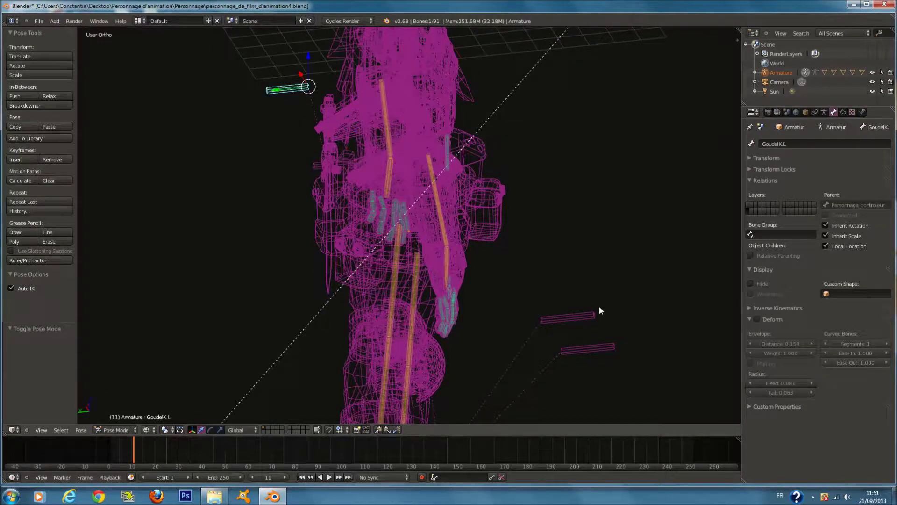
right_click(592, 352)
middle_drag(592, 352, 560, 210)
Disable the Deform option on the CasqueIK bone in the helmet
scroll(503, 220, down, 3)
scroll(489, 208, down, 1)
scroll(509, 131, up, 2)
right_click(498, 110)
right_click(497, 111)
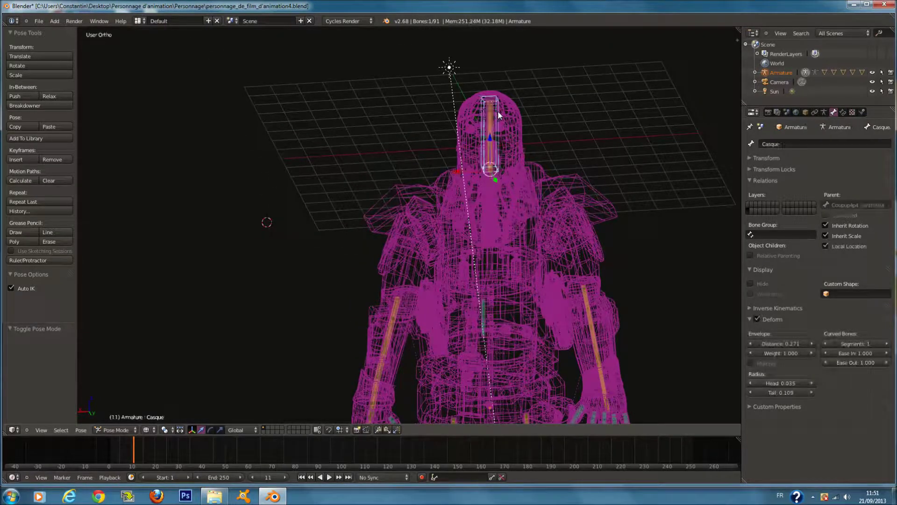
click(758, 318)
Test-move the Personnage_controleur bone between the feet, cancelling the move
scroll(675, 295, down, 3)
middle_drag(674, 296, 466, 334)
right_click(462, 336)
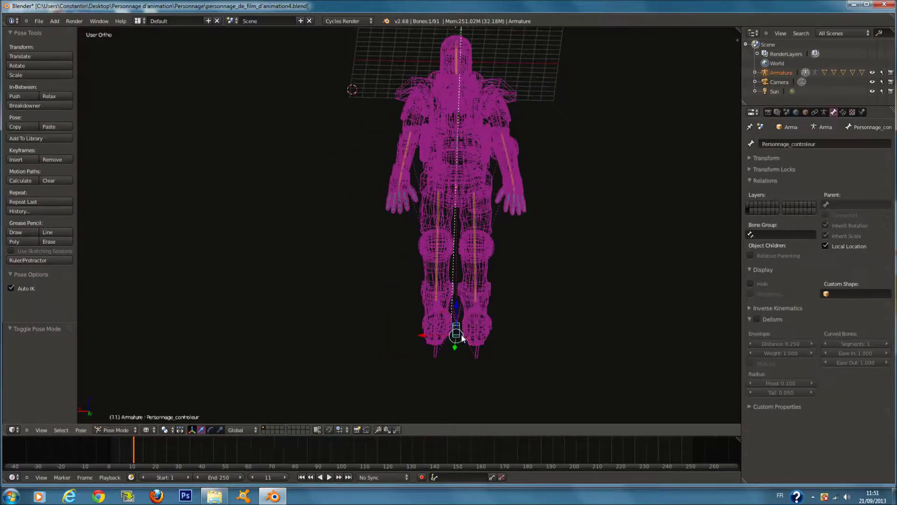
key(g)
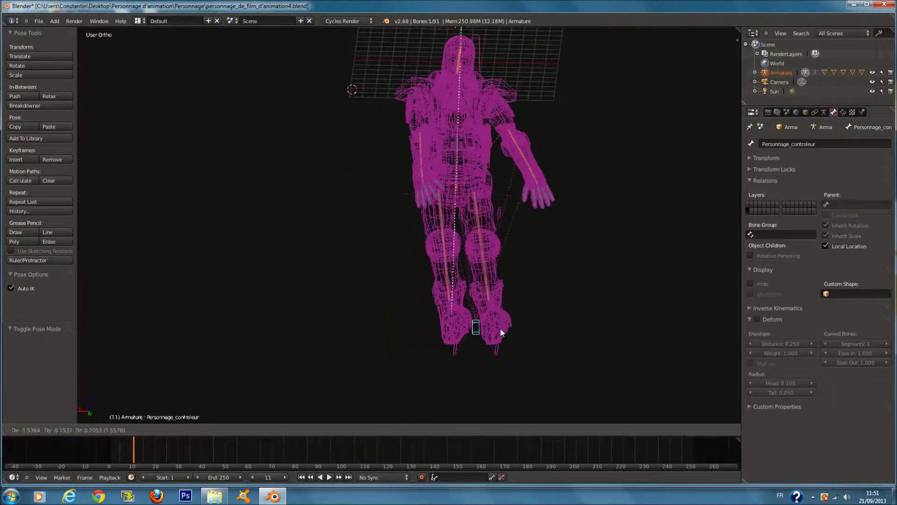
right_click(504, 303)
Inspect the control bones around the body, including the parent and Deform settings of PiedIK.R
middle_drag(531, 234, 507, 145)
right_click(449, 115)
right_click(422, 159)
middle_drag(422, 159, 391, 319)
right_click(323, 370)
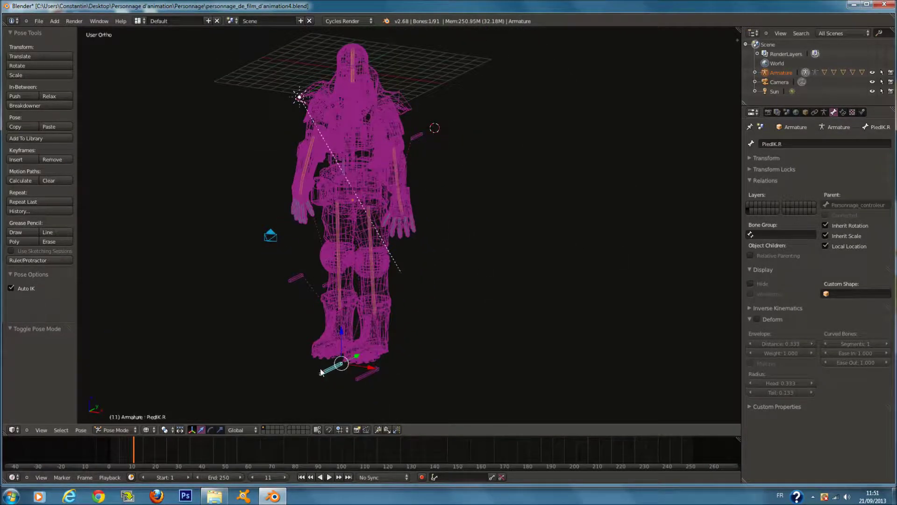
Select all bones and test-move the whole rig from two viewpoints, cancelling each move
key(a)
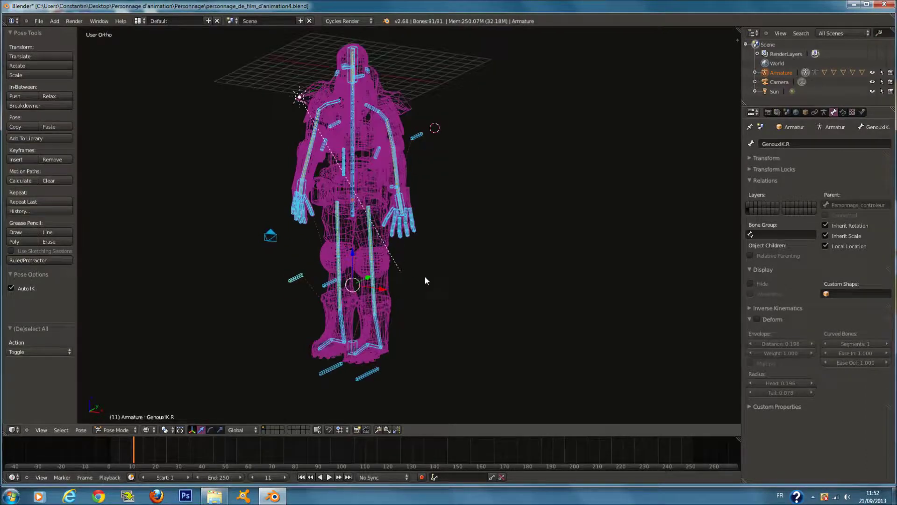
key(g)
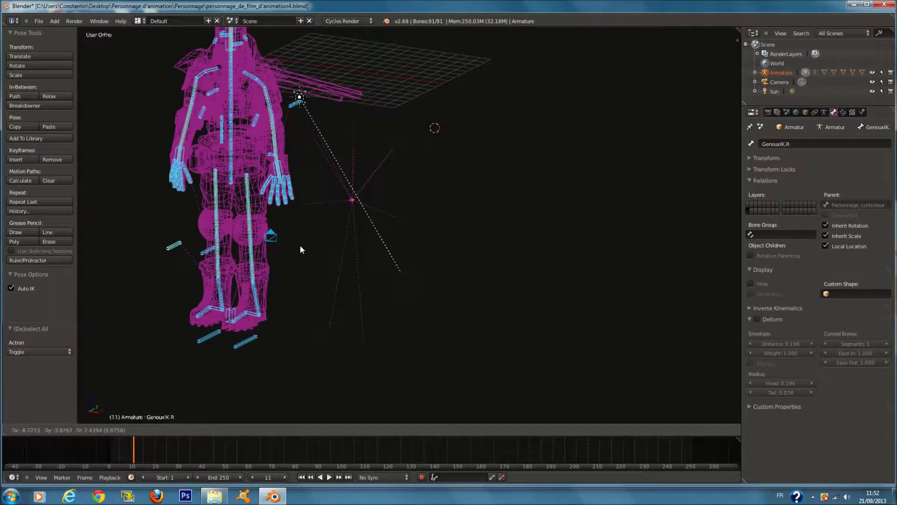
right_click(300, 245)
key(z)
shift+middle_drag(397, 87, 310, 172)
scroll(398, 158, up, 2)
key(g)
key(z)
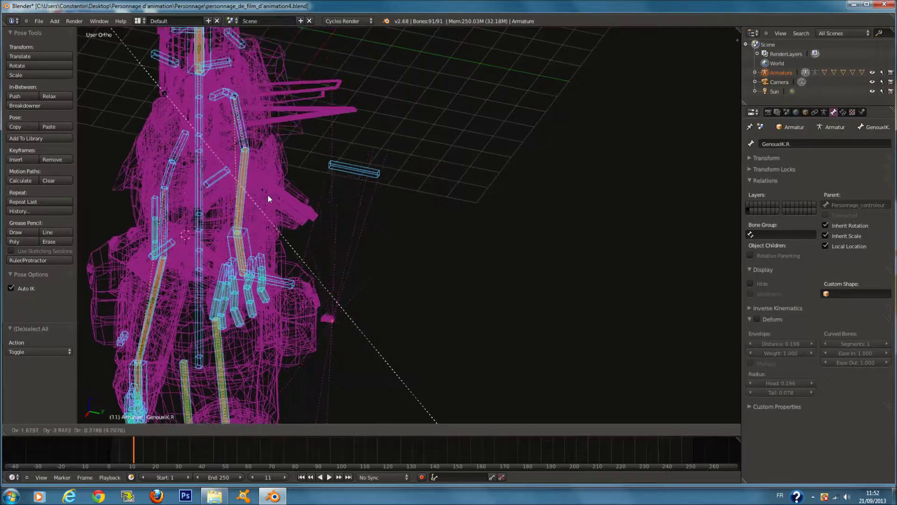
right_click(362, 187)
Display the model shaded, enable Deform on Personnage_controleur, and test-move the bone without keeping the move
scroll(363, 187, down, 1)
key(z)
scroll(362, 186, down, 3)
middle_drag(374, 193, 401, 289)
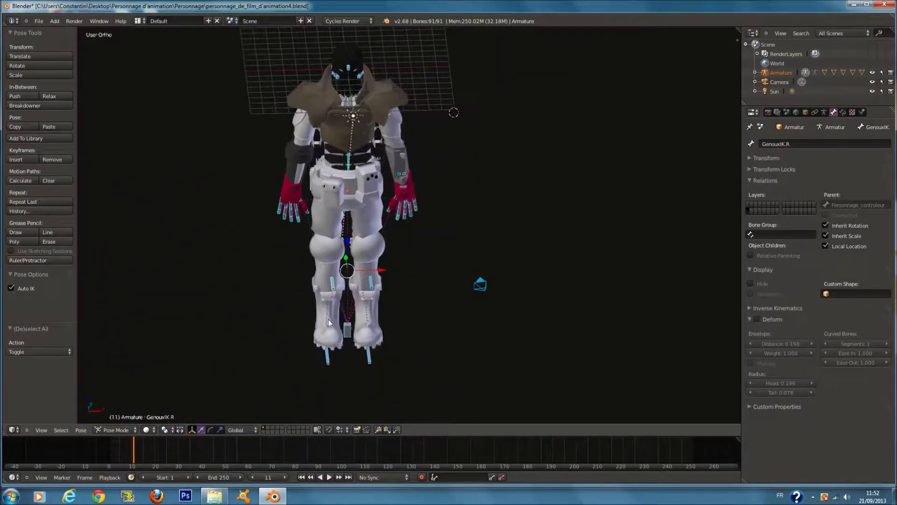
right_click(346, 333)
key(g)
right_click(503, 324)
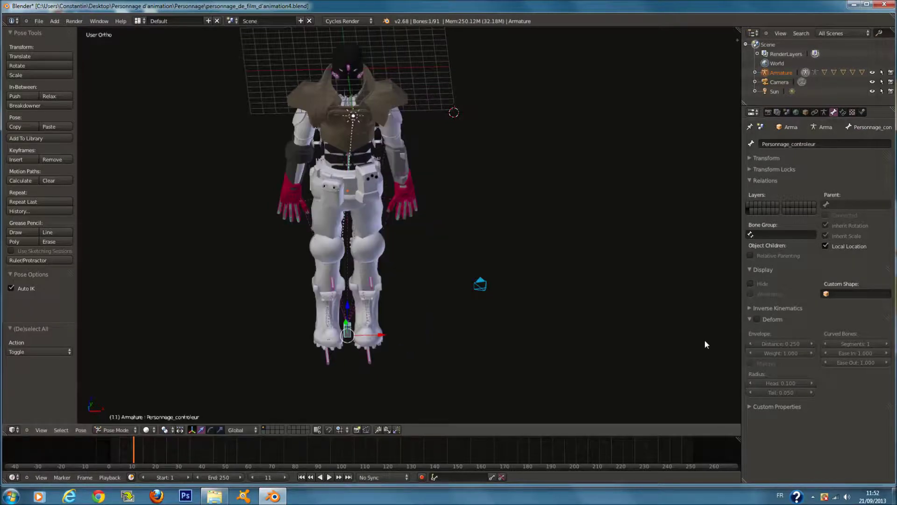
key(g)
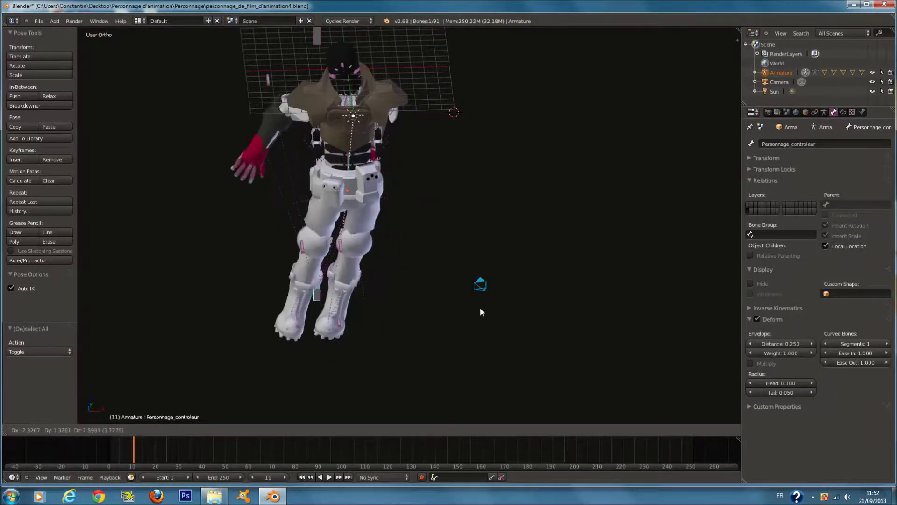
right_click(494, 304)
Test-move Personnage_controleur in front view to check how the body follows, and undo the move
key(KP_1)
key(KP_Decimal)
scroll(498, 287, down, 8)
shift+scroll(522, 300, up, 5)
key(g)
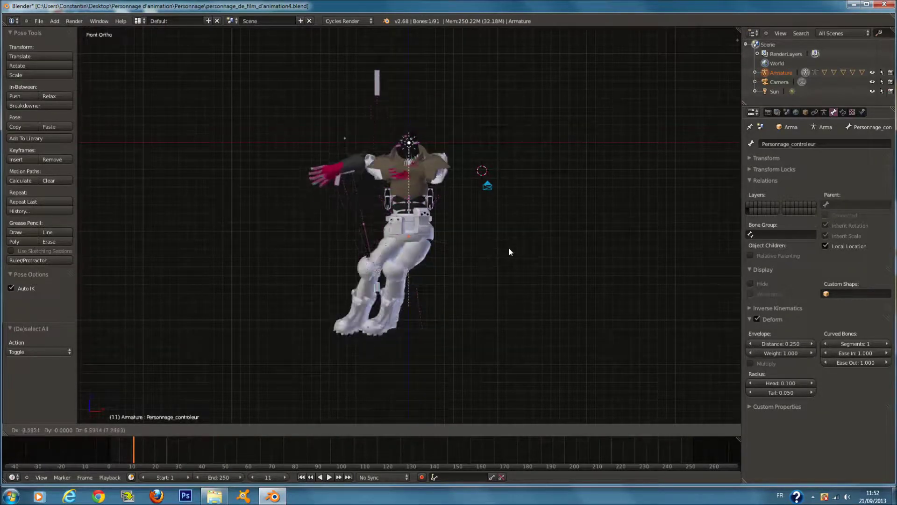
click(540, 248)
mouse_move(511, 255)
middle_down()
mouse_move(405, 252)
mouse_move(370, 260)
mouse_move(534, 259)
mouse_move(515, 248)
middle_up()
key(KP_1)
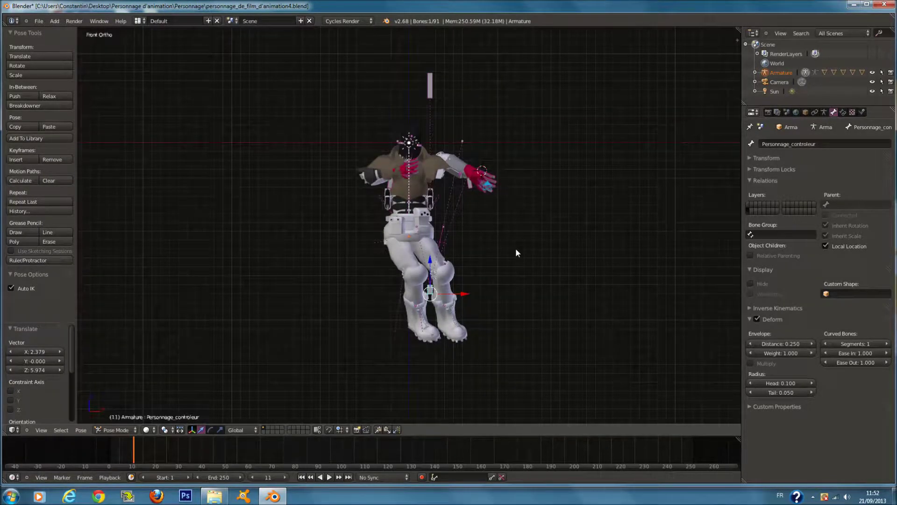
key(ctrl+z)
scroll(507, 245, up, 2)
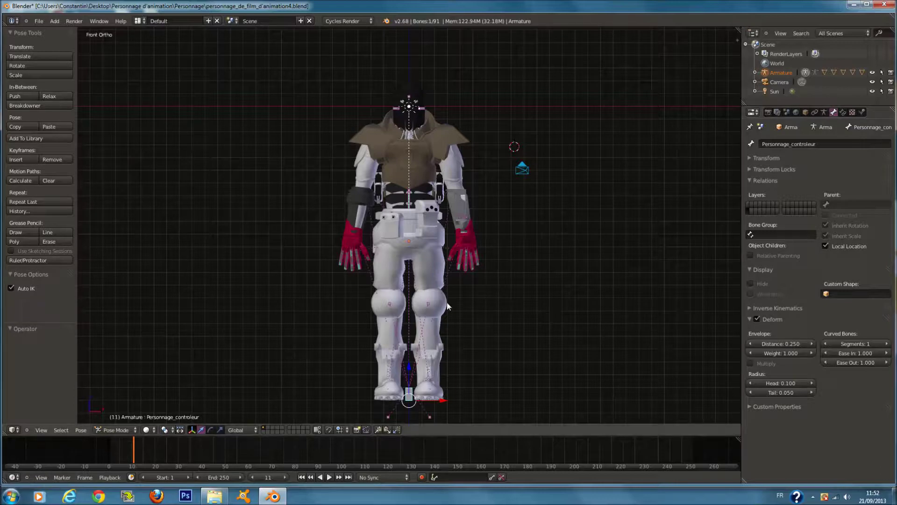
Clear the parent of the Personnage_controleur bone in the armature's Edit Mode
shift+middle_drag(425, 379, 425, 333)
key(z)
key(ctrl+p)
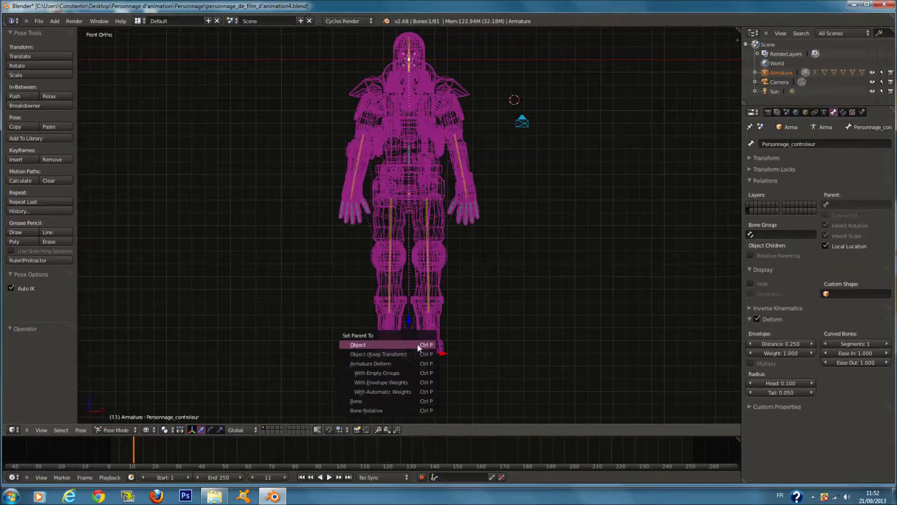
key(Tab)
scroll(494, 341, up, 2)
click(495, 348)
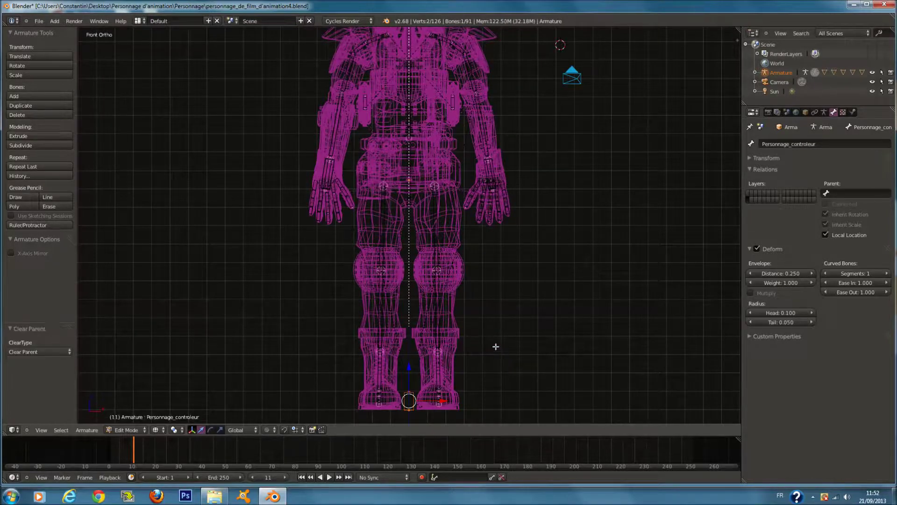
scroll(458, 327, down, 3)
Delete the Personnage_controleur bone from the armature and return to Pose Mode
key(Tab)
scroll(451, 326, up, 2)
key(Tab)
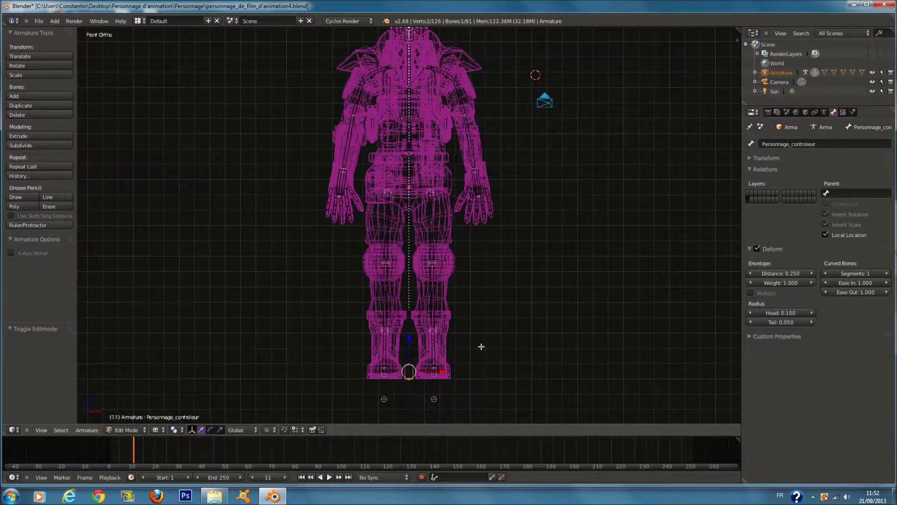
key(alt+p)
click(488, 365)
click(490, 341)
key(Tab)
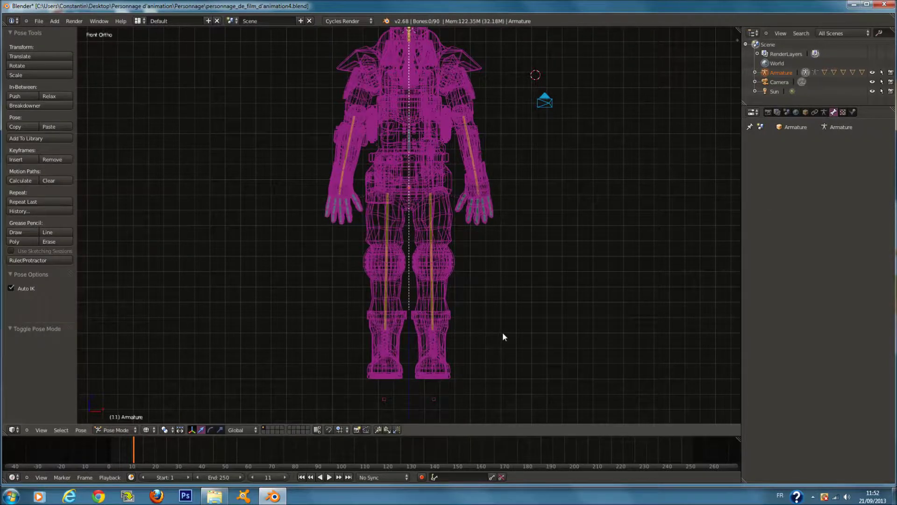
Test-move PiedIK.L alone and together with PiedIK.R, cancelling each move
scroll(503, 331, down, 2)
key(ctrl+Tab)
right_click(425, 357)
right_click(428, 368)
key(g)
right_click(496, 361)
shift+right_click(386, 372)
key(g)
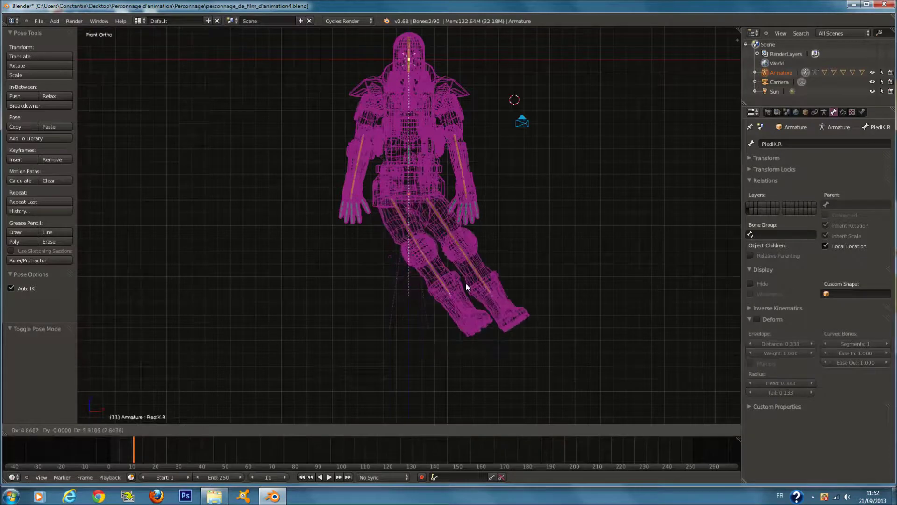
key(Escape)
key(z)
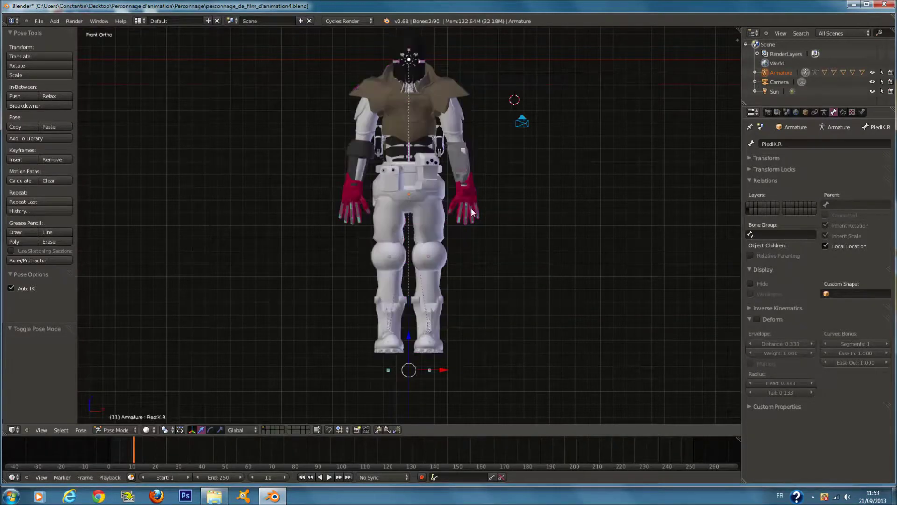
scroll(471, 207, down, 1)
key(z)
key(a)
right_click(428, 248)
scroll(428, 249, up, 1)
key(ctrl+z)
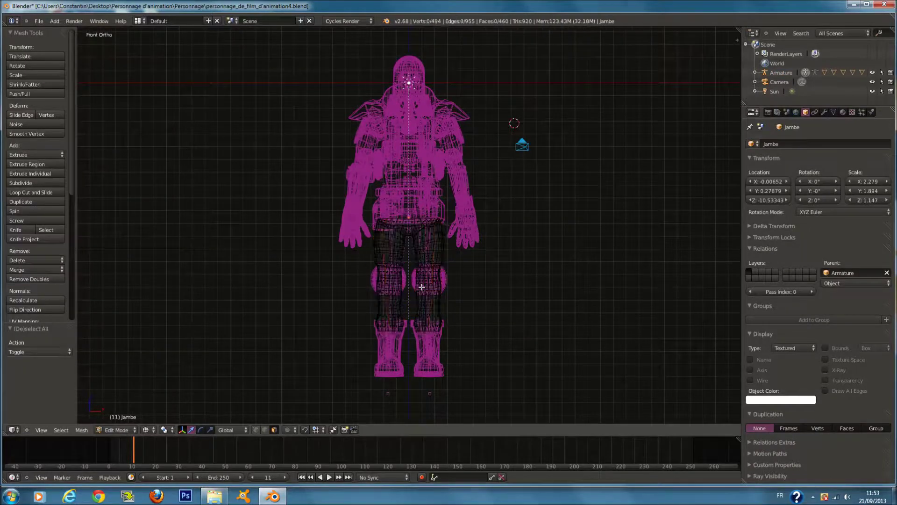
Add a new bone to the armature in Edit Mode at the 3D cursor in the helmet
right_click(429, 393)
key(Tab)
key(a)
key(a)
key(a)
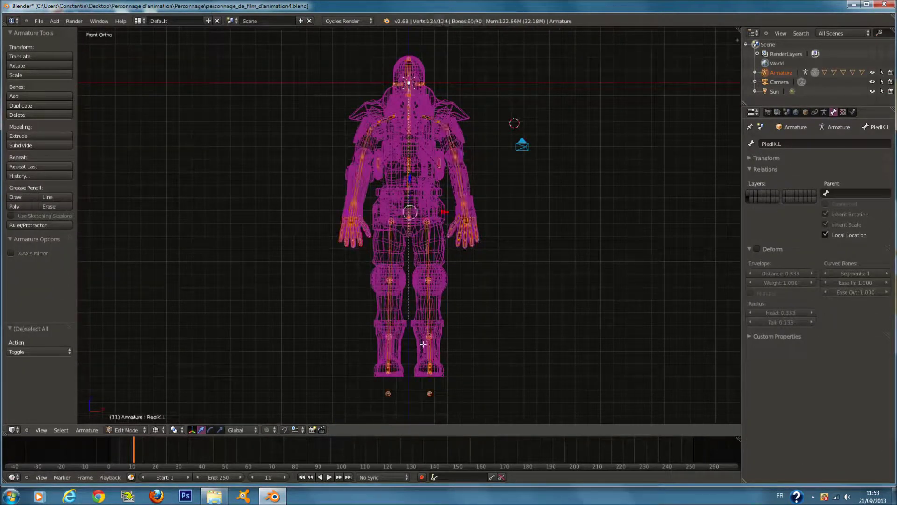
scroll(429, 394, down, 3)
key(shift+a)
scroll(427, 138, up, 2)
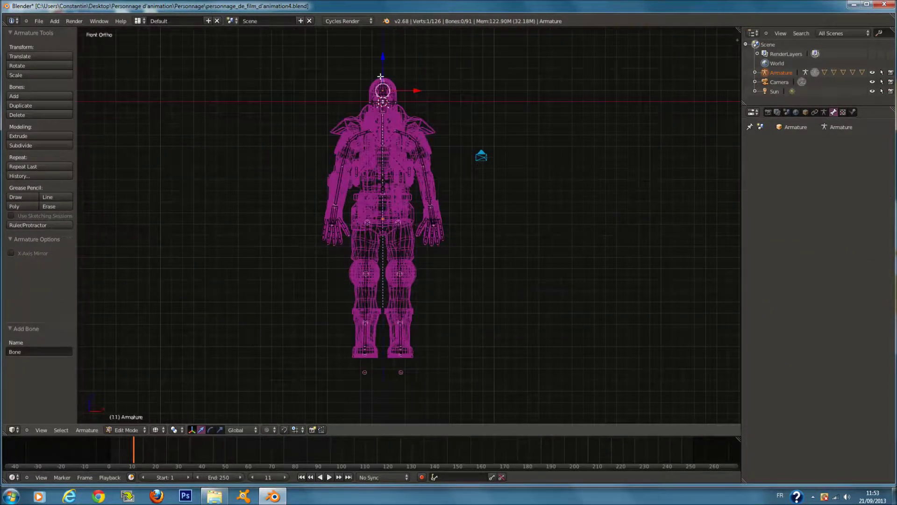
Select the new bone inside the helmet and move it straight down along Z to between the foot control bones
right_click(384, 87)
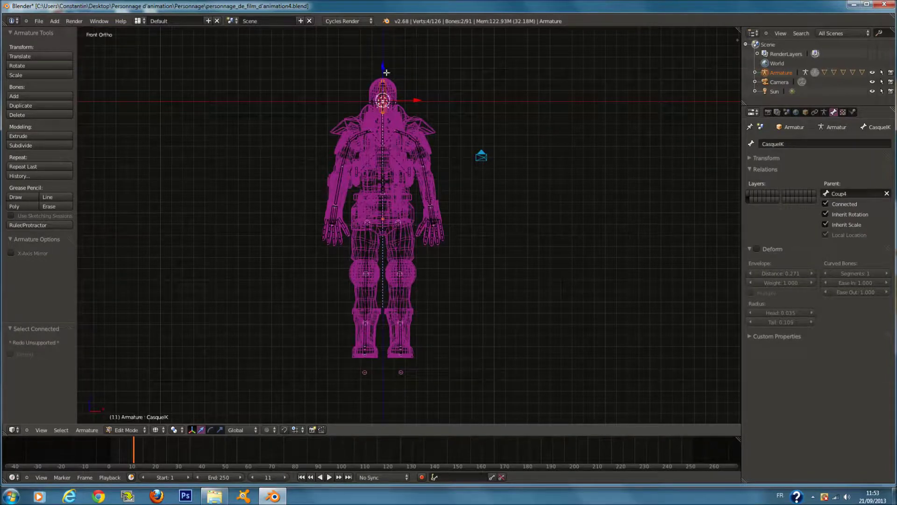
key(KP_Decimal)
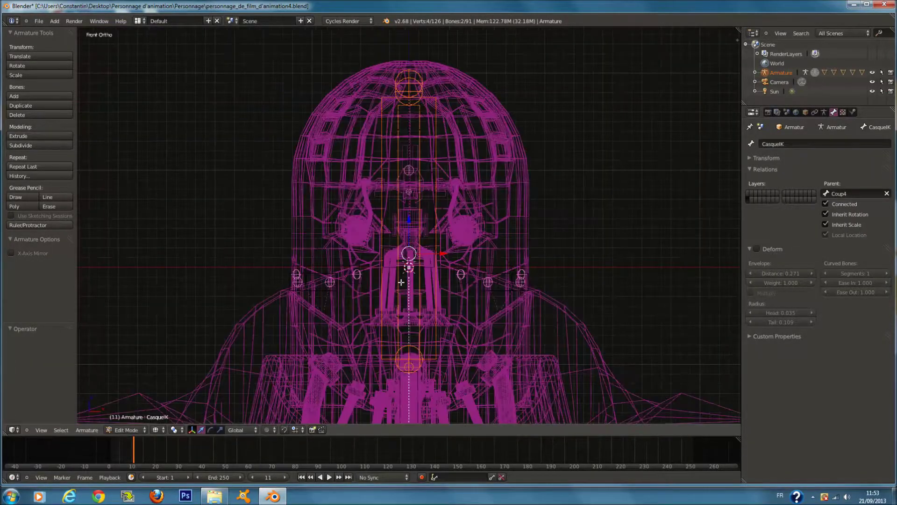
right_click(411, 129)
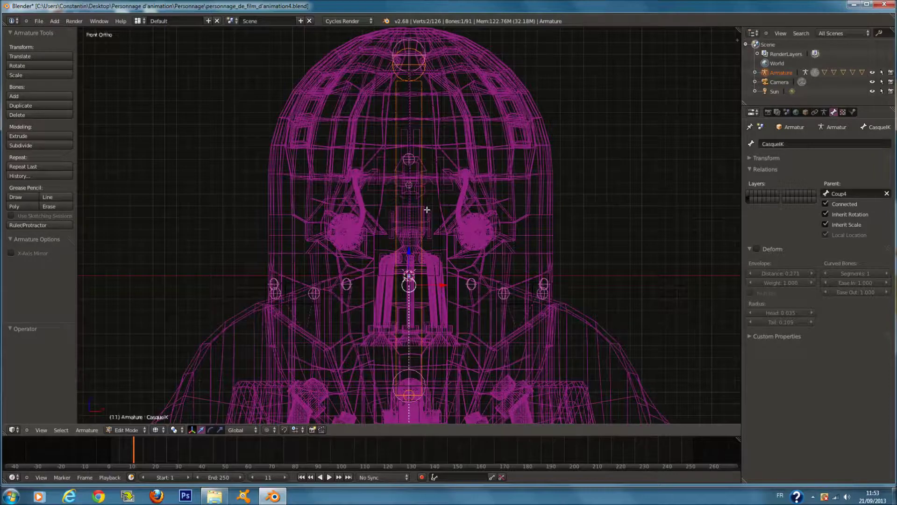
right_click(471, 224)
right_click(418, 172)
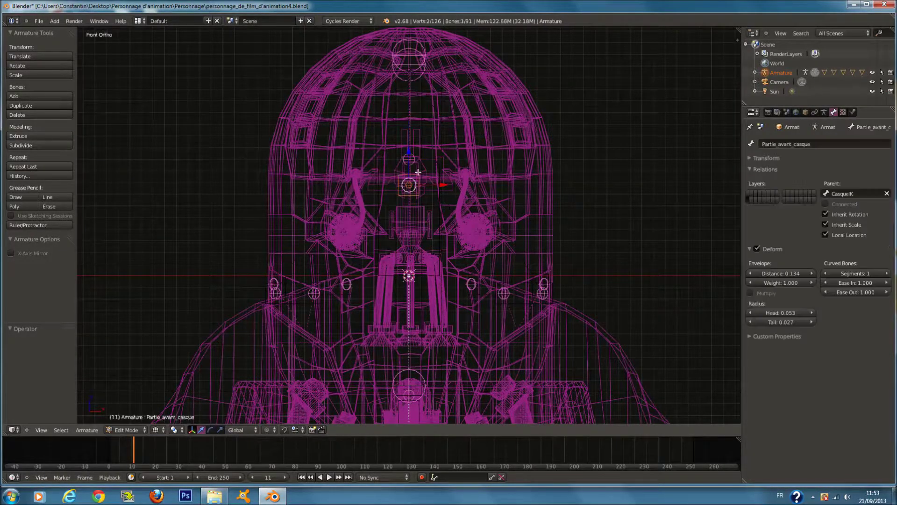
right_click(419, 165)
scroll(419, 161, down, 10)
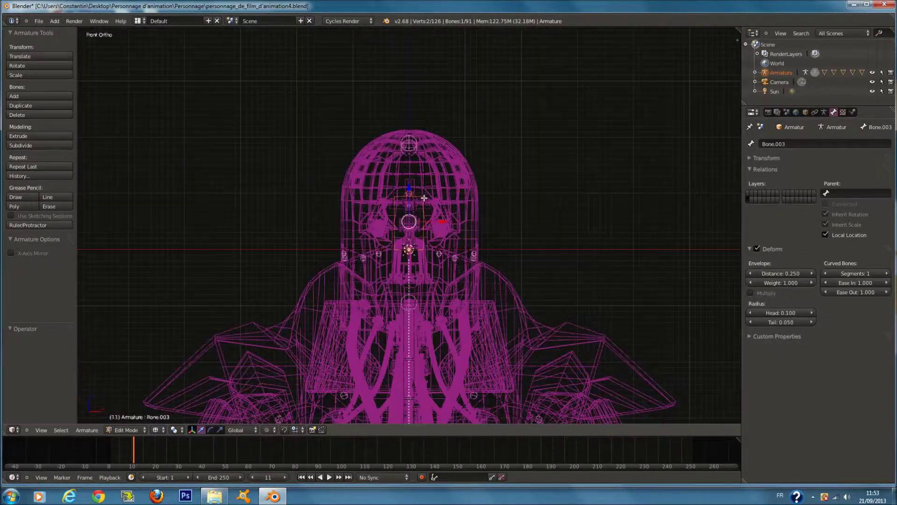
key(g)
key(z)
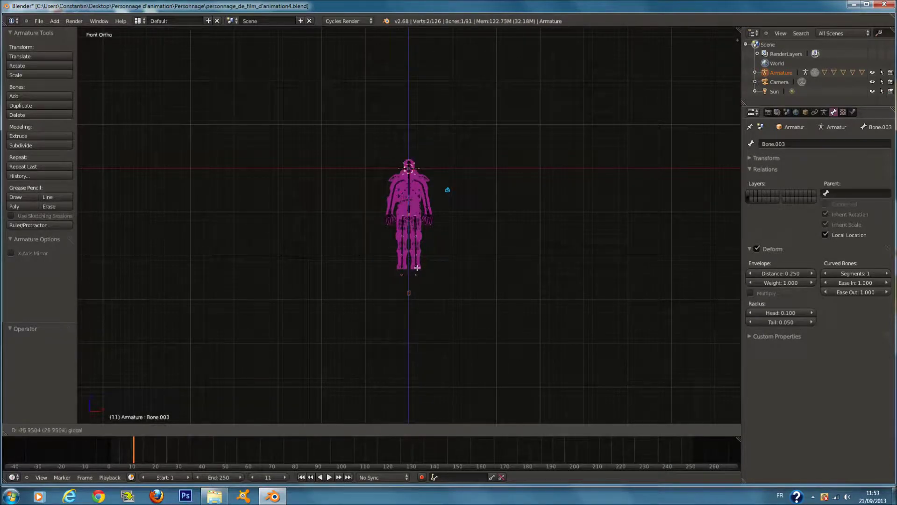
click(416, 270)
scroll(413, 281, up, 5)
drag(413, 385, 417, 327)
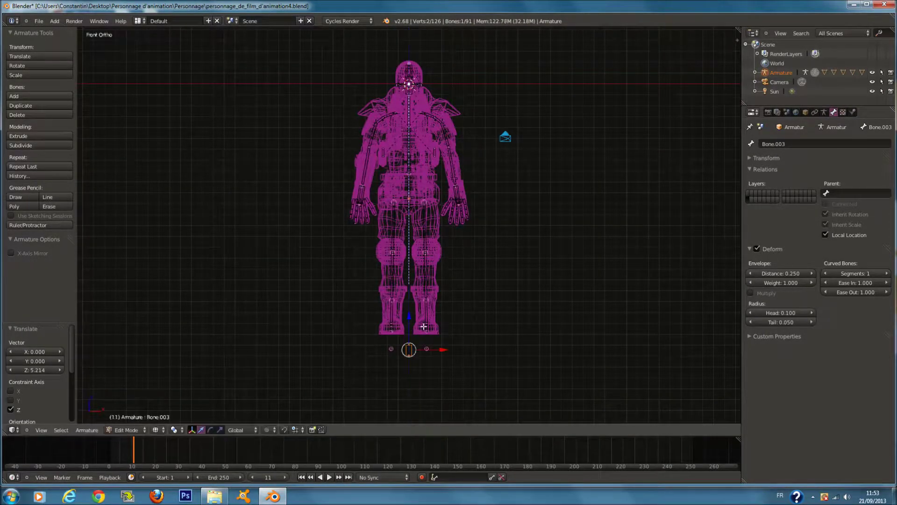
scroll(435, 337, up, 2)
Examine the foot control bones and the leg bones such as Tibia.L in Pose Mode
key(Tab)
scroll(450, 355, down, 2)
shift+scroll(444, 346, down, 5)
scroll(442, 343, up, 3)
middle_drag(473, 346, 441, 330)
right_click(440, 330)
right_click(386, 347)
shift+scroll(387, 349, up, 3)
right_click(489, 258)
middle_drag(490, 258, 469, 253)
right_click(425, 266)
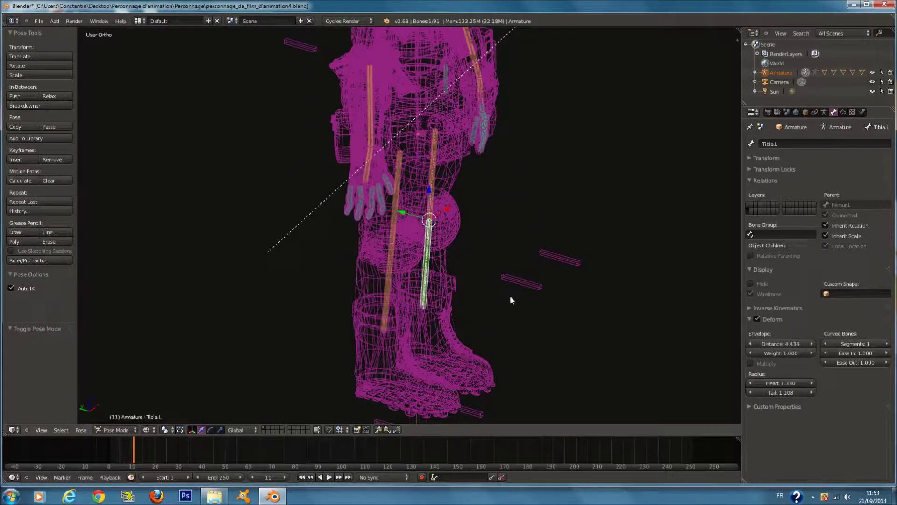
Examine the remaining control bones around the body from the back and front in Pose Mode
middle_drag(585, 310, 247, 172)
middle_drag(256, 122, 337, 157)
right_click(273, 147)
right_click(368, 103)
middle_drag(369, 104, 426, 308)
right_click(475, 141)
right_click(412, 319)
right_click(452, 315)
In the armature's Edit Mode, select the foot IK bones and the knee control bones of both legs together
key(ctrl+Tab)
right_click(359, 234)
scroll(425, 307, up, 3)
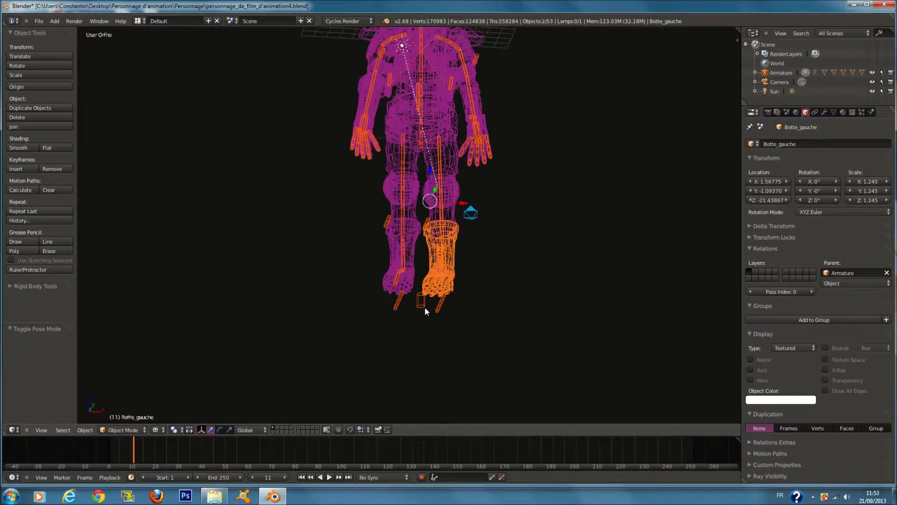
right_click(467, 335)
middle_drag(467, 336, 444, 344)
key(Tab)
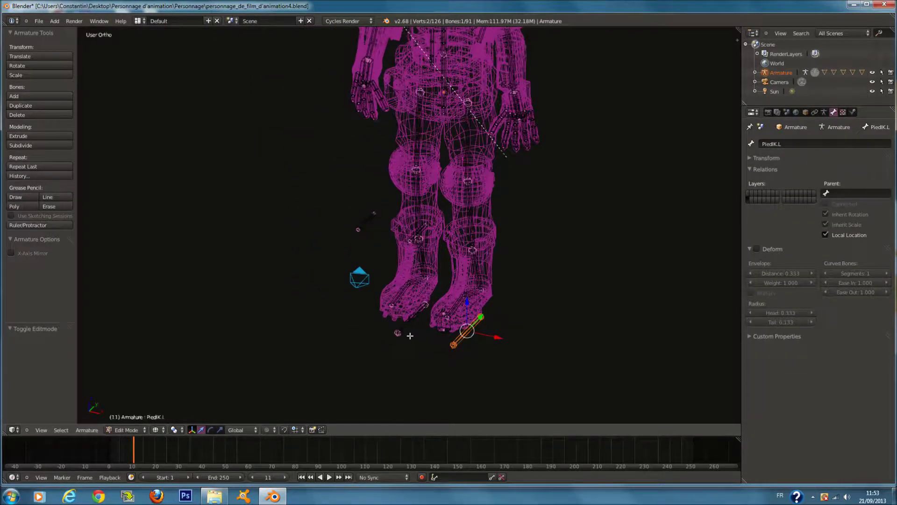
shift+right_click(453, 346)
shift+middle_drag(391, 290, 391, 325)
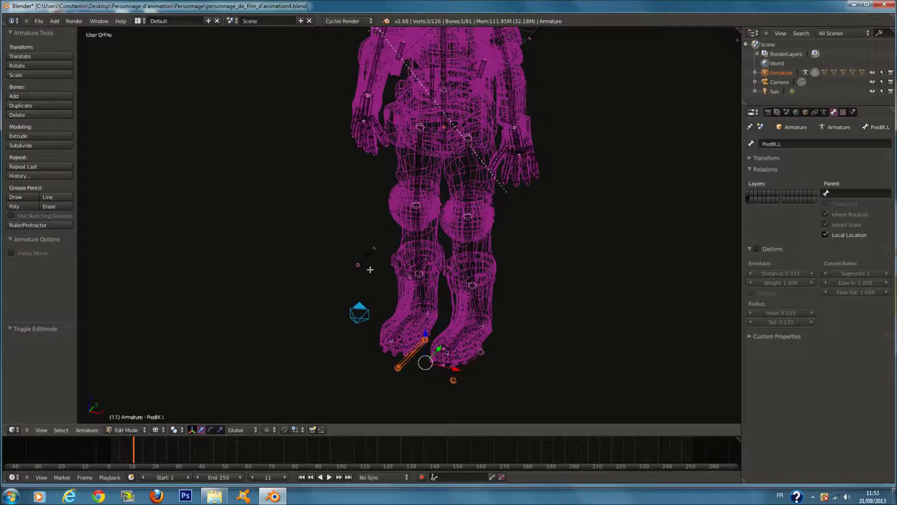
middle_drag(367, 257, 483, 271)
shift+right_click(483, 270)
Extend the bone selection with both elbow control bones and try to include the control bone inside the helmet
shift+middle_drag(484, 226, 484, 308)
shift+right_click(269, 171)
middle_drag(316, 89, 435, 128)
shift+right_click(437, 127)
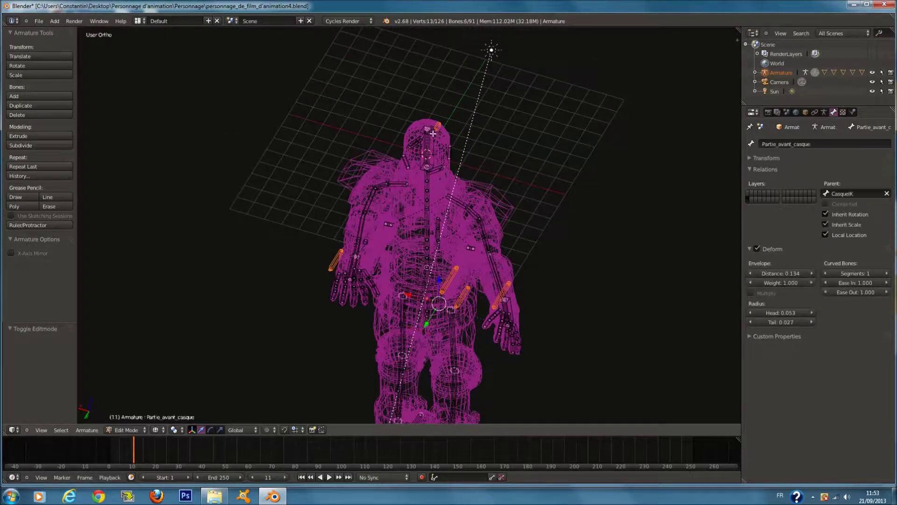
shift+right_click(431, 140)
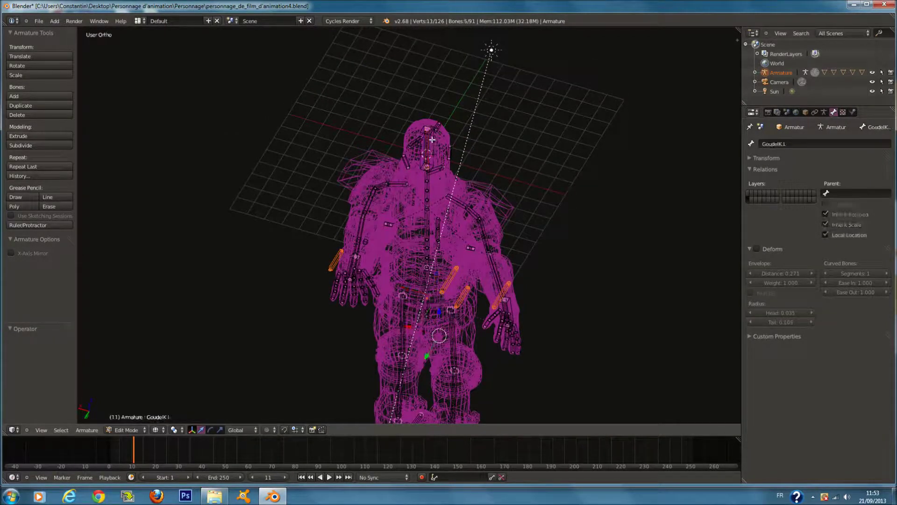
scroll(454, 139, up, 2)
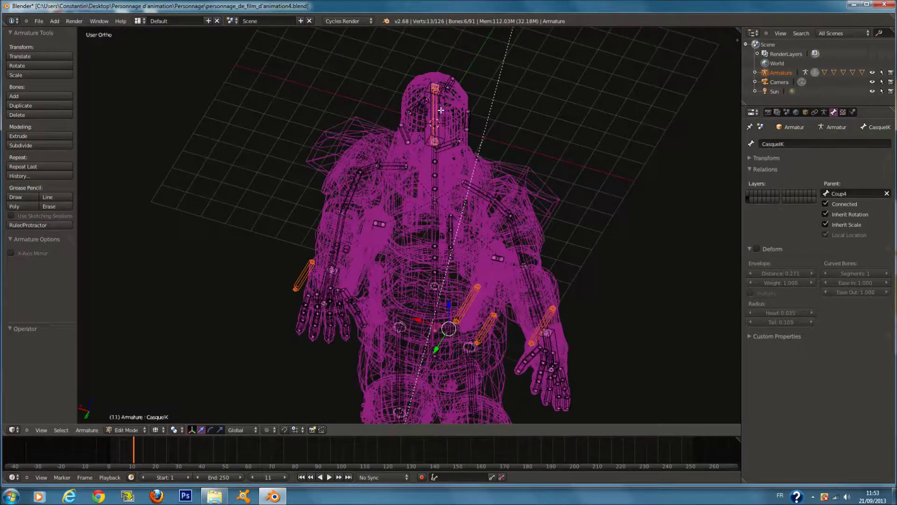
scroll(447, 112, down, 1)
key(ctrl+Tab)
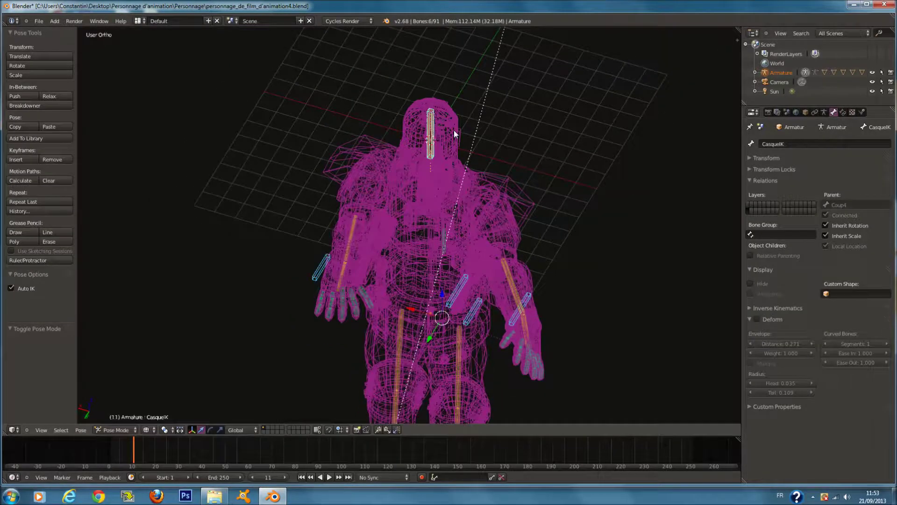
key(Tab)
middle_drag(448, 134, 435, 100)
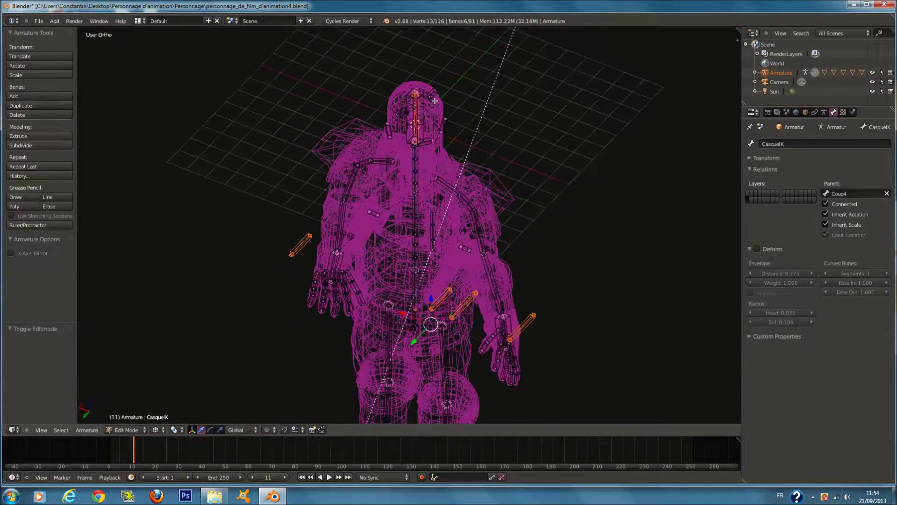
shift+right_click(403, 98)
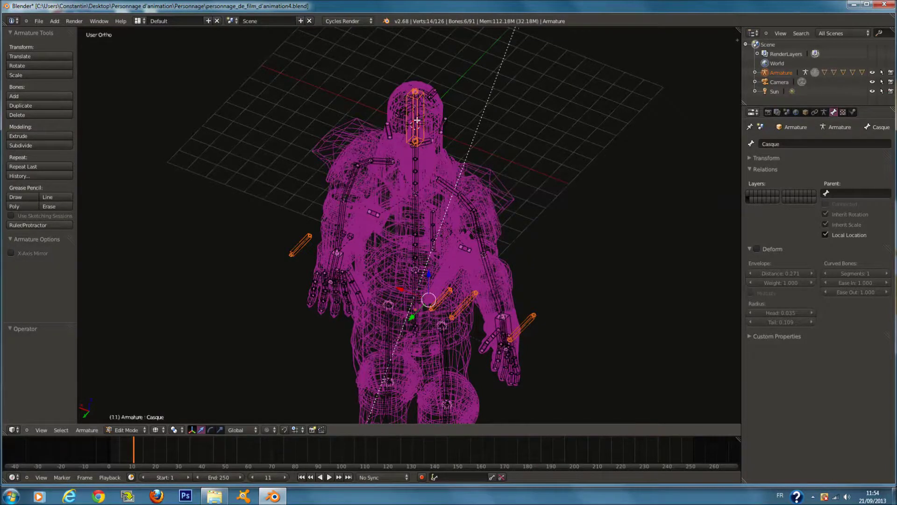
Save the file over the existing one and add the left and right hand IK bones to the selection
scroll(391, 337, down, 3)
shift+scroll(468, 257, down, 4)
middle_drag(468, 257, 621, 160)
scroll(511, 205, up, 1)
key(ctrl+s)
click(511, 204)
scroll(481, 204, up, 3)
shift+scroll(481, 204, down, 7)
scroll(561, 140, up, 2)
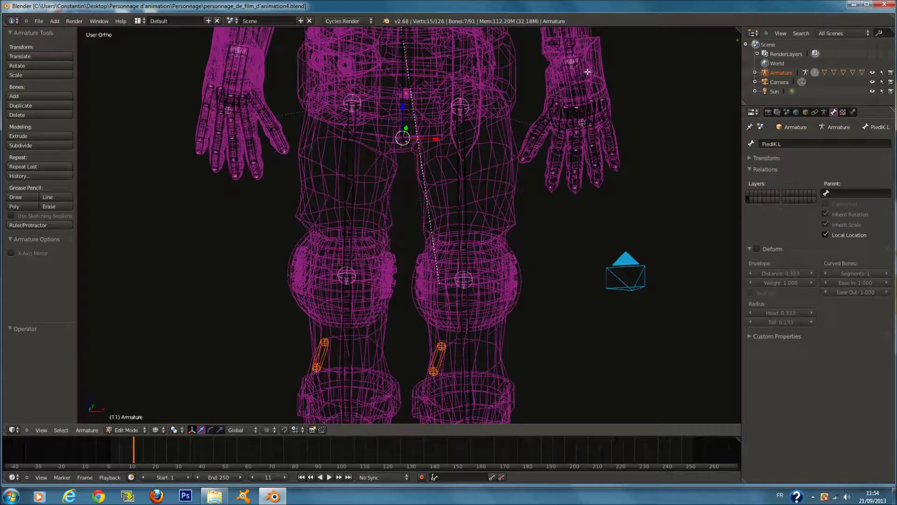
shift+right_click(588, 72)
shift+scroll(177, 120, up, 1)
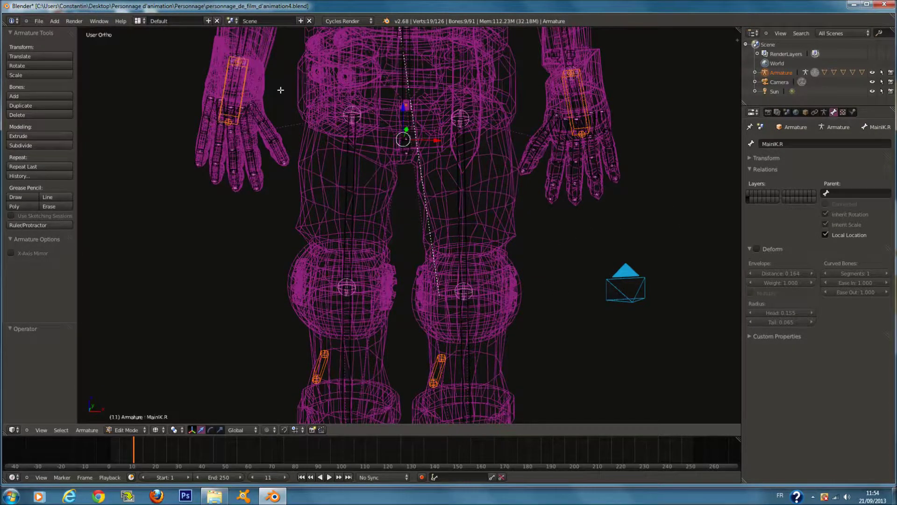
Examine in Pose Mode which control bones around the arms and legs are selected
key(ctrl+Tab)
scroll(281, 90, down, 3)
scroll(440, 141, up, 4)
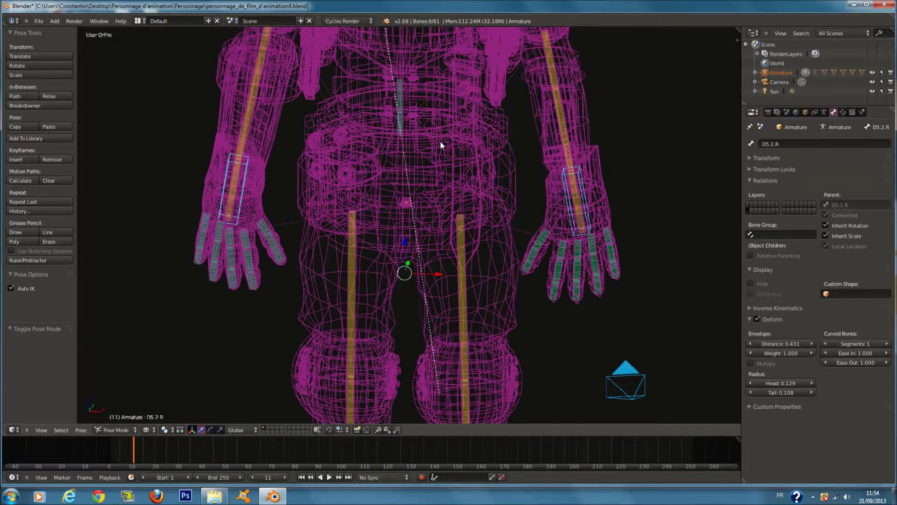
scroll(440, 142, down, 3)
shift+middle_drag(425, 138, 456, 136)
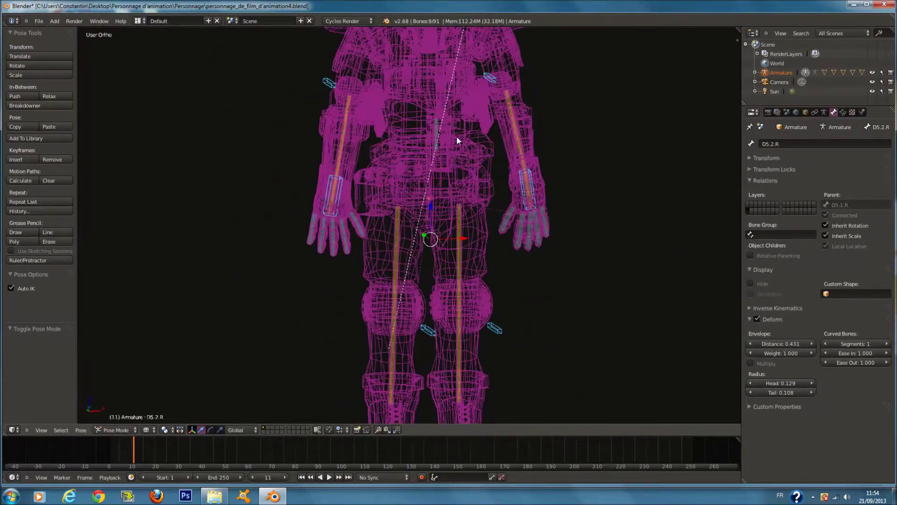
scroll(479, 169, down, 2)
scroll(478, 170, down, 2)
middle_drag(479, 170, 411, 168)
Parent the selected control bones to the new bone between the feet in Edit Mode, using Keep Offset
key(Tab)
scroll(402, 280, up, 2)
shift+middle_drag(393, 337, 389, 308)
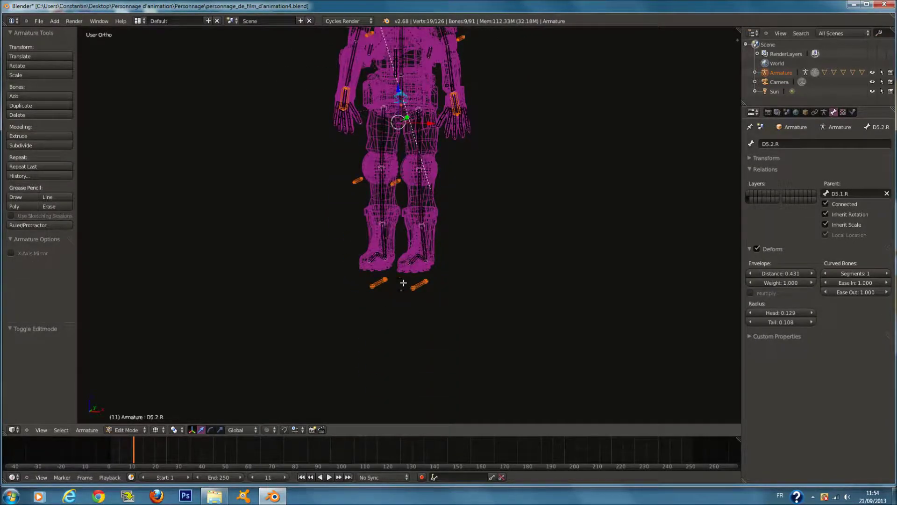
key(shift+a)
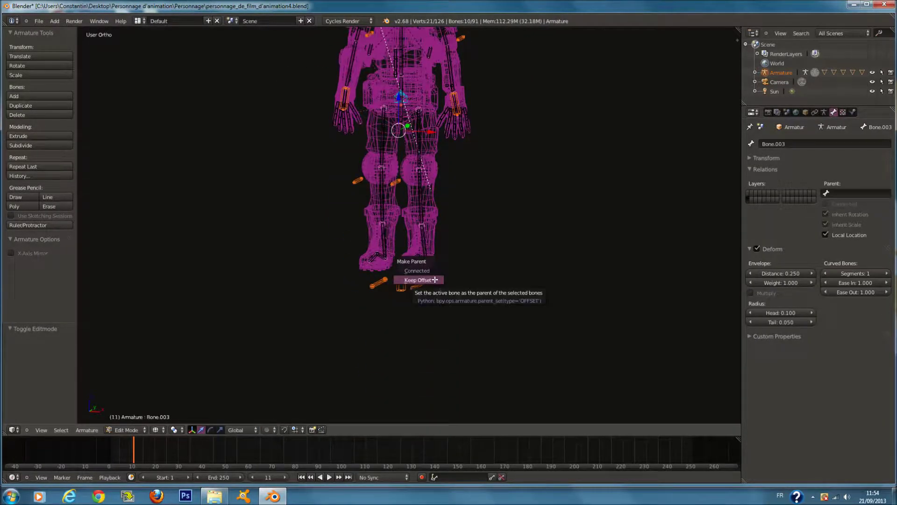
click(435, 279)
In Pose Mode, check the hand IK bones' parent and try moving the master bone between the feet
key(ctrl+Tab)
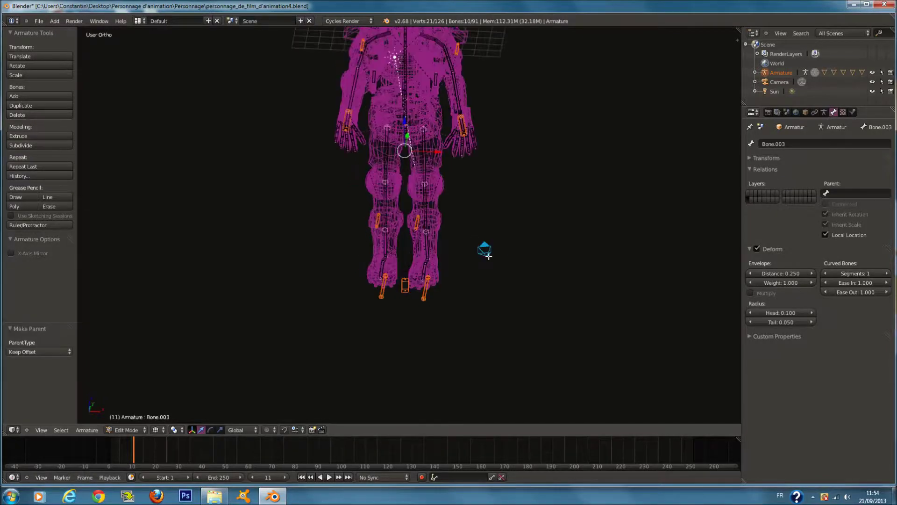
scroll(488, 207, up, 2)
scroll(479, 168, up, 1)
right_click(490, 144)
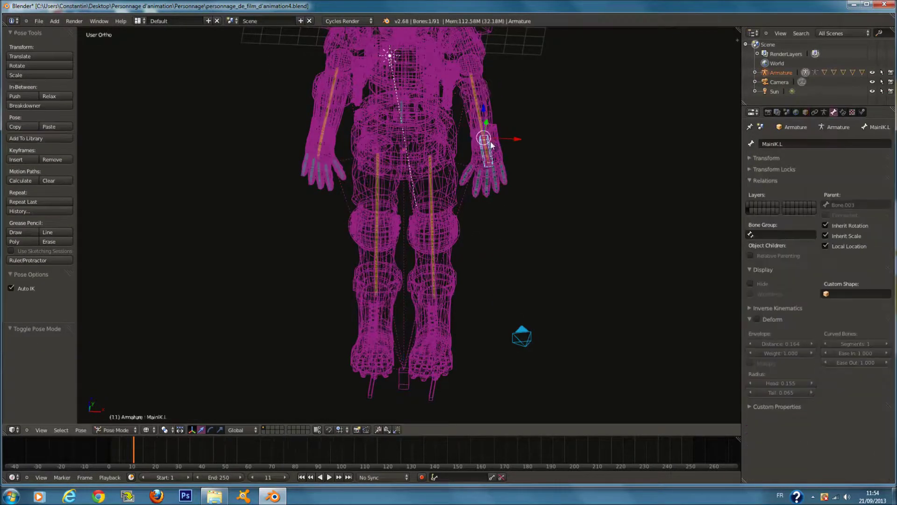
right_click(327, 141)
scroll(364, 248, down, 2)
right_click(406, 355)
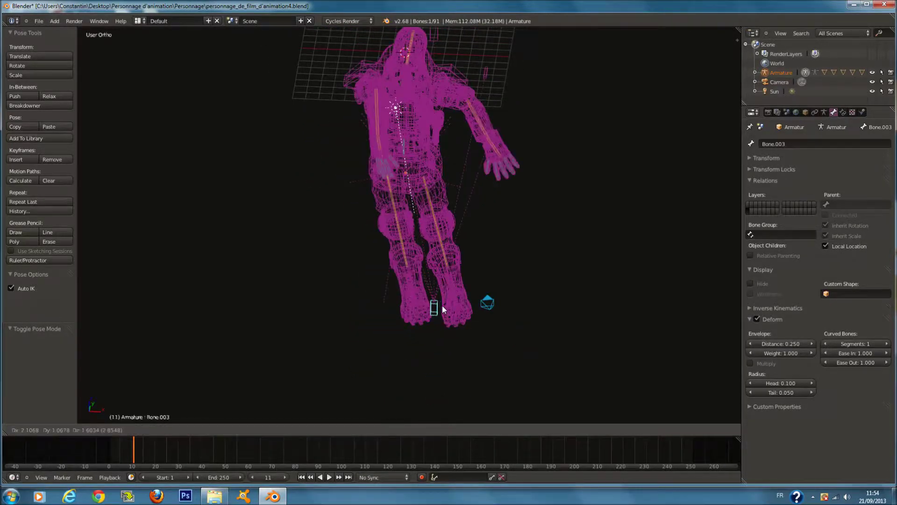
Disable Deform on the left ankle bone Cheville.L and try moving the master bone
scroll(421, 323, up, 5)
right_click(444, 345)
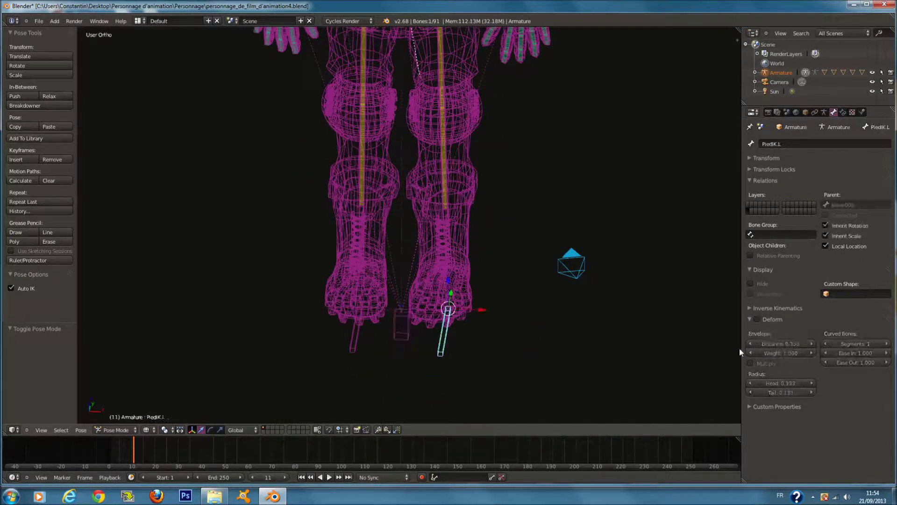
right_click(451, 282)
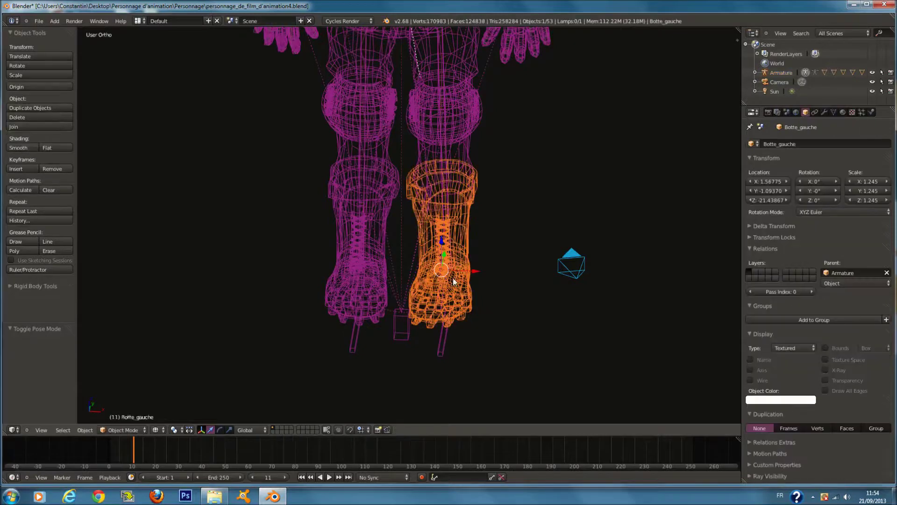
middle_drag(456, 257, 442, 254)
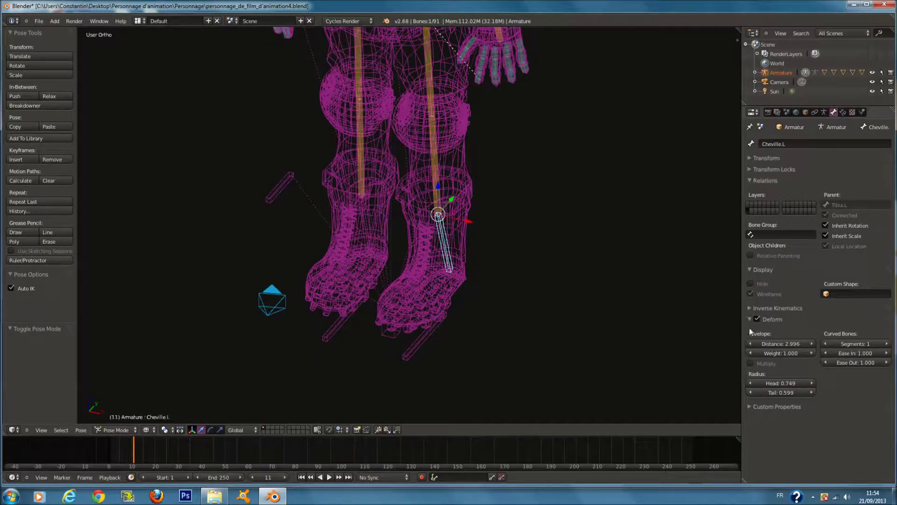
middle_drag(729, 324, 464, 298)
right_click(413, 322)
key(g)
key(Escape)
Disable Deform on the left shin bone Tibia.L
middle_drag(505, 325, 689, 305)
right_click(441, 212)
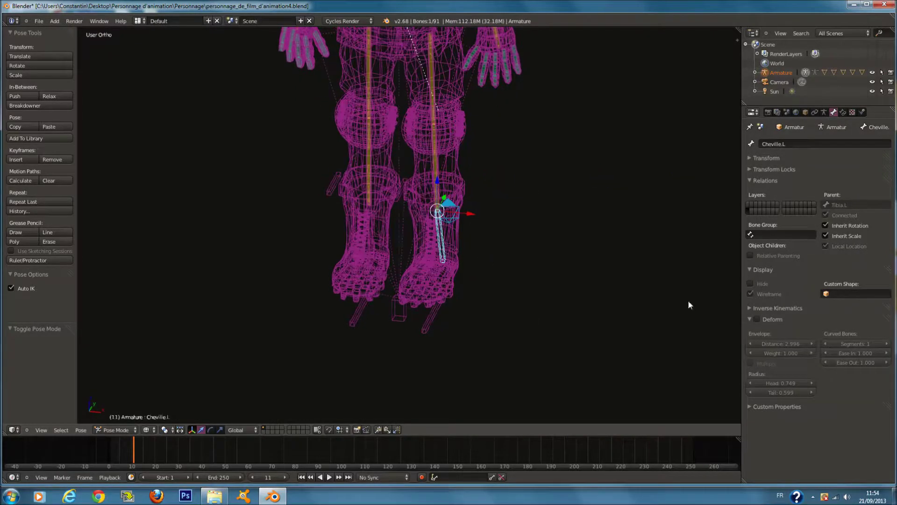
click(753, 319)
shift+middle_drag(439, 176, 438, 199)
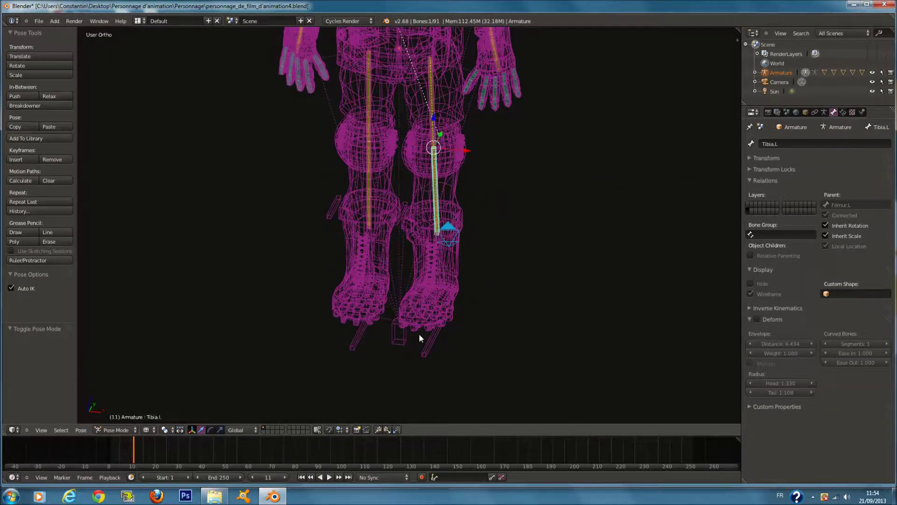
Try moving the master bone between the feet and disable its Deform option
right_click(419, 333)
key(g)
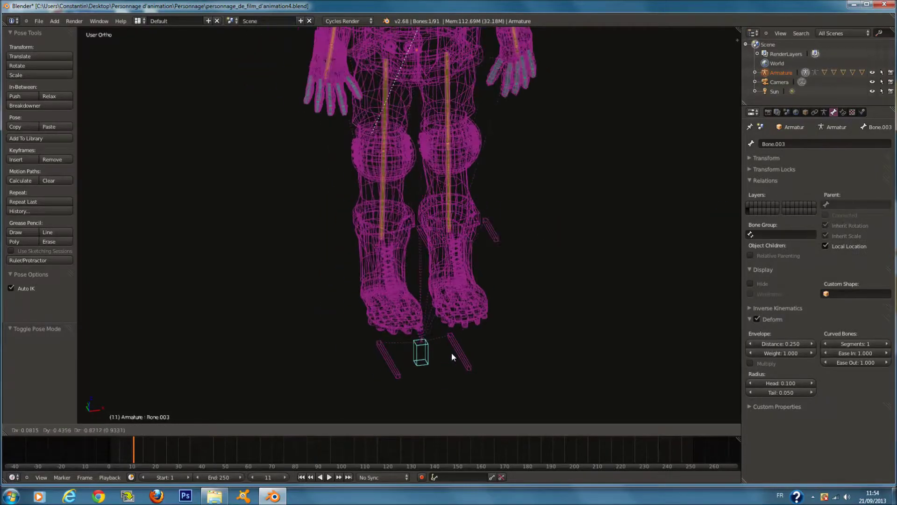
click(483, 334)
middle_drag(484, 335, 541, 253)
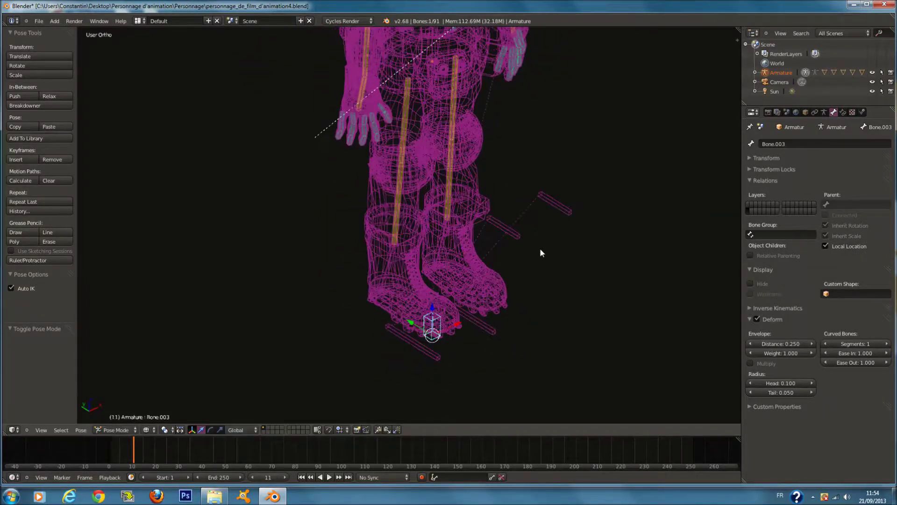
click(757, 318)
click(757, 319)
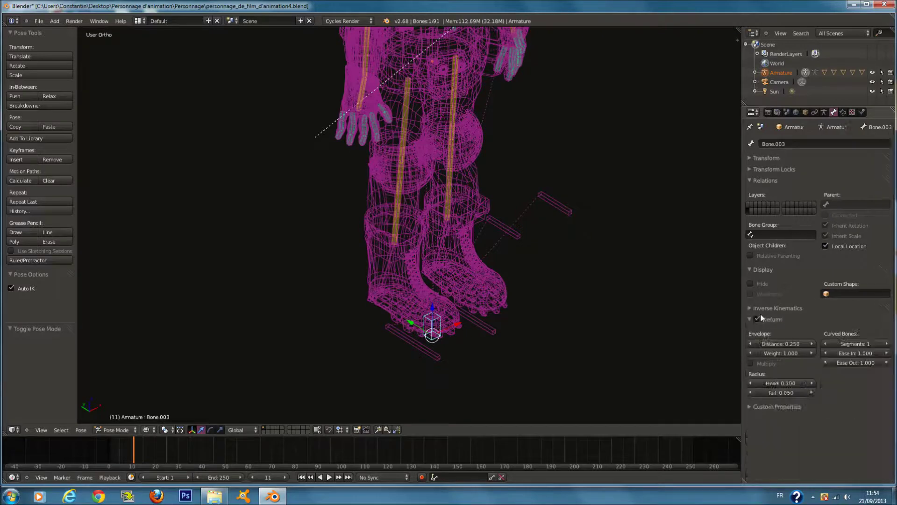
click(757, 319)
Try moving the left knee control bone GenouxIK.L to test how the leg responds
middle_drag(578, 332, 245, 212)
right_drag(210, 133, 349, 204)
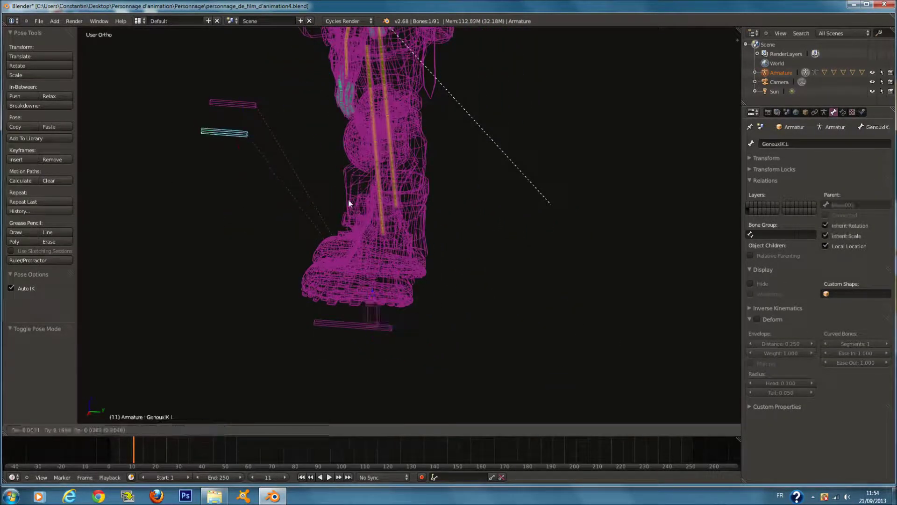
right_drag(301, 226, 286, 252)
middle_drag(285, 253, 428, 350)
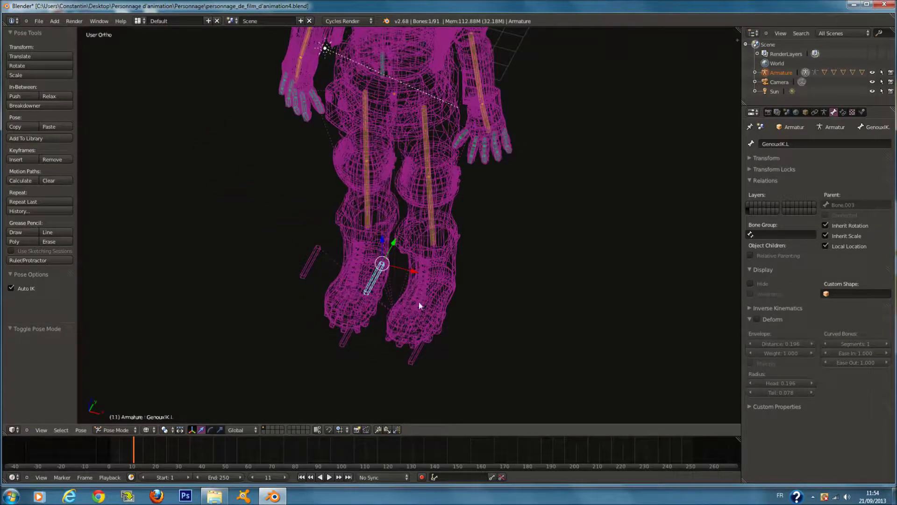
key(g)
right_click(470, 310)
Try moving the master bone again, and select the control bones around the left foot and knee
middle_drag(470, 310, 426, 310)
right_click(420, 336)
key(g)
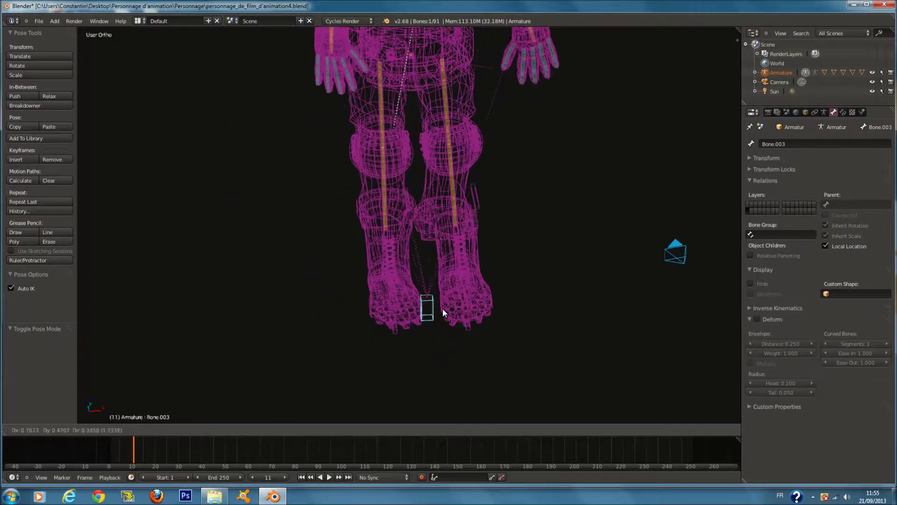
right_click(449, 322)
right_click(448, 322)
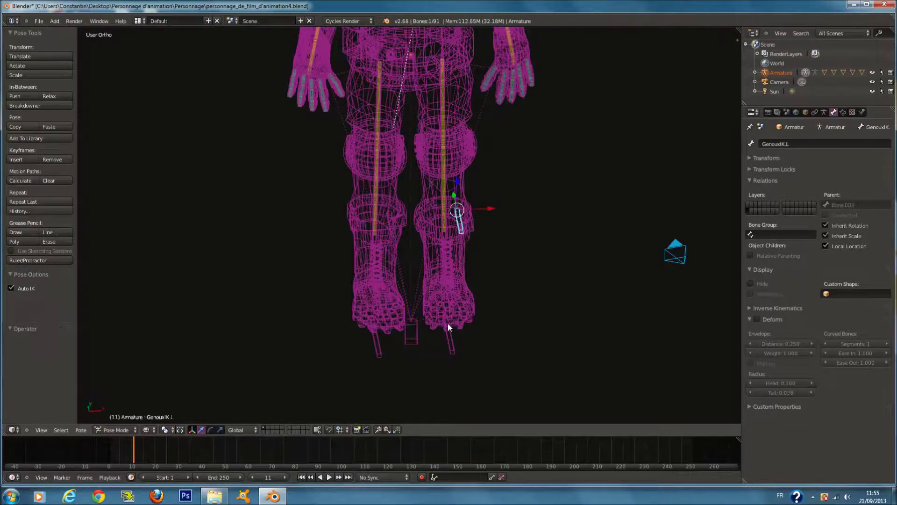
right_click(451, 321)
right_click(452, 320)
right_click(452, 318)
right_click(456, 319)
right_click(459, 319)
Select every bone in side view and try moving them about 16 units along the Y axis
scroll(461, 316, up, 1)
key(KP_3)
key(a)
key(a)
key(KP_Decimal)
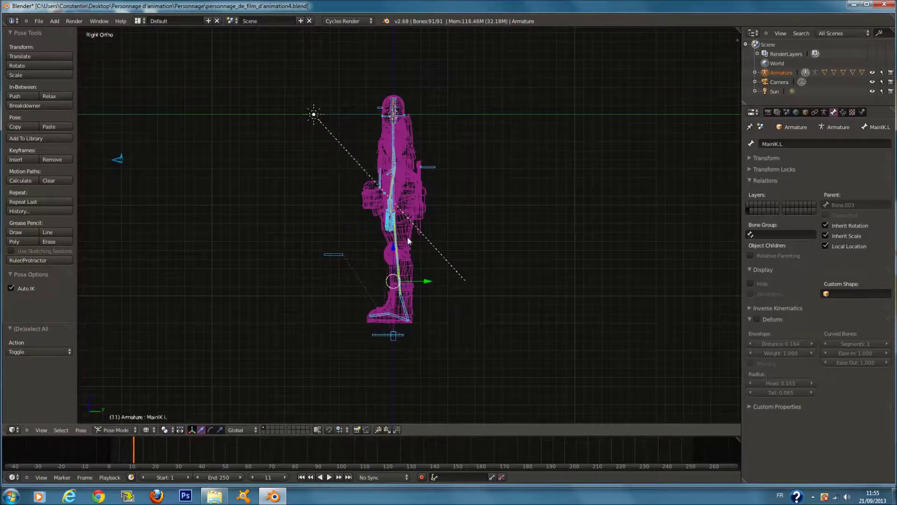
key(g)
key(y)
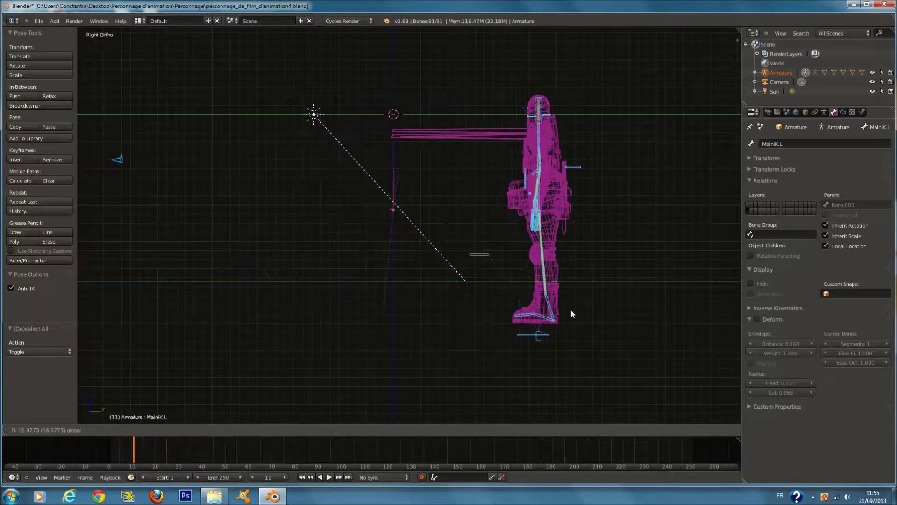
click(571, 310)
Delete the master bone between the feet from the armature in Edit Mode
scroll(483, 276, up, 3)
middle_drag(484, 277, 525, 276)
scroll(490, 268, up, 2)
middle_drag(461, 264, 447, 263)
scroll(473, 242, up, 2)
key(KP_3)
scroll(482, 243, down, 5)
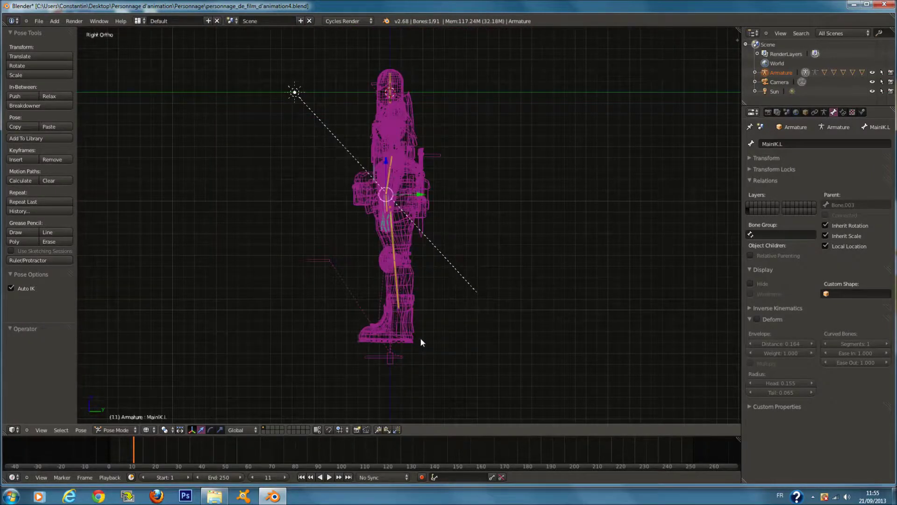
key(ctrl+Tab)
key(Tab)
mouse_move(392, 360)
middle_down()
mouse_move(471, 385)
mouse_move(405, 358)
middle_up()
right_click(405, 357)
click(408, 357)
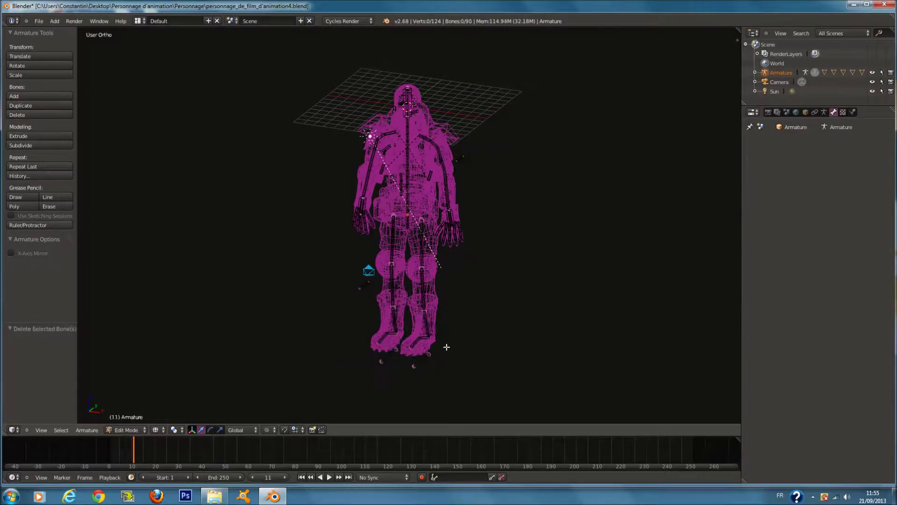
Return the armature to Object Mode and show the robot from the front
key(Tab)
key(KP_1)
scroll(481, 304, up, 8)
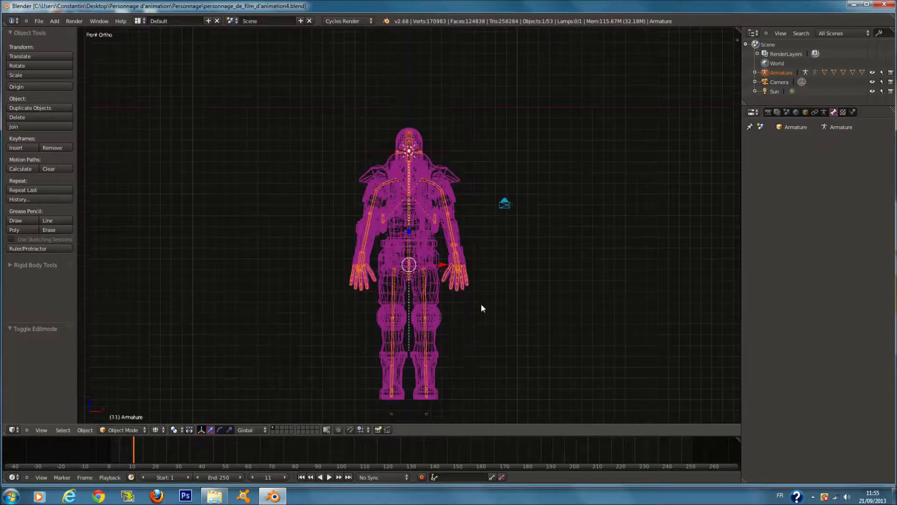
Examine the robot's neck and shoulder area in both wireframe and solid shading
scroll(483, 247, up, 2)
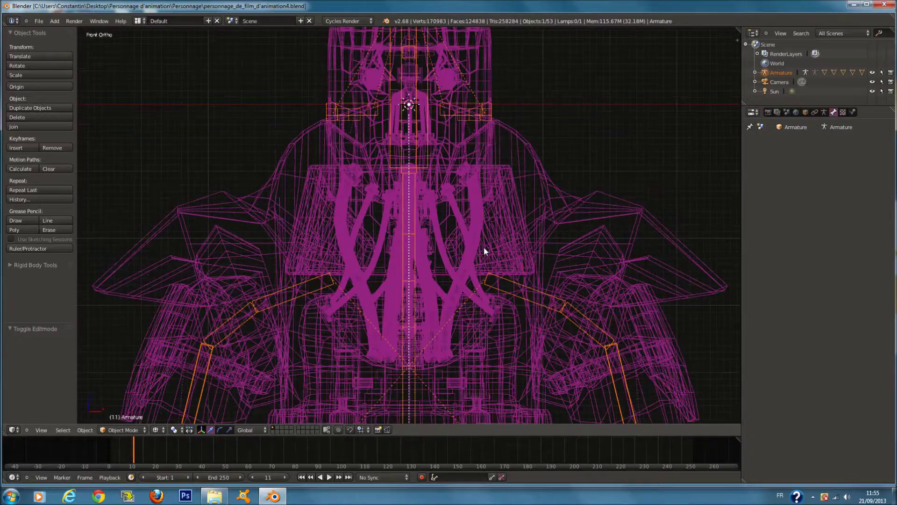
key(Tab)
scroll(475, 225, down, 1)
shift+middle_drag(449, 187, 469, 233)
key(Tab)
scroll(464, 237, up, 1)
key(z)
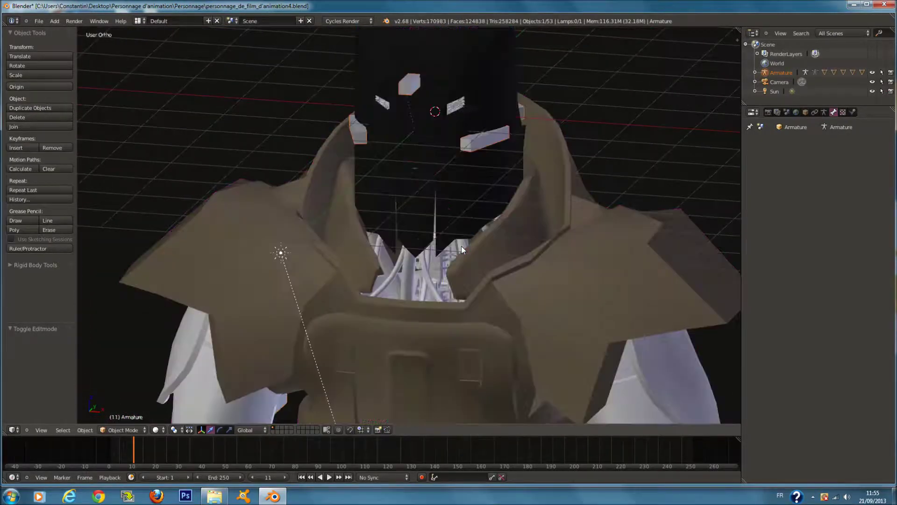
key(z)
Select the neck tubes mesh Coup_tuyaux among the overlapping chest parts and try moving it away from the neck
right_click(474, 263)
right_click(461, 244)
right_click(470, 250)
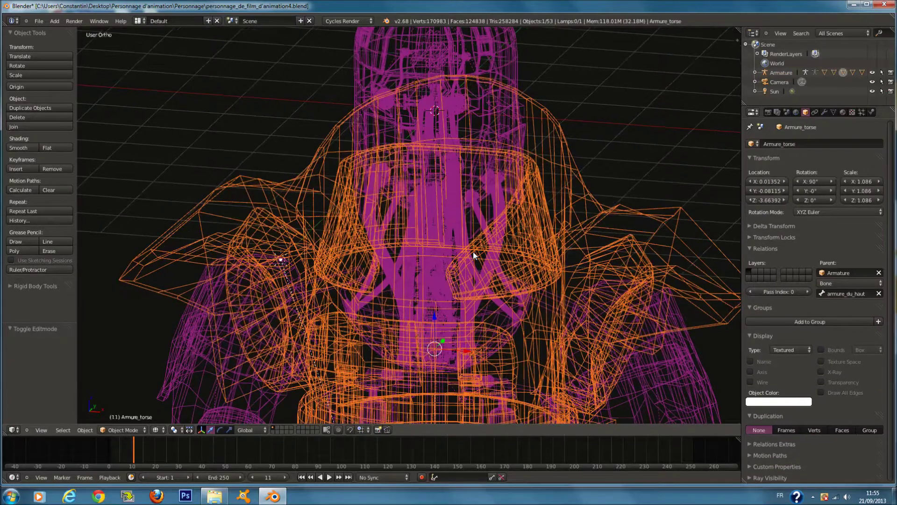
middle_drag(473, 251, 480, 222)
right_click(465, 235)
key(g)
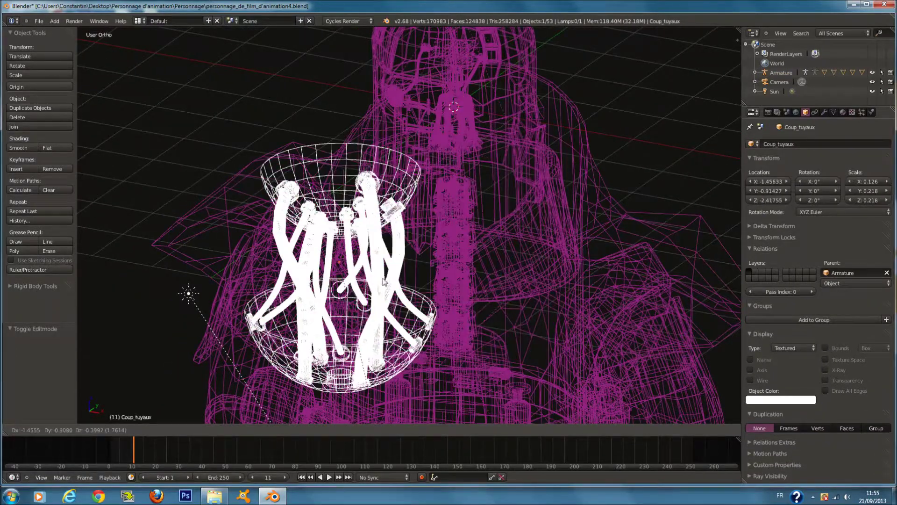
click(443, 229)
Check the neck parts by selecting the neck segment Coup2, the armature and the Coup_tuyaux tubes in turn
right_click(451, 229)
right_click(452, 229)
right_click(454, 240)
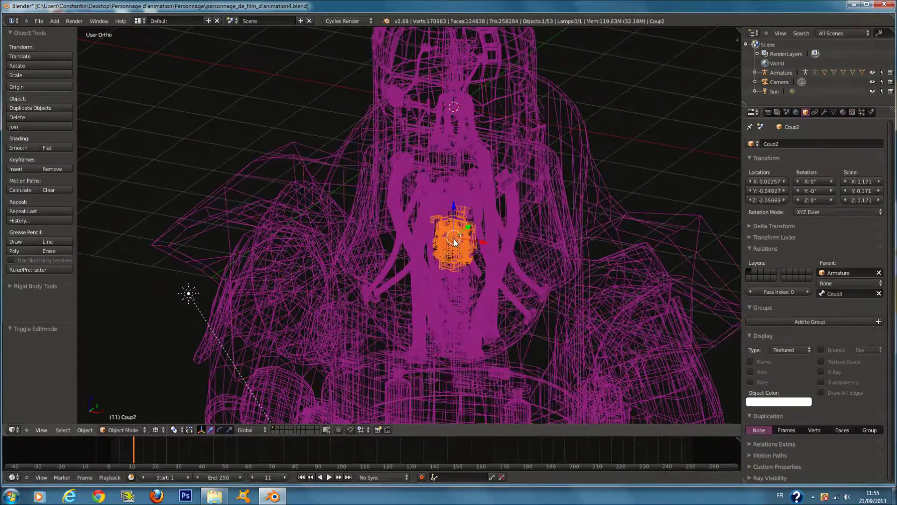
middle_drag(456, 126, 457, 83)
right_click(457, 83)
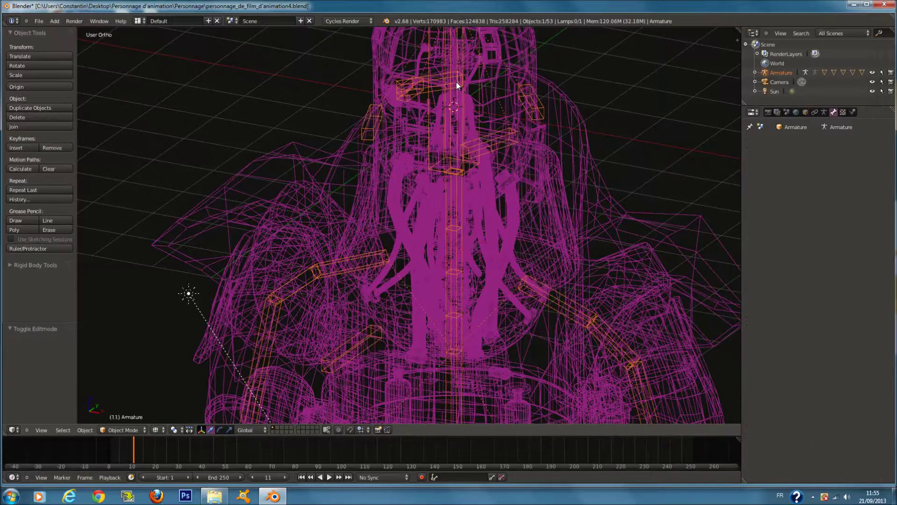
key(Tab)
key(a)
key(Tab)
key(a)
right_click(484, 158)
key(Tab)
key(Tab)
right_click(484, 170)
right_click(480, 155)
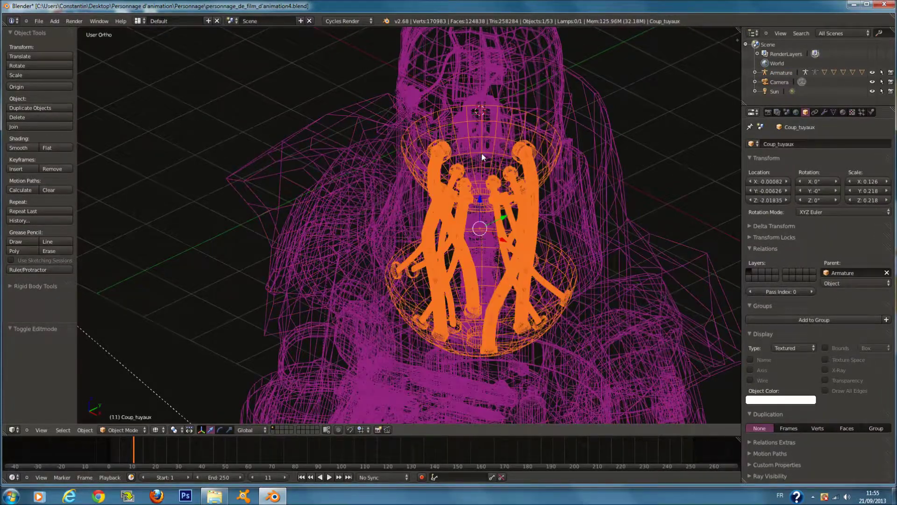
Switch the armature to Pose Mode, try moving all of its bones together, and undo the move
right_click(484, 146)
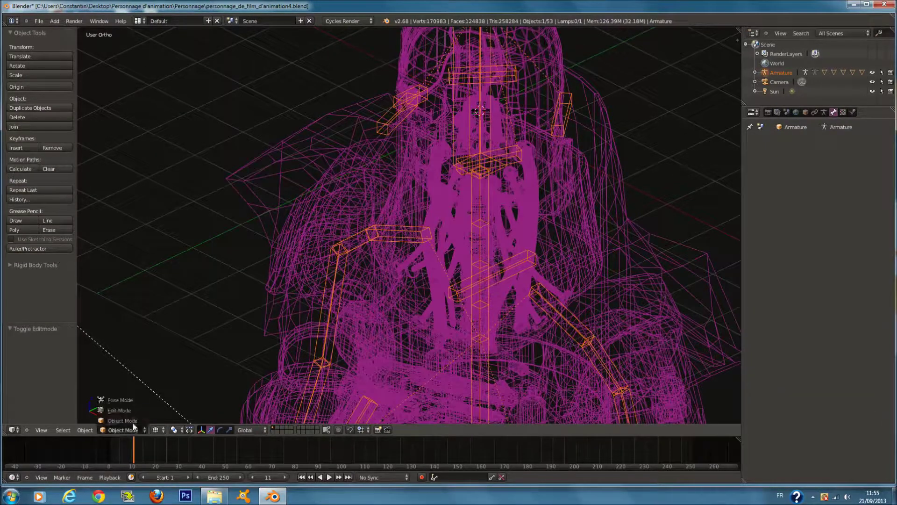
click(130, 401)
scroll(455, 217, down, 3)
key(a)
middle_drag(475, 246, 528, 232)
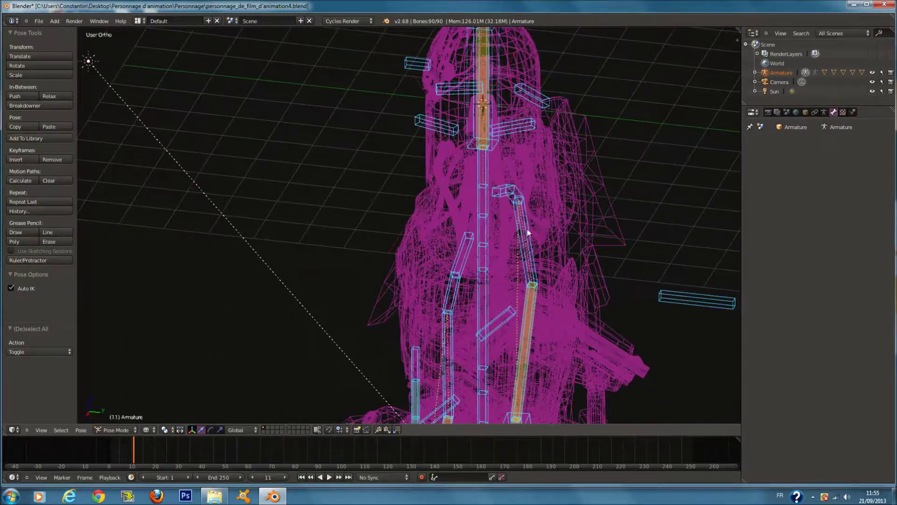
key(g)
click(419, 223)
mouse_move(441, 230)
middle_down()
mouse_move(485, 225)
mouse_move(425, 220)
mouse_move(418, 240)
mouse_move(366, 230)
mouse_move(445, 231)
mouse_move(383, 234)
mouse_move(416, 219)
middle_up()
key(ctrl+z)
Hide the torso armor in solid shading to expose the neck tubes
key(z)
scroll(482, 150, down, 2)
right_click(491, 146)
key(h)
right_click(476, 199)
key(ctrl+Tab)
right_click(476, 206)
right_click(476, 206)
key(z)
right_click(481, 205)
right_click(481, 206)
key(ctrl+Tab)
key(alt+h)
Hide the upper arm meshes on both sides of the robot in solid shading
key(z)
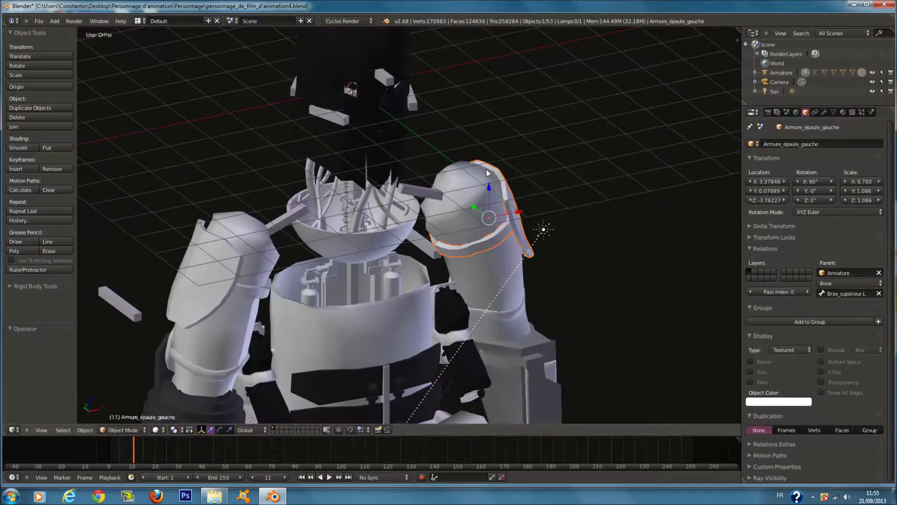
key(h)
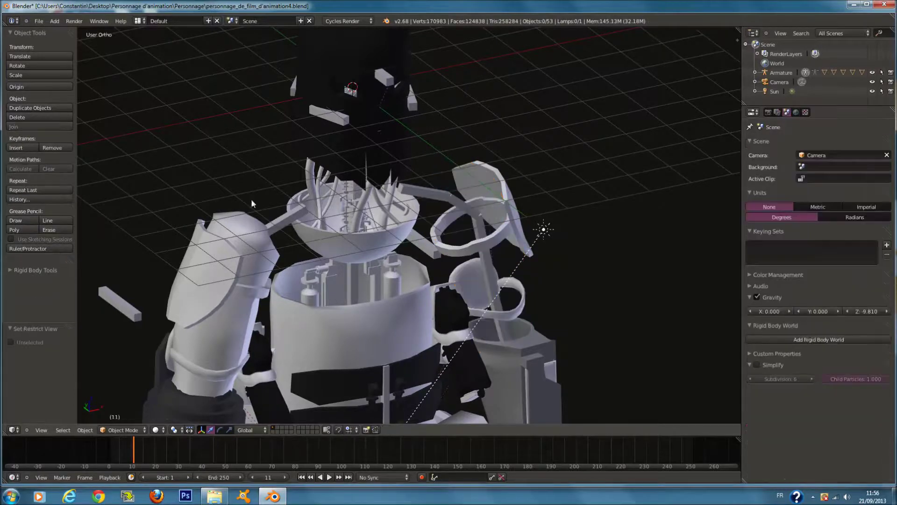
right_click(247, 227)
key(h)
Select the neck bone Coup2 in Pose Mode, then pick the helmet bone CasqueIK and try rotating it
right_click(357, 224)
key(ctrl+Tab)
scroll(356, 224, up, 6)
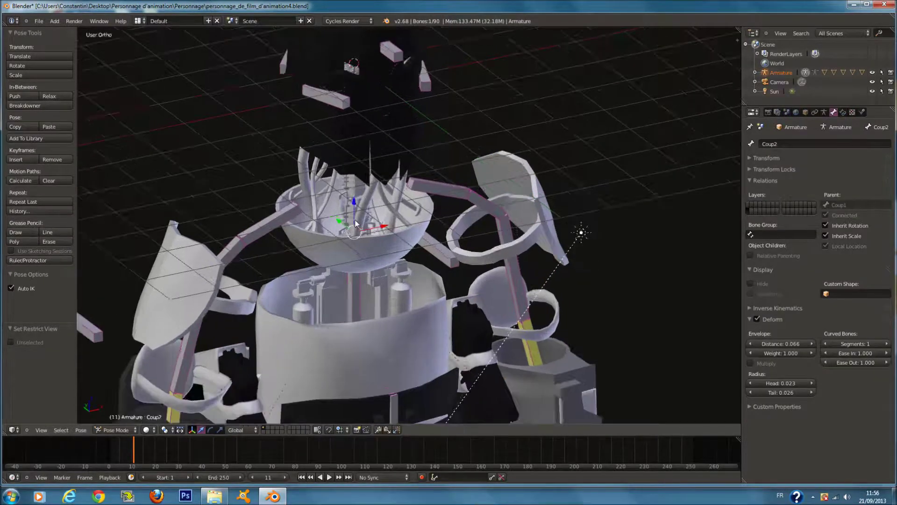
scroll(360, 220, down, 4)
key(z)
scroll(421, 136, down, 4)
scroll(422, 103, up, 1)
right_click(422, 76)
key(z)
key(ctrl+Tab)
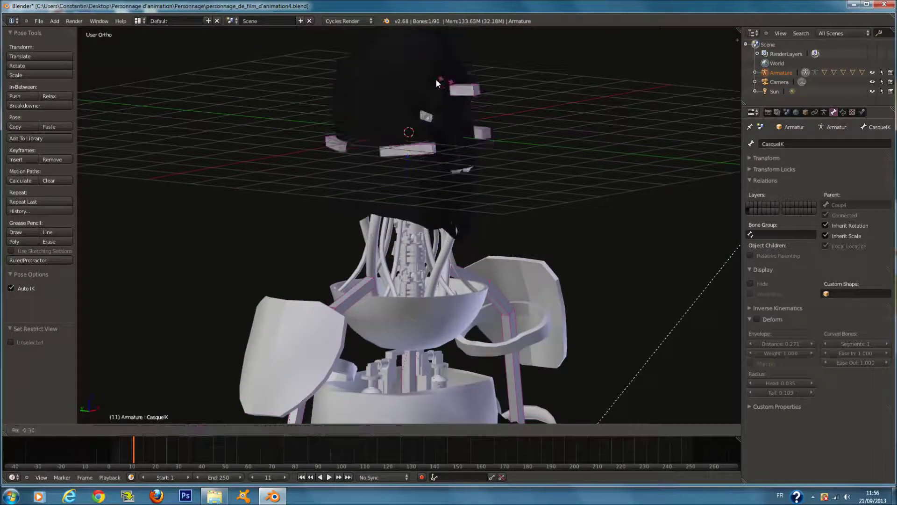
Select the helmet's Casque bone through the wireframe and try moving it in Pose Mode
key(z)
right_click(426, 43)
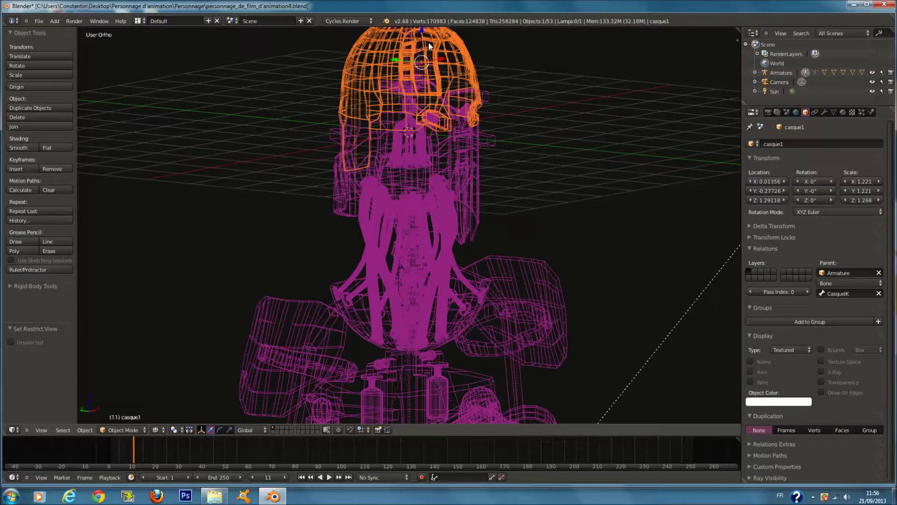
right_click(429, 44)
key(ctrl+Tab)
key(z)
key(g)
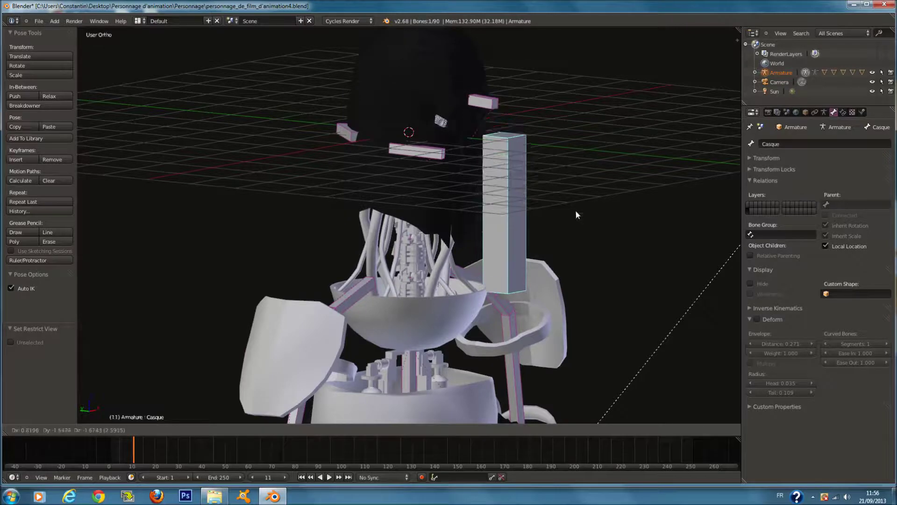
right_click(408, 263)
Try rotating the neck bone Coup3 to test how the tubes deform
right_click(408, 263)
key(r)
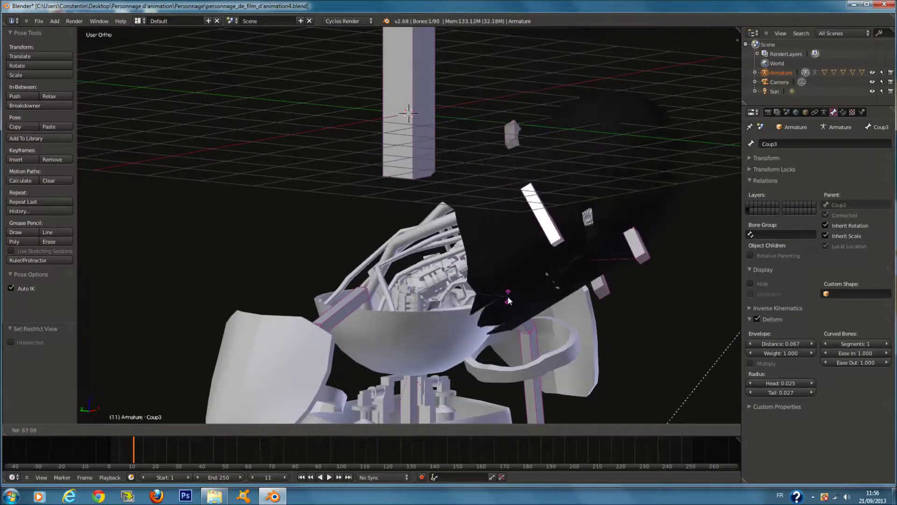
right_click(533, 268)
key(r)
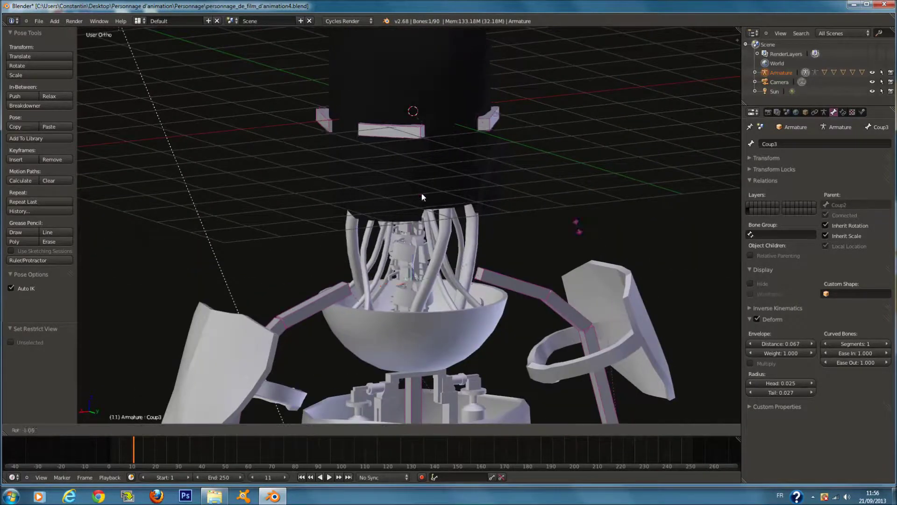
click(438, 214)
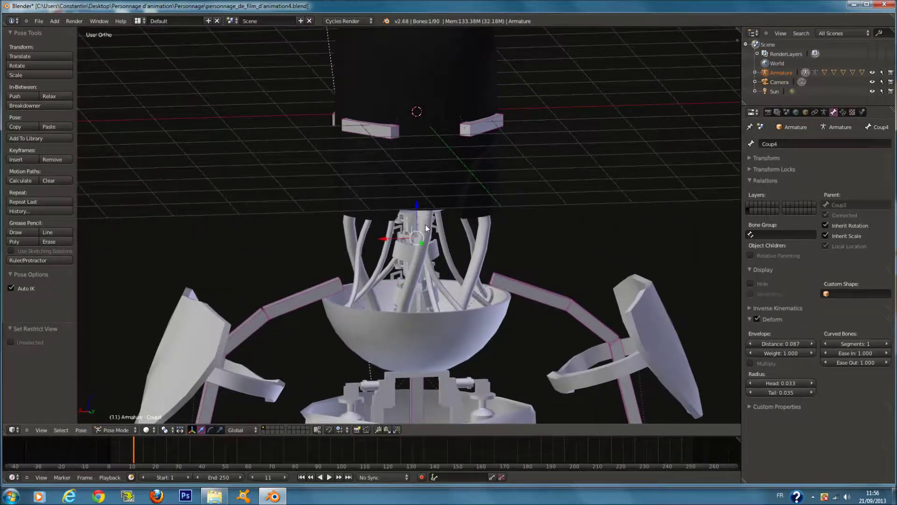
Try rotating and moving the upper neck bone Coup4 to test the tube deformation
key(r)
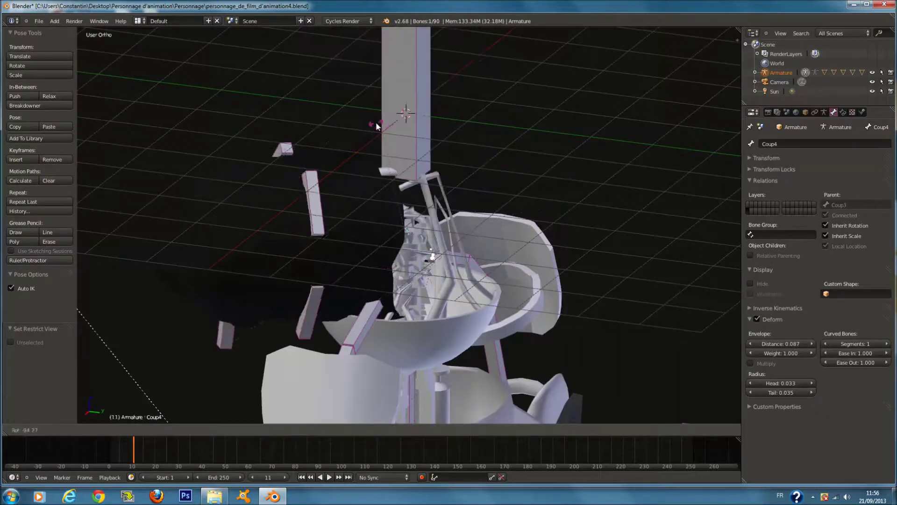
click(375, 122)
key(g)
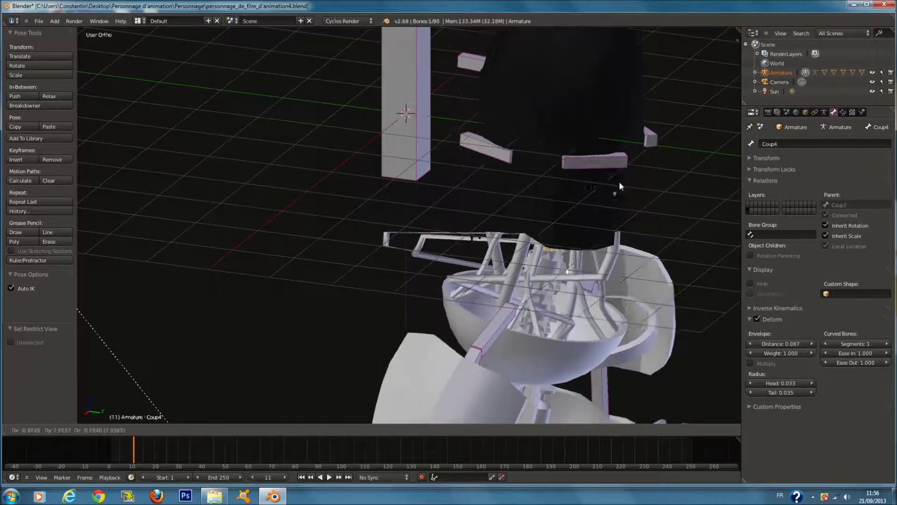
click(476, 208)
Try moving the lower neck bone Coup2 to test the tube deformation
right_click(403, 304)
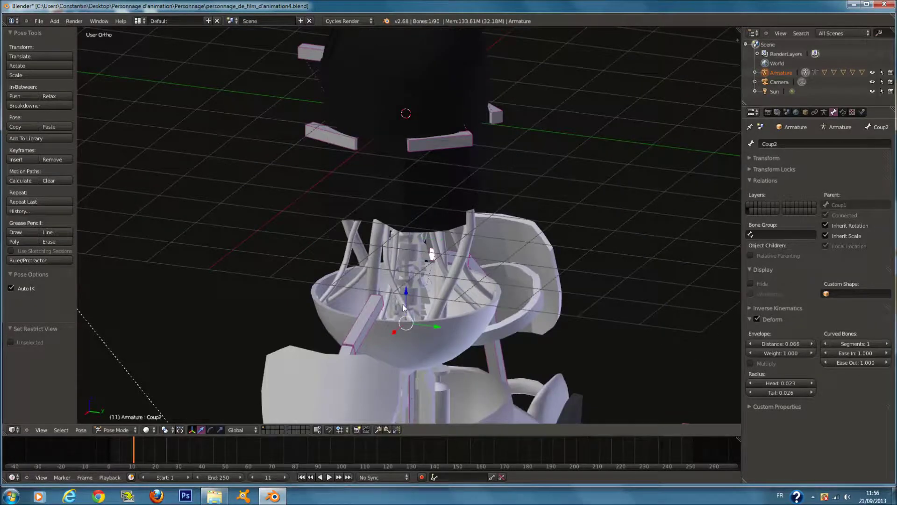
key(g)
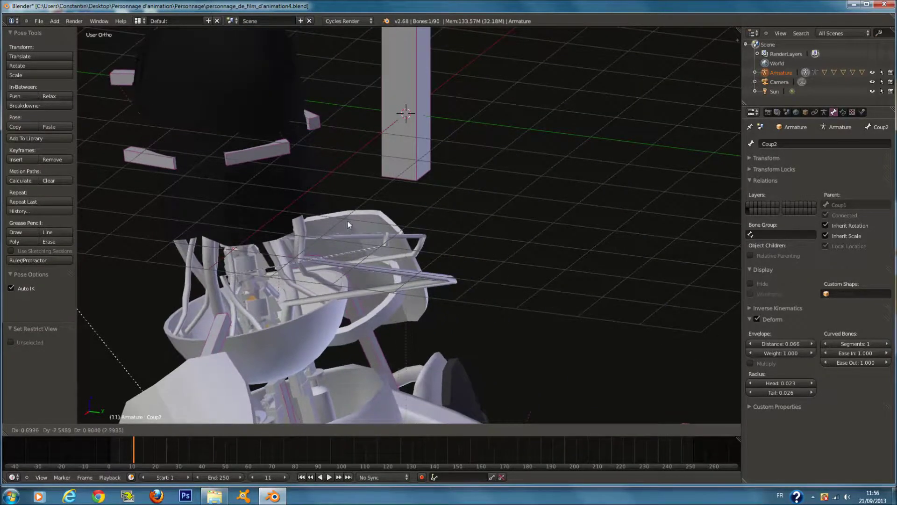
right_click(421, 252)
key(Tab)
scroll(476, 242, up, 3)
key(Tab)
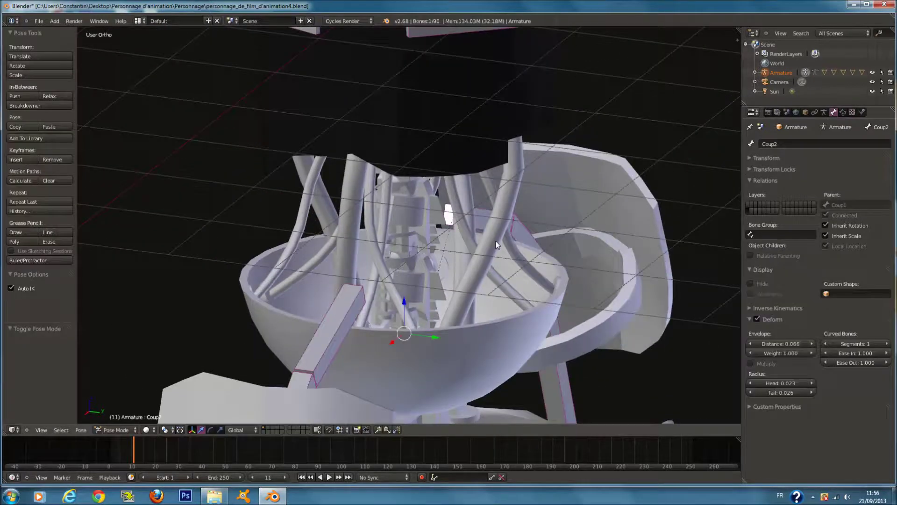
Select the neck tubes mesh Coup_tuyaux and switch it to Weight Paint mode
key(ctrl+Tab)
right_click(484, 264)
click(119, 429)
key(Return)
mouse_move(302, 335)
middle_down()
mouse_move(487, 277)
mouse_move(469, 280)
middle_up()
Display the tube weights of bone Coup2 and try moving the bone to see their influence
right_click(413, 293)
middle_drag(413, 294, 476, 260)
key(g)
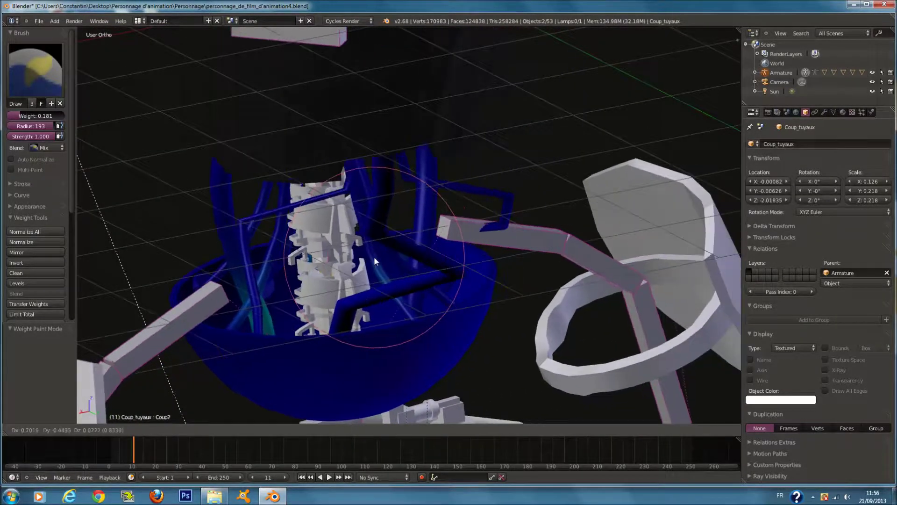
right_click(444, 263)
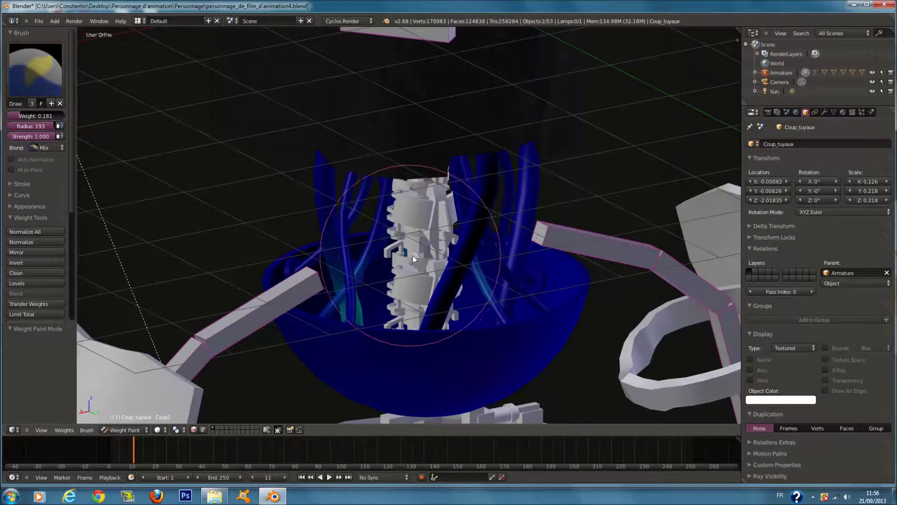
Display the tube weights of bone Coup3 and try moving the bone to see their influence
right_click(420, 253)
mouse_move(420, 253)
middle_down()
mouse_move(327, 240)
mouse_move(411, 237)
middle_up()
key(r)
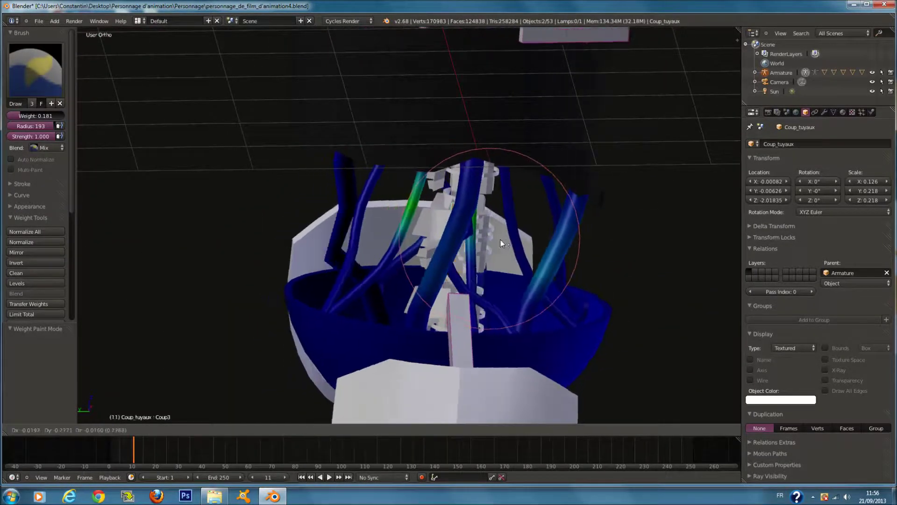
right_click(514, 241)
key(g)
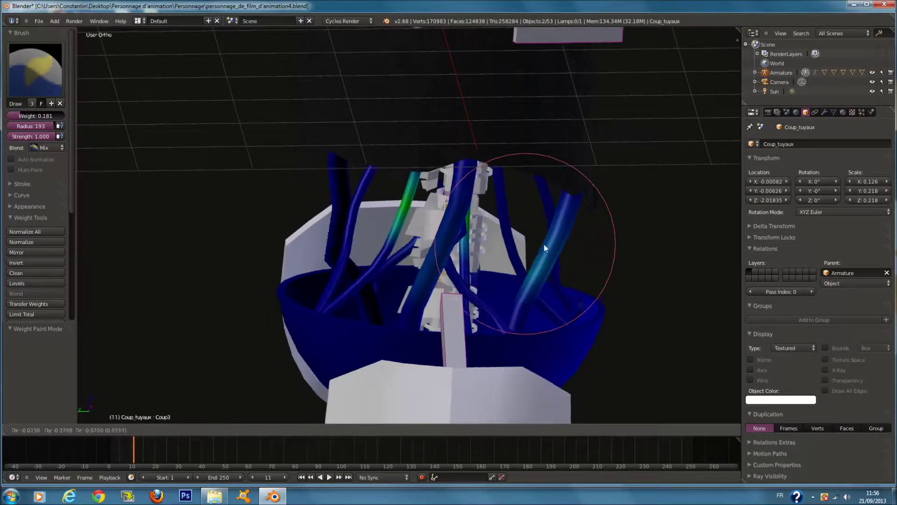
right_click(461, 242)
Display the tube weights of bone Coup4 and try moving the bone to see their influence
middle_drag(461, 242, 460, 234)
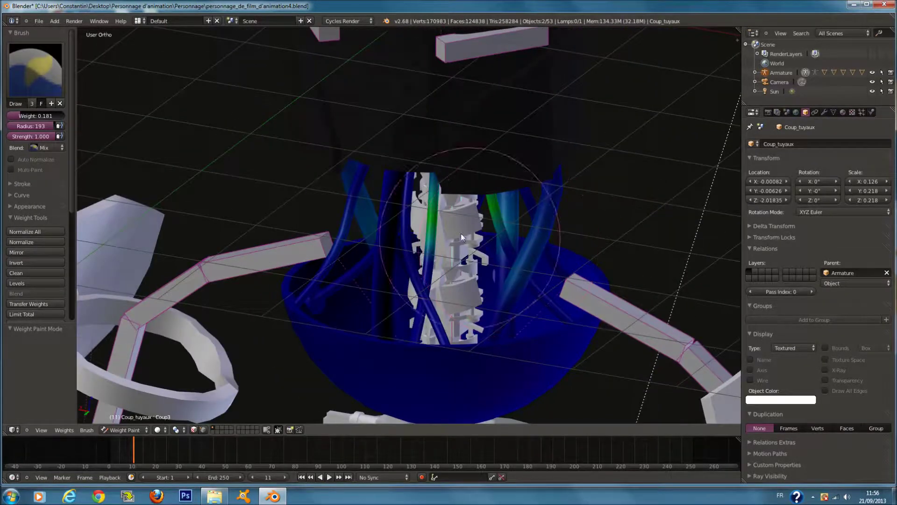
right_click(445, 198)
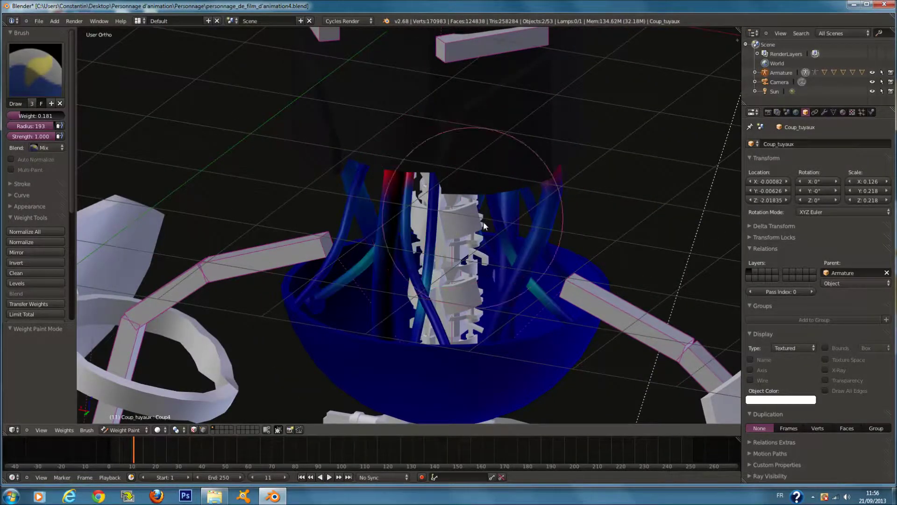
key(g)
right_click(425, 236)
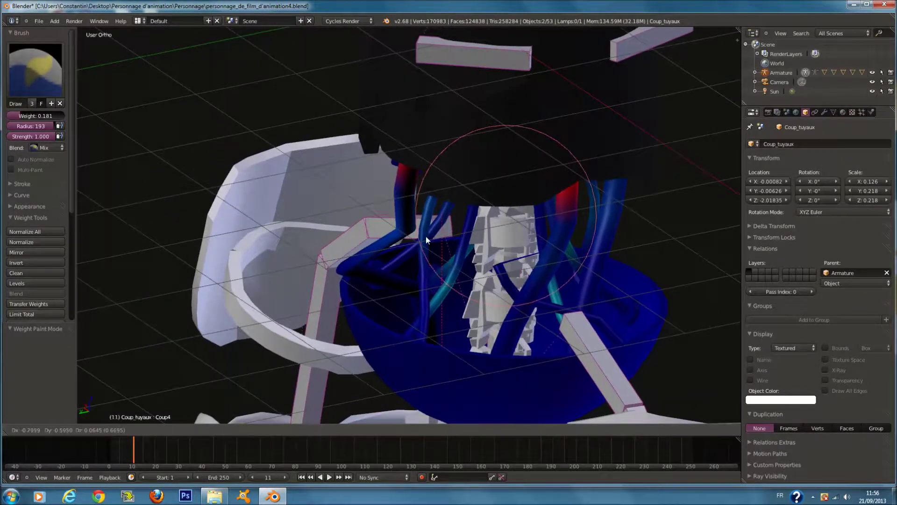
Reduce the weight paint brush radius to 96
scroll(425, 236, up, 4)
key(f)
click(383, 232)
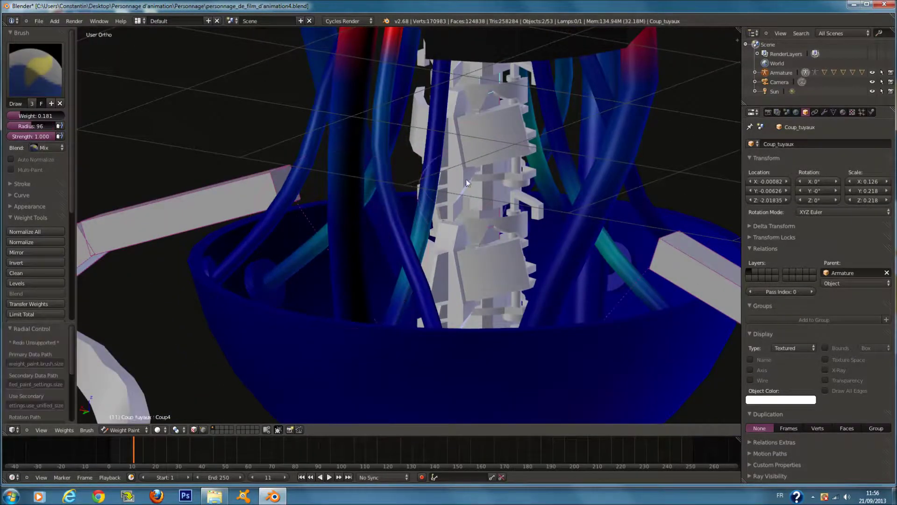
Try moving bone Coup4 once more to examine which tubes are badly weighted
scroll(466, 179, down, 3)
key(g)
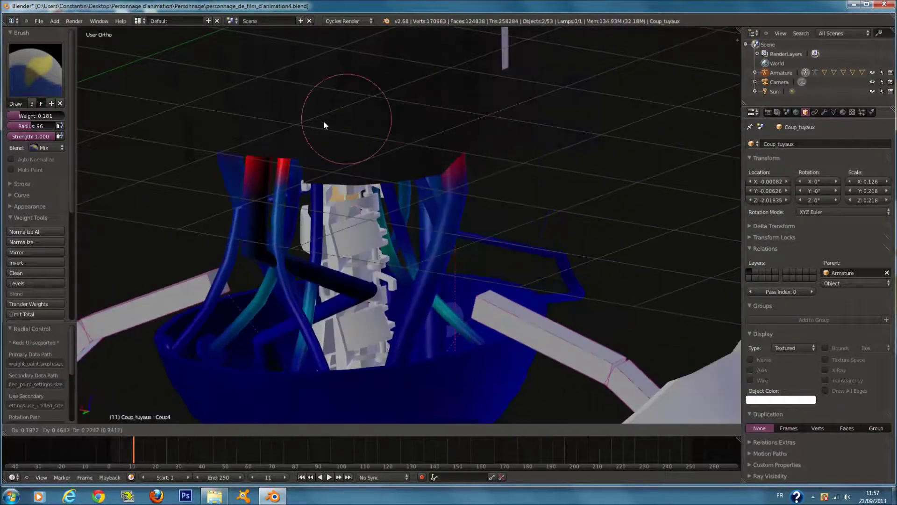
key(Escape)
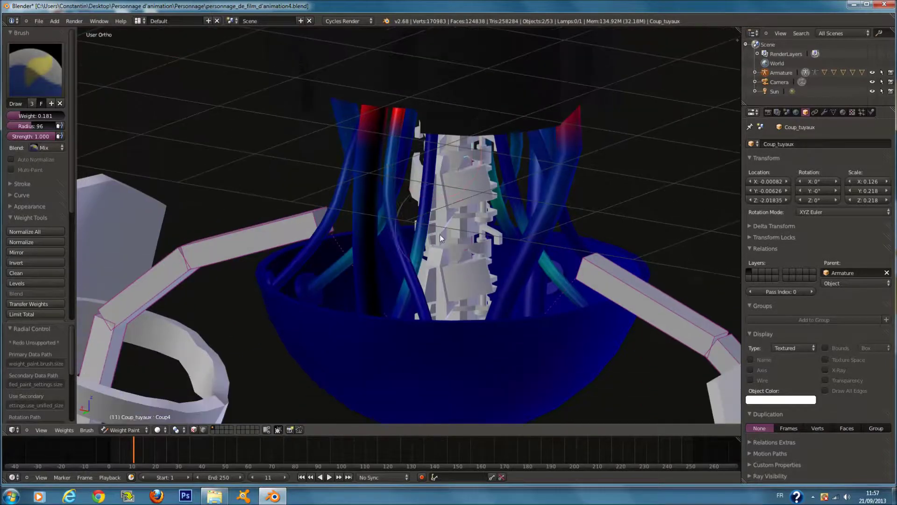
scroll(442, 262, up, 2)
scroll(459, 264, up, 3)
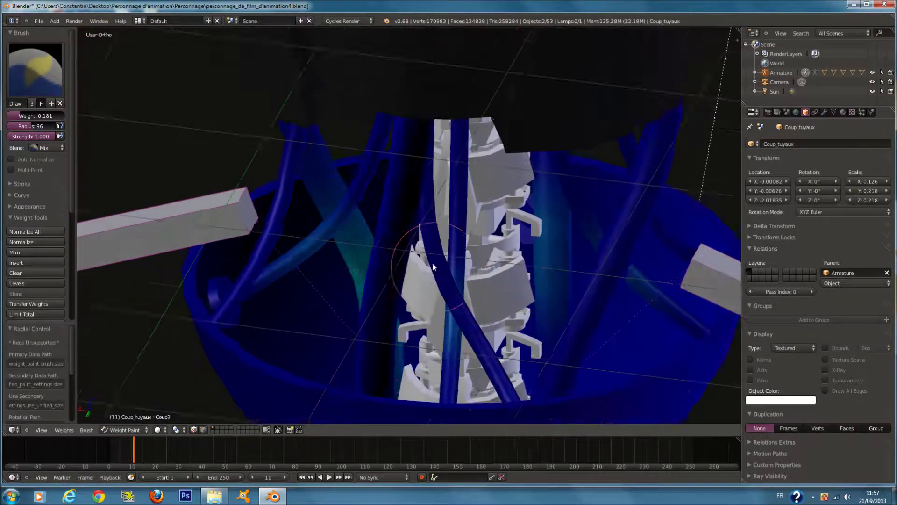
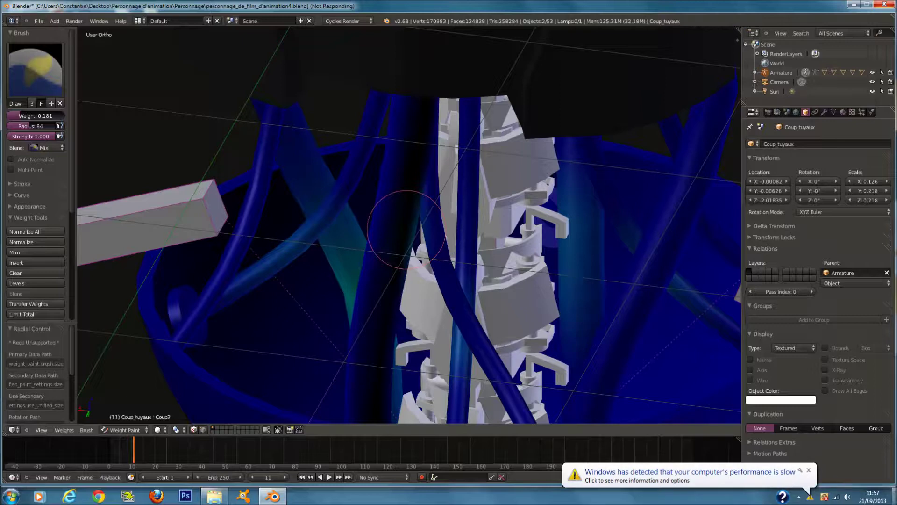
Switch the front view to wireframe display so the neck tubes can be seen through the helmet
click(802, 473)
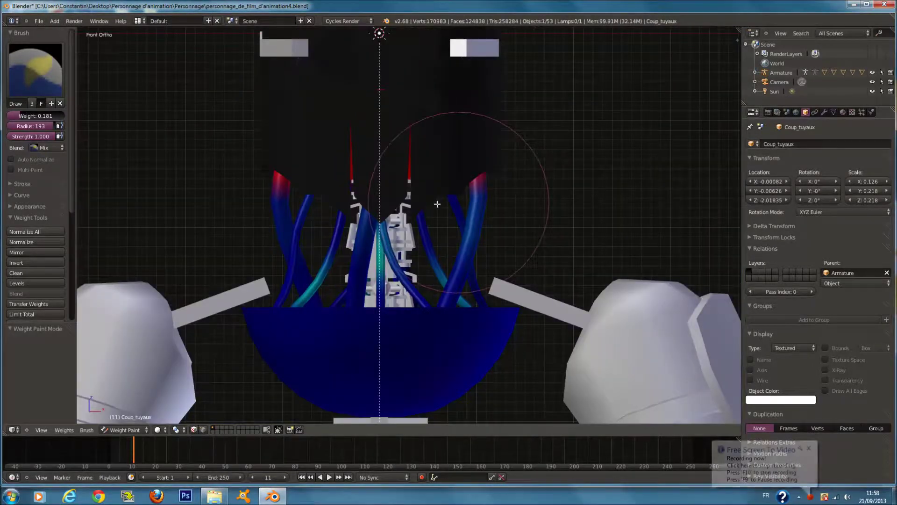
key(ctrl+Tab)
key(ctrl+Tab)
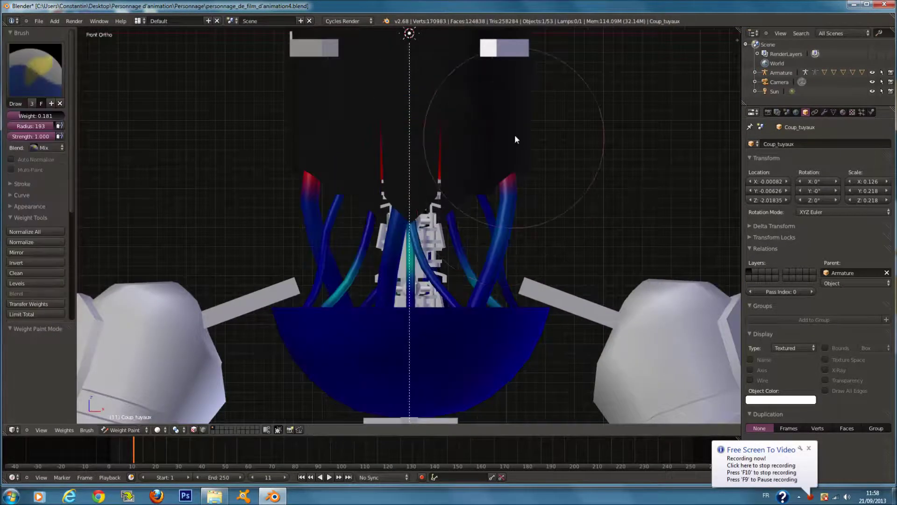
key(z)
shift+scroll(554, 210, up, 4)
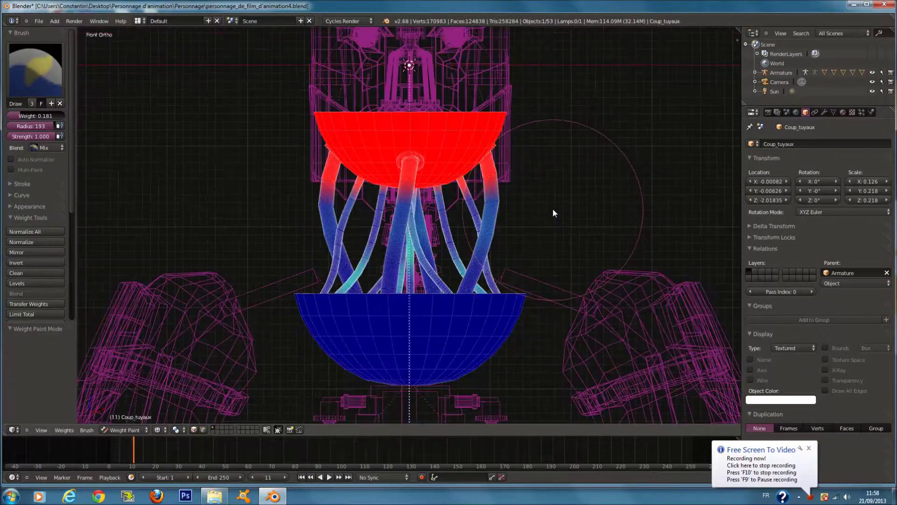
Leave weight painting and select the armature from among the overlapping helmet and neck parts
key(ctrl+Tab)
right_click(436, 91)
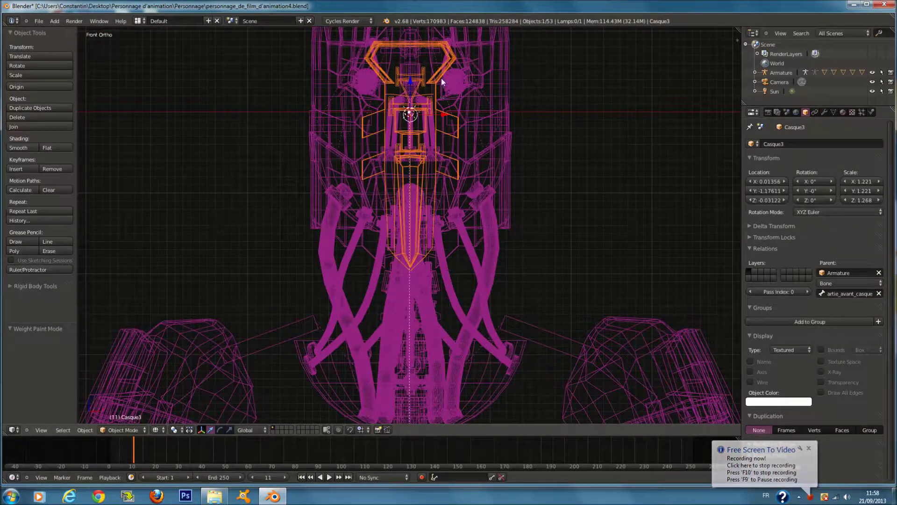
right_click(442, 88)
right_click(445, 102)
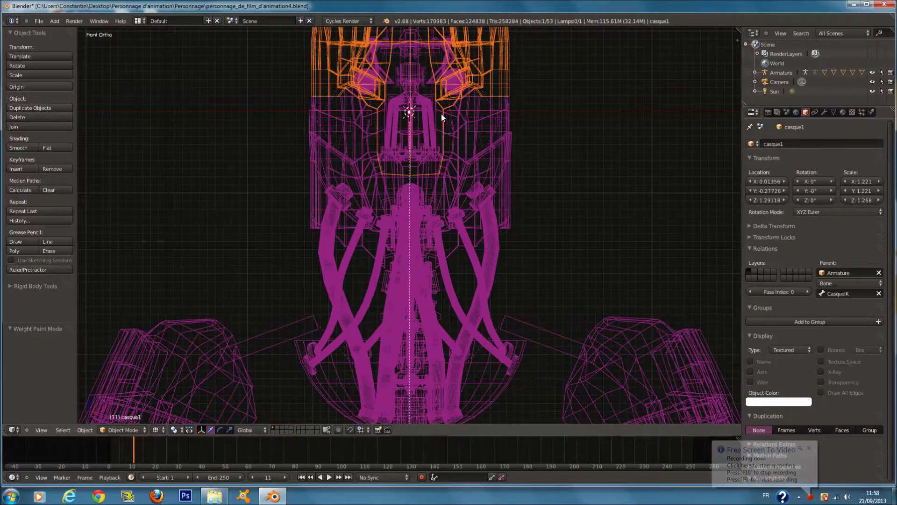
right_click(439, 118)
shift+scroll(440, 258, down, 1)
right_click(421, 199)
right_click(424, 202)
scroll(419, 204, up, 1)
right_click(417, 202)
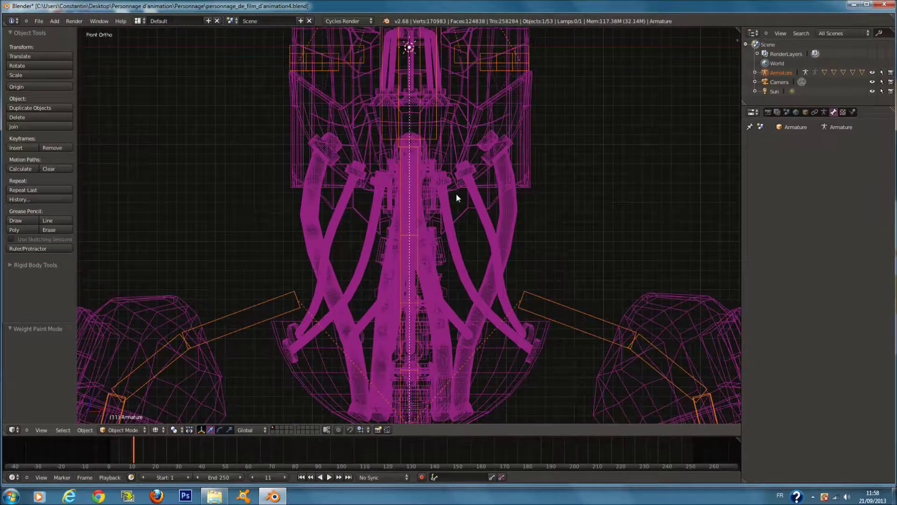
Put the armature in Pose Mode and try rotating neck bone Coup4 to test the tubes' deformation
key(Tab)
right_click(412, 177)
key(Tab)
click(124, 430)
click(122, 398)
shift+scroll(327, 211, up, 1)
key(r)
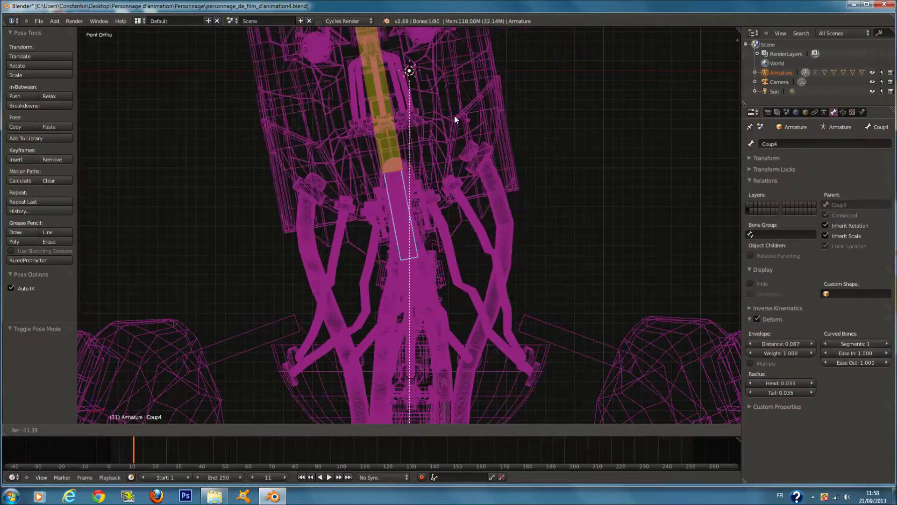
key(Escape)
Clear the bone selection and return to weight painting on the Coup_tuyaux object
key(Tab)
key(a)
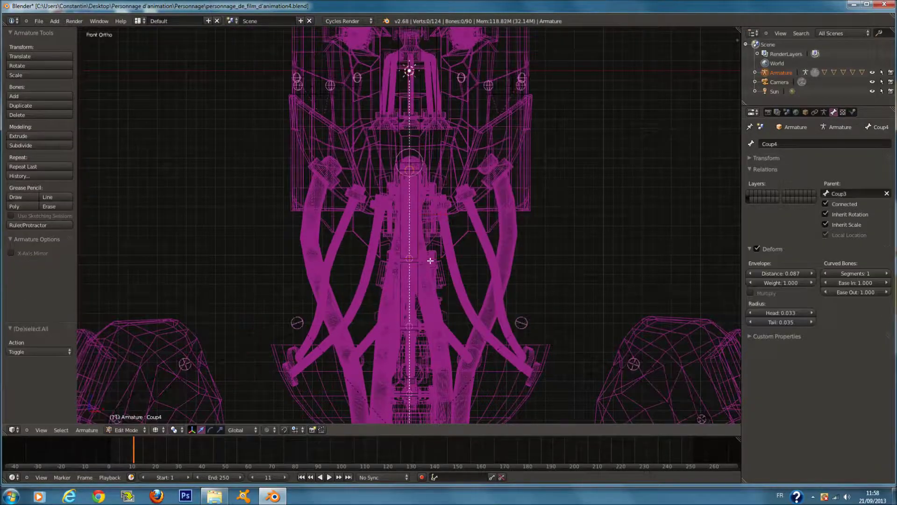
key(ctrl+Tab)
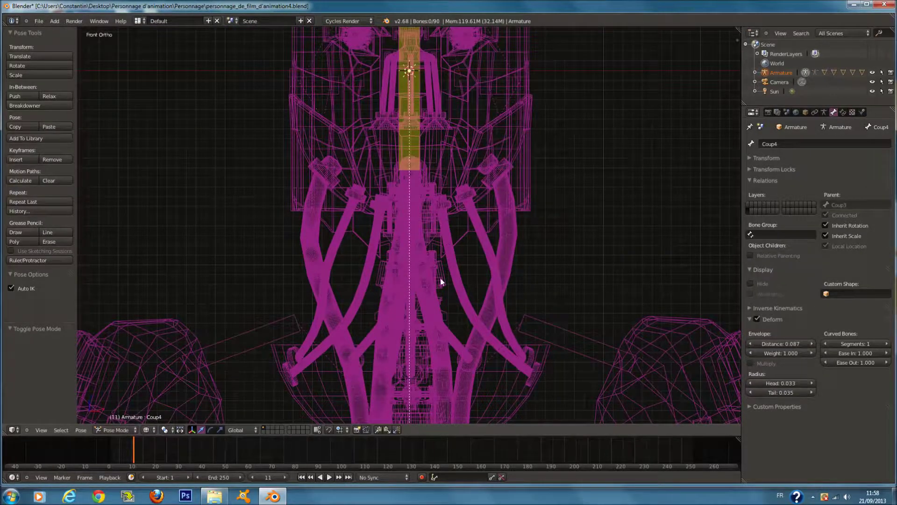
right_click(468, 286)
key(ctrl+Tab)
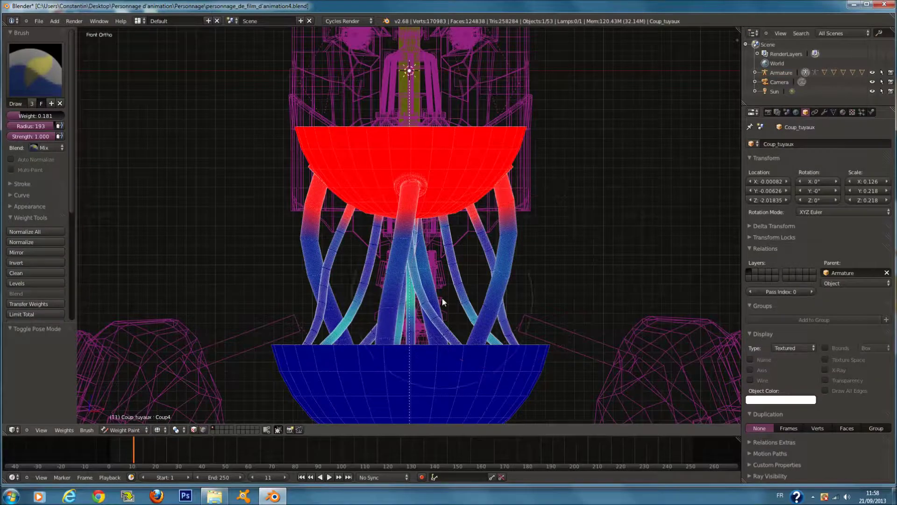
In Edit Mode, select only the middle stretch of all the neck tubes on Coup_tuyaux
key(Tab)
key(a)
key(b)
drag(220, 191, 620, 325)
key(a)
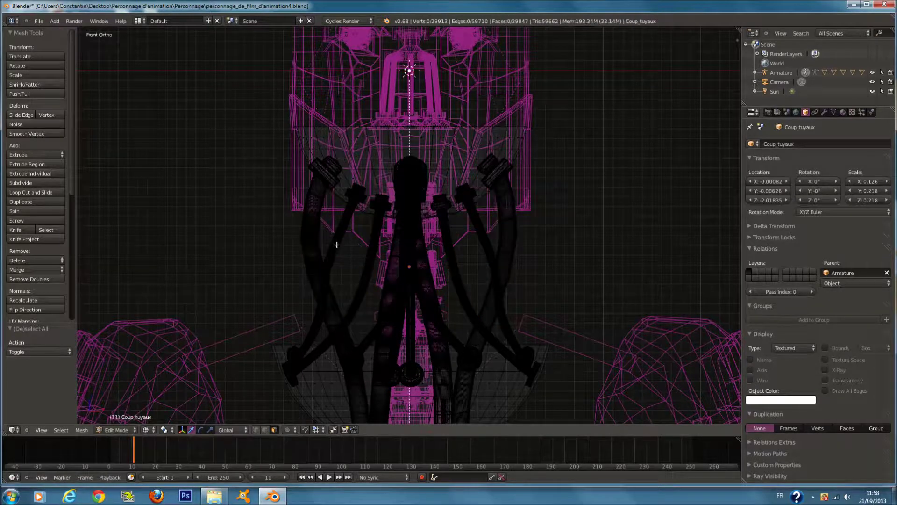
drag(235, 240, 618, 320)
Assign the selected tube sections a reduced weight in the Coup4 vertex group and display the weights
click(833, 113)
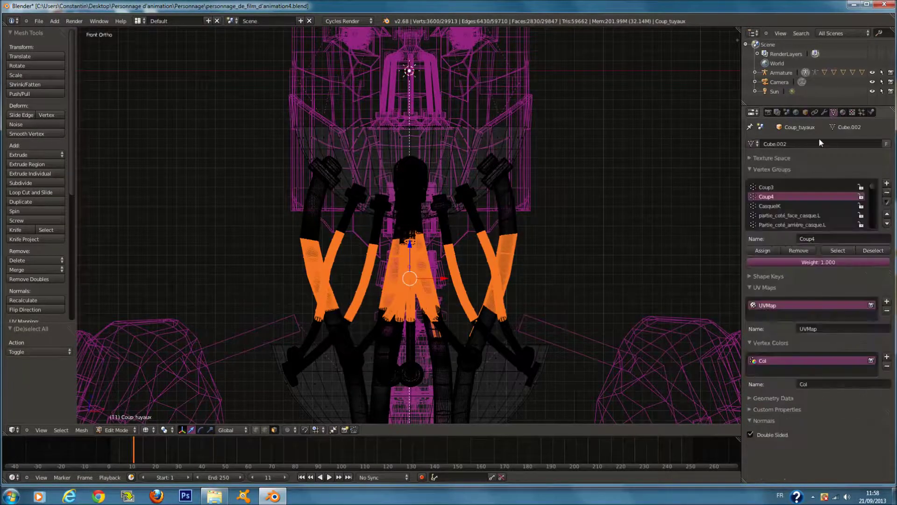
drag(829, 264, 769, 263)
click(749, 250)
key(Tab)
key(ctrl+Tab)
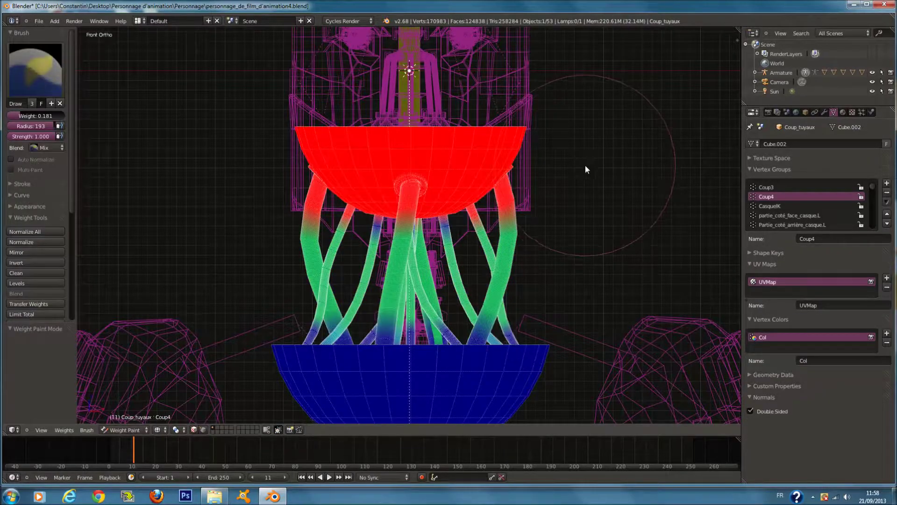
Select the armature together with the neck tubes and display the tubes' weights for bone Coup4
scroll(596, 174, up, 2)
scroll(596, 173, down, 4)
scroll(607, 197, up, 3)
key(ctrl+Tab)
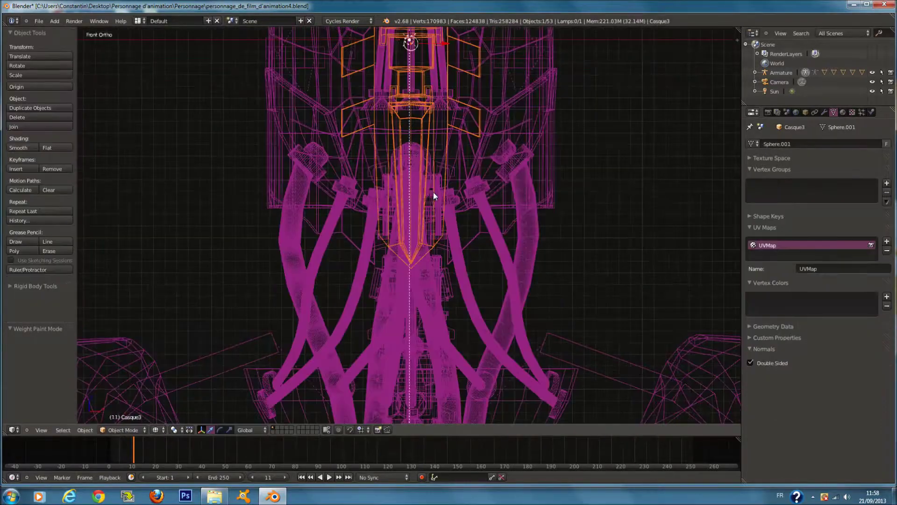
key(ctrl+Tab)
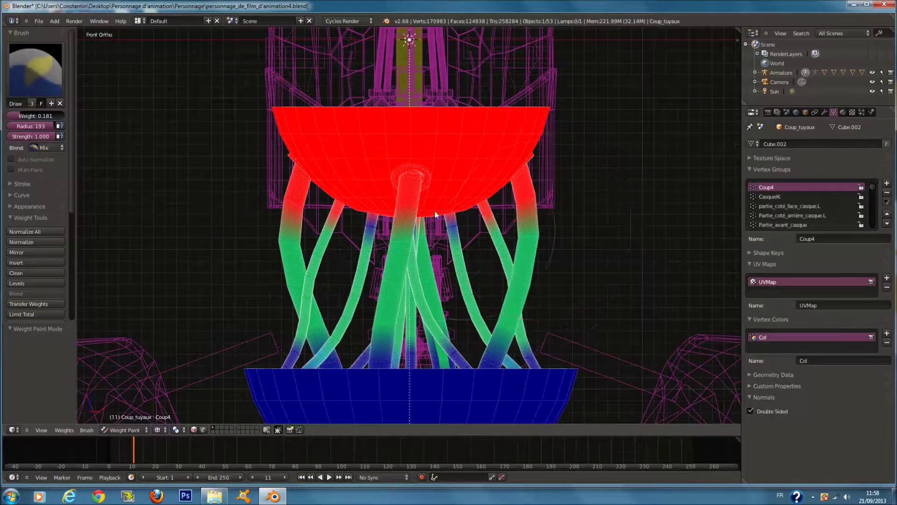
key(ctrl+Tab)
right_click(412, 200)
shift+right_click(532, 239)
key(ctrl+Tab)
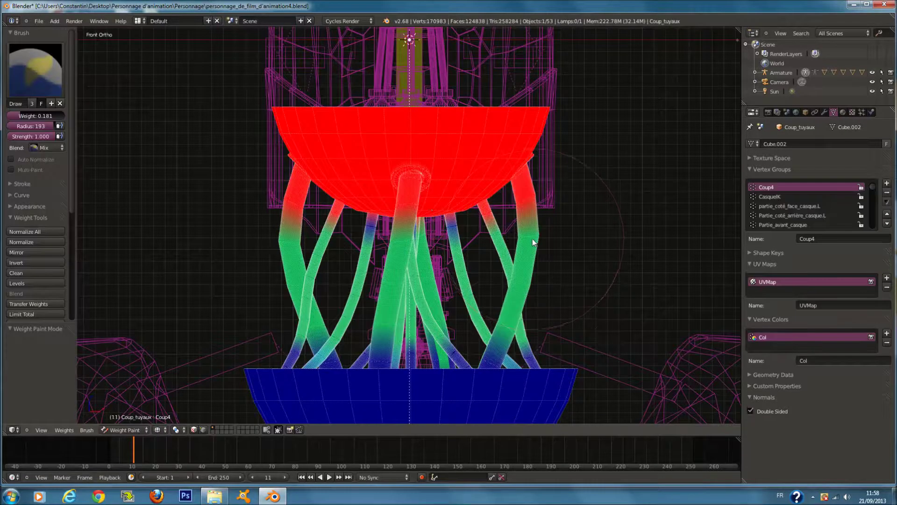
right_click(419, 191)
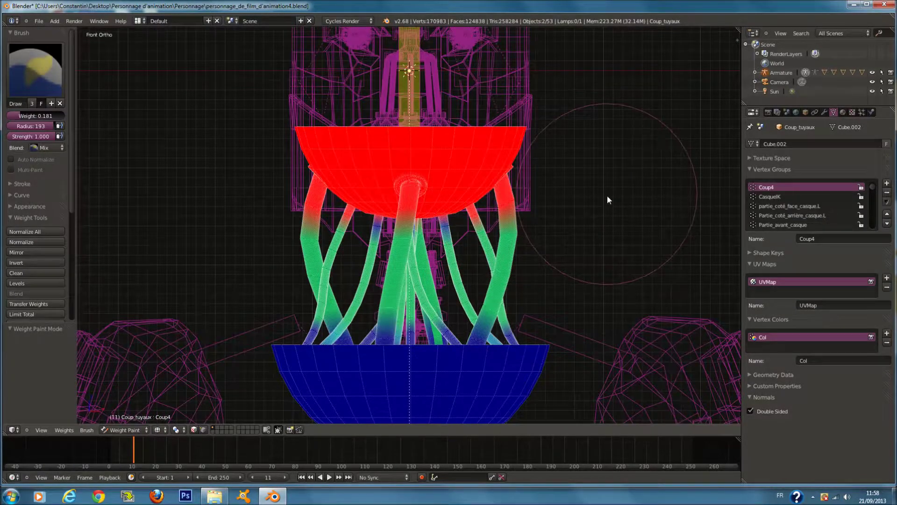
scroll(553, 192, up, 1)
scroll(549, 203, down, 2)
scroll(545, 205, up, 2)
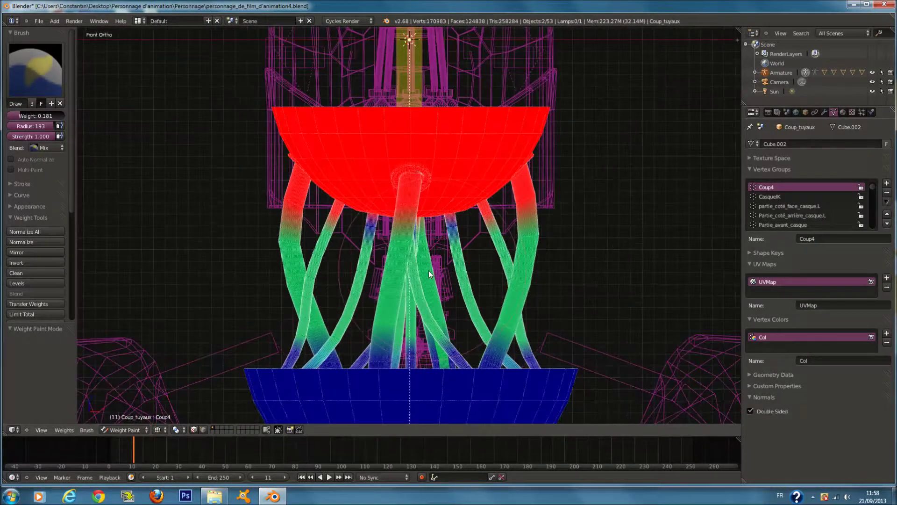
Try rotating neck bones Coup3 and Coup2 in Pose Mode to check how the reweighted tubes deform
key(ctrl+Tab)
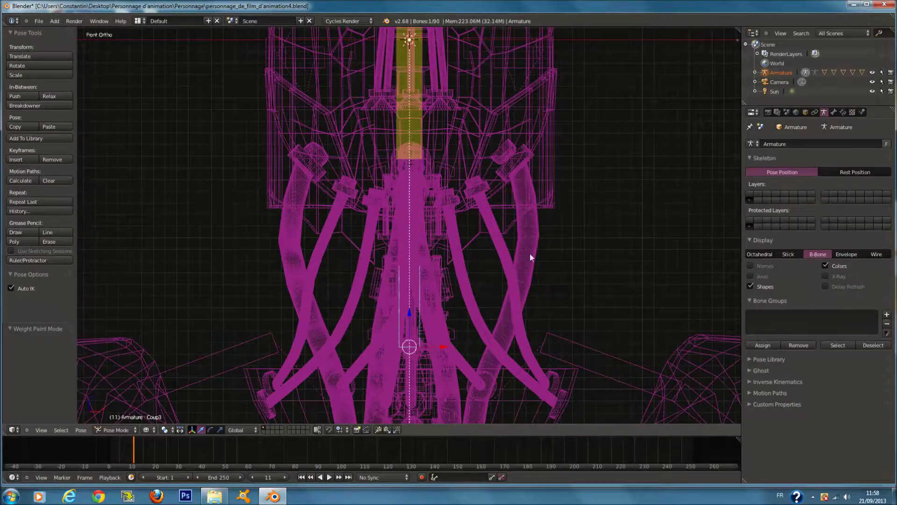
key(r)
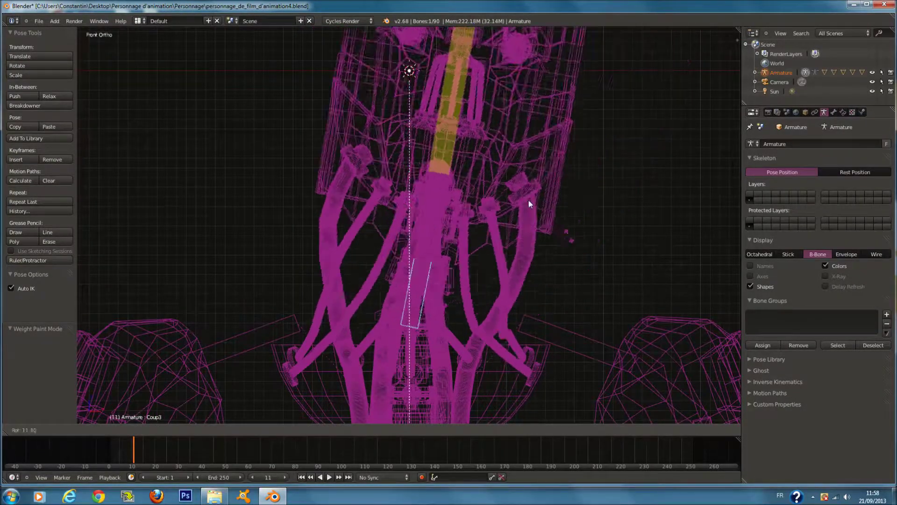
right_click(412, 325)
right_click(410, 338)
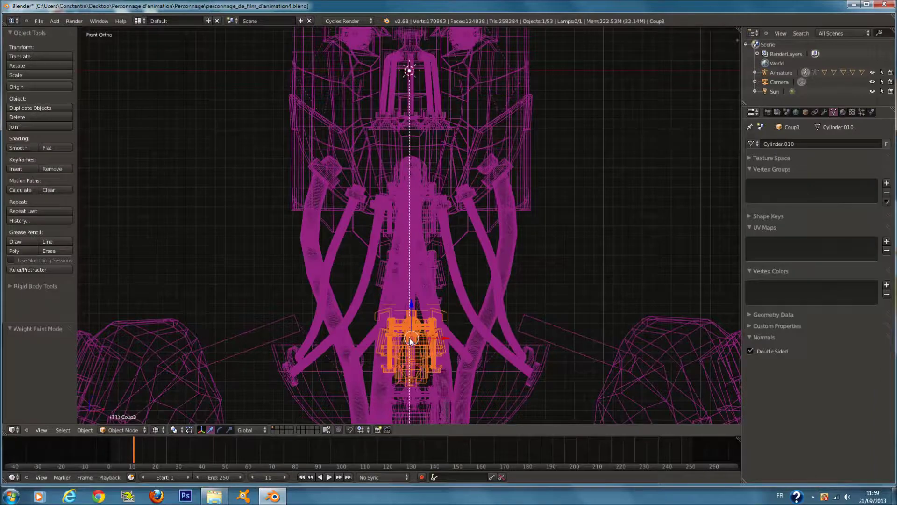
key(ctrl+Tab)
key(r)
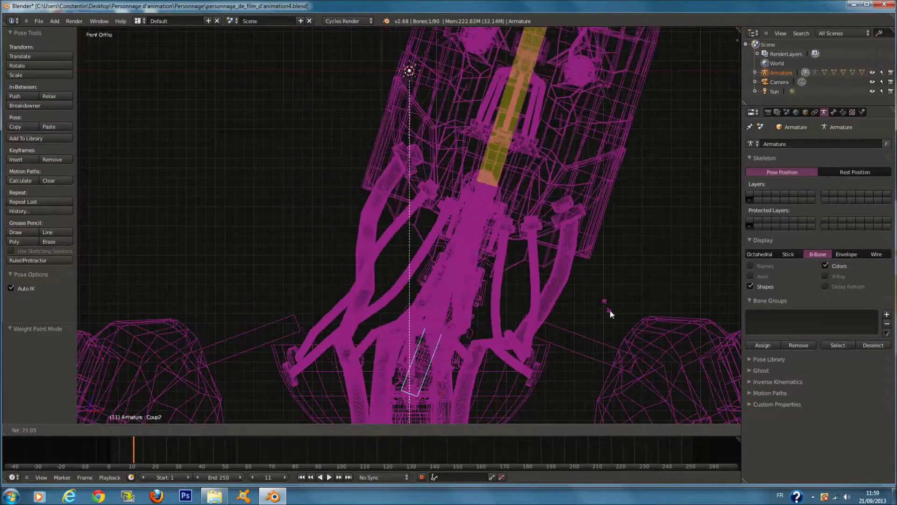
right_click(609, 308)
Reveal all hidden bones and all hidden objects of the character, and return to solid display in Object Mode
key(a)
key(a)
middle_drag(613, 231, 521, 237)
scroll(521, 237, down, 2)
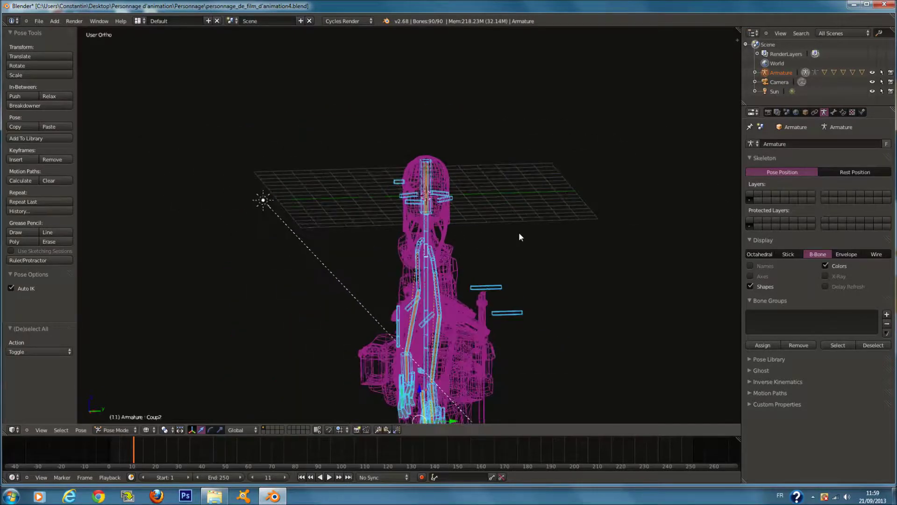
key(KP_1)
key(alt+h)
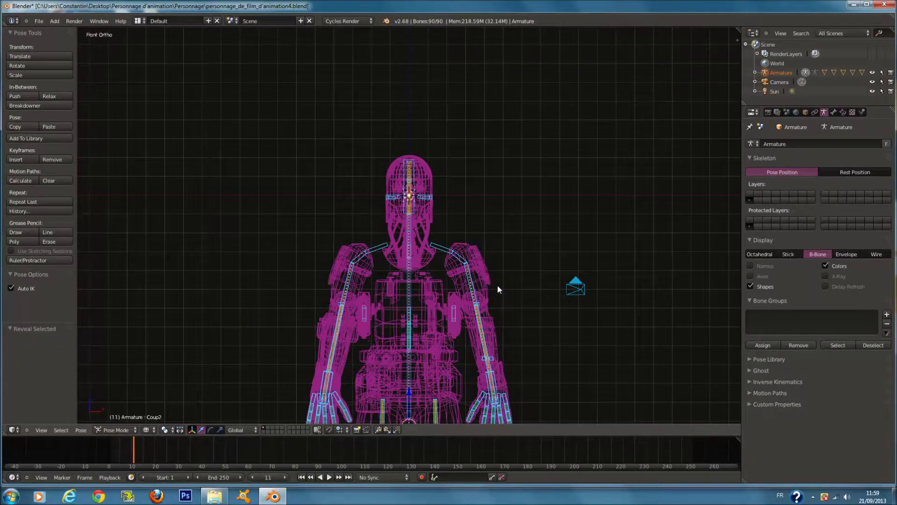
scroll(497, 285, down, 2)
click(119, 420)
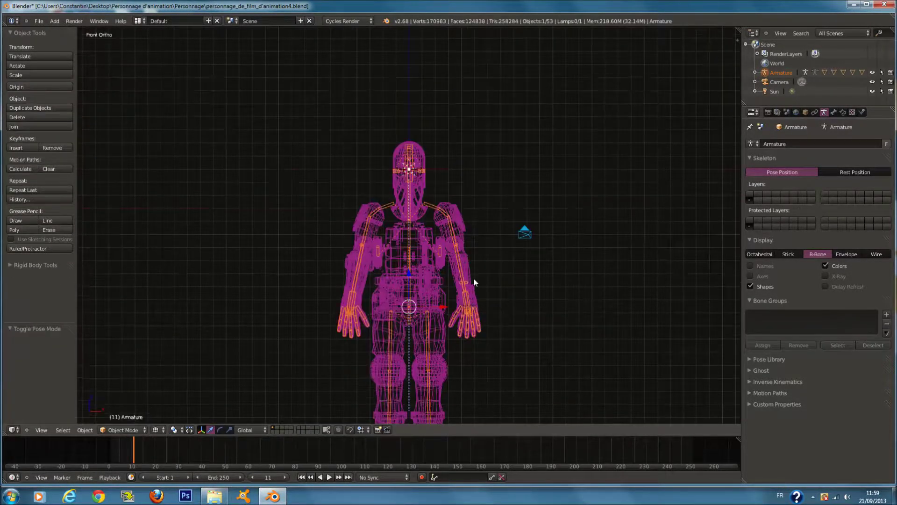
key(a)
key(alt+h)
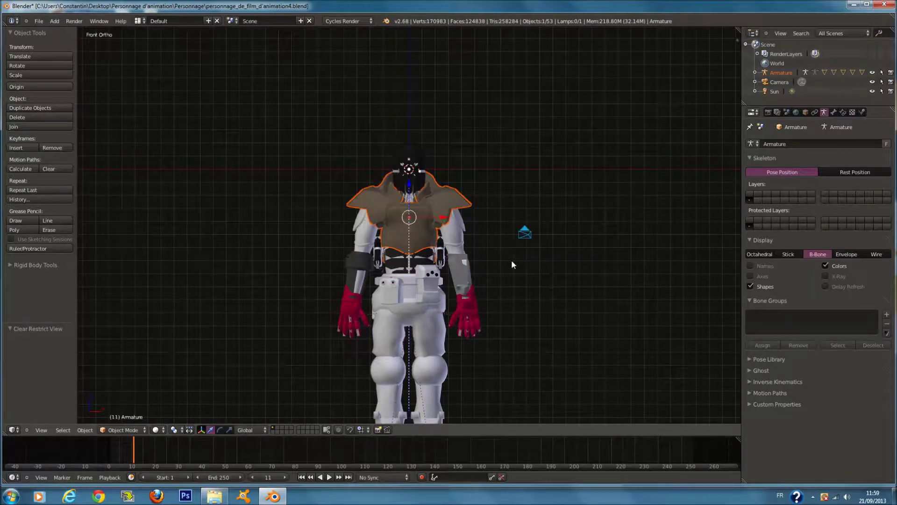
View the complete character through the camera and show the properties of bone Coup2
key(KP_0)
scroll(513, 262, up, 5)
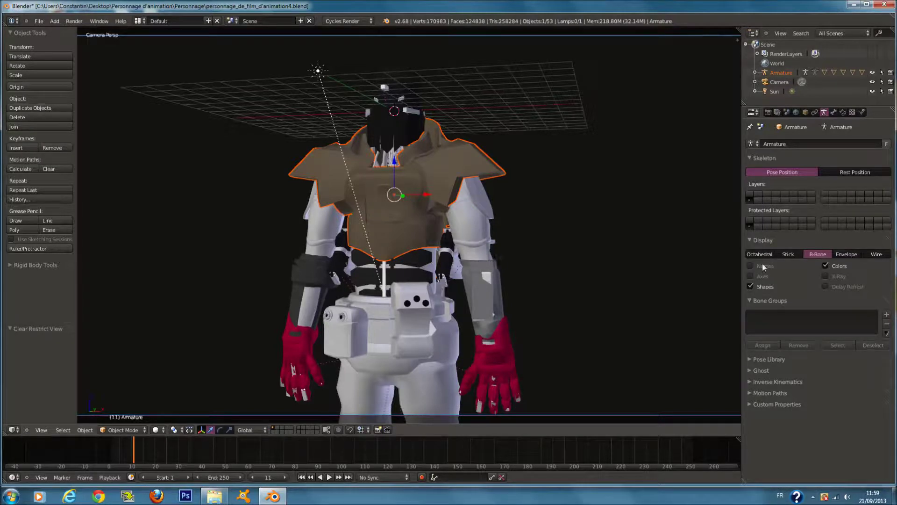
click(835, 113)
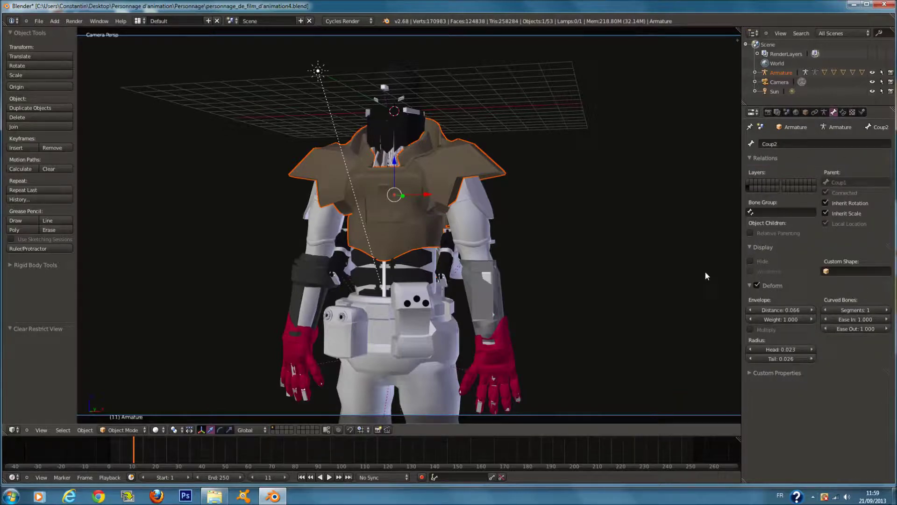
In wireframe Edit Mode, select both foot IK bones together with the knee IK bones GenouxIK.R and GenouxIK.L
key(KP_1)
key(z)
shift+scroll(490, 247, down, 8)
right_click(435, 319)
shift+scroll(514, 297, down, 4)
scroll(517, 295, up, 4)
middle_drag(517, 296, 513, 313)
key(Tab)
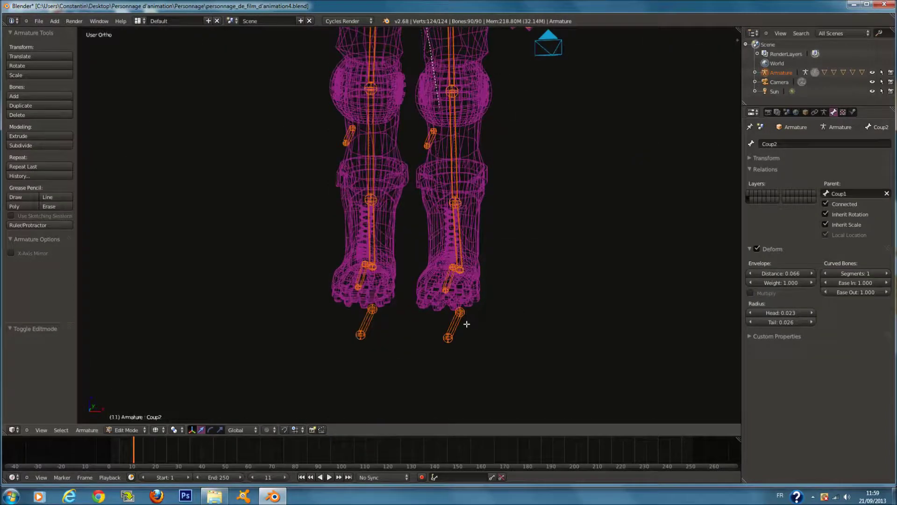
right_click(449, 327)
middle_drag(451, 326, 439, 326)
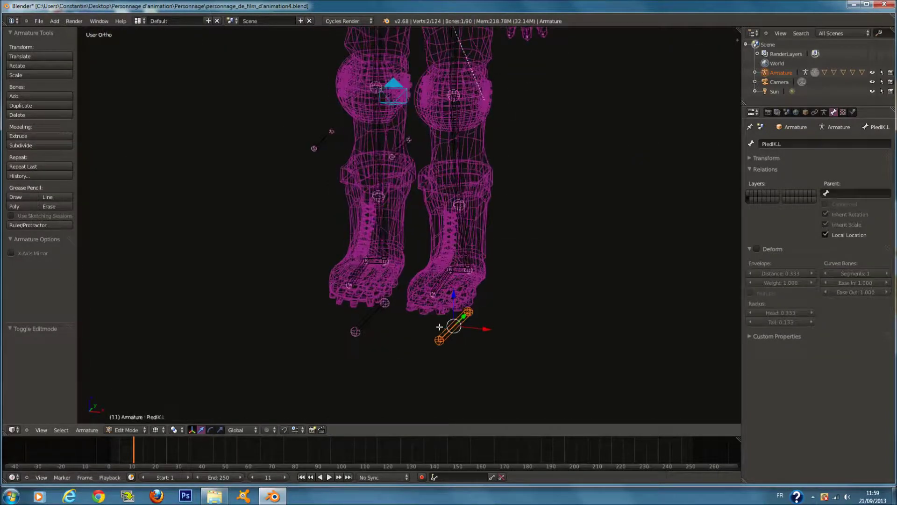
shift+right_click(371, 322)
shift+scroll(374, 318, up, 3)
shift+right_click(321, 178)
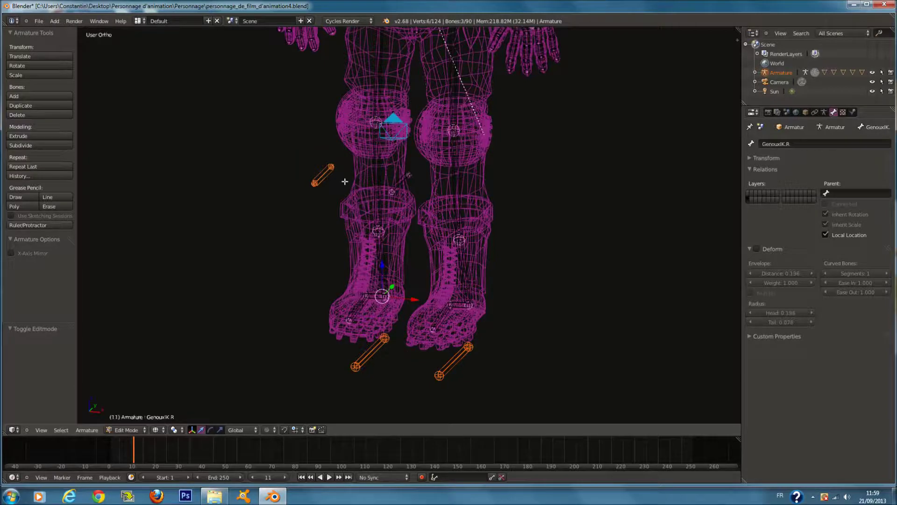
shift+right_click(400, 186)
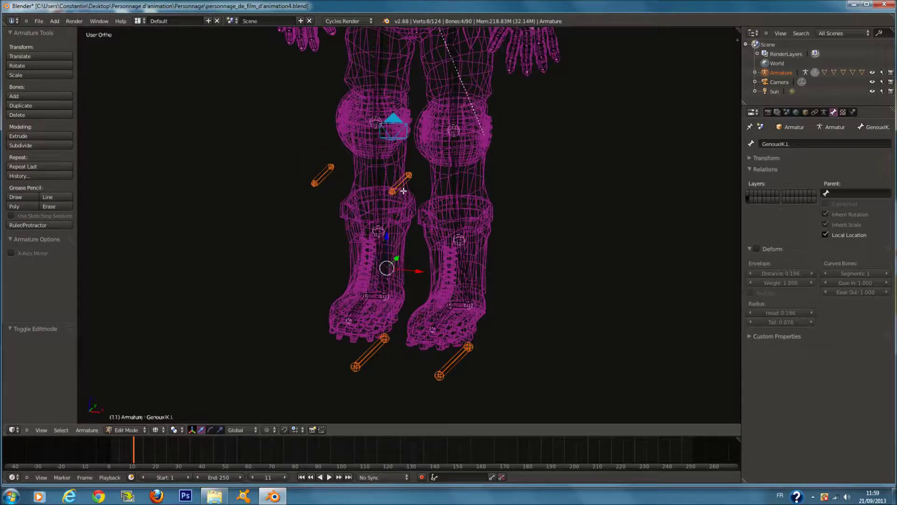
shift+scroll(411, 204, up, 3)
middle_drag(421, 220, 433, 248)
scroll(427, 251, down, 2)
scroll(426, 251, up, 2)
key(Tab)
key(shift+d)
right_click(341, 270)
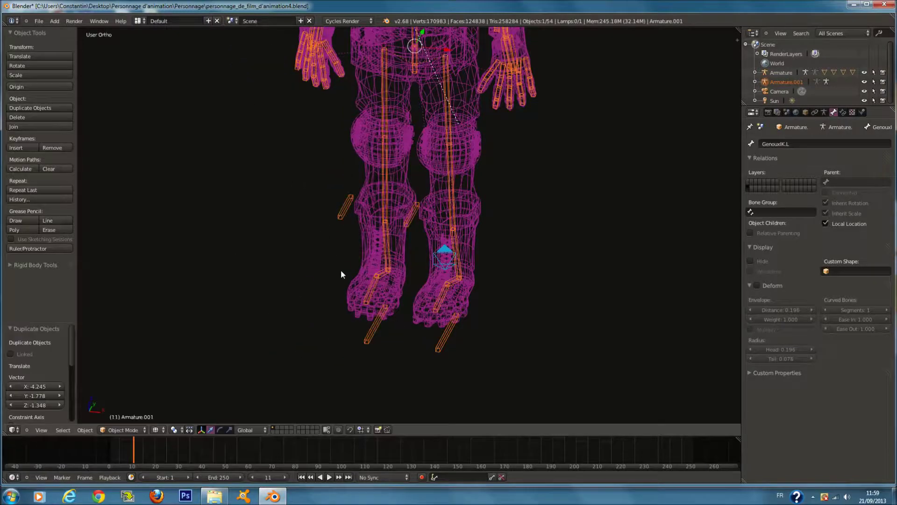
key(x)
click(340, 272)
scroll(459, 278, down, 4)
key(a)
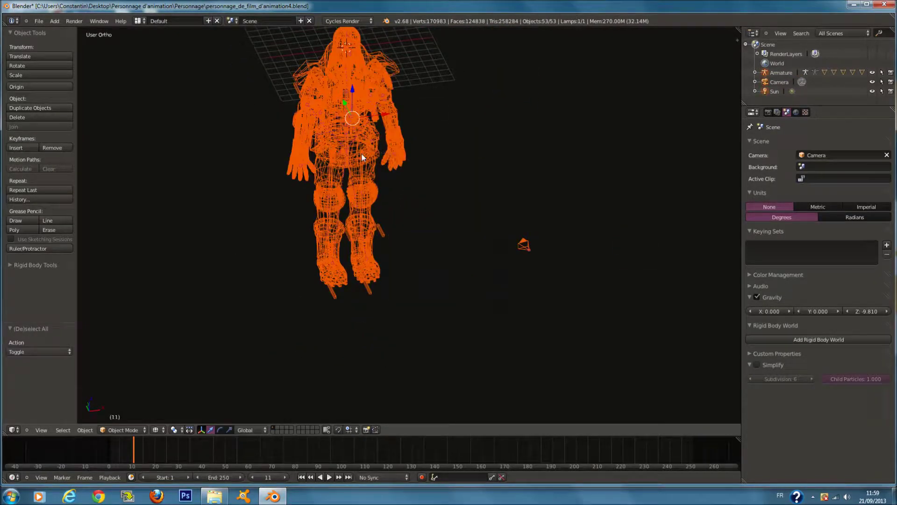
middle_drag(415, 237, 397, 243)
key(a)
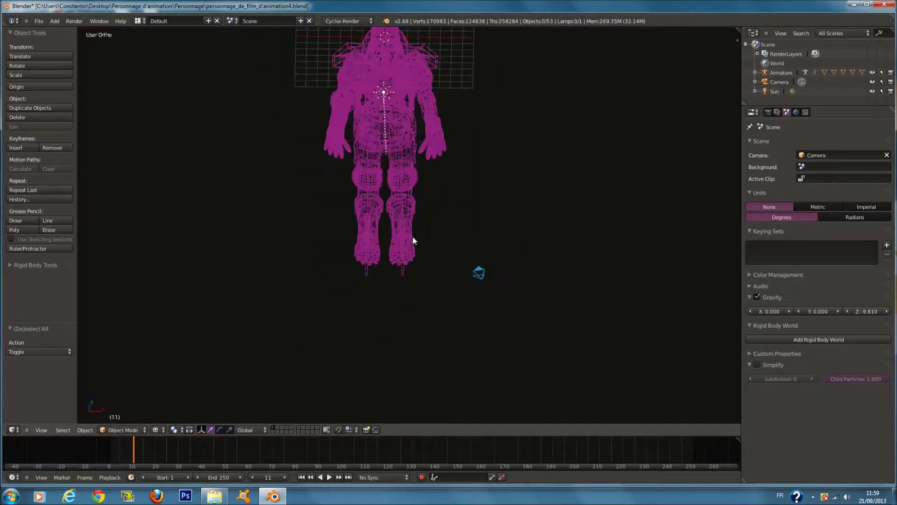
key(shift+a)
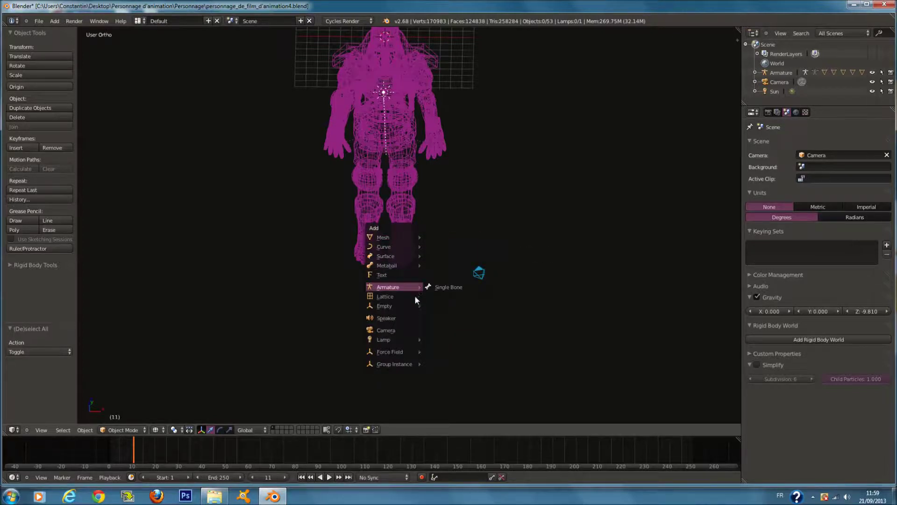
mouse_move(416, 305)
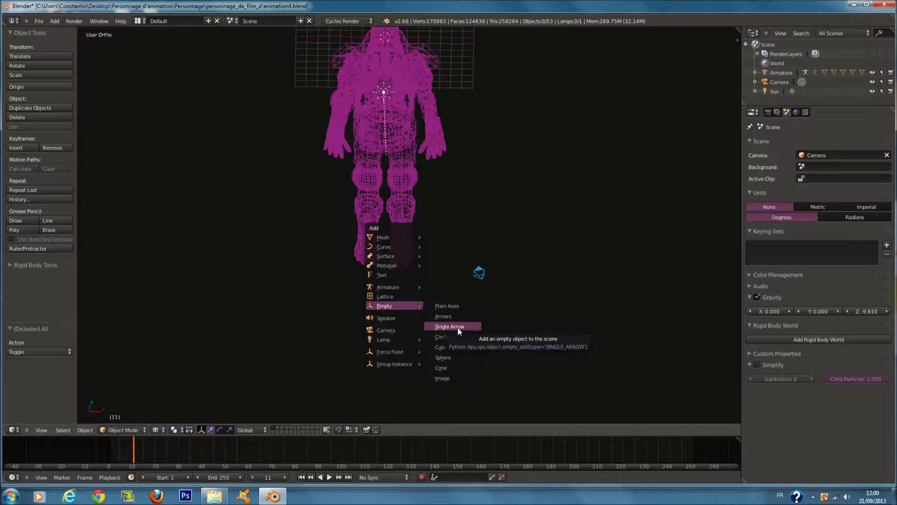
click(455, 375)
scroll(458, 308, down, 3)
shift+scroll(450, 271, up, 6)
scroll(449, 262, up, 4)
key(s)
click(721, 271)
key(Delete)
Add a sphere empty and move it about -37.18 units along the Y axis
key(shift+a)
mouse_move(500, 217)
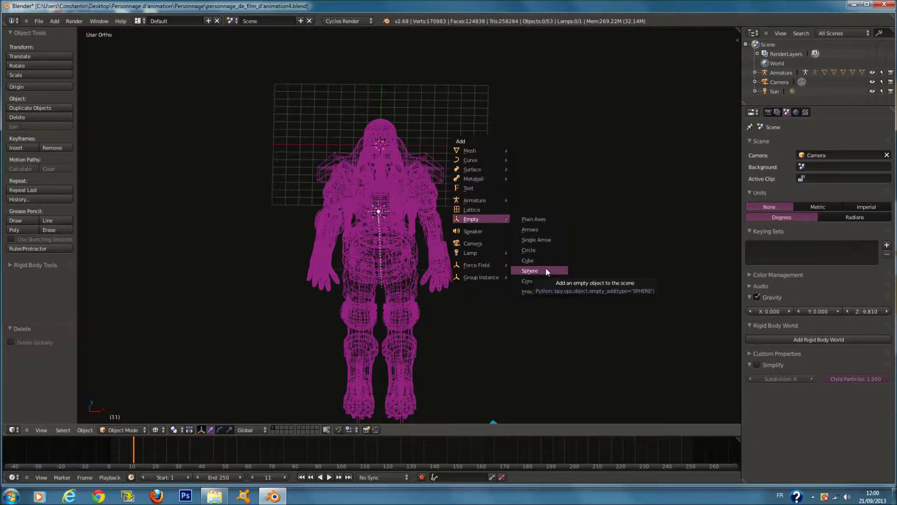
click(532, 272)
key(g)
key(y)
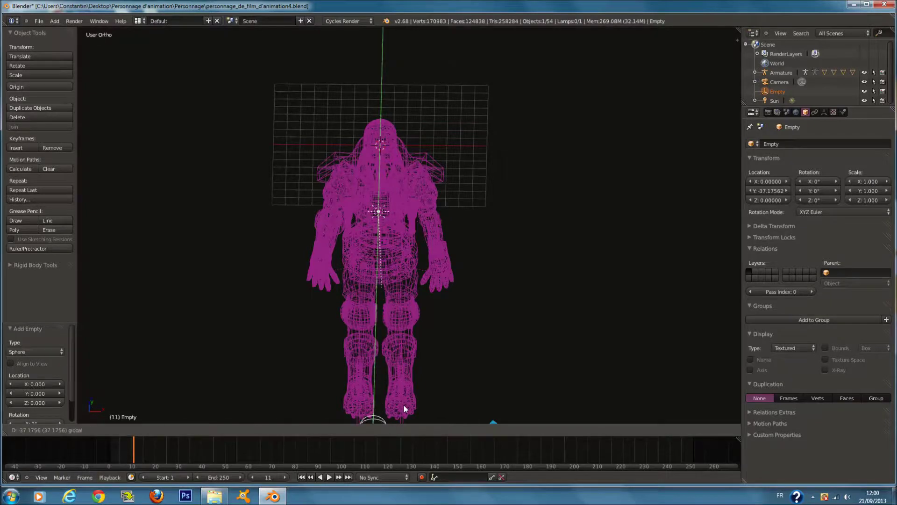
click(404, 405)
From the front view, lower the sphere empty about 26.98 units along Z to below the character's feet
key(KP_1)
key(KP_Decimal)
scroll(531, 231, down, 12)
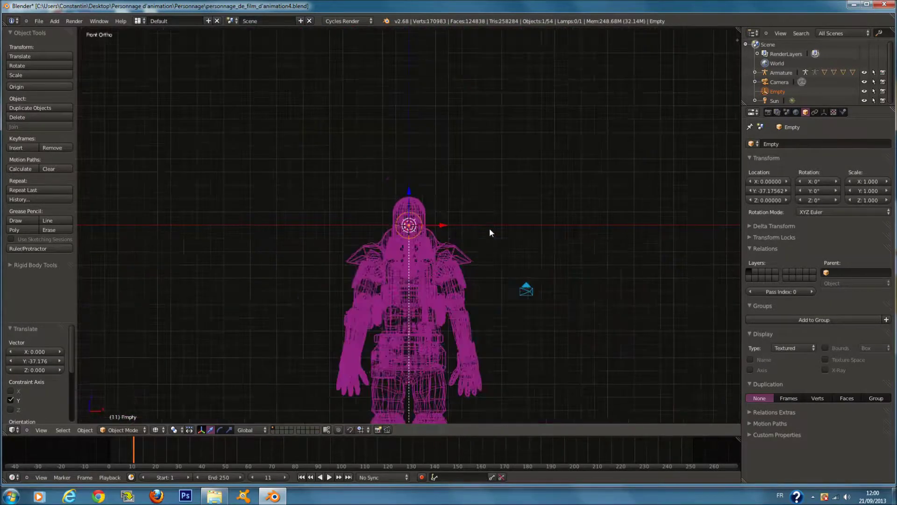
key(g)
key(z)
click(439, 378)
Try to parent the armature to the sphere empty
shift+right_click(405, 388)
shift+right_click(413, 398)
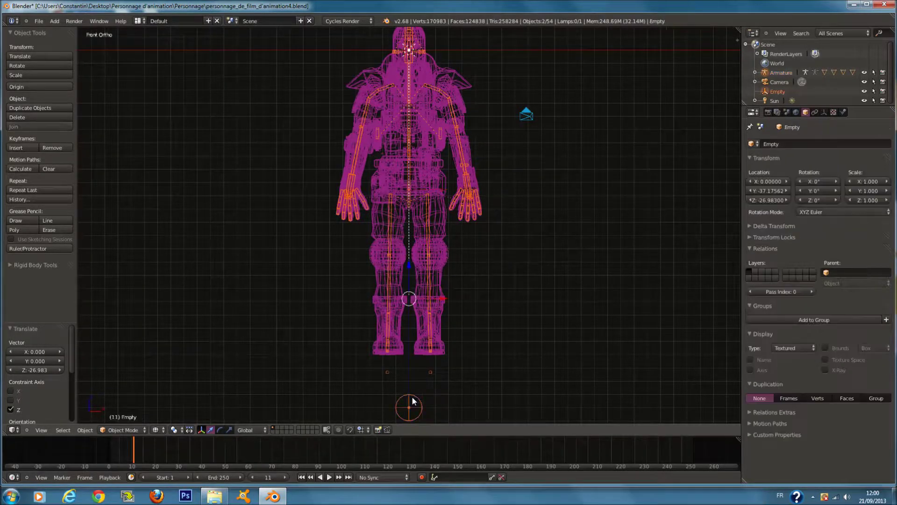
key(ctrl+p)
click(423, 391)
Raise the sphere empty about 5.14 units along Z to the height of the feet
right_click(412, 388)
key(g)
key(z)
click(413, 317)
Parent the sphere empty to the armature using the Object option
shift+right_click(436, 373)
key(ctrl+p)
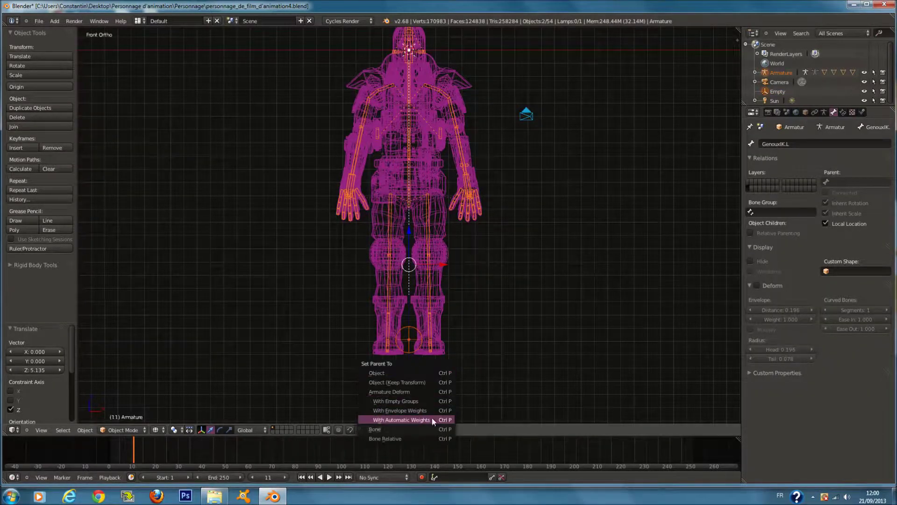
click(430, 374)
Slide the sphere empty along Y to about 0.125 so that it sits between the character's feet
right_click(402, 350)
key(KP_3)
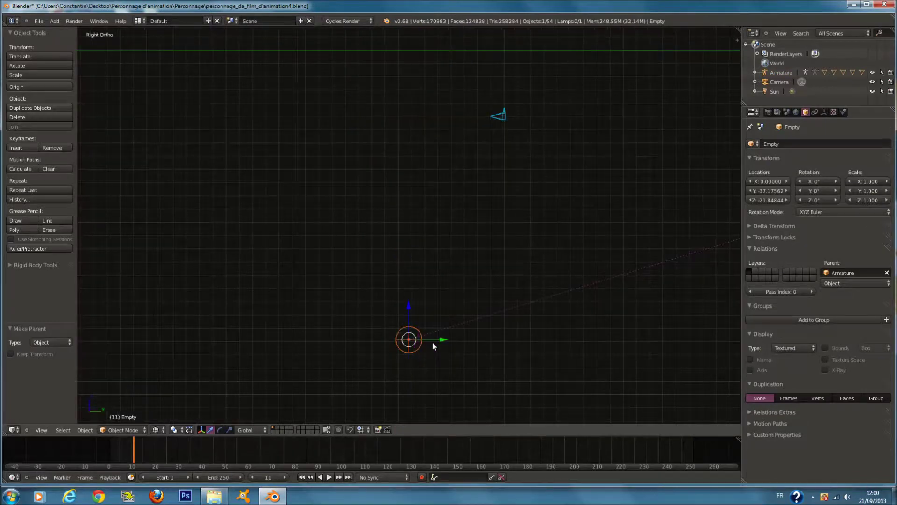
scroll(570, 276, up, 1)
drag(443, 280, 676, 298)
mouse_move(676, 297)
shift+middle_down()
mouse_move(591, 283)
mouse_move(682, 312)
shift+middle_up()
Select only the sphere empty and clear its parent
key(a)
right_click(592, 284)
right_click(592, 281)
scroll(532, 265, up, 3)
right_click(580, 257)
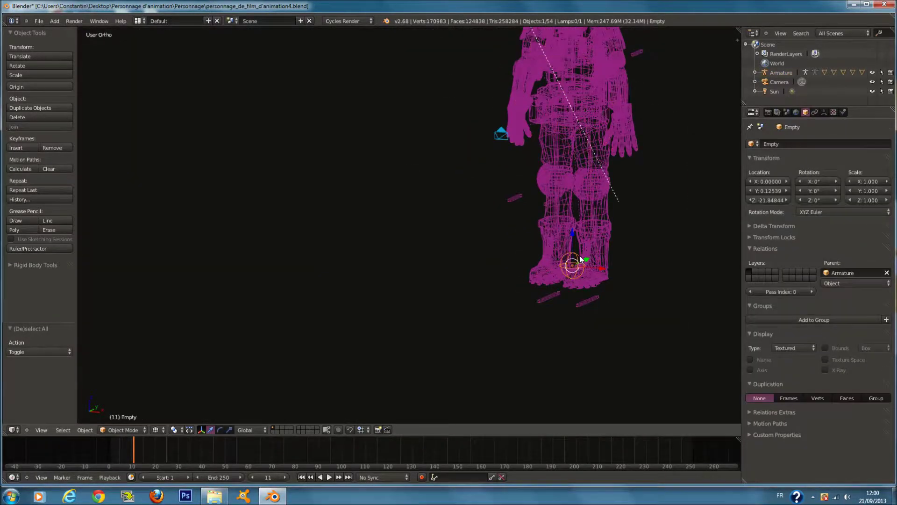
scroll(594, 251, down, 2)
scroll(576, 259, up, 2)
key(alt+p)
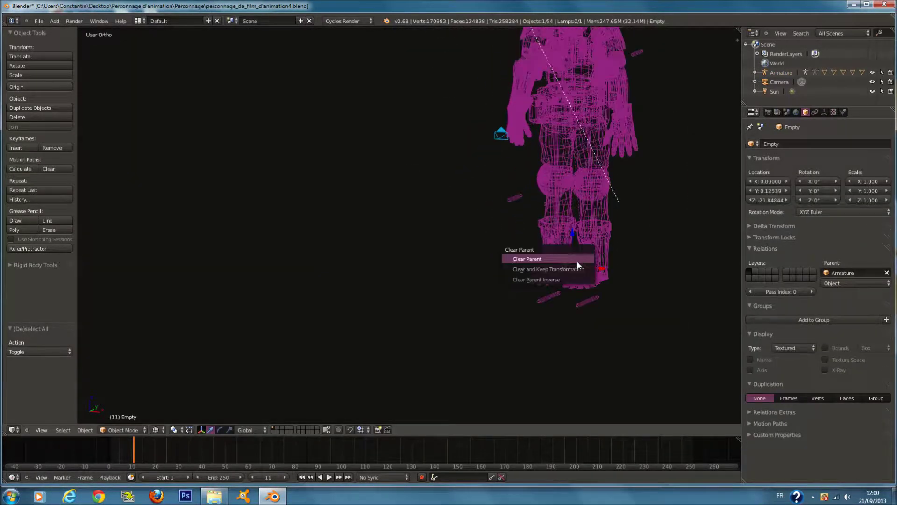
click(577, 258)
Parent the sphere empty to the armature as Object again and test the link with a cancelled move
right_click(587, 301)
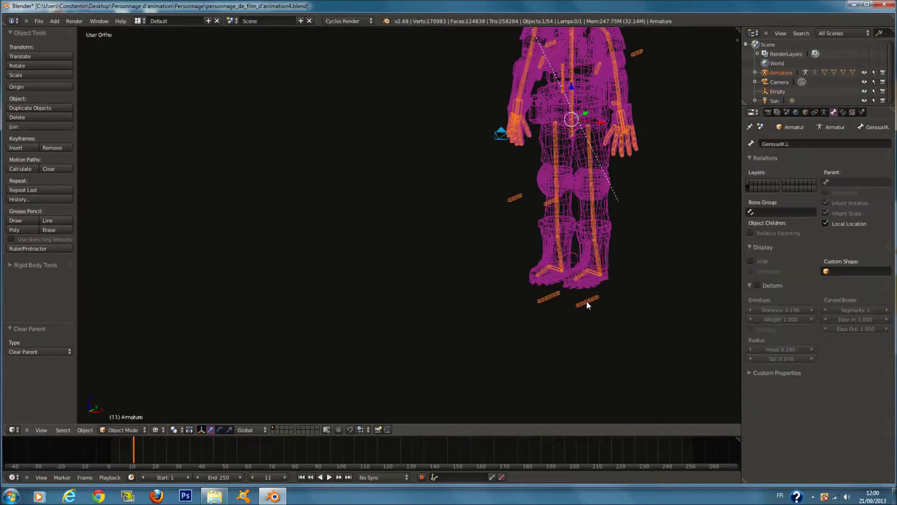
middle_drag(587, 301, 629, 299)
scroll(461, 267, up, 2)
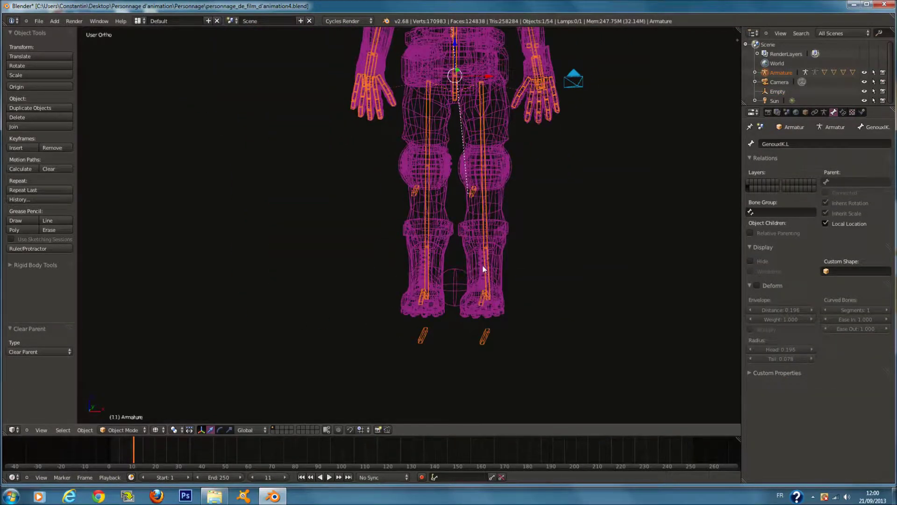
right_click(458, 281)
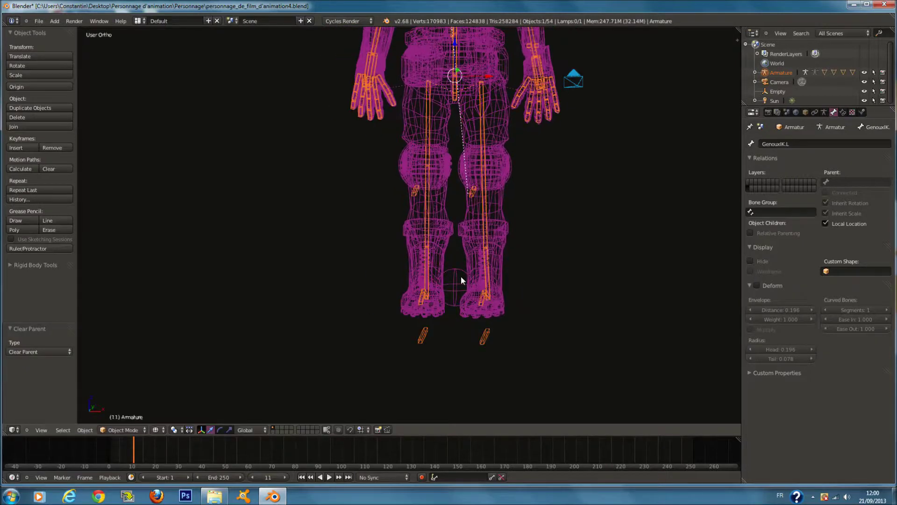
shift+right_click(483, 329)
key(ctrl+p)
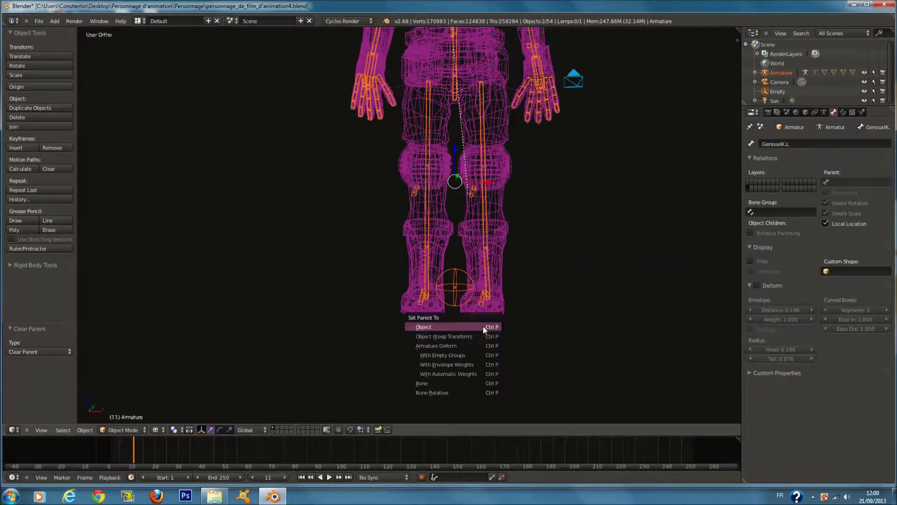
click(483, 327)
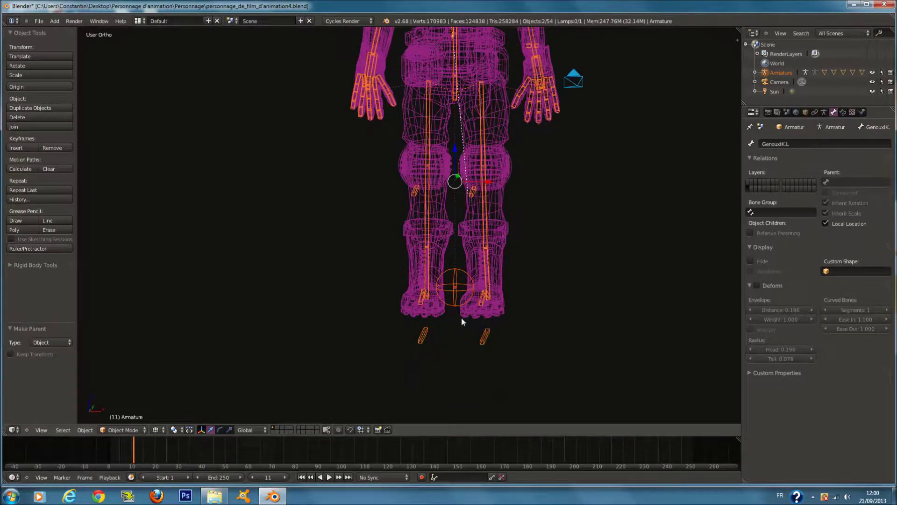
right_click(452, 302)
key(g)
right_click(480, 281)
Try to parent the armature to the sphere empty as Object, with the empty as the active object
shift+right_click(503, 289)
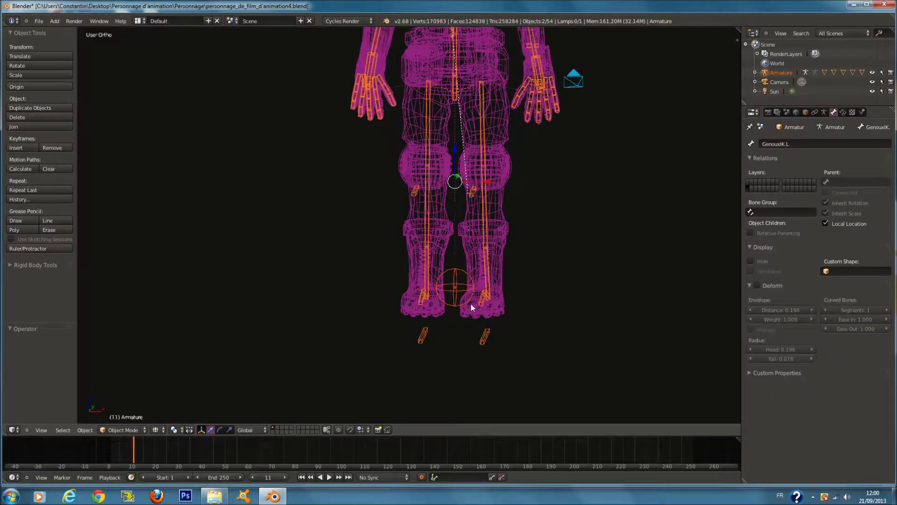
right_click(464, 291)
right_click(457, 295)
right_click(454, 280)
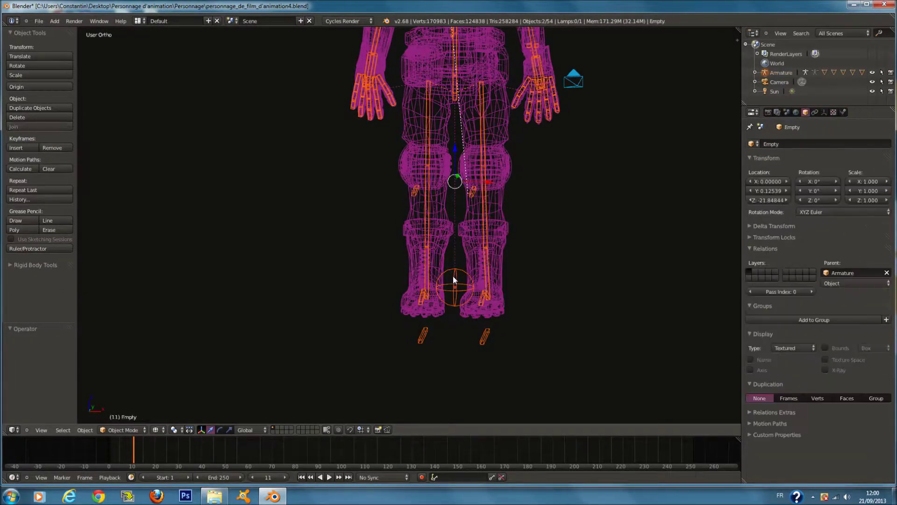
key(ctrl+p)
click(452, 278)
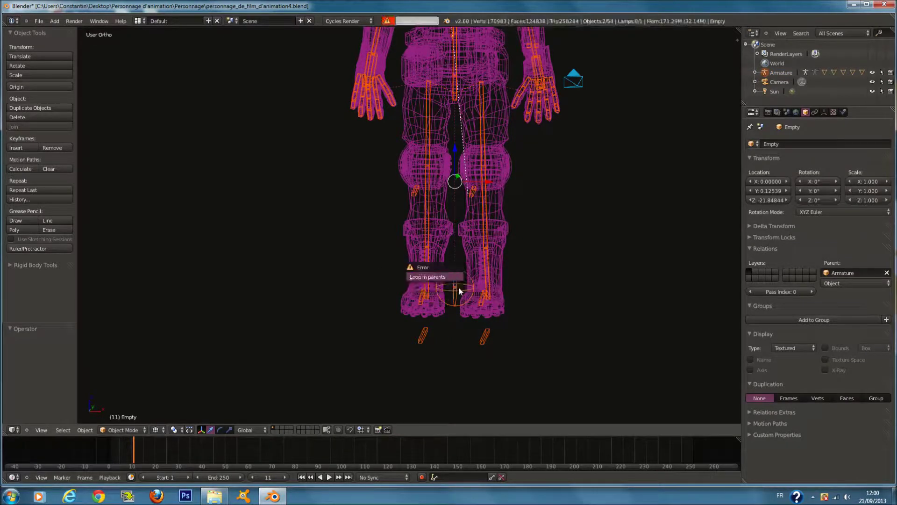
Deselect everything, select the sphere empty alone and clear its parent relation to the armature
right_click(490, 334)
middle_drag(490, 335, 498, 339)
key(a)
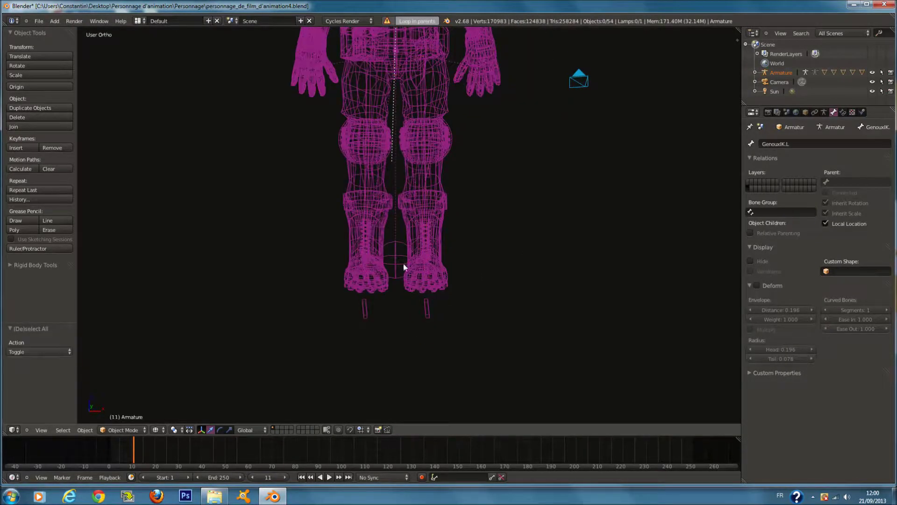
right_click(404, 264)
key(alt+p)
click(427, 268)
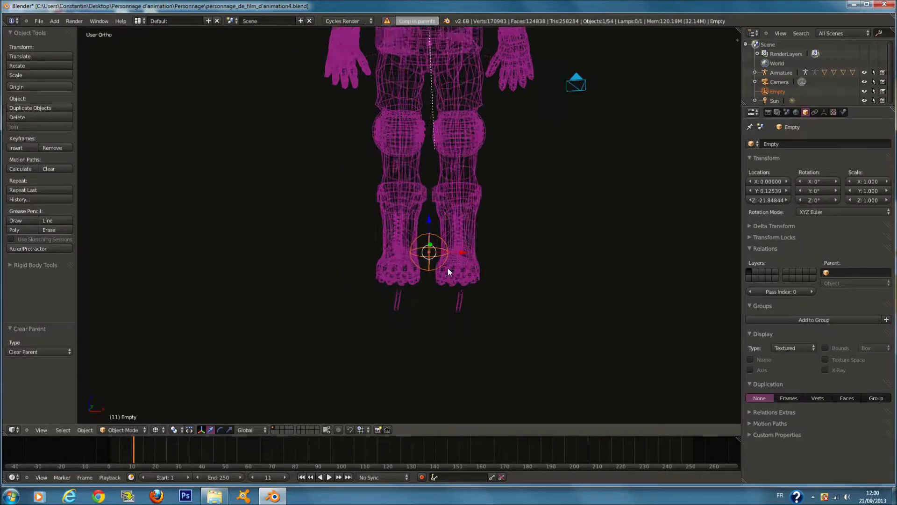
Select the armature, add the sphere empty as active object and parent the armature to it as Object
middle_drag(451, 269, 453, 254)
middle_drag(471, 394, 435, 290)
right_click(441, 303)
shift+right_click(501, 196)
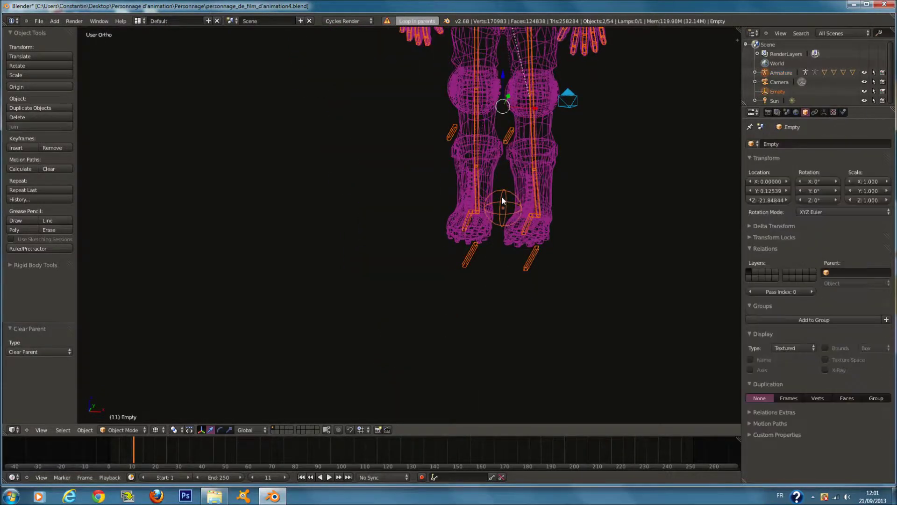
key(ctrl+p)
click(503, 199)
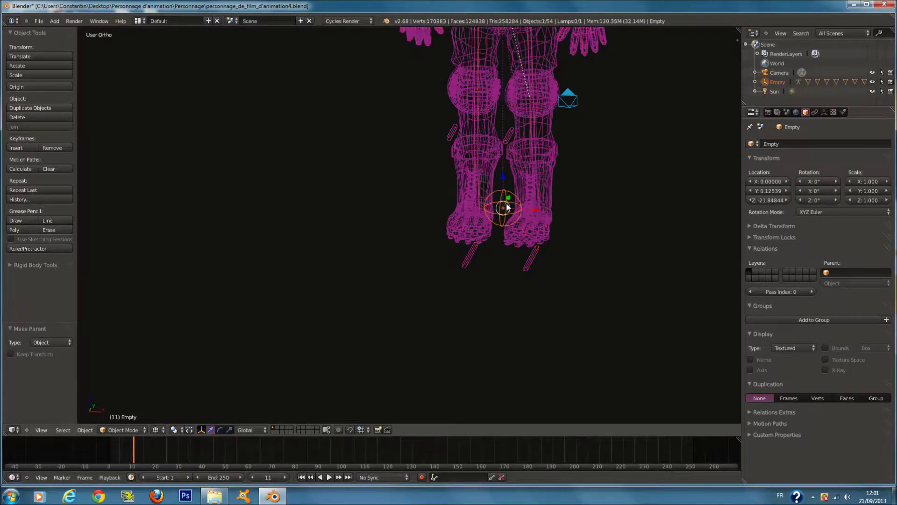
Test-move the sphere empty to check that the armature follows it, and cancel the move
right_click(517, 204)
right_click(505, 206)
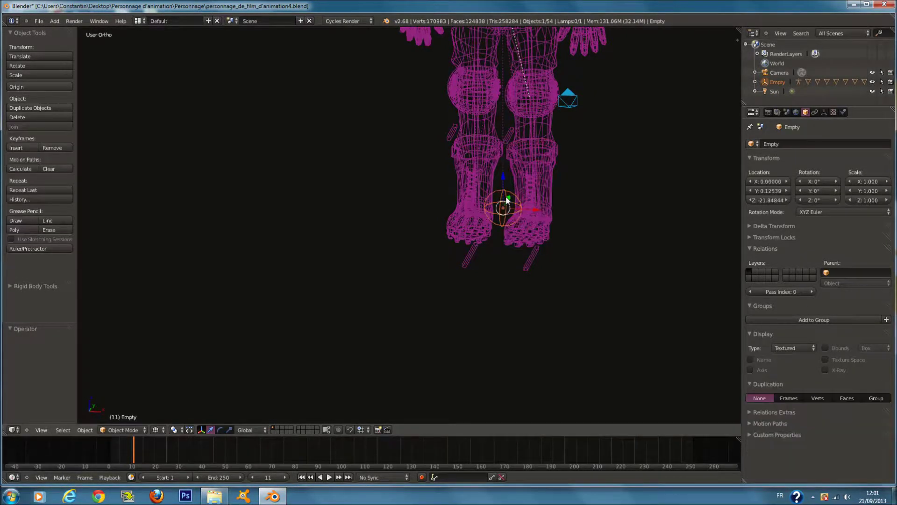
key(g)
right_click(531, 193)
Switch to solid display and, from the right side view, try sliding the sphere empty along Y with the character
key(z)
key(KP_3)
scroll(552, 199, down, 6)
shift+middle_drag(584, 205, 458, 208)
scroll(577, 206, down, 3)
scroll(566, 215, up, 4)
key(g)
right_click(513, 288)
key(g)
key(y)
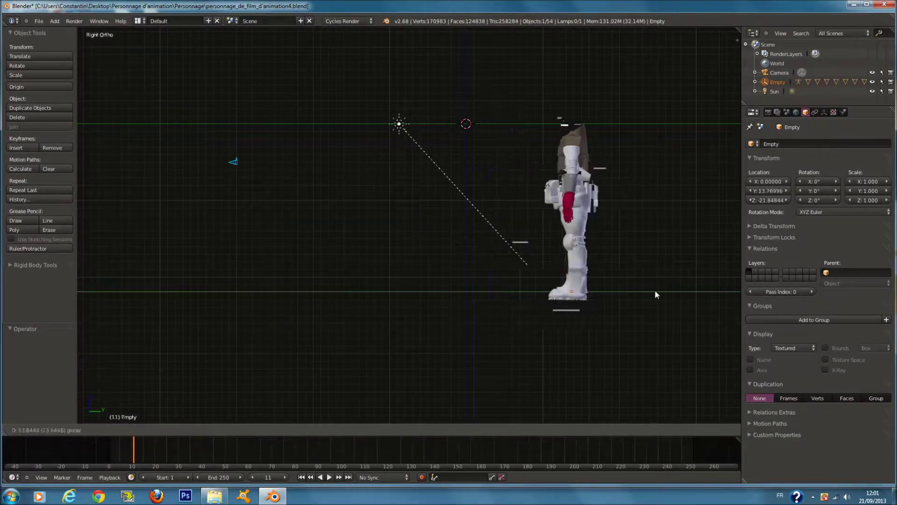
click(522, 217)
right_click(536, 231)
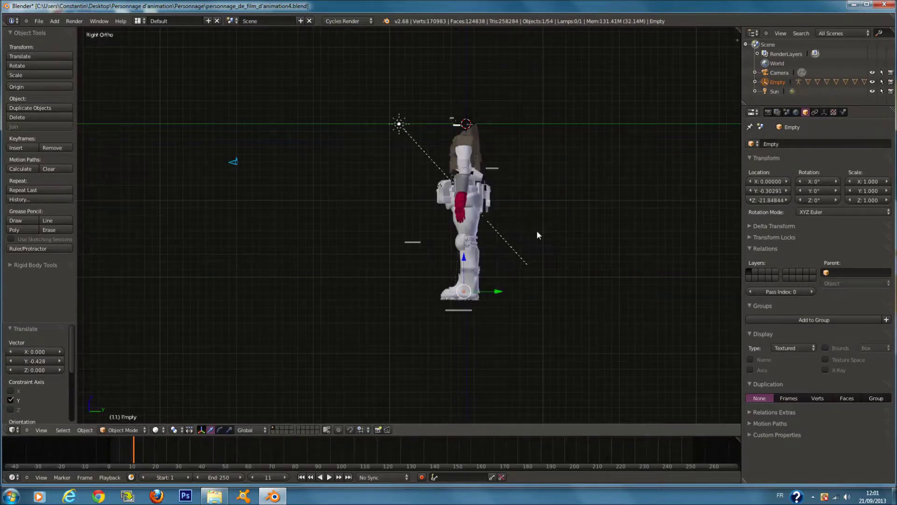
Deselect everything and examine the character through the camera and from the front
key(KP_1)
key(a)
scroll(476, 214, down, 1)
key(KP_0)
scroll(482, 266, down, 3)
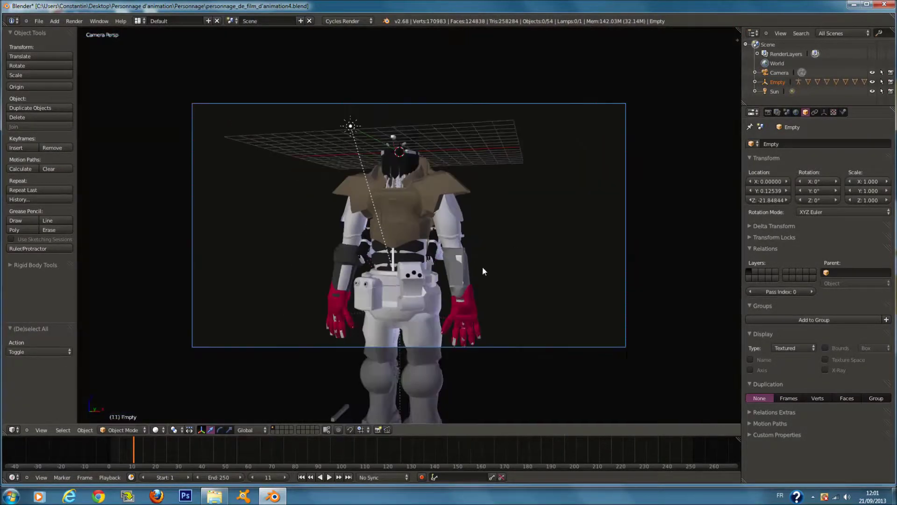
scroll(465, 266, up, 1)
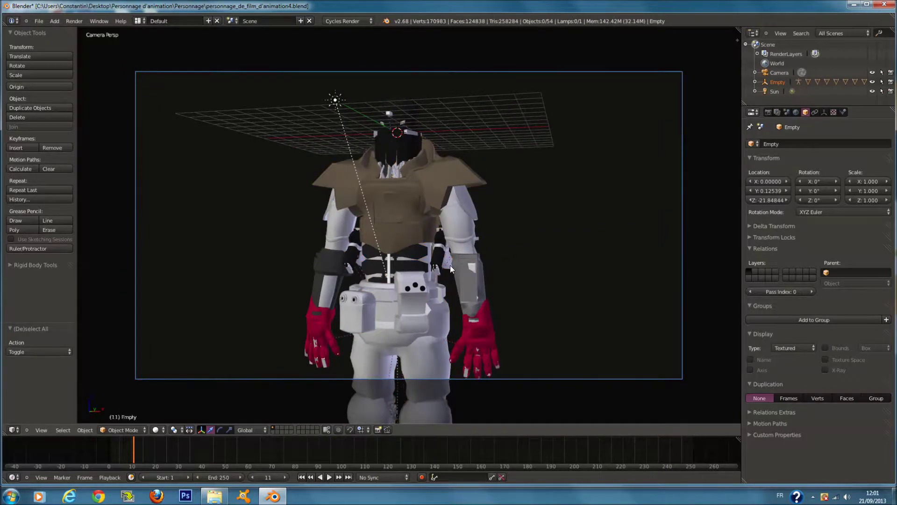
key(KP_1)
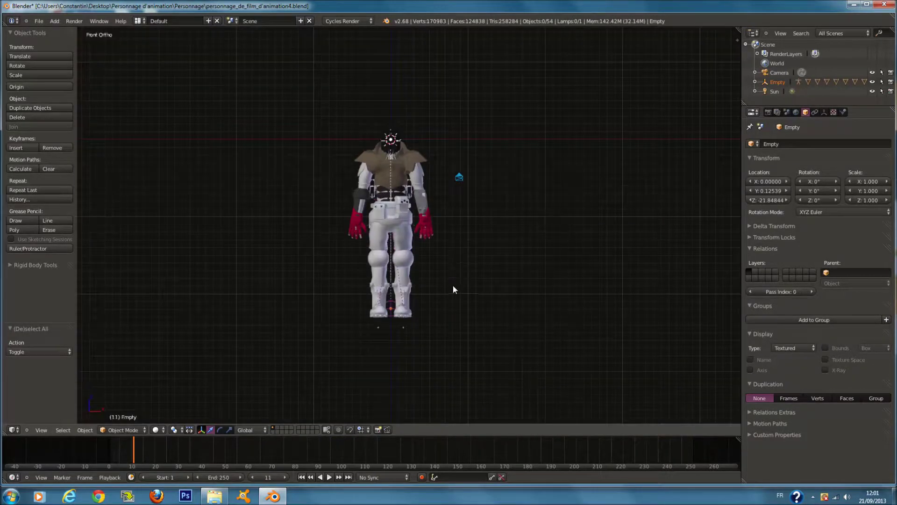
scroll(453, 286, up, 3)
scroll(468, 210, up, 1)
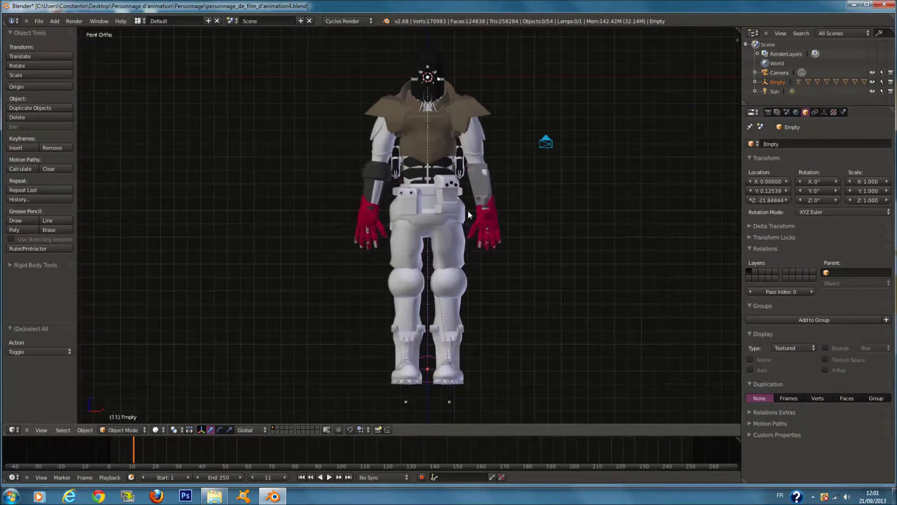
scroll(466, 205, up, 1)
Add a cube empty and move it below the left foot, to about X 1.685 and Z -24.354
key(shift+a)
mouse_move(436, 209)
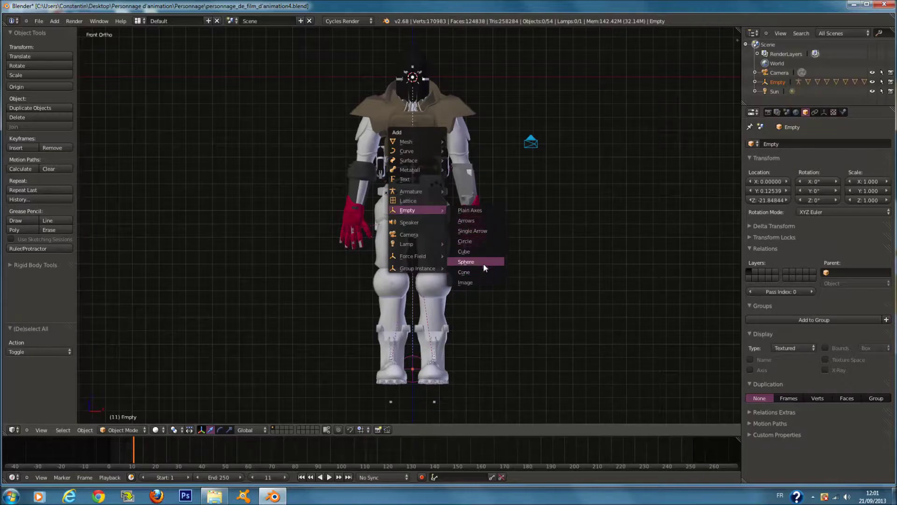
click(485, 252)
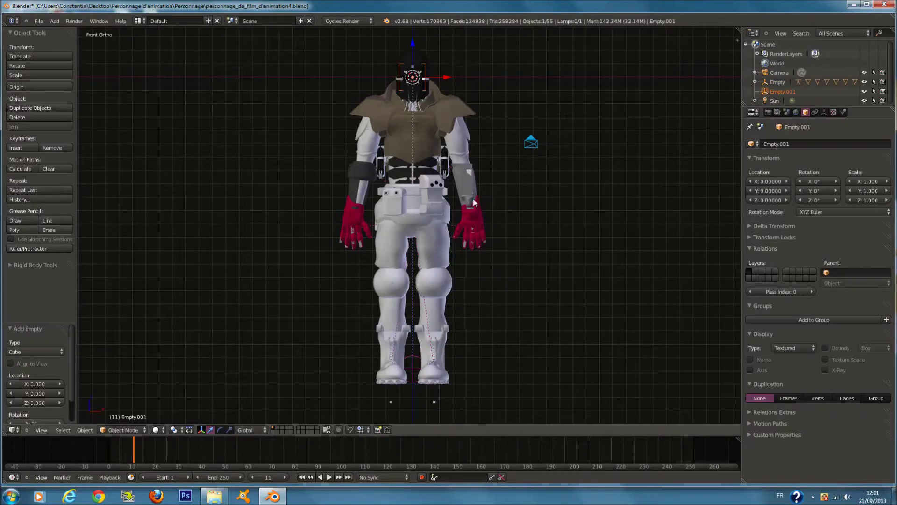
scroll(459, 141, down, 1)
key(g)
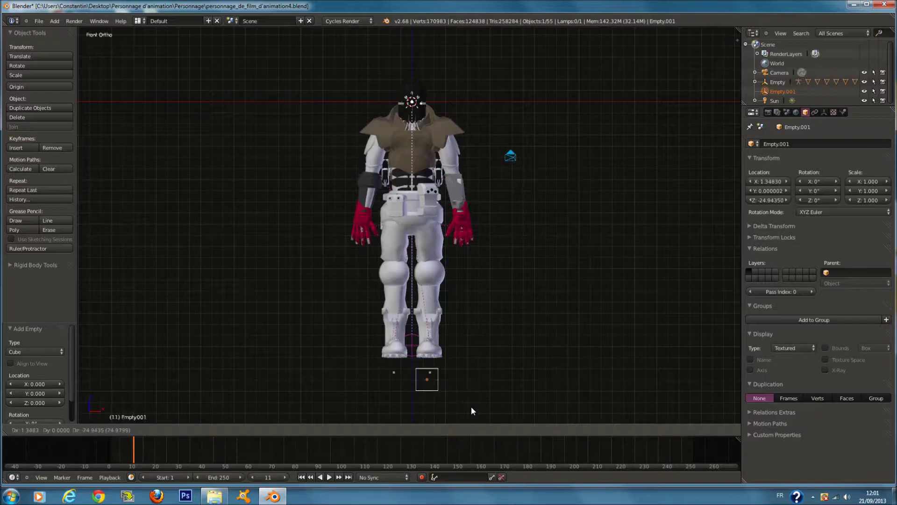
click(474, 403)
Center the cube empty on the left foot's IK bone at about X 1.640, Z -24.314, and select the armature
key(KP_Decimal)
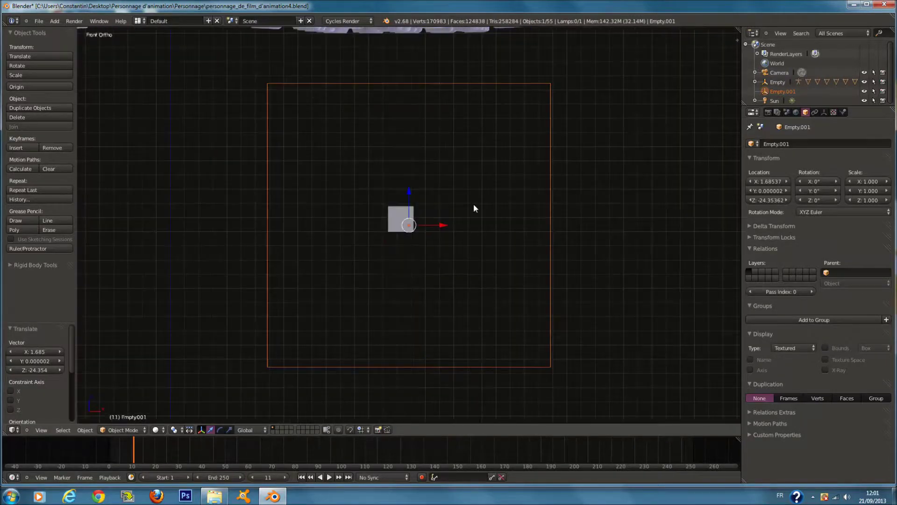
scroll(494, 205, down, 2)
scroll(494, 200, up, 1)
key(g)
click(494, 204)
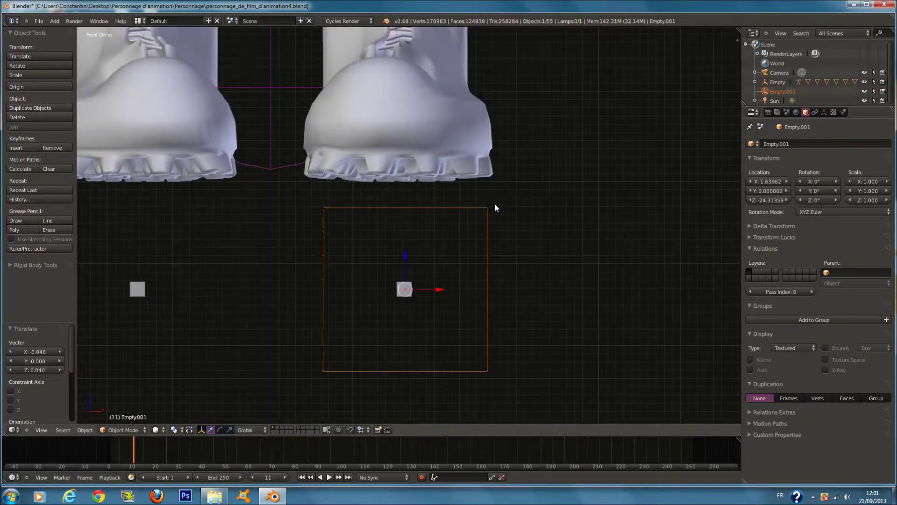
right_click(411, 299)
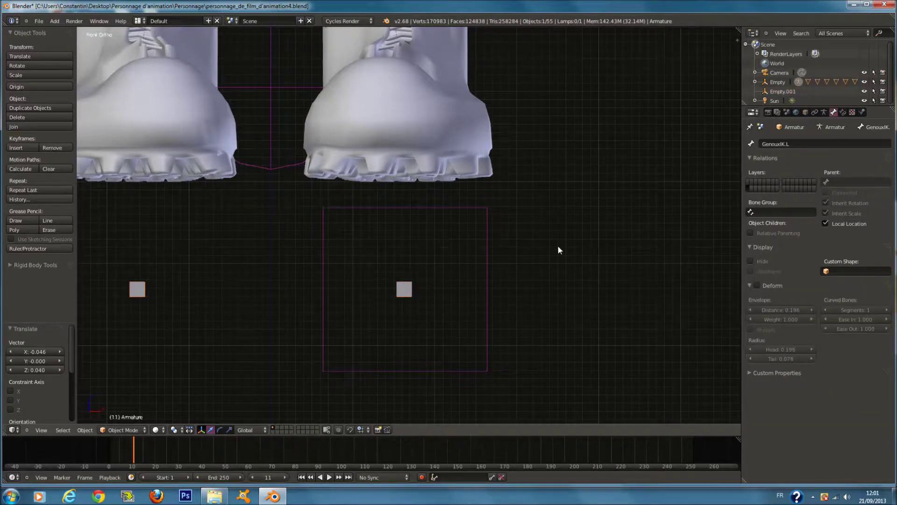
Put the armature in Pose Mode, show the left foot IK bone's constraints and try moving that bone
middle_drag(512, 249, 503, 256)
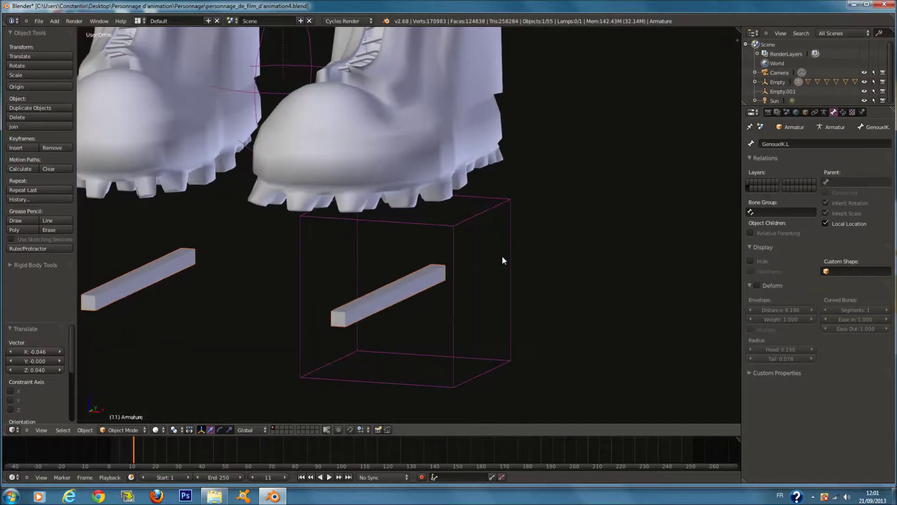
click(142, 430)
click(122, 400)
right_click(359, 300)
click(843, 112)
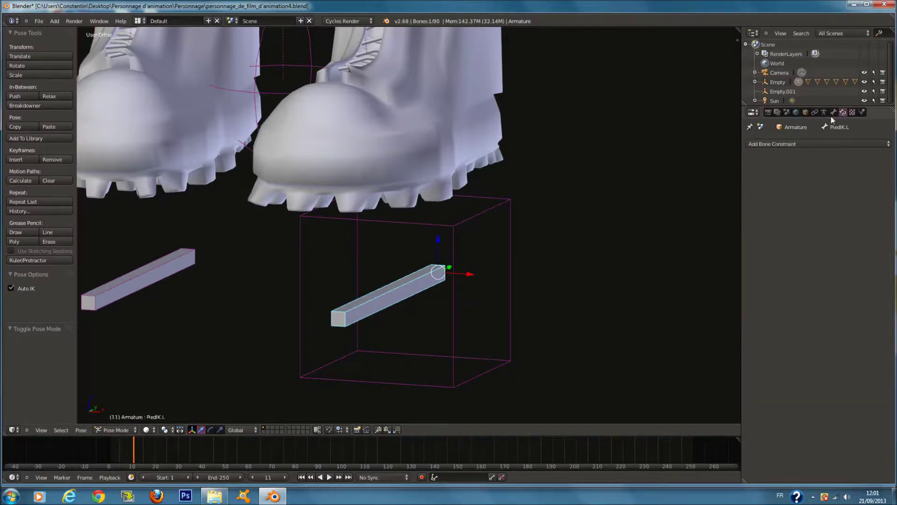
middle_drag(397, 237, 411, 266)
key(g)
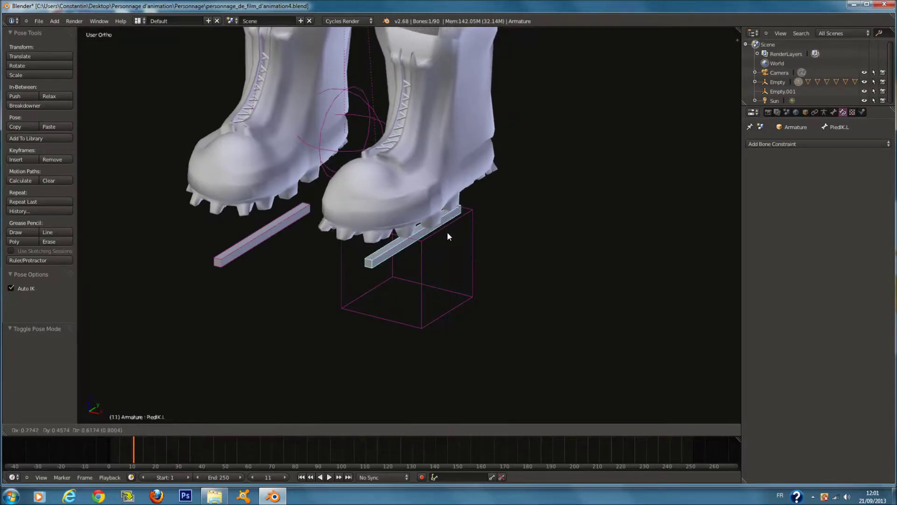
right_click(448, 232)
Select the left tibia bone through the wireframe display and clear the target bone of its IK constraint
key(z)
right_click(441, 109)
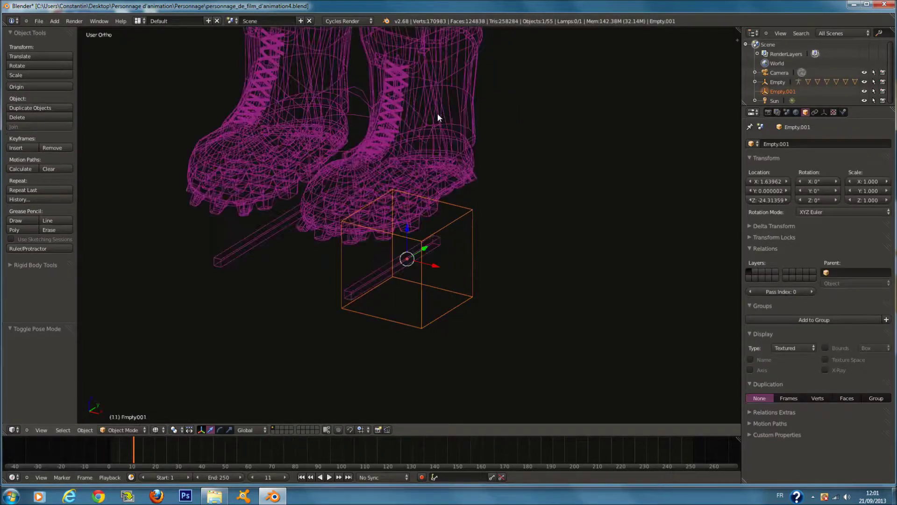
right_click(421, 36)
key(z)
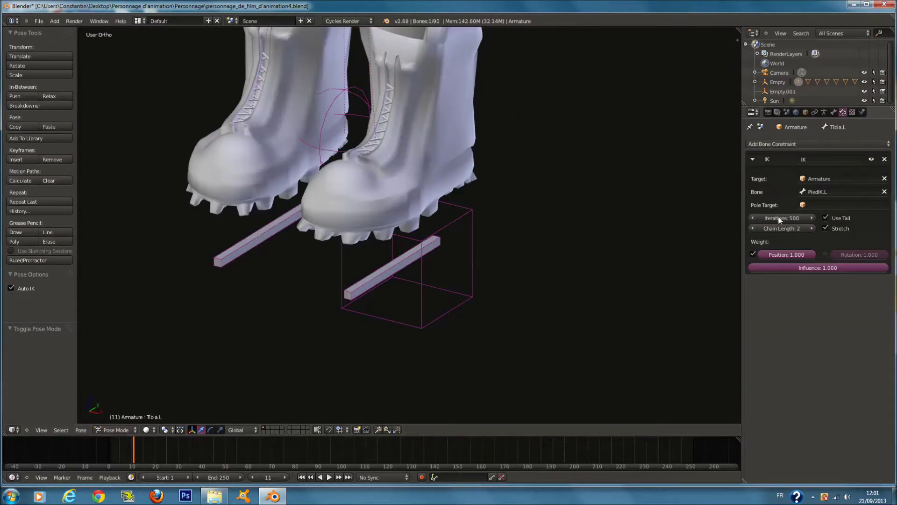
click(885, 191)
Try to use the cube empty as the IK constraint's bone and as its pole target, Empty.001, and clear the pole target
click(837, 190)
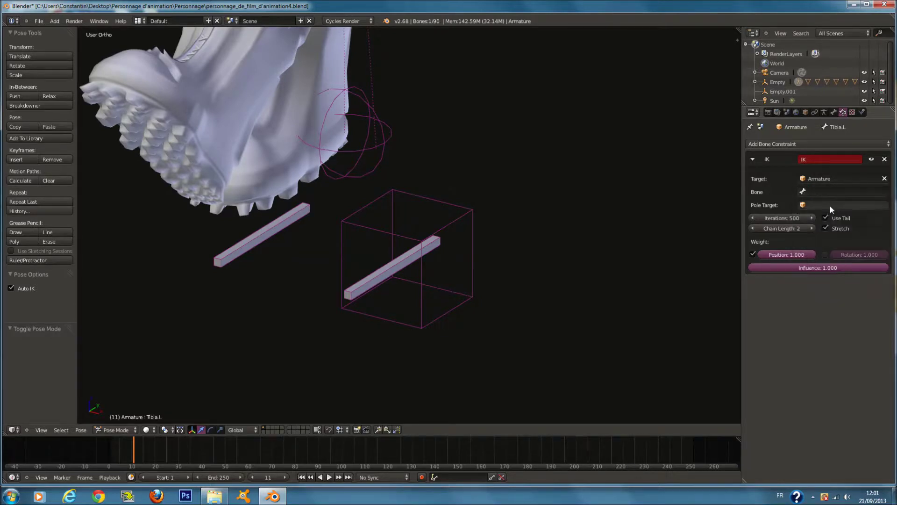
text(EMP)
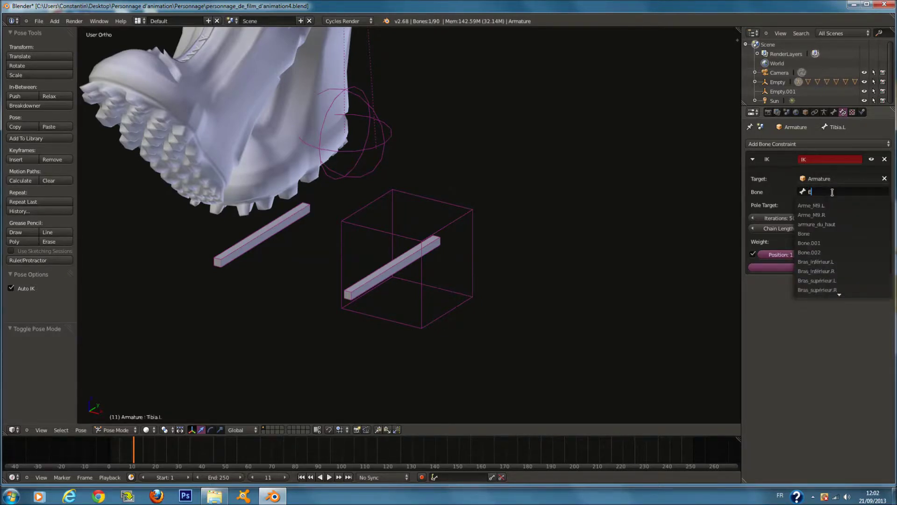
click(831, 207)
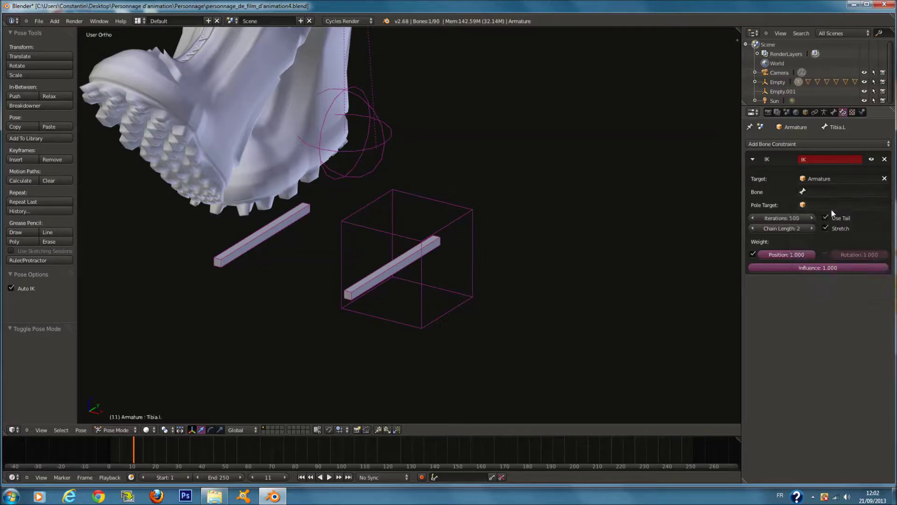
click(830, 206)
text(EM)
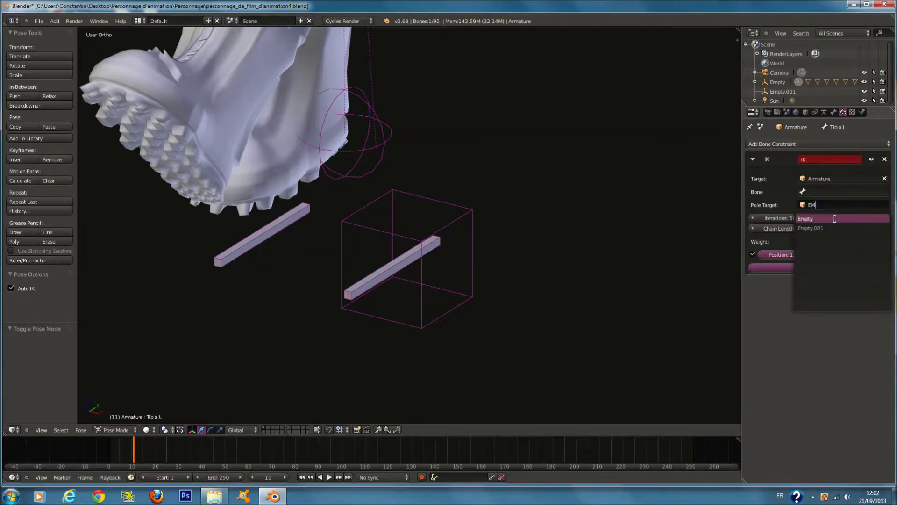
click(837, 226)
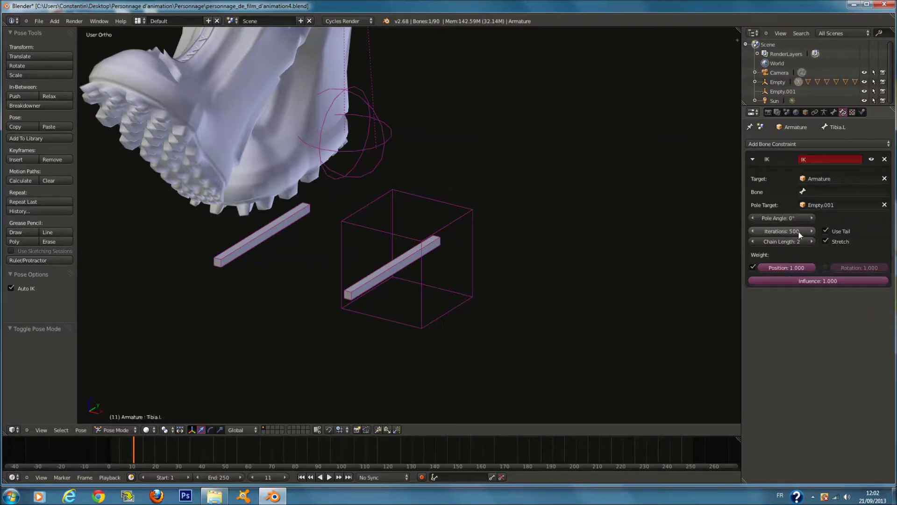
click(884, 205)
Replace the left tibia's IK constraint target with Empty.001
click(885, 178)
click(853, 179)
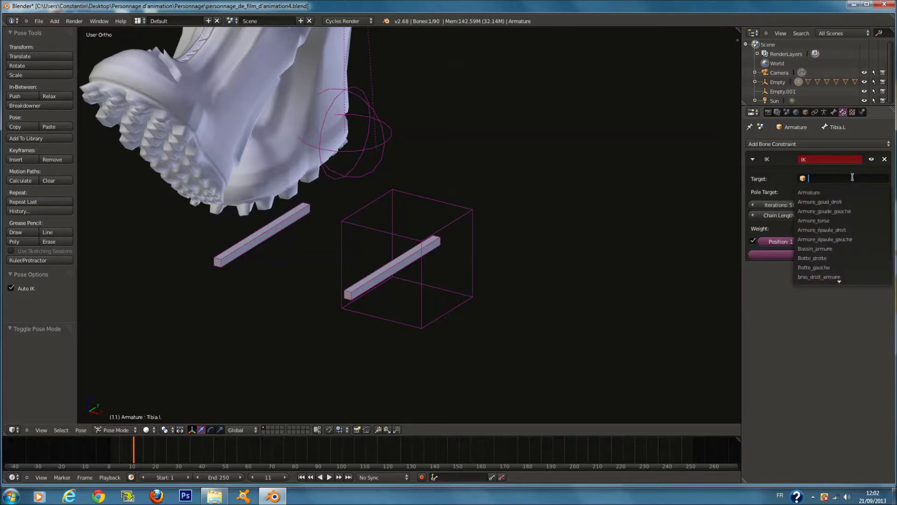
text(empt)
click(816, 198)
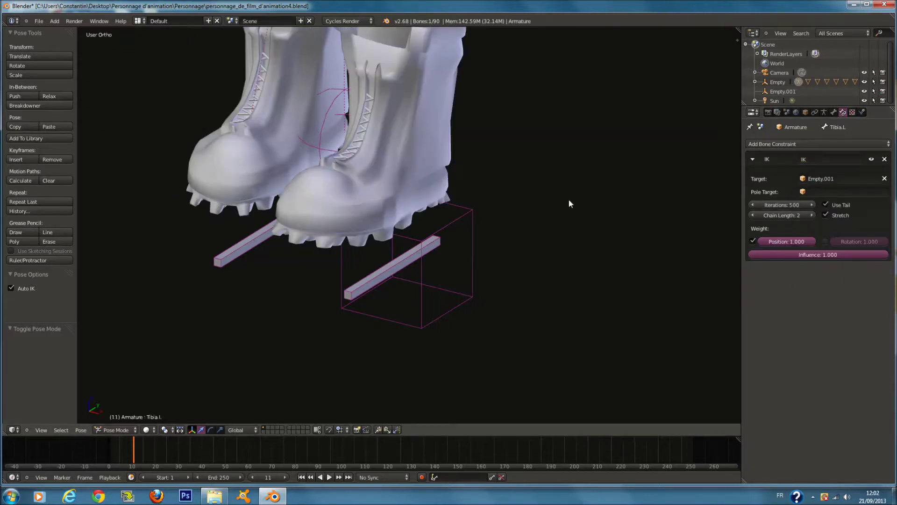
Test the left leg's IK by moving the cube empty freely and from the right side view, cancelling each move
right_click(421, 263)
scroll(421, 264, down, 2)
key(g)
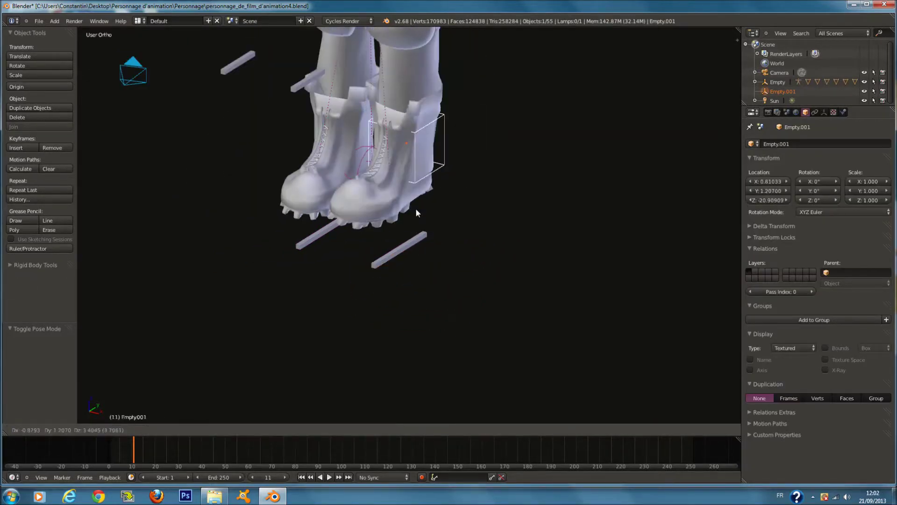
right_click(441, 242)
middle_drag(440, 241, 509, 107)
key(KP_3)
key(g)
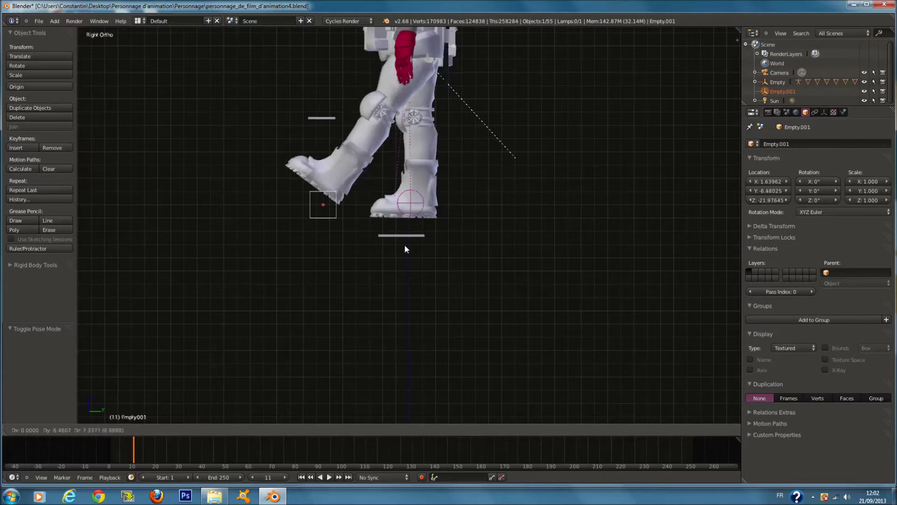
right_click(496, 232)
Test how the left leg follows the cube empty from the front and through the camera
key(KP_1)
key(g)
right_click(475, 177)
scroll(437, 242, down, 6)
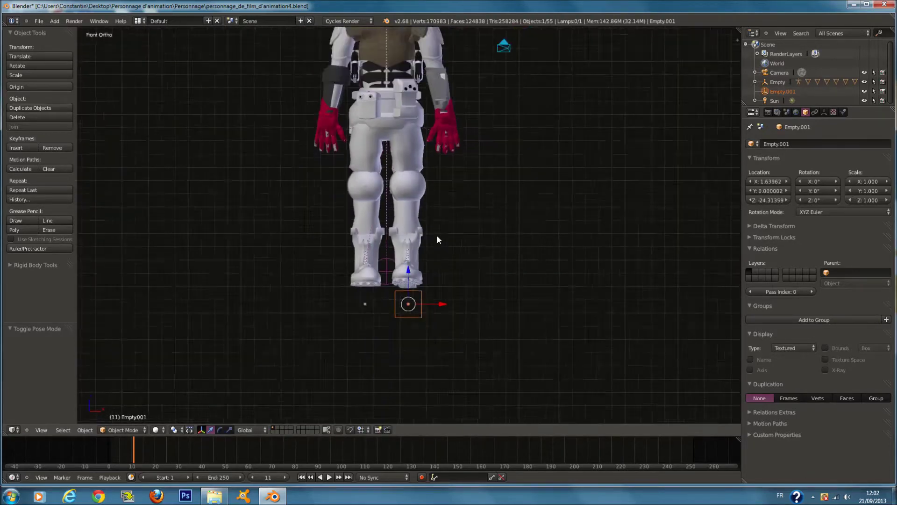
shift+scroll(436, 270, up, 2)
key(g)
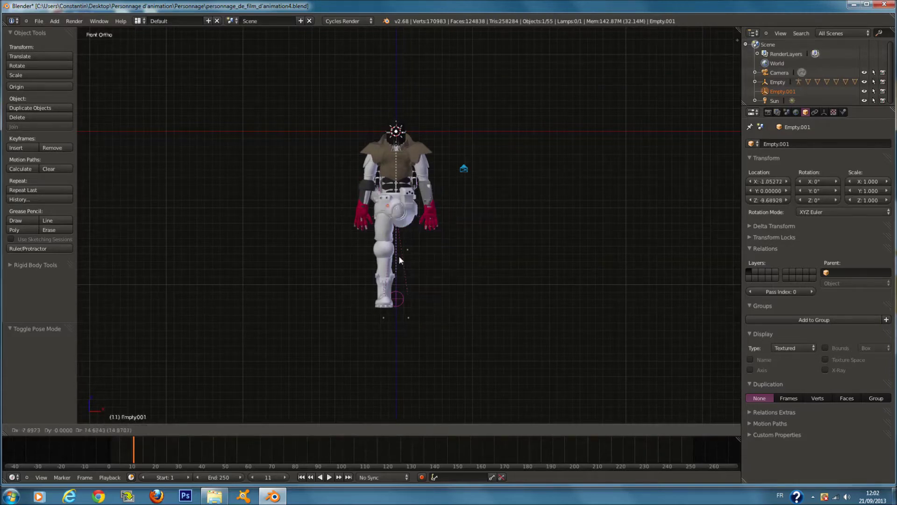
click(403, 300)
key(KP_0)
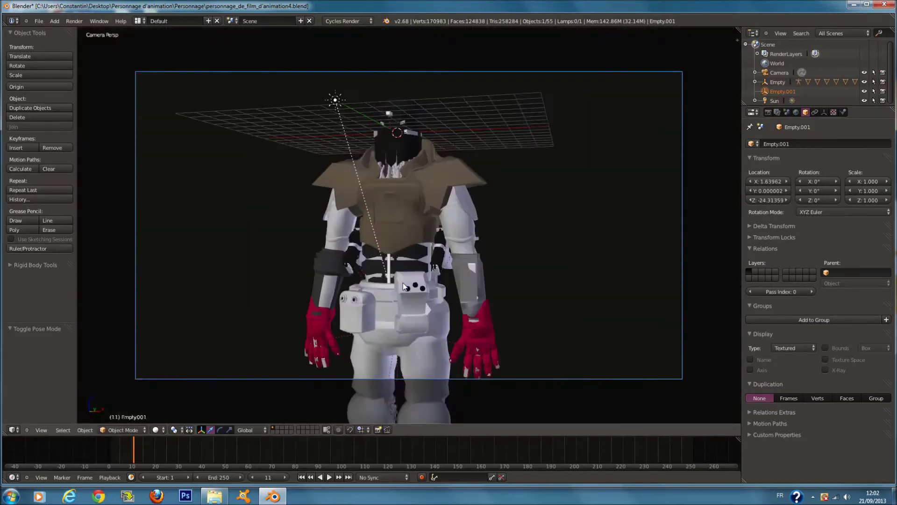
key(g)
key(KP_1)
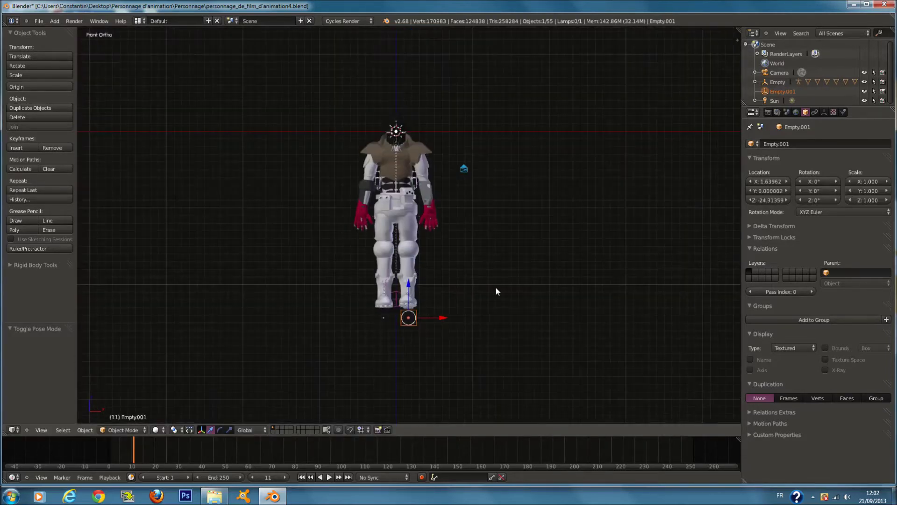
Place the cube empty to about X 19.323, Z -19.051, try clearing its transforms and undo these changes
click(634, 251)
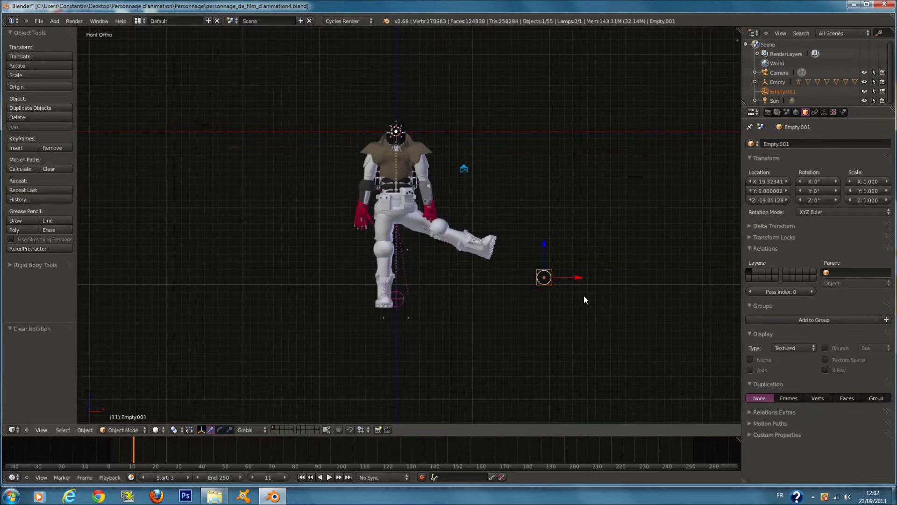
key(alt+g)
key(ctrl+z)
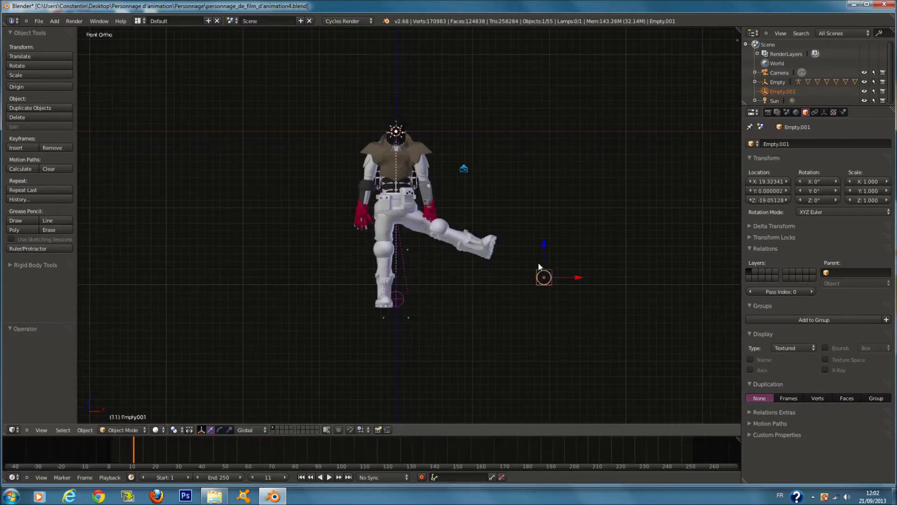
scroll(538, 262, up, 2)
key(ctrl+z)
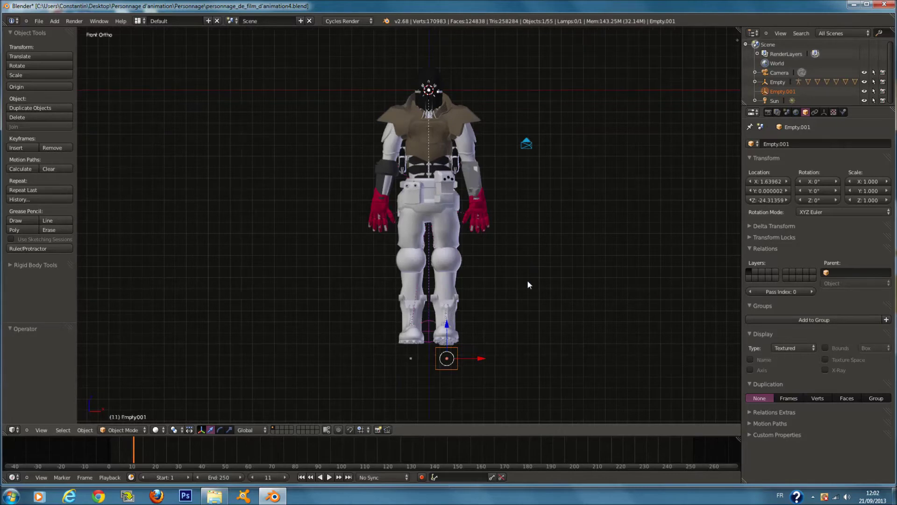
Try deleting the cube empty, and undo the deletion together with the left tibia's IK target changes
scroll(528, 280, up, 1)
key(x)
click(495, 326)
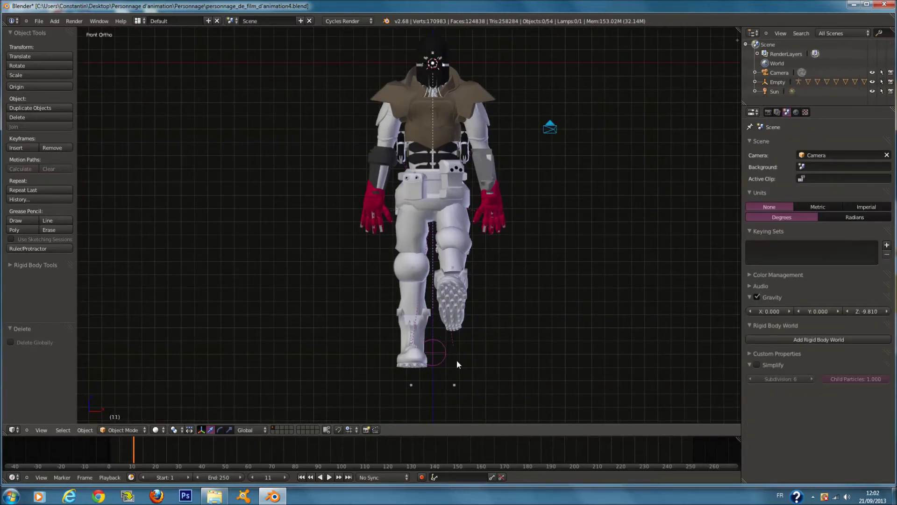
key(ctrl+z)
key(ctrl+z)
key(ctrl+z)
key(ctrl+z)
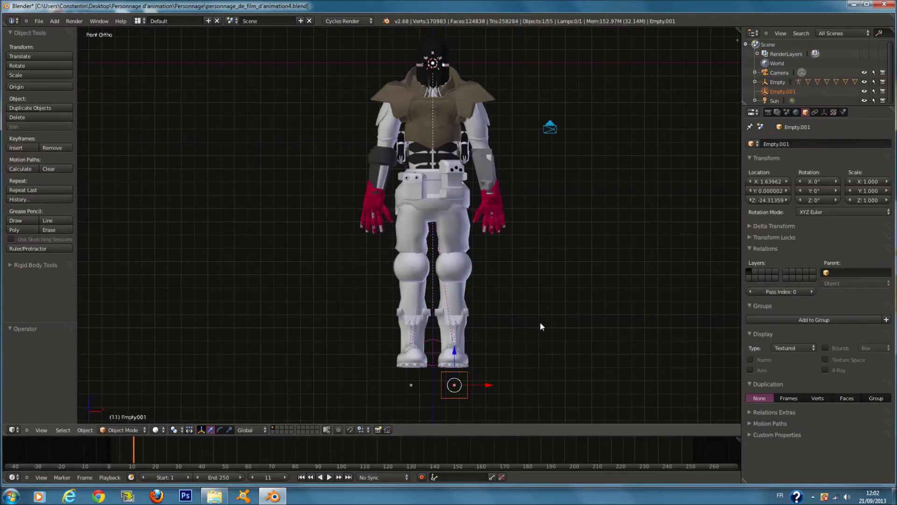
key(ctrl+z)
key(ctrl+z)
Return the armature to Pose Mode and test the left leg by moving PiedIK.L from the front, cancelling the move
click(123, 430)
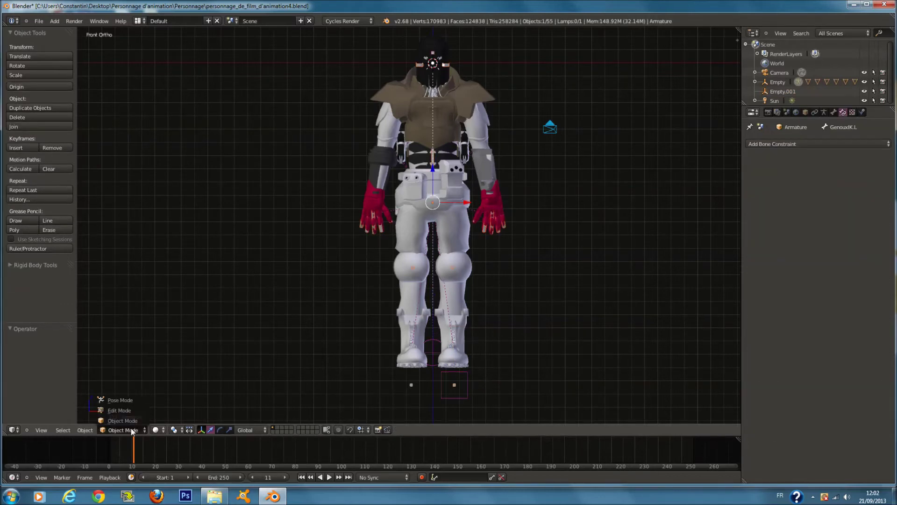
click(120, 400)
right_click(460, 383)
key(g)
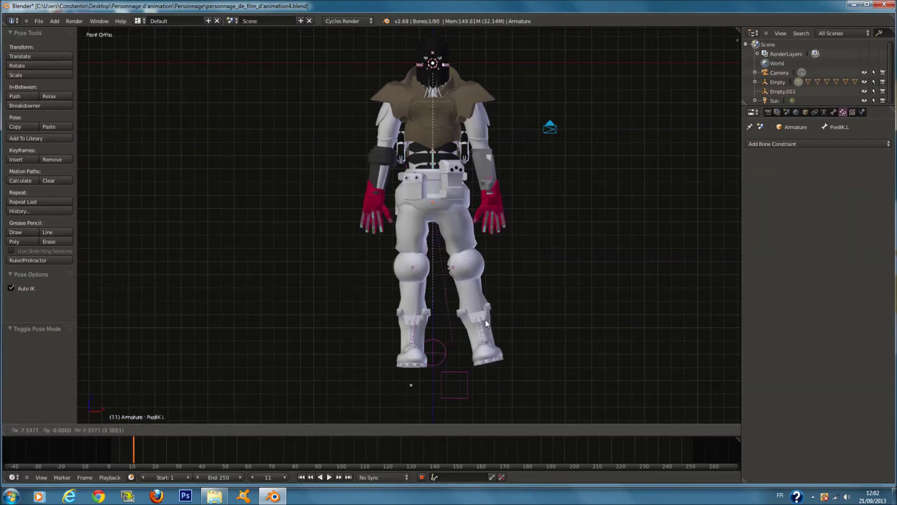
right_click(443, 383)
Remove the cube empty and view the character through the camera with nothing selected
key(a)
key(KP_0)
scroll(580, 328, up, 3)
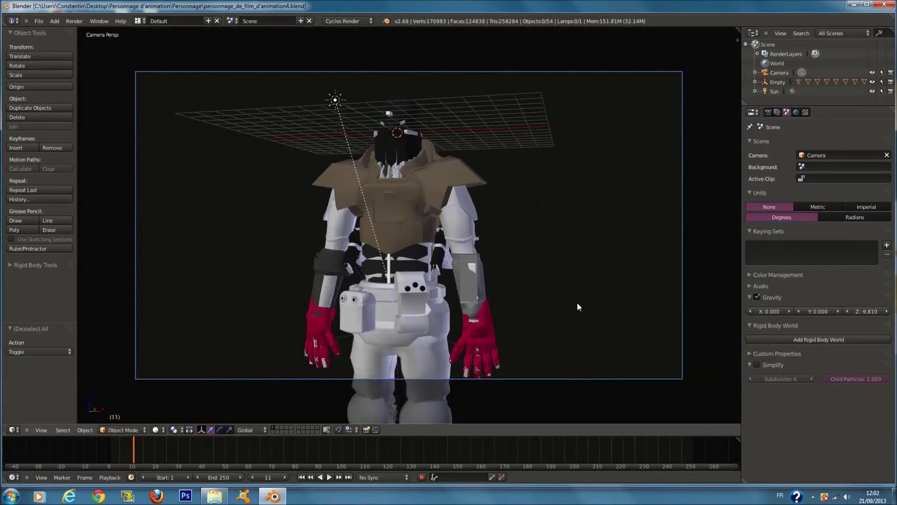